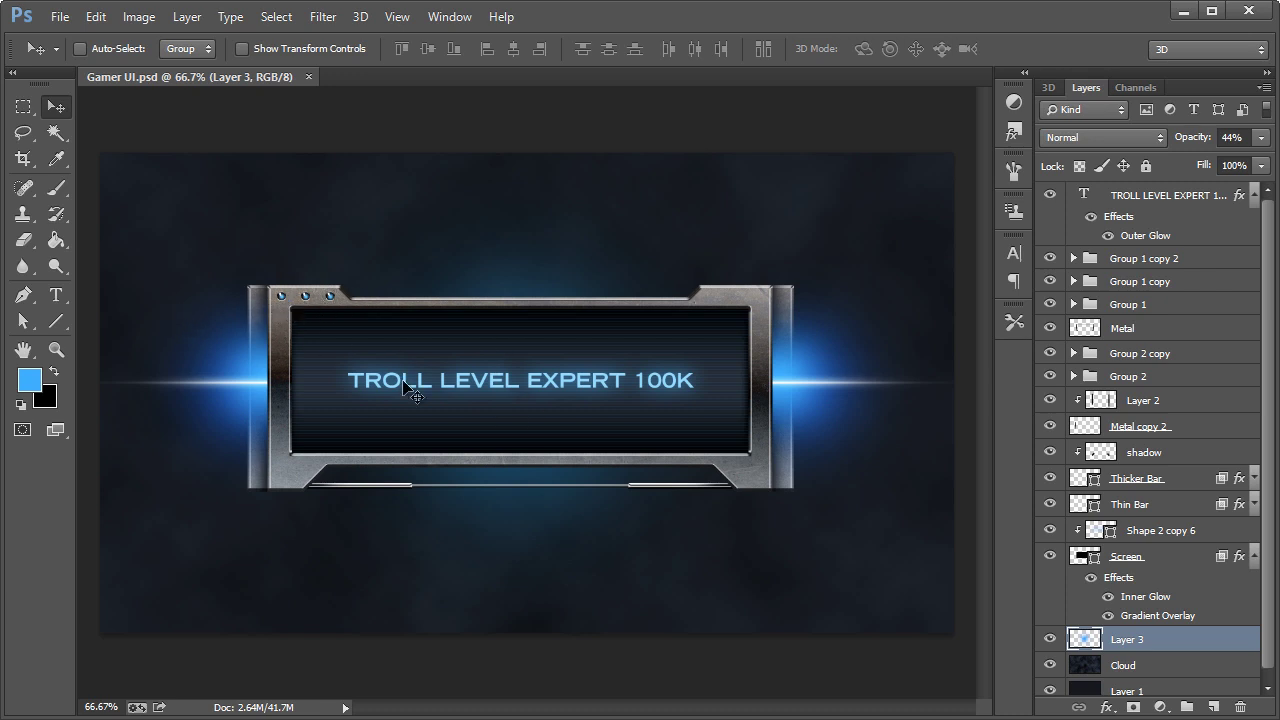
- Hide the TROLL LEVEL EXPERT 100K type layer so the frame's screen is blank
{"action": "left_click", "coordinate": [478, 387], "text": "ctrl"}
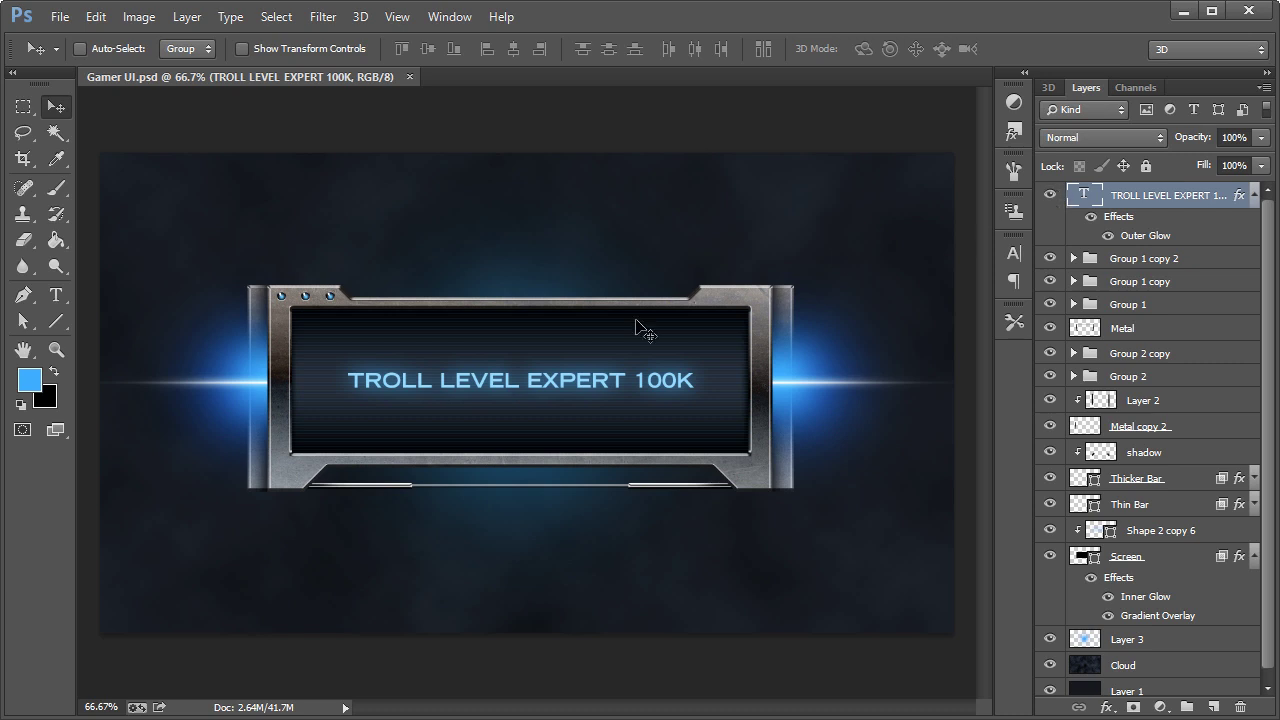
{"action": "left_click", "coordinate": [1050, 195]}
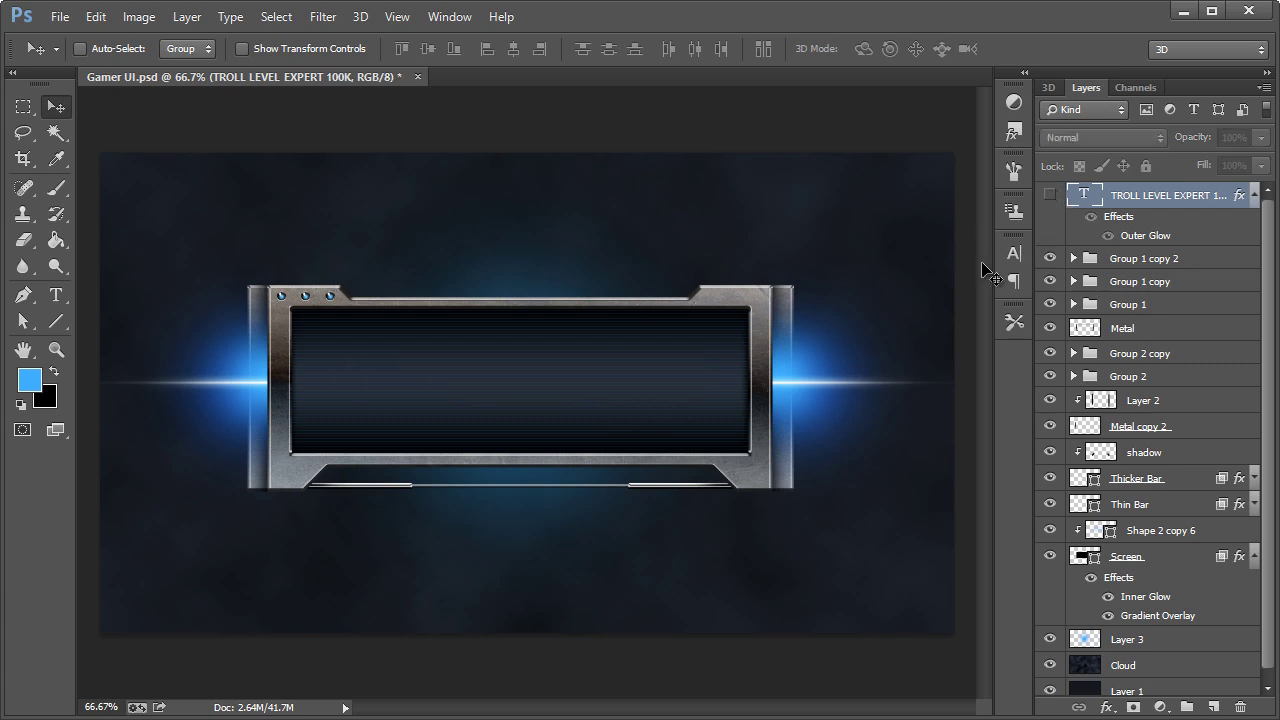
- Select Group 1 through Group 1 copy 2 and duplicate them as copies 3–5
{"action": "left_click", "coordinate": [281, 301], "text": "ctrl"}
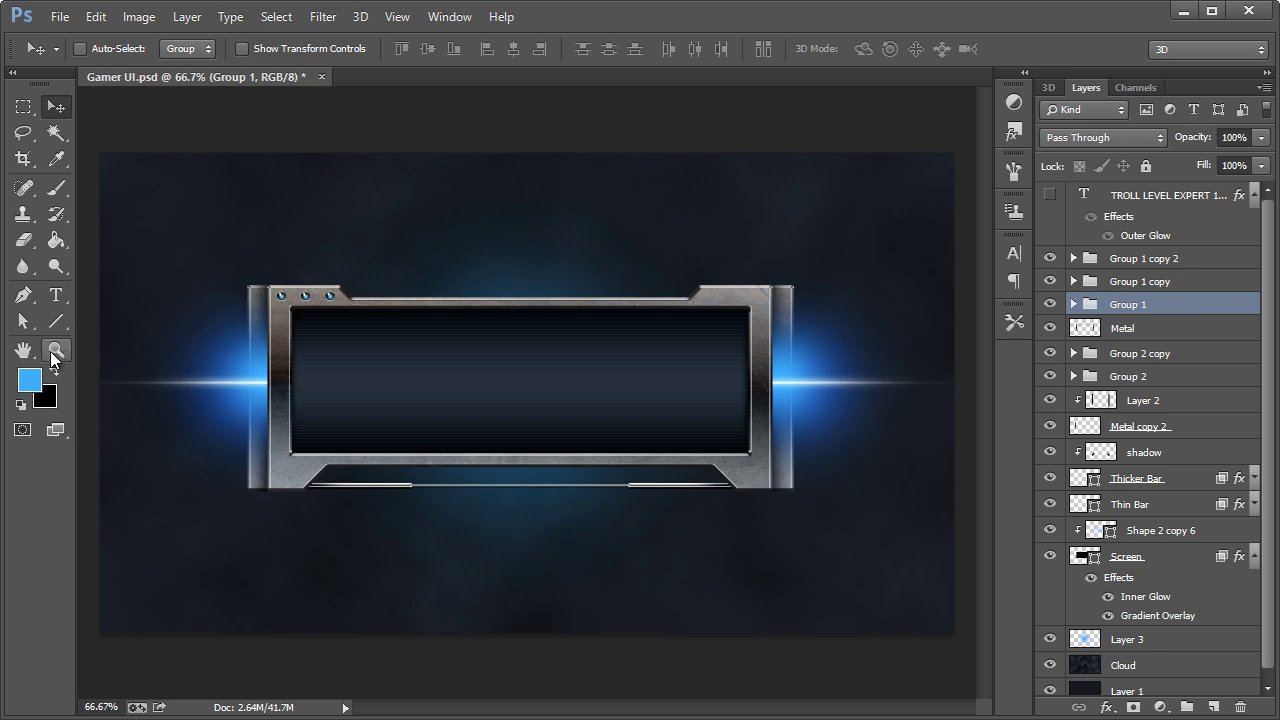
{"action": "left_click", "coordinate": [1050, 281]}
{"action": "left_click", "coordinate": [1050, 262]}
{"action": "left_click", "coordinate": [1050, 281]}
{"action": "left_click", "coordinate": [1146, 266], "text": "shift"}
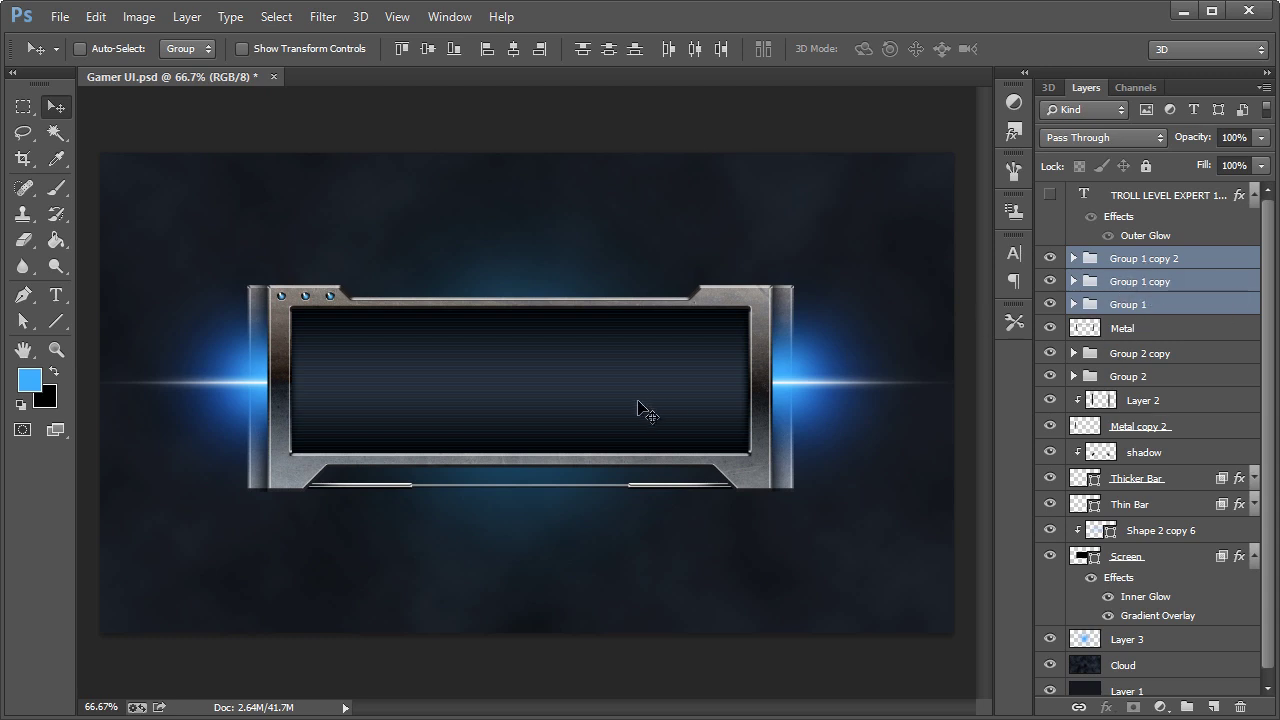
{"action": "key", "text": "alt+l"}
{"action": "key", "text": "d"}
{"action": "left_click", "coordinate": [789, 234]}
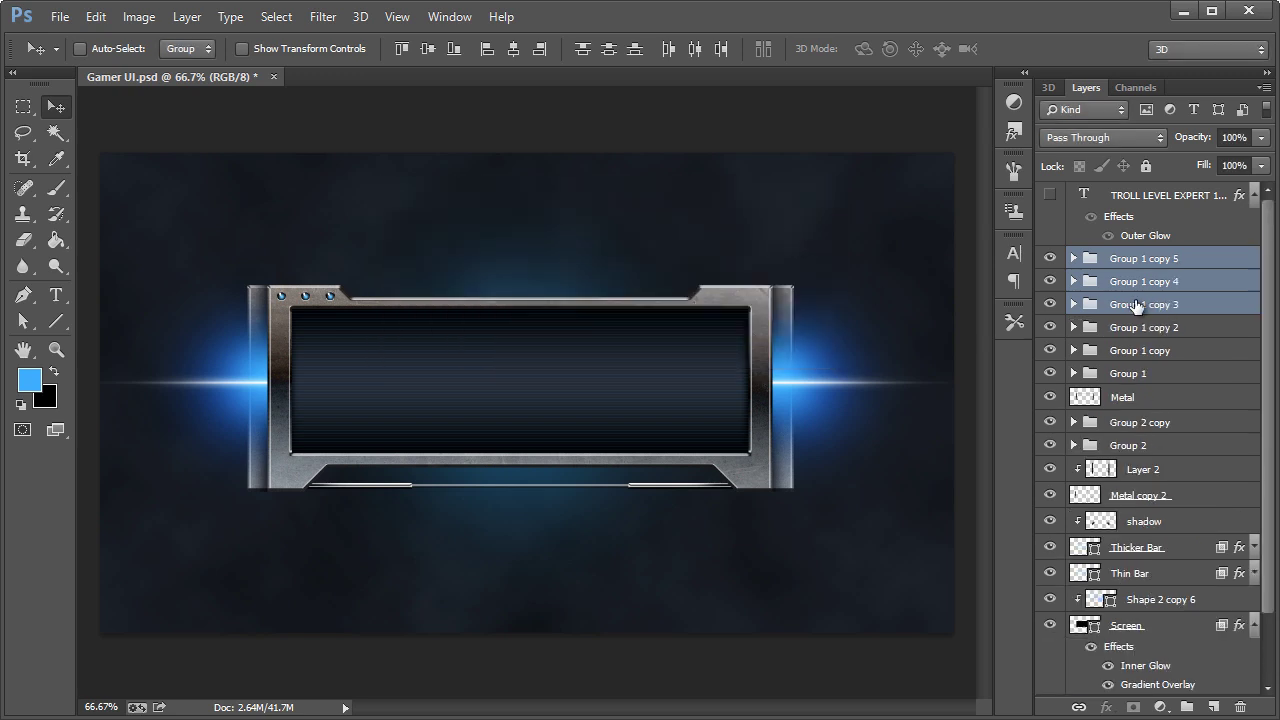
- Delete the Shape 1 layer from Group 1 copy 3, copy 4 and copy 5
{"action": "left_click", "coordinate": [1073, 304]}
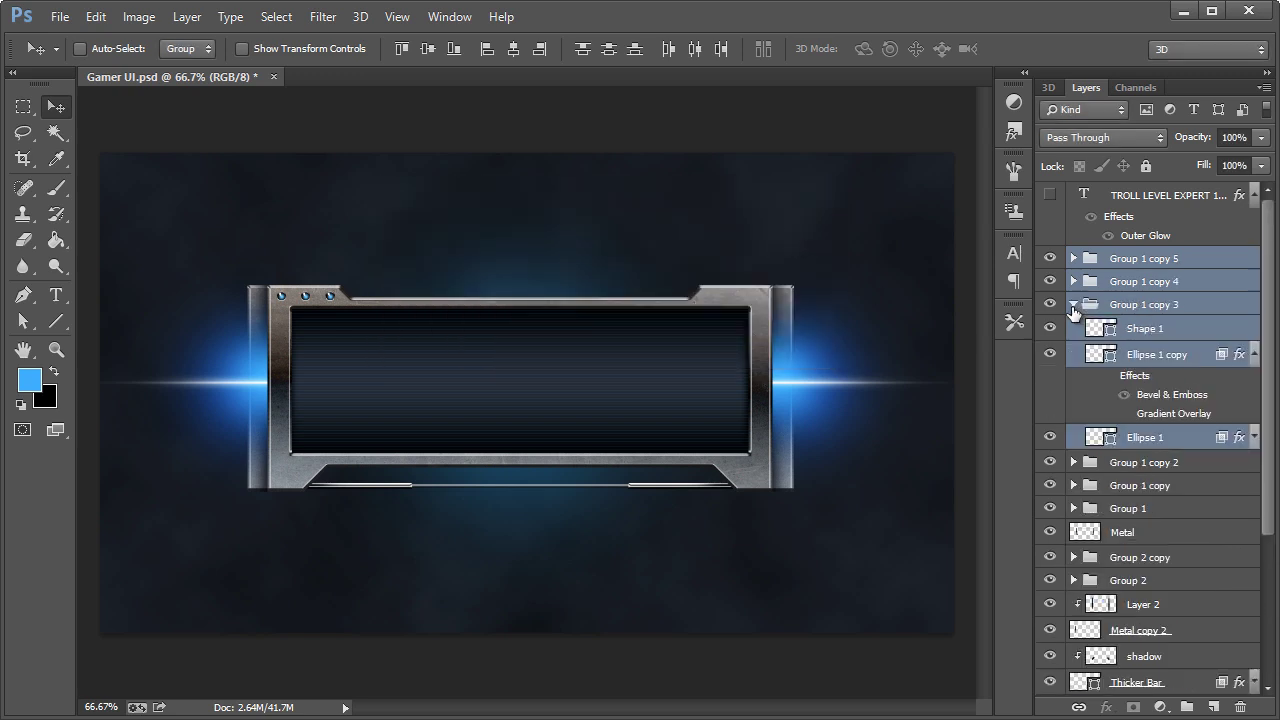
{"action": "left_click", "coordinate": [1073, 280]}
{"action": "left_click", "coordinate": [1073, 260]}
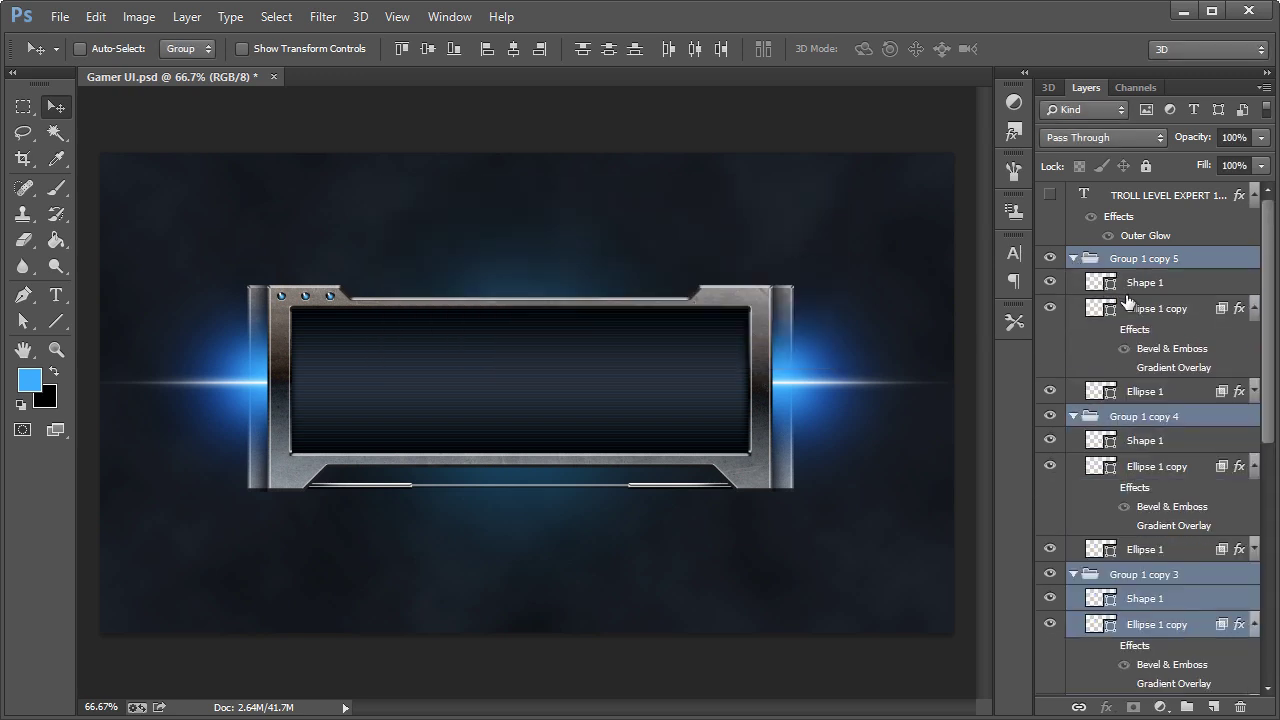
{"action": "left_click", "coordinate": [1155, 284]}
{"action": "key", "text": "Delete"}
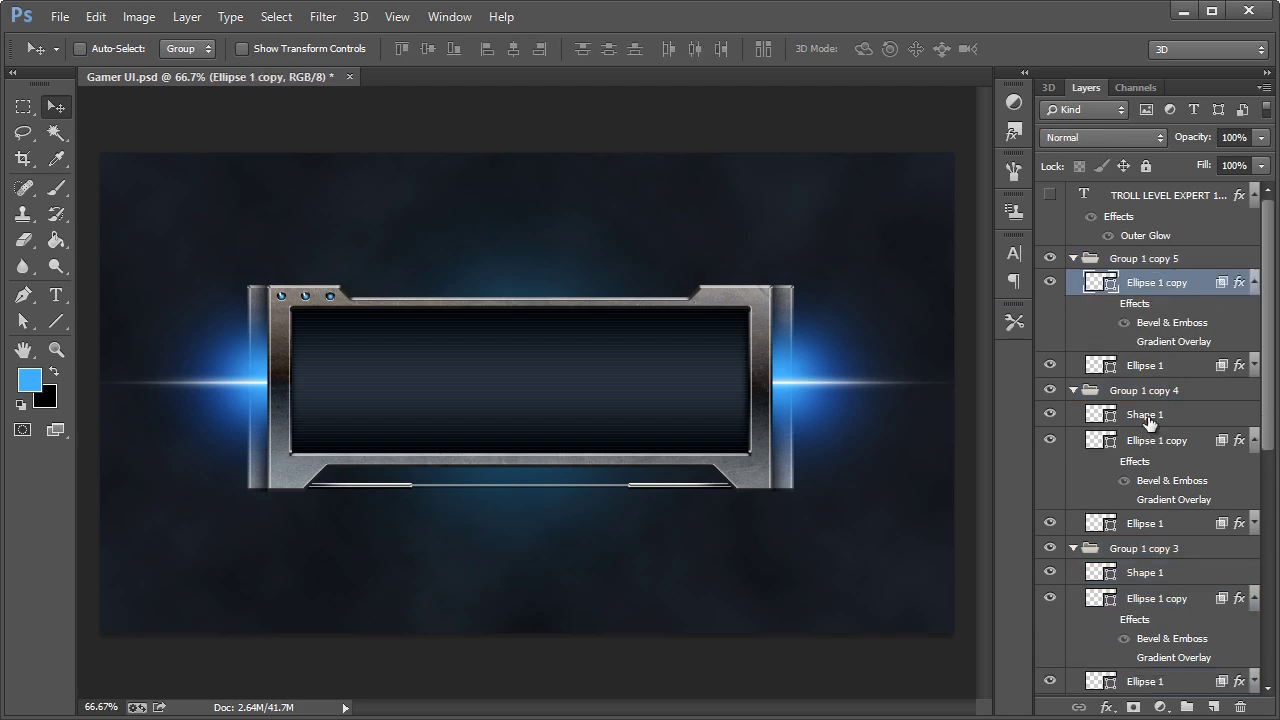
{"action": "left_click", "coordinate": [1150, 416]}
{"action": "key", "text": "Delete"}
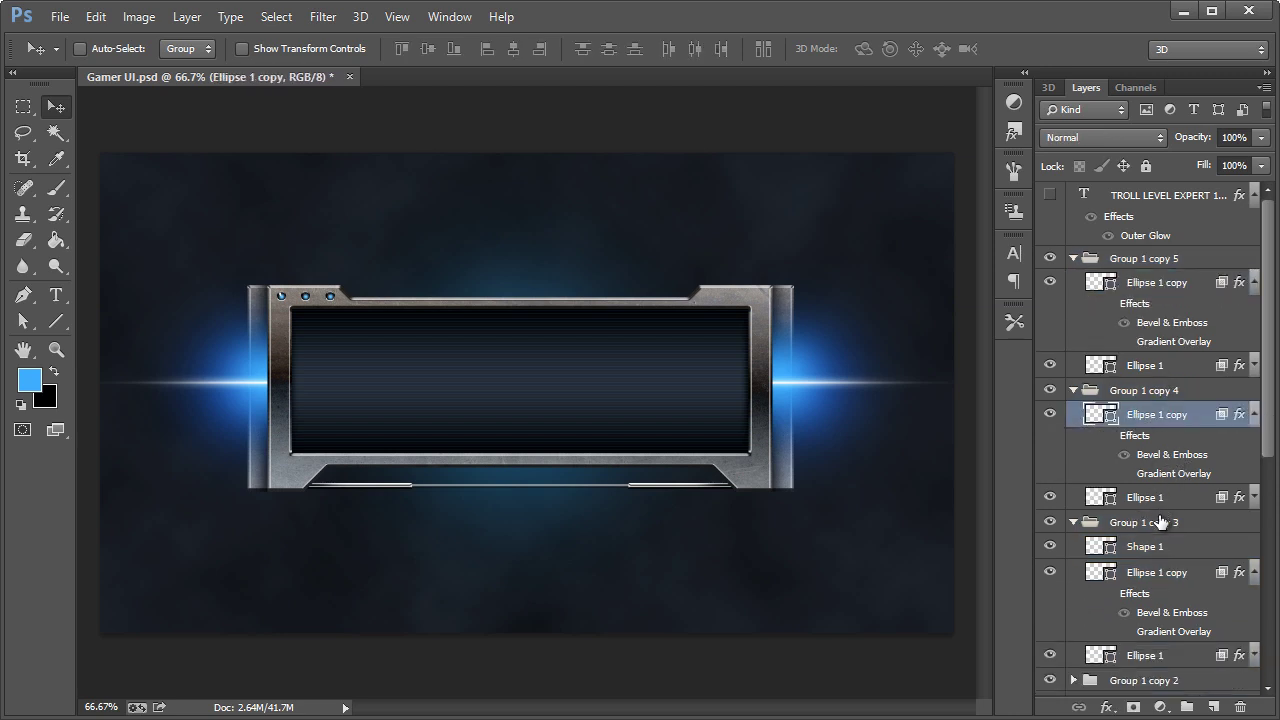
{"action": "left_click", "coordinate": [1152, 548]}
{"action": "key", "text": "Delete"}
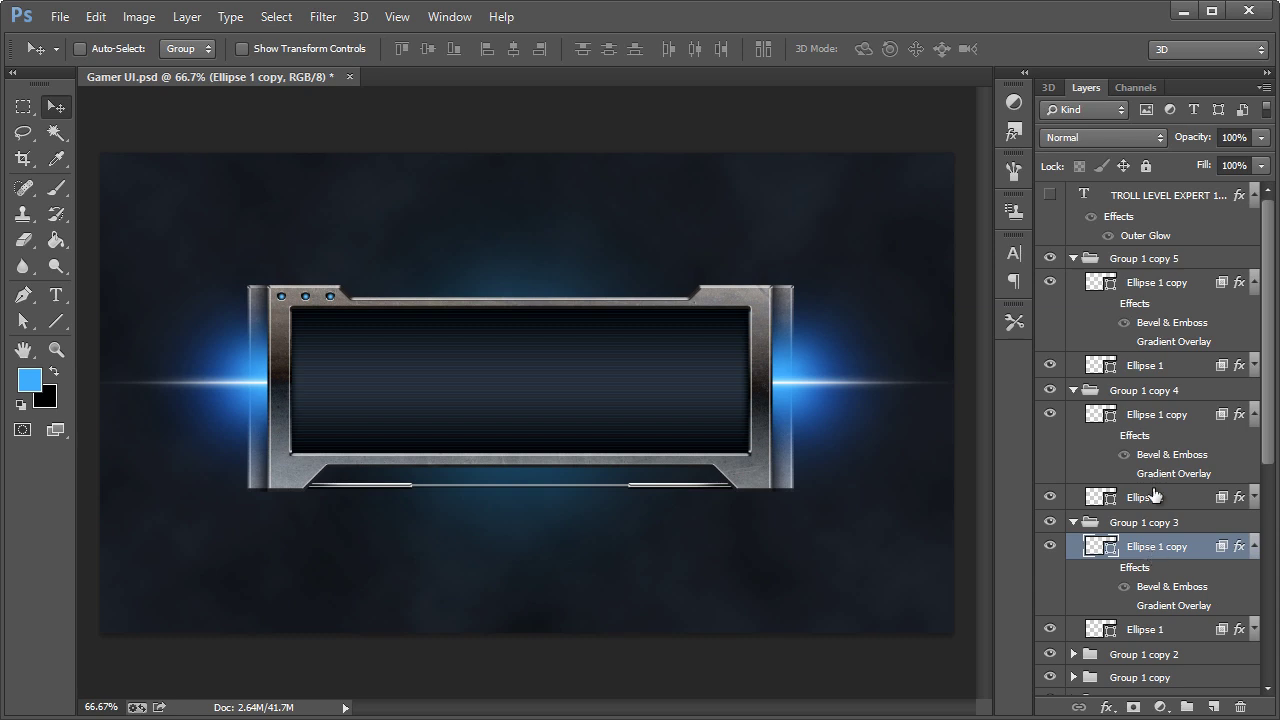
- Collapse the copies and hide the original Group 1, Group 1 copy and copy 2
{"action": "left_click", "coordinate": [1074, 259]}
{"action": "left_click", "coordinate": [1074, 281]}
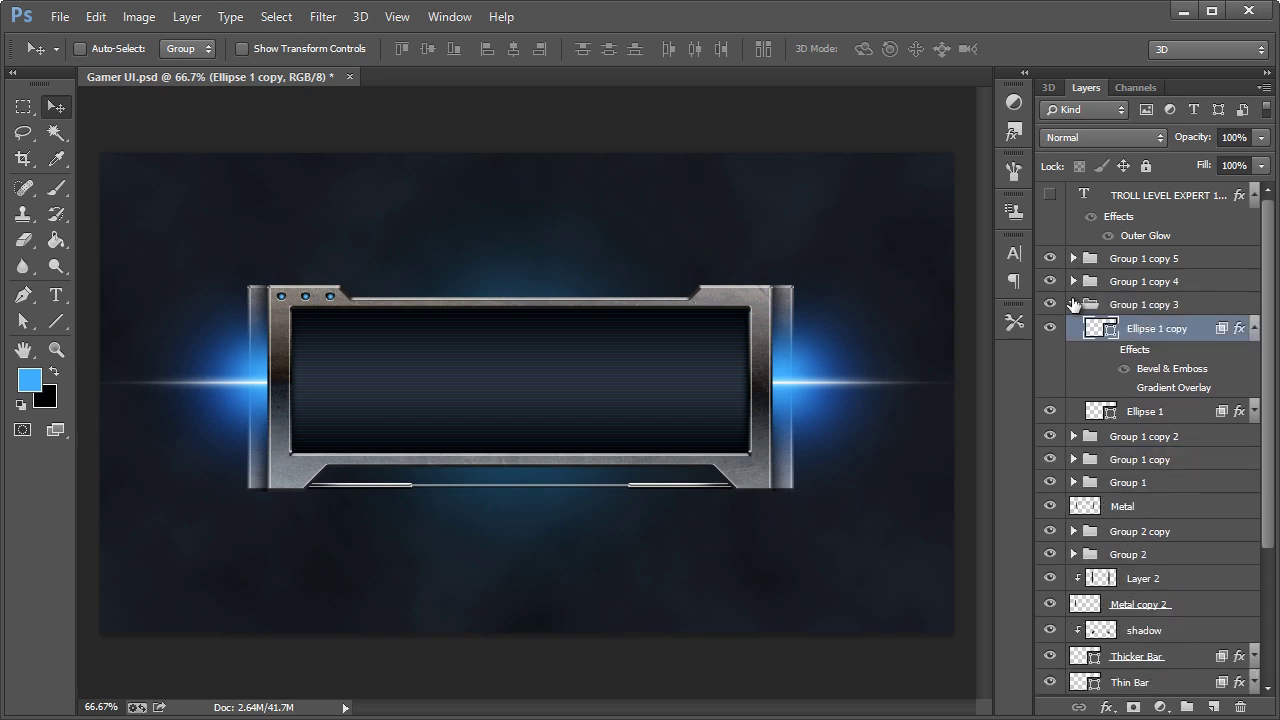
{"action": "left_click", "coordinate": [1074, 305]}
{"action": "left_click_drag", "start_coordinate": [1049, 330], "coordinate": [1052, 376]}
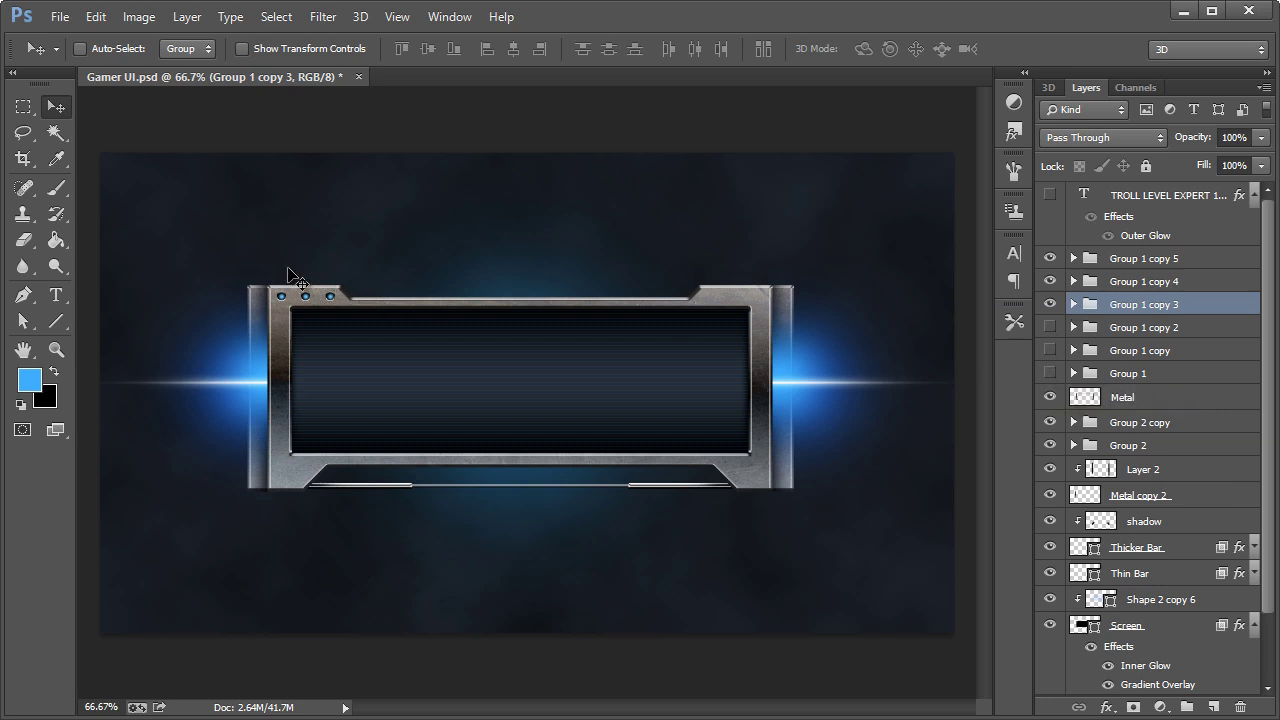
- Zoom in on the top-left rivets and select the rivet groups, undoing an accidental change
{"action": "left_click", "coordinate": [52, 354]}
{"action": "left_click_drag", "start_coordinate": [303, 304], "coordinate": [323, 309]}
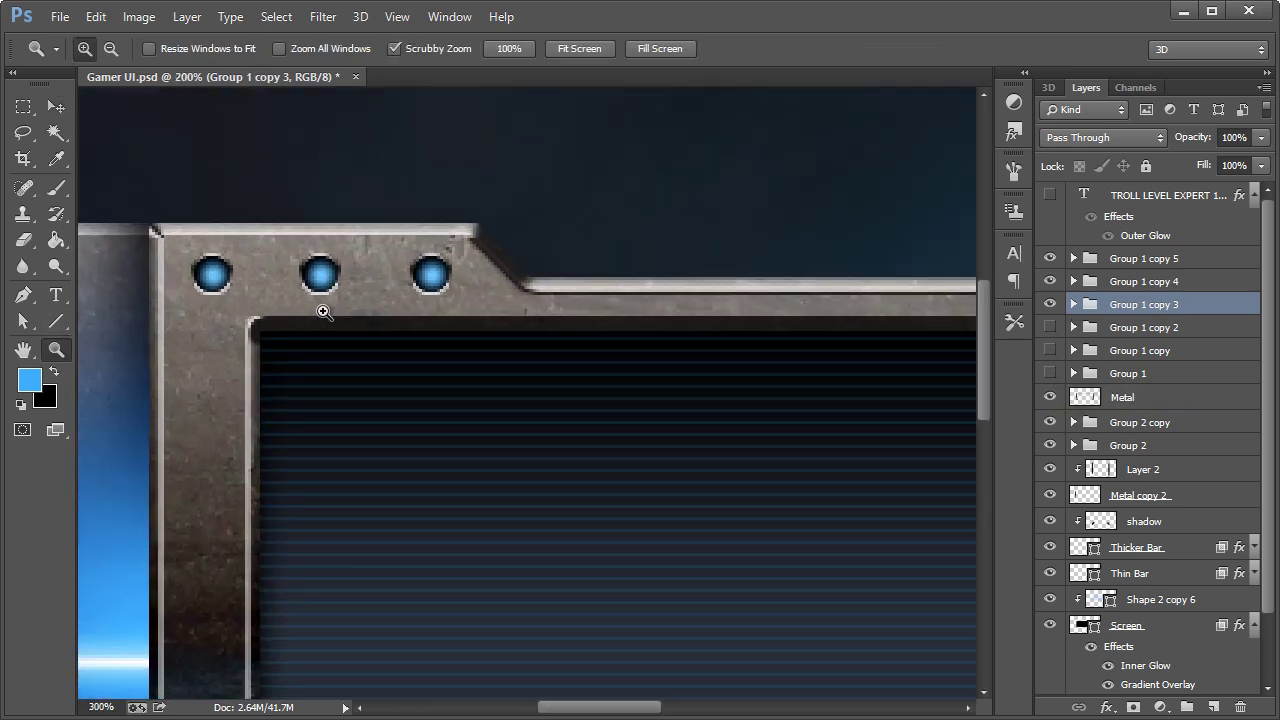
{"action": "left_click", "coordinate": [1142, 262], "text": "shift"}
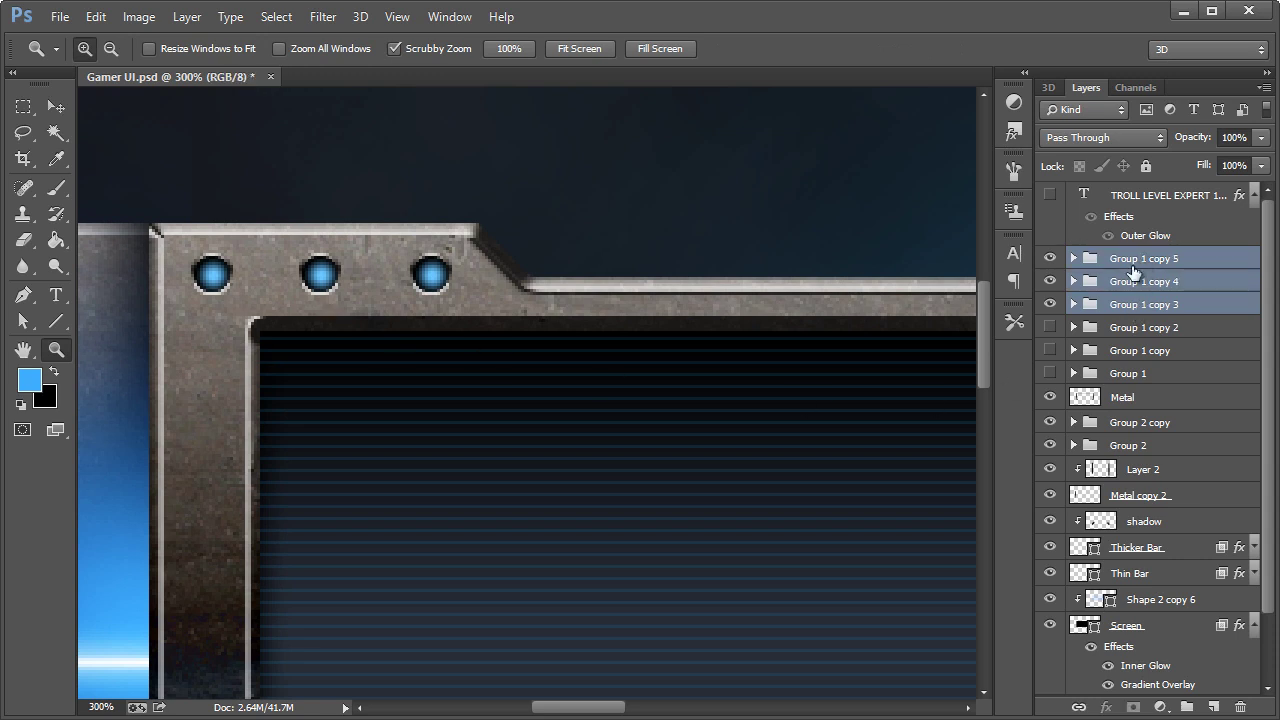
{"action": "left_click", "coordinate": [1112, 330]}
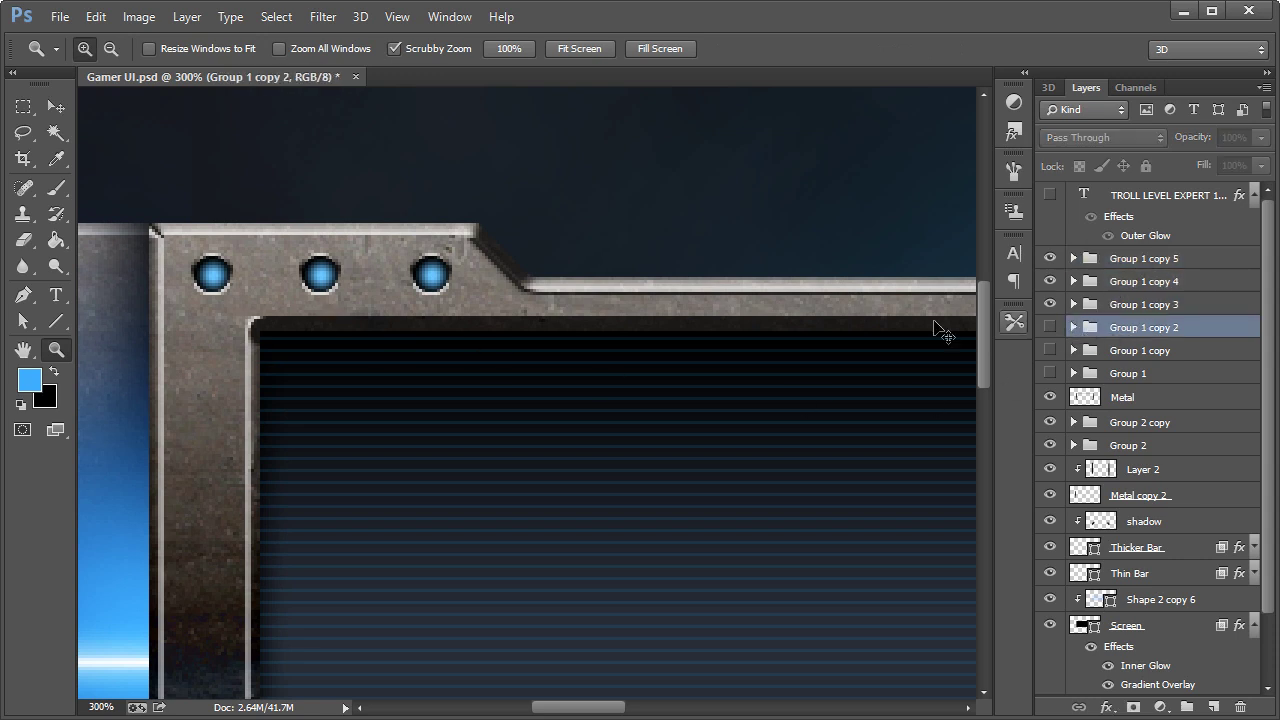
{"action": "left_click", "coordinate": [641, 365], "text": "ctrl"}
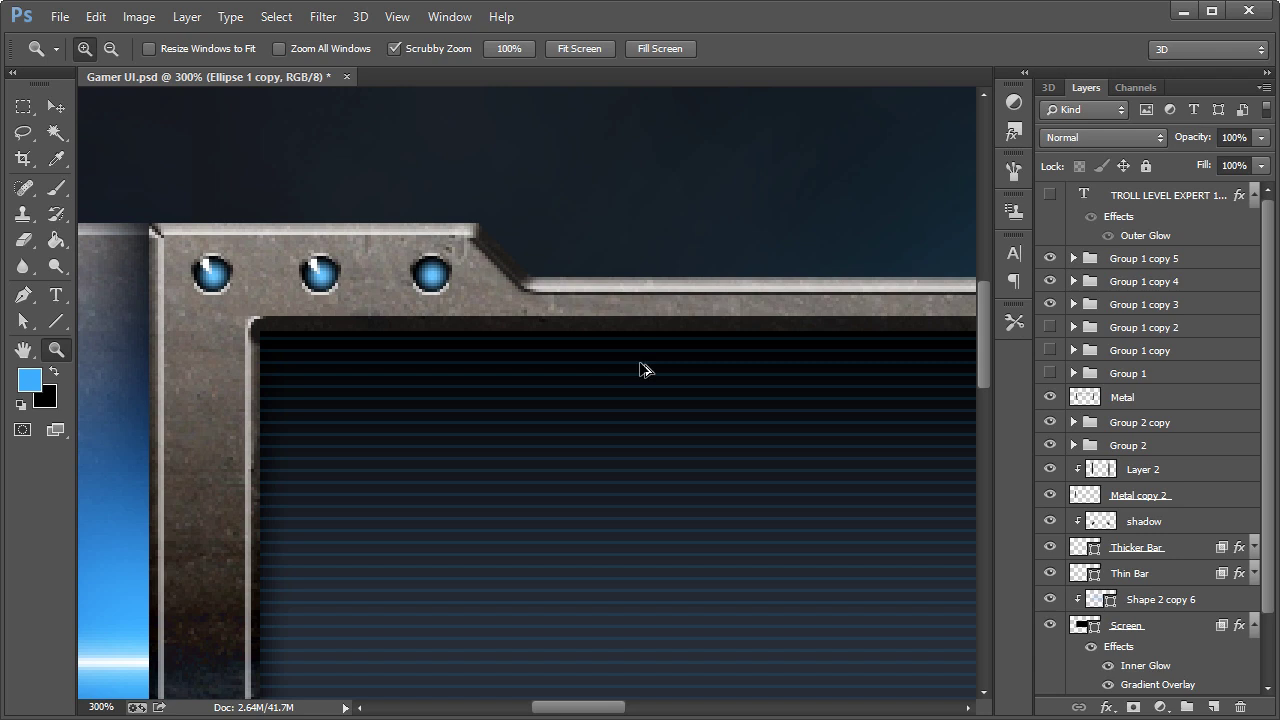
{"action": "key", "text": "ctrl+z"}
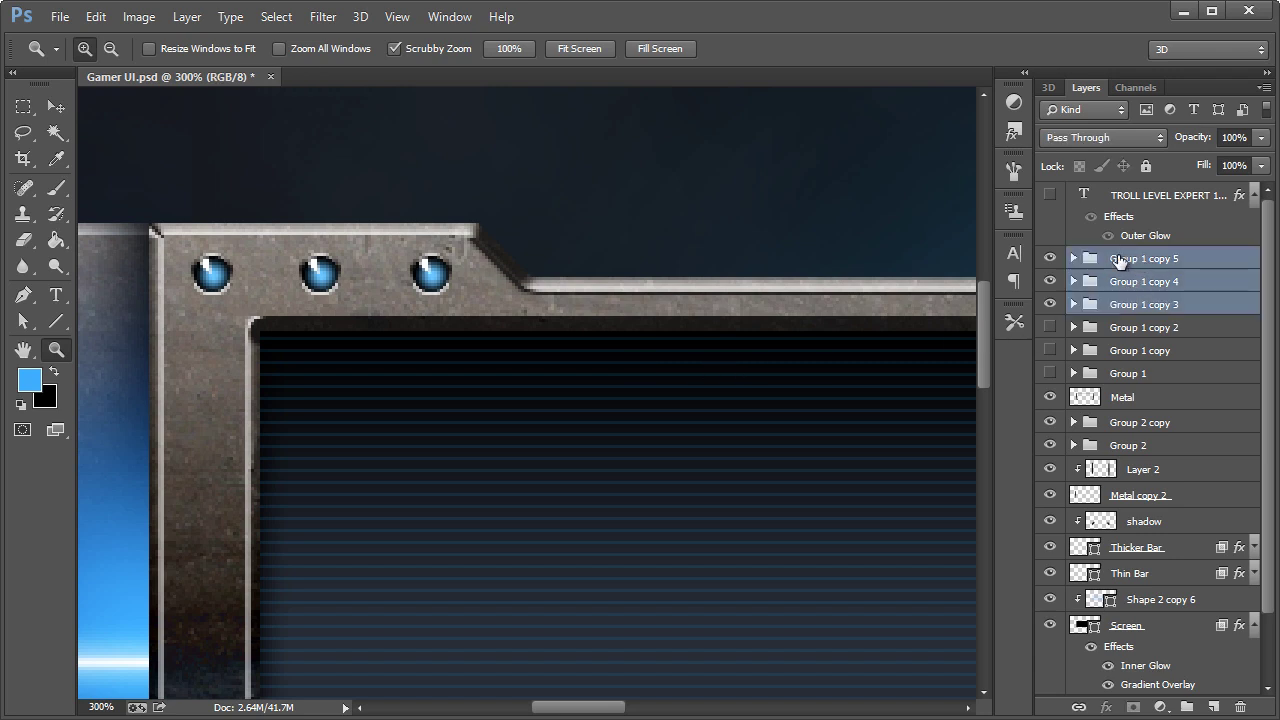
- Delete the blue Ellipse 1 copy layer from Group 1 copy 3, copy 4 and copy 5
{"action": "left_click", "coordinate": [1073, 259]}
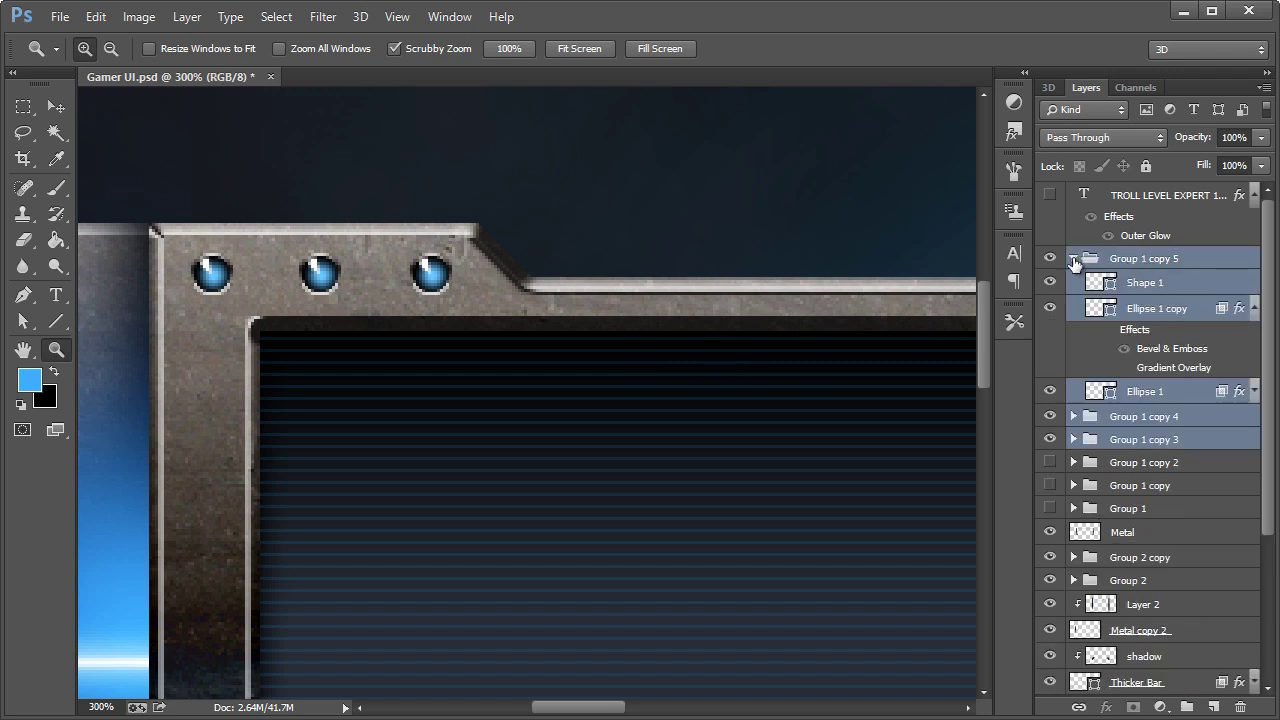
{"action": "left_click", "coordinate": [1050, 309]}
{"action": "left_click", "coordinate": [1050, 309]}
{"action": "left_click", "coordinate": [1158, 312]}
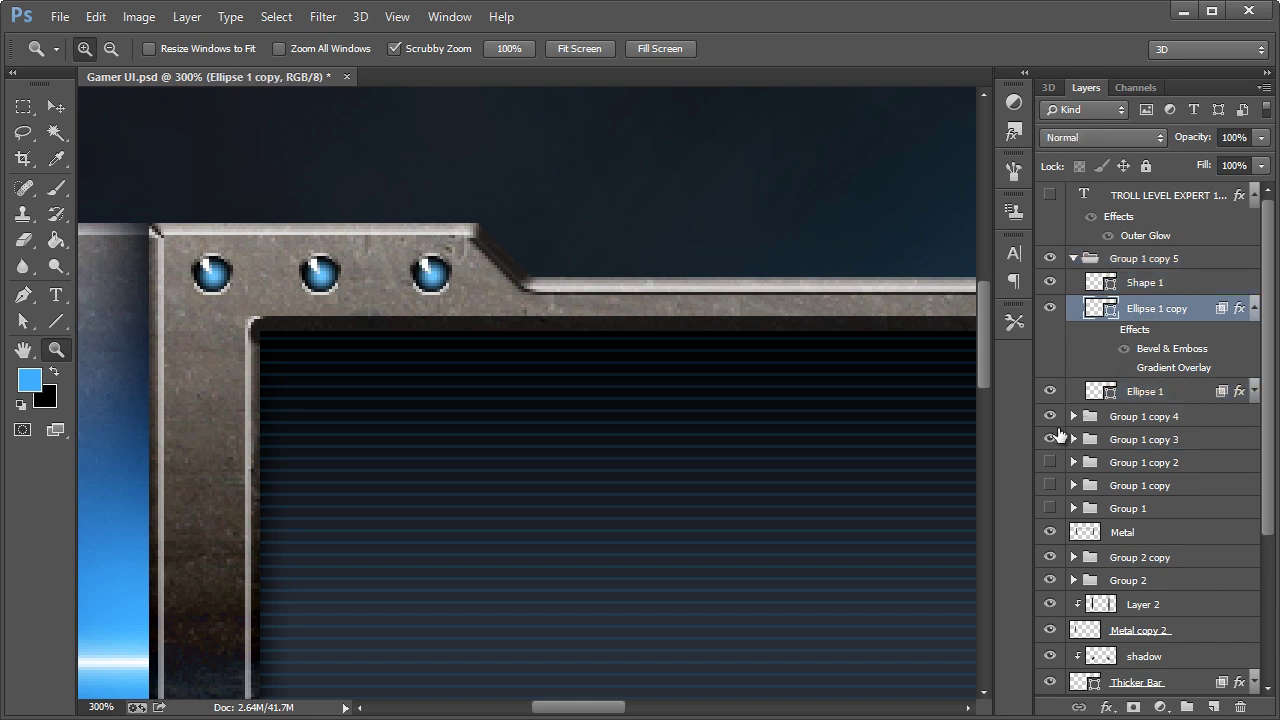
{"action": "left_click", "coordinate": [1072, 418]}
{"action": "left_click", "coordinate": [1073, 575]}
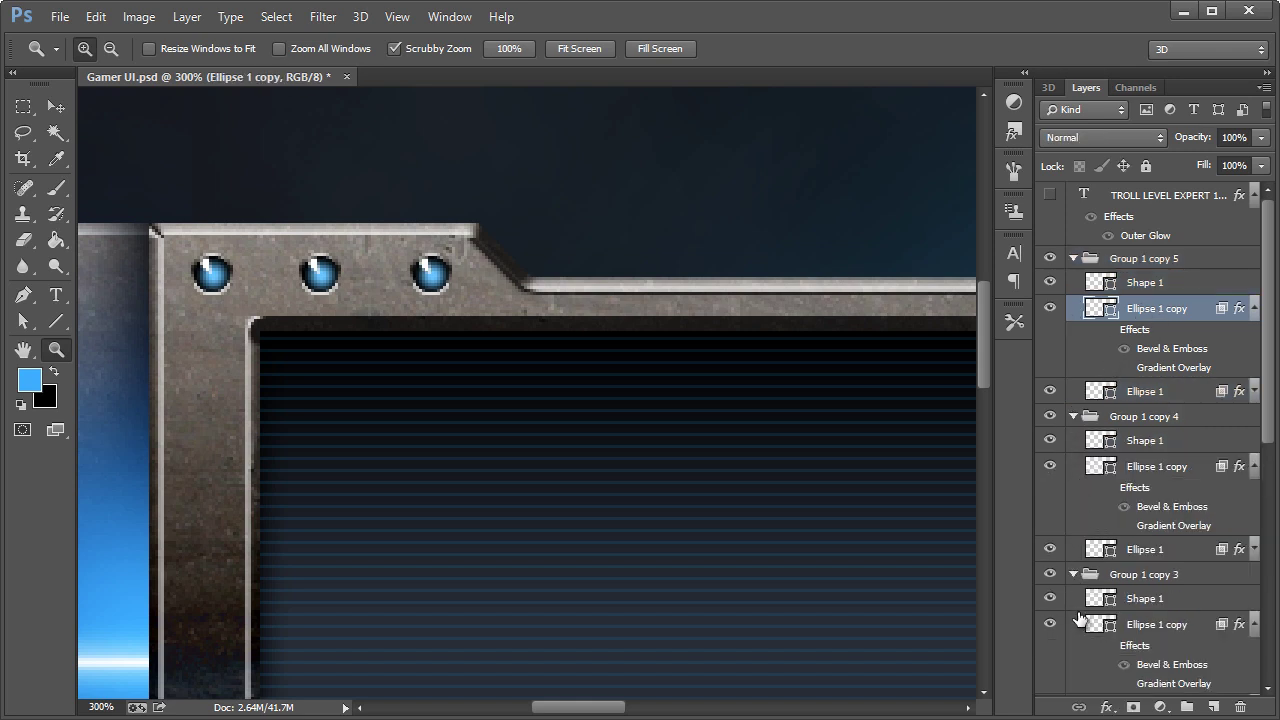
{"action": "left_click", "coordinate": [1155, 627]}
{"action": "key", "text": "Delete"}
{"action": "left_click", "coordinate": [1156, 466]}
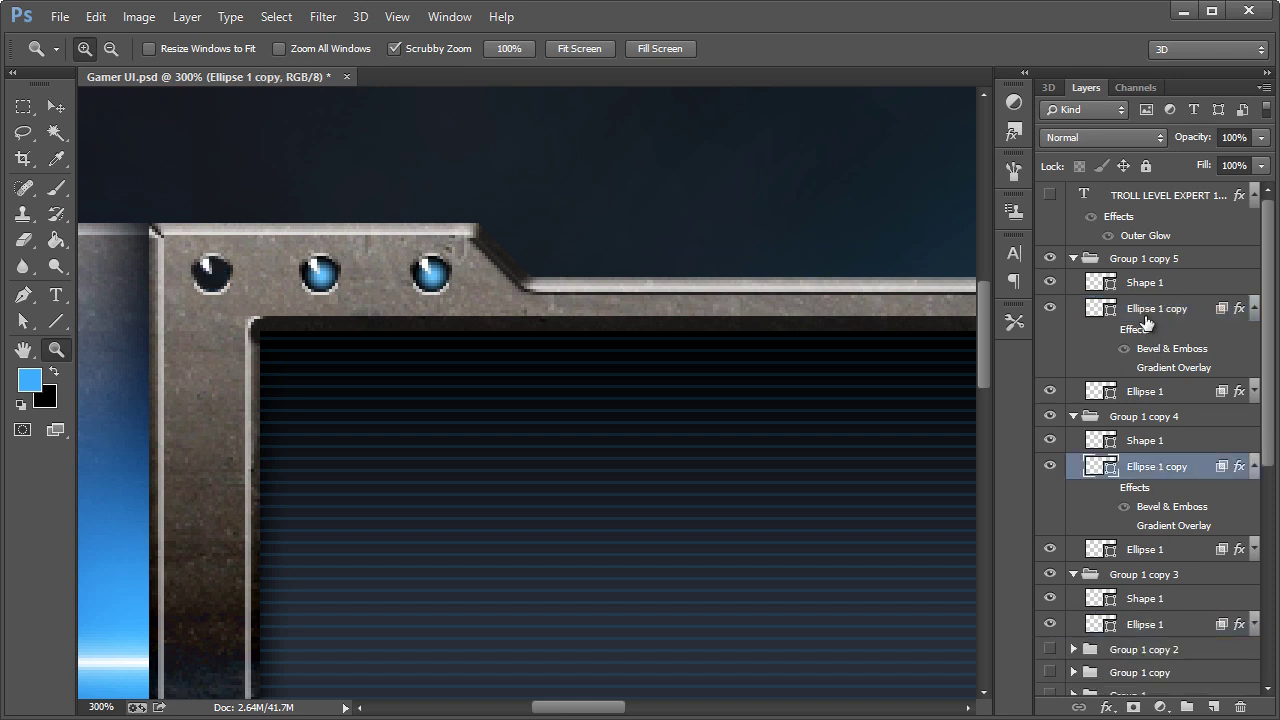
{"action": "key", "text": "Delete"}
{"action": "left_click", "coordinate": [1143, 311]}
{"action": "key", "text": "Delete"}
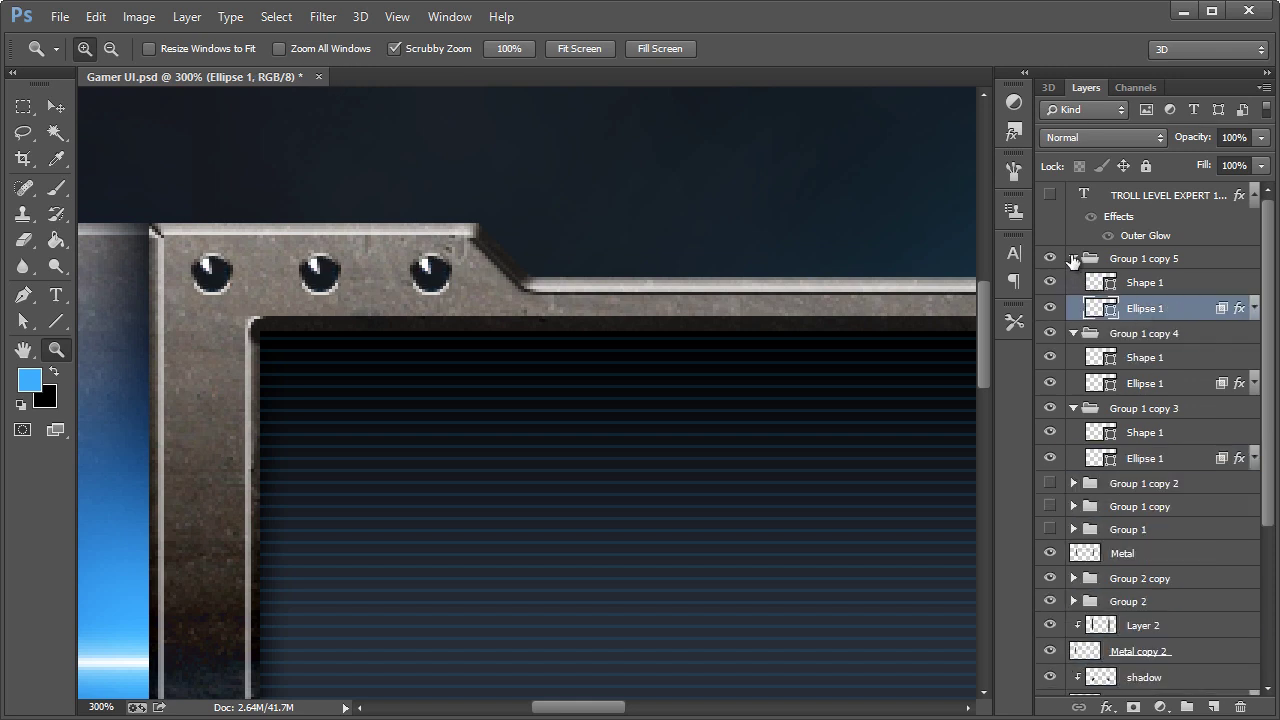
- Collapse Group 1 copy 3–5 and select all three together
{"action": "left_click", "coordinate": [1073, 258]}
{"action": "left_click", "coordinate": [1073, 281]}
{"action": "left_click", "coordinate": [1073, 304]}
{"action": "left_click", "coordinate": [1140, 304]}
{"action": "left_click", "coordinate": [1140, 286], "text": "shift"}
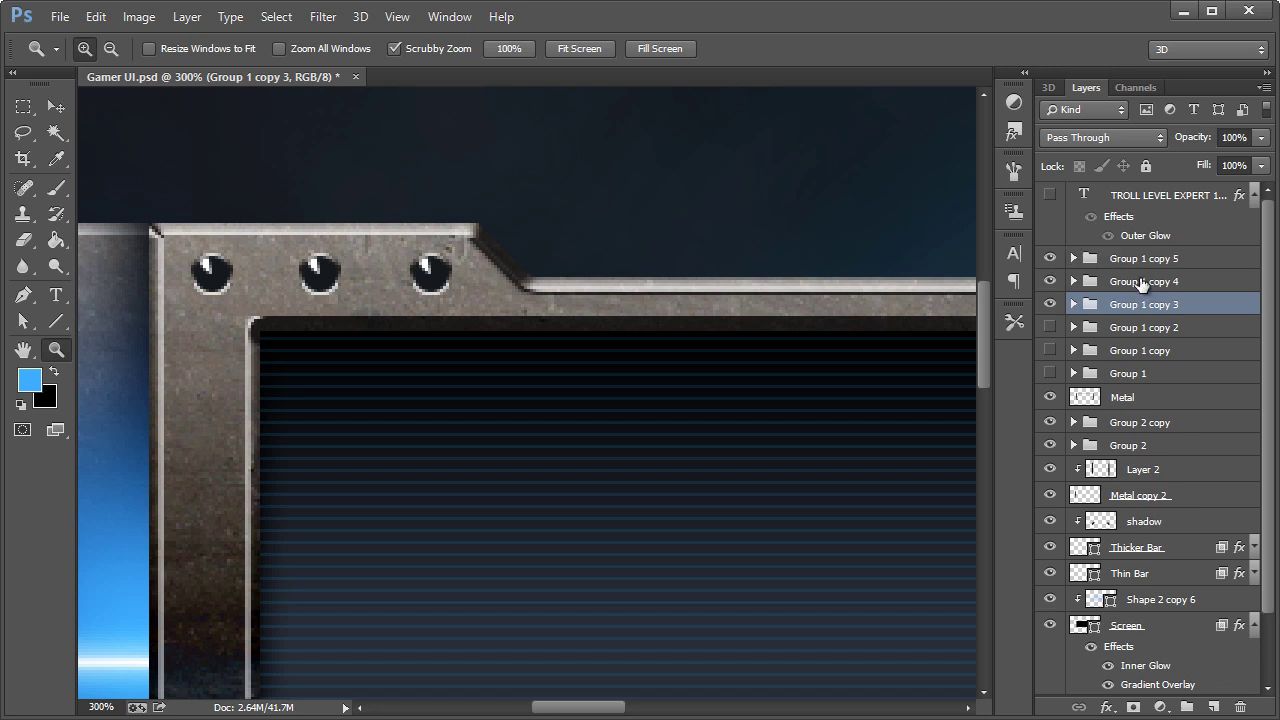
{"action": "left_click", "coordinate": [1133, 262], "text": "shift"}
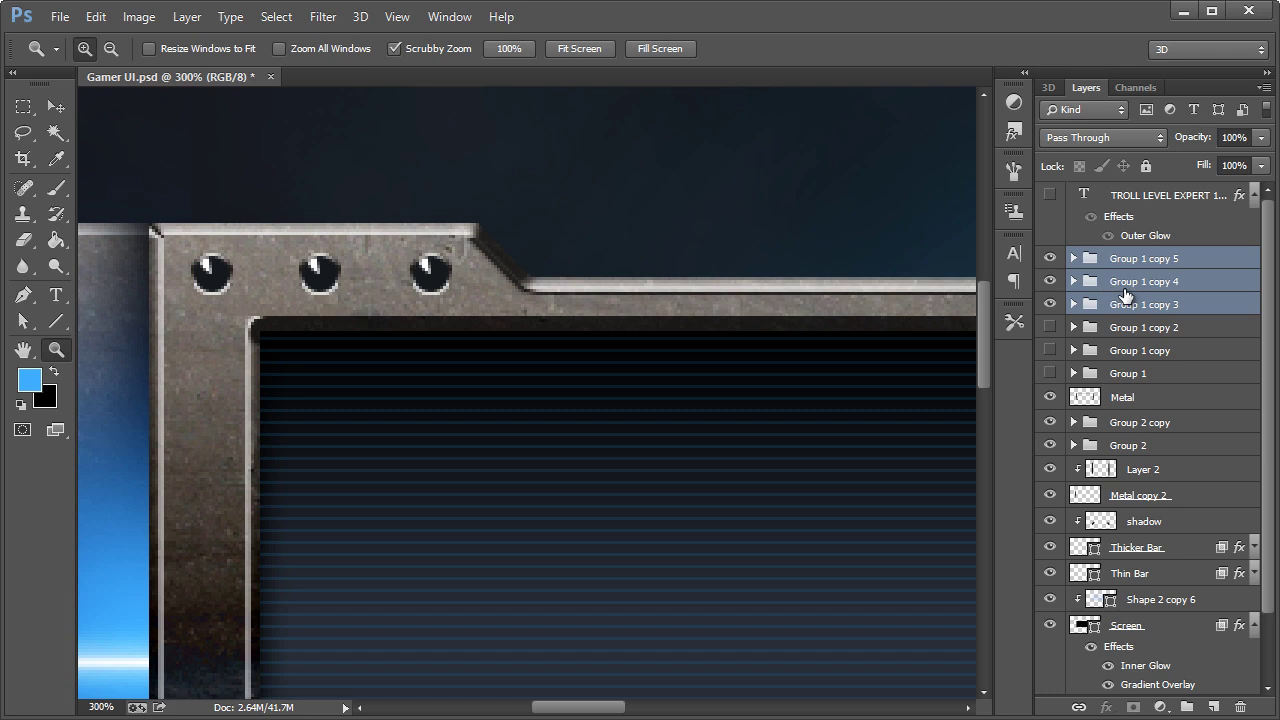
- Merge the three unlit rivet groups into the single Group 1 copy 5 layer
{"action": "key", "text": "ctrl+e"}
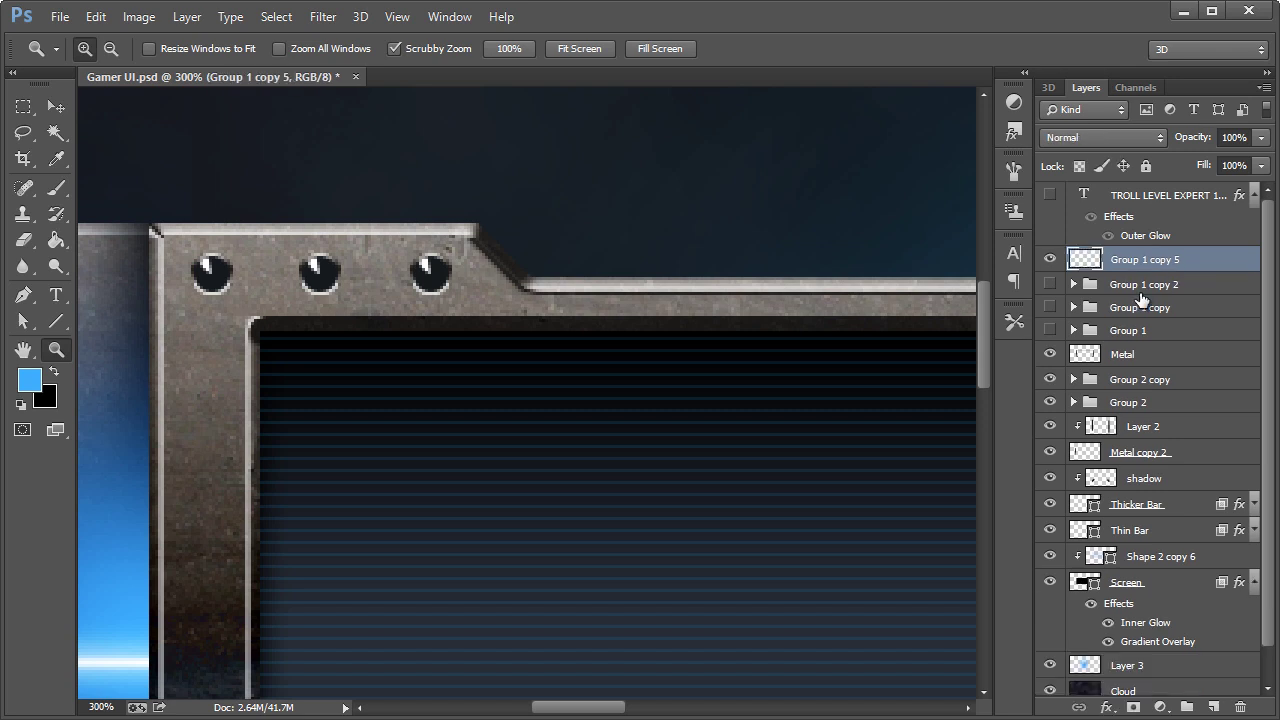
{"action": "left_click", "coordinate": [1049, 259]}
{"action": "left_click", "coordinate": [1049, 259]}
{"action": "left_click", "coordinate": [1049, 260]}
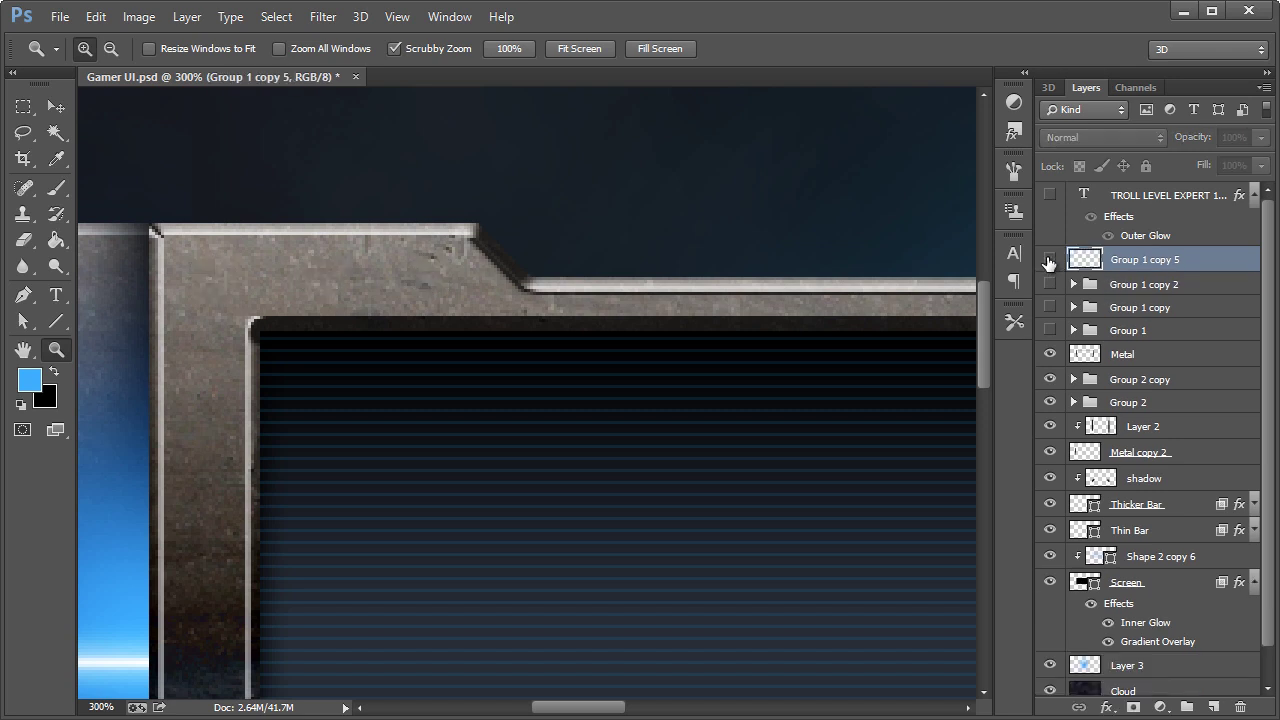
{"action": "left_click", "coordinate": [1049, 260]}
{"action": "left_click", "coordinate": [1049, 260]}
{"action": "left_click", "coordinate": [1049, 260]}
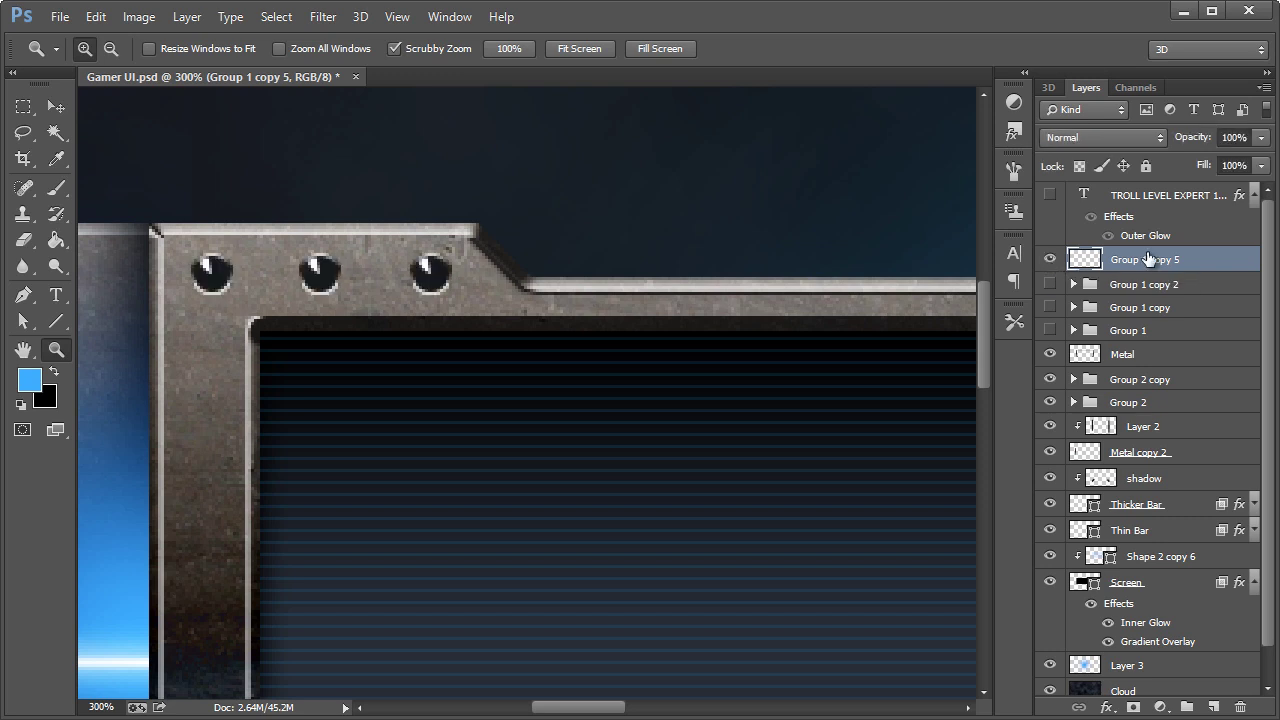
- Show the three lit rivet groups and merge them into Group 1 copy 2
{"action": "left_click", "coordinate": [1049, 260]}
{"action": "left_click", "coordinate": [1049, 284]}
{"action": "left_click", "coordinate": [1049, 307]}
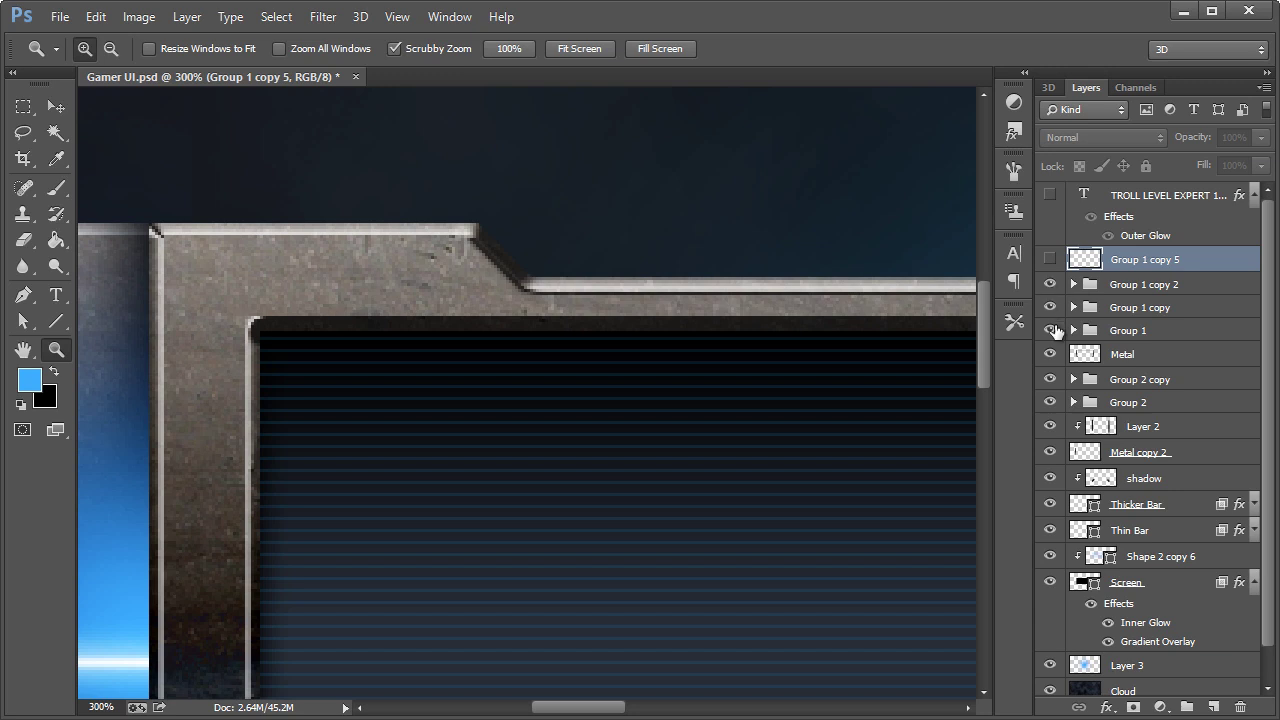
{"action": "left_click", "coordinate": [1049, 330]}
{"action": "left_click", "coordinate": [1137, 331]}
{"action": "left_click", "coordinate": [1136, 285], "text": "shift"}
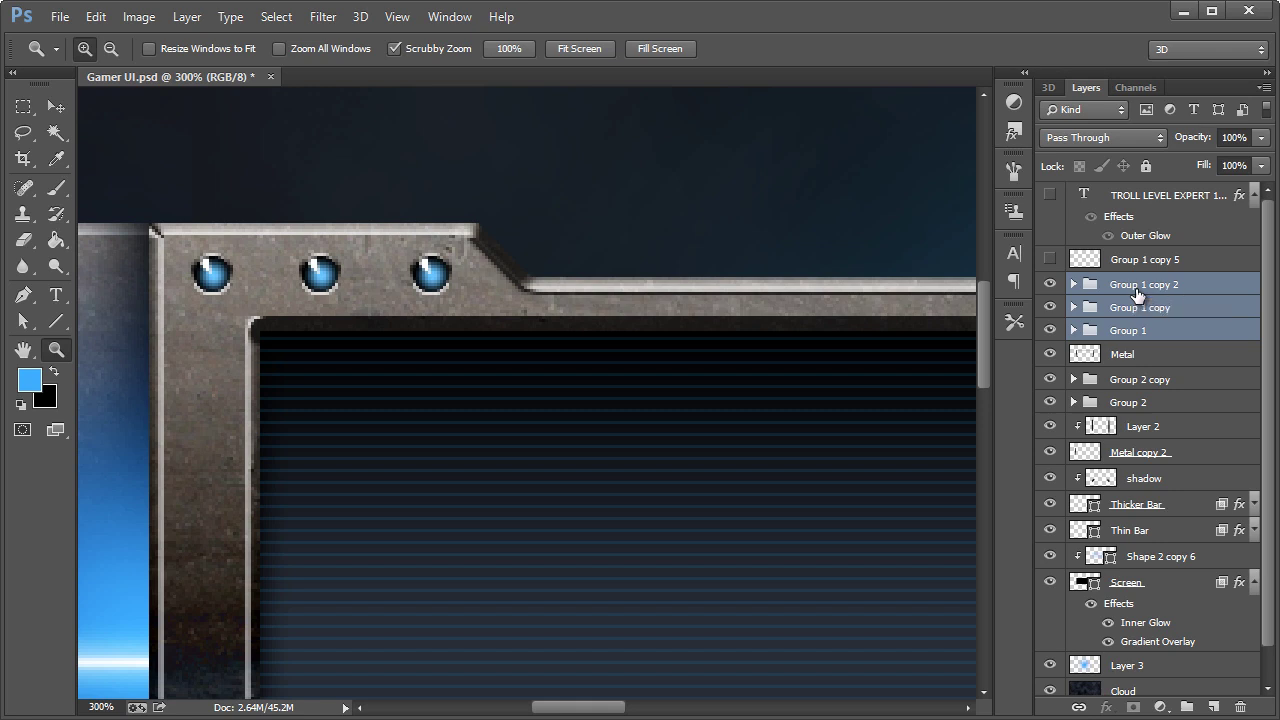
{"action": "key", "text": "ctrl+e"}
{"action": "left_click", "coordinate": [1049, 285]}
{"action": "left_click", "coordinate": [1049, 285]}
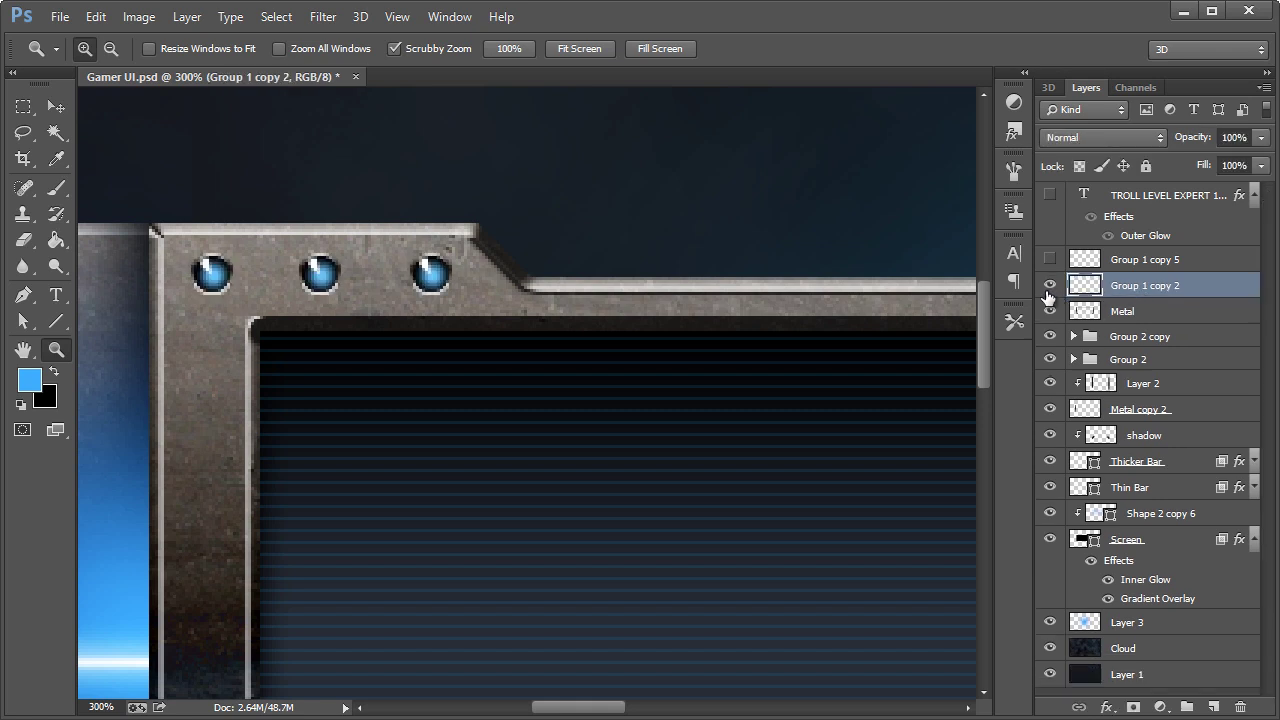
{"action": "left_click", "coordinate": [1049, 285]}
{"action": "left_click", "coordinate": [1049, 259]}
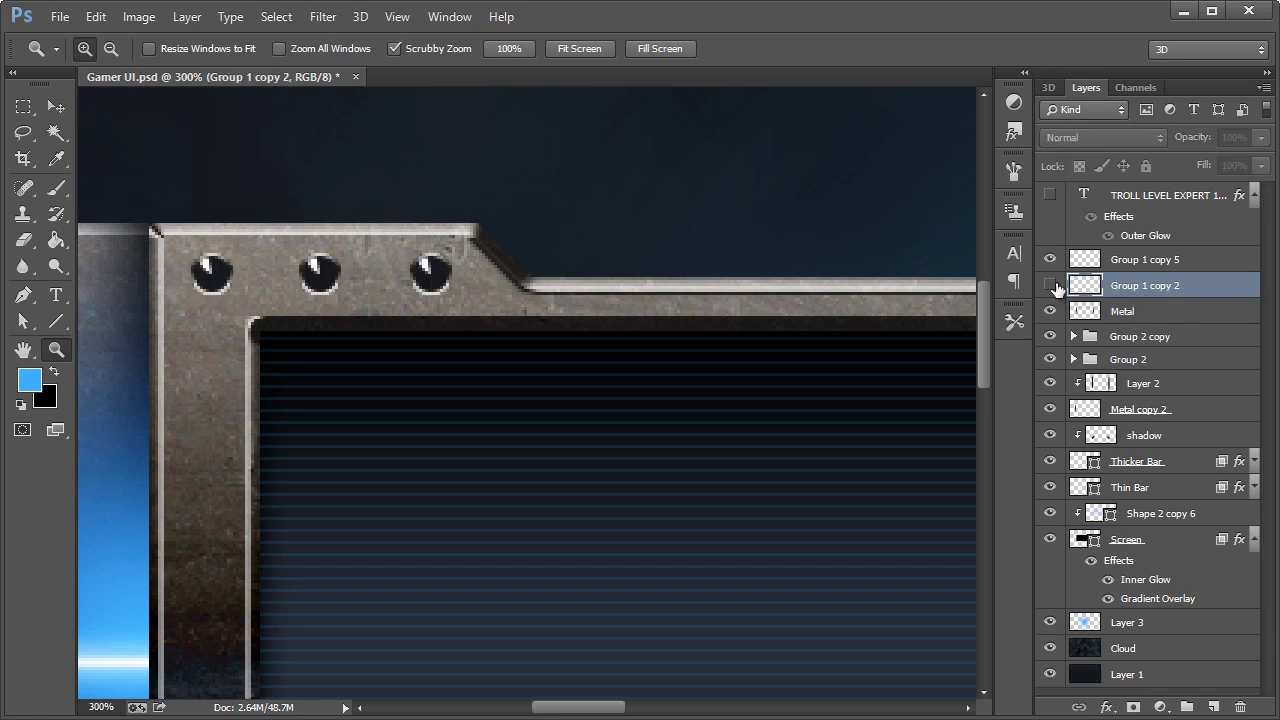
- Move Group 1 copy 2 above Group 1 copy 5 so the blue LEDs show
{"action": "left_click_drag", "start_coordinate": [1057, 286], "coordinate": [1150, 254]}
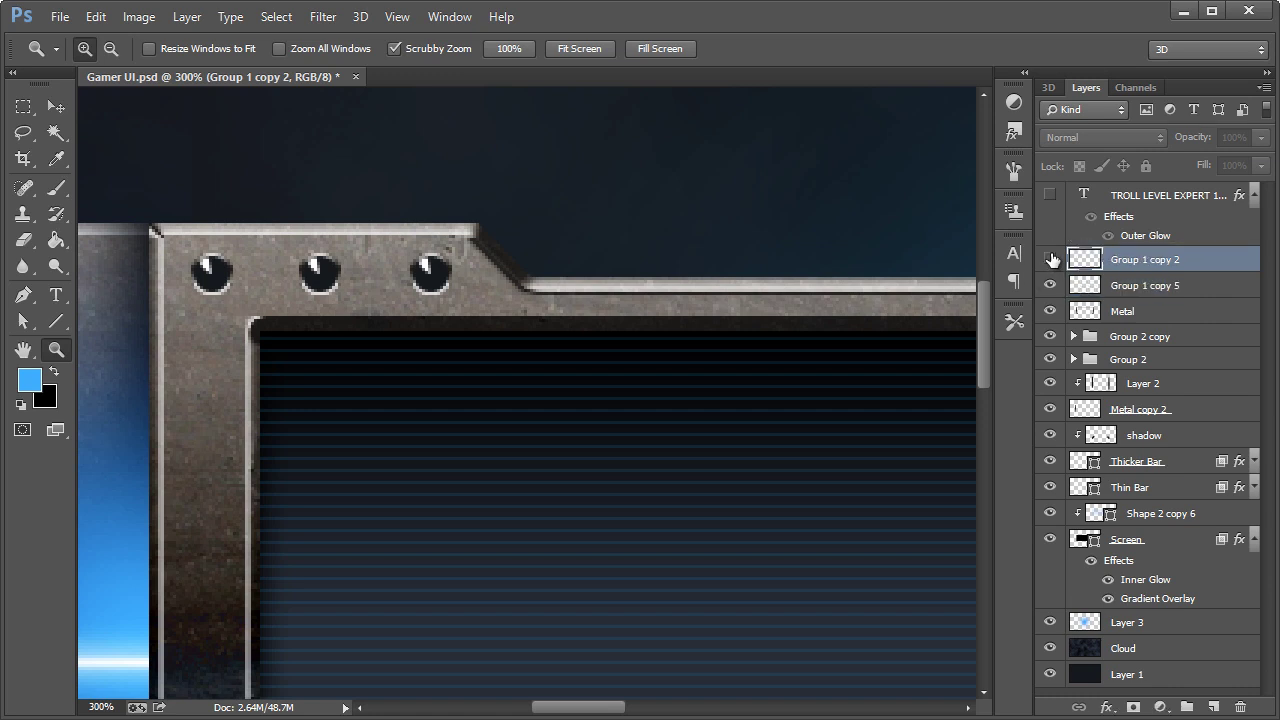
{"action": "left_click", "coordinate": [1049, 259]}
{"action": "left_click", "coordinate": [1049, 259]}
{"action": "left_click", "coordinate": [1049, 259]}
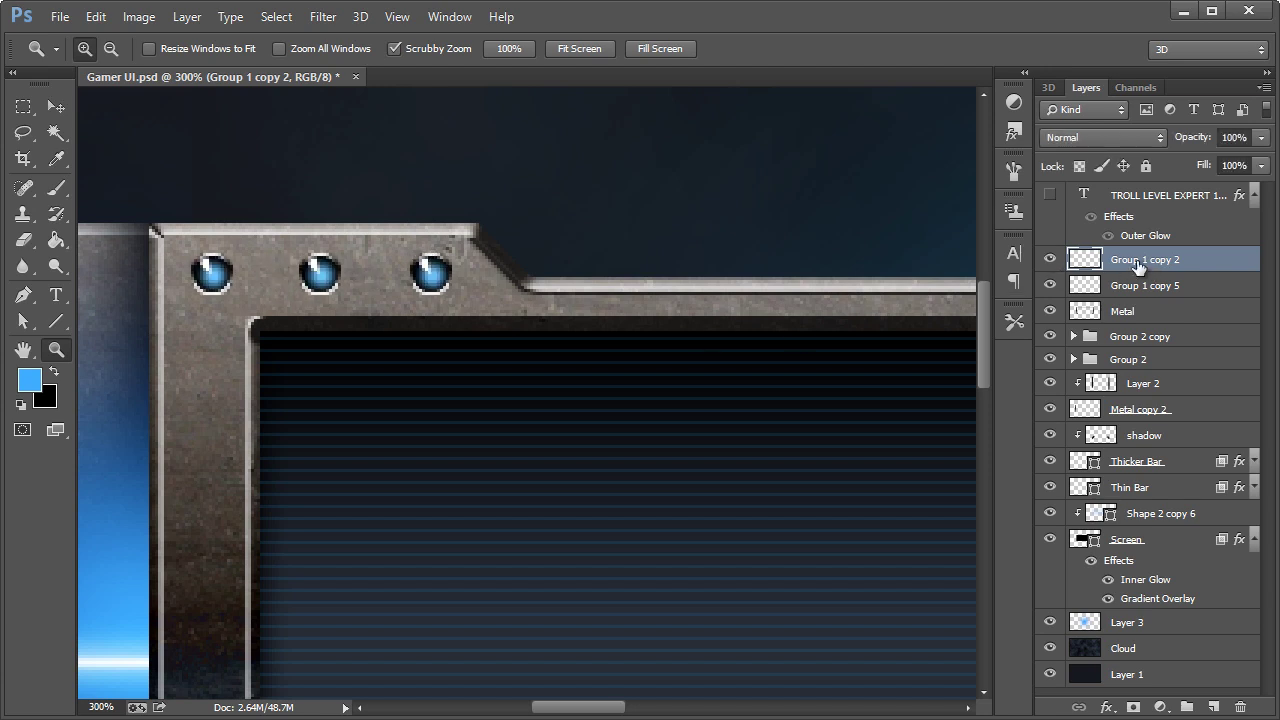
{"action": "left_click", "coordinate": [23, 106]}
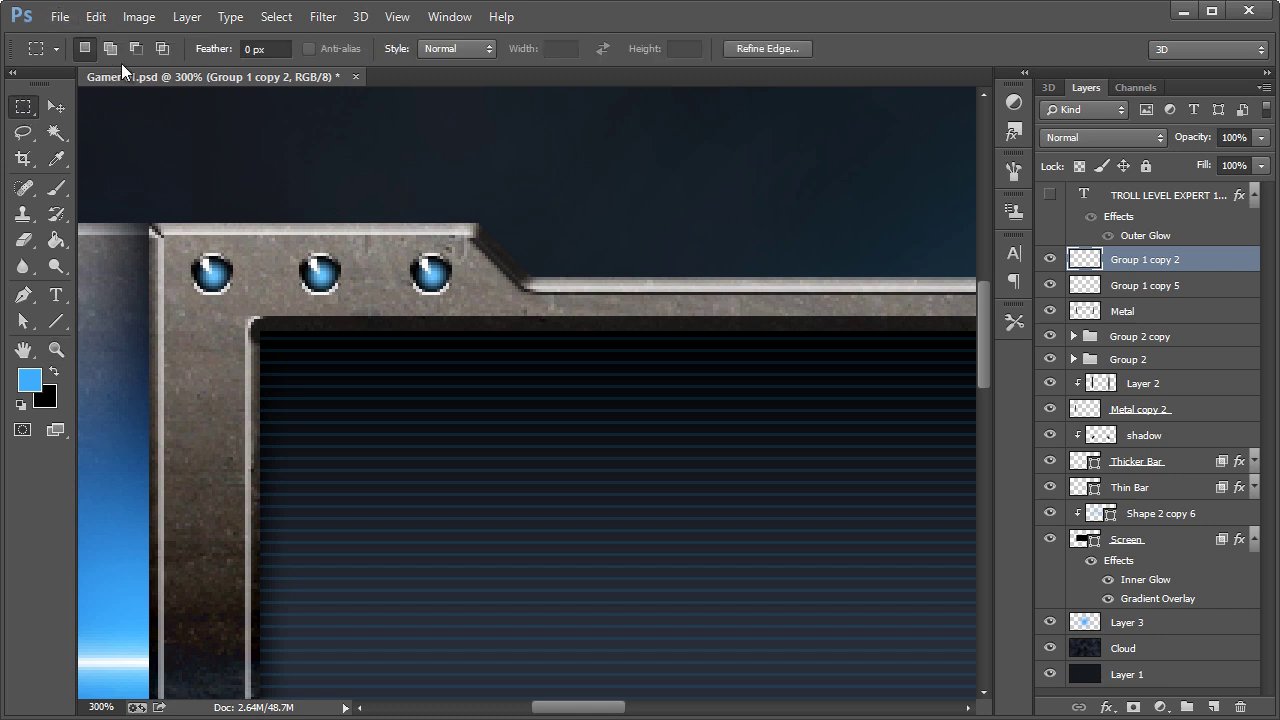
- Create an 87×14 px clipboard-sized document, paste the lit LEDs, and bring up Save As
{"action": "key", "text": "ctrl+n"}
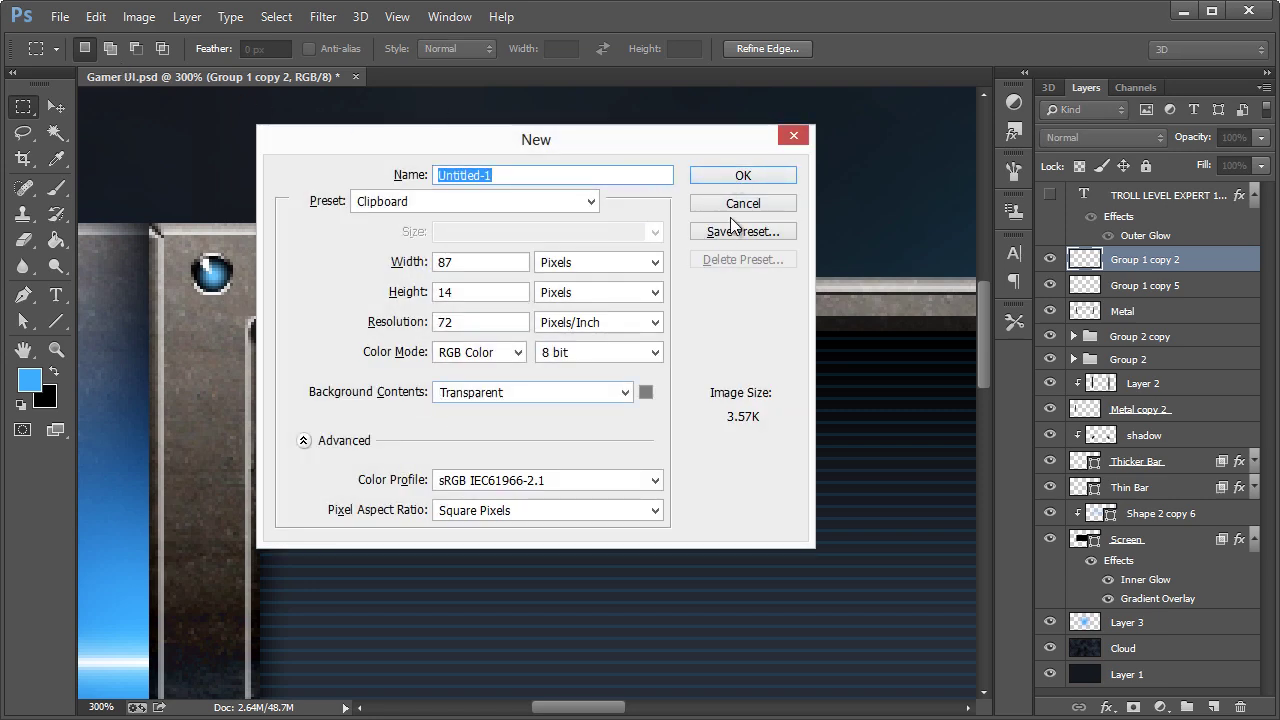
{"action": "left_click", "coordinate": [763, 176]}
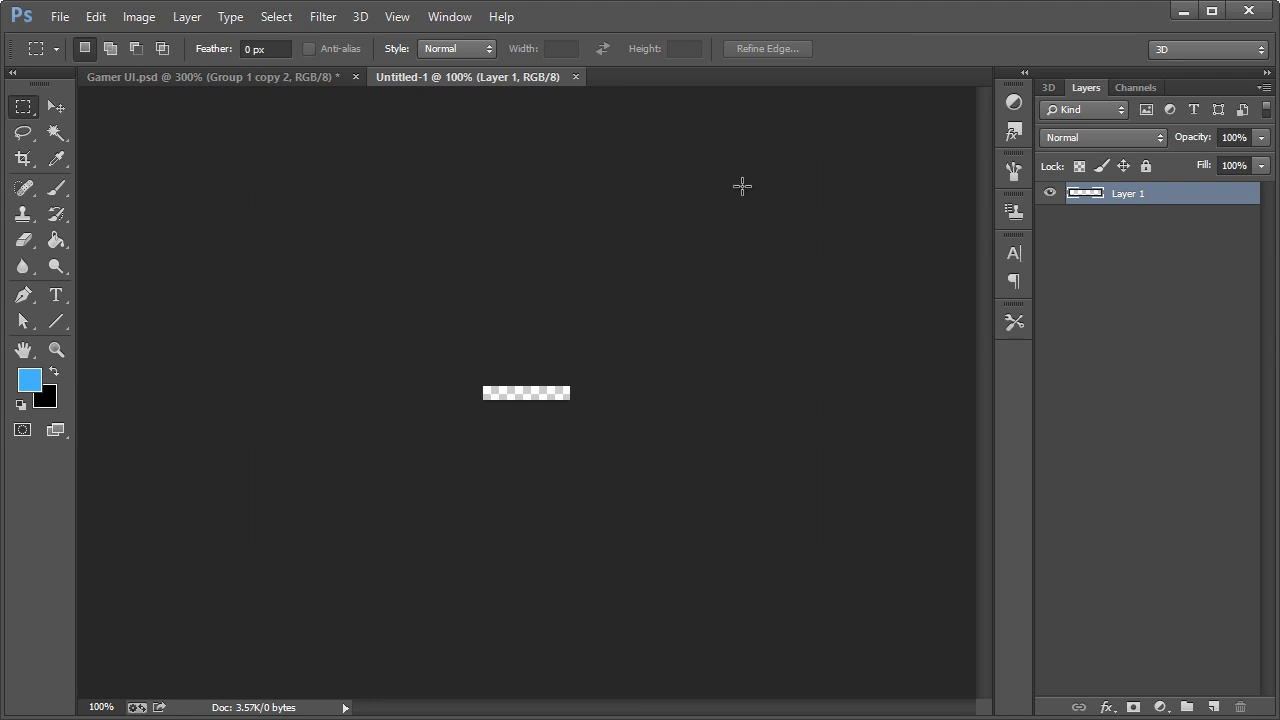
{"action": "key", "text": "ctrl+v"}
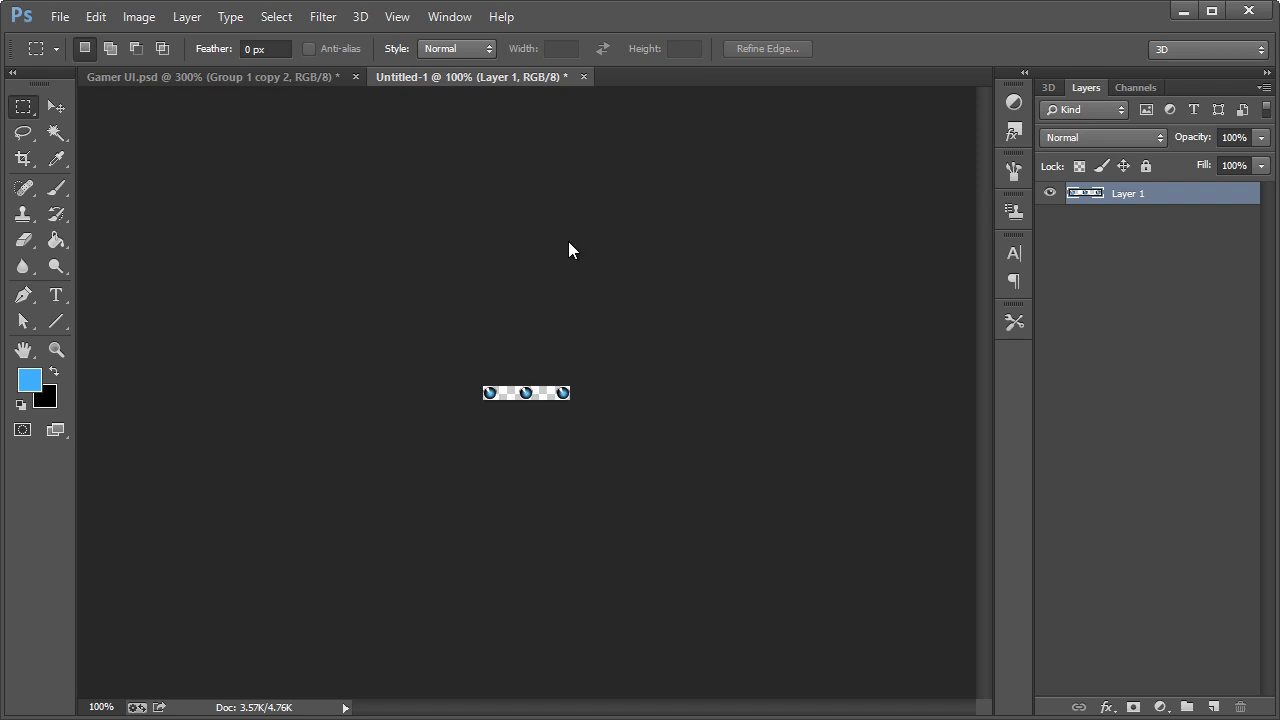
{"action": "key", "text": "ctrl+s"}
{"action": "left_click_drag", "start_coordinate": [437, 26], "coordinate": [498, 63]}
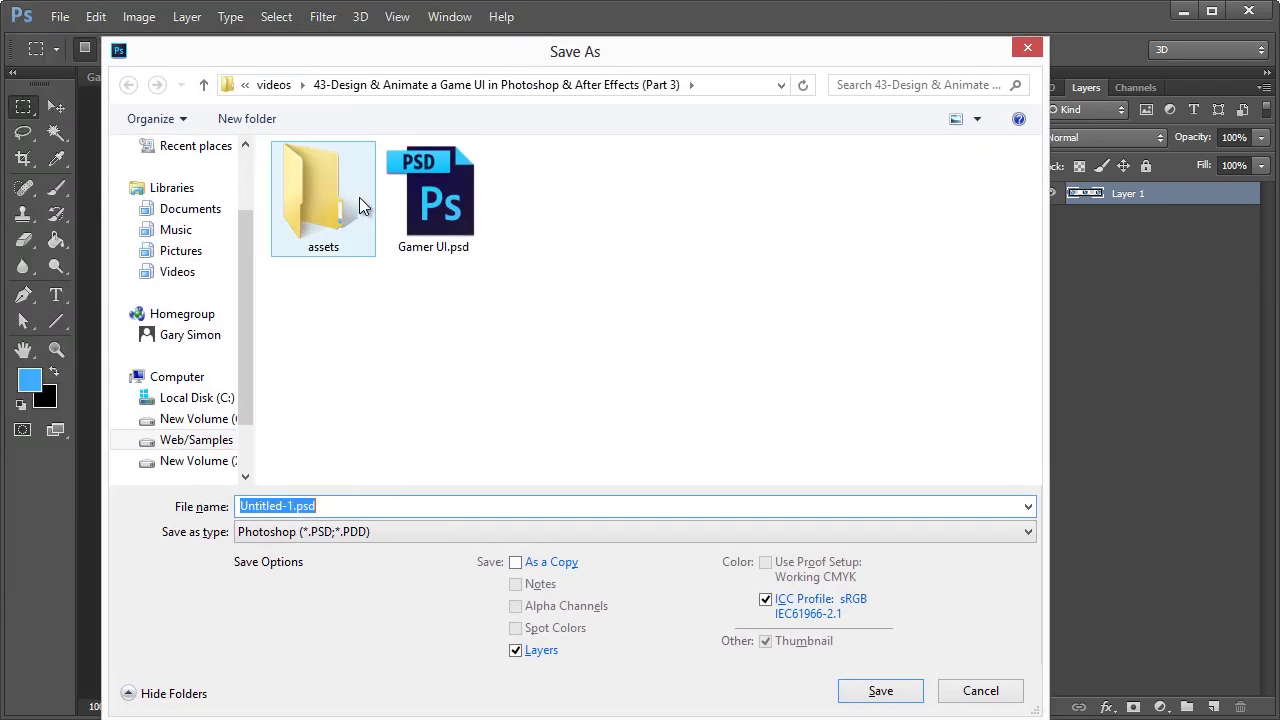
- Save the strip as led-light.psd inside the assets folder, then go back to Gamer UI.psd
{"action": "double_click", "coordinate": [311, 224]}
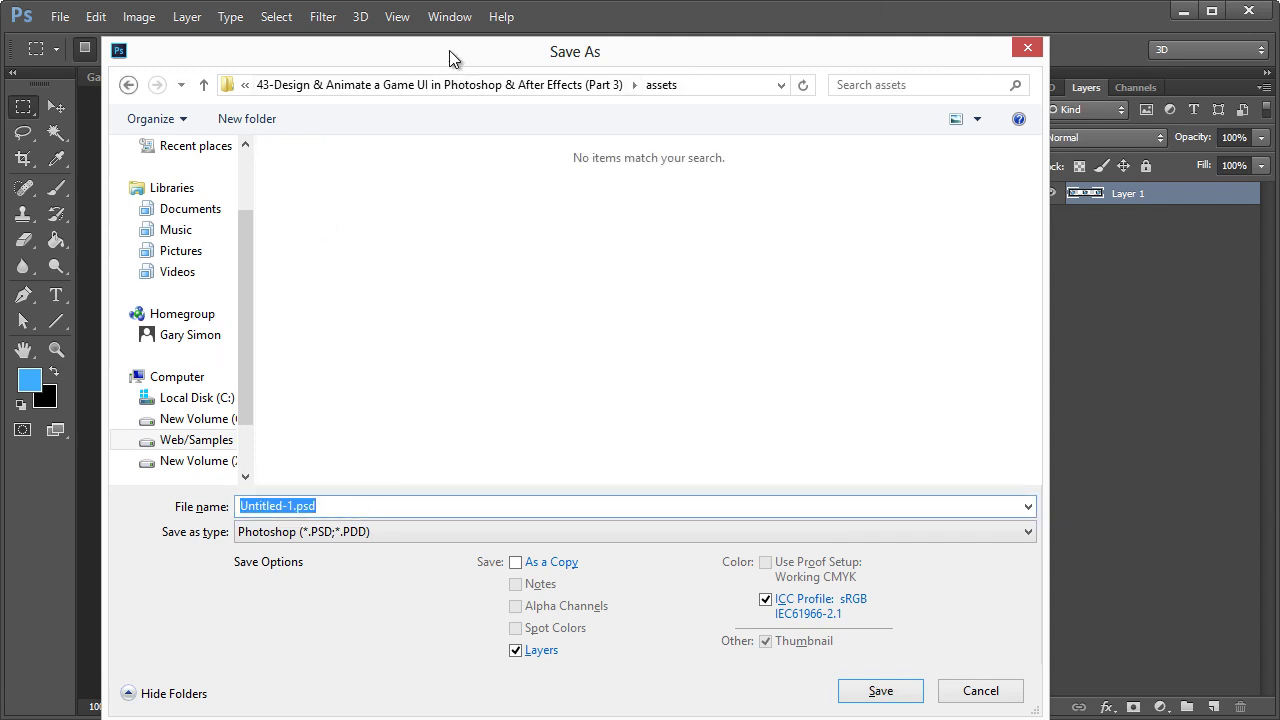
{"action": "left_click_drag", "start_coordinate": [449, 50], "coordinate": [453, 35]}
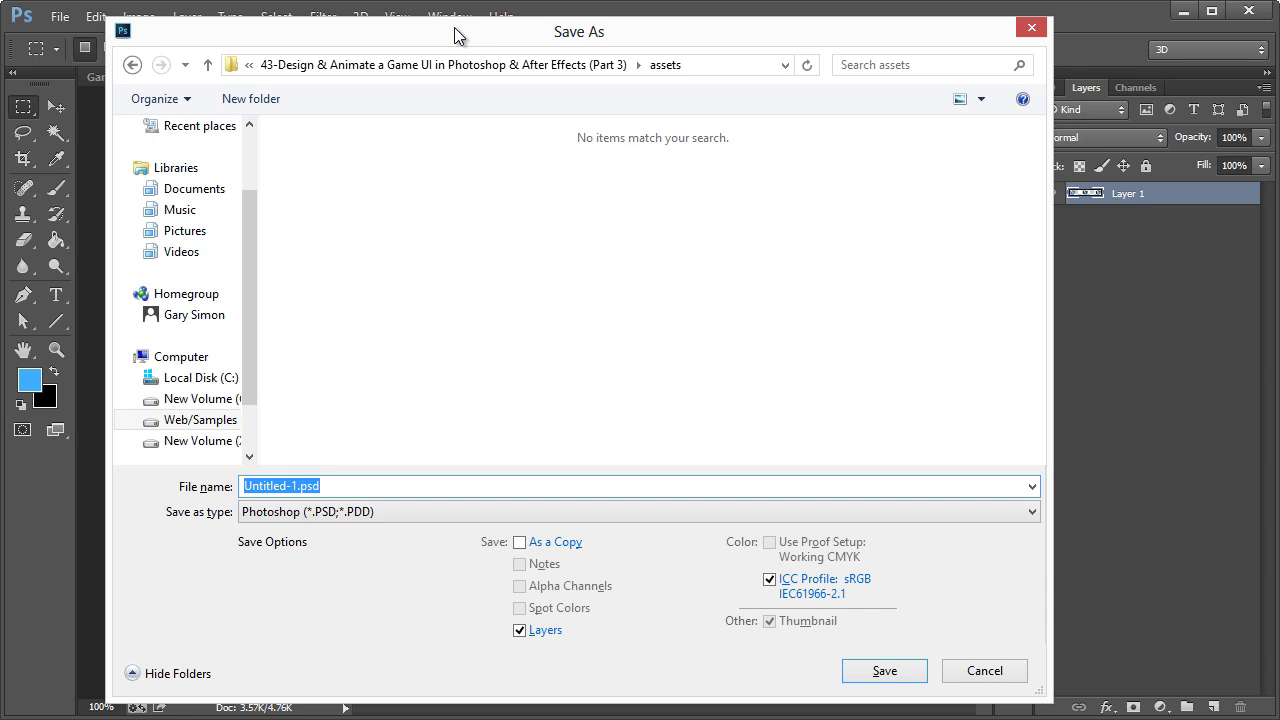
{"action": "type", "text": "led-light"}
{"action": "key", "text": "Return"}
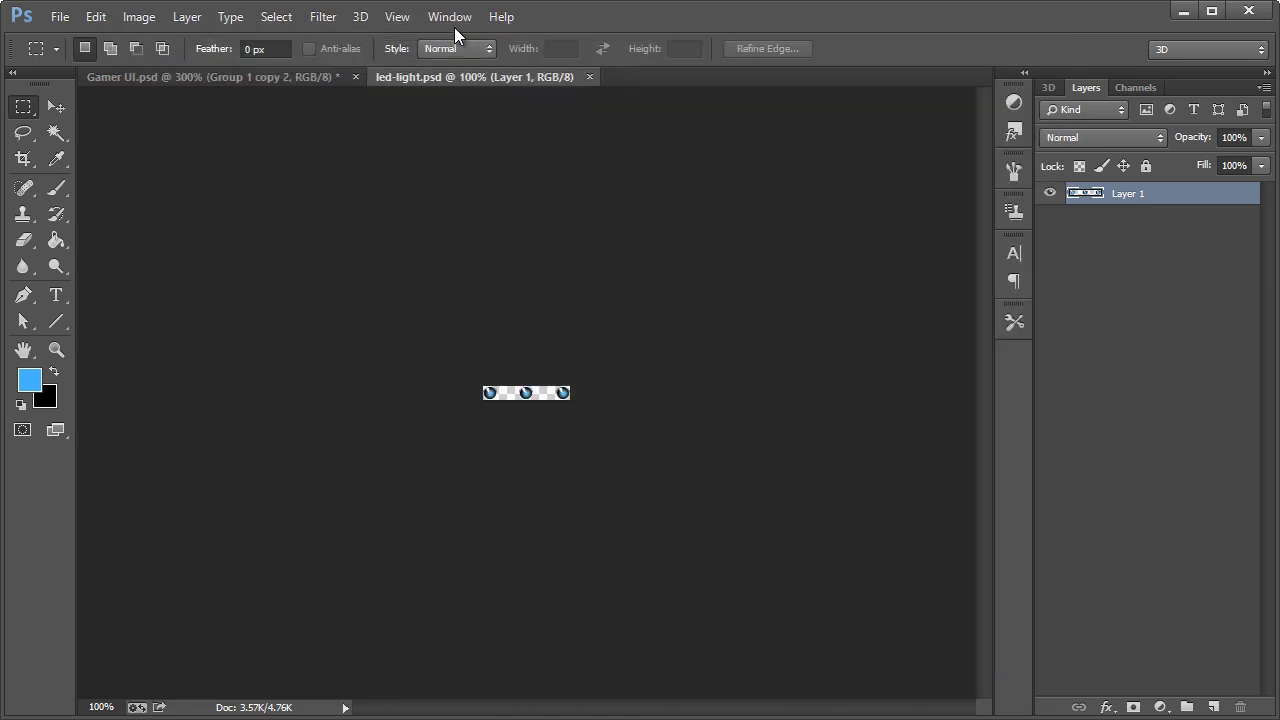
{"action": "left_click", "coordinate": [298, 76]}
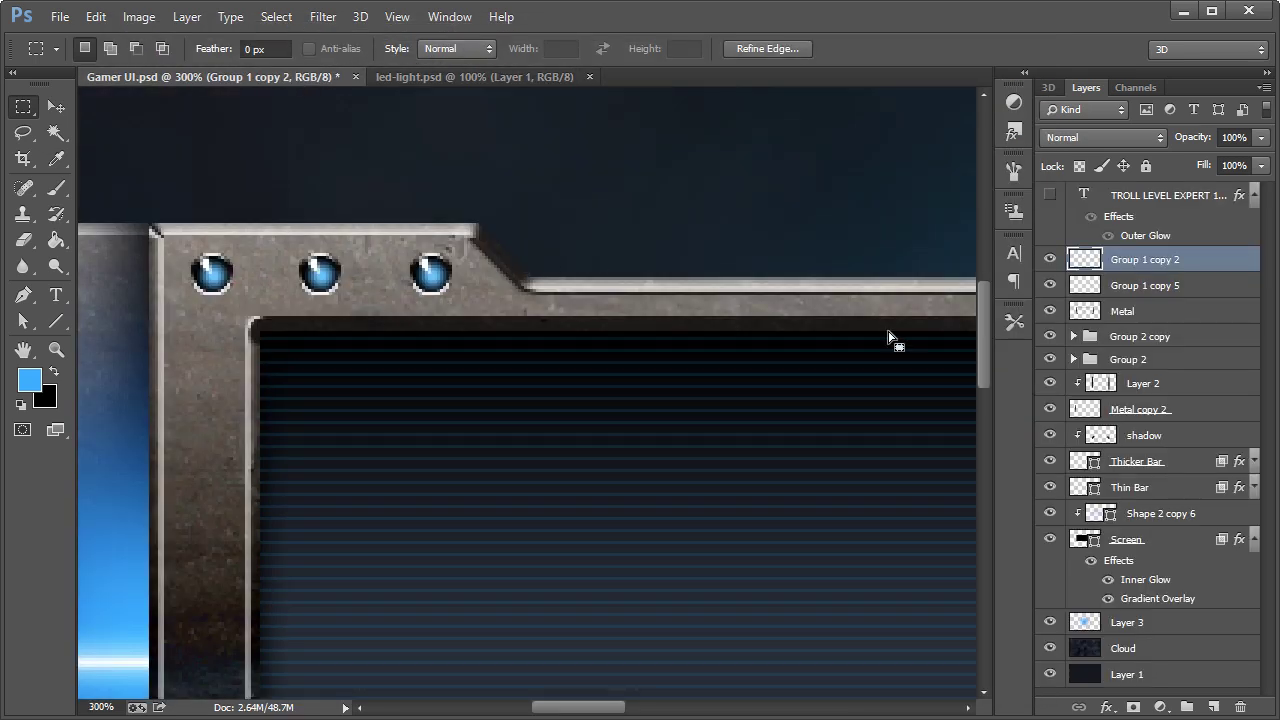
- Copy the unlit Group 1 copy 5 LEDs and paste them over the hidden Layer 1 in led-light.psd
{"action": "left_click", "coordinate": [1050, 259]}
{"action": "left_click", "coordinate": [1118, 288]}
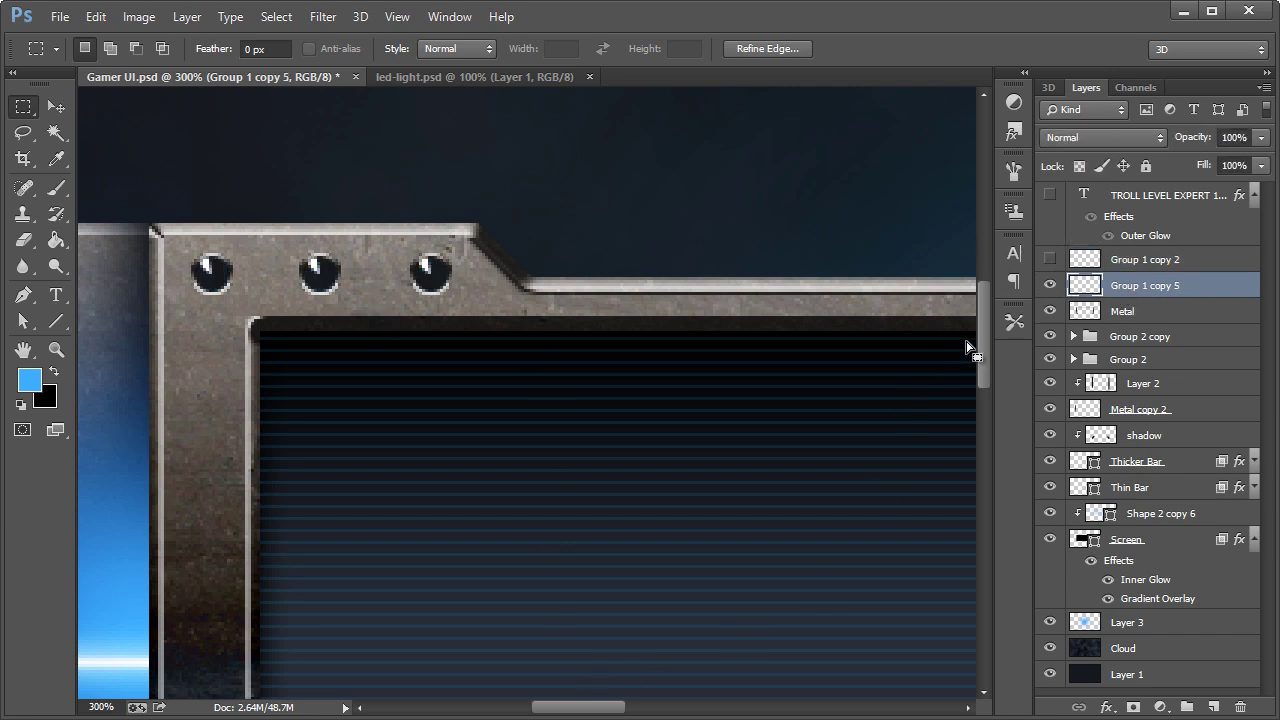
{"action": "left_click_drag", "start_coordinate": [984, 342], "coordinate": [990, 316]}
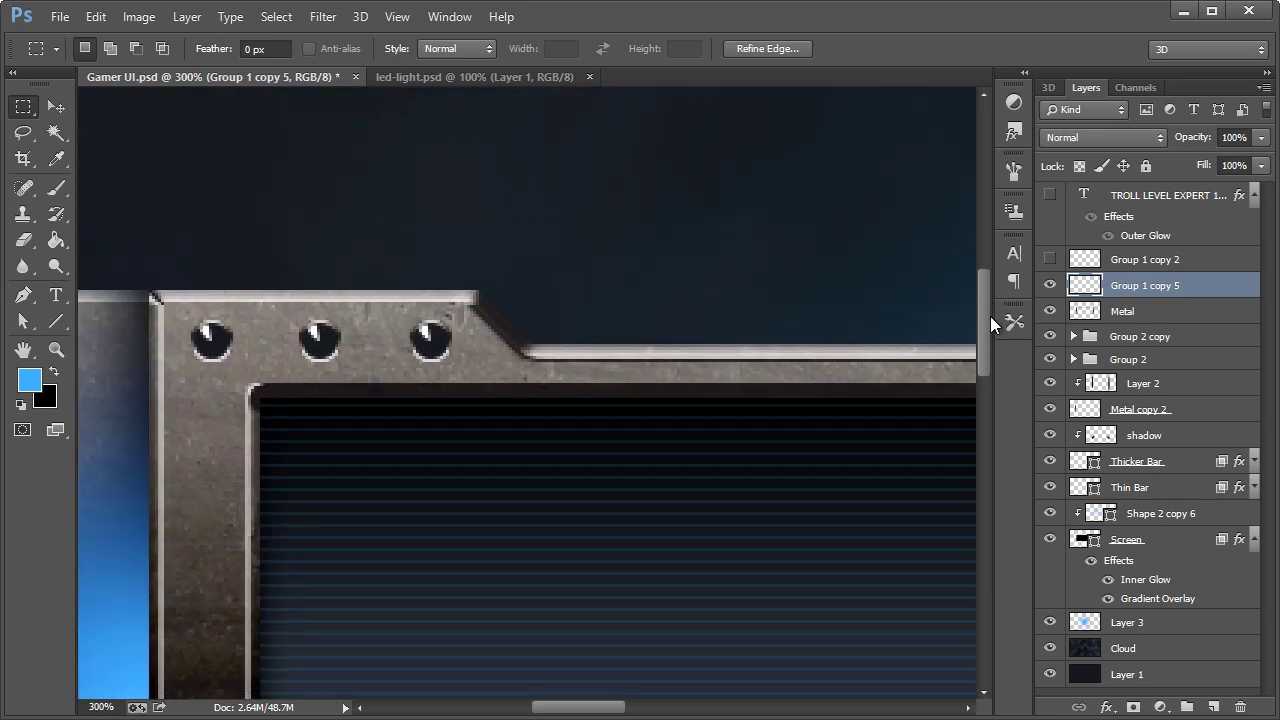
{"action": "left_click", "coordinate": [60, 20]}
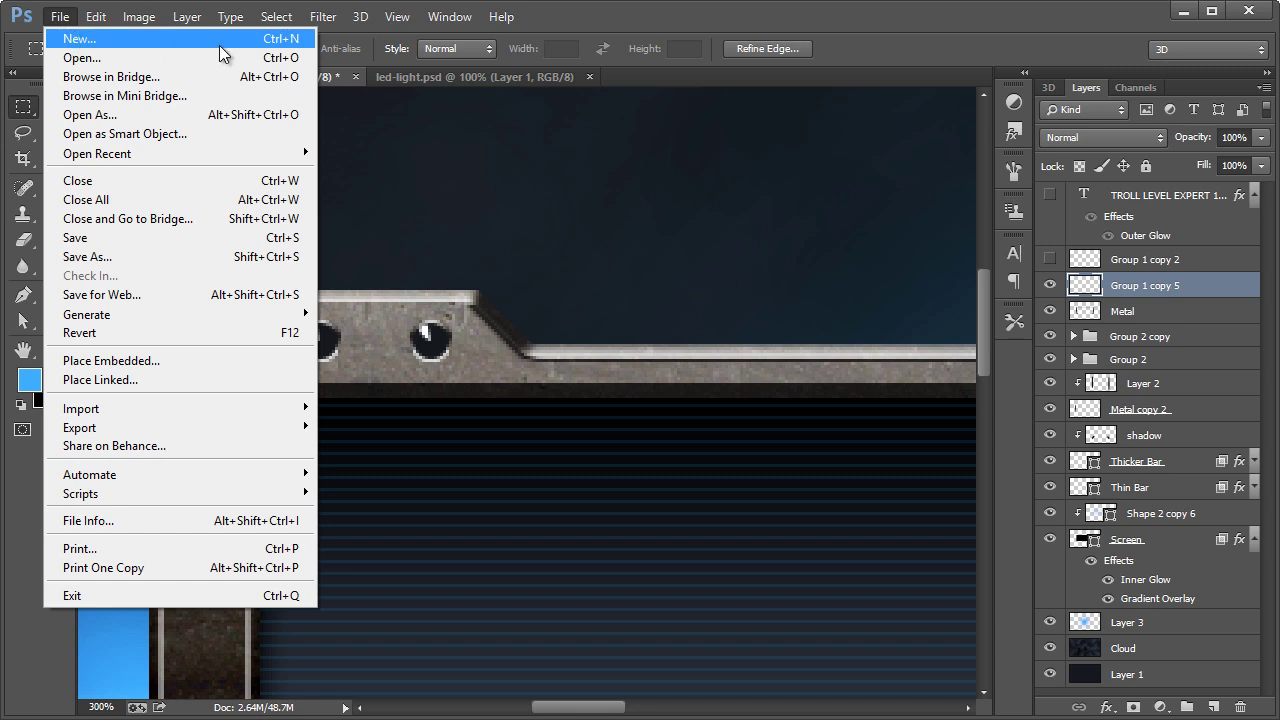
{"action": "left_click", "coordinate": [461, 78]}
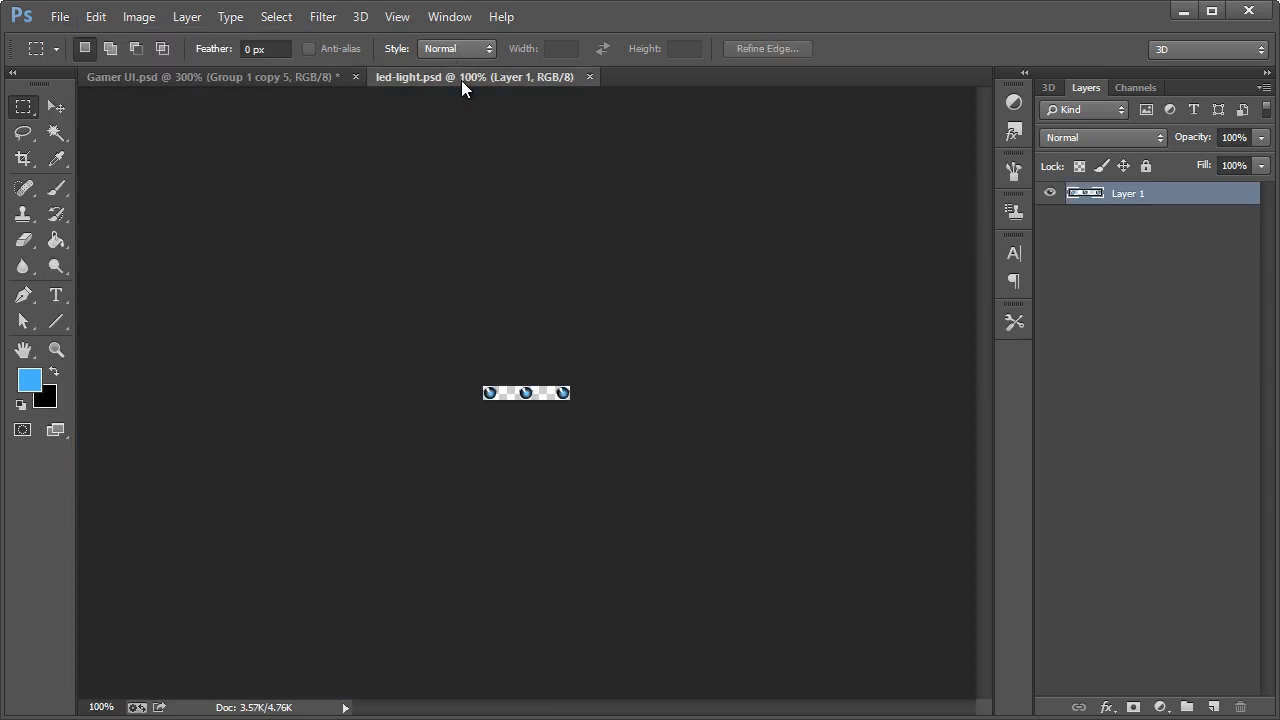
{"action": "left_click", "coordinate": [1048, 194]}
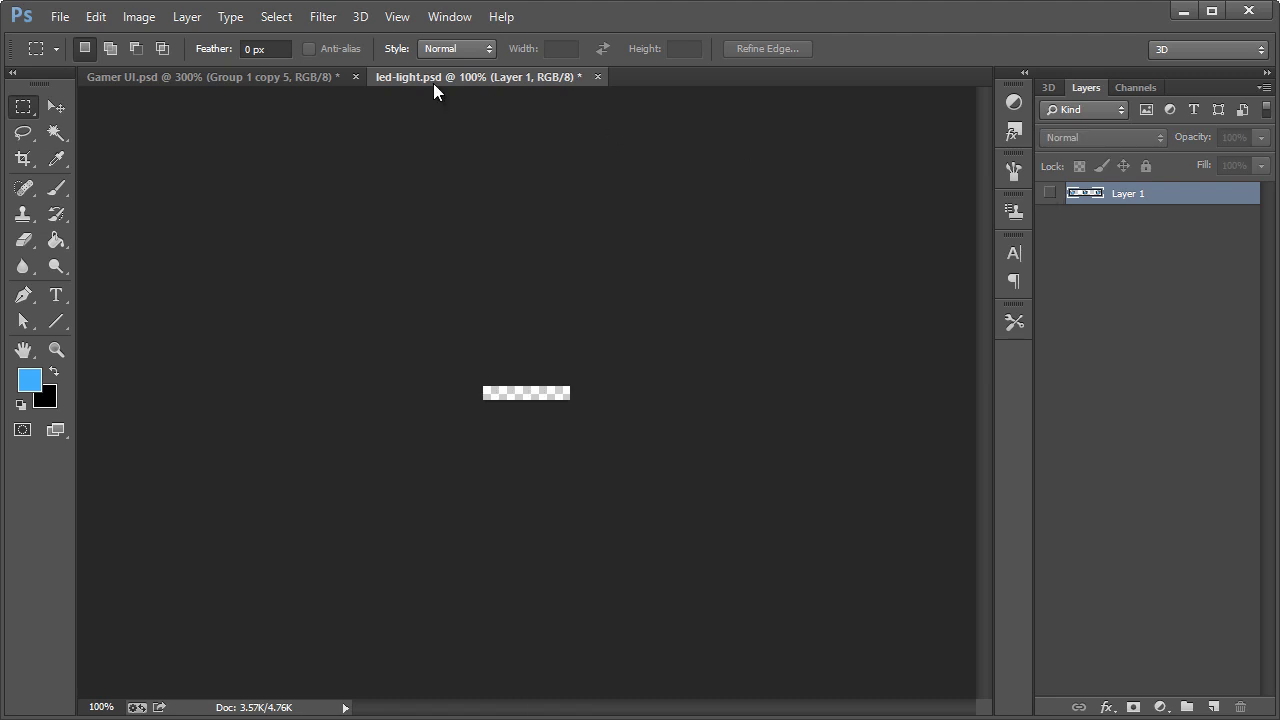
{"action": "key", "text": "ctrl+v"}
- Save the document under the new name led-not-lit.psd
{"action": "left_click", "coordinate": [60, 17]}
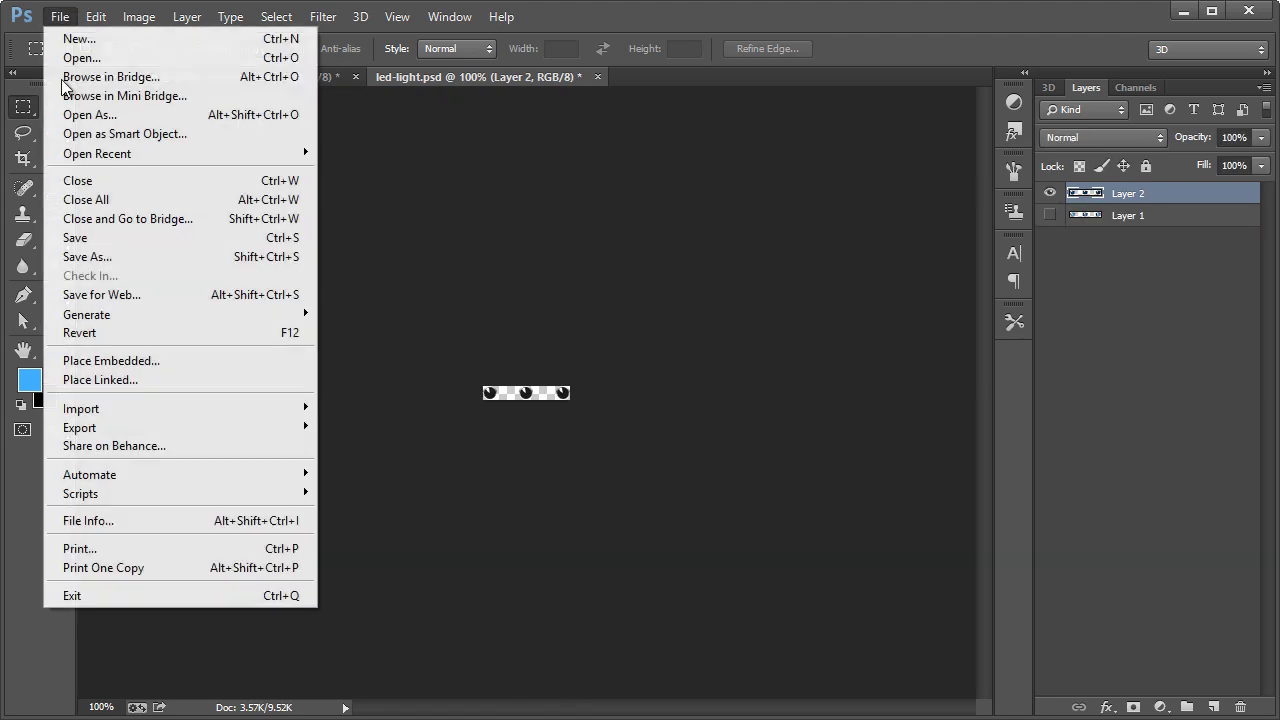
{"action": "left_click", "coordinate": [76, 254]}
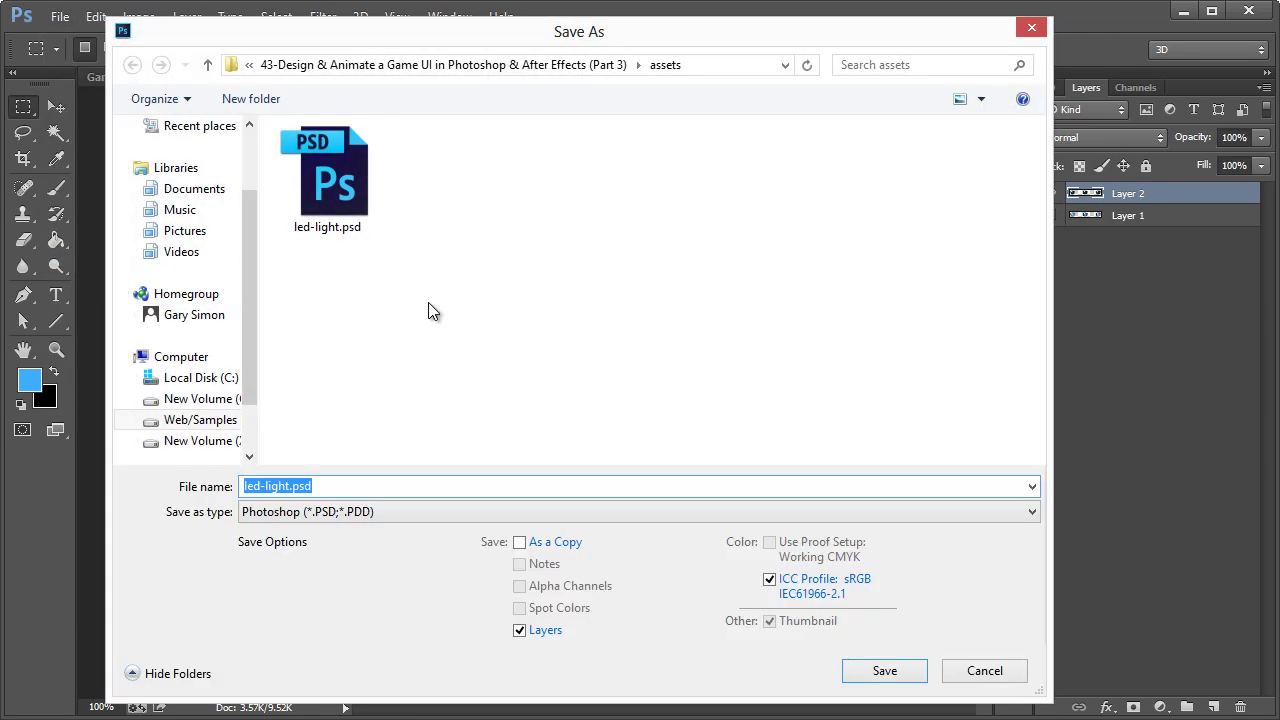
{"action": "type", "text": "led-not-"}
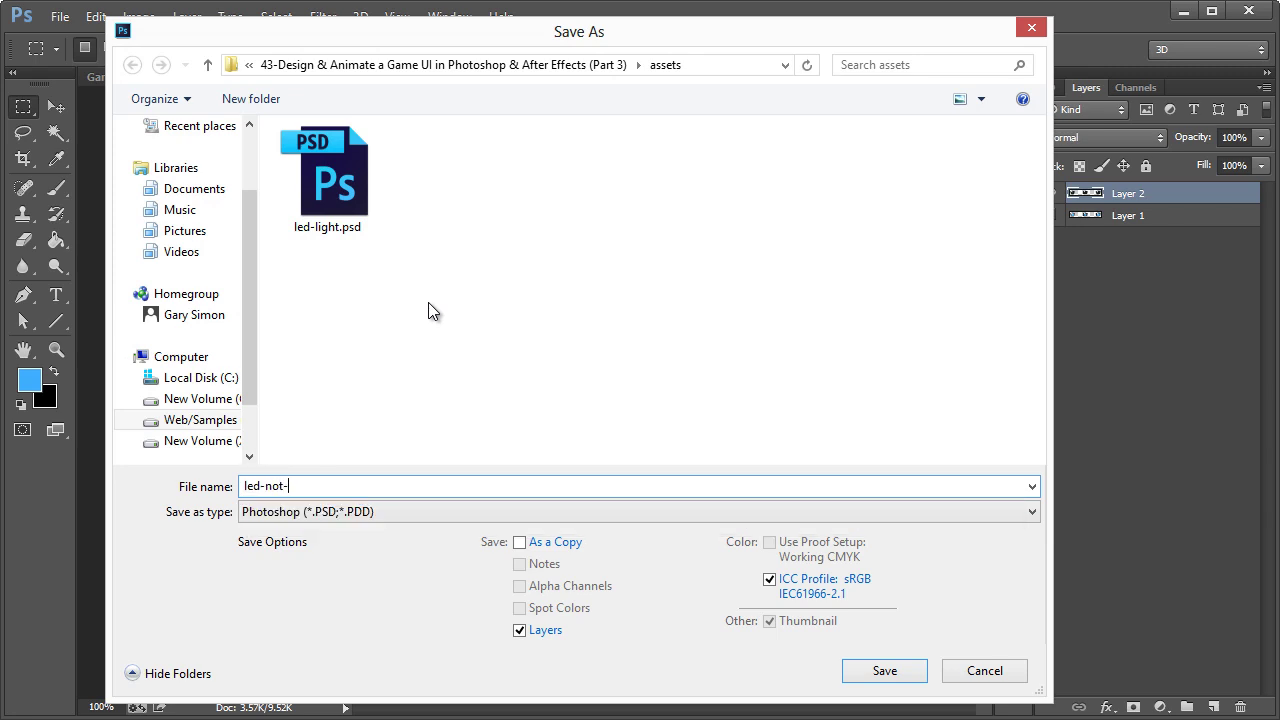
{"action": "type", "text": "lit"}
{"action": "key", "text": "Return"}
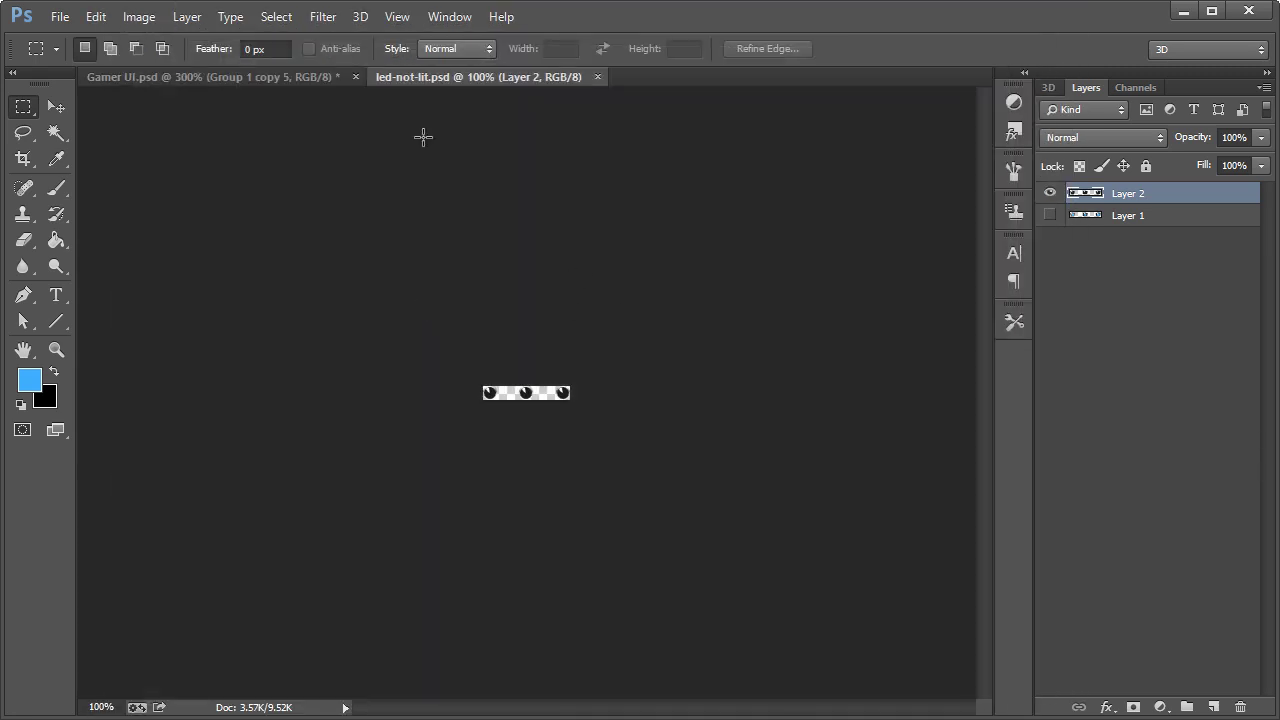
- In Gamer UI.psd, view at 100% then zoom out, and hide Group 1 copy 5's unlit LEDs
{"action": "left_click", "coordinate": [240, 79]}
{"action": "left_click", "coordinate": [56, 349]}
{"action": "right_click", "coordinate": [294, 336]}
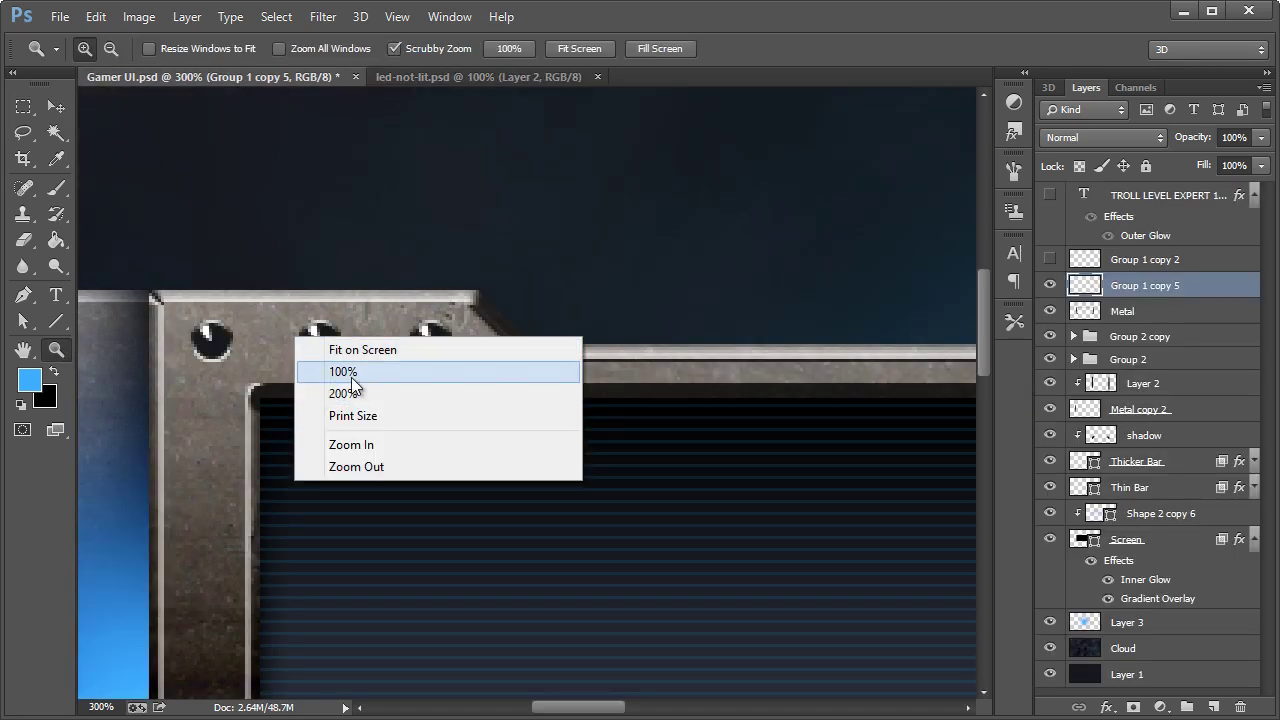
{"action": "left_click", "coordinate": [351, 372]}
{"action": "scroll", "coordinate": [523, 481], "scroll_direction": "right", "scroll_amount": 5}
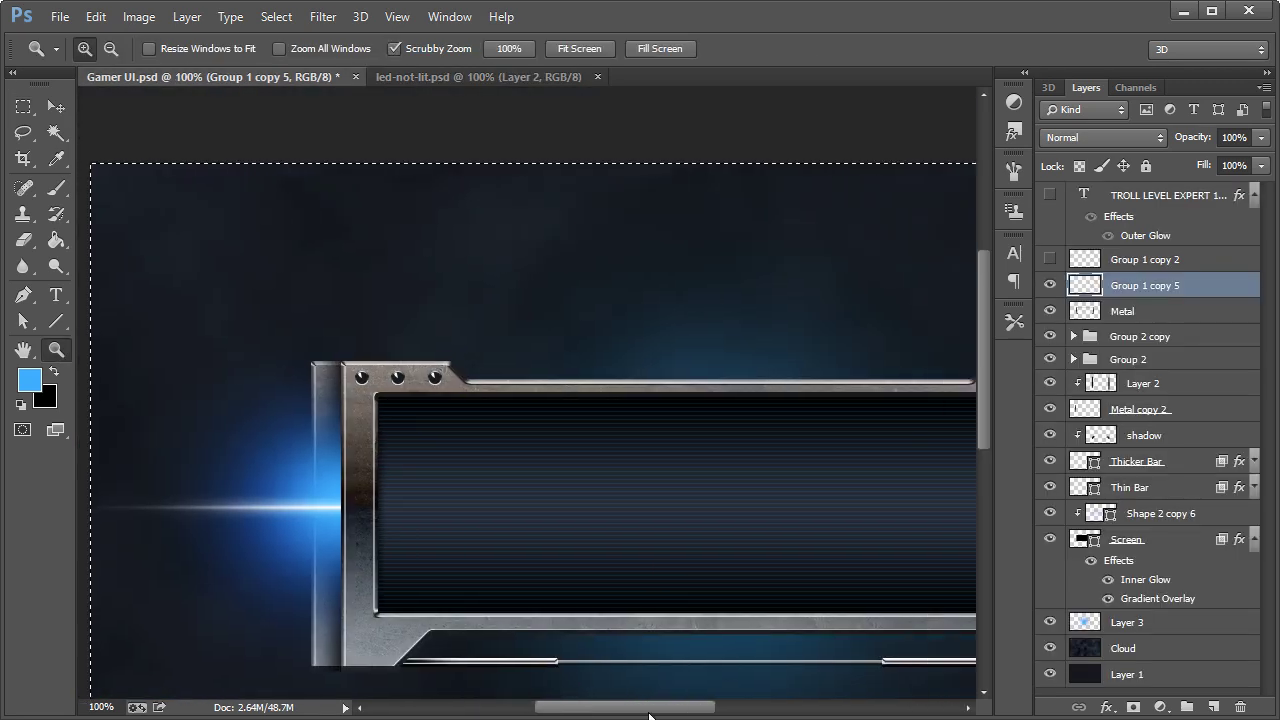
{"action": "scroll", "coordinate": [523, 481], "scroll_direction": "down", "scroll_amount": 2}
{"action": "scroll", "coordinate": [523, 481], "scroll_direction": "down", "scroll_amount": 1}
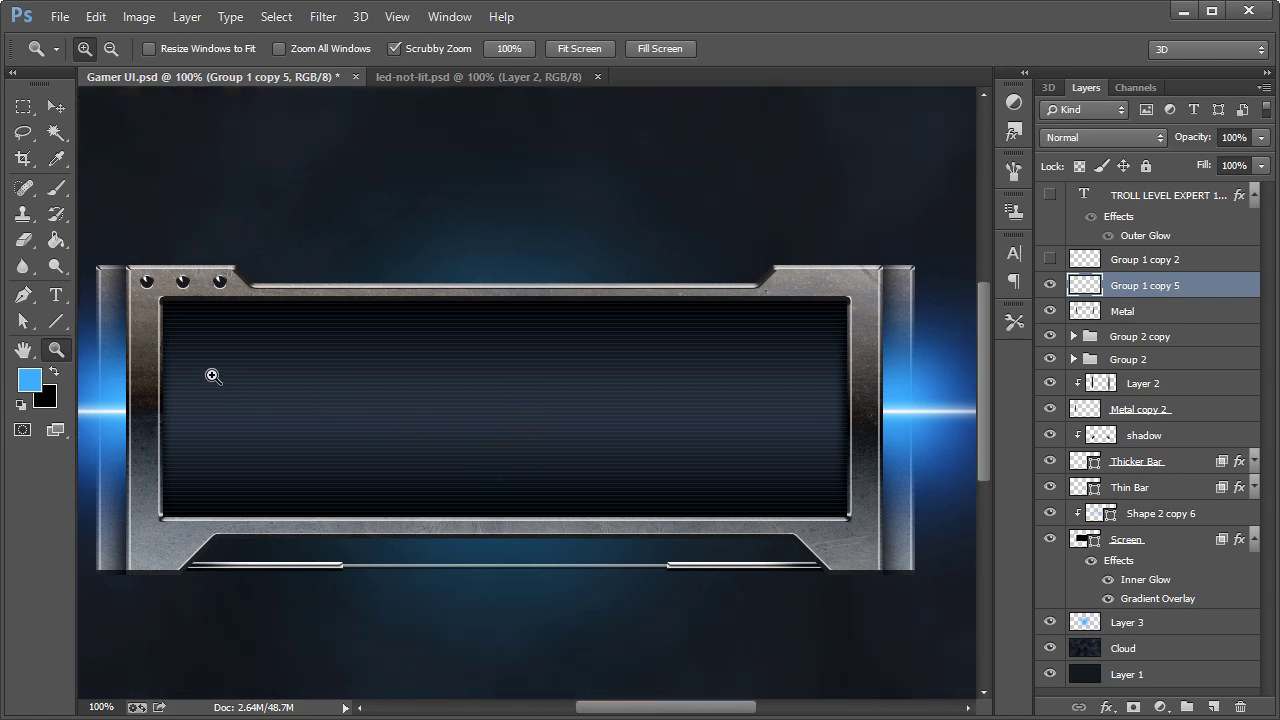
{"action": "right_click", "coordinate": [236, 332]}
{"action": "left_click", "coordinate": [310, 471]}
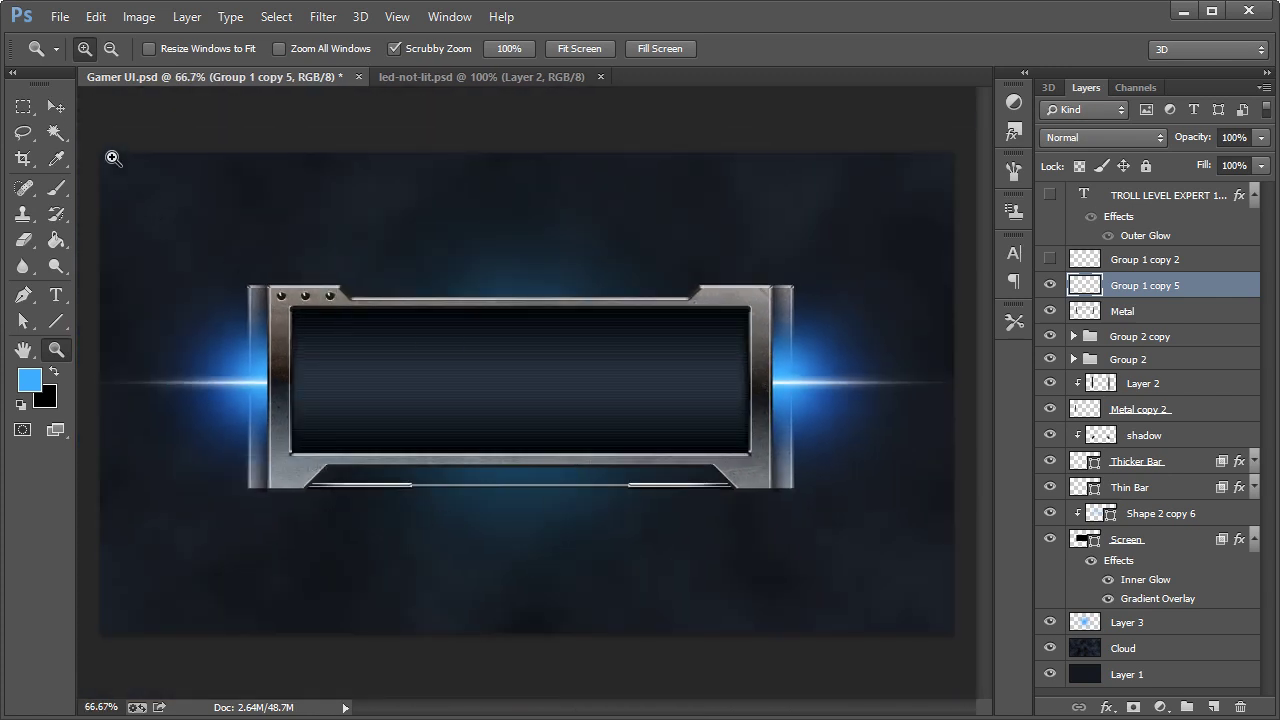
{"action": "left_click", "coordinate": [56, 107]}
{"action": "left_click", "coordinate": [1046, 286]}
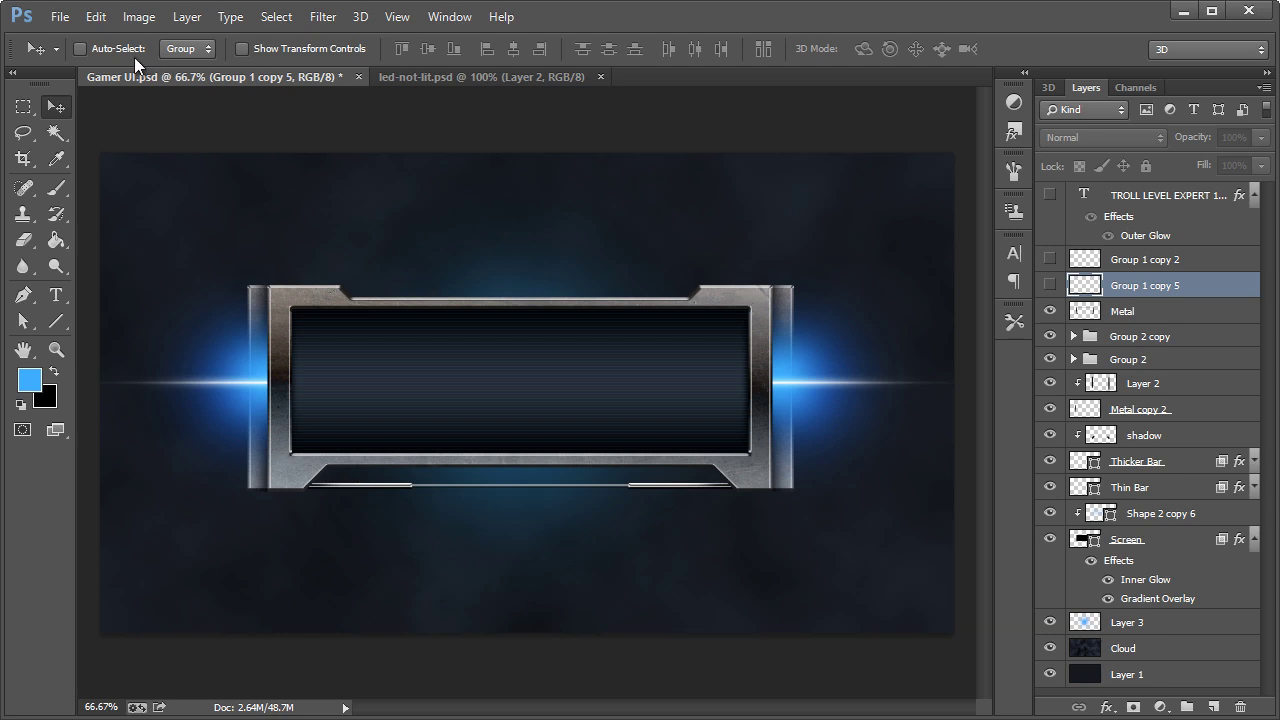
- Set Auto-Select to Layer and pick the Metal frame layer by clicking it on the canvas
{"action": "left_click", "coordinate": [80, 48]}
{"action": "left_click", "coordinate": [190, 48]}
{"action": "left_click", "coordinate": [182, 98]}
{"action": "left_click", "coordinate": [737, 294]}
{"action": "left_click", "coordinate": [1050, 312]}
{"action": "left_click", "coordinate": [1050, 312]}
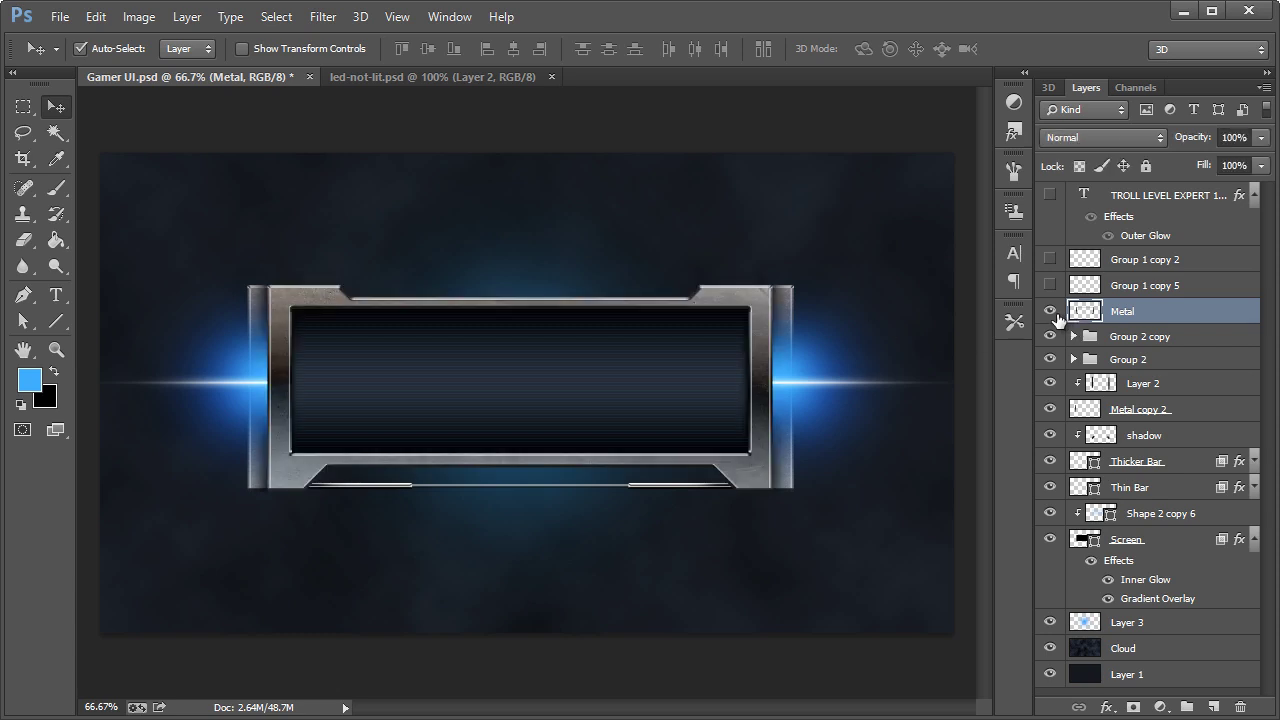
{"action": "left_click", "coordinate": [1050, 312]}
{"action": "left_click", "coordinate": [1050, 312]}
{"action": "left_click", "coordinate": [1056, 314]}
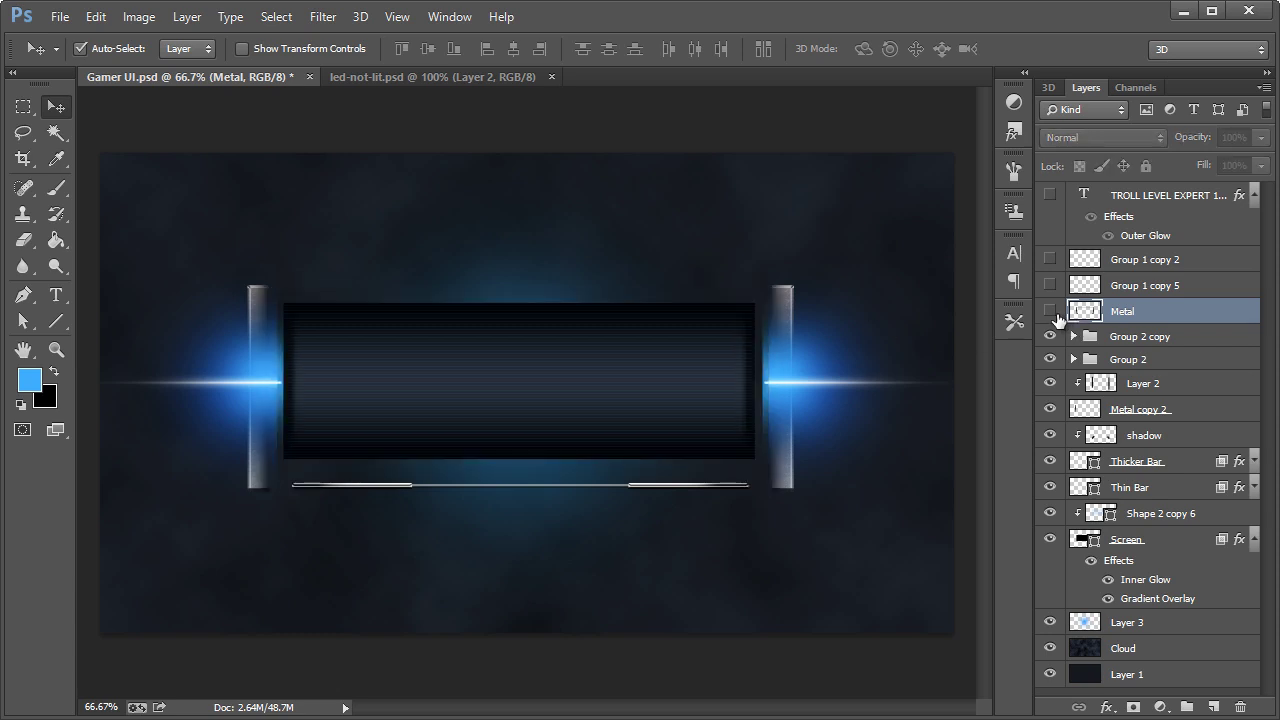
{"action": "left_click", "coordinate": [1056, 314]}
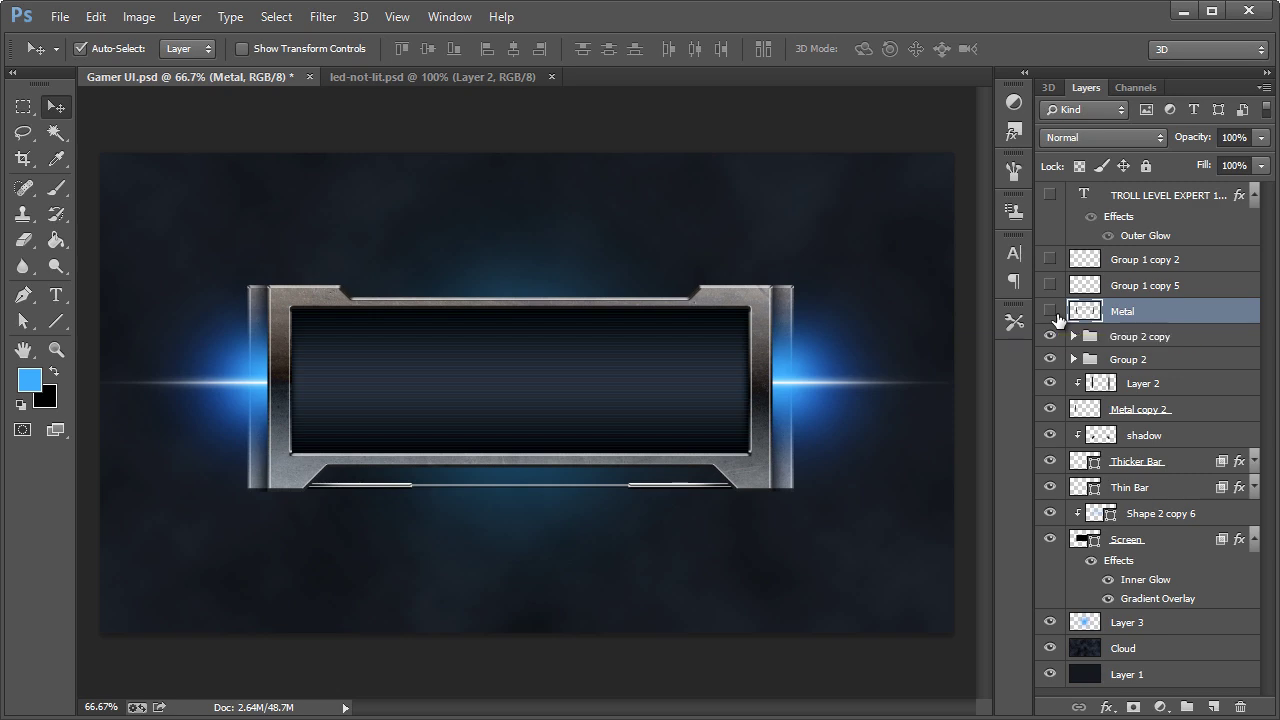
{"action": "left_click", "coordinate": [1056, 314]}
{"action": "left_click", "coordinate": [1056, 314]}
- Paste the whole-canvas Metal frame into a new clipboard-sized document saved as main-ui.psd
{"action": "key", "text": "ctrl+a"}
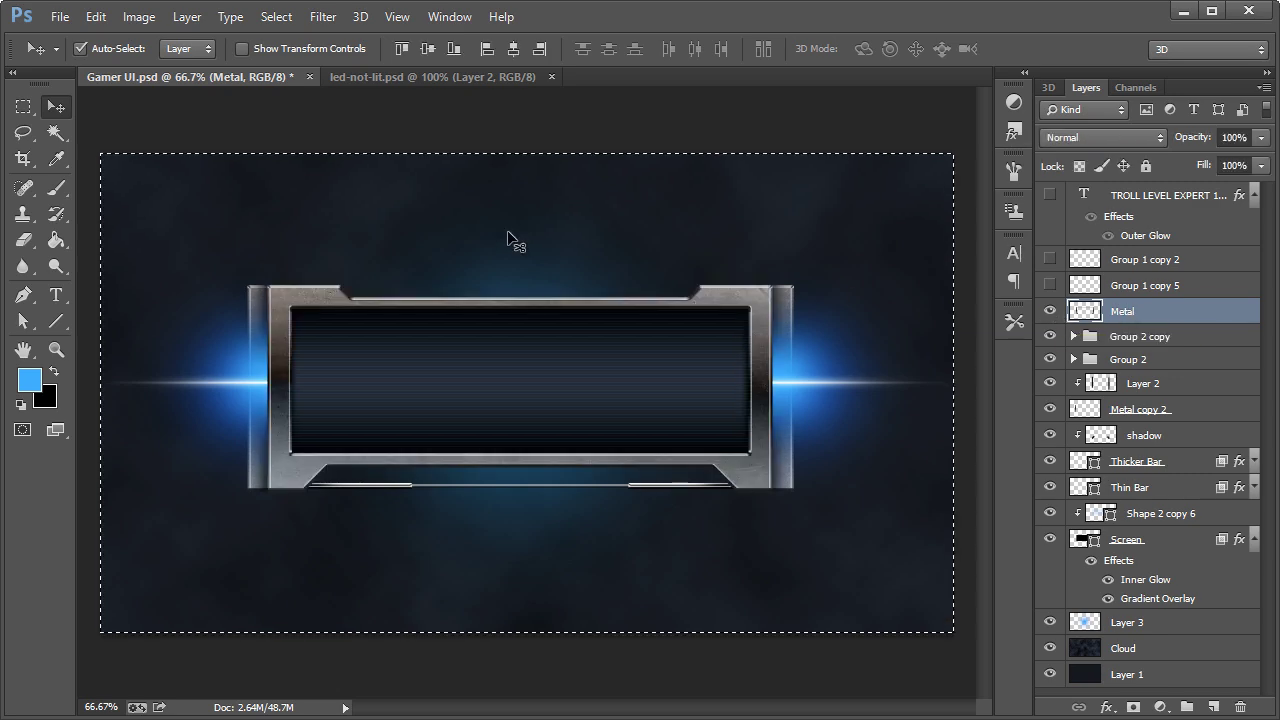
{"action": "left_click", "coordinate": [59, 17]}
{"action": "left_click", "coordinate": [75, 38]}
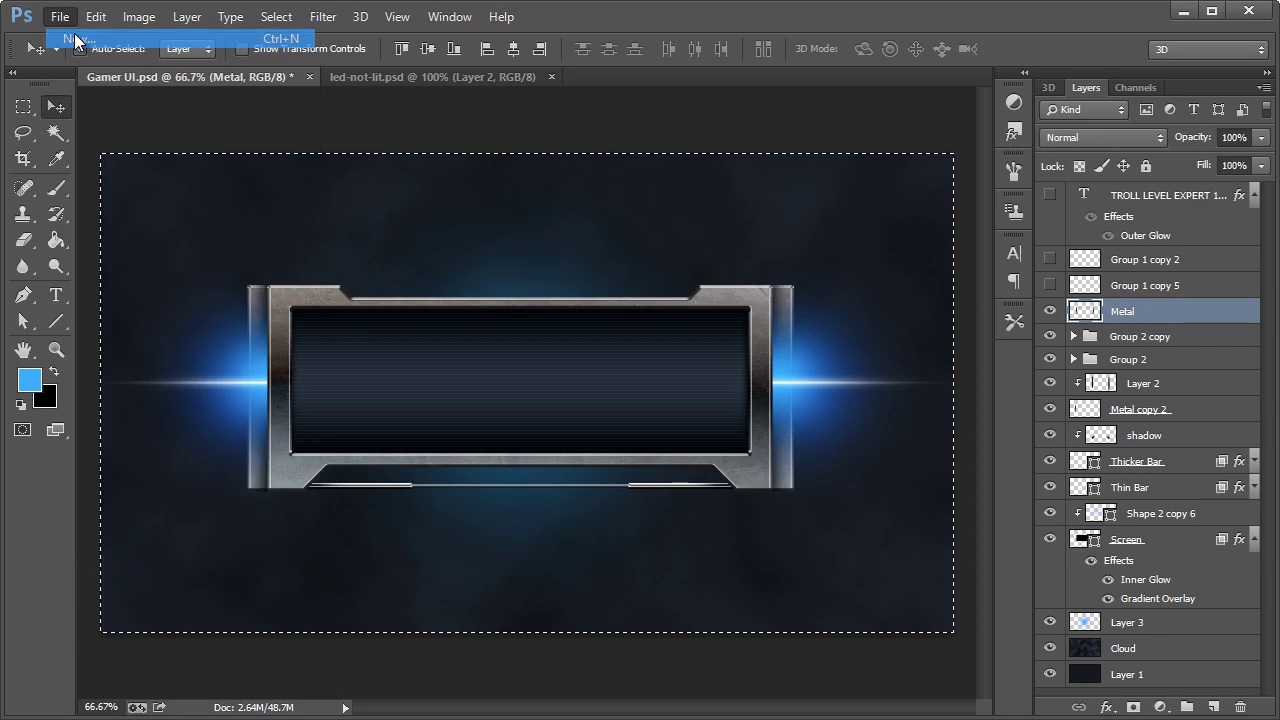
{"action": "left_click", "coordinate": [720, 181]}
{"action": "key", "text": "ctrl+v"}
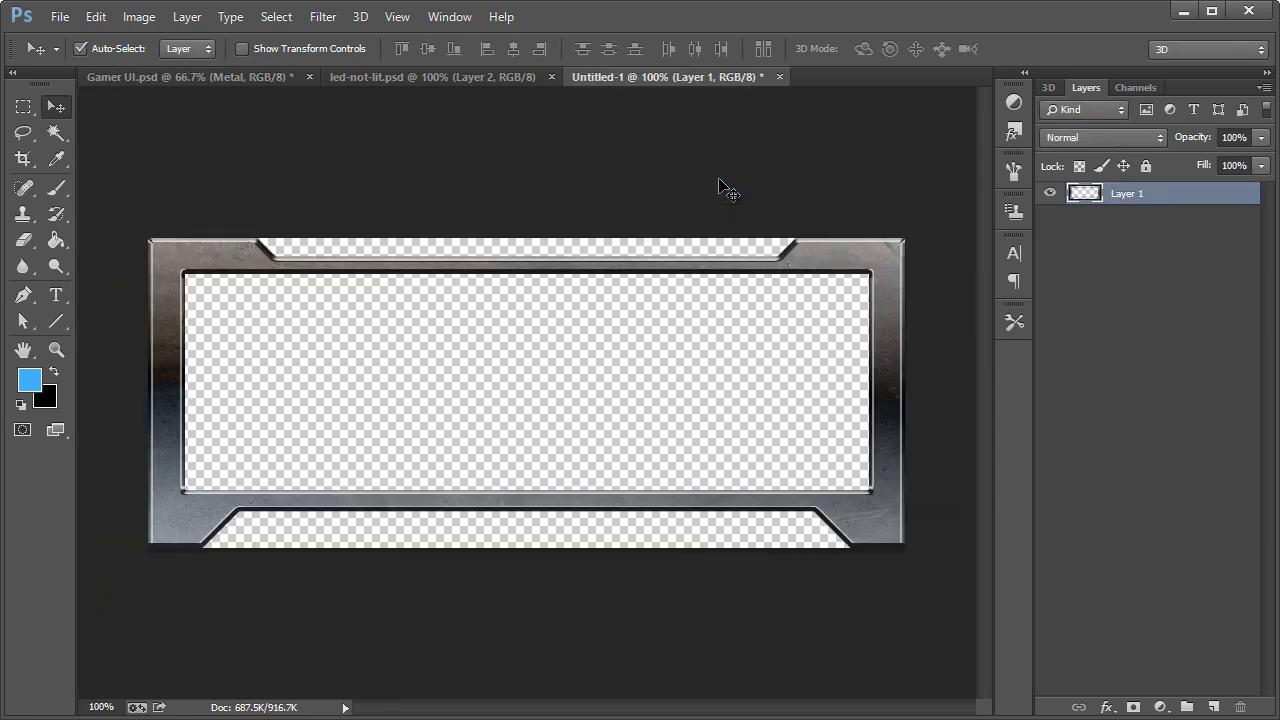
{"action": "key", "text": "ctrl+s"}
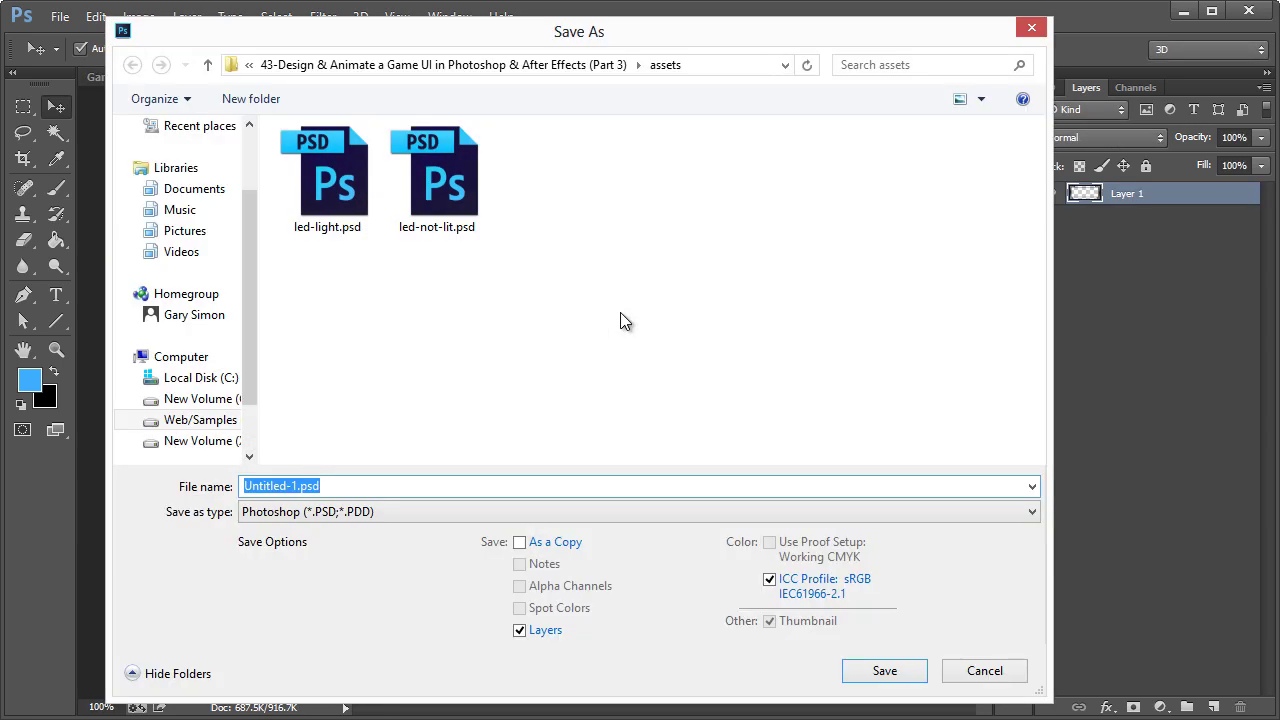
{"action": "type", "text": "mai"}
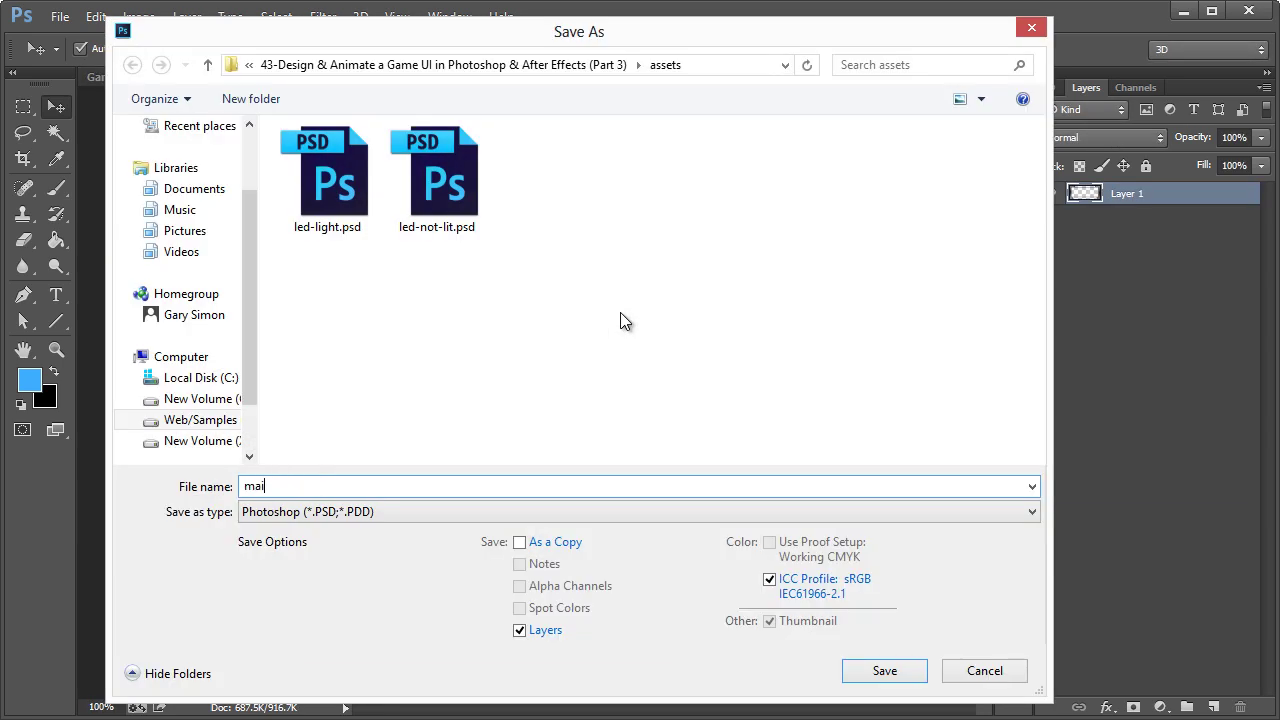
{"action": "type", "text": "n-ui"}
{"action": "key", "text": "Return"}
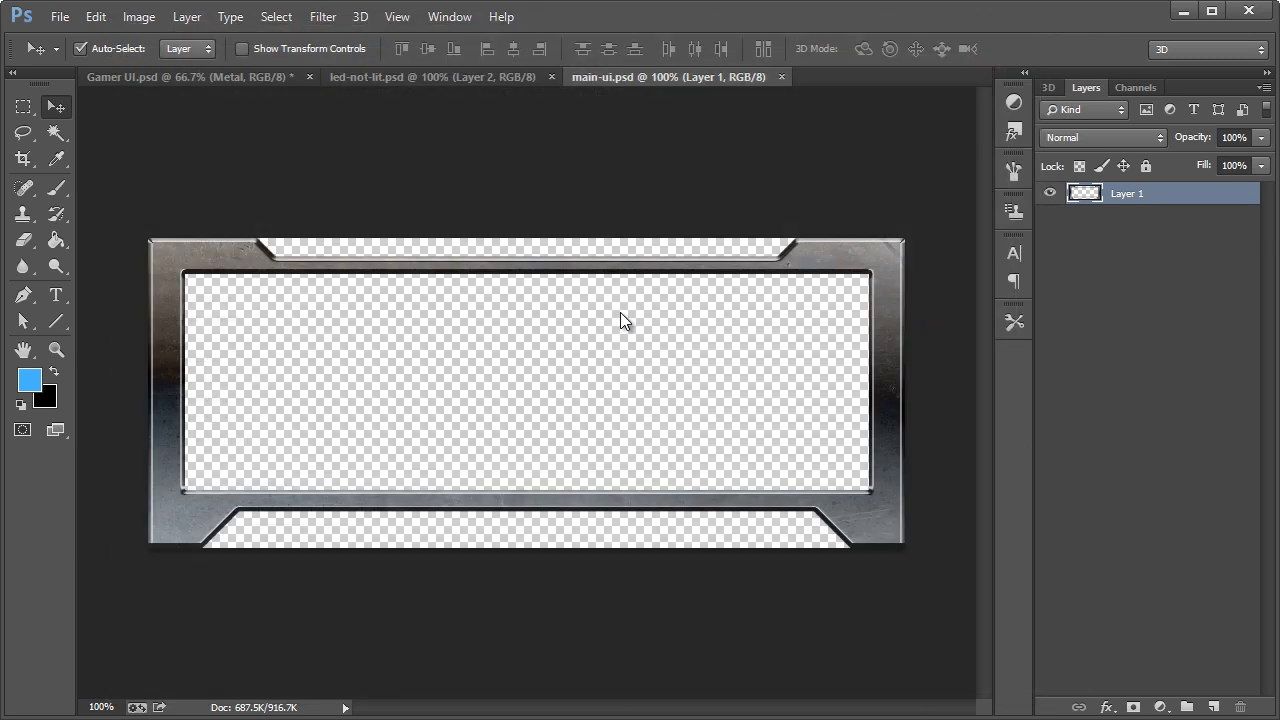
{"action": "left_click", "coordinate": [223, 78]}
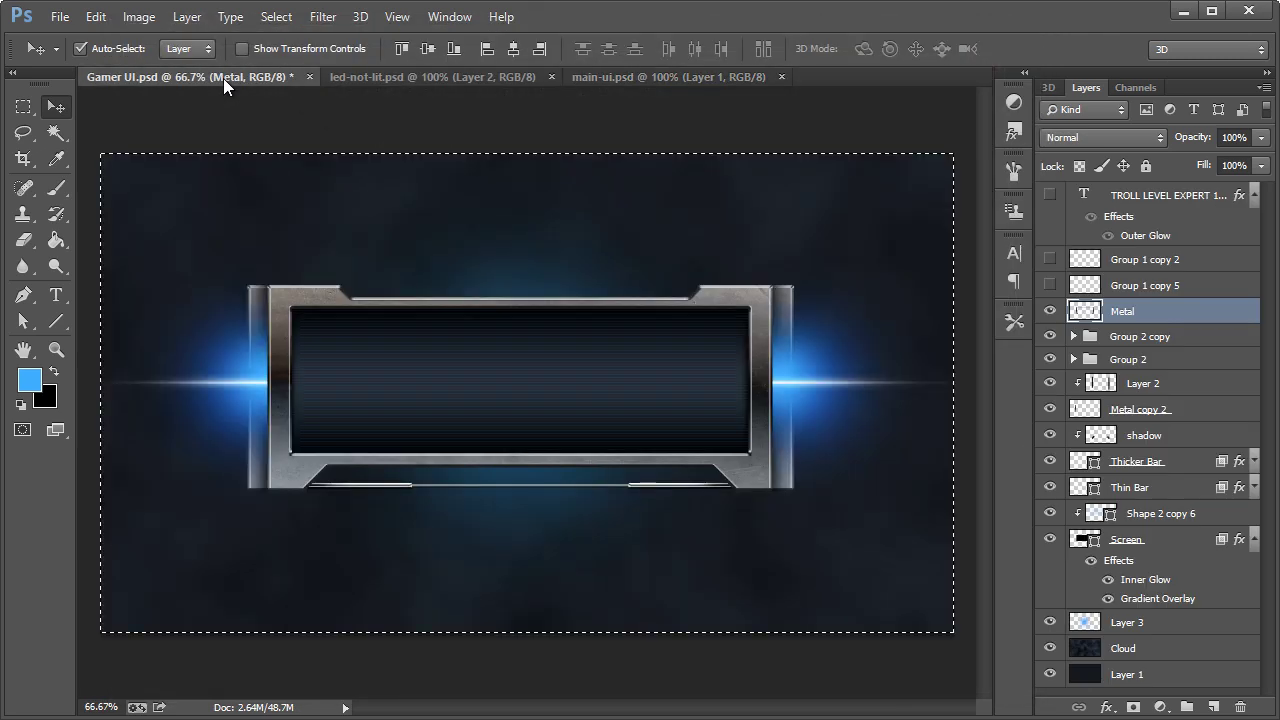
- Hide the Metal layer, clear the selection, and pick the left flare's layer in Group 2
{"action": "left_click", "coordinate": [1050, 313]}
{"action": "key", "text": "ctrl+d"}
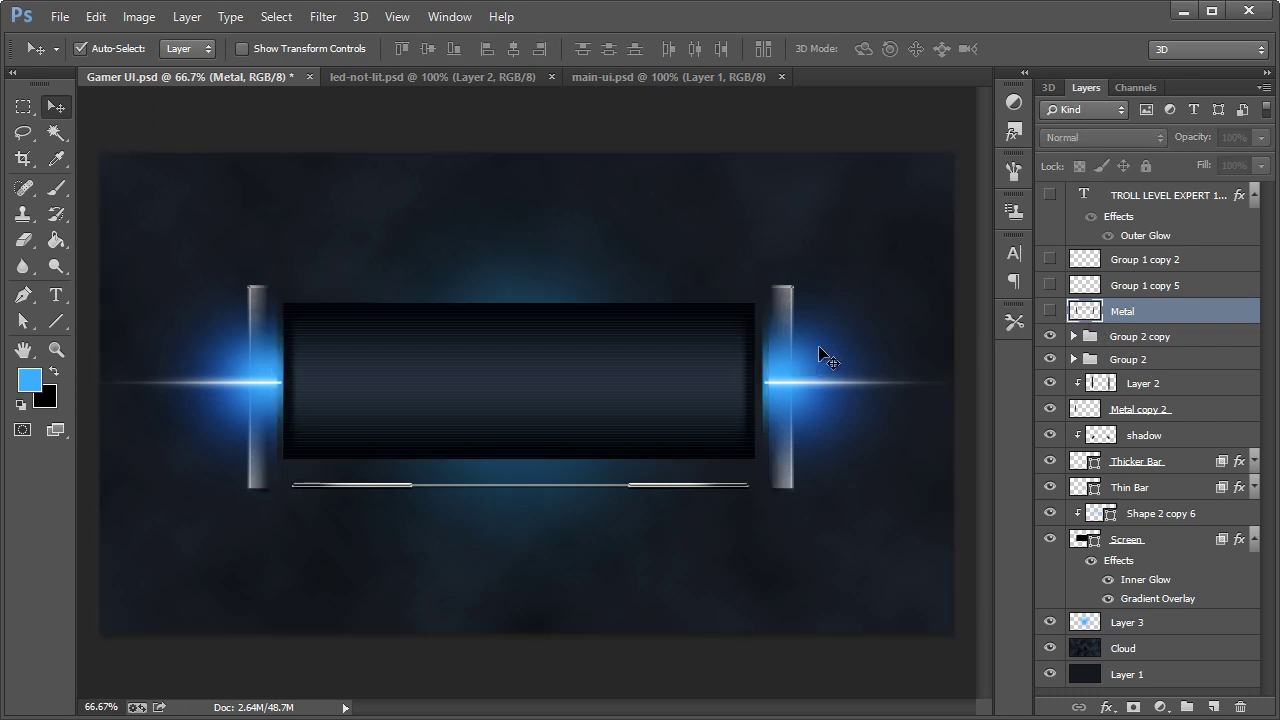
{"action": "left_click", "coordinate": [202, 388]}
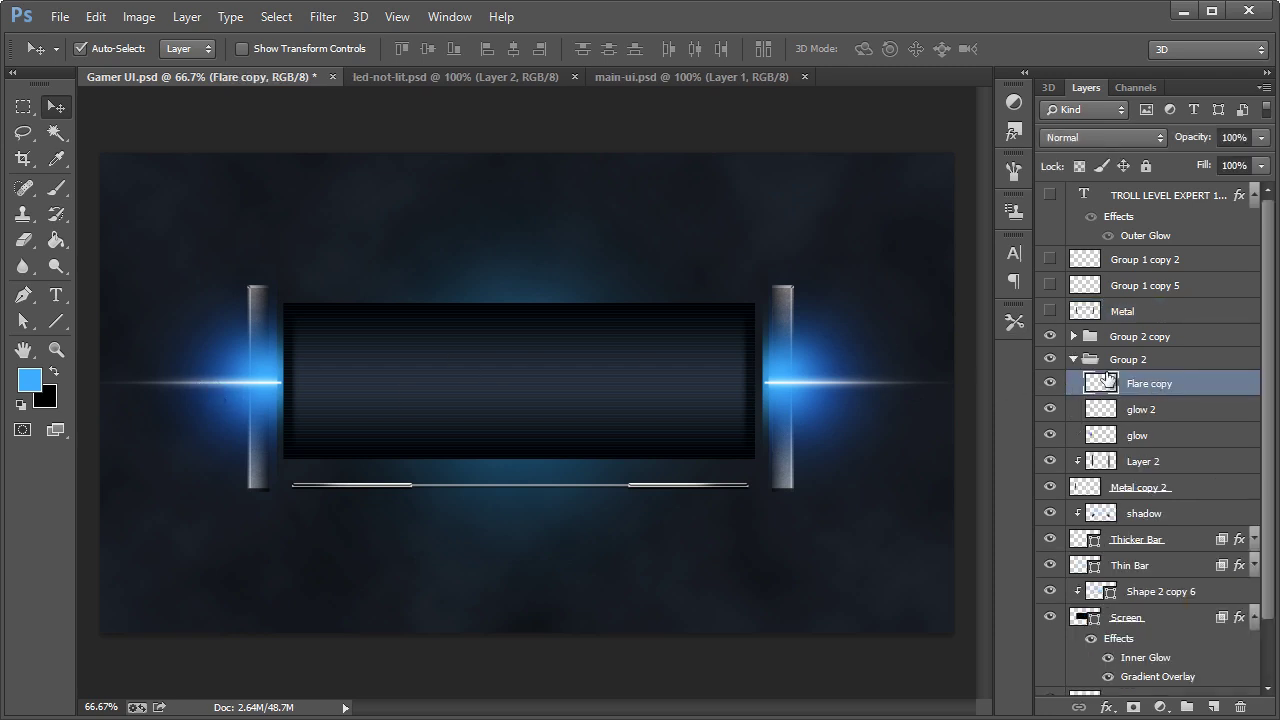
{"action": "left_click", "coordinate": [1049, 360]}
{"action": "left_click", "coordinate": [1049, 360]}
- Compare the Flare copy, glow 2 and glow layers, keep Flare copy and glow 2 on, and collapse Group 2
{"action": "left_click", "coordinate": [1050, 384]}
{"action": "left_click", "coordinate": [1050, 384]}
{"action": "left_click", "coordinate": [1050, 384]}
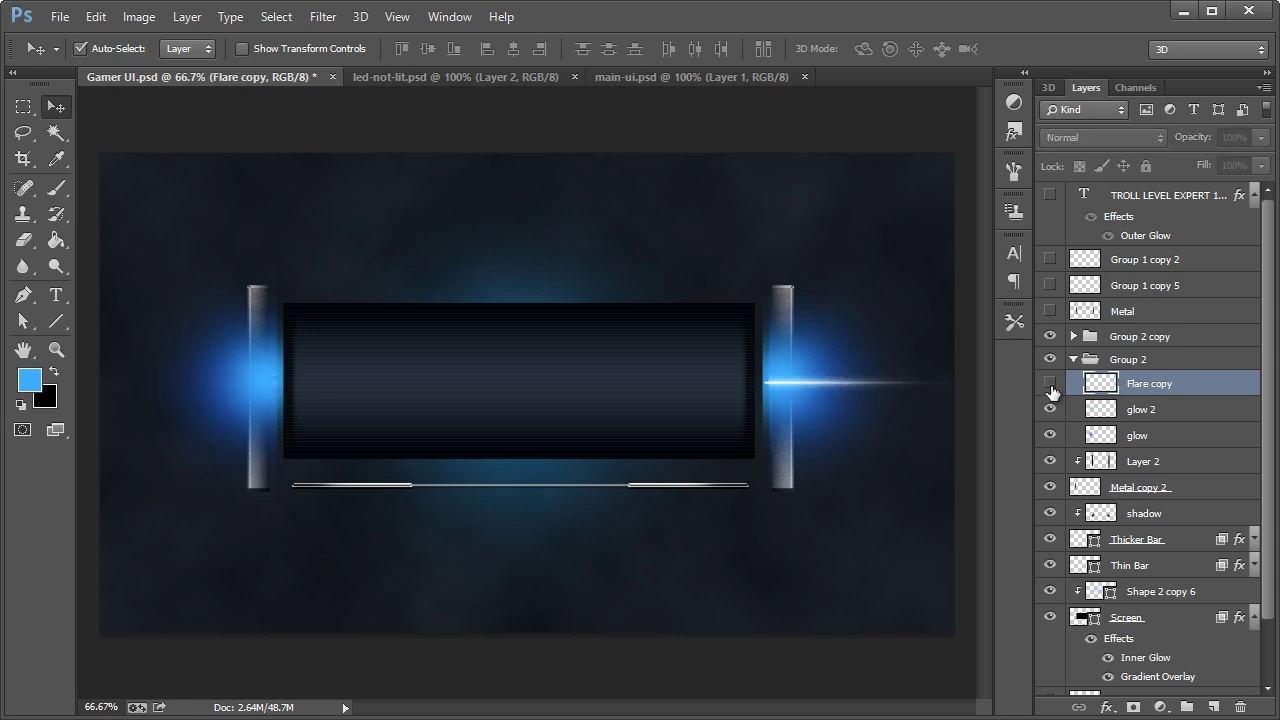
{"action": "left_click", "coordinate": [1050, 384]}
{"action": "left_click", "coordinate": [1050, 408]}
{"action": "left_click", "coordinate": [1050, 408]}
{"action": "left_click", "coordinate": [1050, 408]}
{"action": "left_click", "coordinate": [1050, 436]}
{"action": "left_click", "coordinate": [1050, 436]}
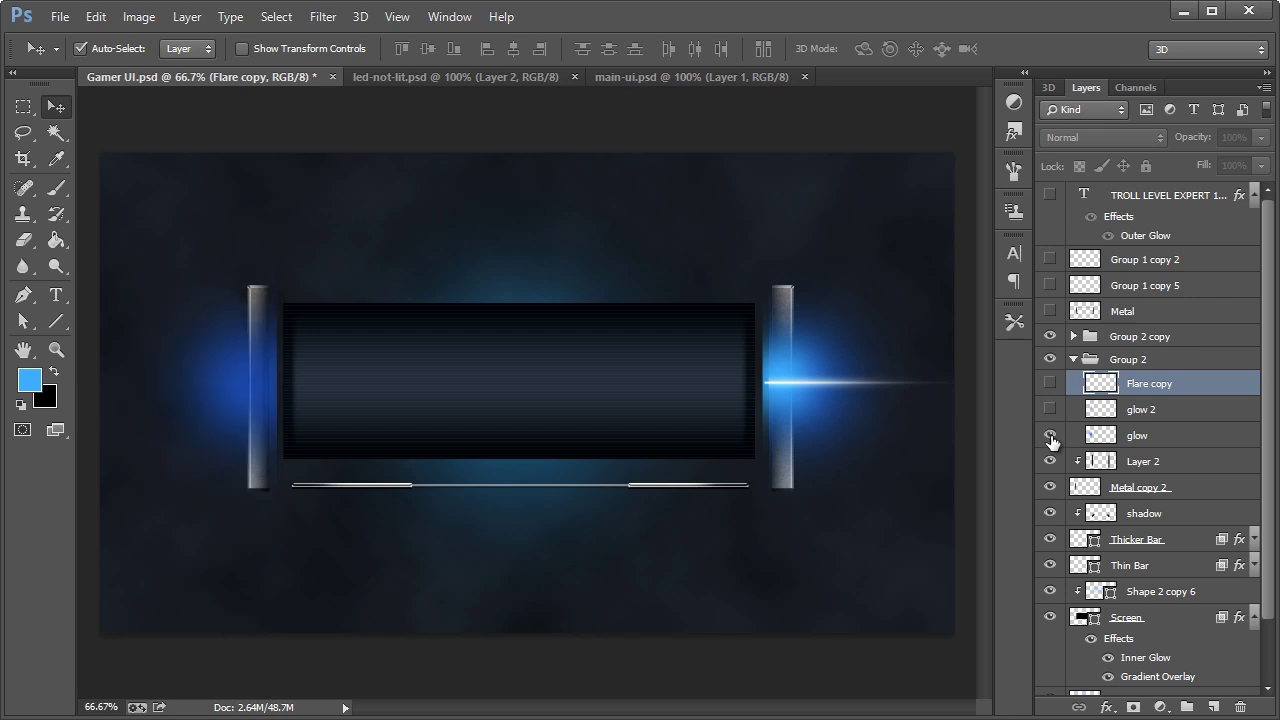
{"action": "left_click", "coordinate": [1141, 435]}
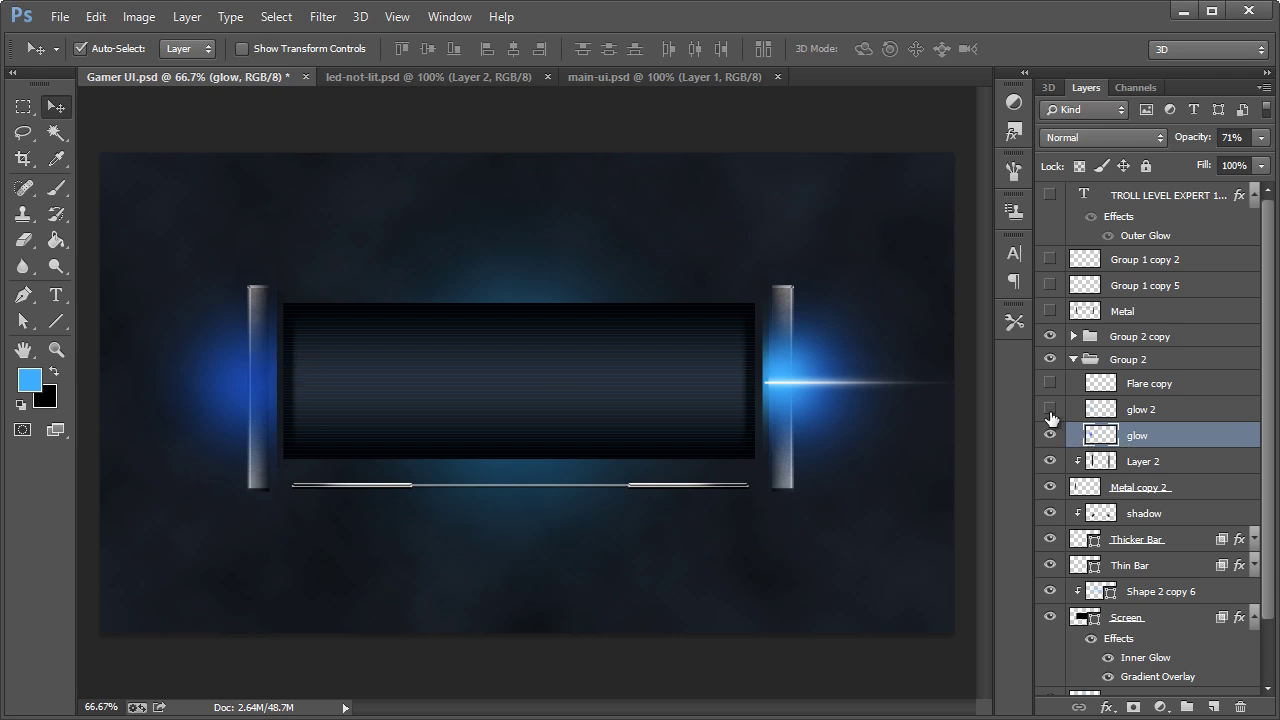
{"action": "left_click_drag", "start_coordinate": [1049, 409], "coordinate": [1043, 390]}
{"action": "left_click", "coordinate": [1073, 359]}
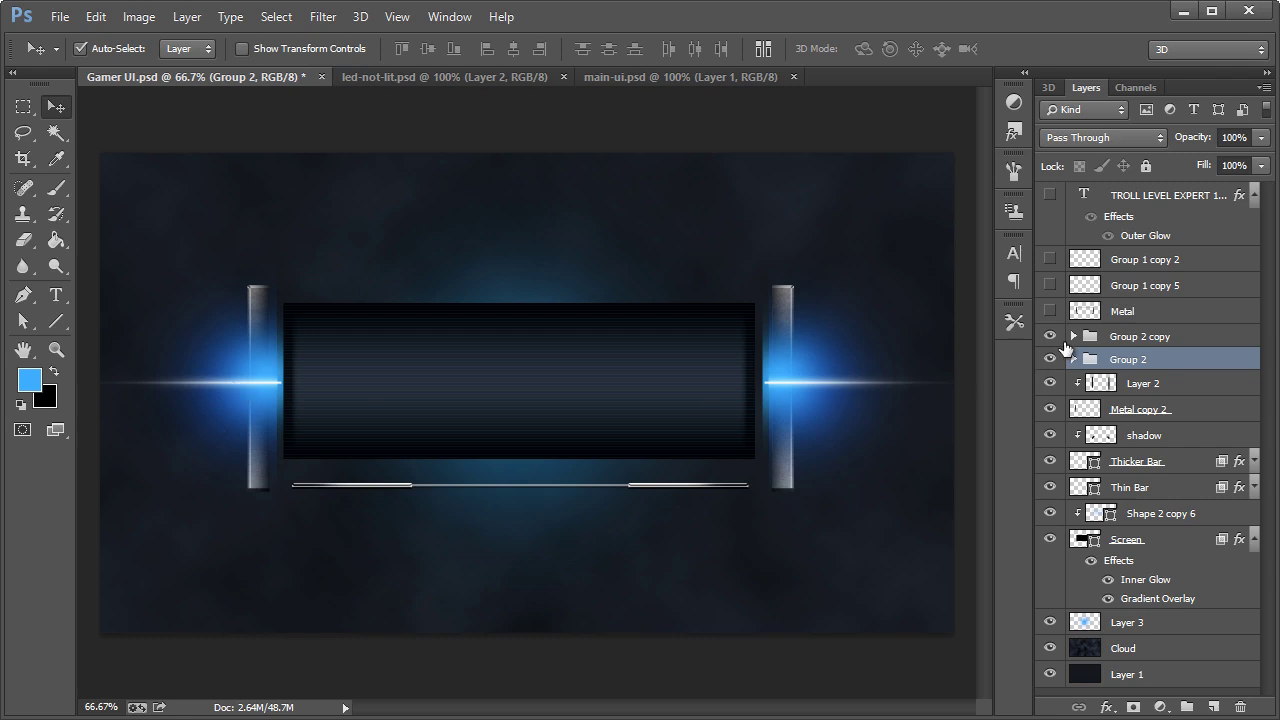
- Hide the Group 2 LED glows and merge Metal copy 2 into Layer 2
{"action": "left_click", "coordinate": [1050, 359]}
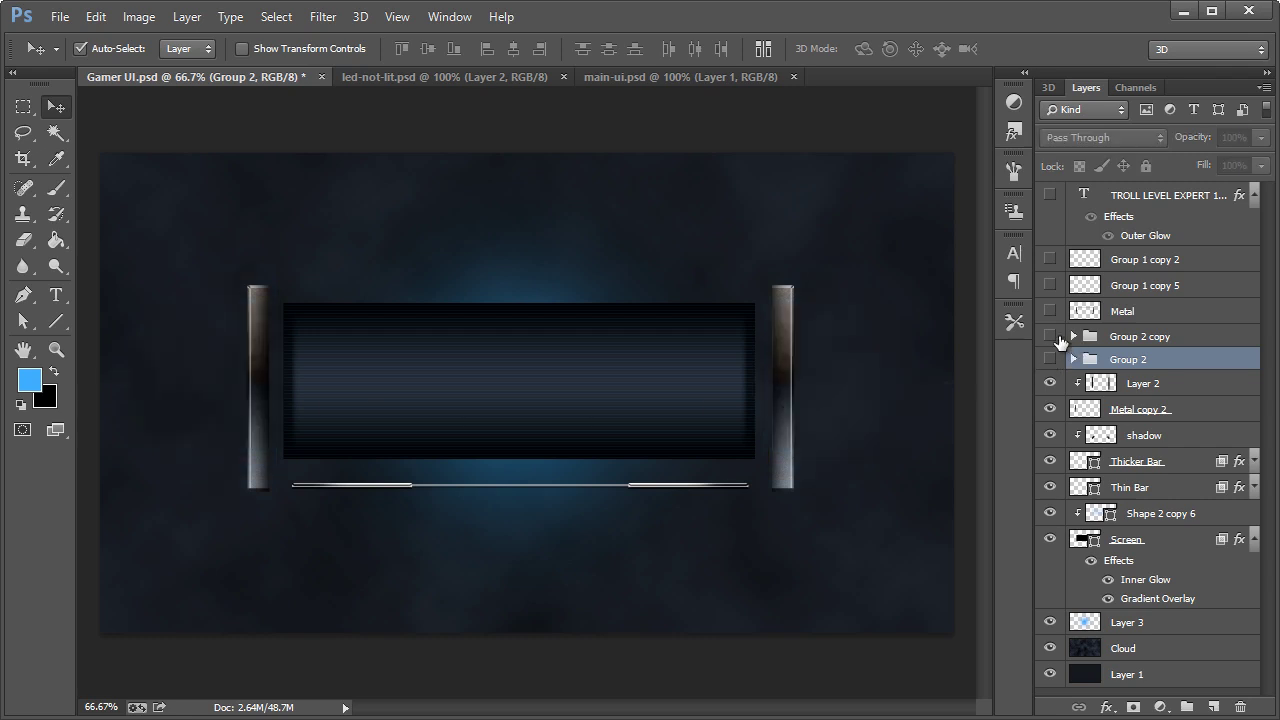
{"action": "left_click", "coordinate": [257, 348]}
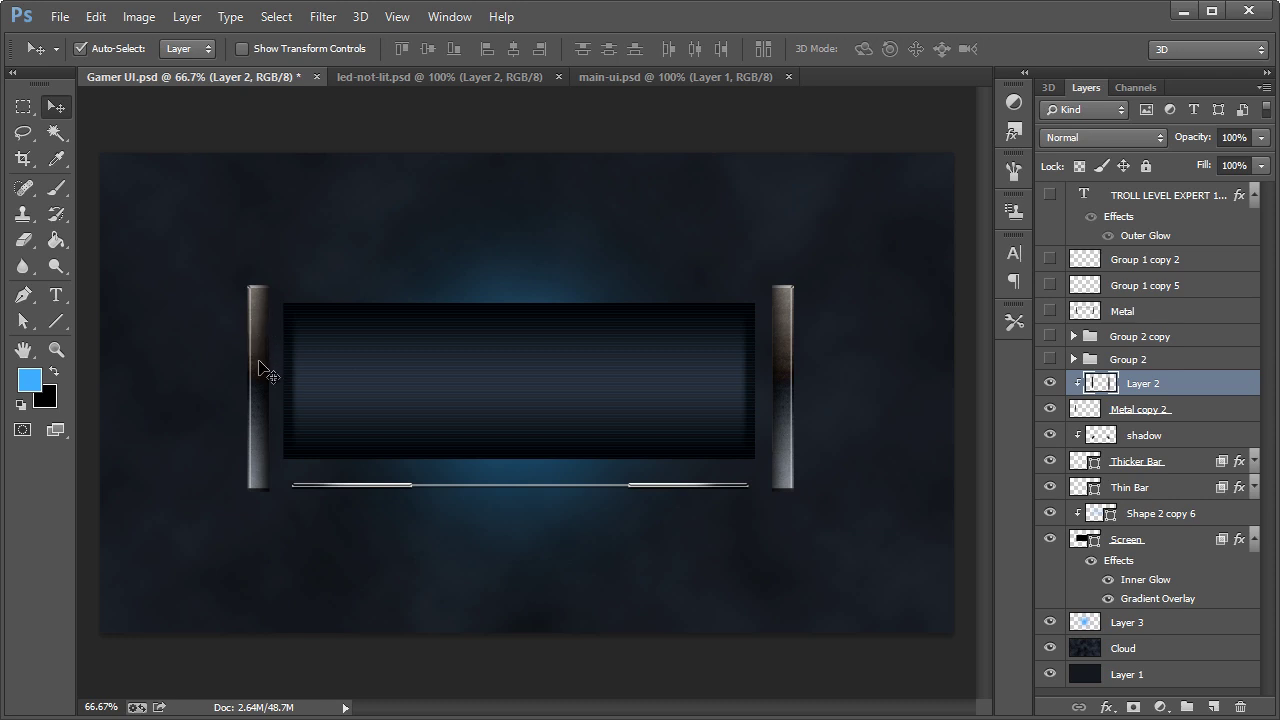
{"action": "left_click", "coordinate": [1050, 383]}
{"action": "left_click", "coordinate": [1050, 383]}
{"action": "left_click", "coordinate": [1165, 410], "text": "shift"}
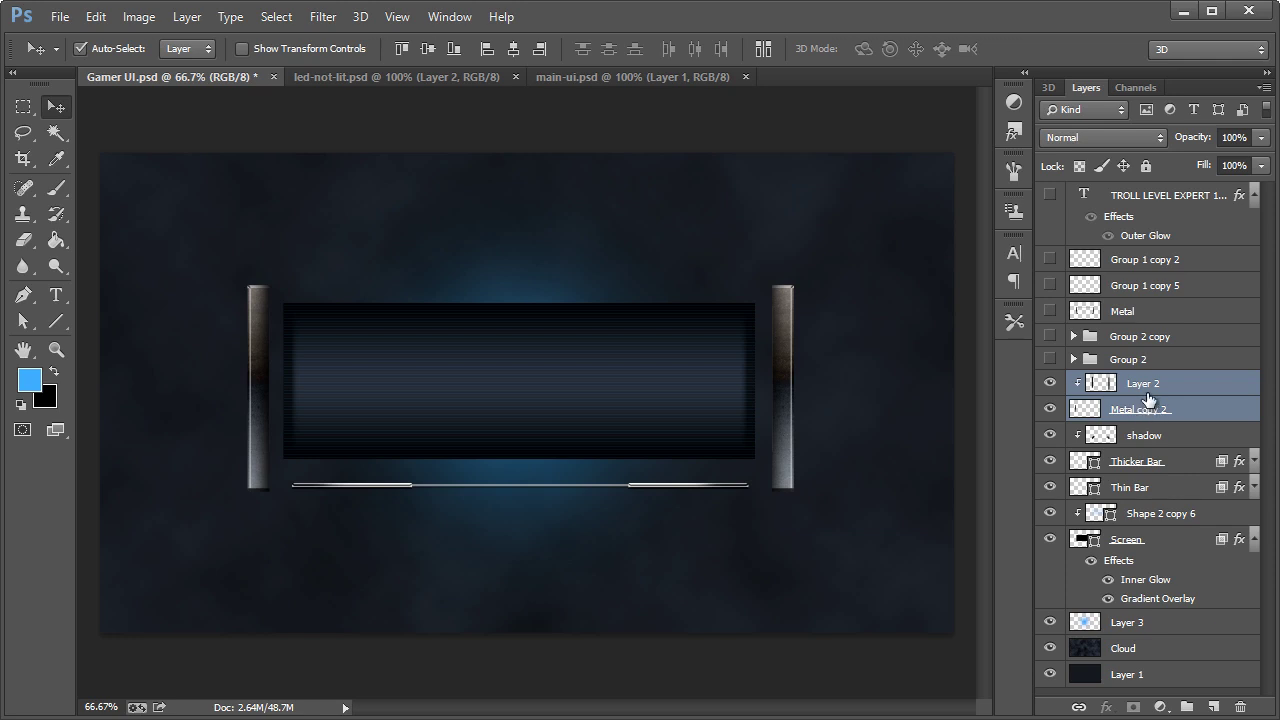
{"action": "key", "text": "ctrl+e"}
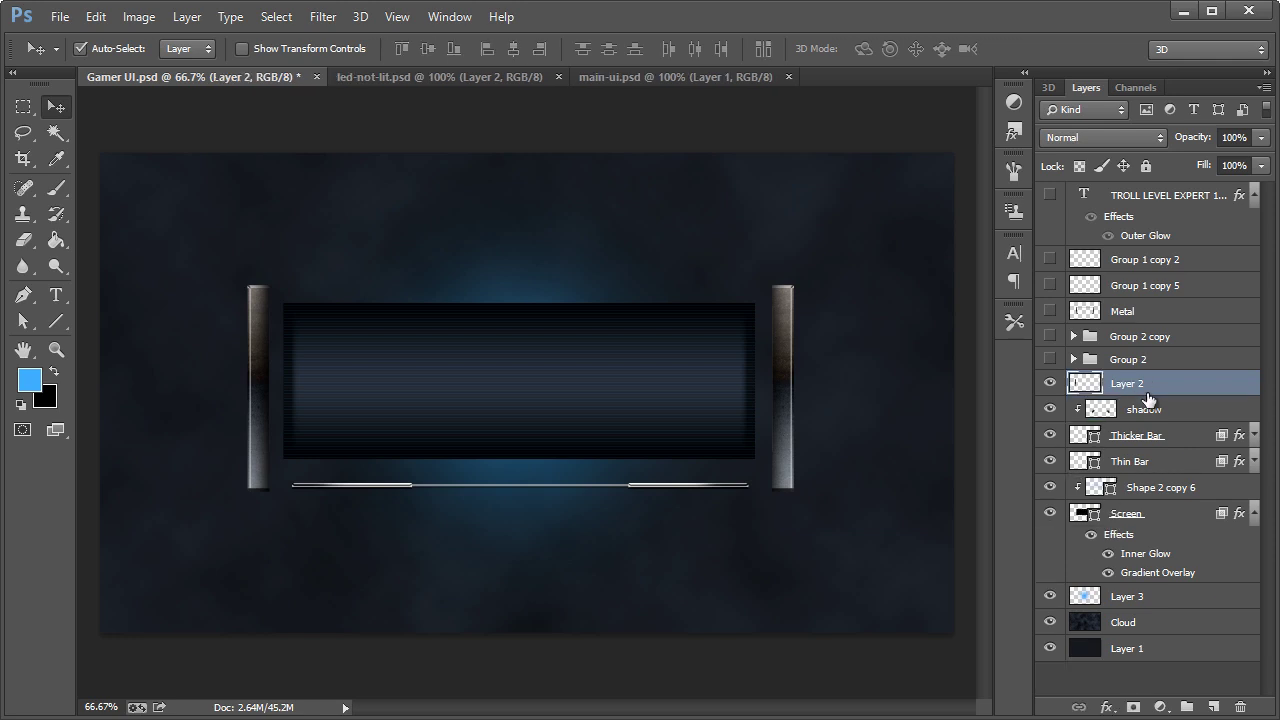
{"action": "left_click", "coordinate": [1050, 384]}
{"action": "left_click", "coordinate": [1050, 386]}
{"action": "left_click", "coordinate": [1050, 383]}
{"action": "left_click", "coordinate": [1050, 383]}
- Marquee the left metal bar and paste it into a new 33×310 px document
{"action": "left_click", "coordinate": [23, 106]}
{"action": "left_click_drag", "start_coordinate": [230, 265], "coordinate": [302, 523]}
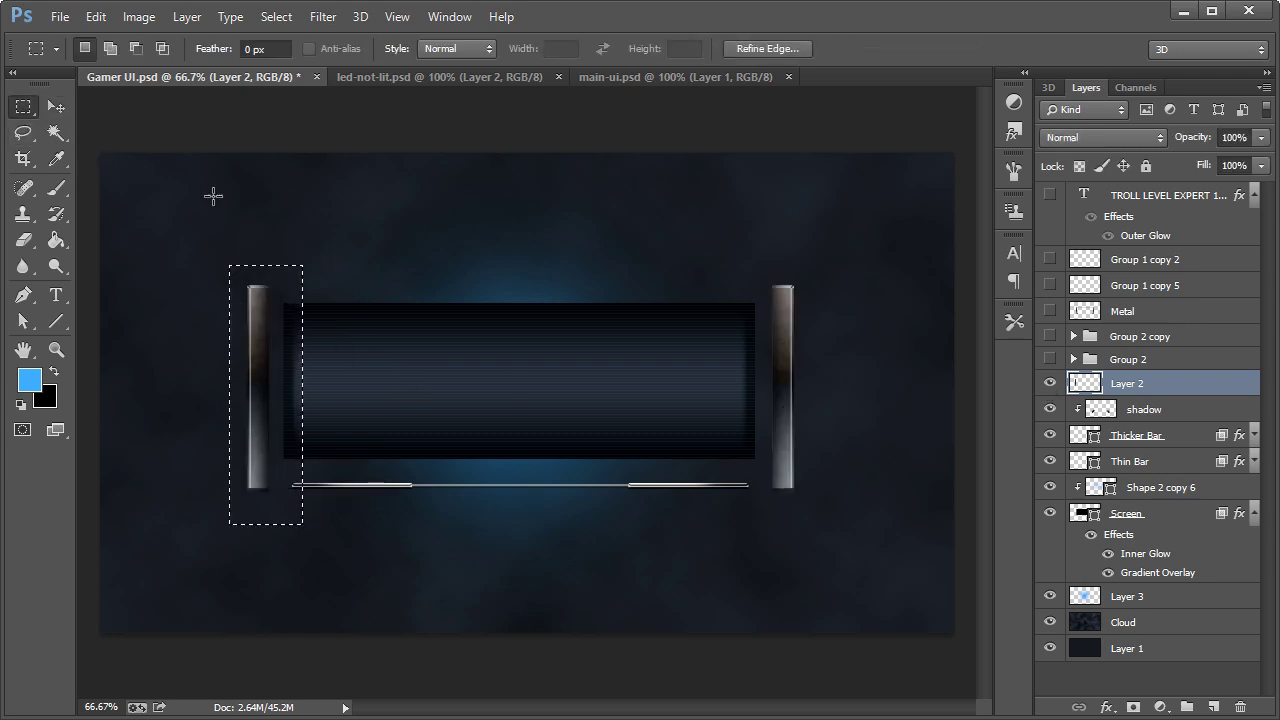
{"action": "left_click", "coordinate": [58, 18]}
{"action": "left_click", "coordinate": [60, 32]}
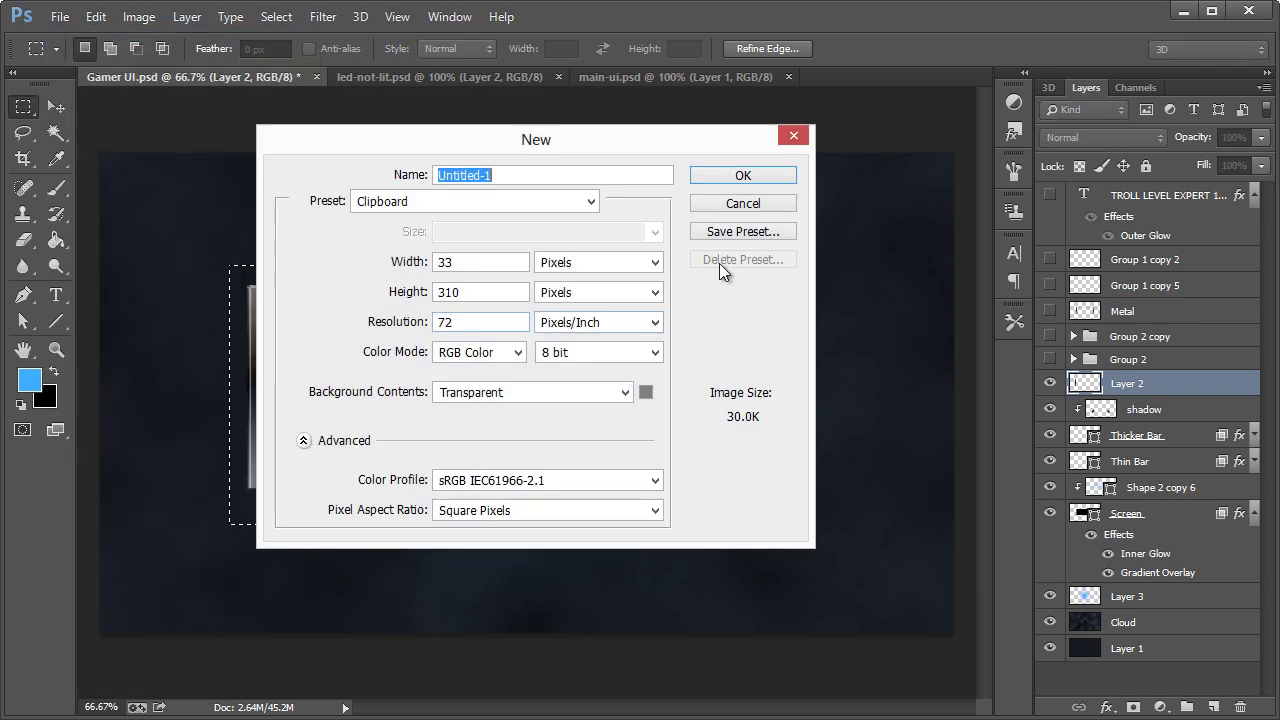
{"action": "left_click", "coordinate": [740, 172]}
{"action": "key", "text": "ctrl+v"}
- Save the new document as sub-ui.psd, then return to Gamer UI.psd and deselect
{"action": "key", "text": "ctrl+alt+shift+s"}
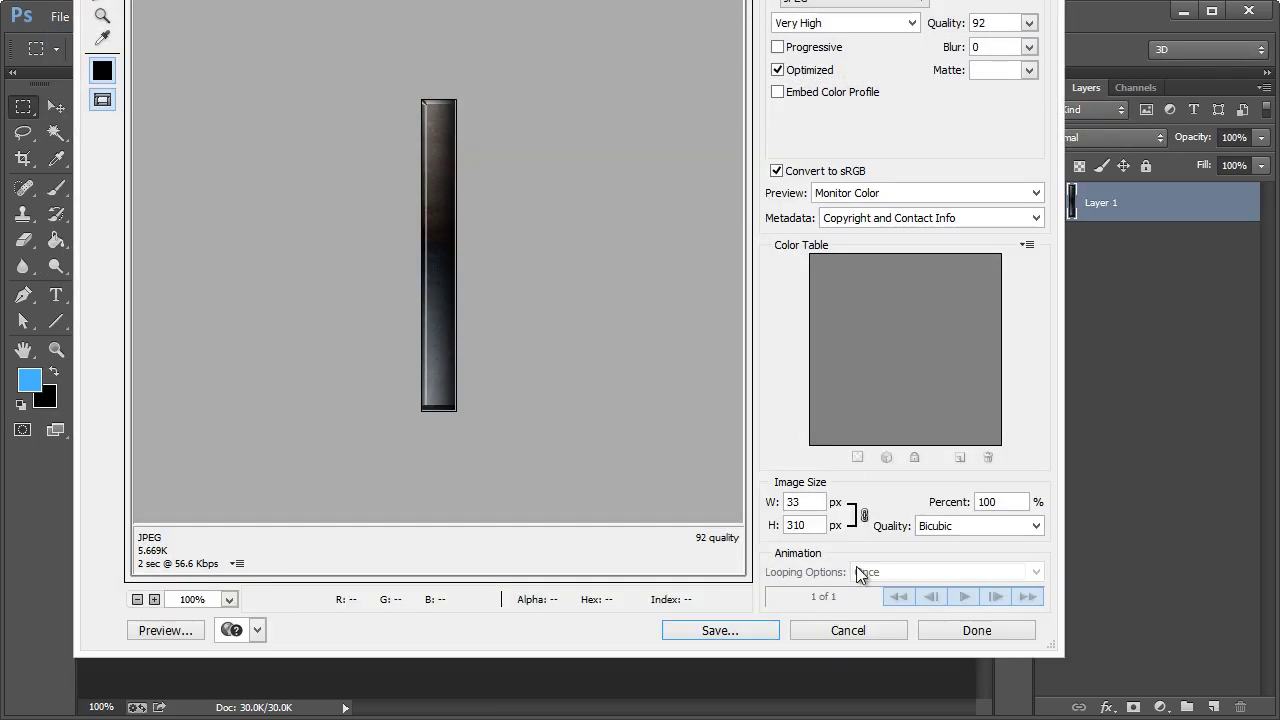
{"action": "left_click", "coordinate": [843, 629]}
{"action": "key", "text": "ctrl+s"}
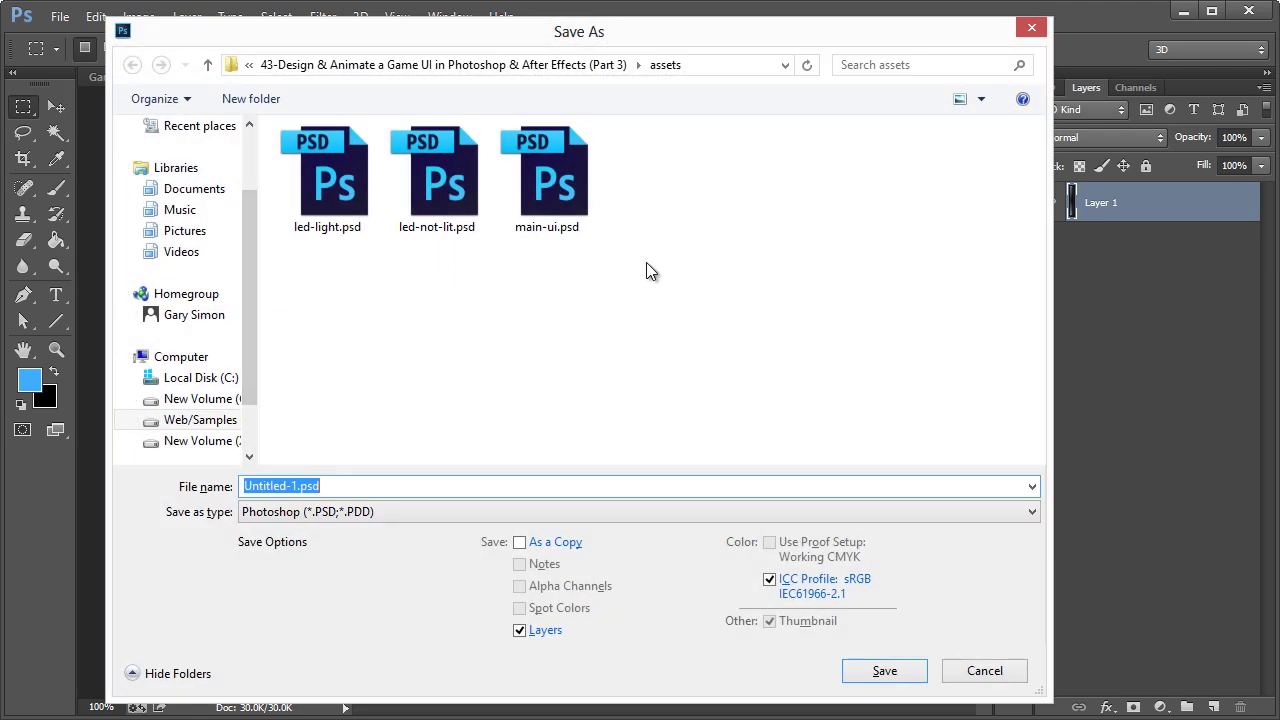
{"action": "type", "text": "sub-"}
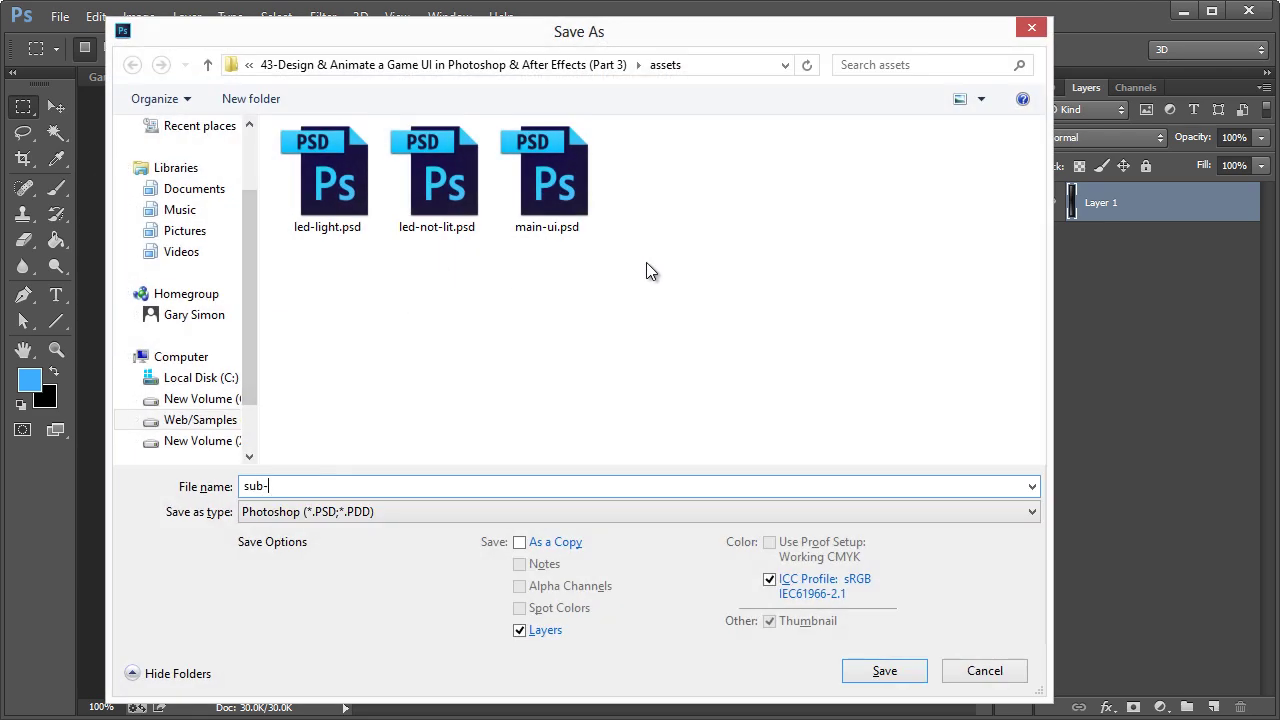
{"action": "type", "text": "ui"}
{"action": "key", "text": "Return"}
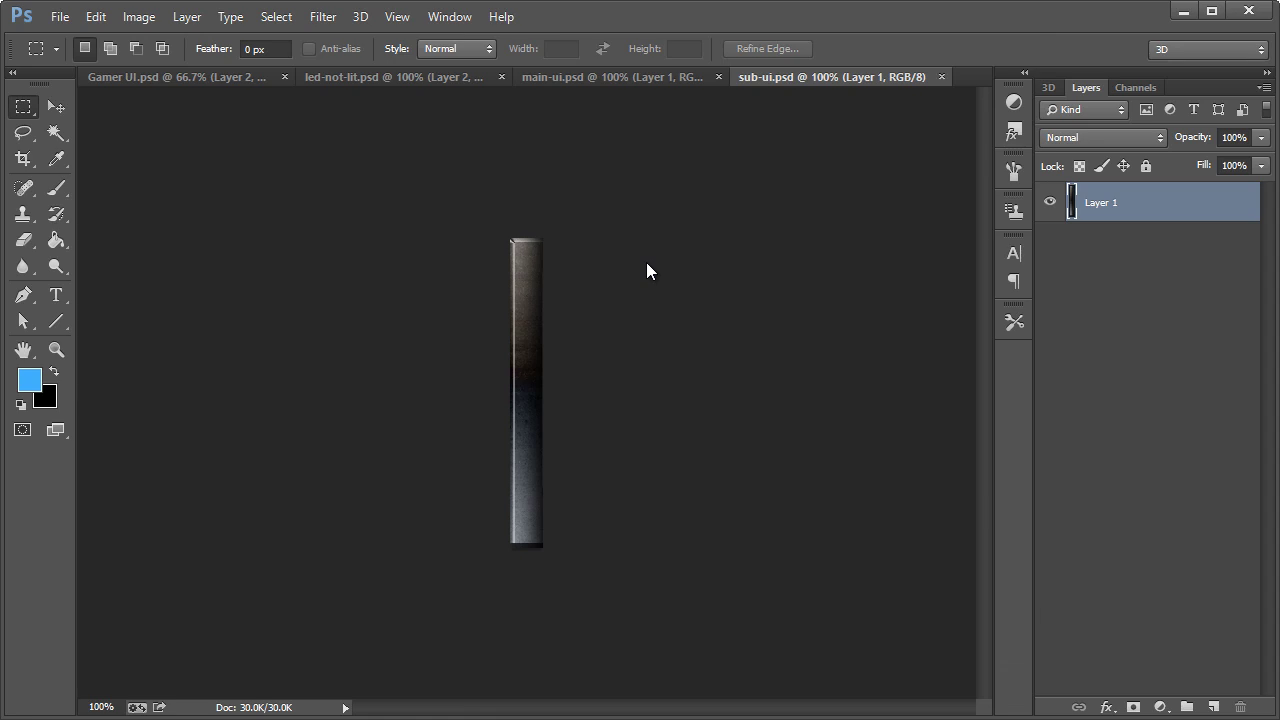
{"action": "left_click", "coordinate": [177, 79]}
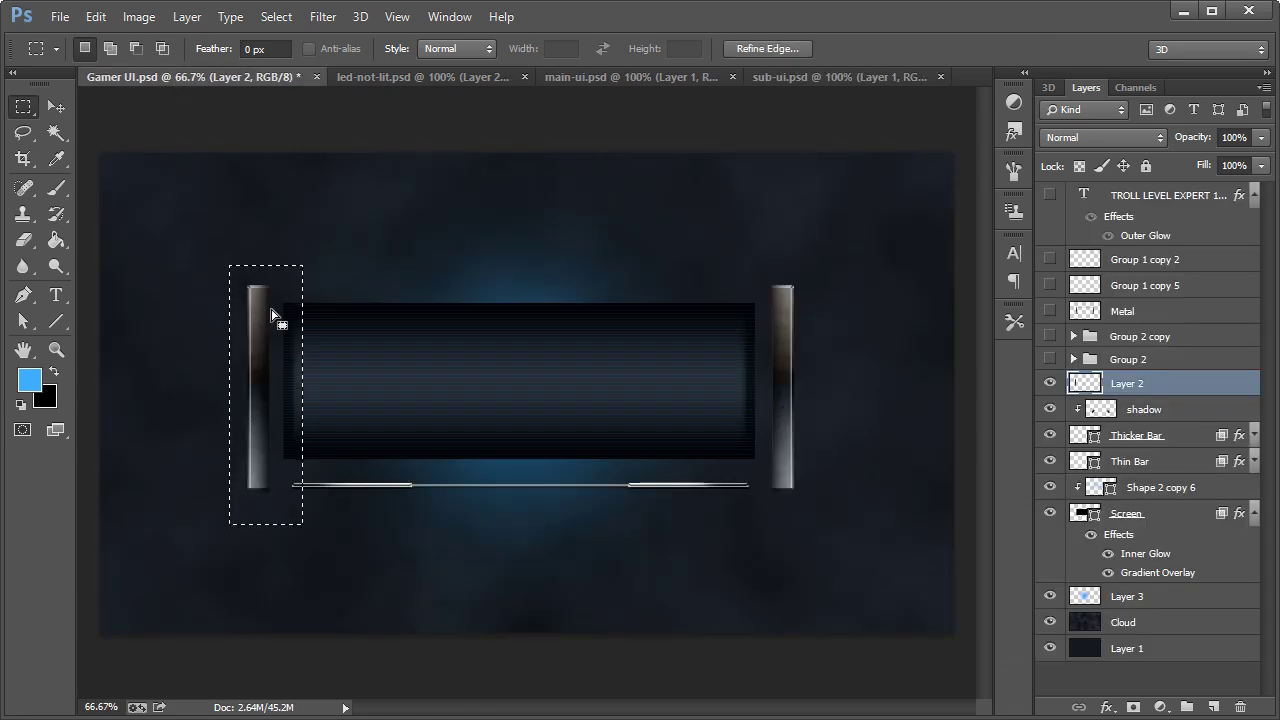
{"action": "left_click", "coordinate": [259, 367]}
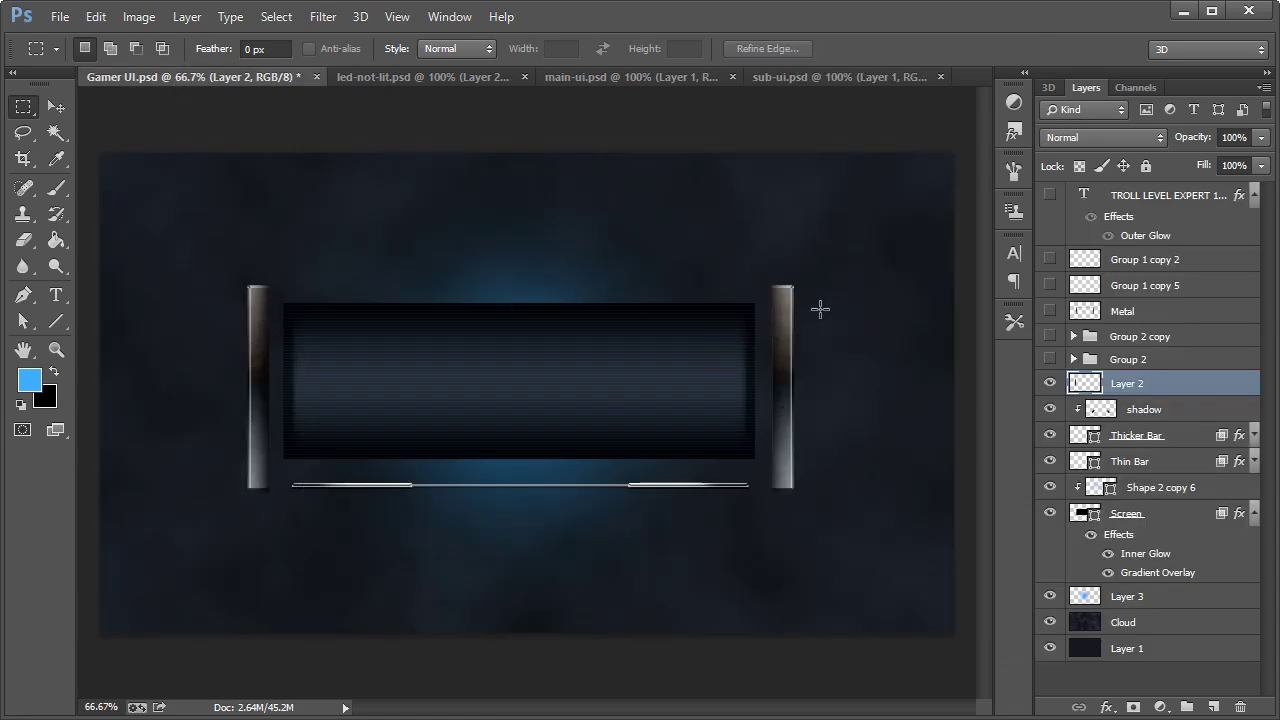
- Clear the right-bar selection and pick the Screen layer with the Move tool
{"action": "left_click_drag", "start_coordinate": [780, 272], "coordinate": [848, 532]}
{"action": "left_click", "coordinate": [745, 398]}
{"action": "left_click", "coordinate": [52, 112]}
{"action": "left_click", "coordinate": [463, 404]}
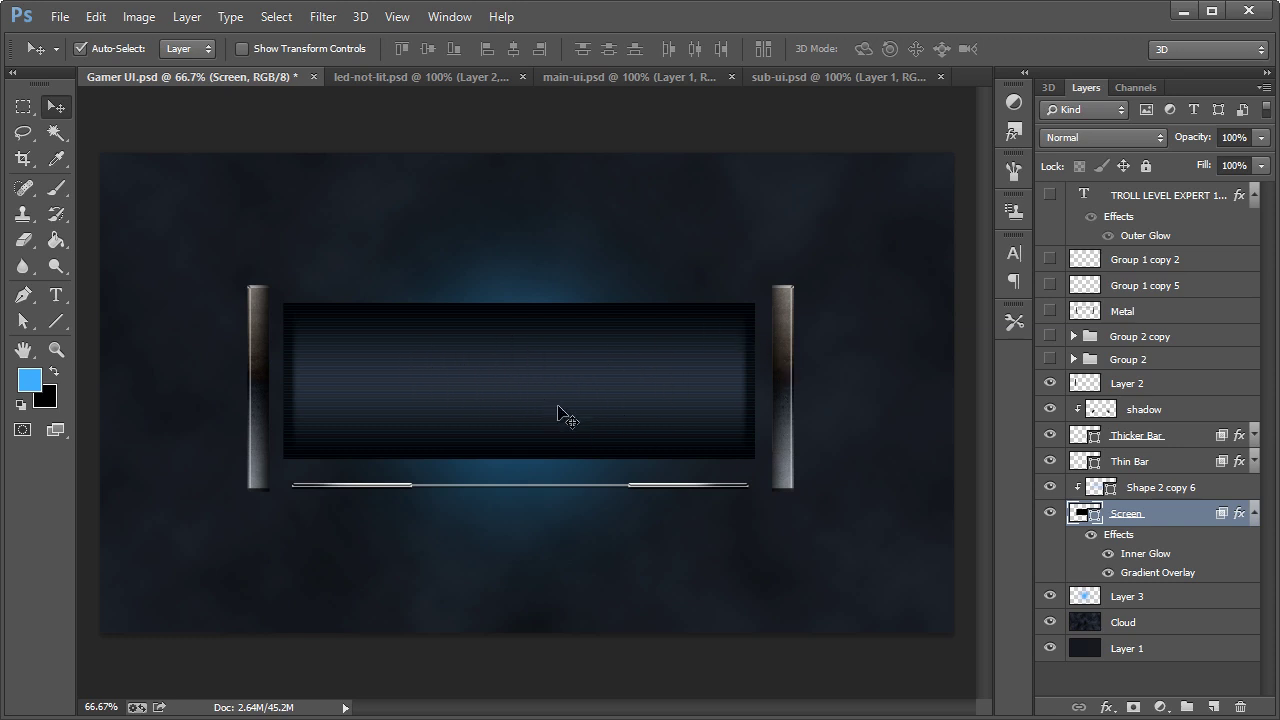
- Leave the Shape 2 copy 6 scanline stripes hidden and keep the Screen panel visible
{"action": "left_click", "coordinate": [1049, 489]}
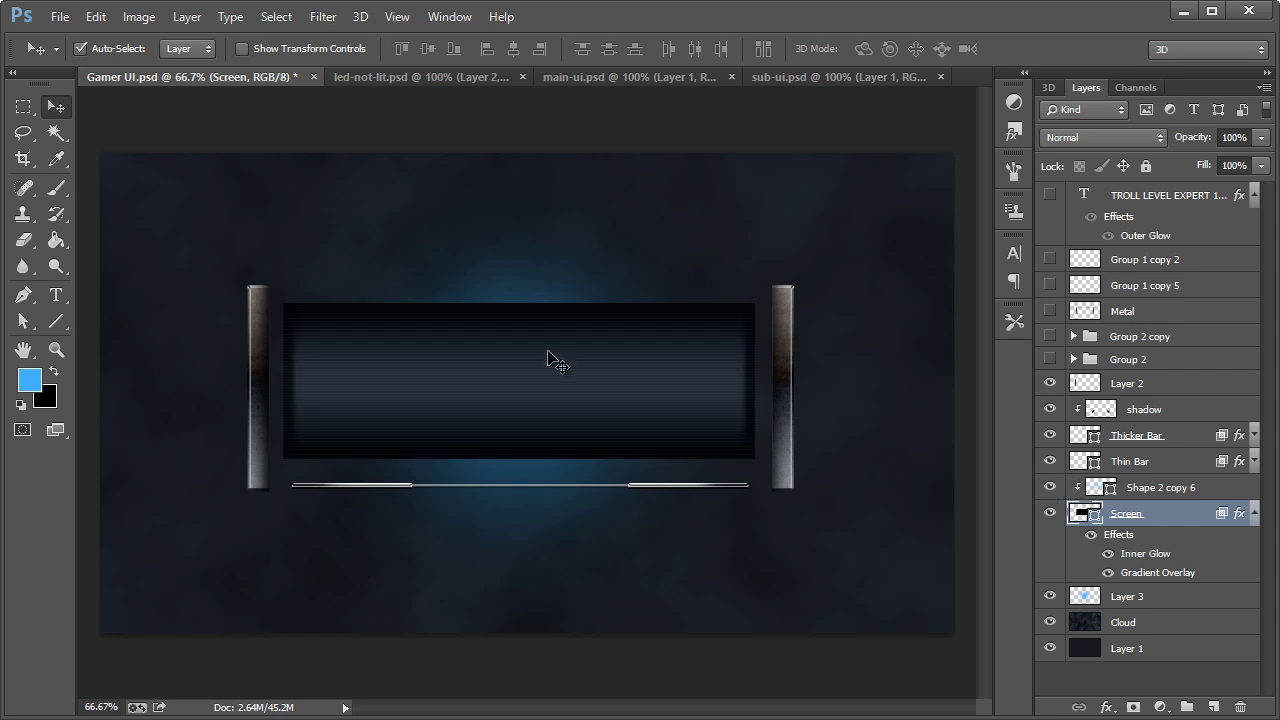
{"action": "left_click", "coordinate": [1049, 489]}
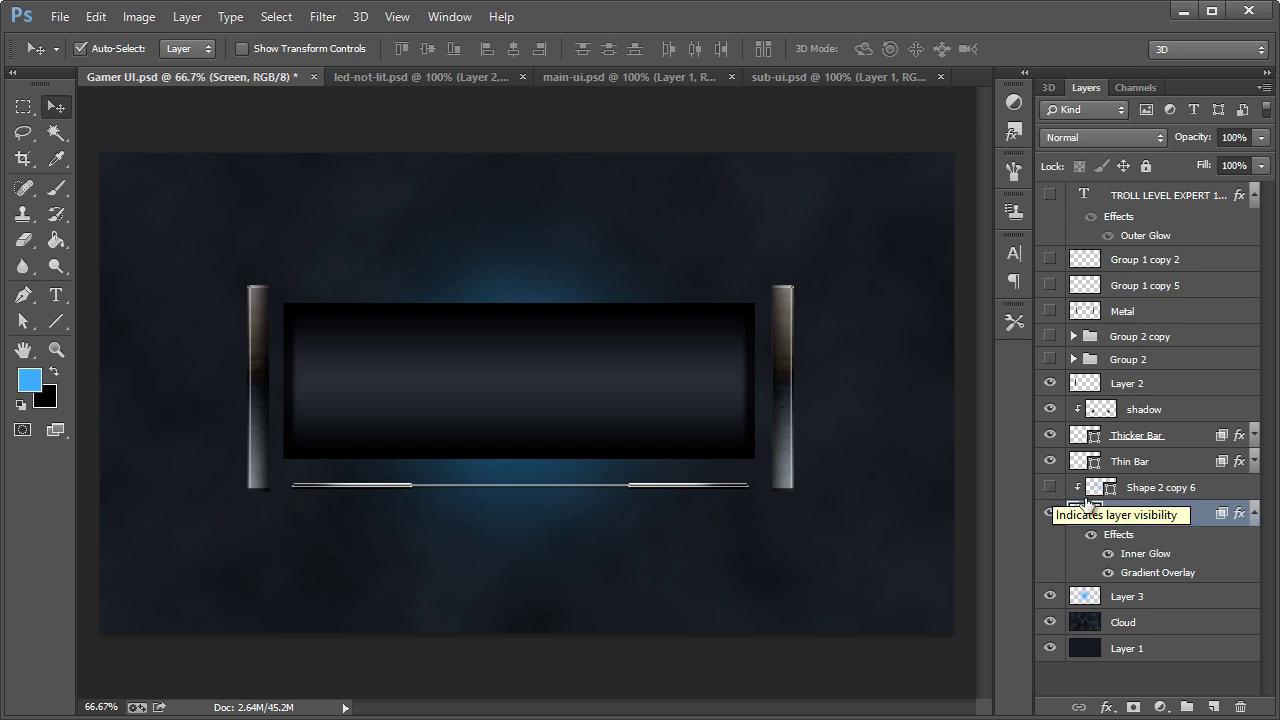
{"action": "left_click", "coordinate": [1050, 515]}
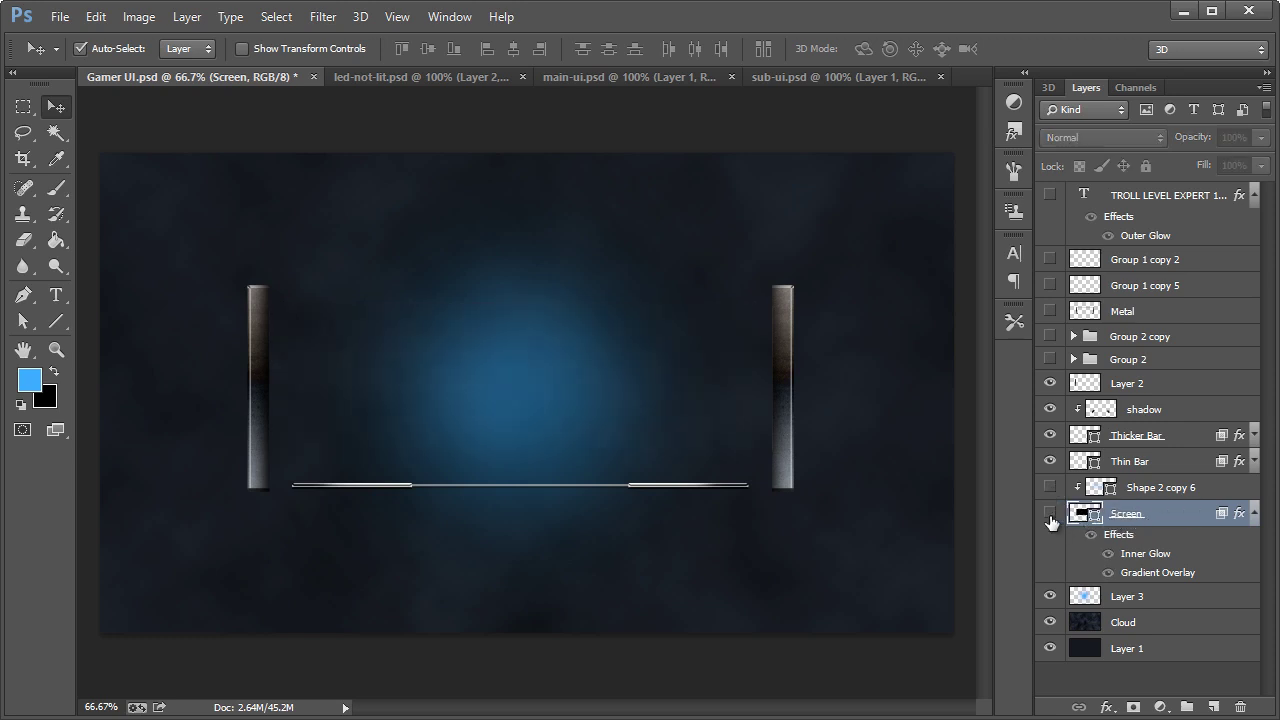
{"action": "left_click", "coordinate": [1050, 515]}
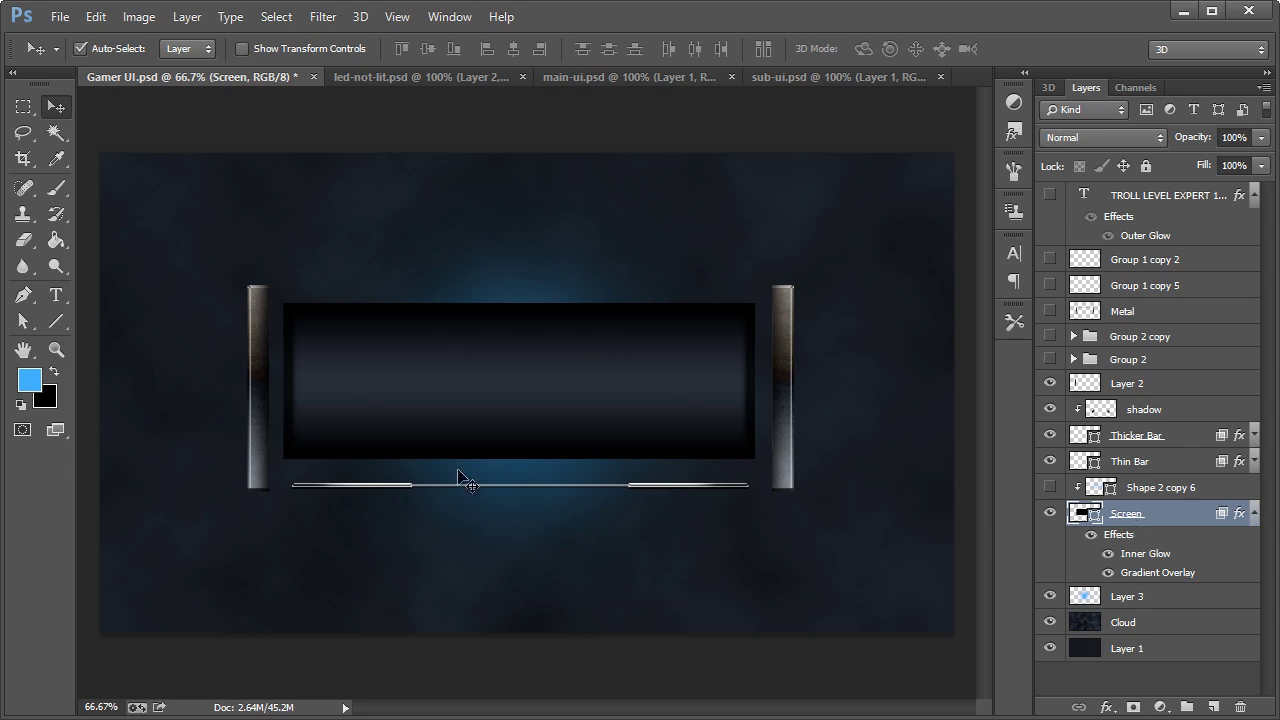
- Show the shadow layer and merge Thicker Bar into it
{"action": "left_click", "coordinate": [1135, 600]}
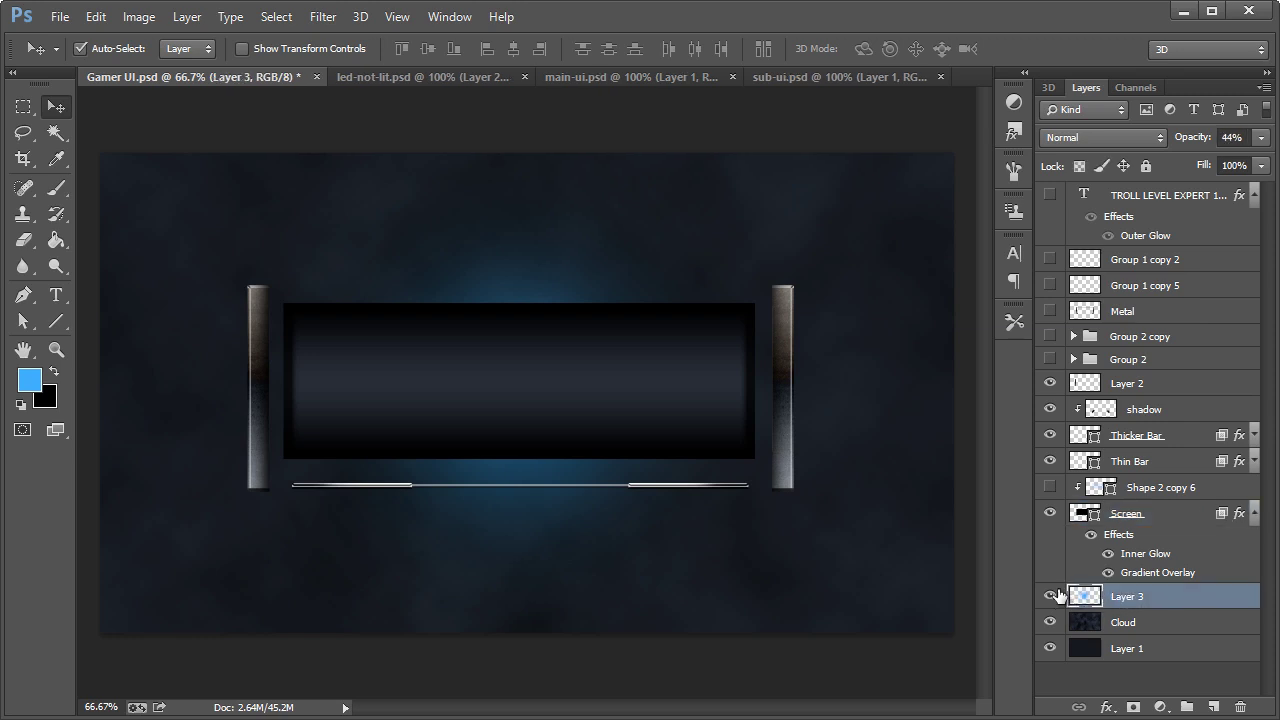
{"action": "left_click", "coordinate": [336, 497]}
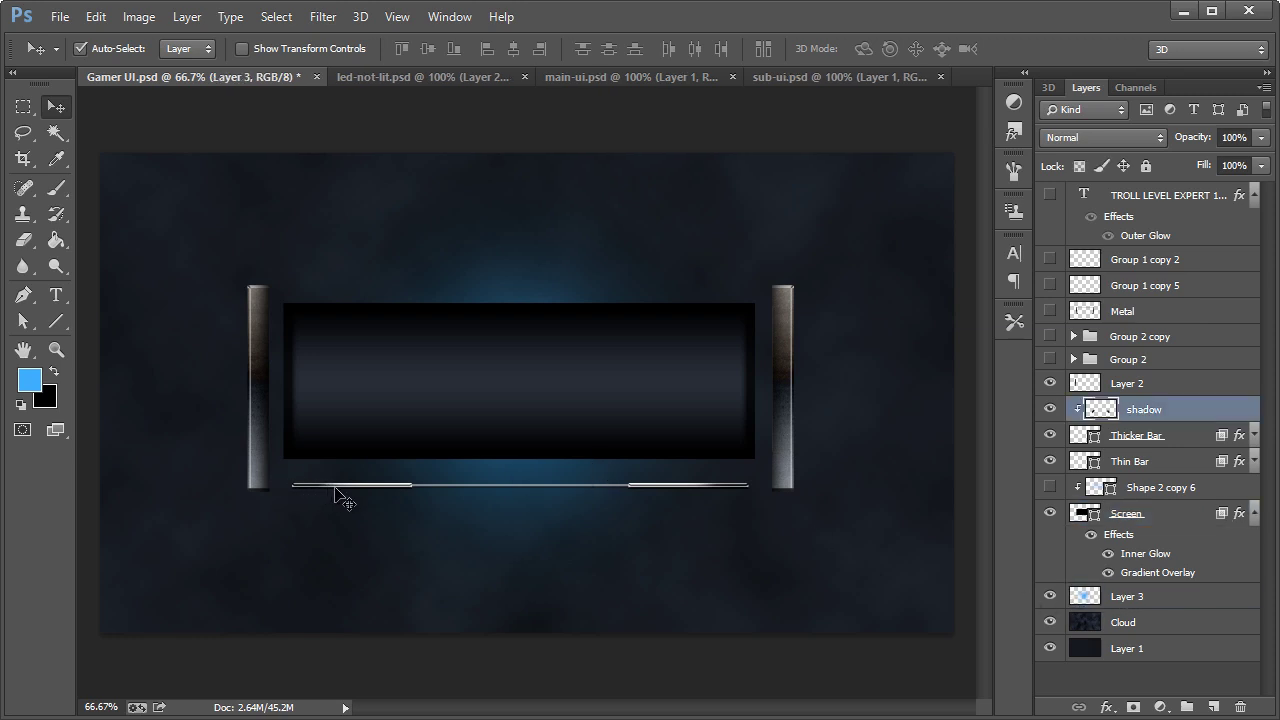
{"action": "left_click", "coordinate": [1050, 409]}
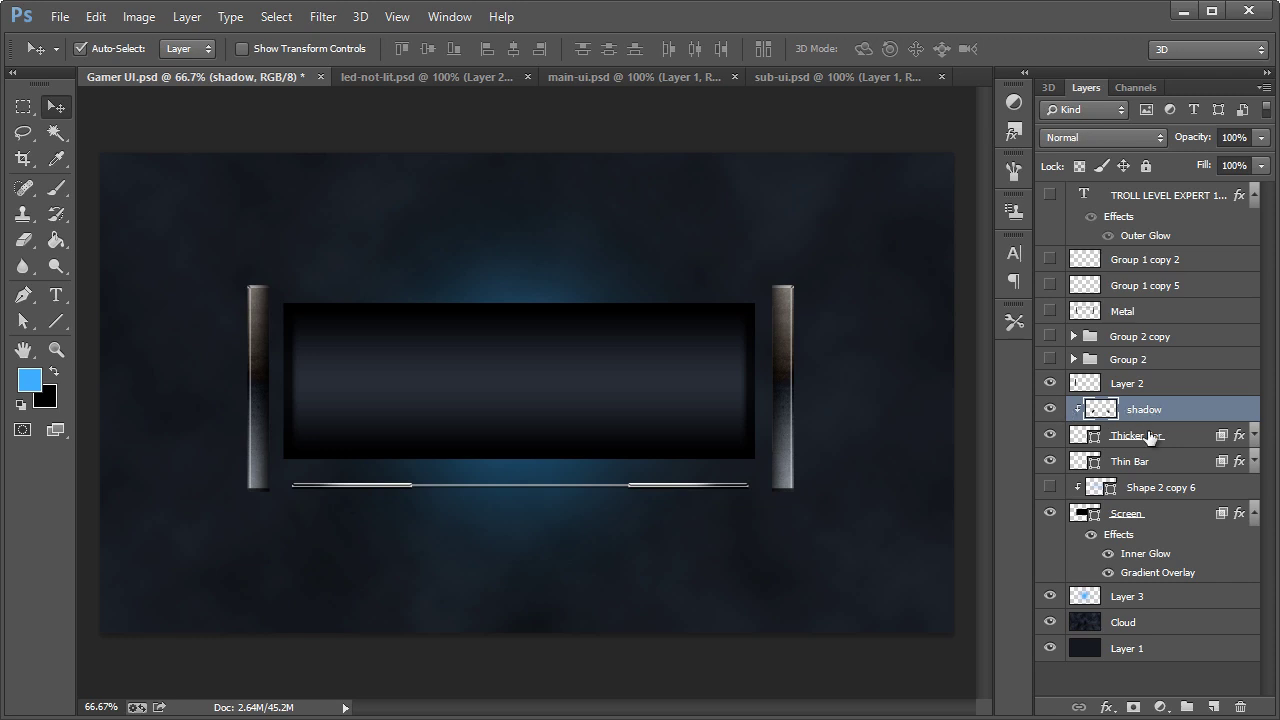
{"action": "left_click", "coordinate": [1050, 435]}
{"action": "left_click", "coordinate": [1050, 435]}
{"action": "left_click", "coordinate": [1145, 437], "text": "shift"}
{"action": "key", "text": "ctrl+e"}
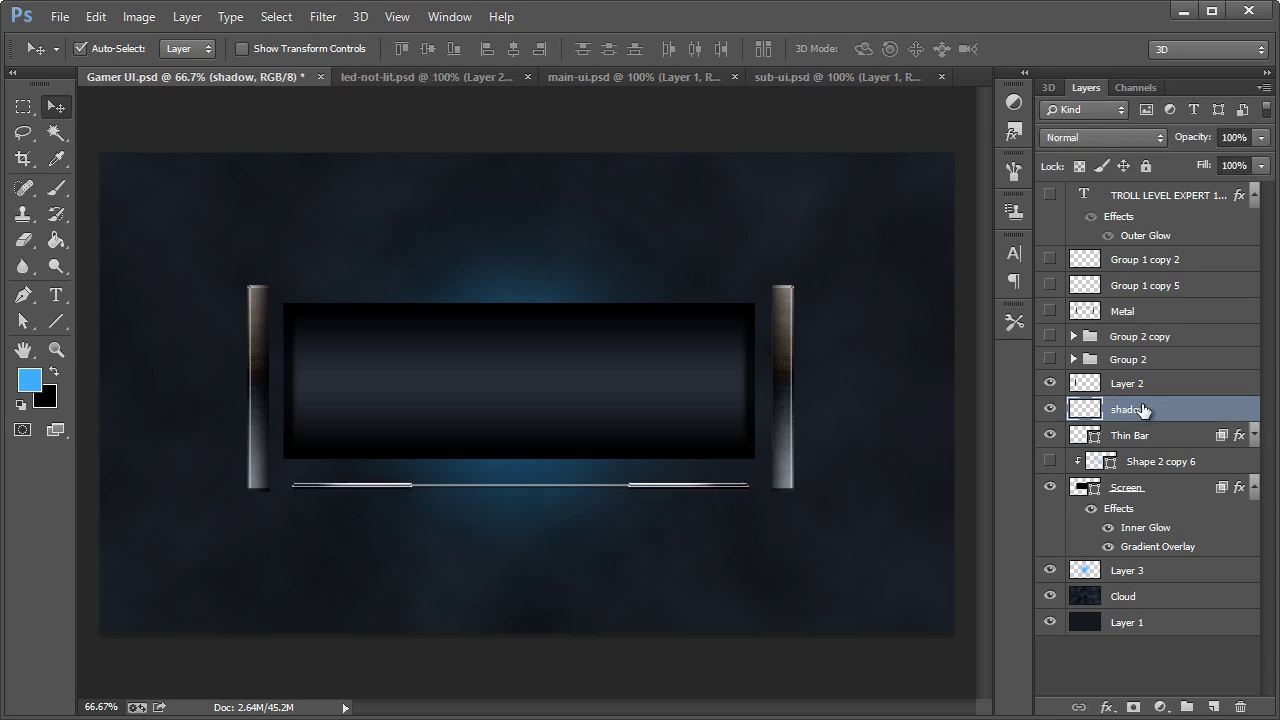
{"action": "left_click", "coordinate": [1050, 409]}
{"action": "left_click", "coordinate": [1050, 409]}
- Hide the Thin Bar layer, keep the shadow layer visible, and select the whole canvas
{"action": "left_click", "coordinate": [1140, 435]}
{"action": "left_click", "coordinate": [1049, 435]}
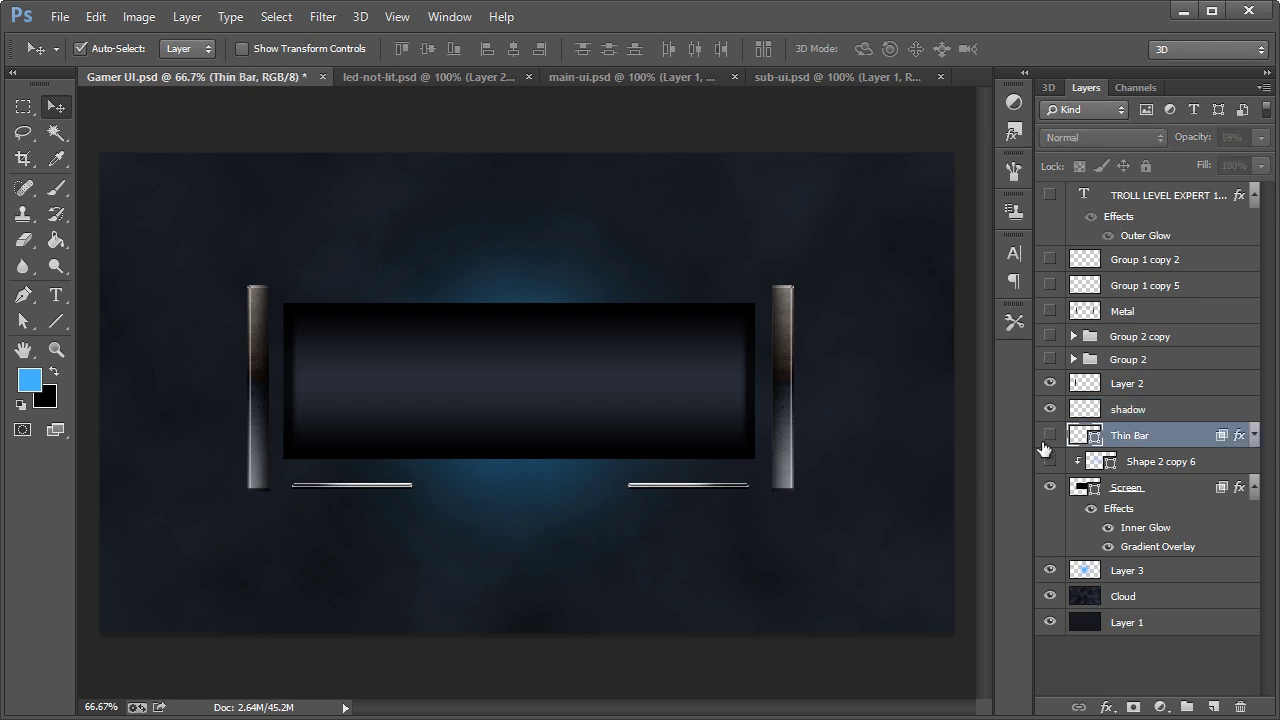
{"action": "left_click", "coordinate": [1049, 435]}
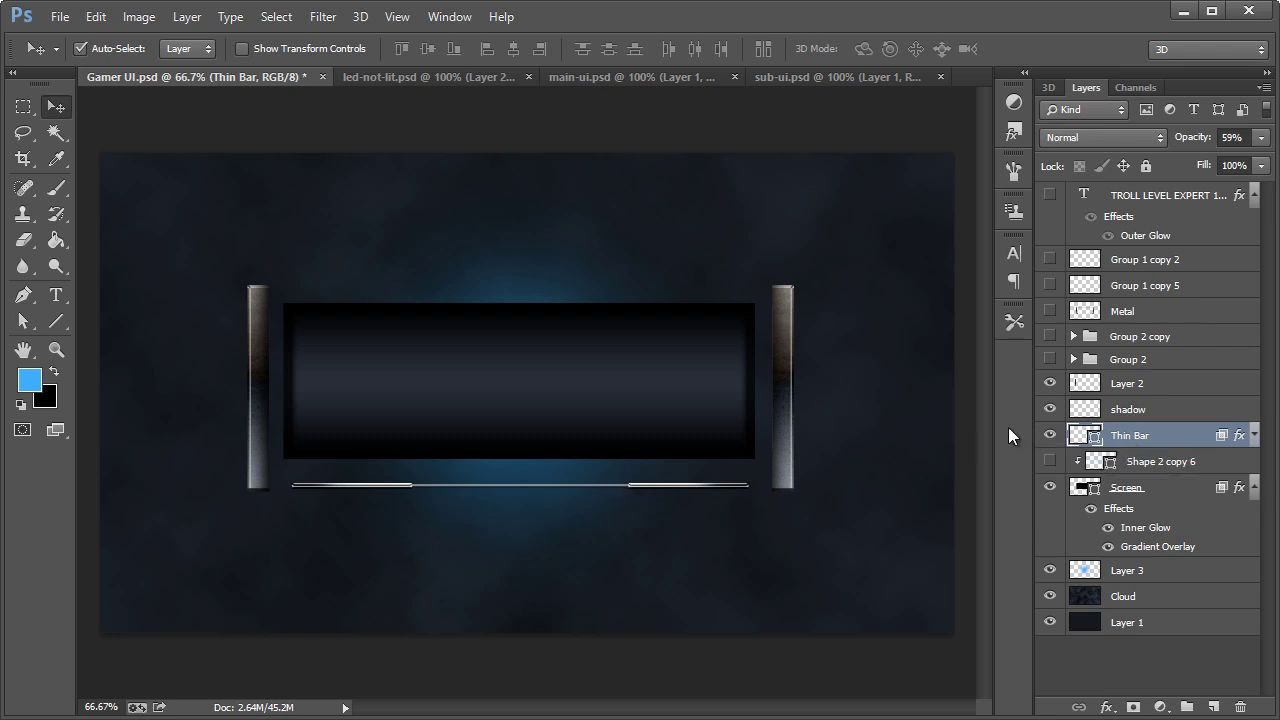
{"action": "left_click", "coordinate": [1049, 435]}
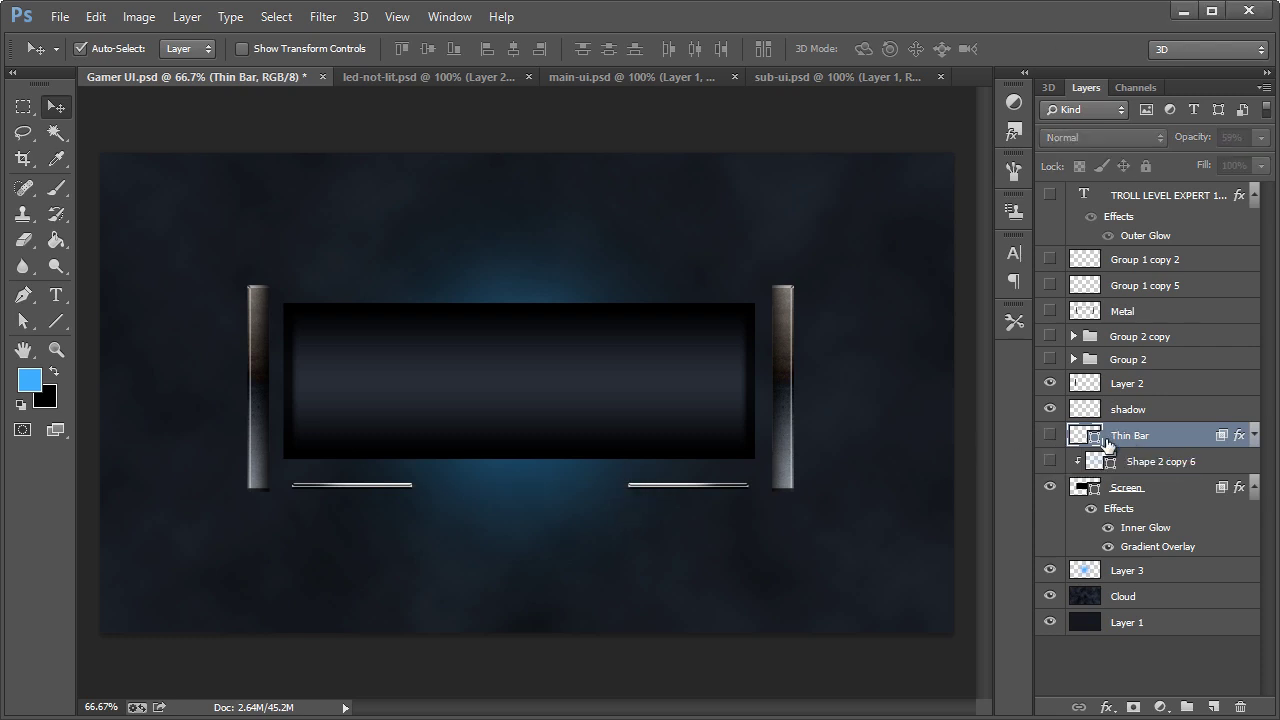
{"action": "left_click", "coordinate": [1049, 410]}
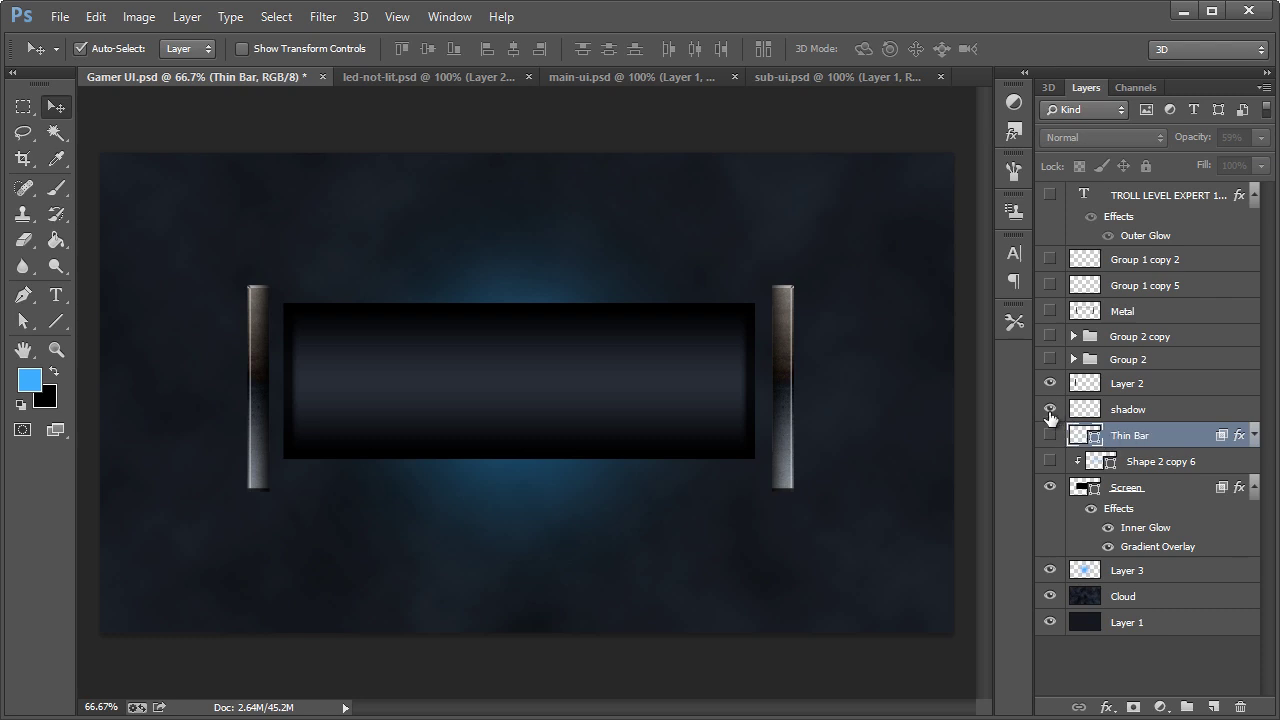
{"action": "left_click", "coordinate": [1150, 409]}
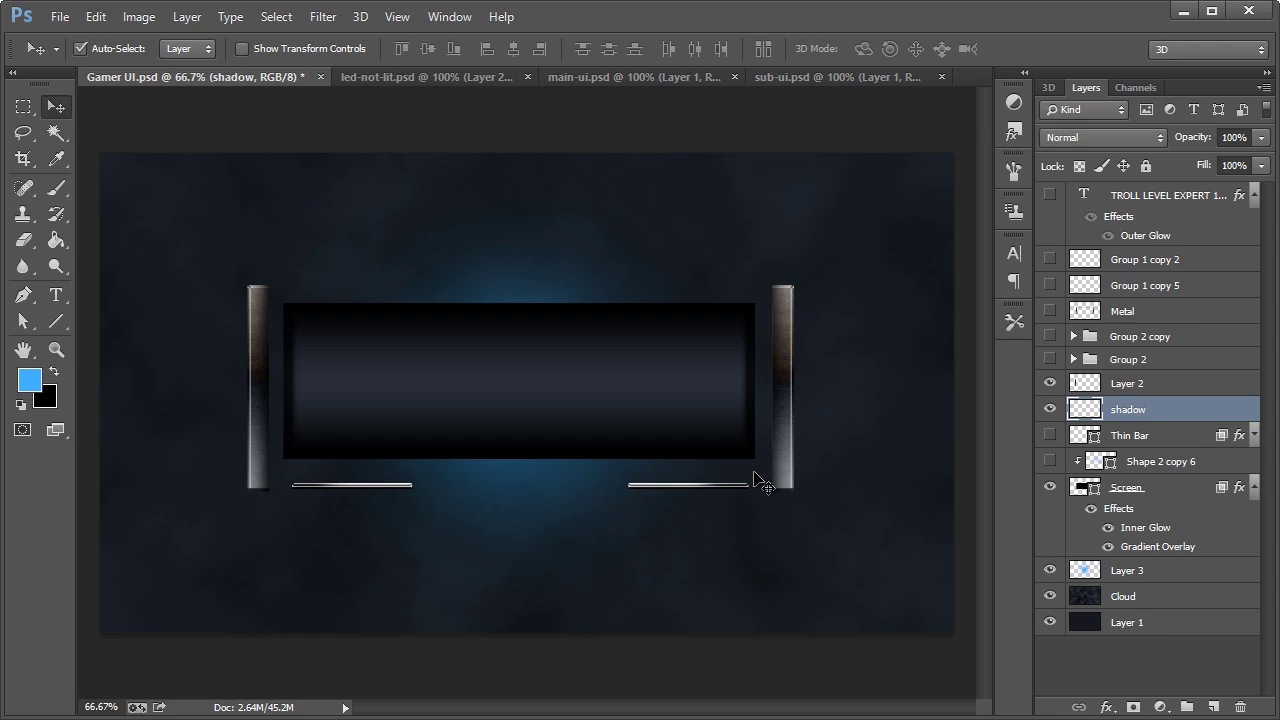
{"action": "left_click", "coordinate": [1049, 410]}
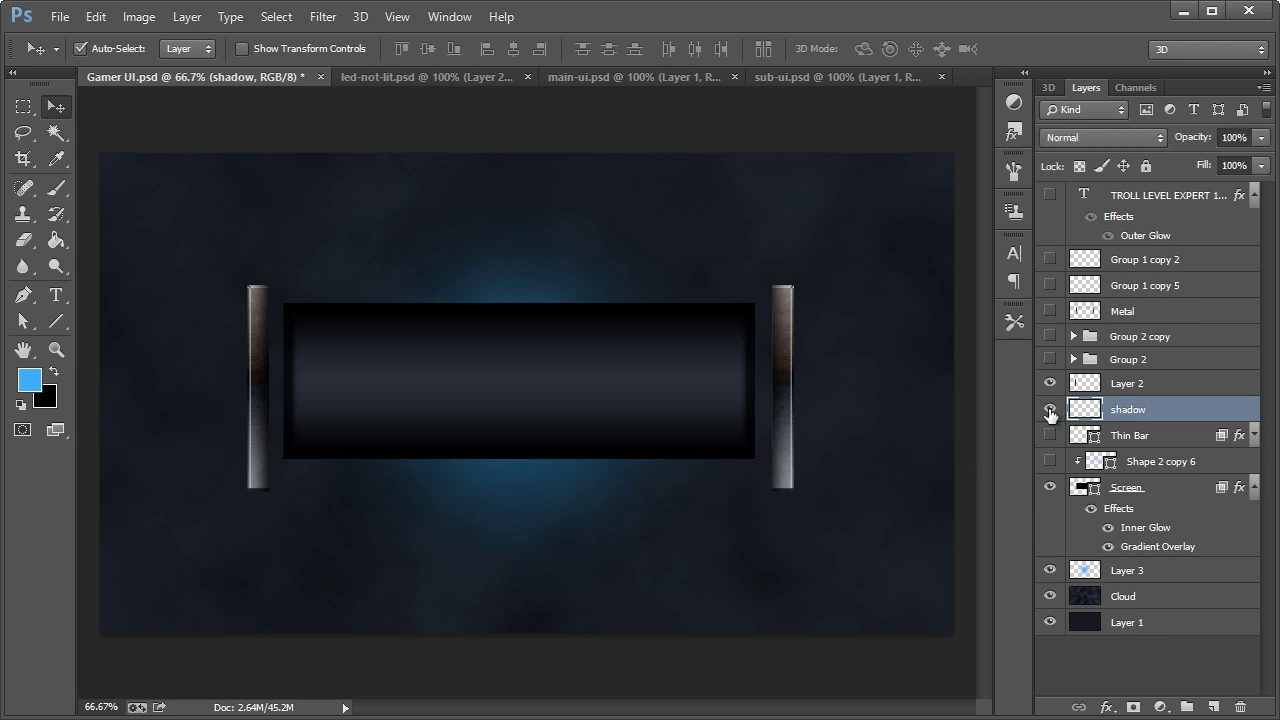
{"action": "left_click", "coordinate": [1049, 410]}
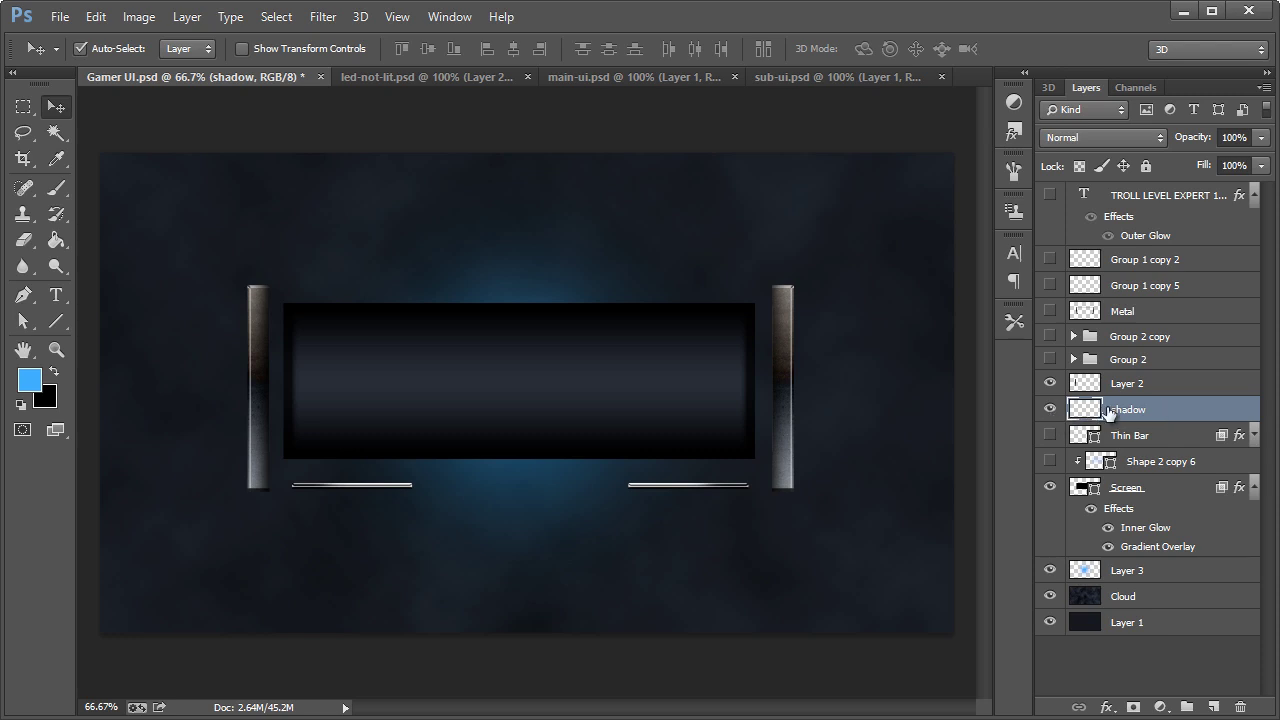
{"action": "key", "text": "ctrl+a"}
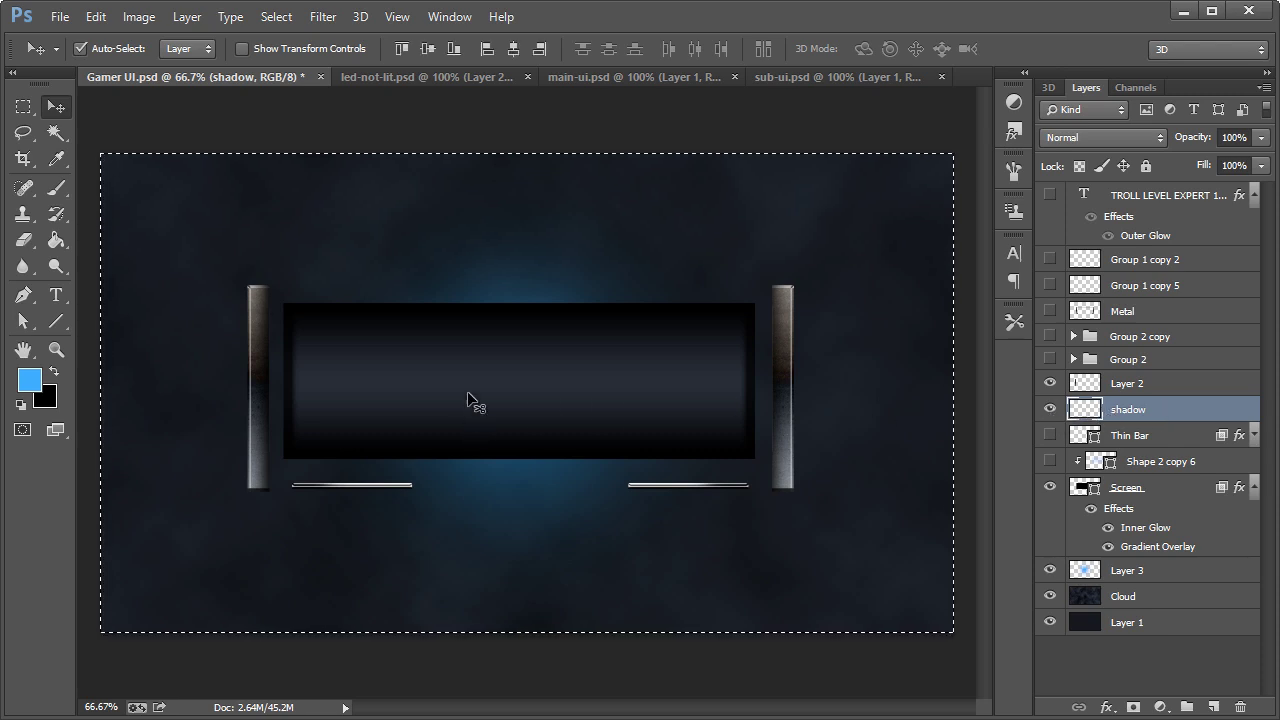
- Copy the bars and paste them into a new clipboard-sized document
{"action": "key", "text": "ctrl+c"}
{"action": "key", "text": "ctrl+n"}
{"action": "key", "text": "Return"}
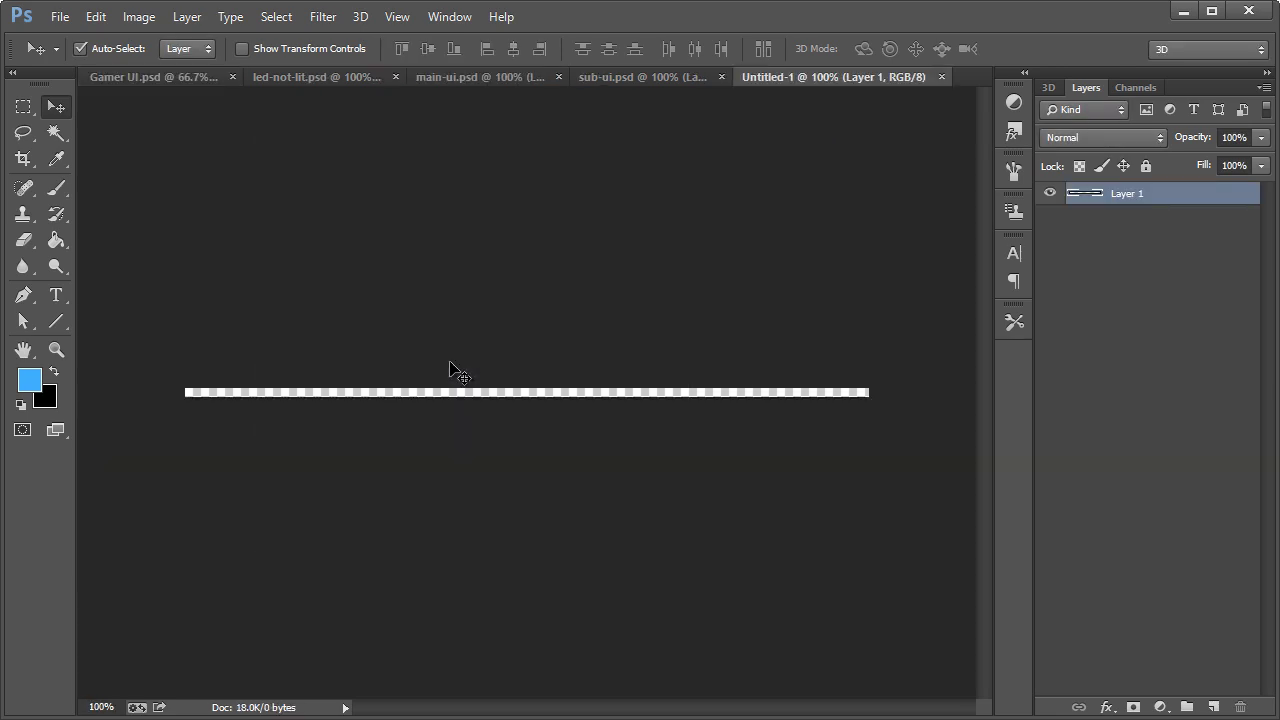
{"action": "key", "text": "ctrl+v"}
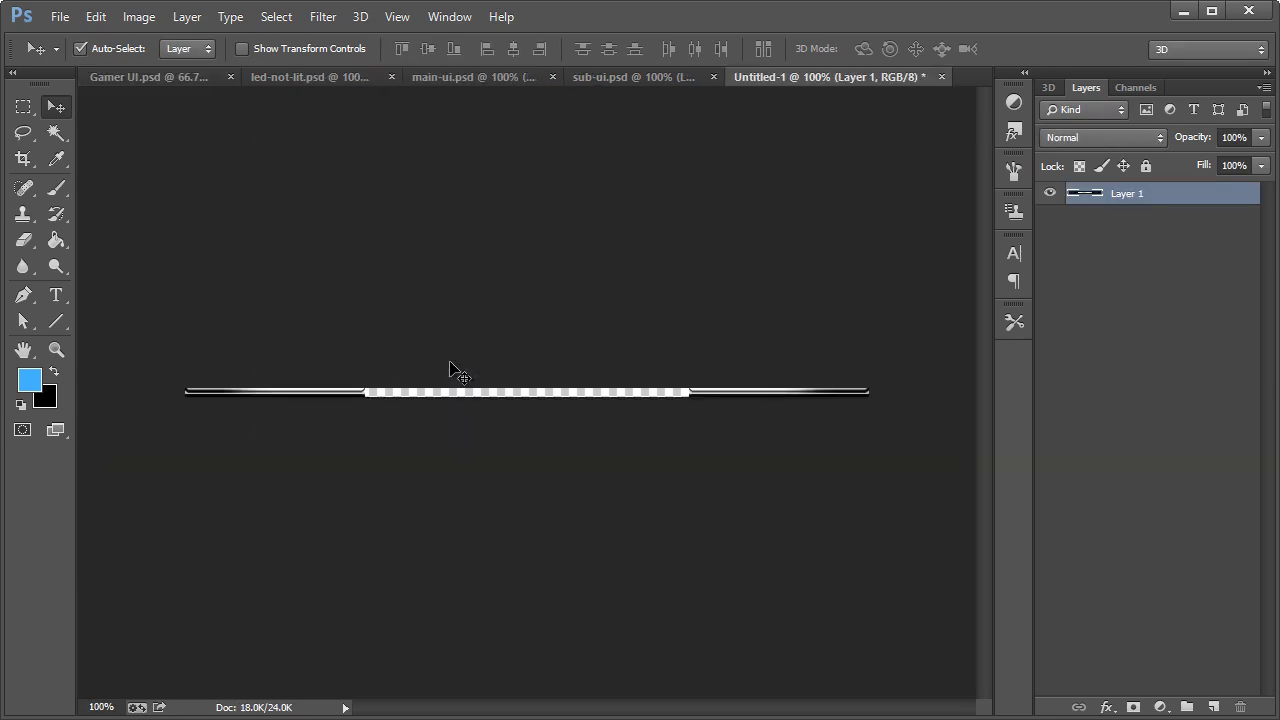
- Save the new document as thin-bar.psd and return to Gamer UI.psd
{"action": "key", "text": "ctrl+s"}
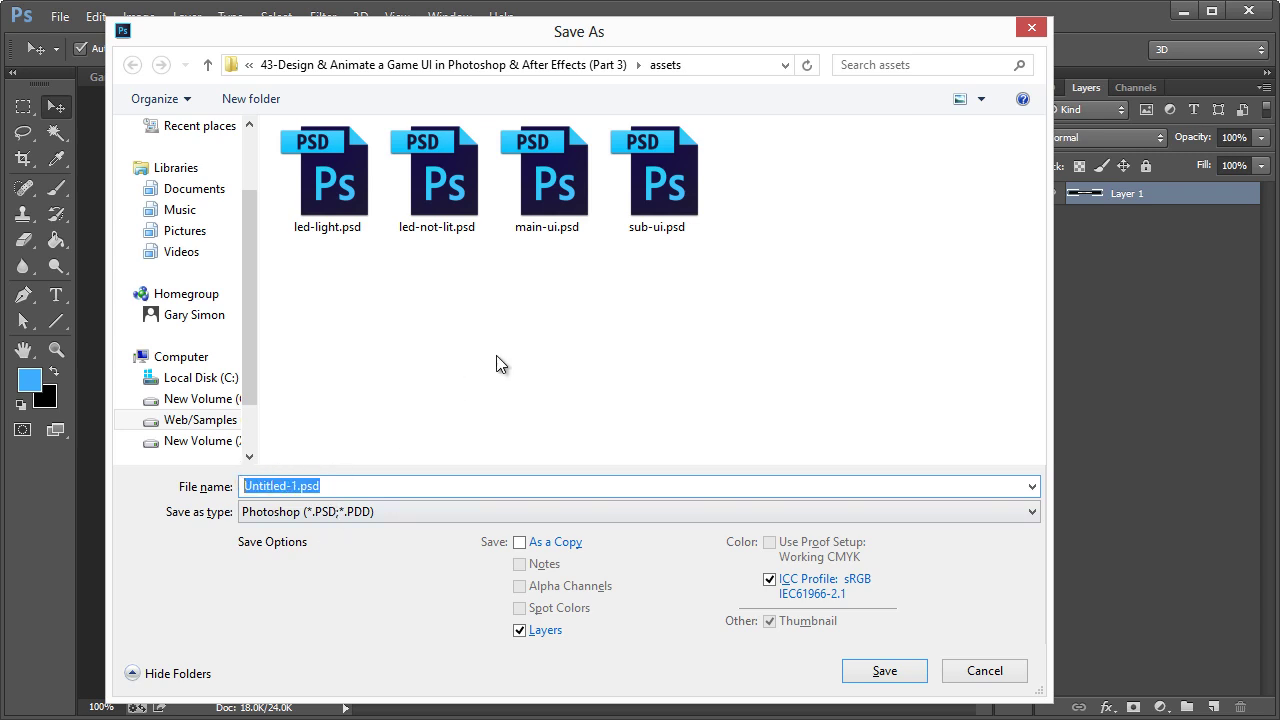
{"action": "type", "text": "thin-bar"}
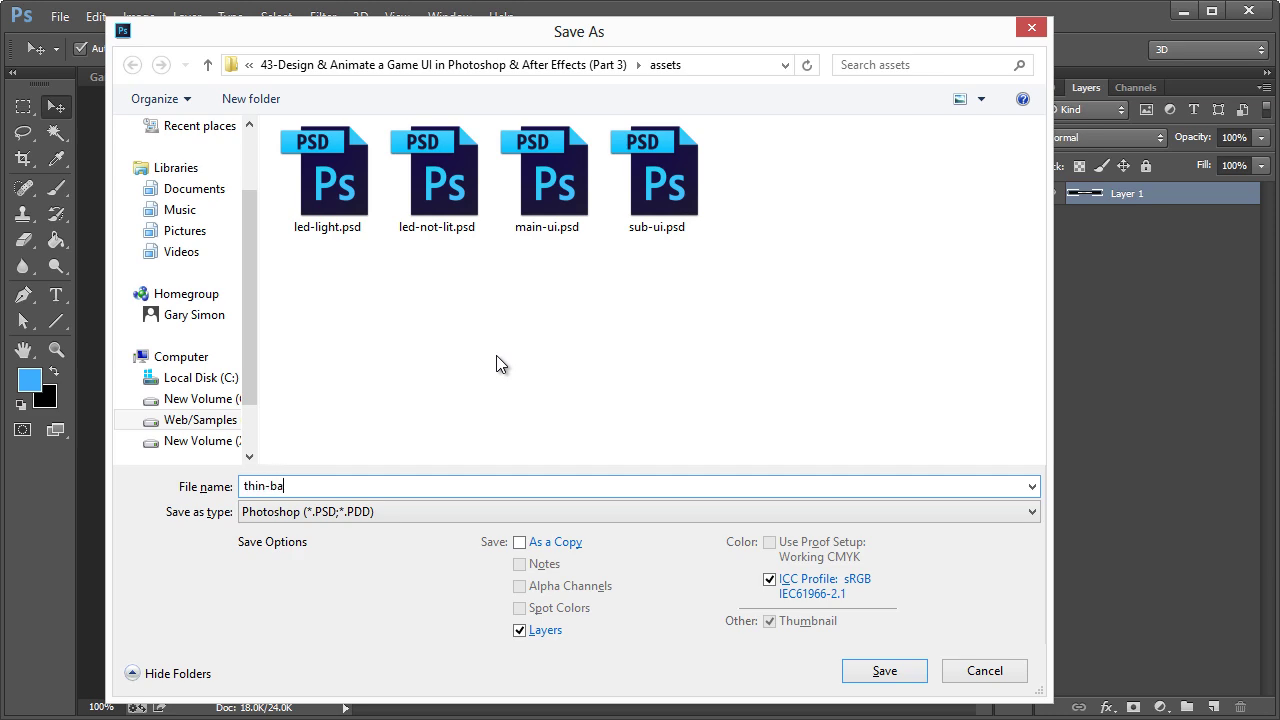
{"action": "key", "text": "Return"}
{"action": "left_click", "coordinate": [147, 76]}
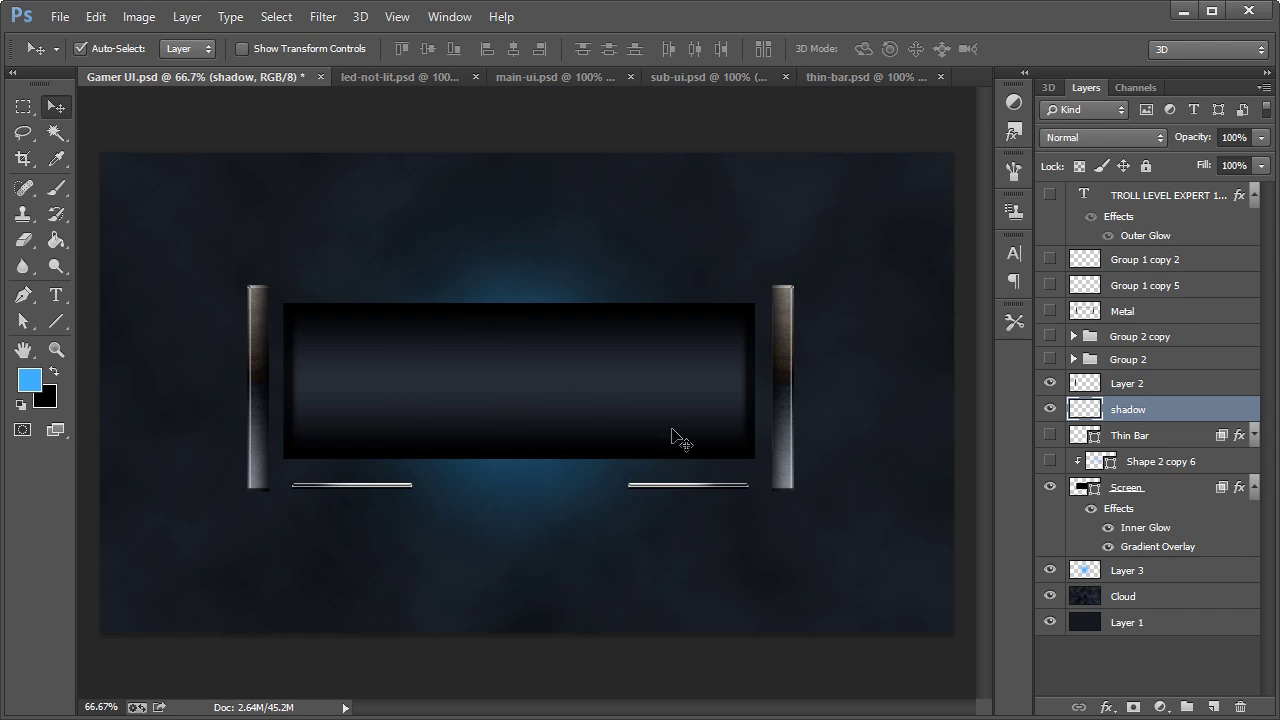
- Hide the Screen, Layer 2, shadow and Layer 3 layers, select Cloud, and select all
{"action": "left_click", "coordinate": [592, 377]}
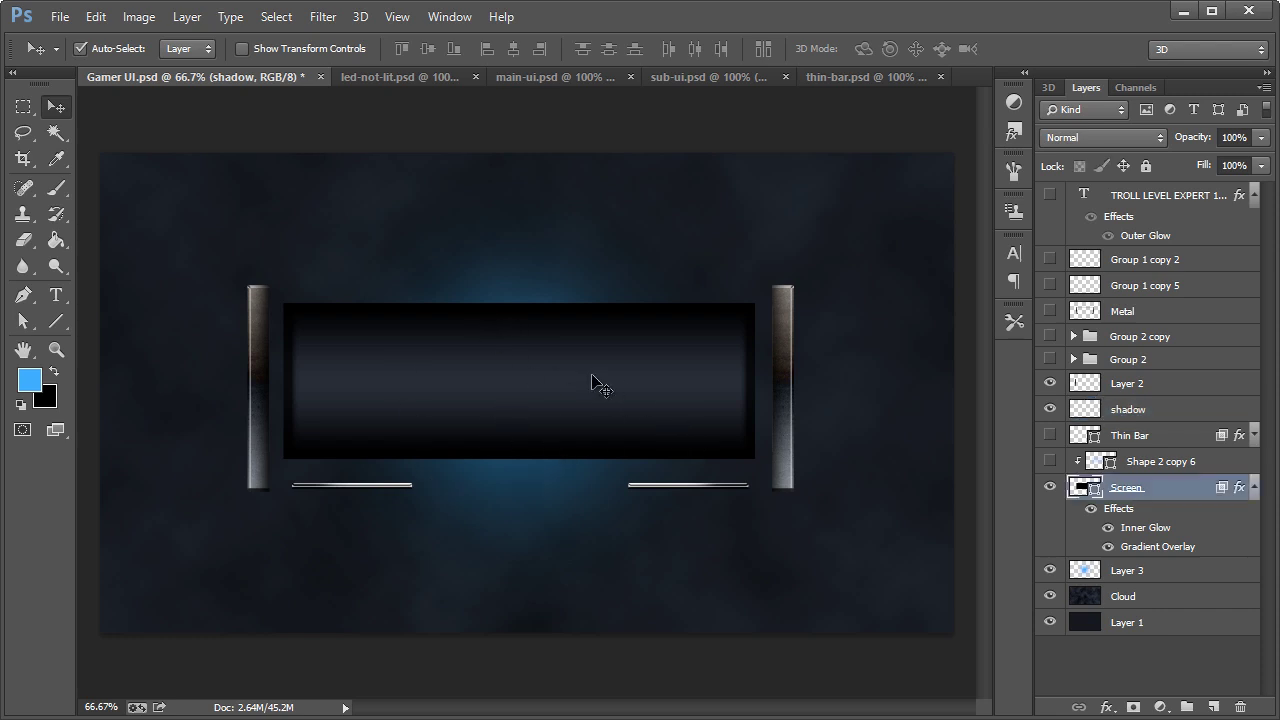
{"action": "left_click", "coordinate": [1050, 488]}
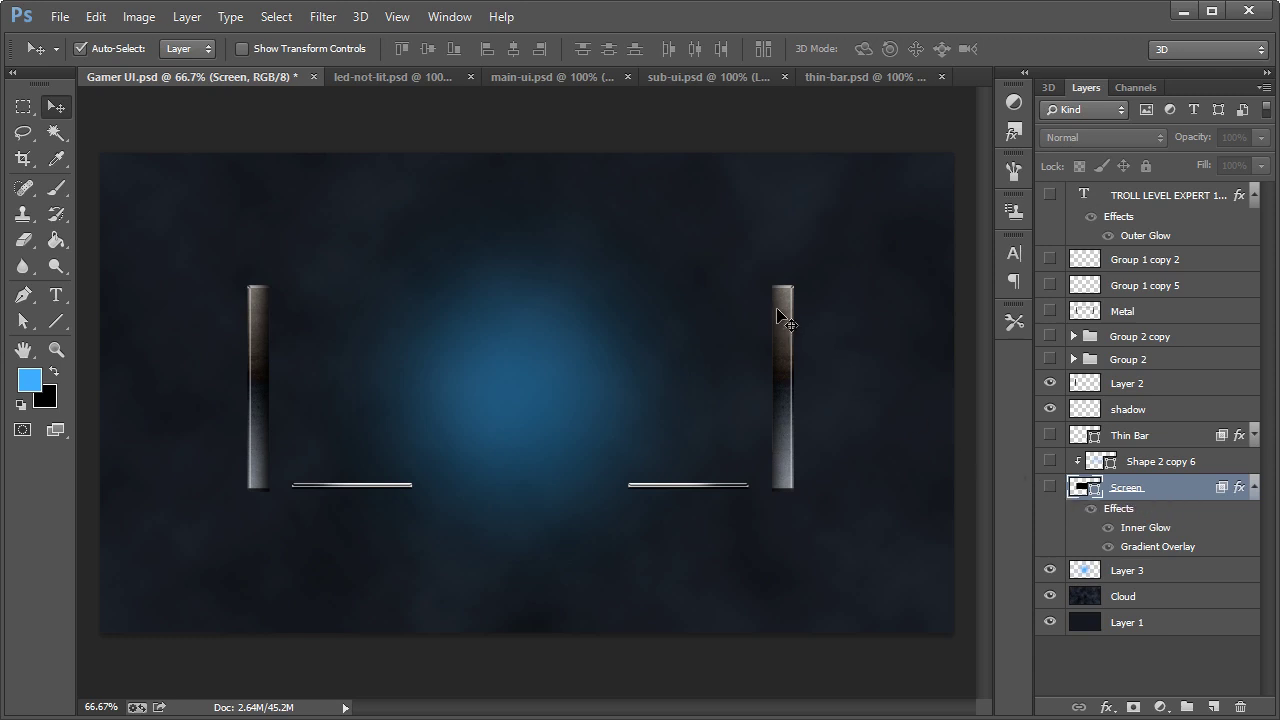
{"action": "left_click", "coordinate": [907, 436]}
{"action": "left_click", "coordinate": [1050, 383]}
{"action": "left_click", "coordinate": [1050, 409]}
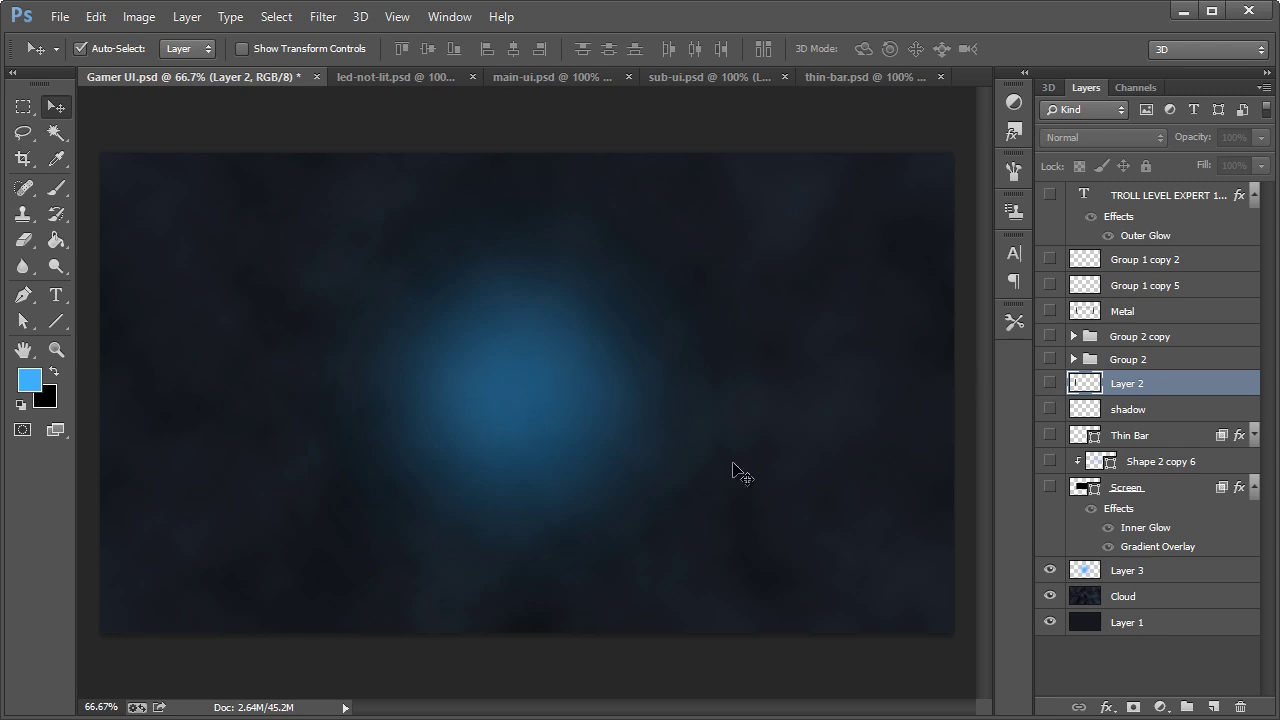
{"action": "left_click", "coordinate": [1049, 570]}
{"action": "left_click", "coordinate": [1165, 603]}
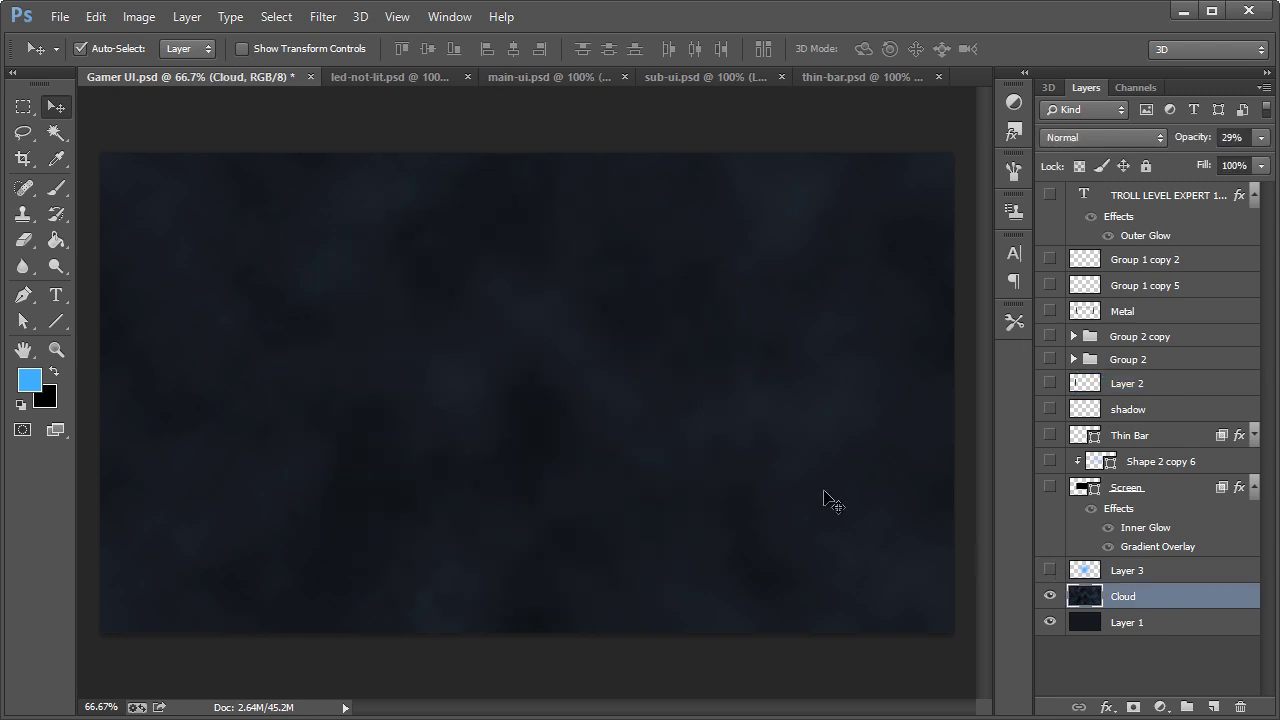
{"action": "key", "text": "ctrl+a"}
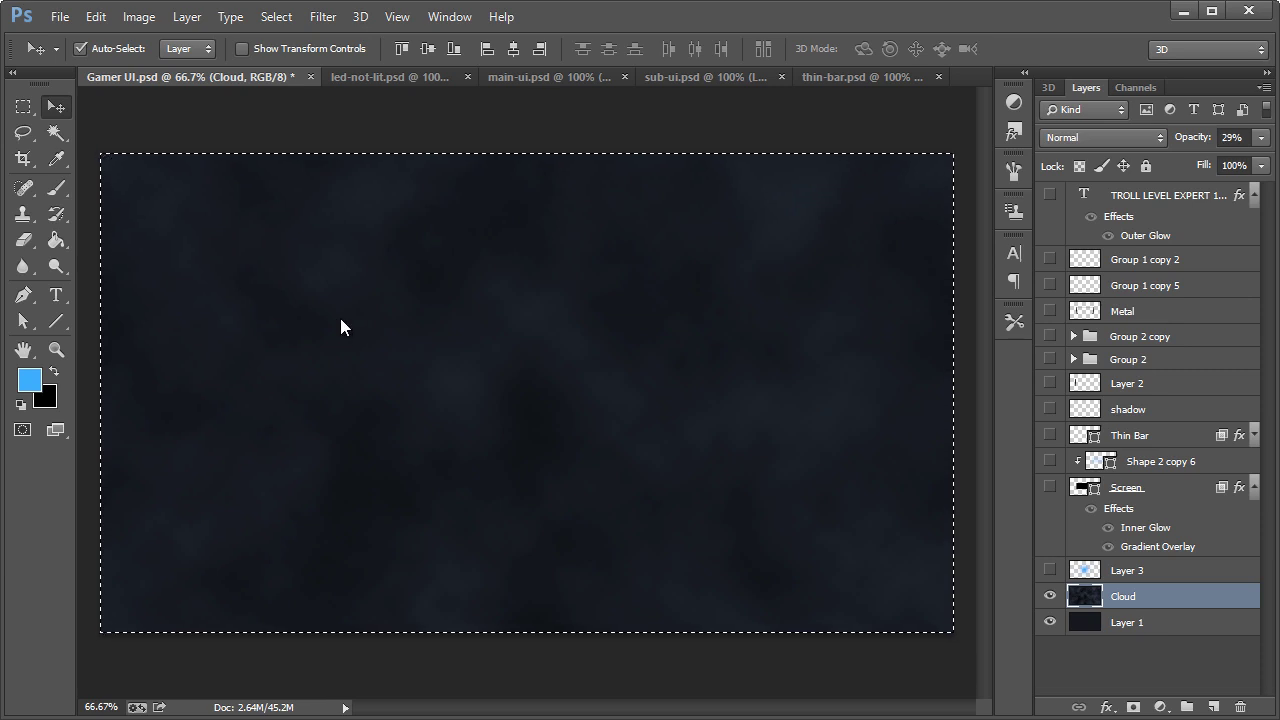
- Copy the visible cloud image merged into a new clipboard-sized document
{"action": "key", "text": "ctrl+n"}
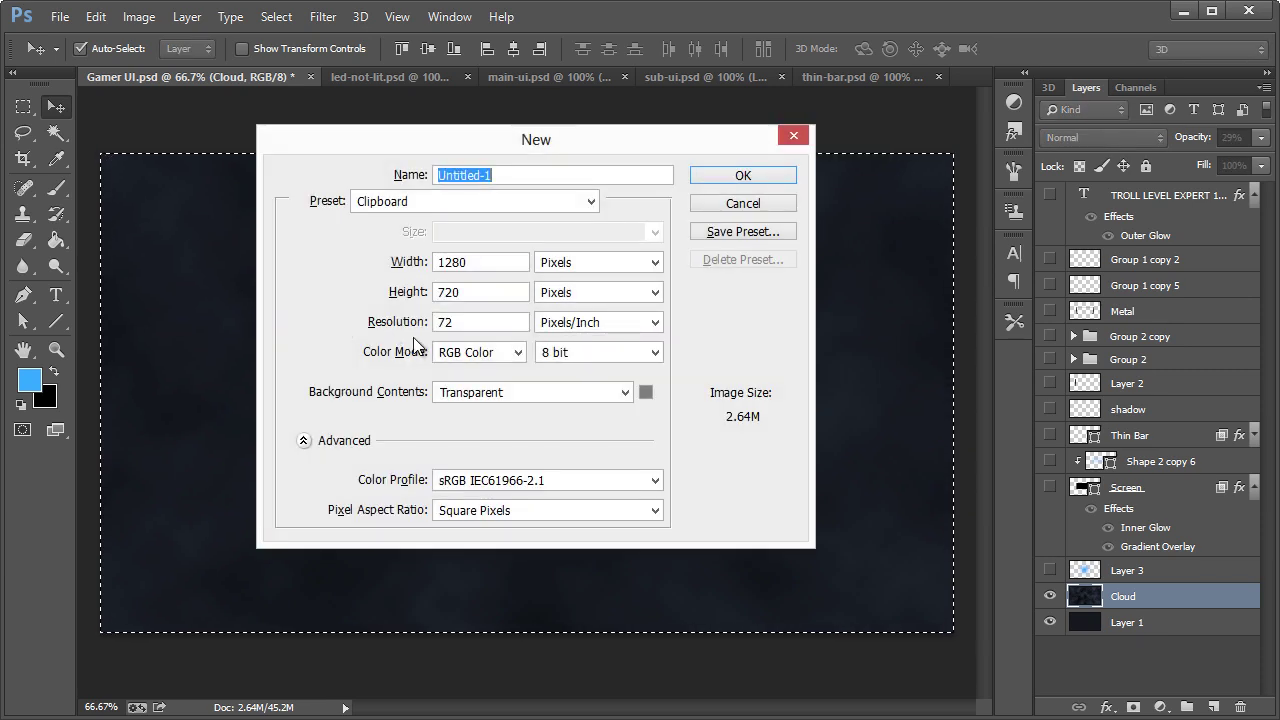
{"action": "left_click", "coordinate": [714, 206]}
{"action": "left_click", "coordinate": [94, 16]}
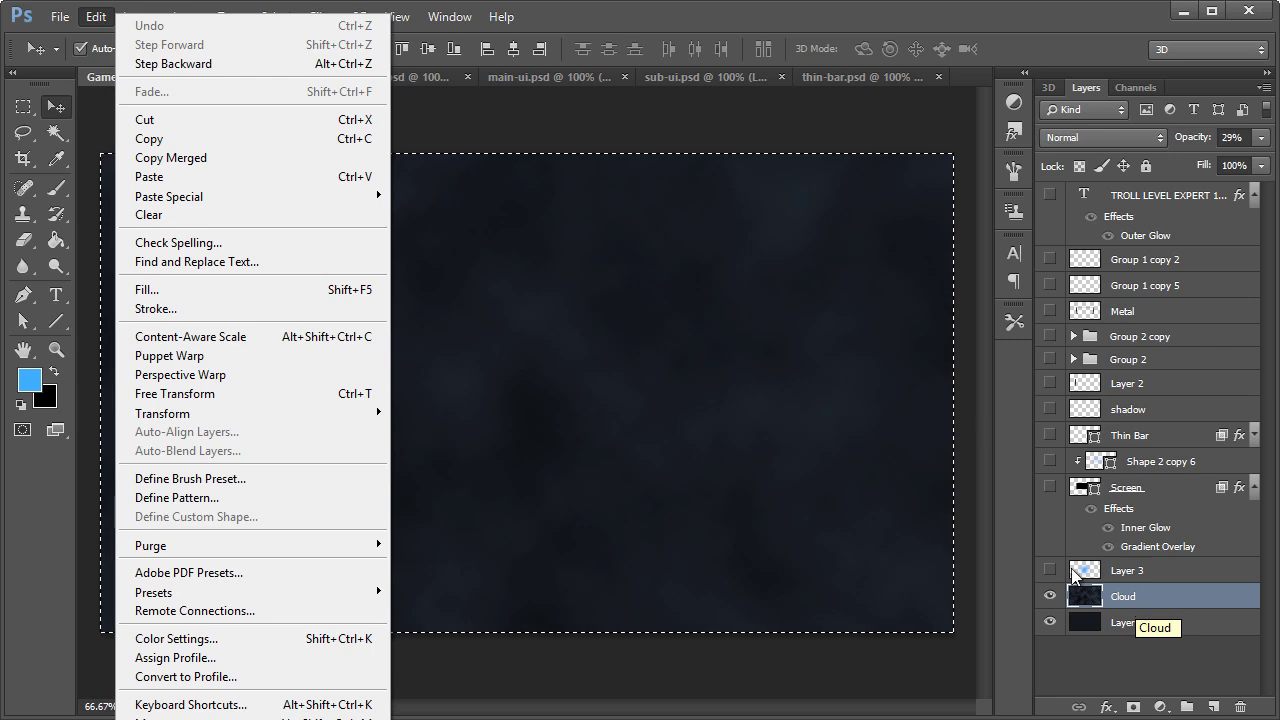
{"action": "left_click", "coordinate": [170, 160]}
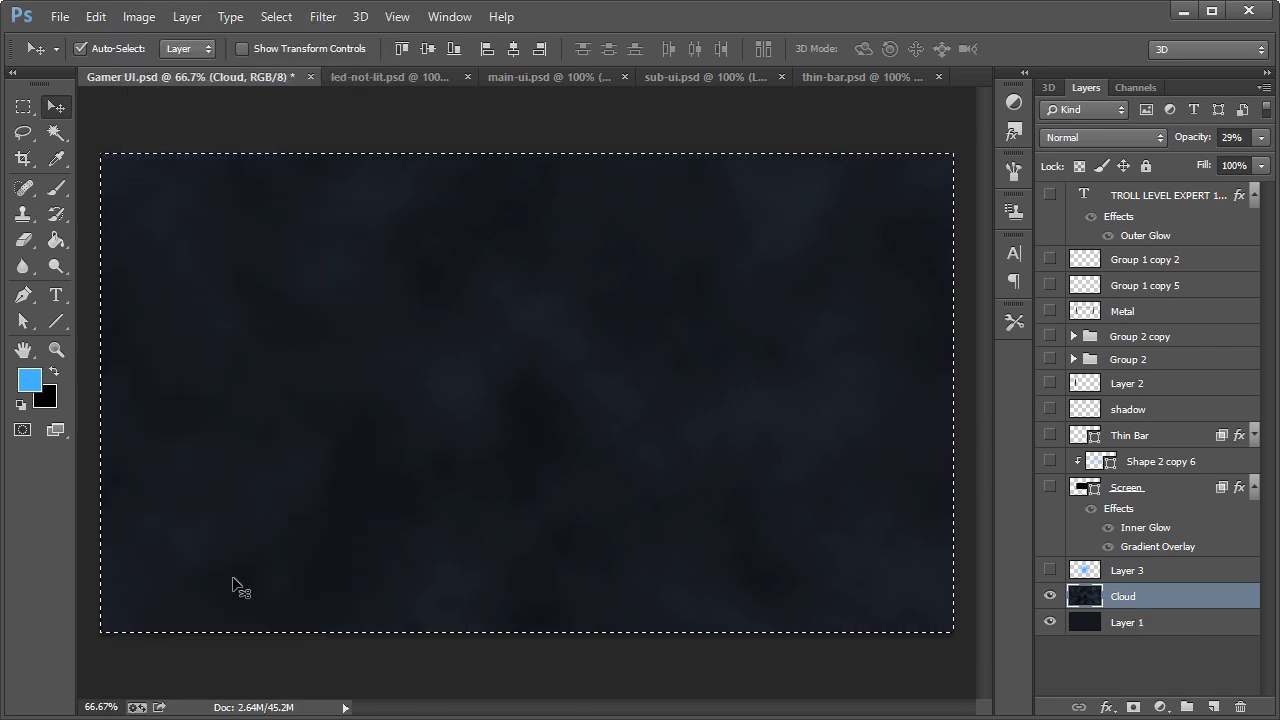
{"action": "left_click", "coordinate": [62, 17]}
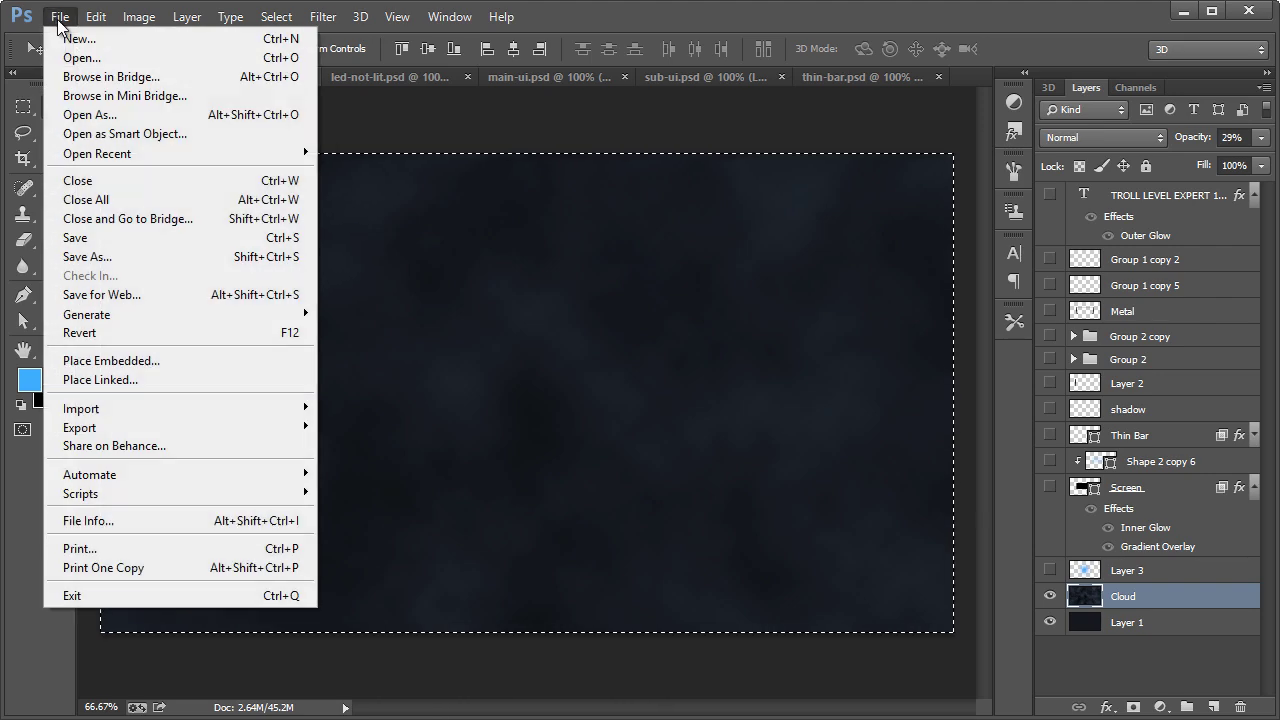
{"action": "left_click", "coordinate": [70, 40]}
{"action": "left_click", "coordinate": [739, 178]}
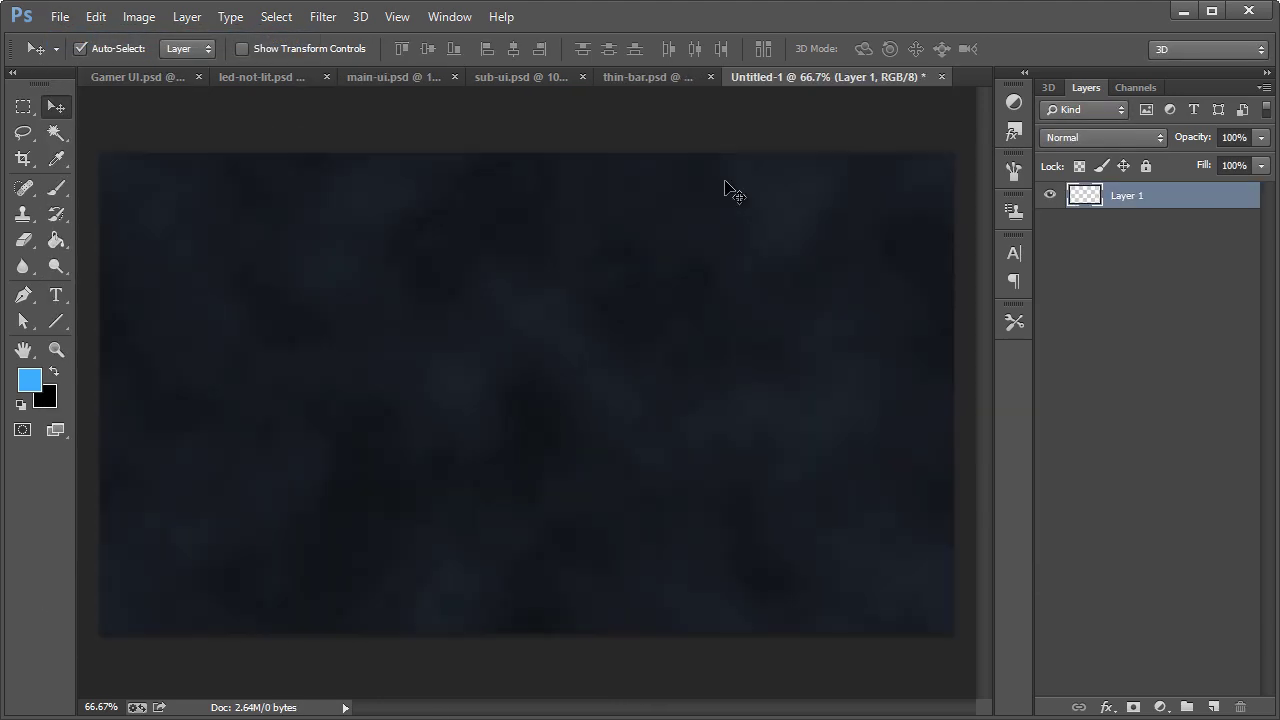
- Save the document as cloud.psd and return to Gamer UI.psd
{"action": "key", "text": "ctrl+s"}
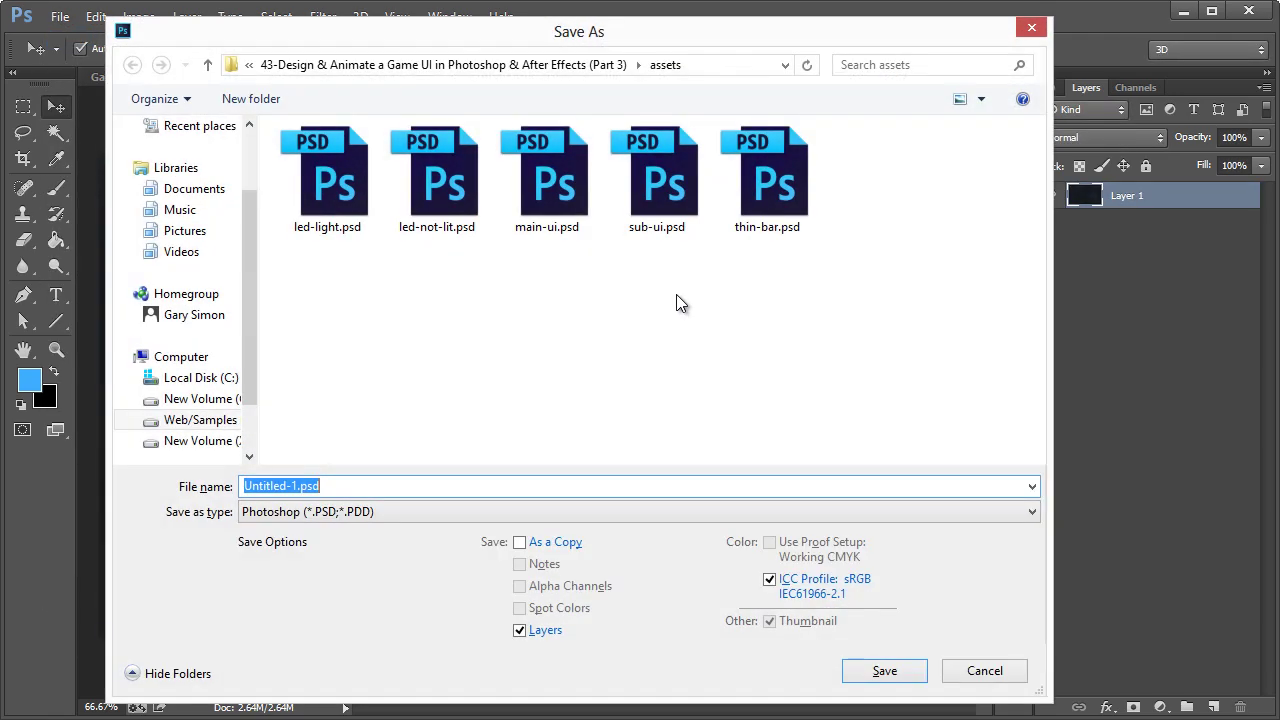
{"action": "type", "text": "cloud"}
{"action": "key", "text": "Return"}
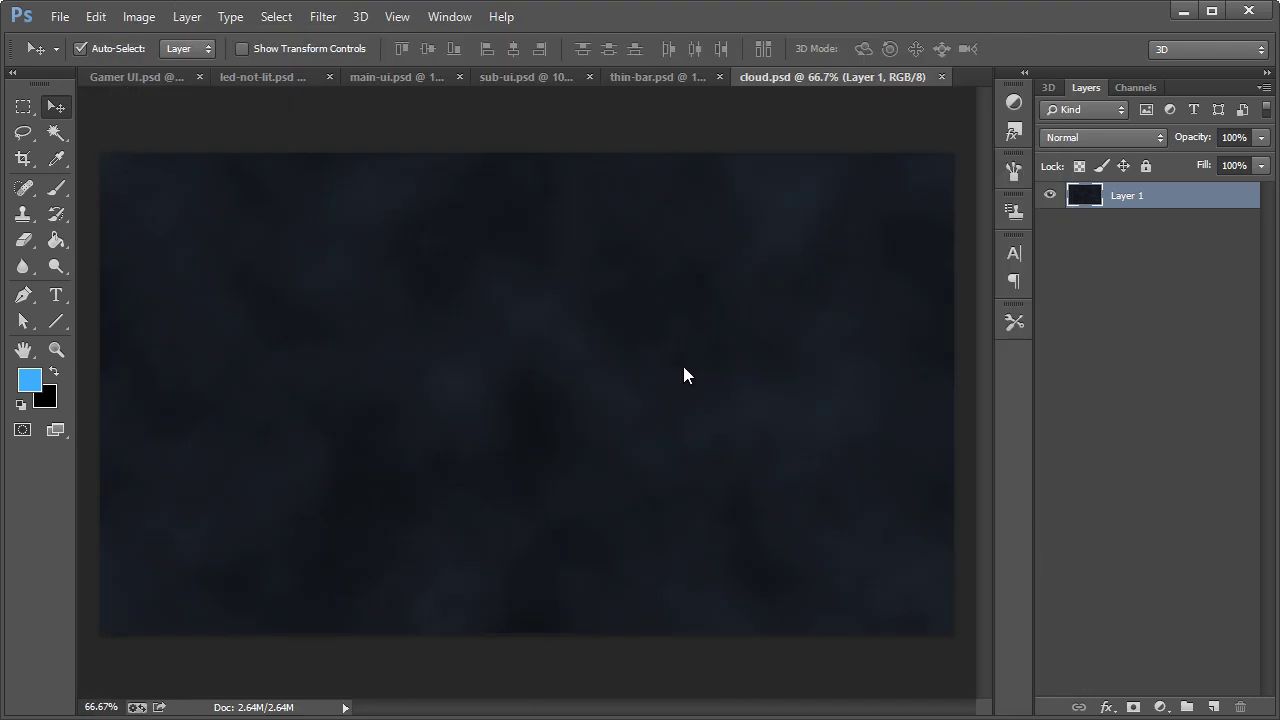
{"action": "left_click", "coordinate": [140, 72]}
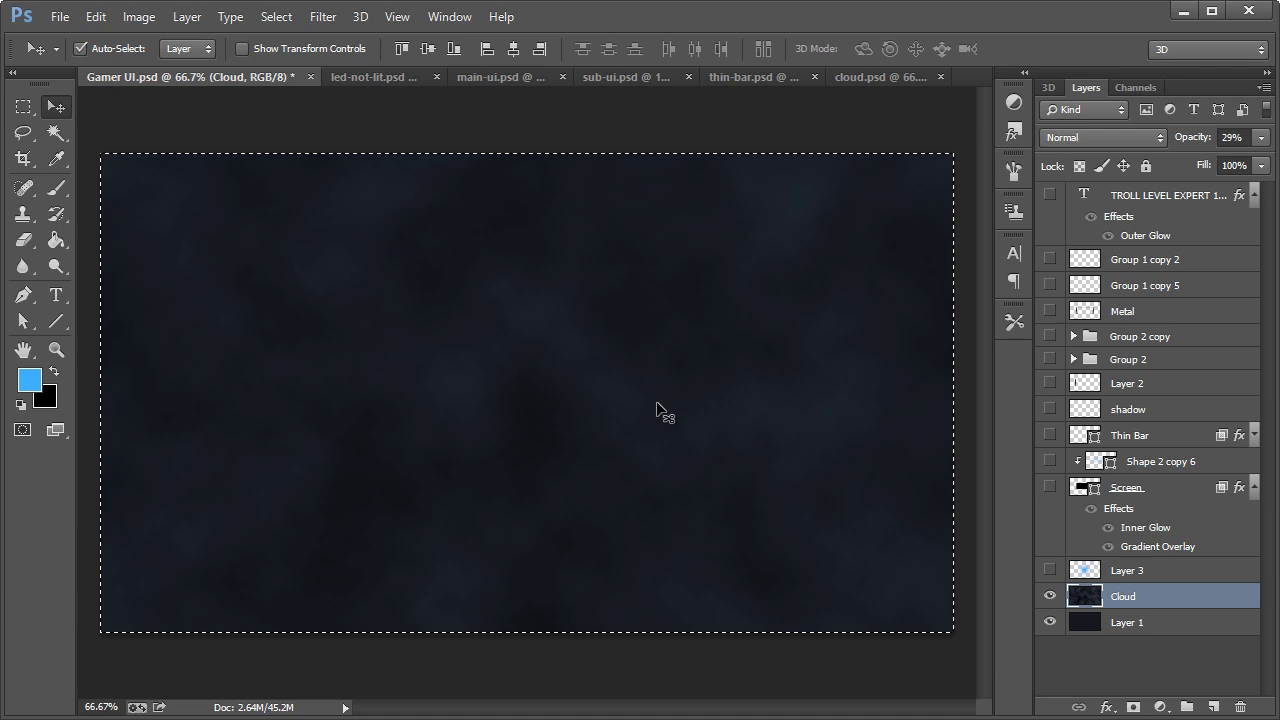
- Deselect, then show the TROLL LEVEL EXPERT text, metal frame and Group 2 glows
{"action": "key", "text": "ctrl+d"}
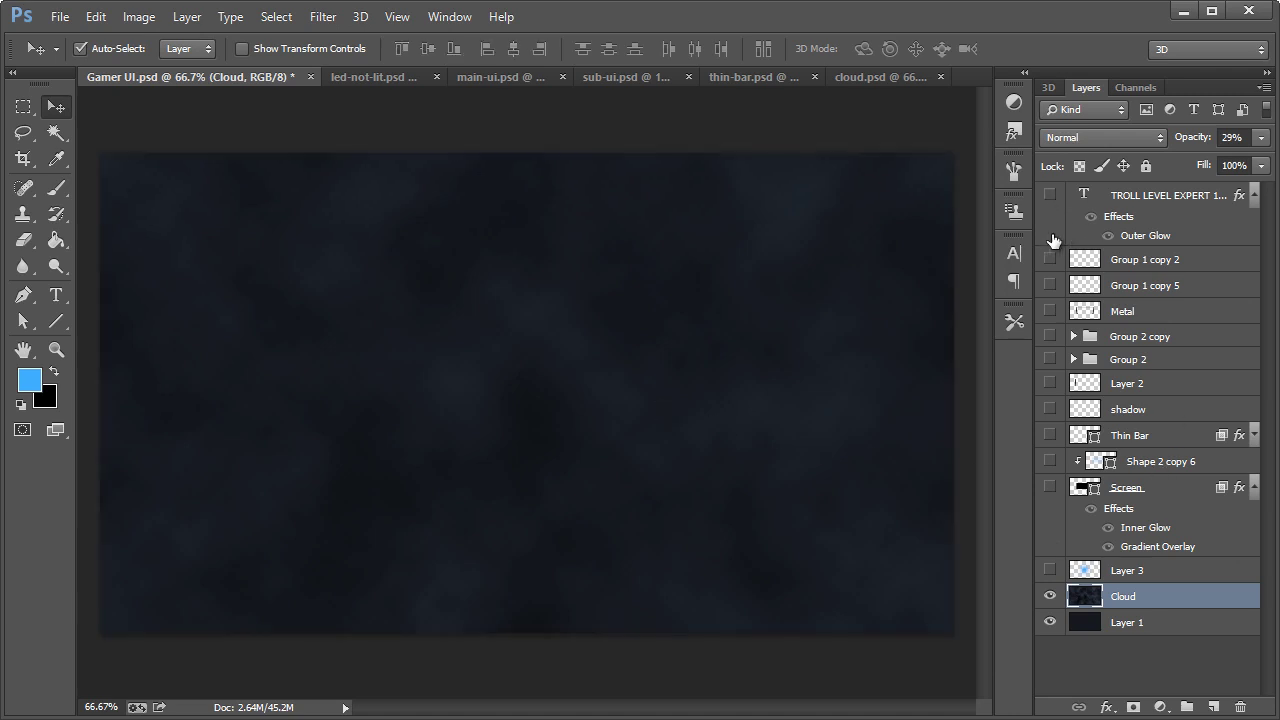
{"action": "left_click", "coordinate": [1050, 195]}
{"action": "left_click", "coordinate": [1050, 259]}
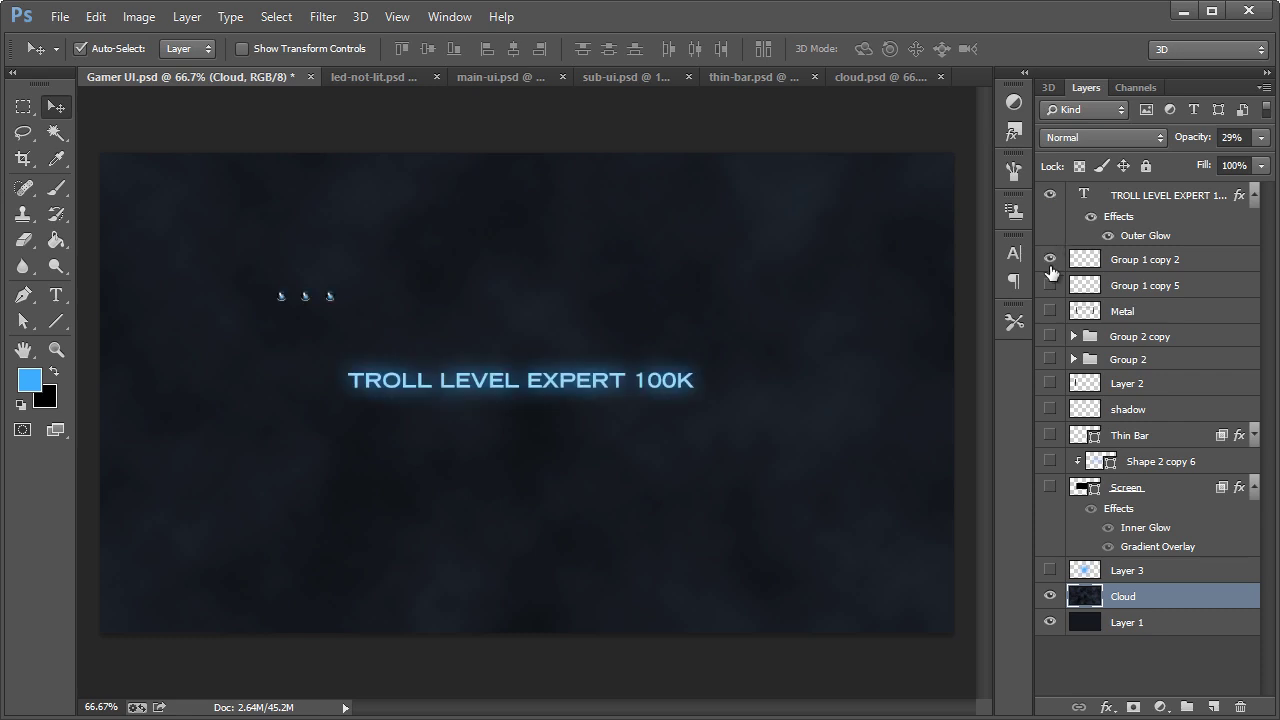
{"action": "left_click", "coordinate": [1050, 286]}
{"action": "left_click", "coordinate": [1050, 286]}
{"action": "left_click", "coordinate": [1050, 259]}
{"action": "left_click", "coordinate": [1050, 311]}
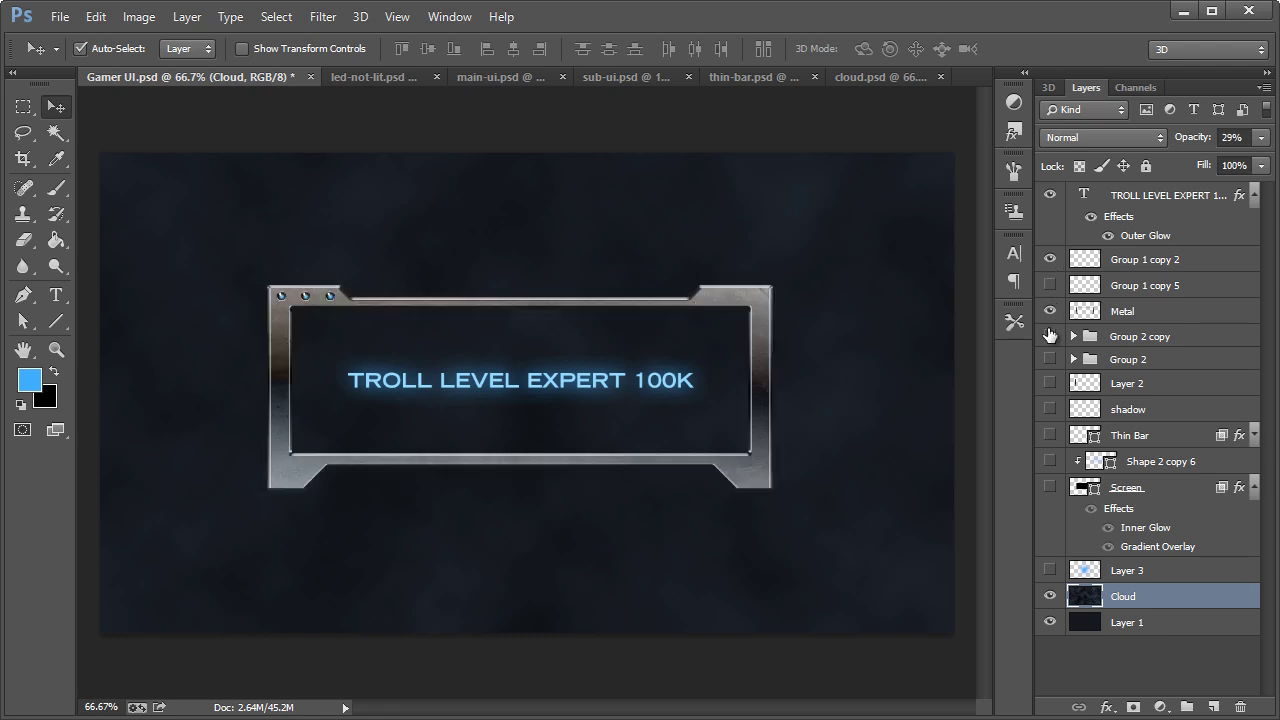
{"action": "left_click", "coordinate": [1050, 336]}
{"action": "left_click", "coordinate": [1050, 359]}
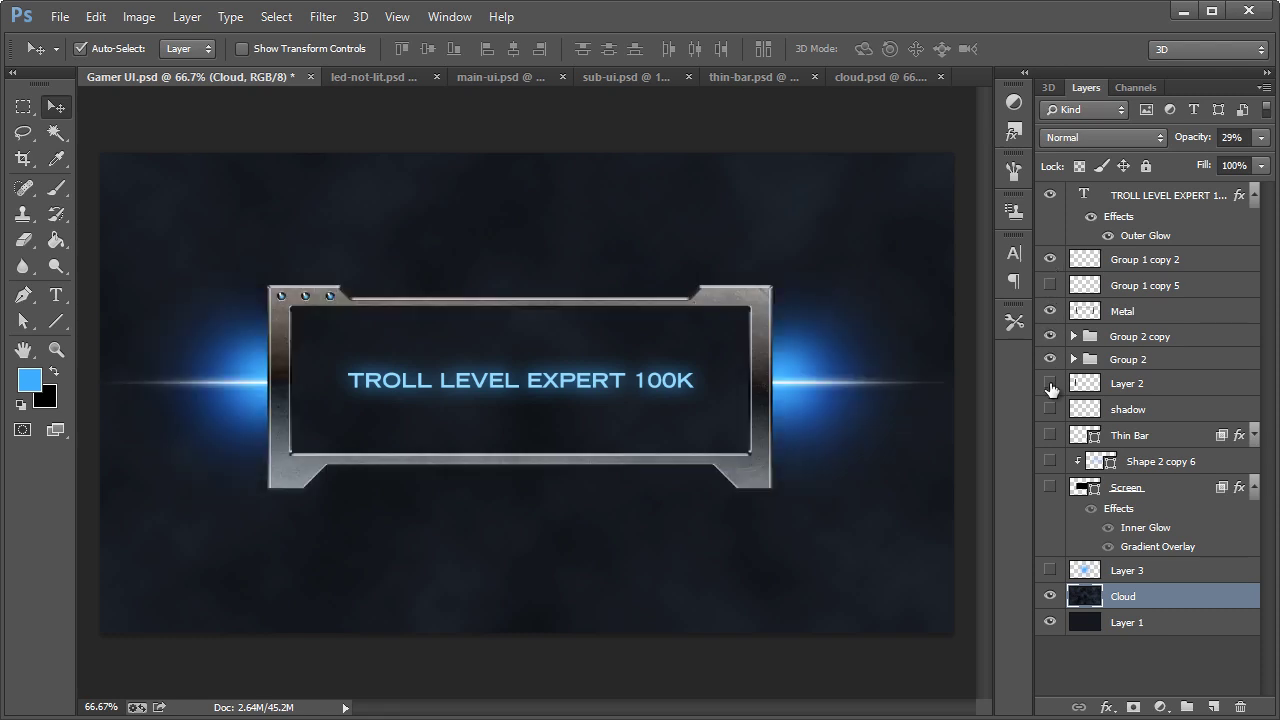
- Show the Layer 2 side bars, shadow, Thin Bar, Shape 2 copy 6 and Screen layers
{"action": "left_click", "coordinate": [1050, 383]}
{"action": "left_click", "coordinate": [1050, 409]}
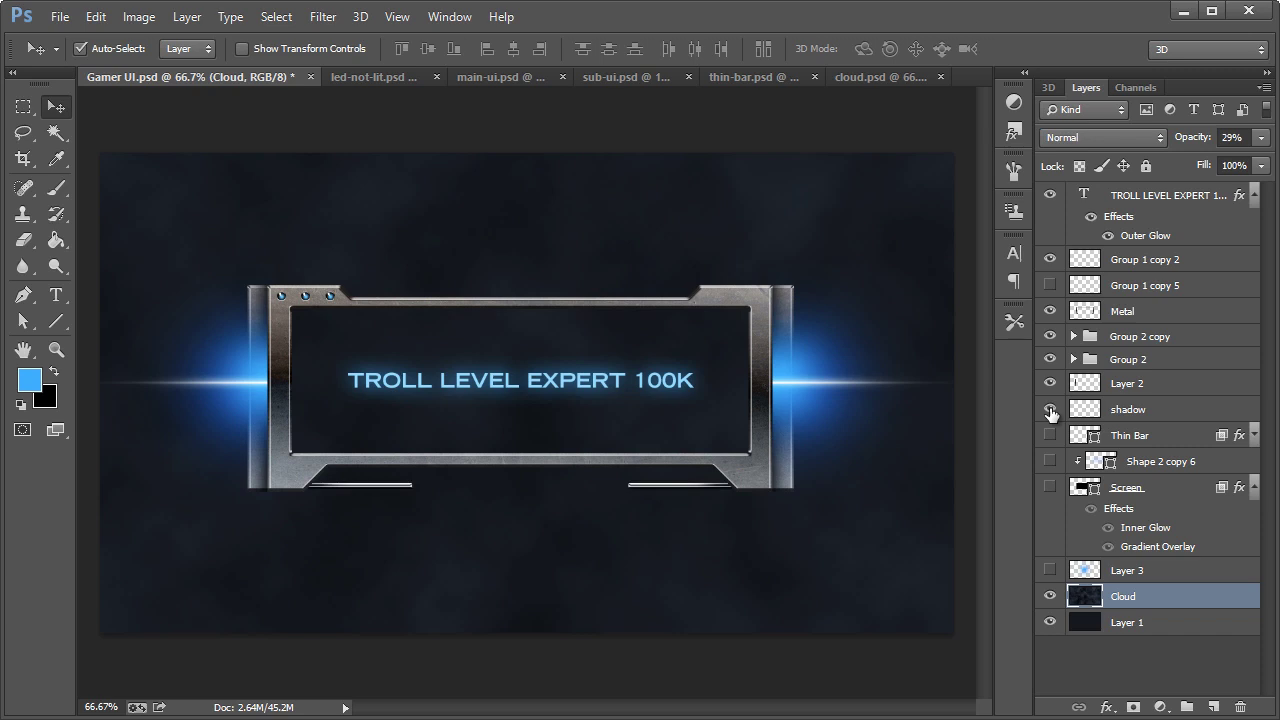
{"action": "left_click", "coordinate": [1050, 435]}
{"action": "left_click", "coordinate": [1050, 461]}
{"action": "left_click", "coordinate": [1050, 487]}
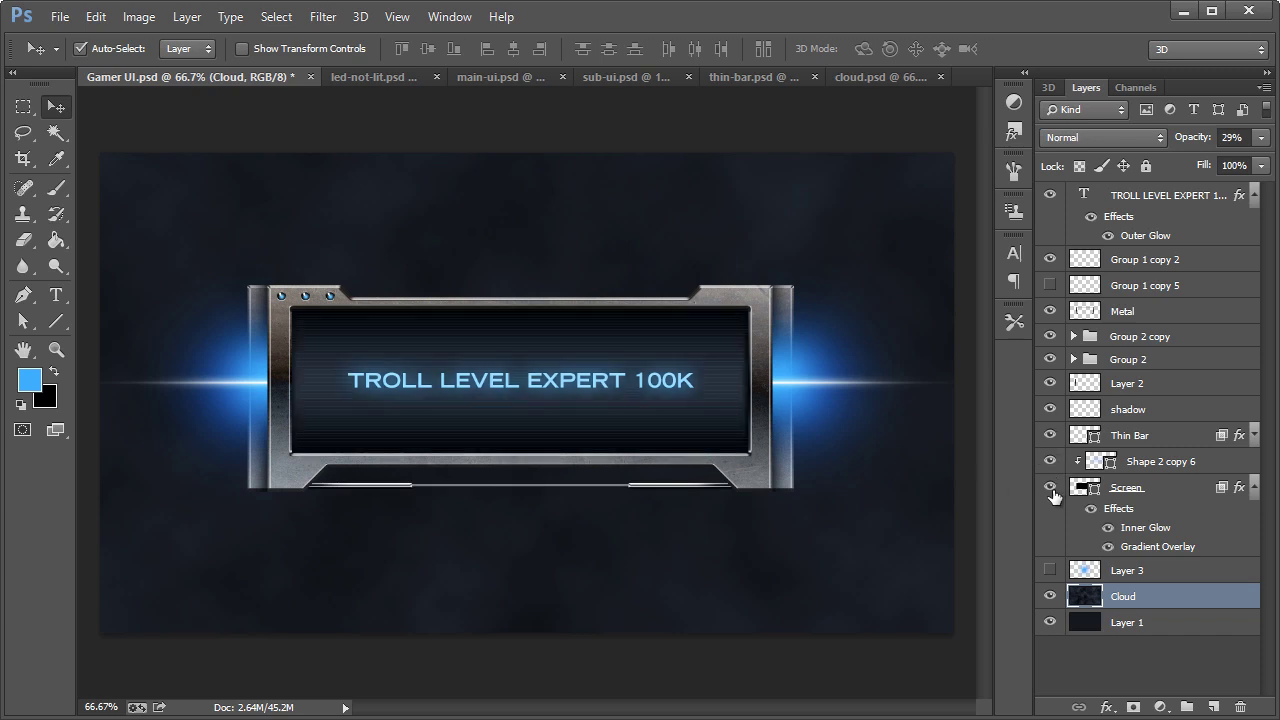
{"action": "left_click", "coordinate": [1050, 487]}
{"action": "left_click", "coordinate": [1050, 487]}
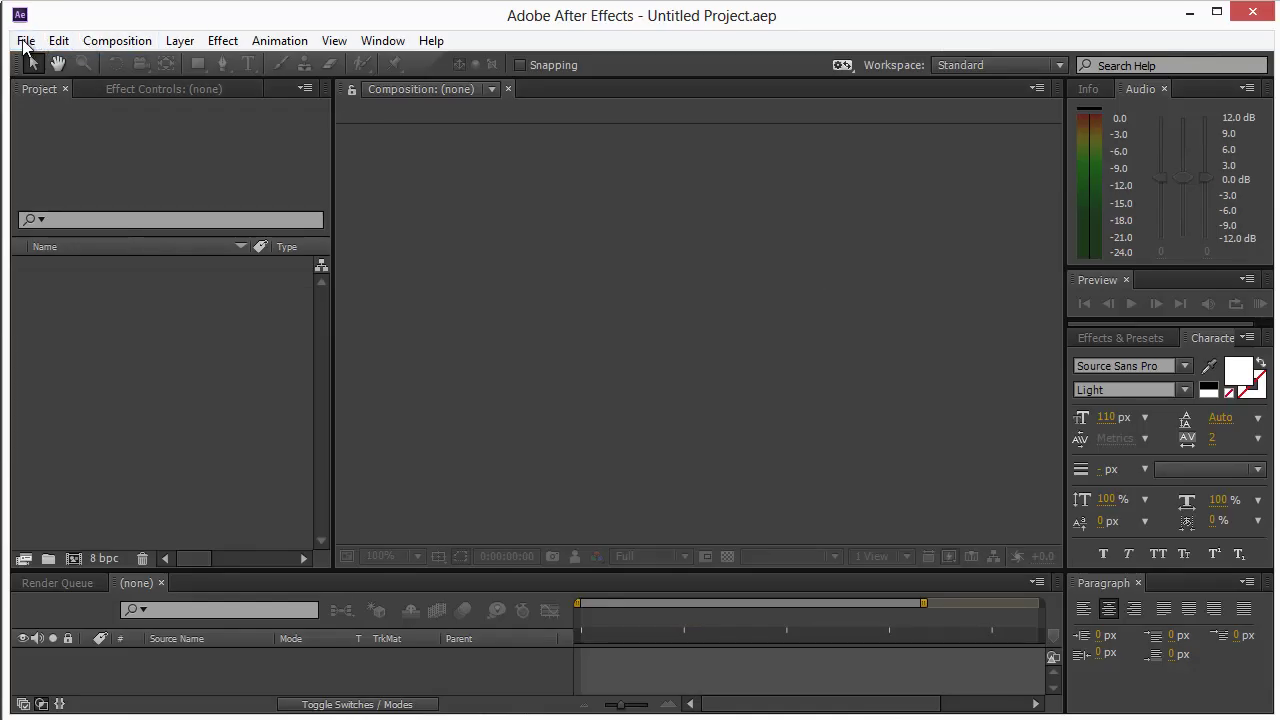
- In After Effects, start a new composition from the Composition menu
{"action": "left_click", "coordinate": [25, 41]}
{"action": "mouse_move", "coordinate": [50, 67]}
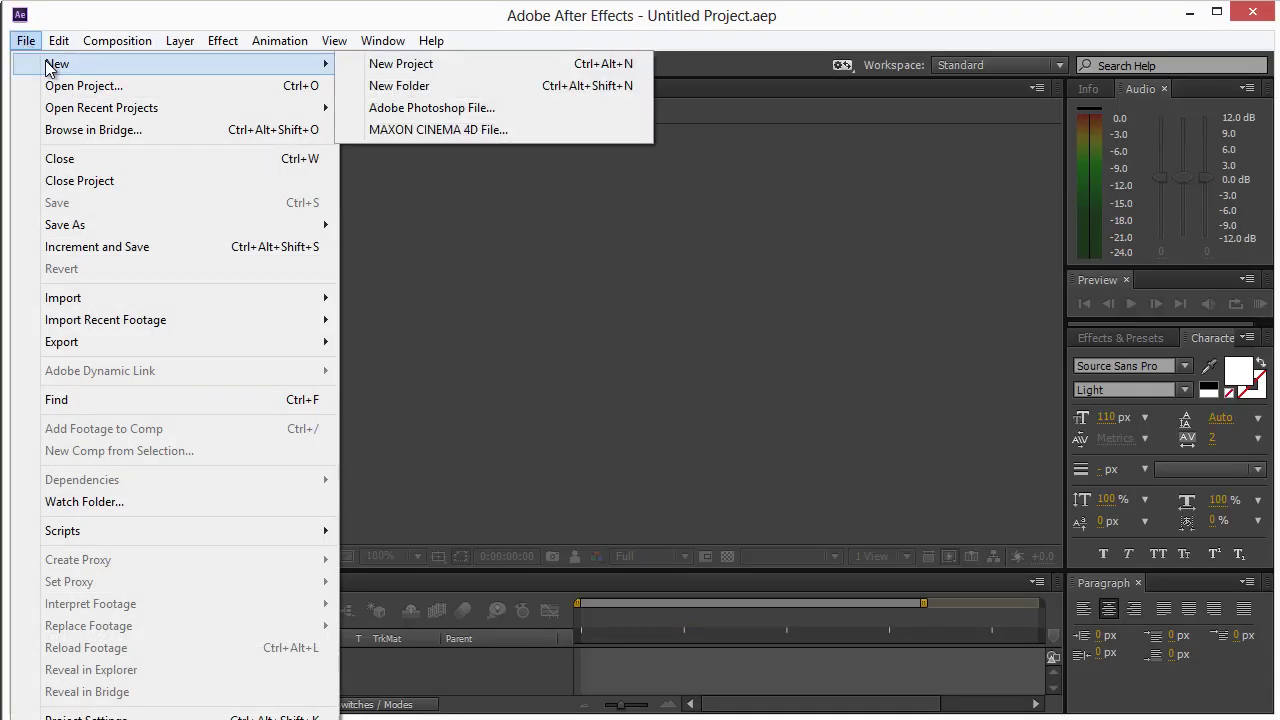
{"action": "left_click", "coordinate": [126, 41]}
{"action": "left_click", "coordinate": [120, 41]}
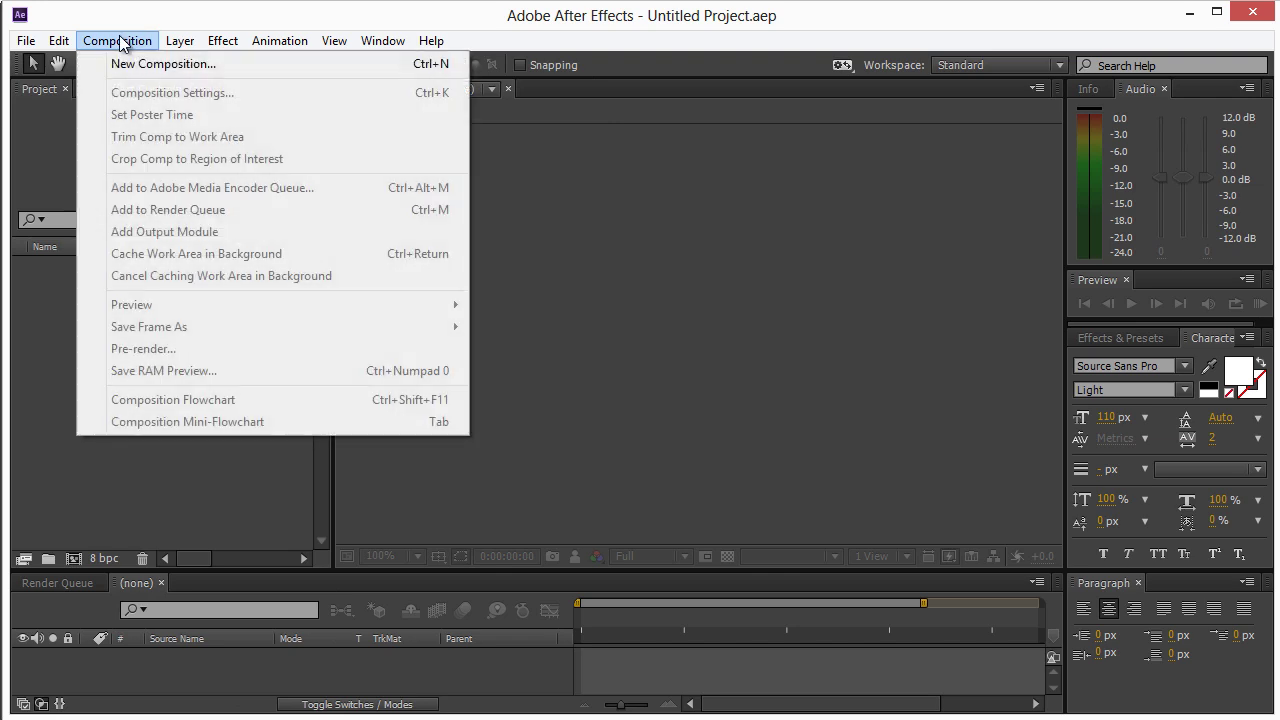
{"action": "left_click", "coordinate": [124, 64]}
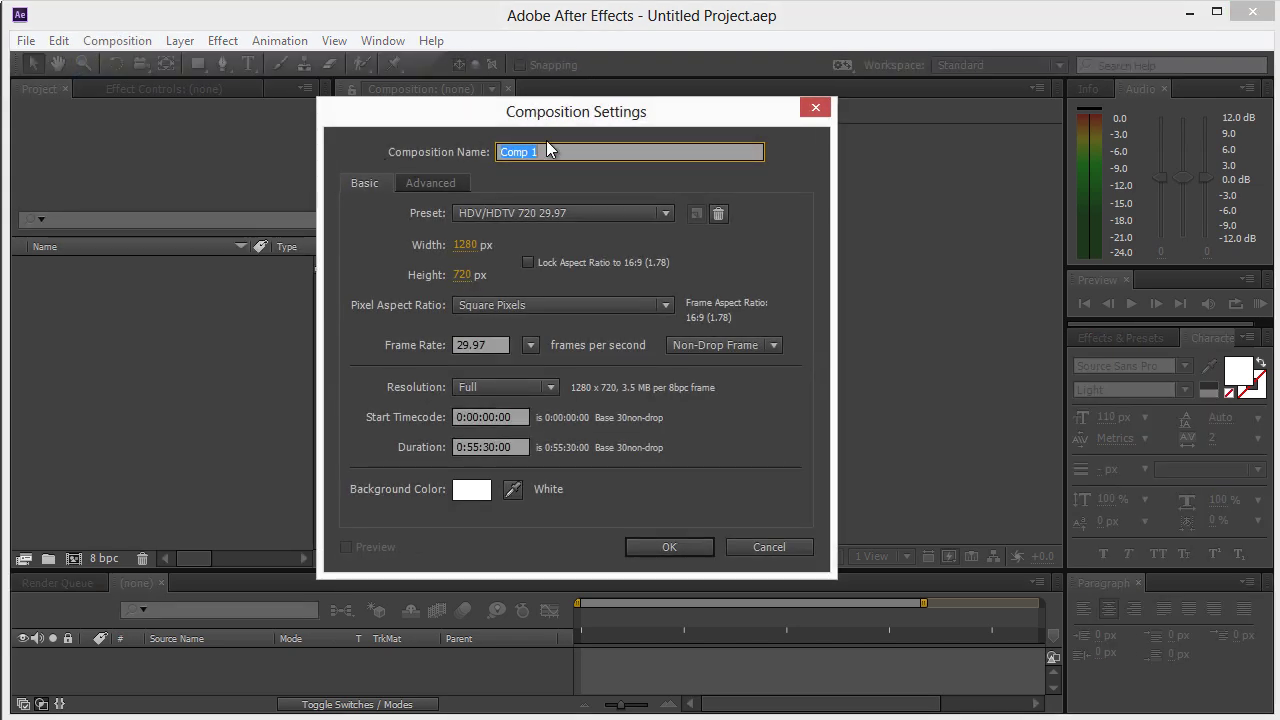
- Name the composition 'Gamer UI' with duration 0:00:01:00 and a Dark Gray background
{"action": "type", "text": "Gamer UI"}
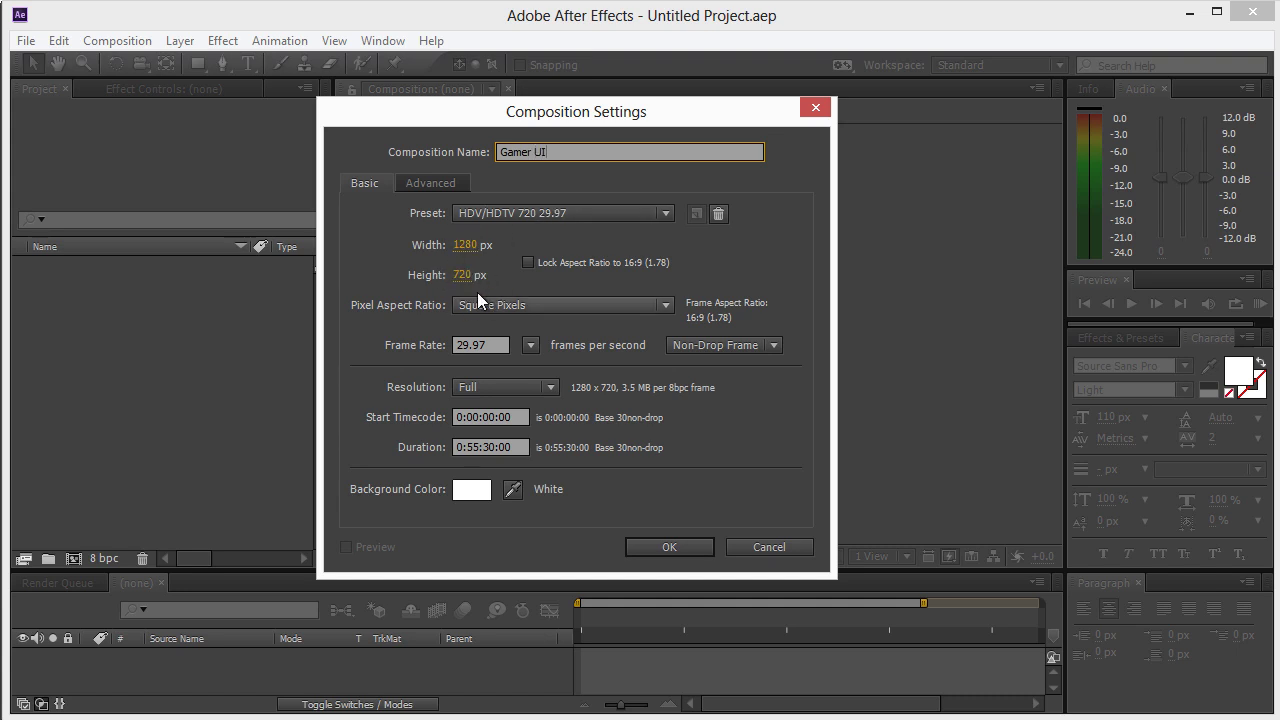
{"action": "double_click", "coordinate": [477, 449]}
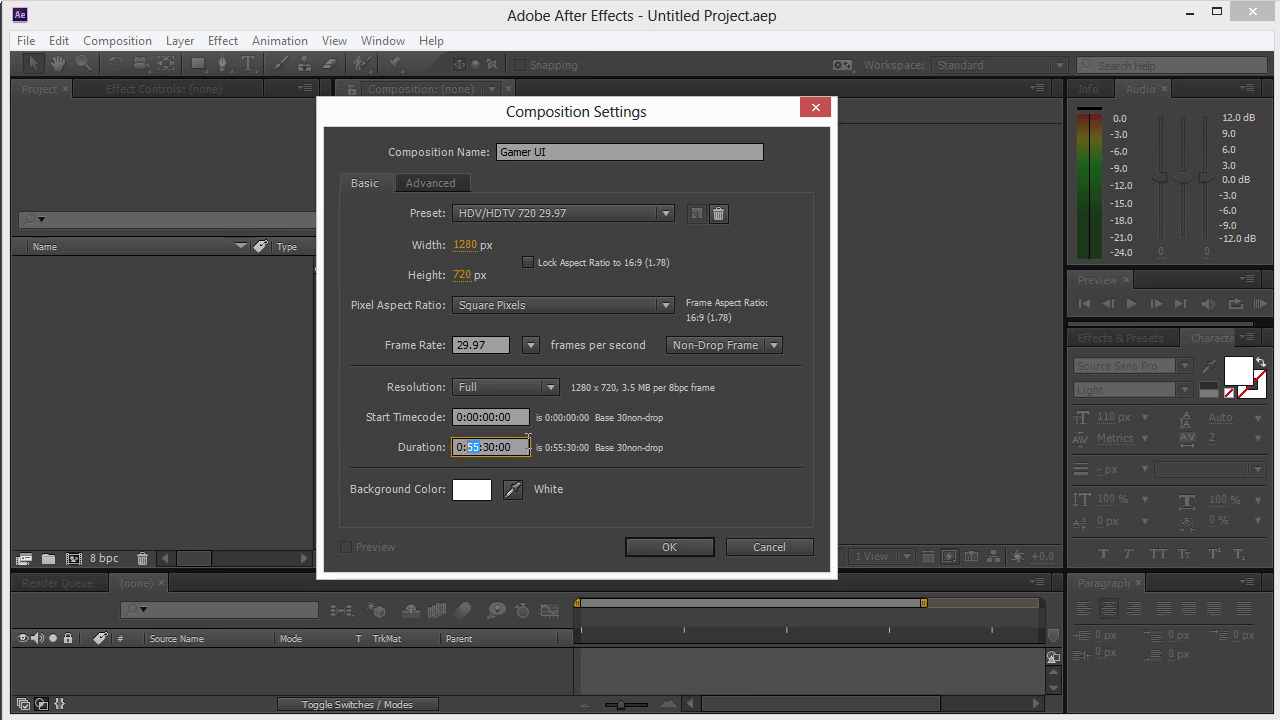
{"action": "type", "text": "00:"}
{"action": "type", "text": "1"}
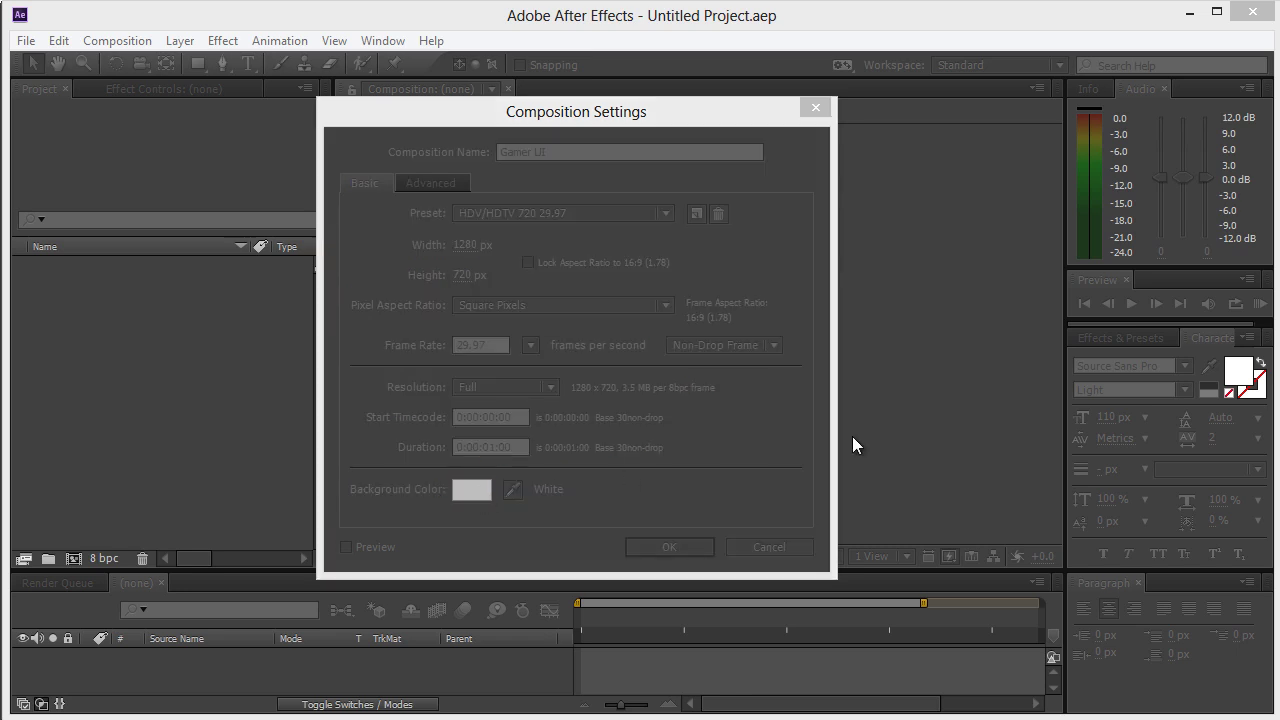
{"action": "left_click_drag", "start_coordinate": [655, 495], "coordinate": [615, 535]}
{"action": "left_click", "coordinate": [1047, 304]}
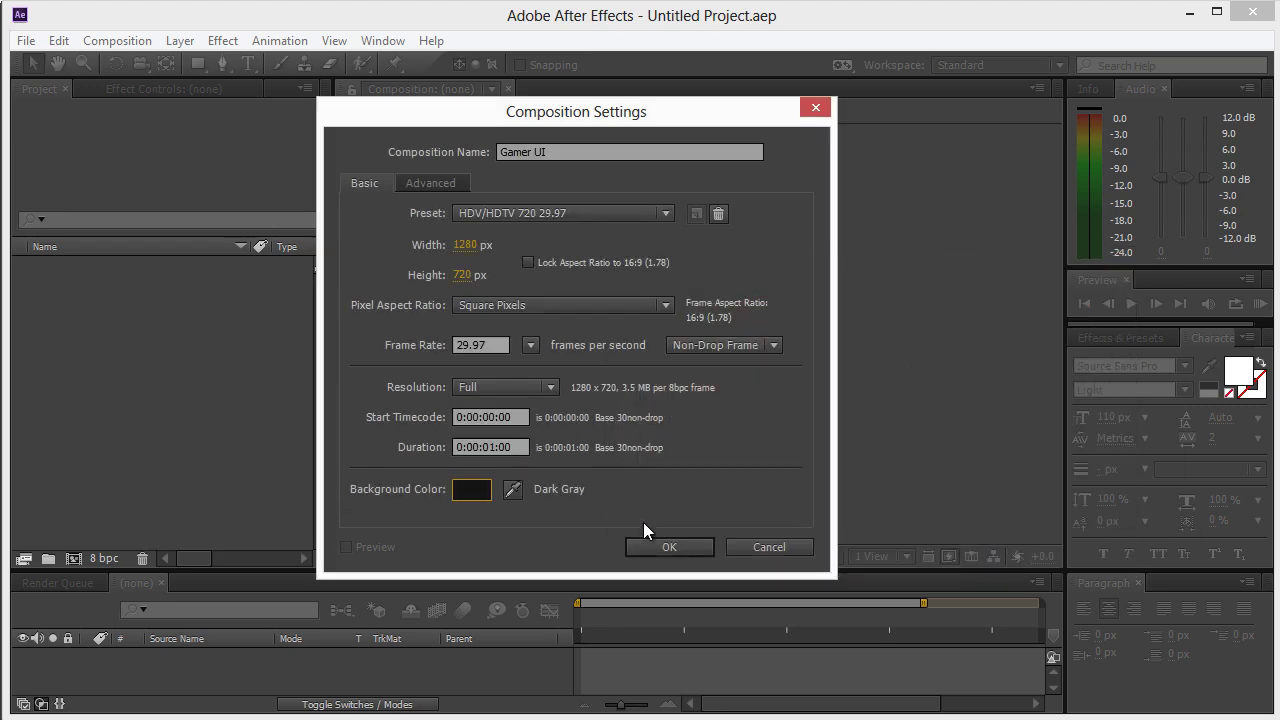
{"action": "left_click", "coordinate": [647, 540]}
{"action": "left_click", "coordinate": [235, 338]}
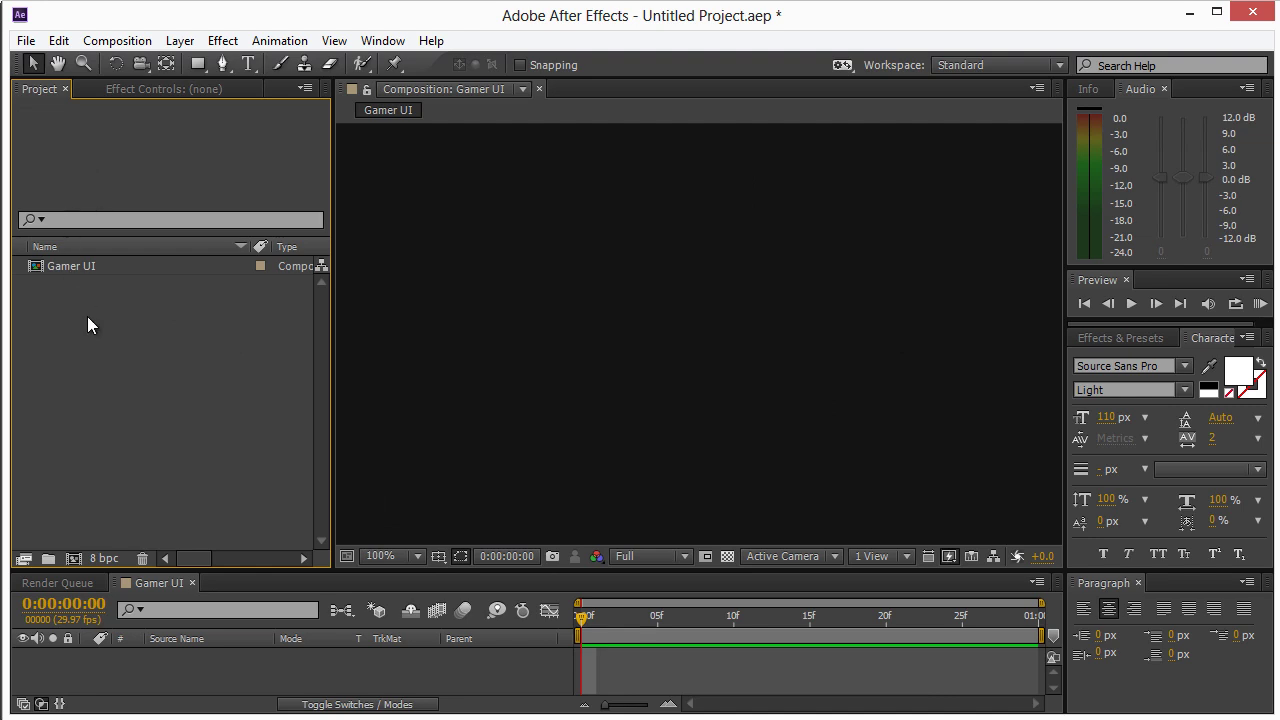
- Narrow the Project panel to widen the viewer and zoom out to 50%
{"action": "left_click_drag", "start_coordinate": [131, 380], "coordinate": [243, 433]}
{"action": "left_click_drag", "start_coordinate": [335, 291], "coordinate": [266, 298]}
{"action": "key", "text": "comma"}
{"action": "key", "text": "comma"}
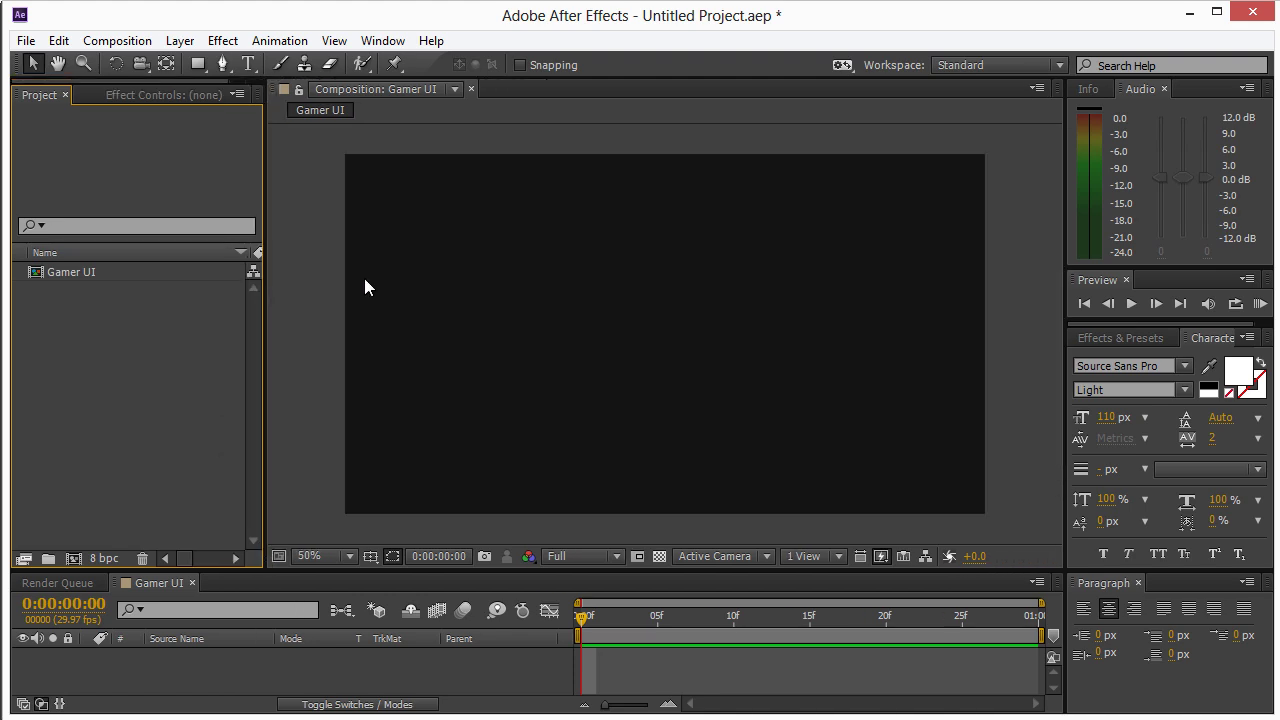
{"action": "key", "text": "period"}
{"action": "key", "text": "comma"}
- Try 100% viewer magnification, then settle back at 50%
{"action": "left_click", "coordinate": [333, 556]}
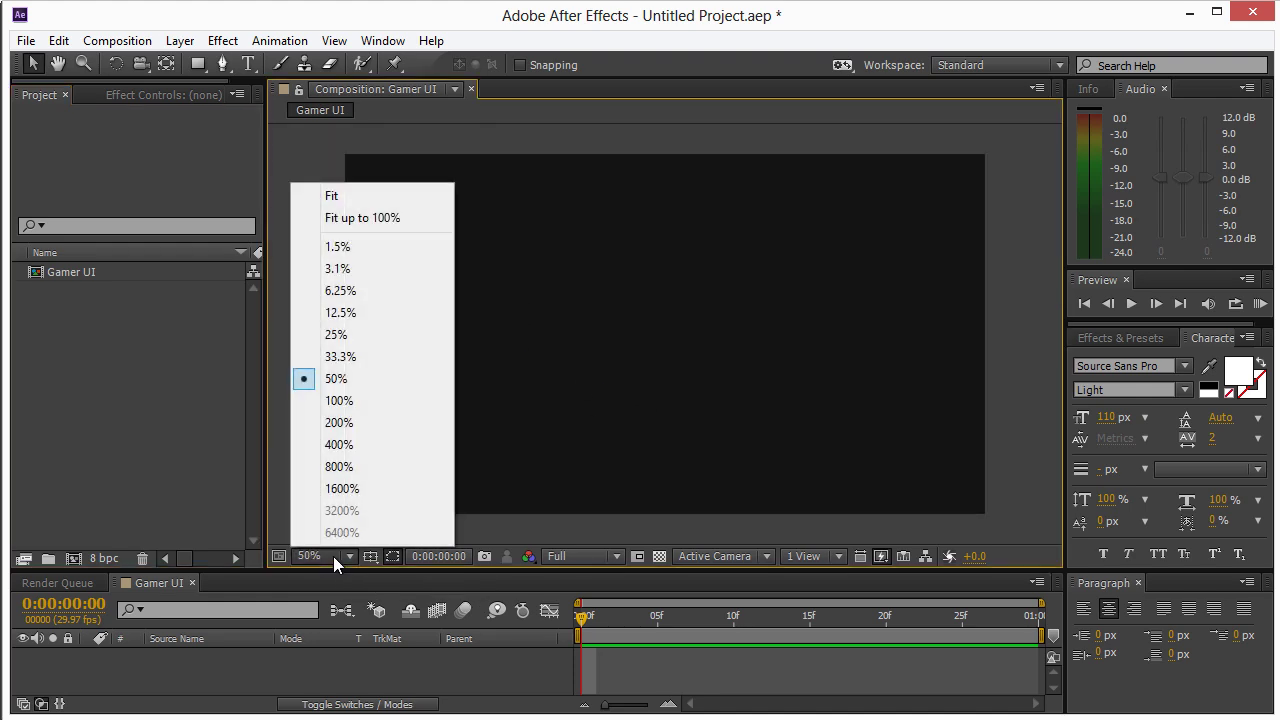
{"action": "left_click", "coordinate": [340, 400]}
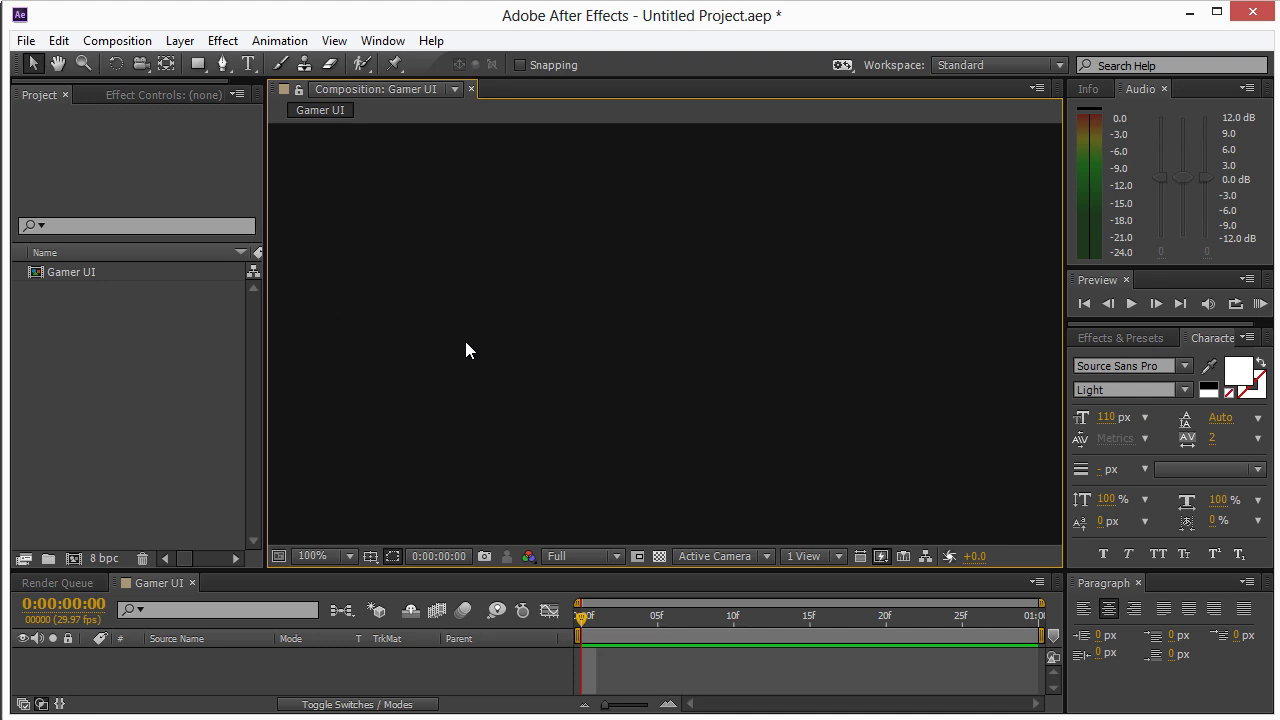
{"action": "key", "text": "comma"}
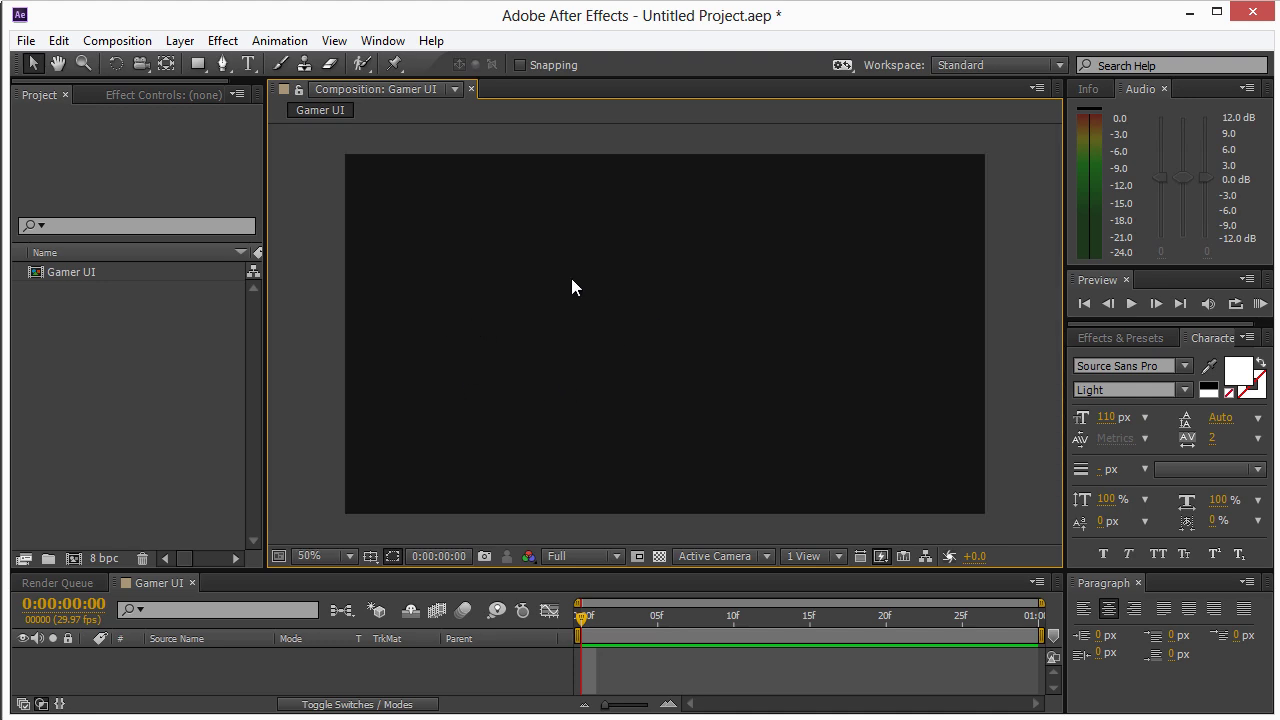
{"action": "left_click", "coordinate": [322, 553]}
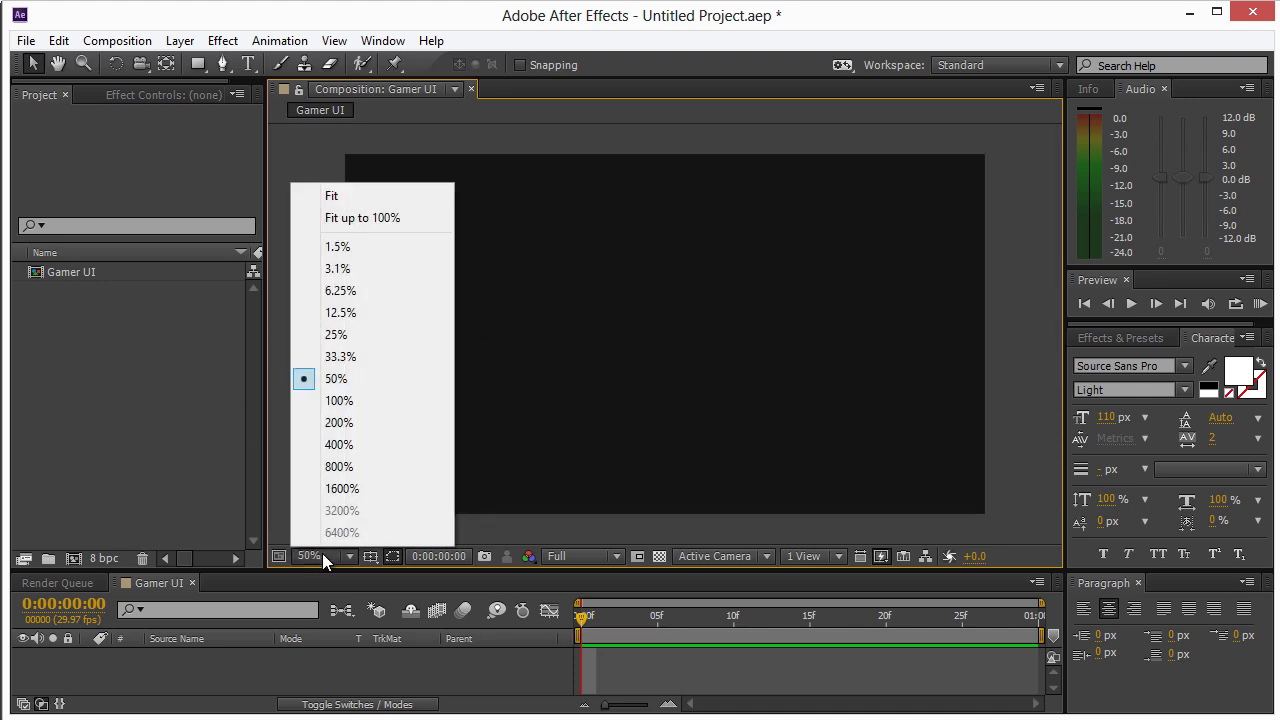
{"action": "left_click", "coordinate": [324, 554]}
{"action": "left_click", "coordinate": [136, 374]}
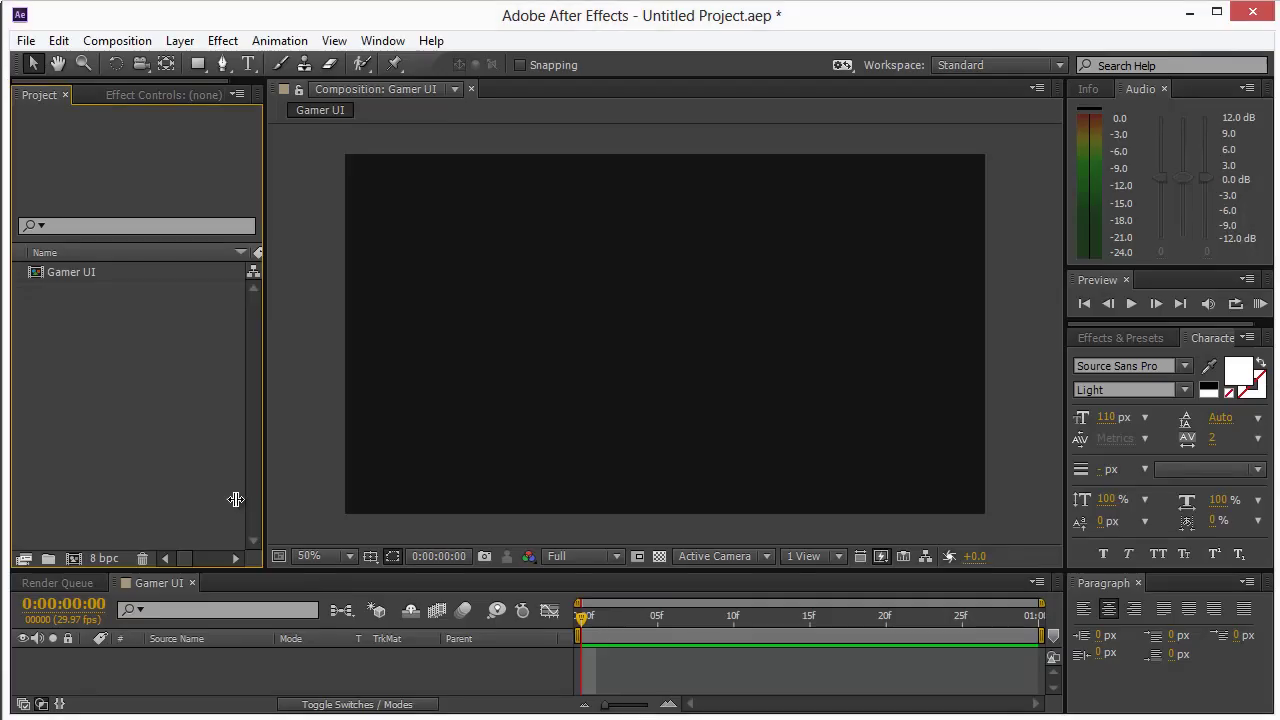
{"action": "right_click", "coordinate": [76, 338]}
- Import cloud, led-light, led-not-lit, main-ui, sub-ui and thin-bar PSDs from the assets folder
{"action": "mouse_move", "coordinate": [145, 448]}
{"action": "left_click", "coordinate": [397, 440]}
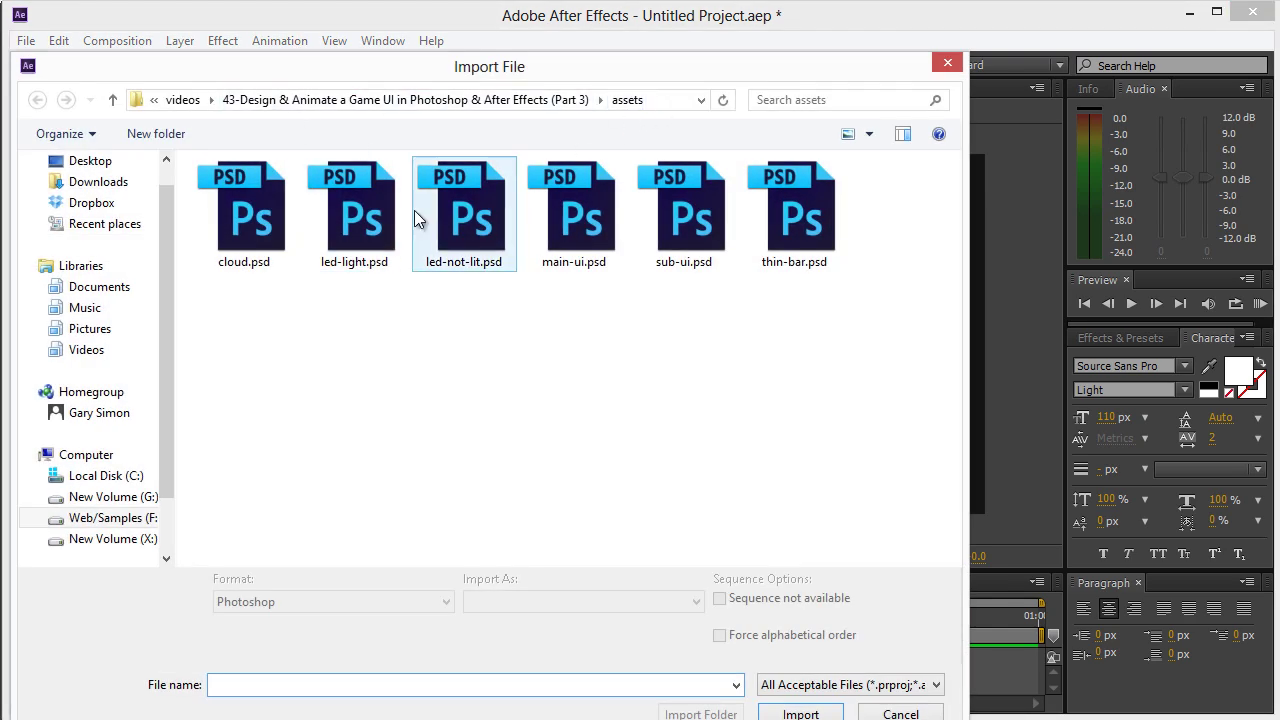
{"action": "left_click", "coordinate": [224, 210]}
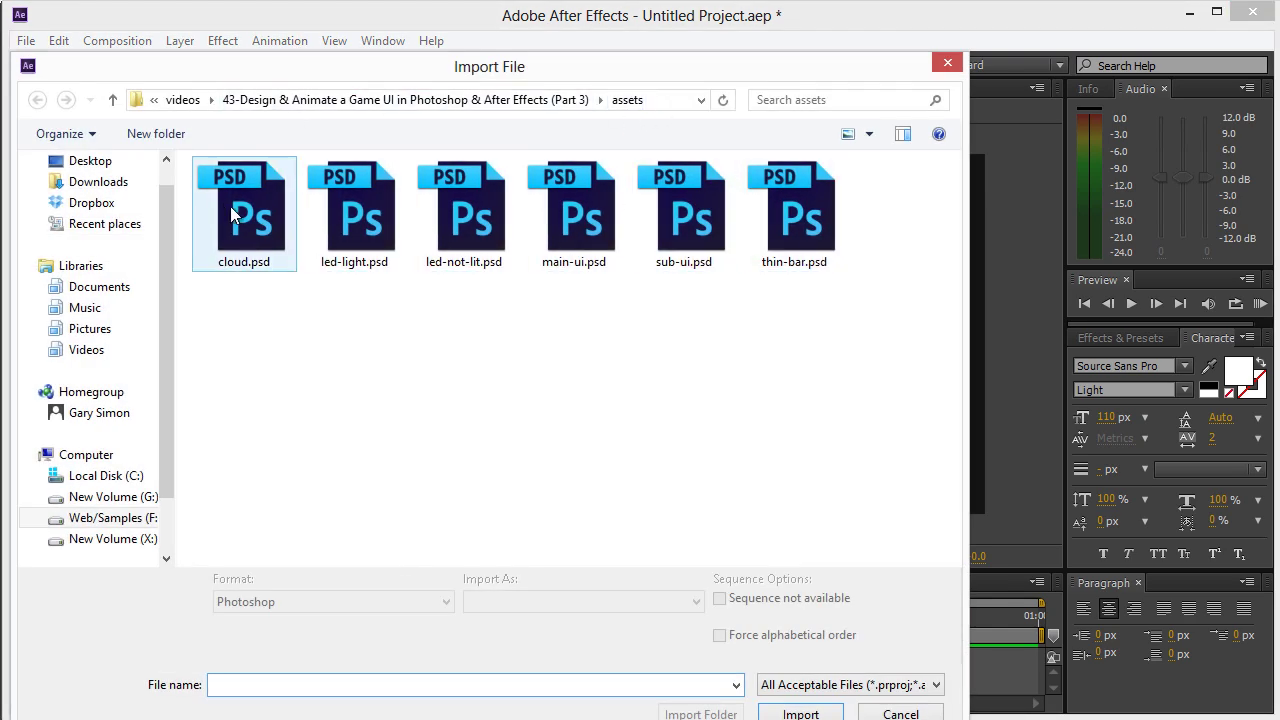
{"action": "left_click", "coordinate": [773, 218], "text": "shift"}
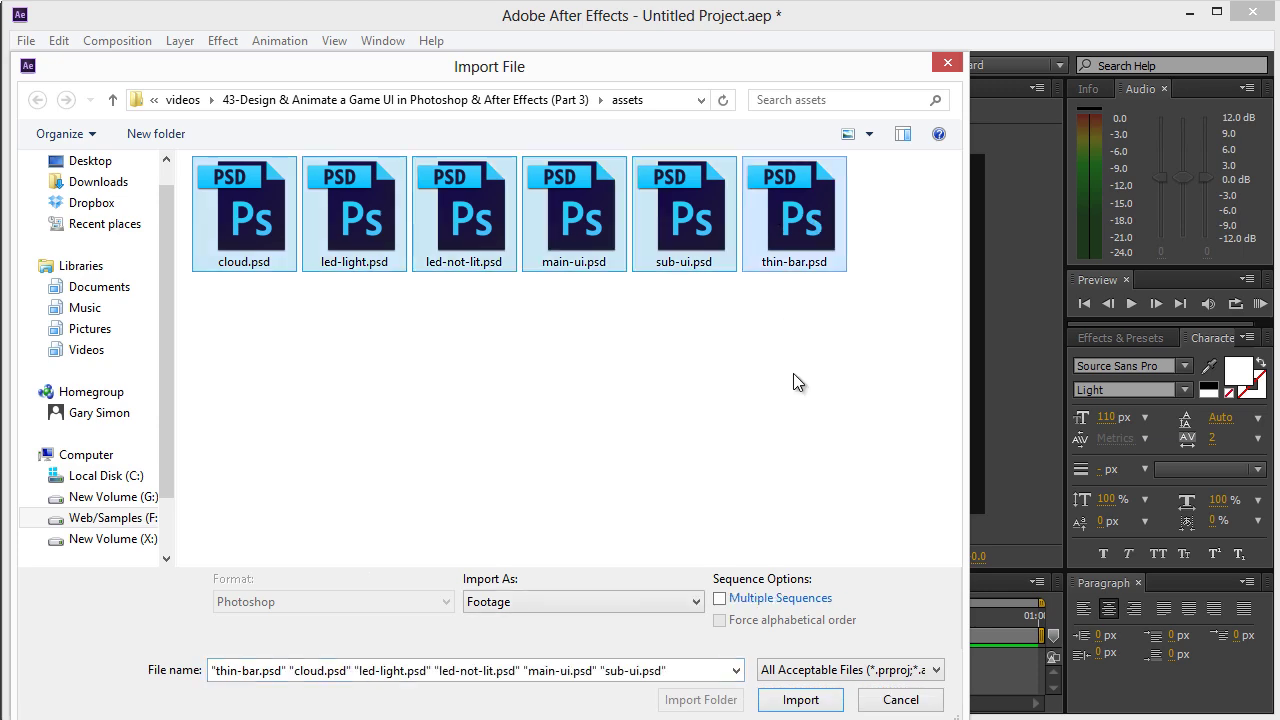
{"action": "left_click", "coordinate": [802, 699]}
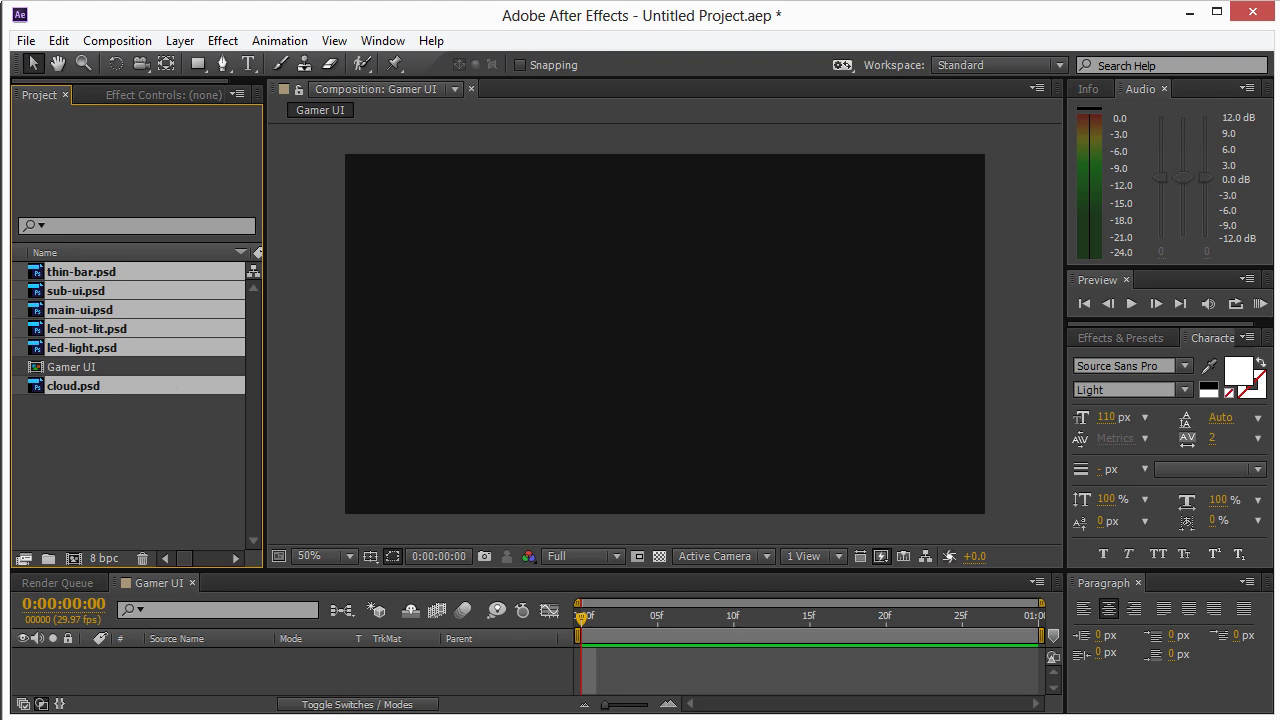
{"action": "left_click", "coordinate": [118, 441]}
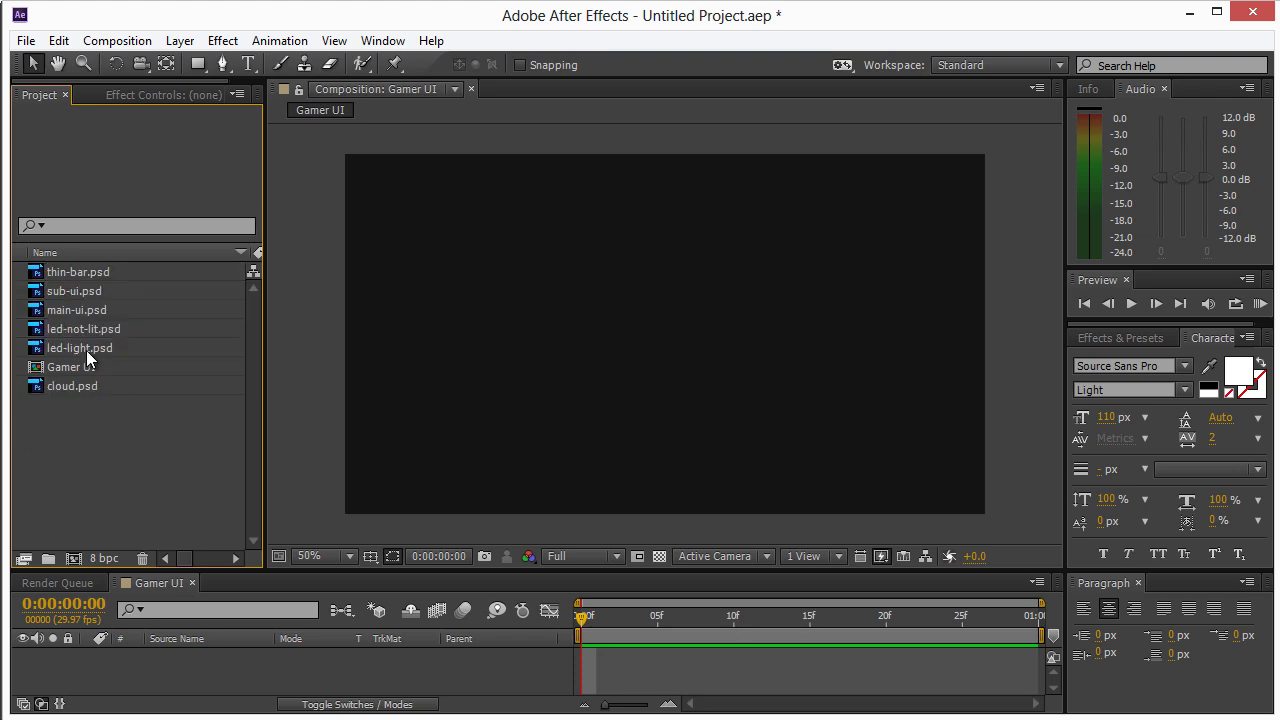
- Add cloud.psd to the Gamer UI composition as the background layer
{"action": "left_click", "coordinate": [82, 279]}
{"action": "left_click", "coordinate": [76, 385]}
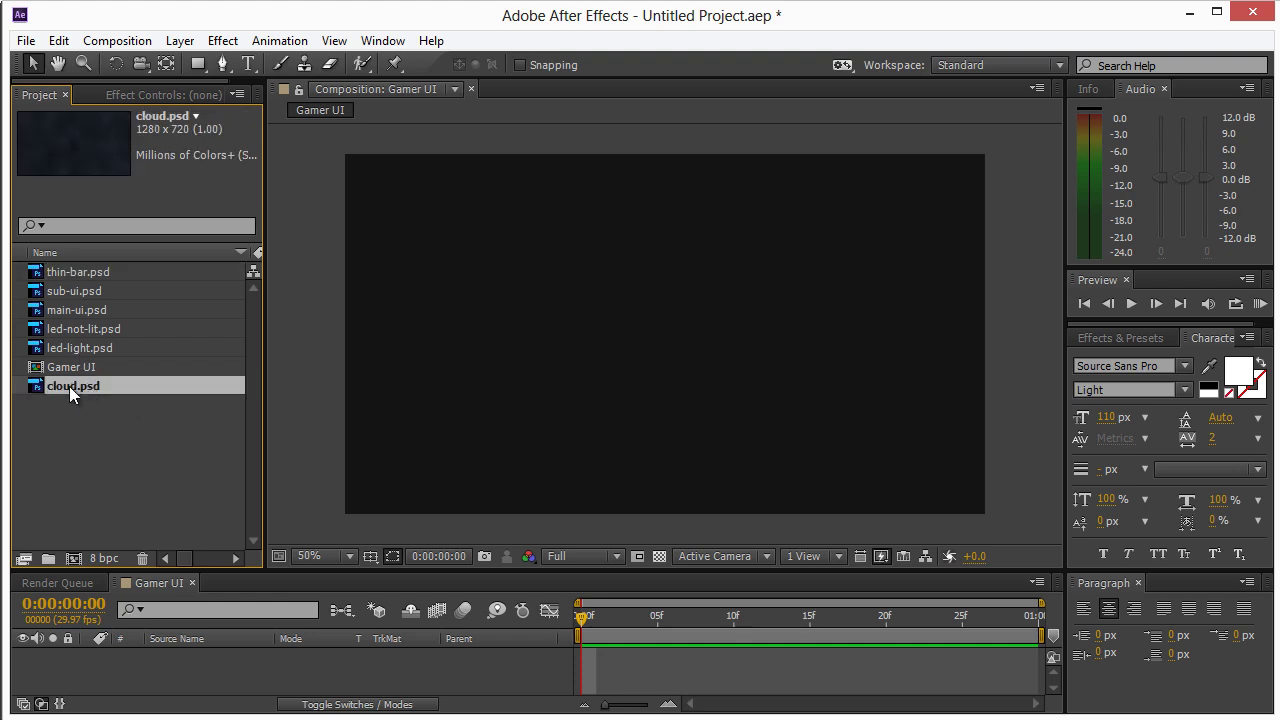
{"action": "left_click_drag", "start_coordinate": [69, 386], "coordinate": [667, 338]}
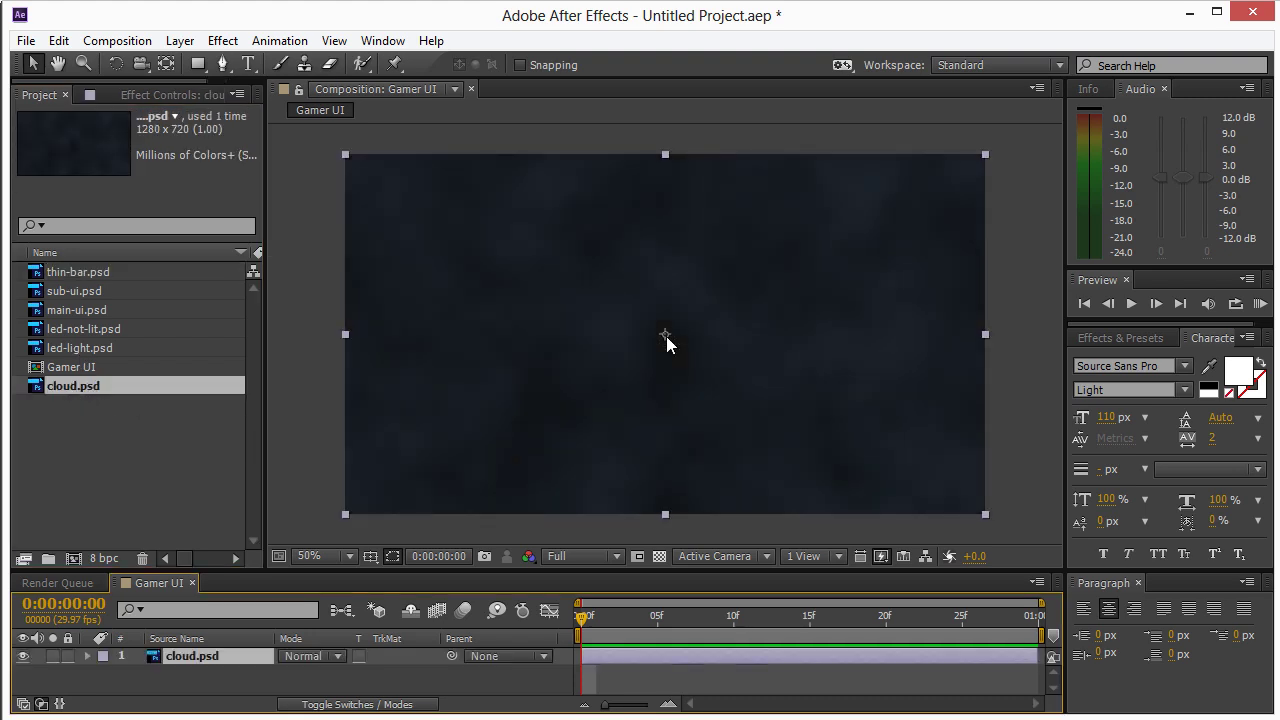
{"action": "left_click", "coordinate": [1025, 385]}
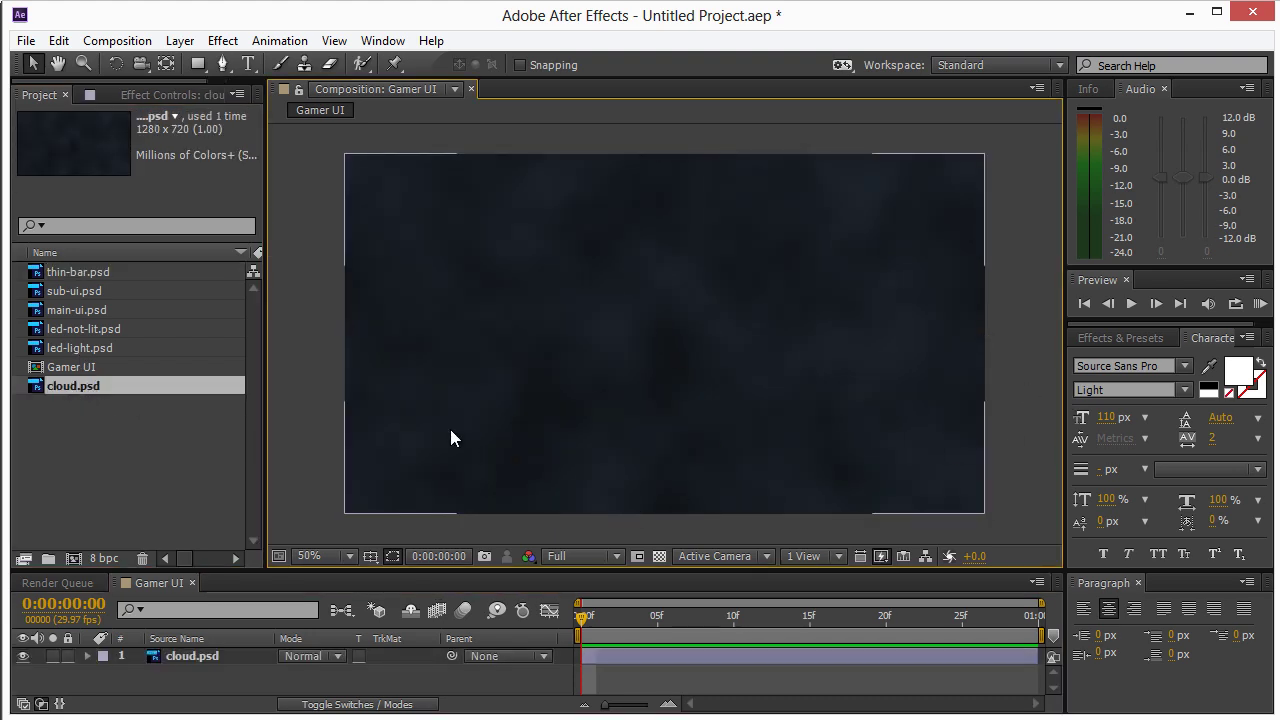
- Preview the PSD footage items, then place main-ui.psd at the composition centre
{"action": "left_click", "coordinate": [76, 348]}
{"action": "left_click", "coordinate": [79, 329]}
{"action": "left_click", "coordinate": [77, 312]}
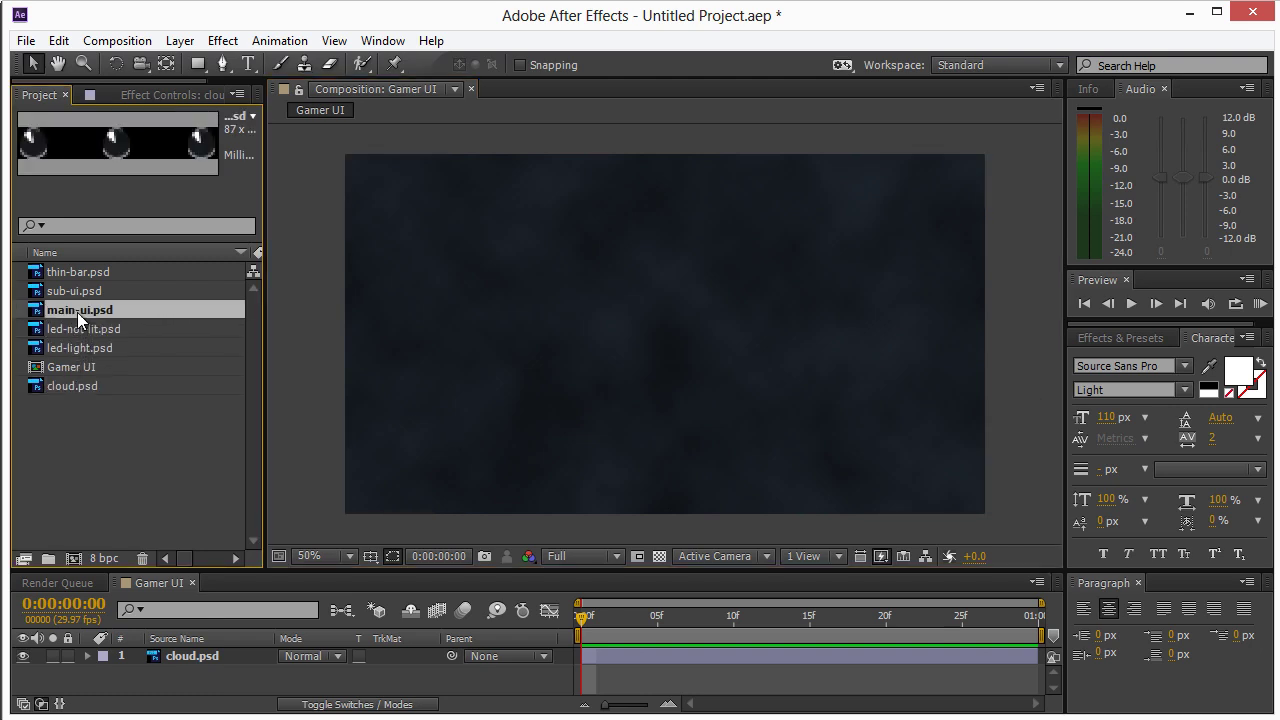
{"action": "left_click", "coordinate": [78, 293]}
{"action": "left_click", "coordinate": [81, 276]}
{"action": "key", "text": "Down"}
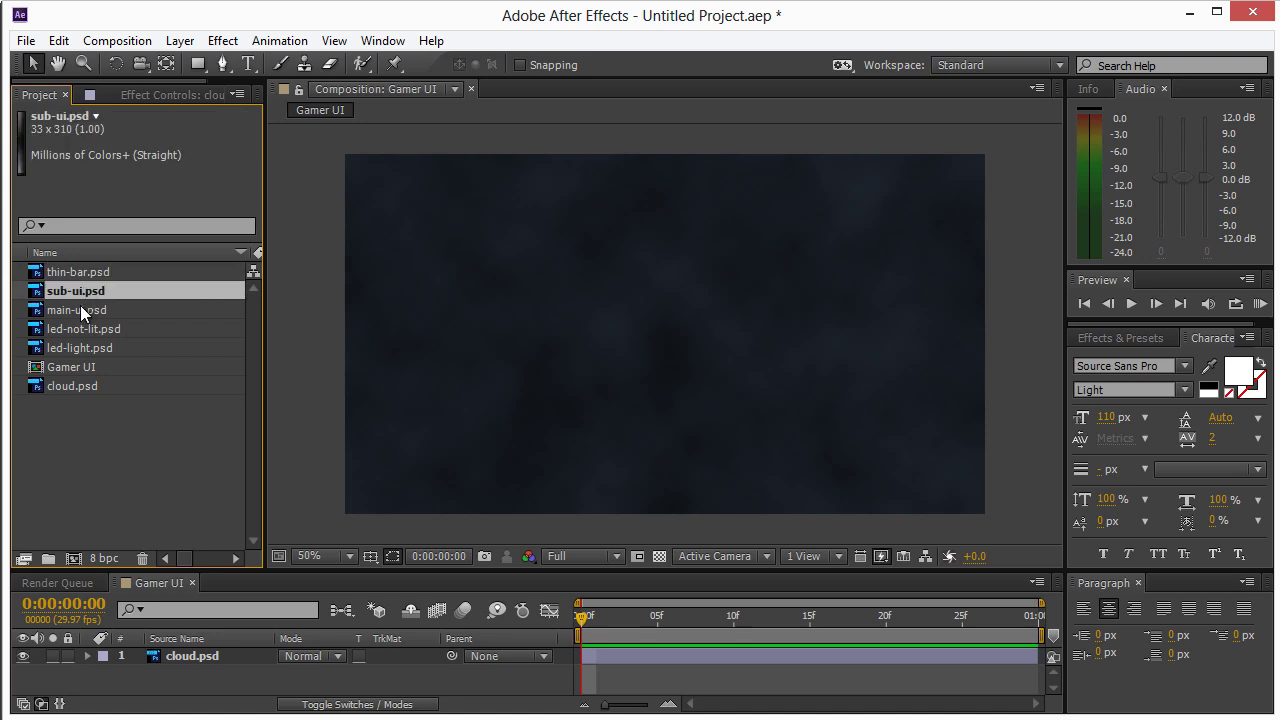
{"action": "left_click", "coordinate": [80, 312]}
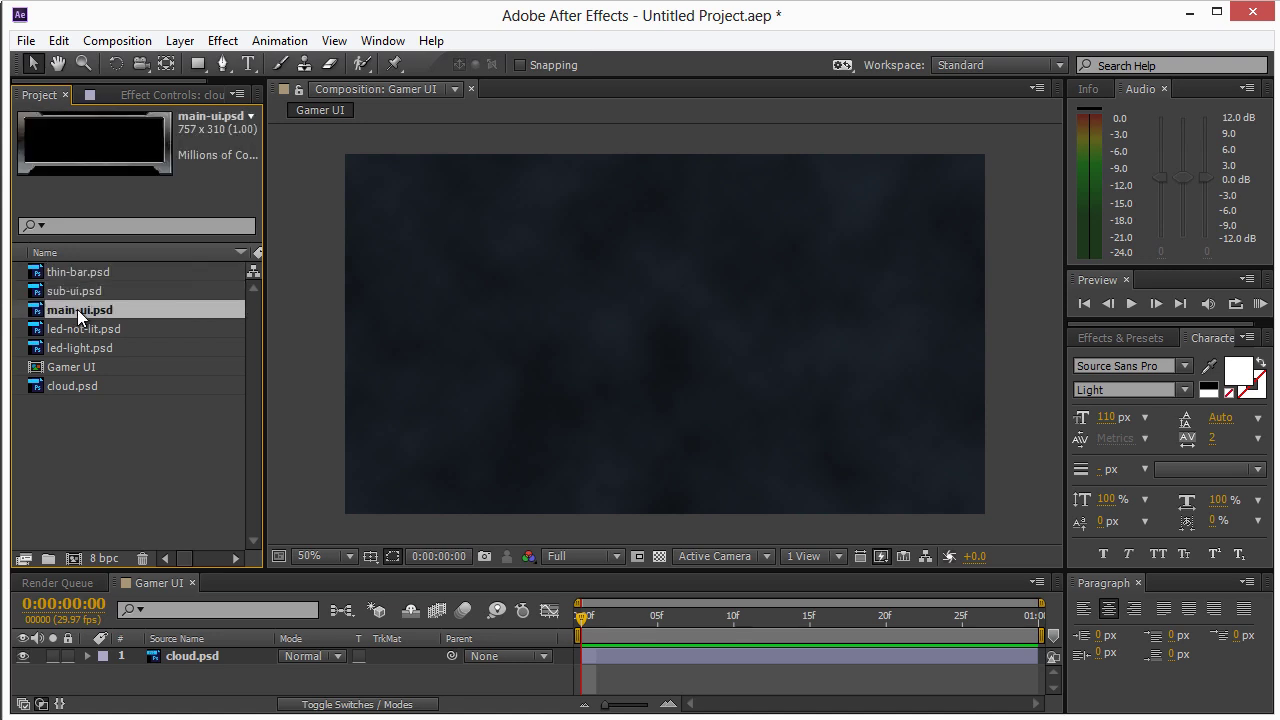
{"action": "left_click_drag", "start_coordinate": [77, 309], "coordinate": [669, 337]}
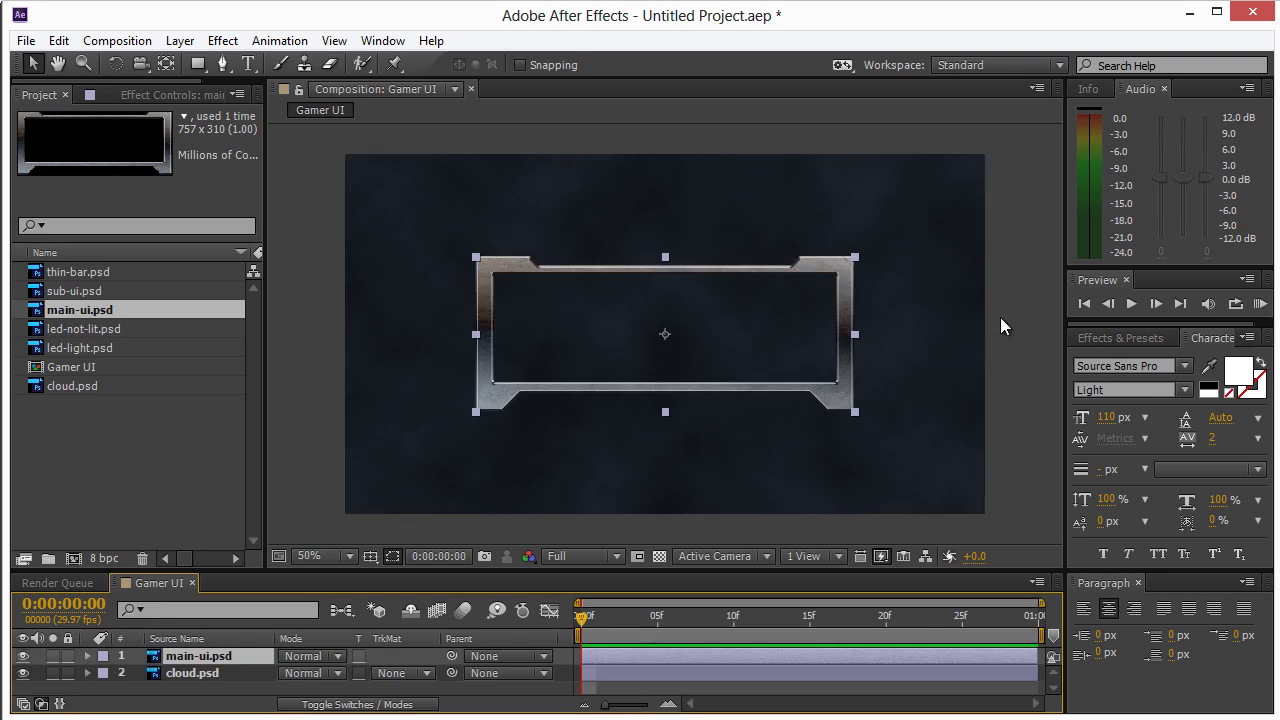
- Enlarge the Timeline panel below a smaller viewer and deselect the metal frame layer
{"action": "left_click", "coordinate": [837, 403]}
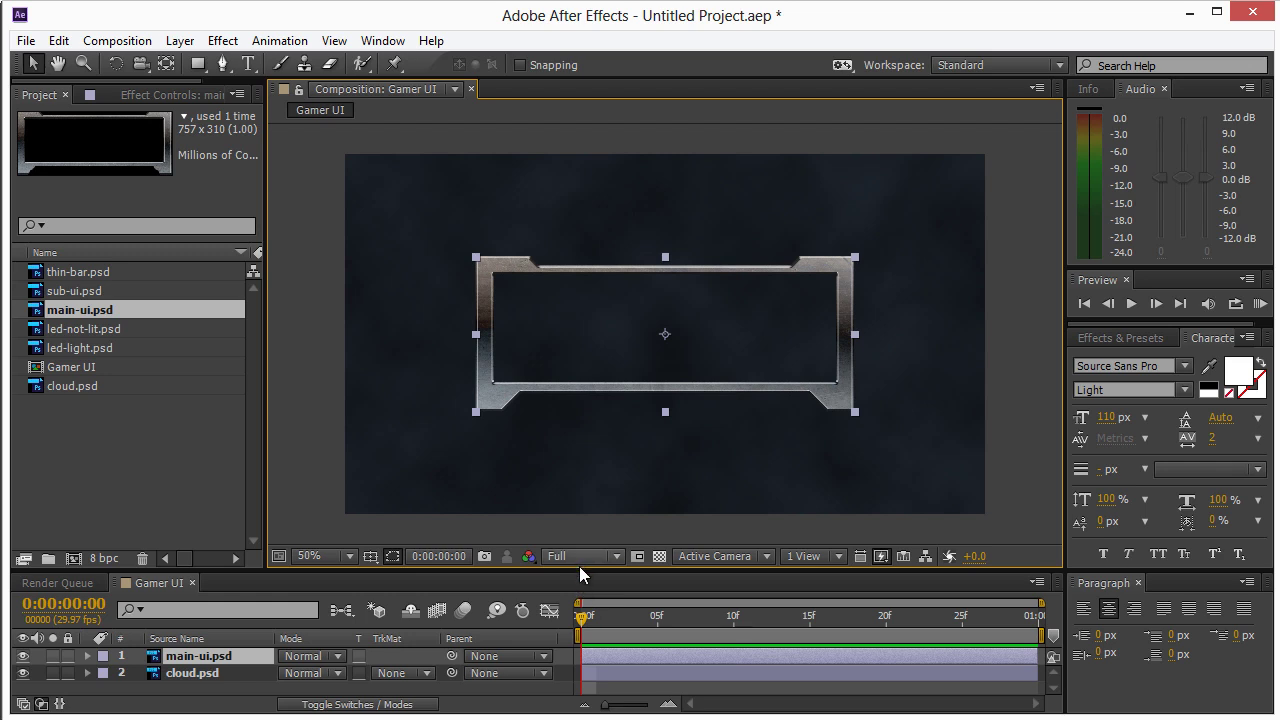
{"action": "left_click_drag", "start_coordinate": [576, 570], "coordinate": [579, 521]}
{"action": "left_click", "coordinate": [1021, 300]}
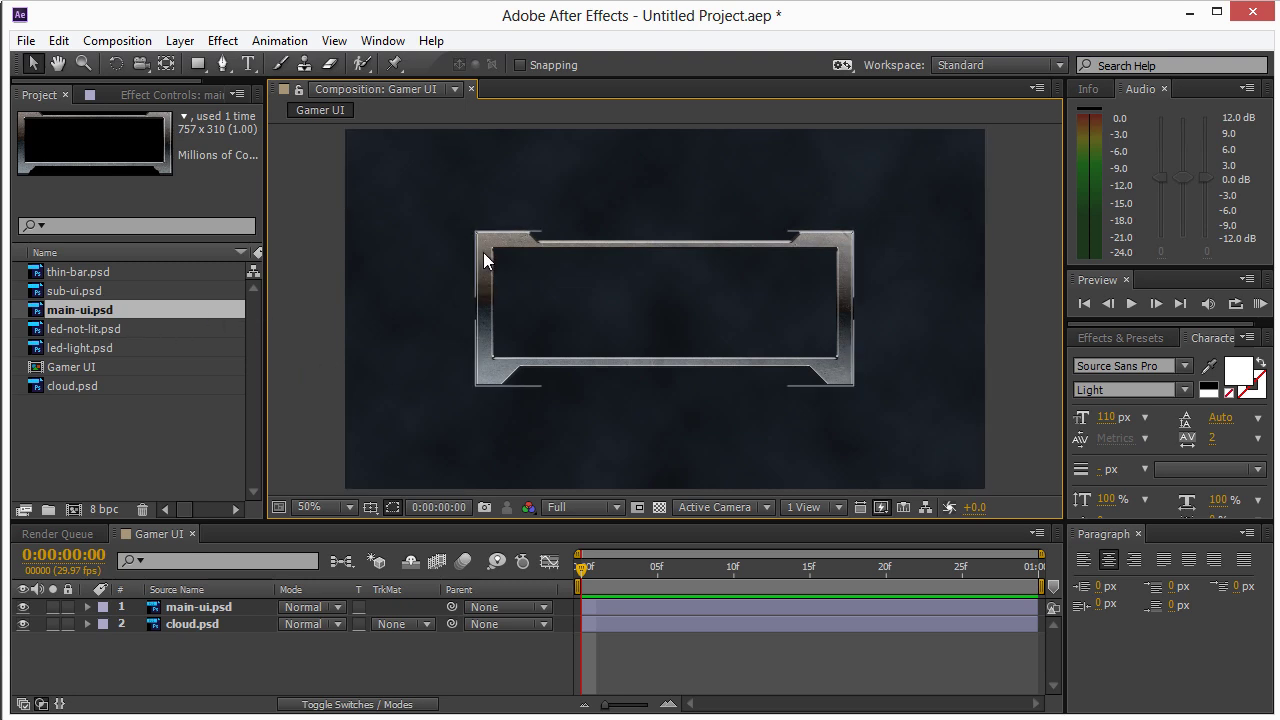
{"action": "left_click", "coordinate": [78, 330]}
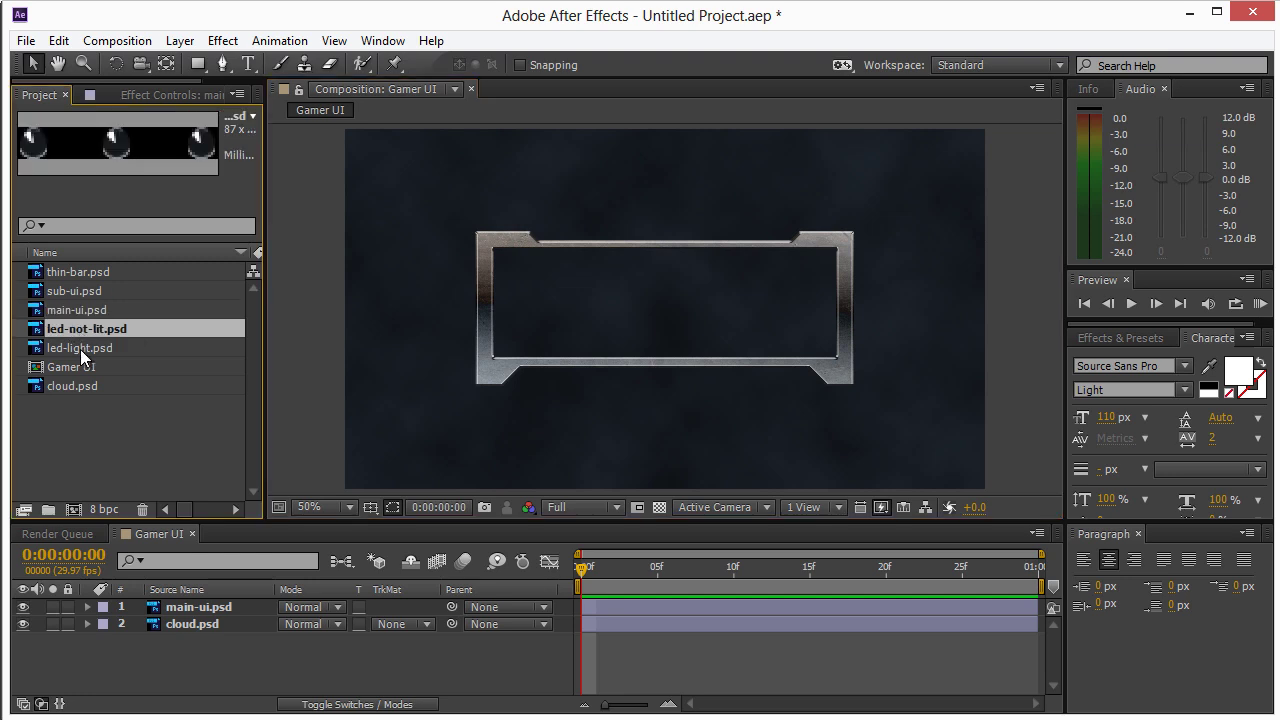
{"action": "left_click", "coordinate": [72, 273]}
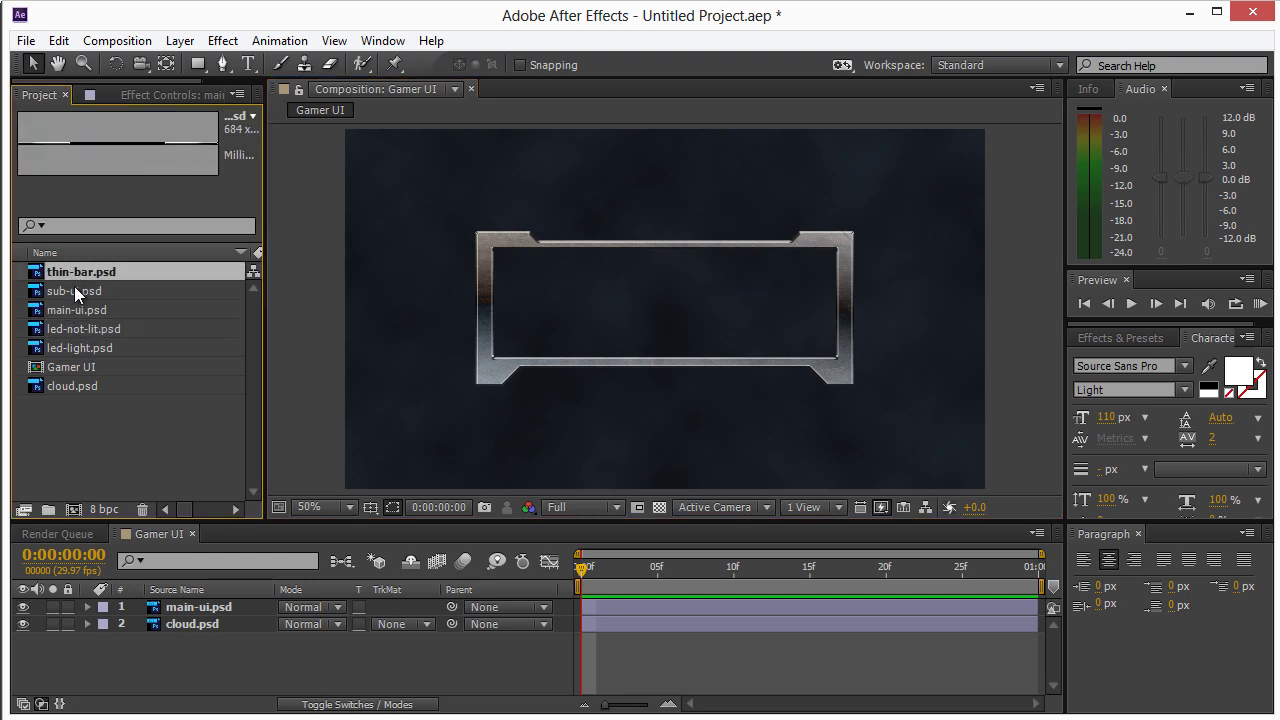
{"action": "left_click", "coordinate": [82, 330]}
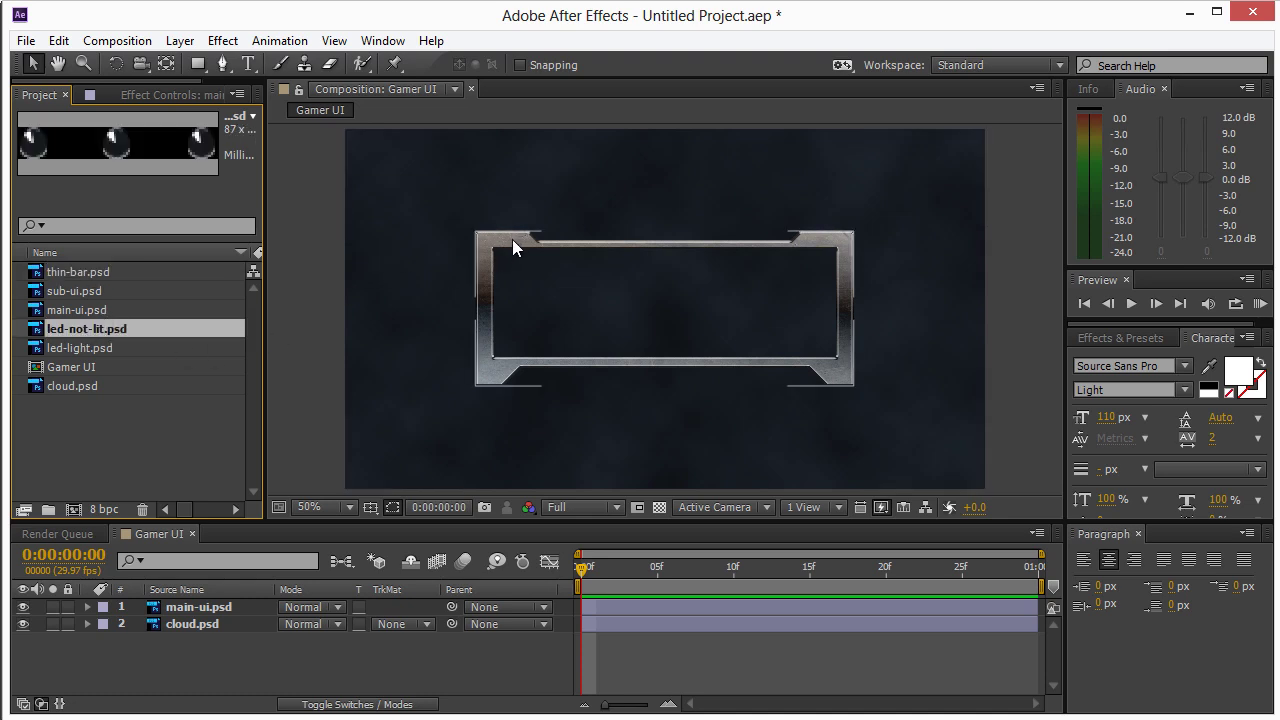
{"action": "left_click", "coordinate": [196, 607]}
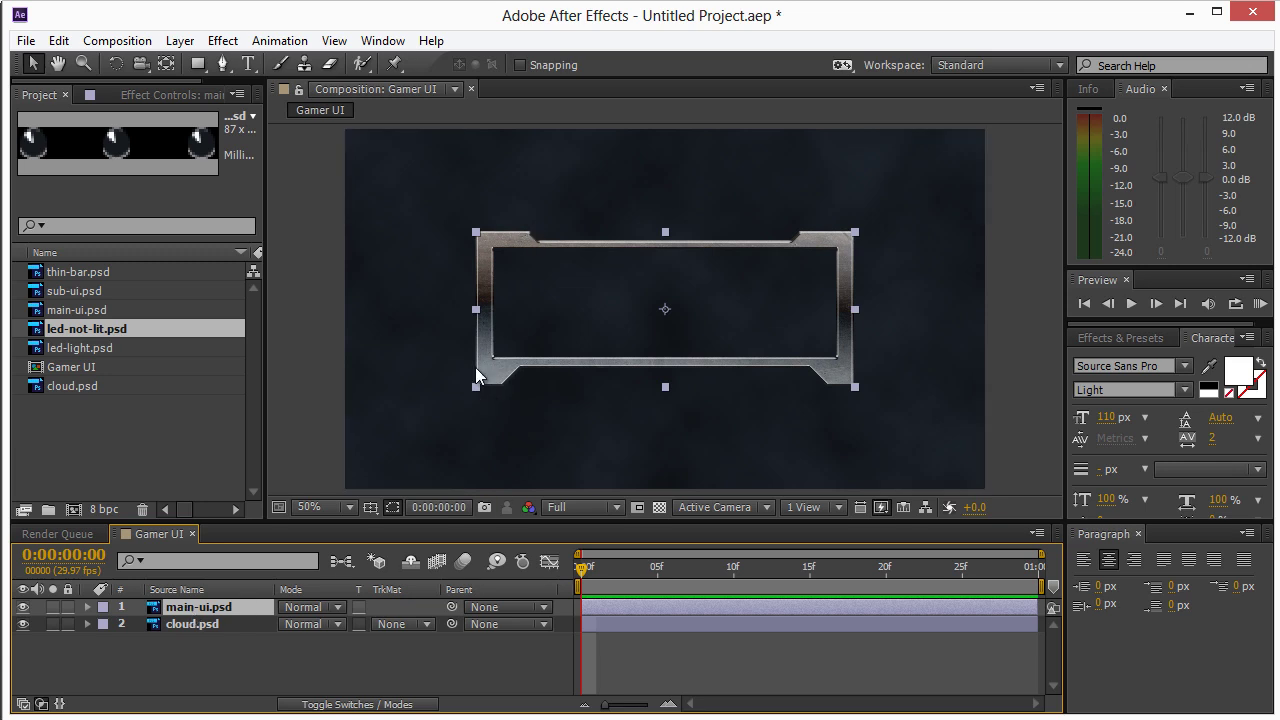
{"action": "left_click", "coordinate": [197, 628]}
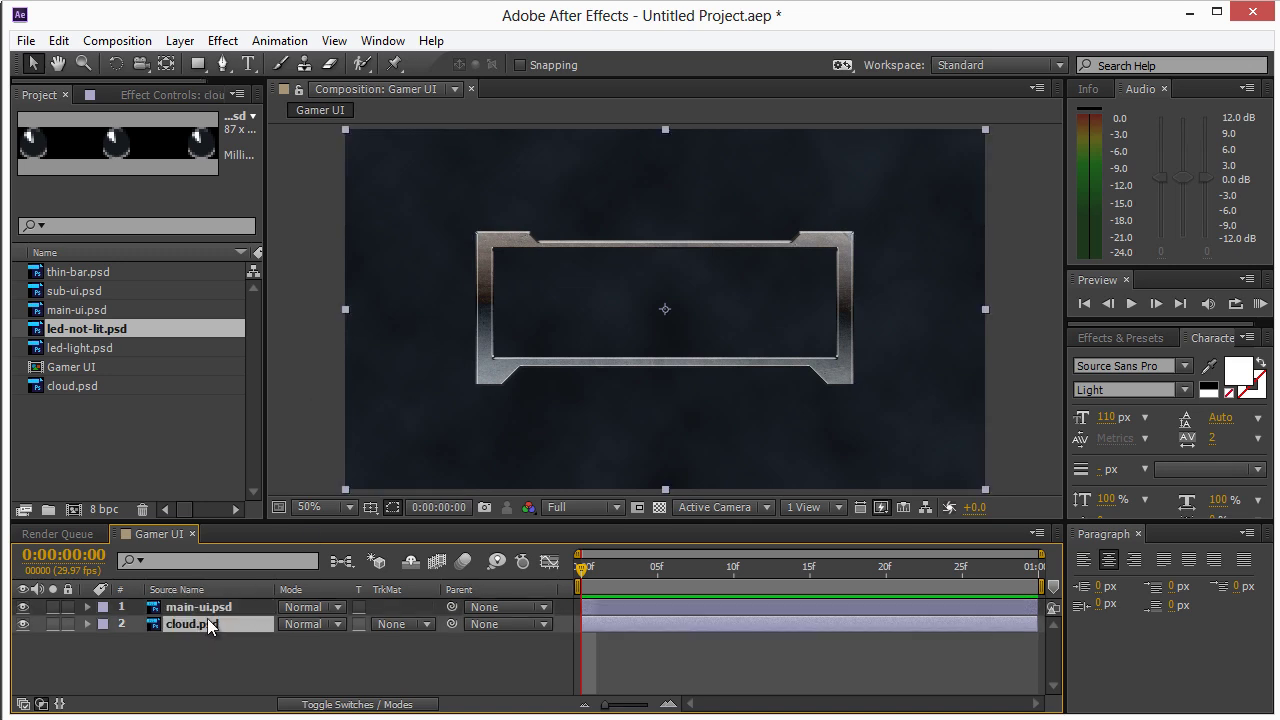
{"action": "left_click", "coordinate": [201, 607]}
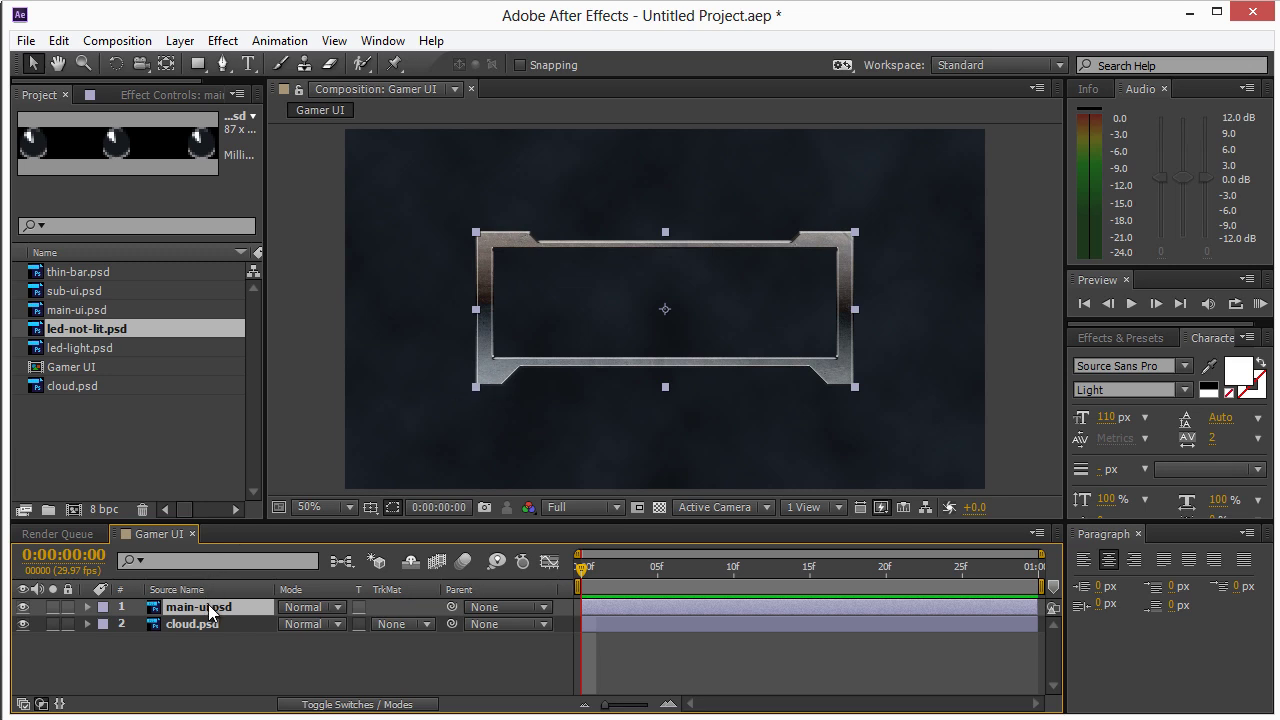
{"action": "left_click", "coordinate": [91, 318]}
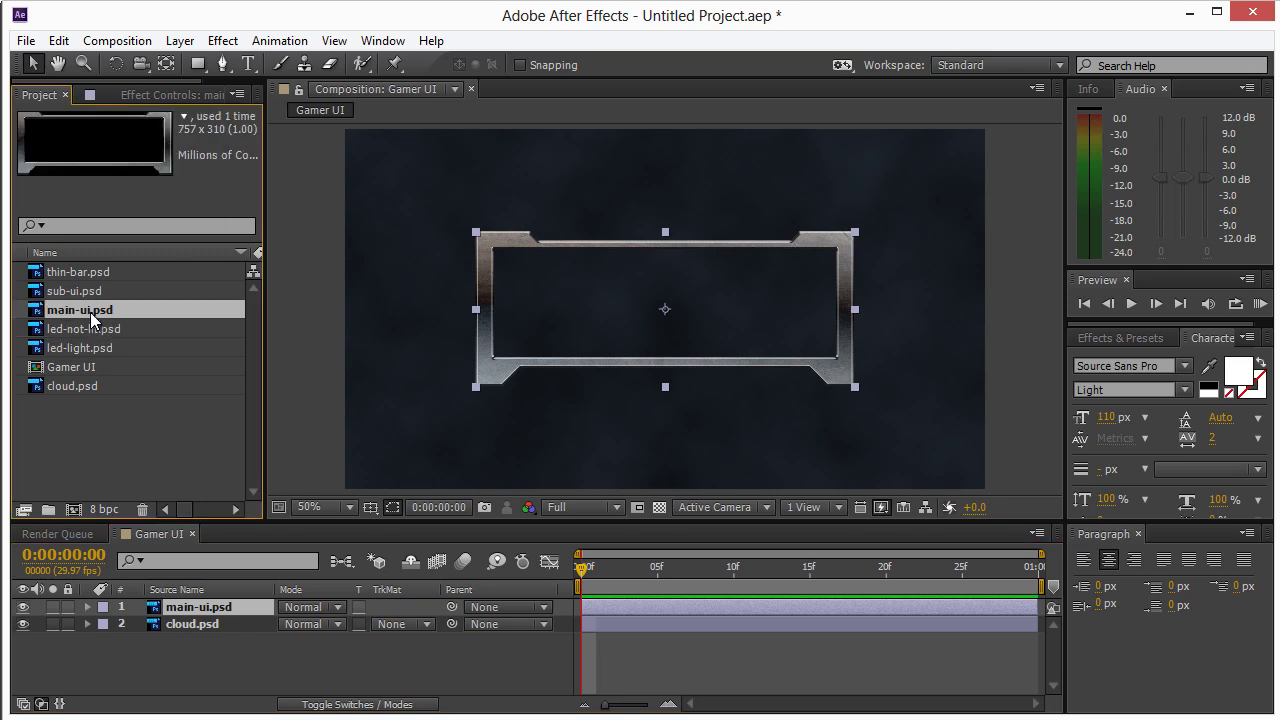
{"action": "left_click", "coordinate": [85, 331]}
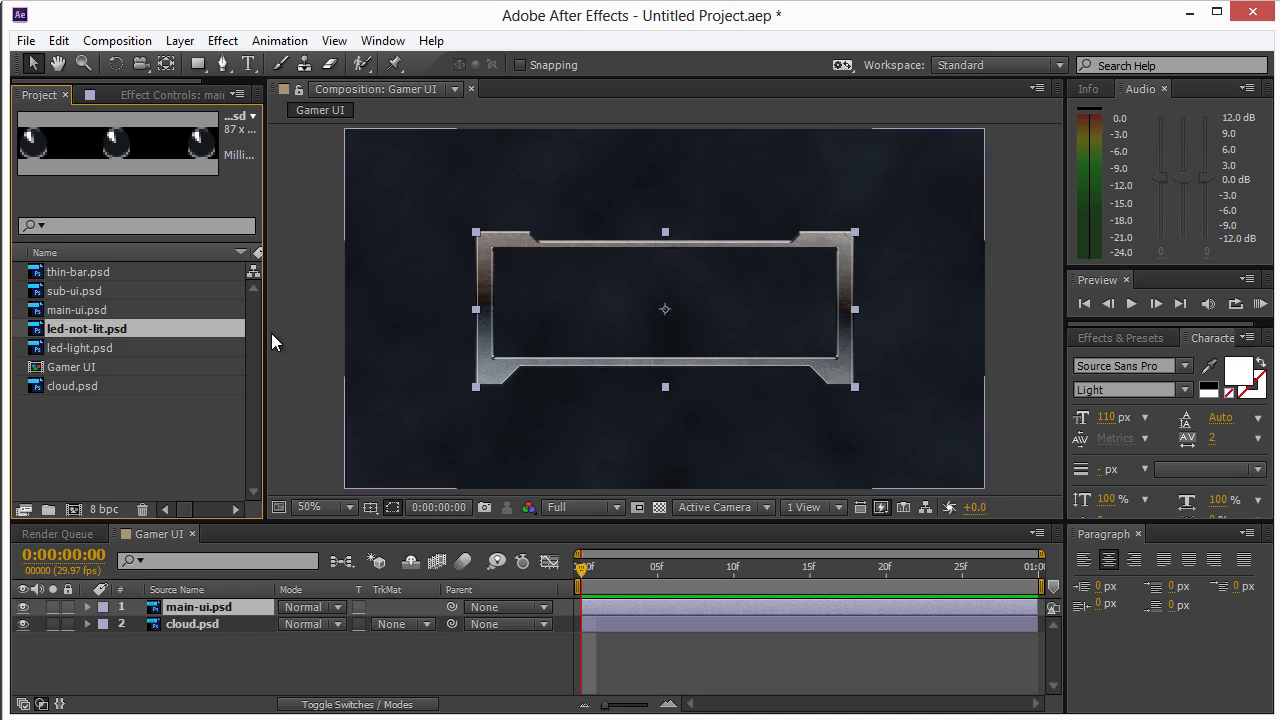
- Place led-not-lit.psd at the frame's top-left and view that corner at 100%
{"action": "left_click_drag", "start_coordinate": [98, 327], "coordinate": [503, 242]}
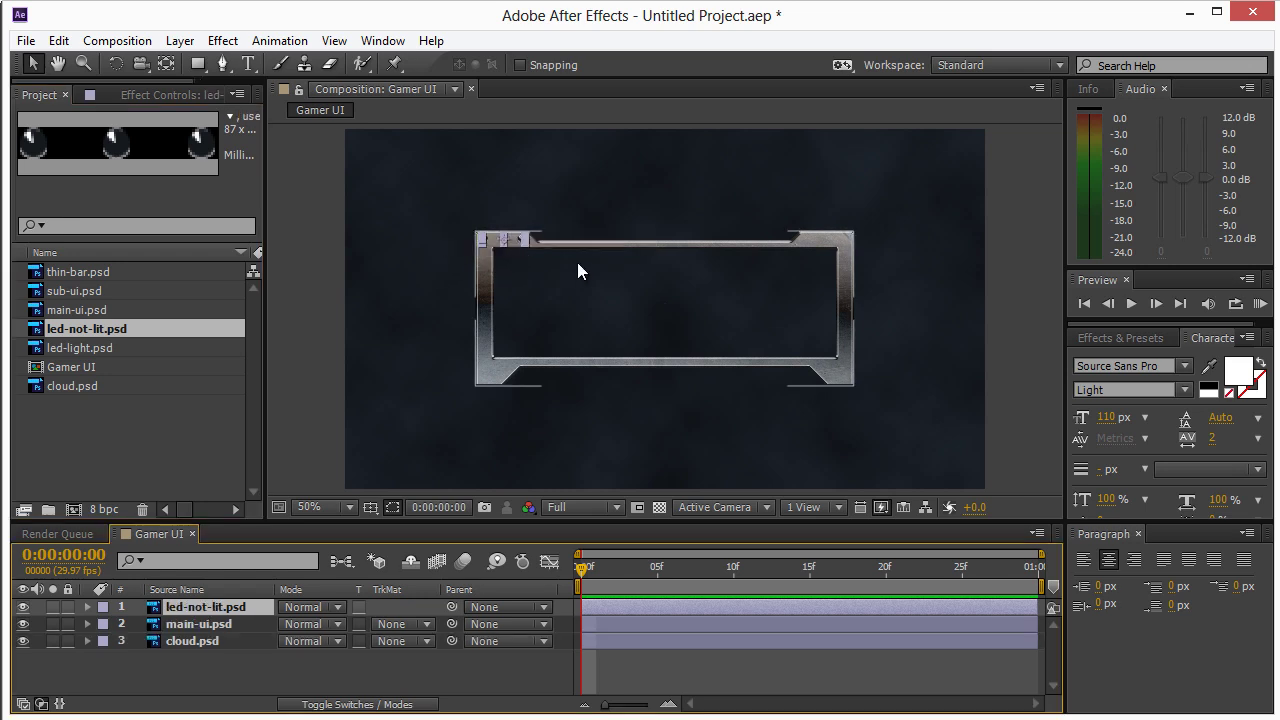
{"action": "left_click", "coordinate": [1016, 212]}
{"action": "left_click", "coordinate": [517, 238]}
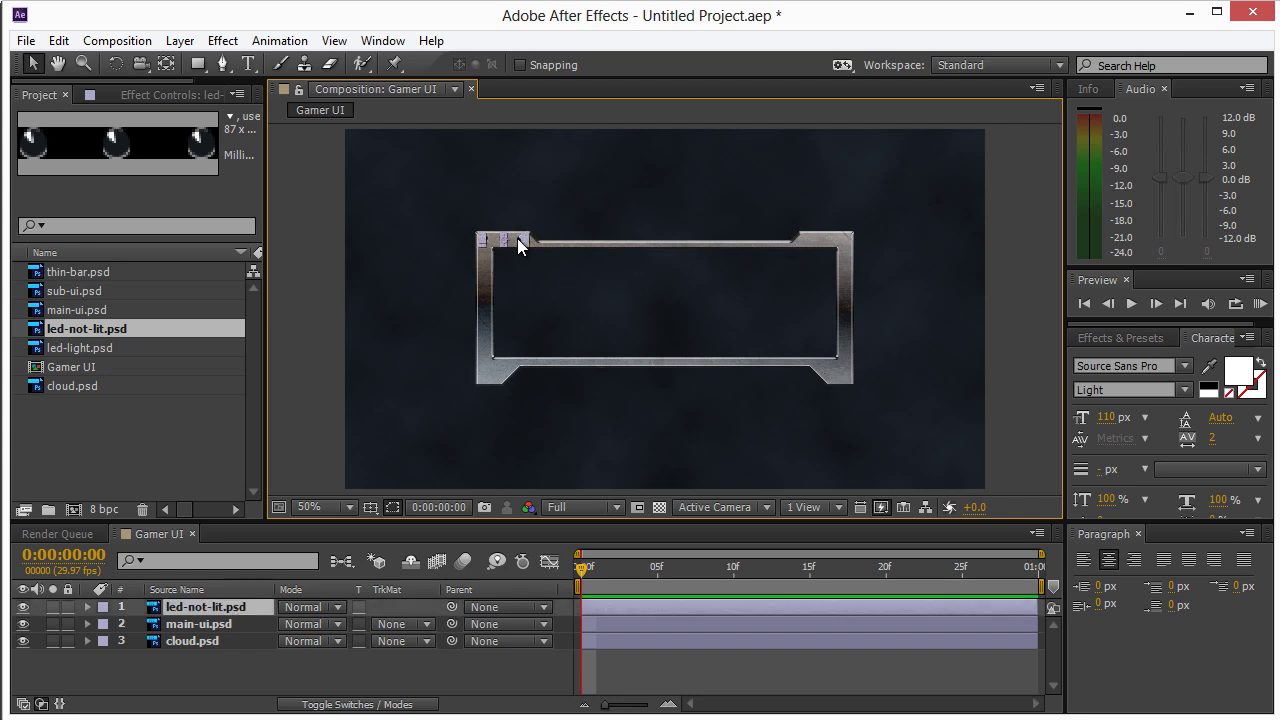
{"action": "key", "text": "period"}
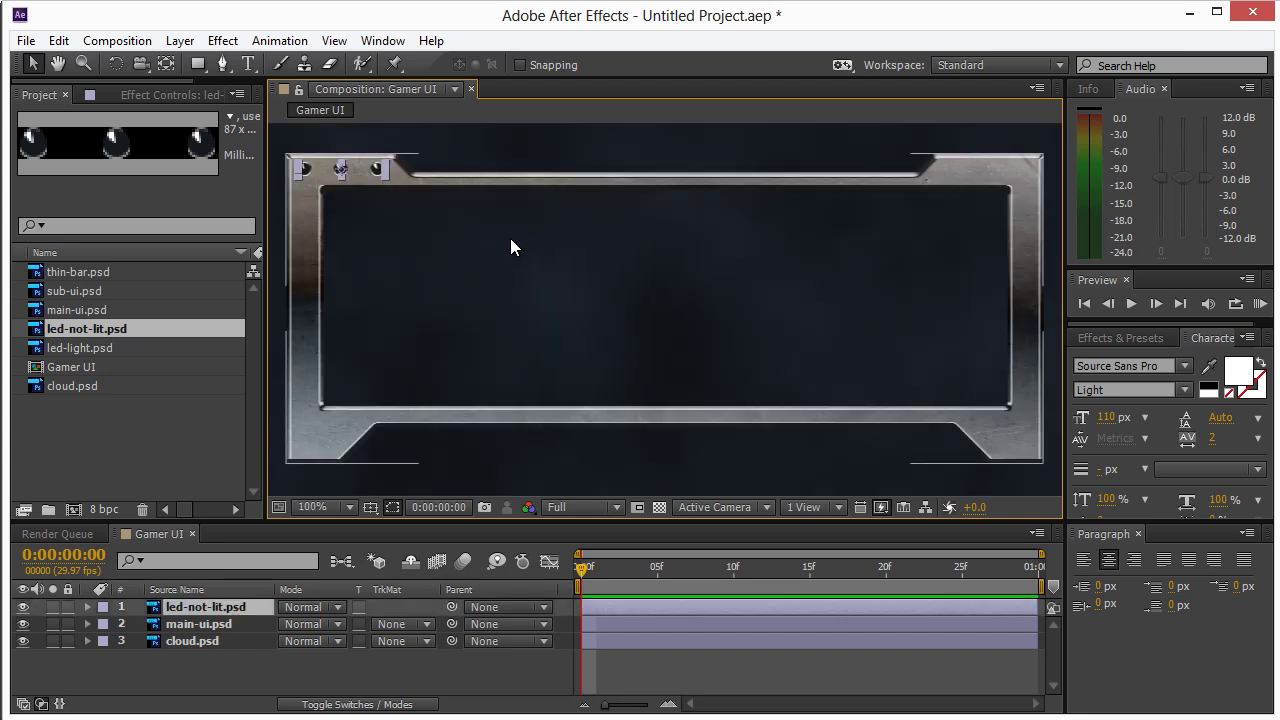
{"action": "key", "text": "h"}
{"action": "left_click_drag", "start_coordinate": [455, 247], "coordinate": [626, 331]}
{"action": "key", "text": "v"}
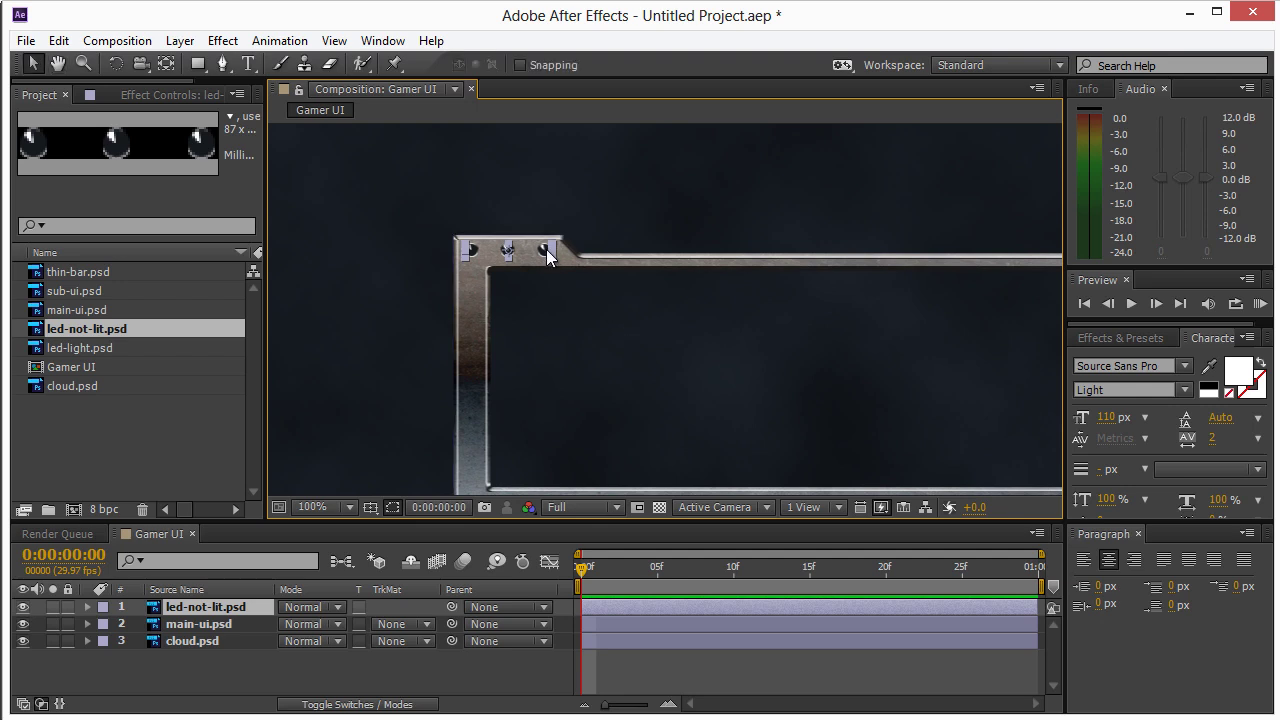
{"action": "key", "text": "Return"}
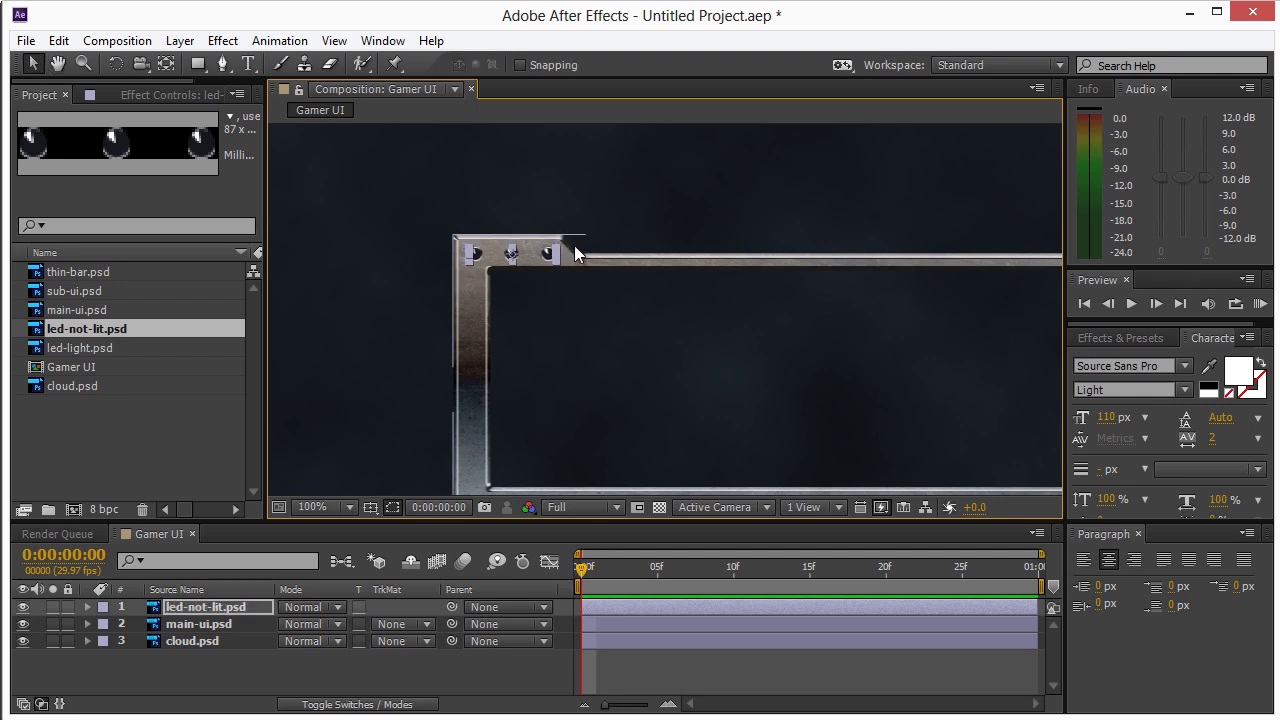
- Duplicate the unlit LED strip layer with Ctrl+D
{"action": "left_click", "coordinate": [377, 238]}
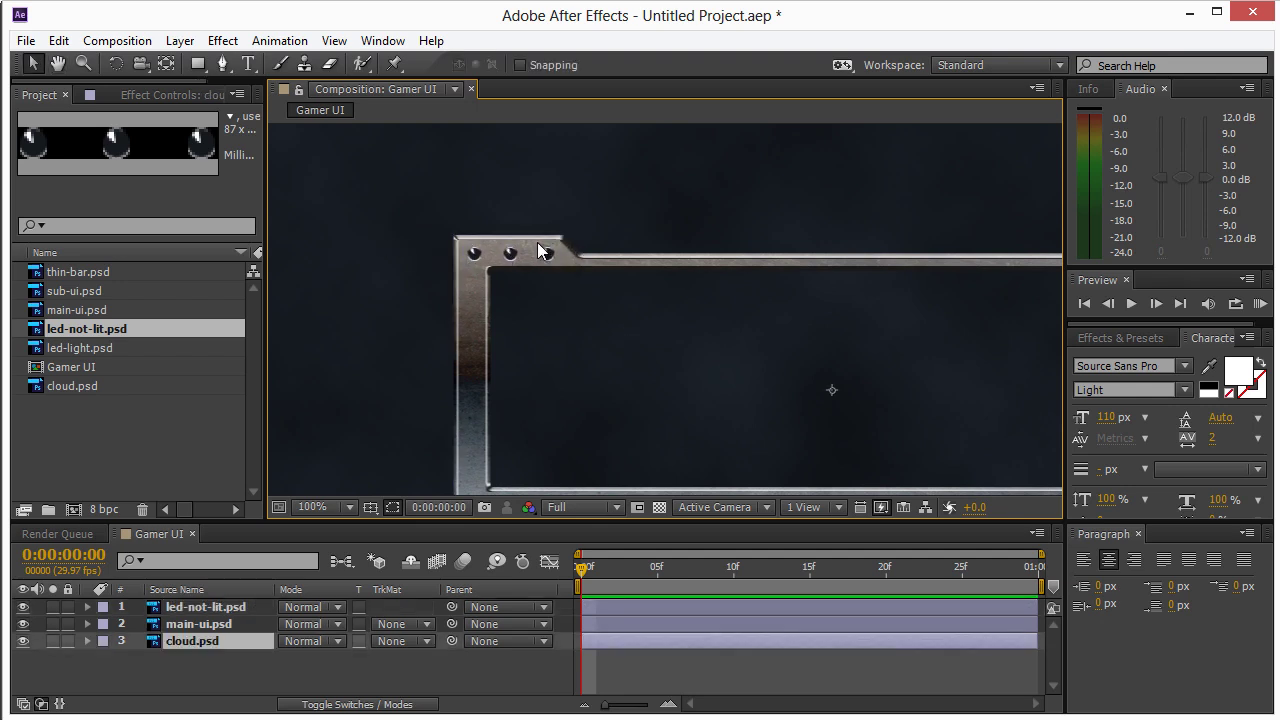
{"action": "left_click", "coordinate": [202, 606]}
{"action": "key", "text": "Return"}
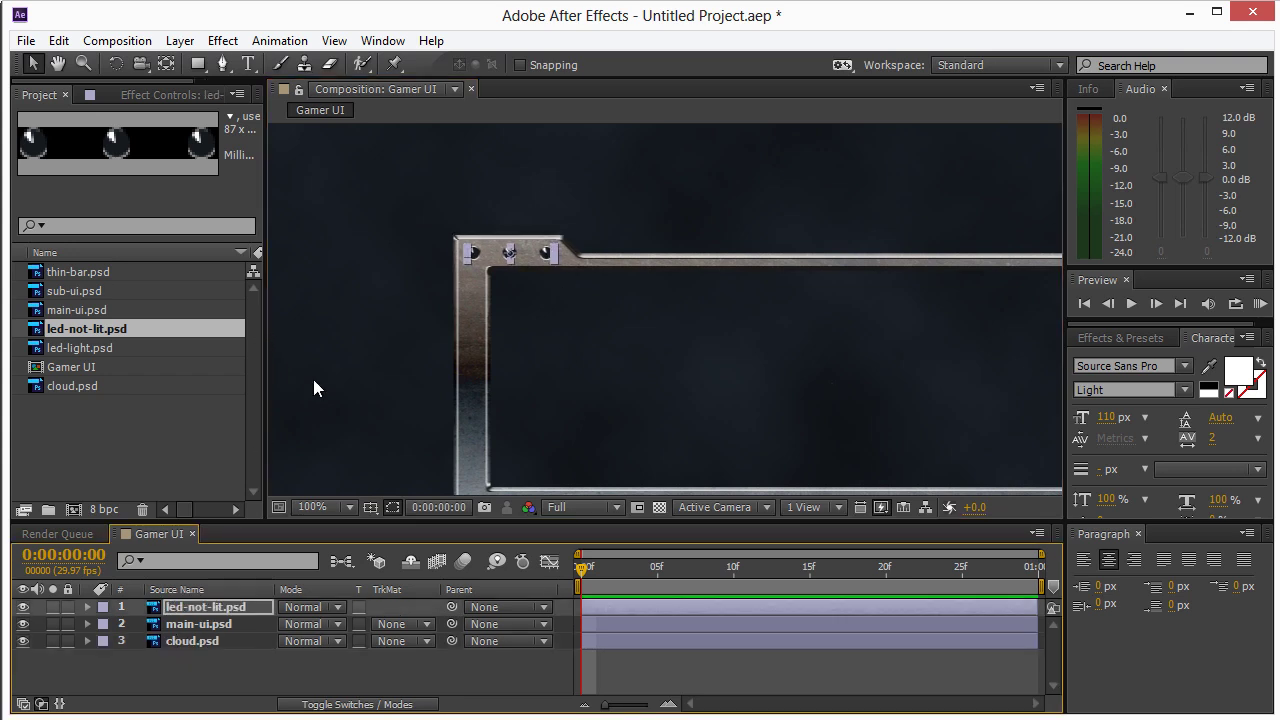
{"action": "left_click", "coordinate": [671, 624]}
{"action": "left_click", "coordinate": [678, 655]}
{"action": "left_click", "coordinate": [472, 251]}
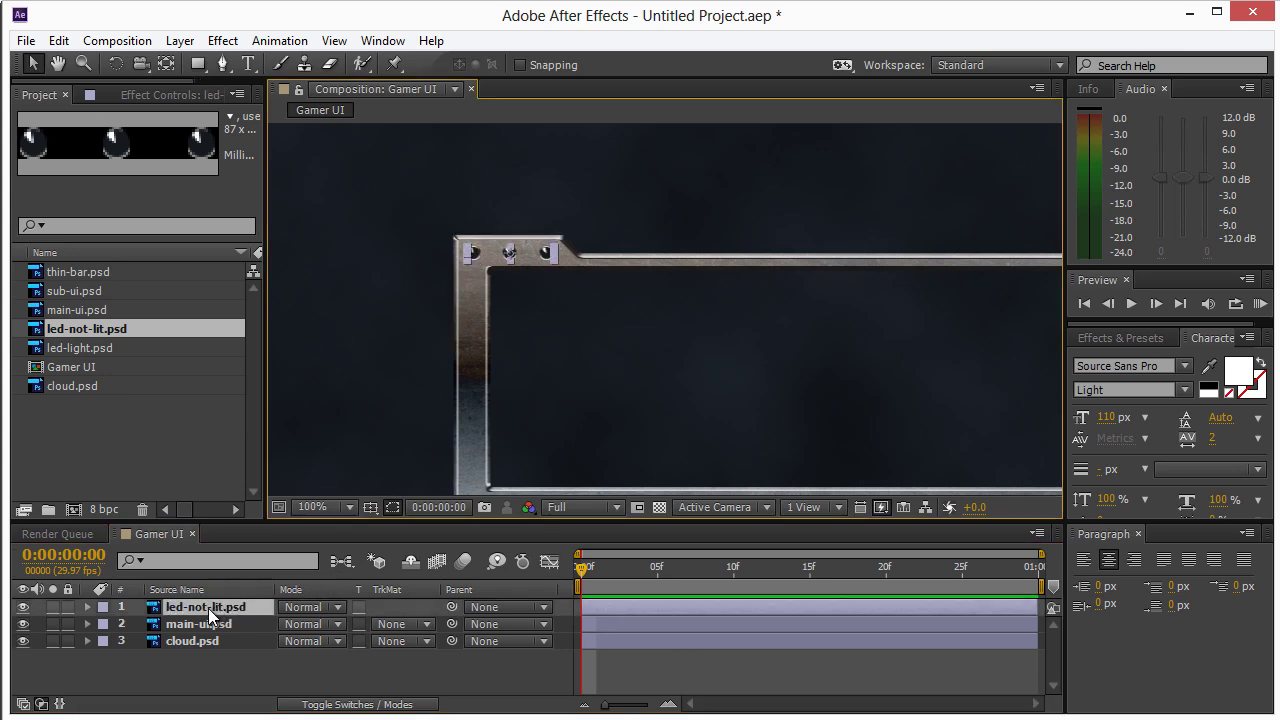
{"action": "key", "text": "ctrl+d"}
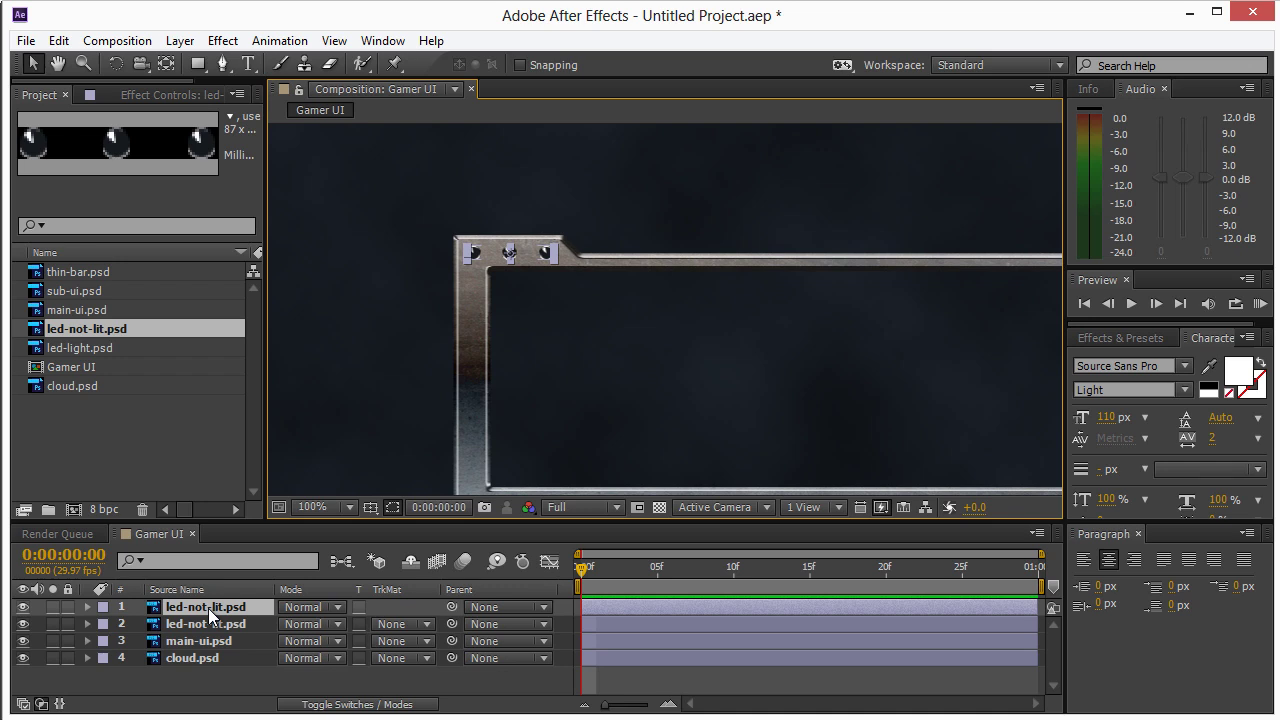
- Replace the top LED copy with led-light.psd so the LEDs glow
{"action": "left_click", "coordinate": [204, 604]}
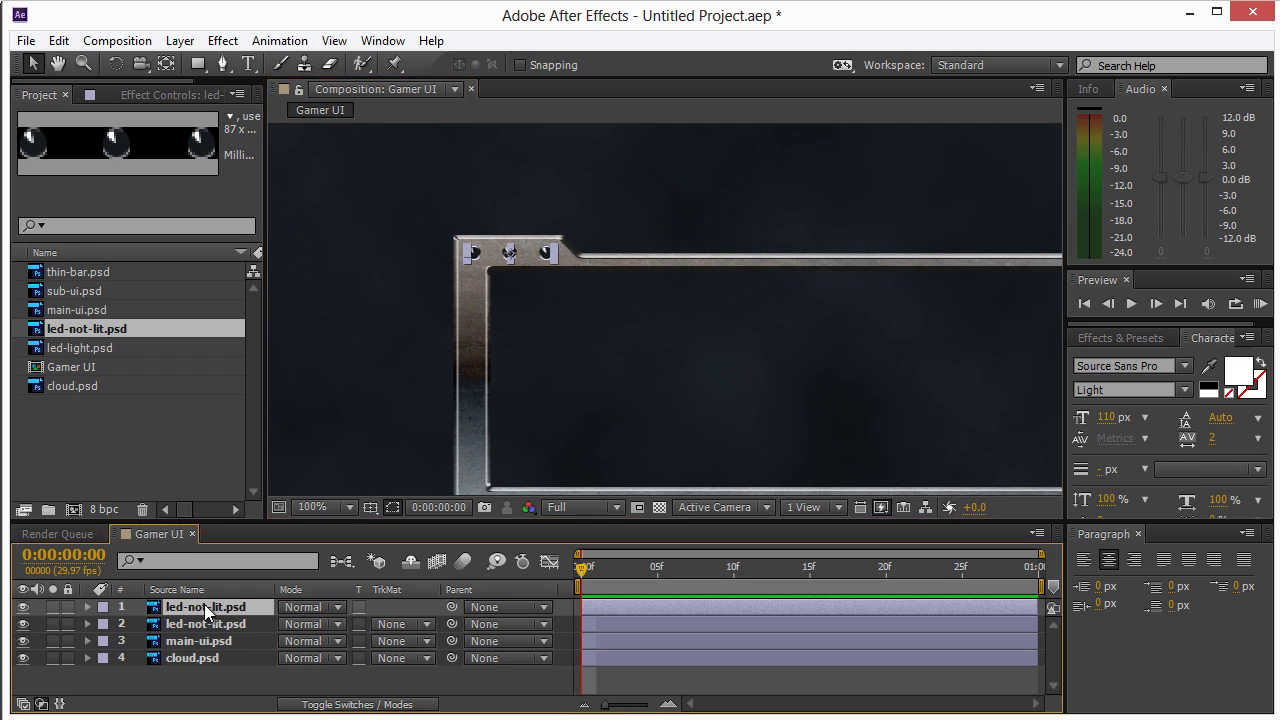
{"action": "left_click", "coordinate": [88, 350]}
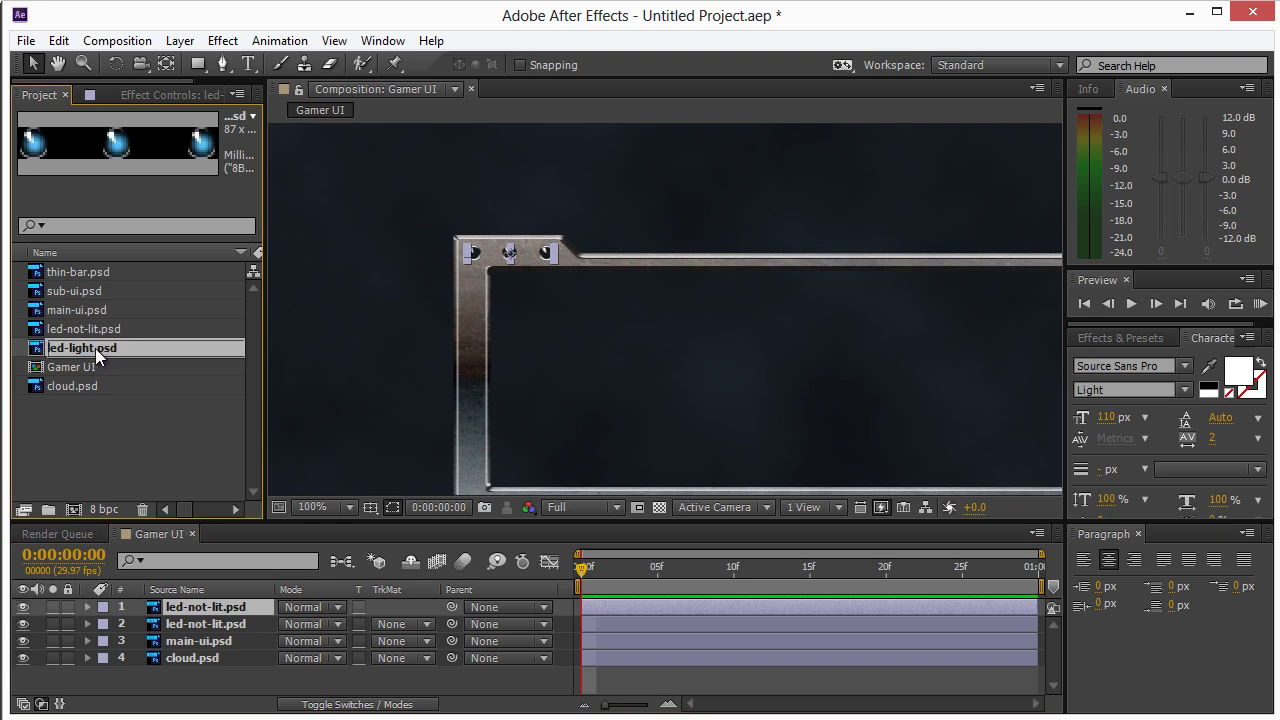
{"action": "left_click_drag", "start_coordinate": [95, 348], "coordinate": [233, 595]}
{"action": "left_click_drag", "start_coordinate": [123, 370], "coordinate": [207, 606]}
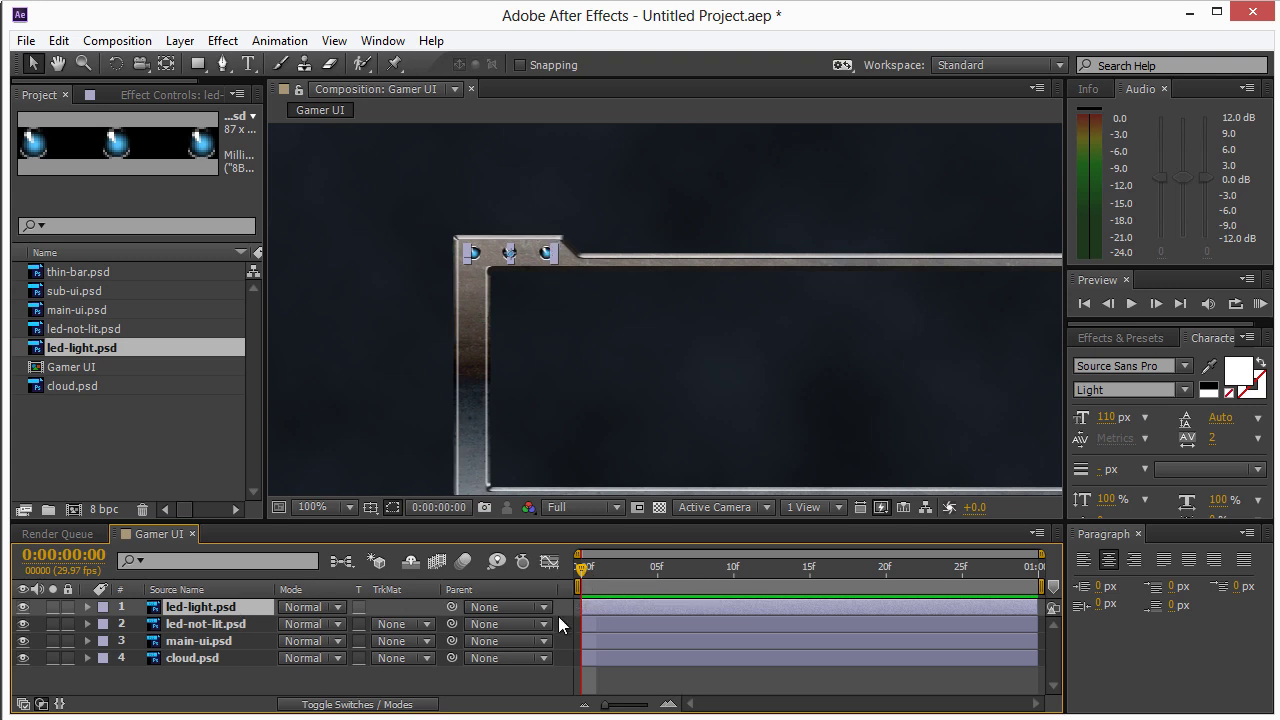
- Zoom the viewer out to 50% and pan to frame the whole composition
{"action": "left_click", "coordinate": [317, 334]}
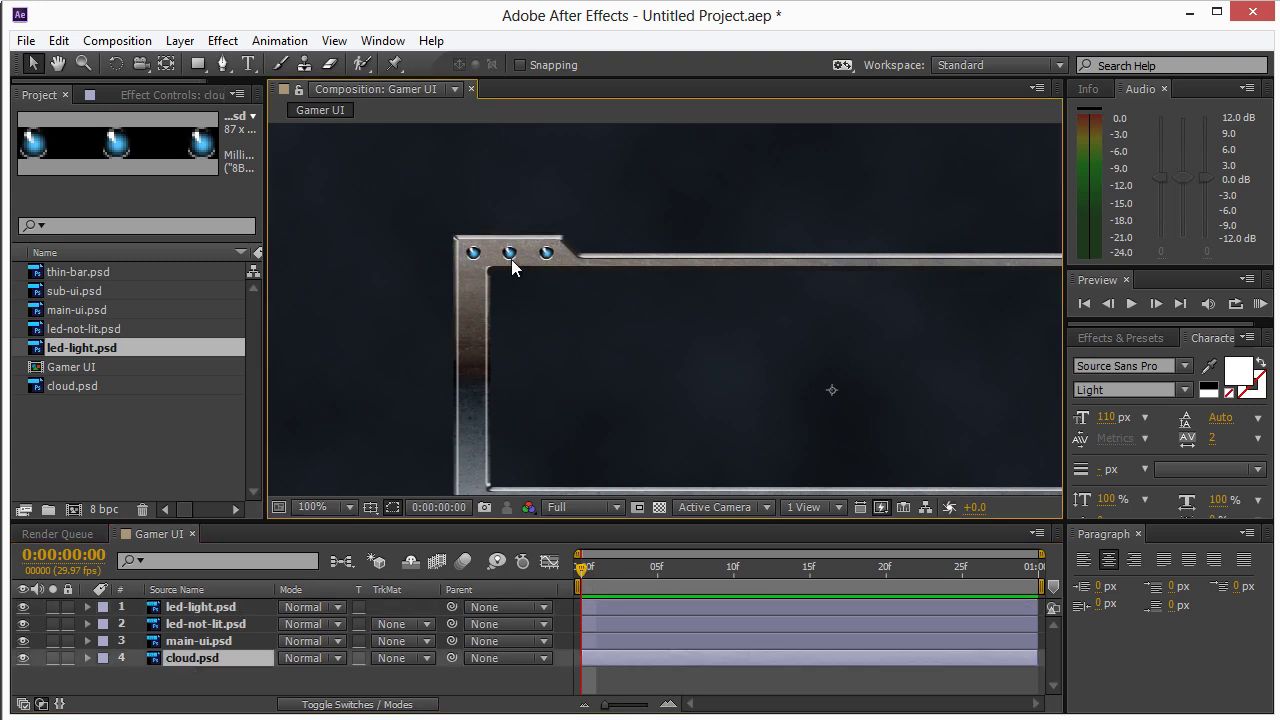
{"action": "key", "text": "comma"}
{"action": "key", "text": "comma"}
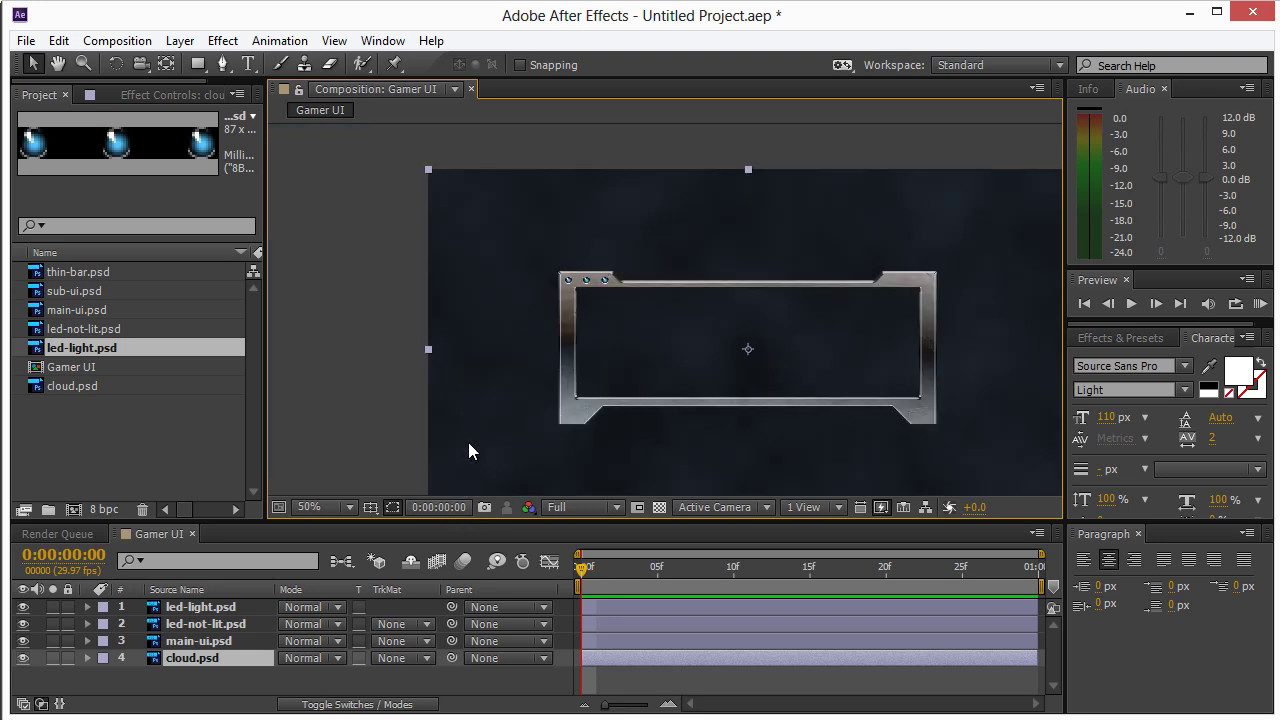
{"action": "left_click_drag", "start_coordinate": [734, 411], "coordinate": [637, 380]}
{"action": "key", "text": "v"}
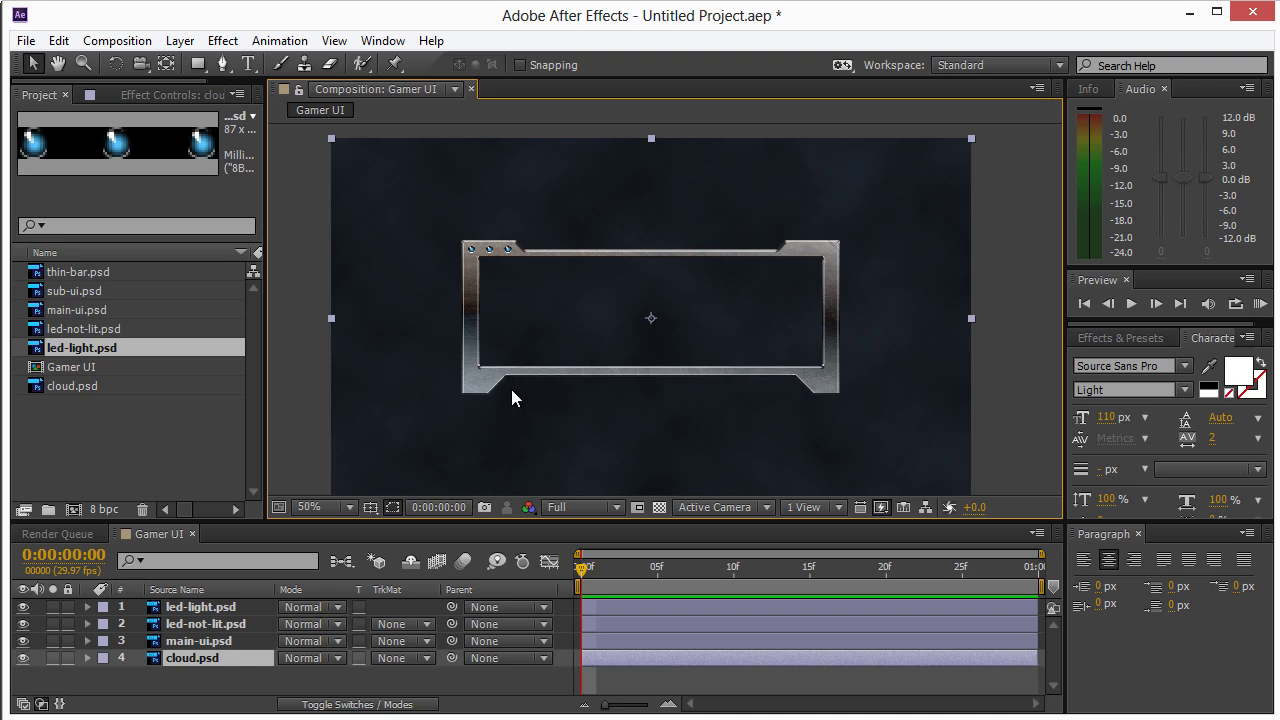
- Preview main-ui and sub-ui footage, then select thin-bar.psd in the Project panel
{"action": "left_click", "coordinate": [66, 310]}
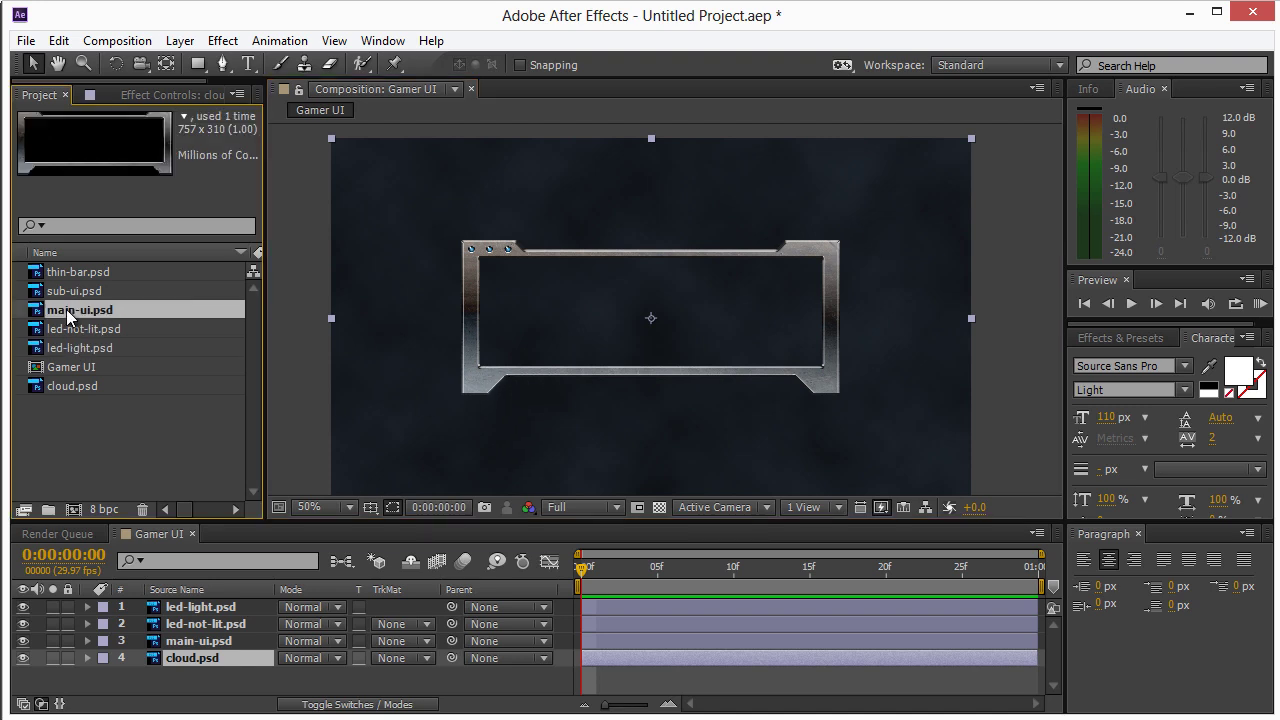
{"action": "left_click", "coordinate": [67, 291]}
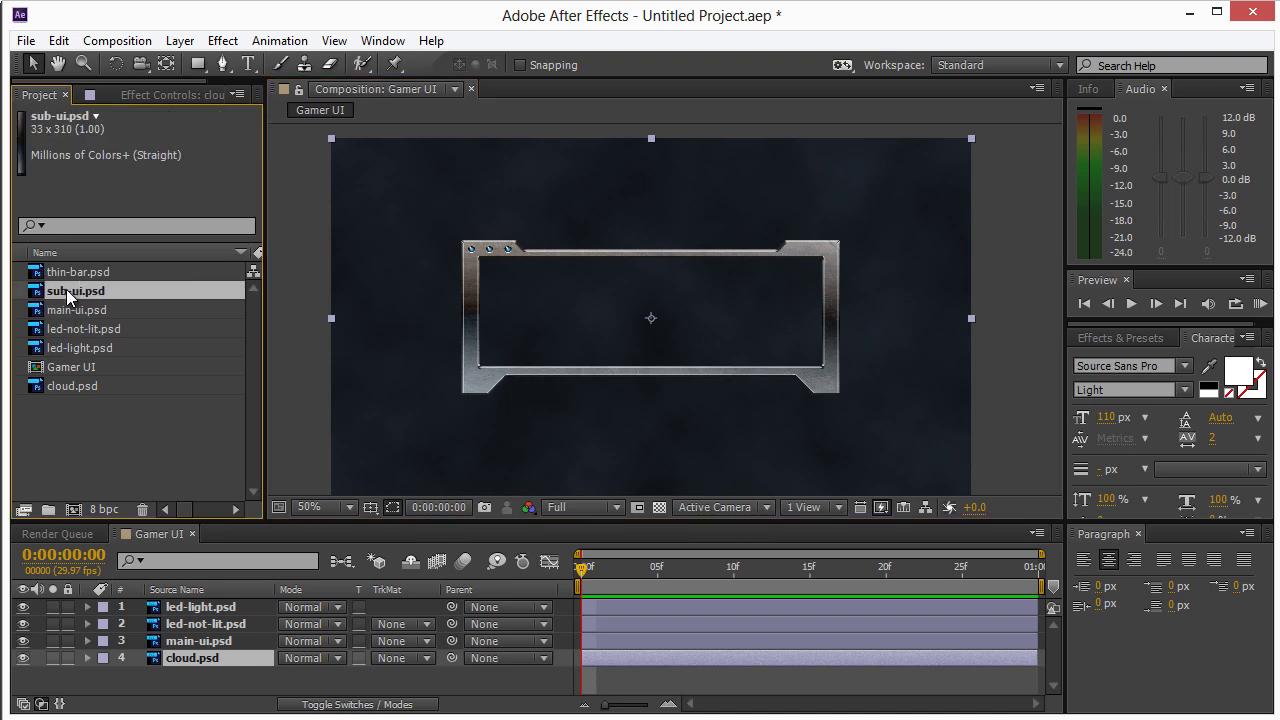
{"action": "left_click", "coordinate": [70, 273]}
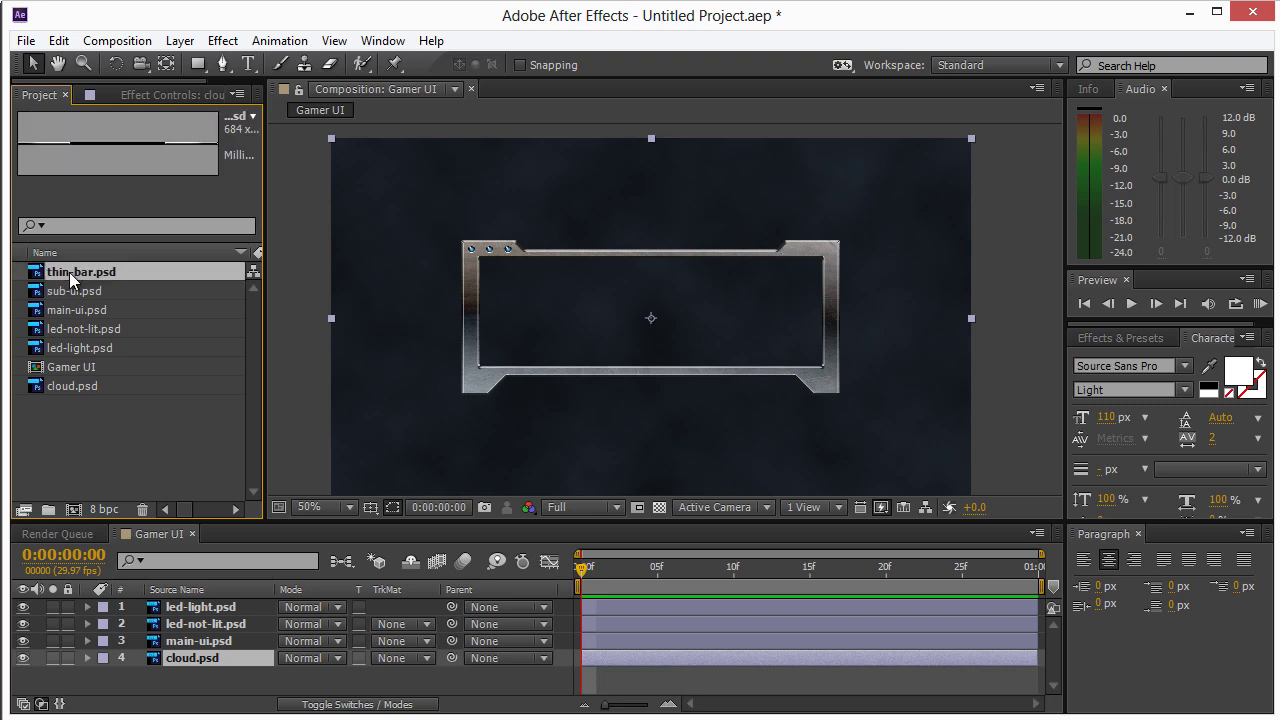
- Add thin-bar.psd beneath the metal frame layer and view the frame's bottom edge at 100%
{"action": "left_click_drag", "start_coordinate": [70, 280], "coordinate": [655, 404]}
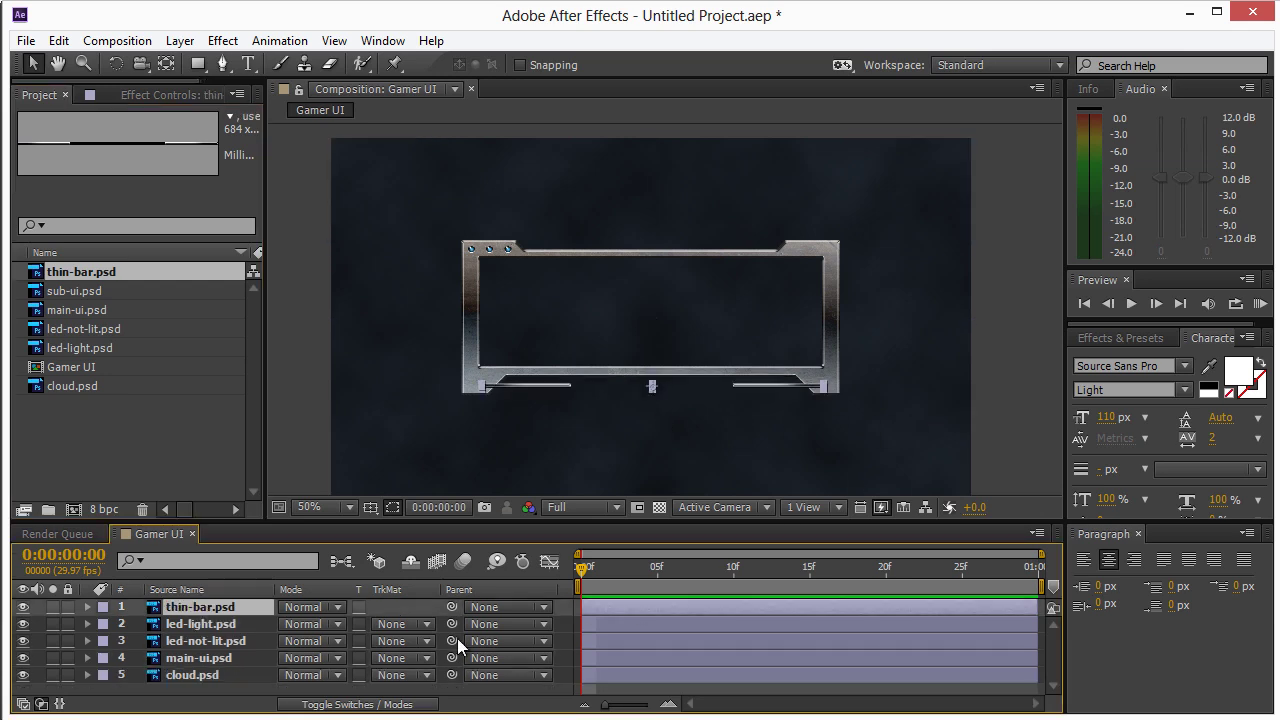
{"action": "left_click_drag", "start_coordinate": [204, 606], "coordinate": [205, 666]}
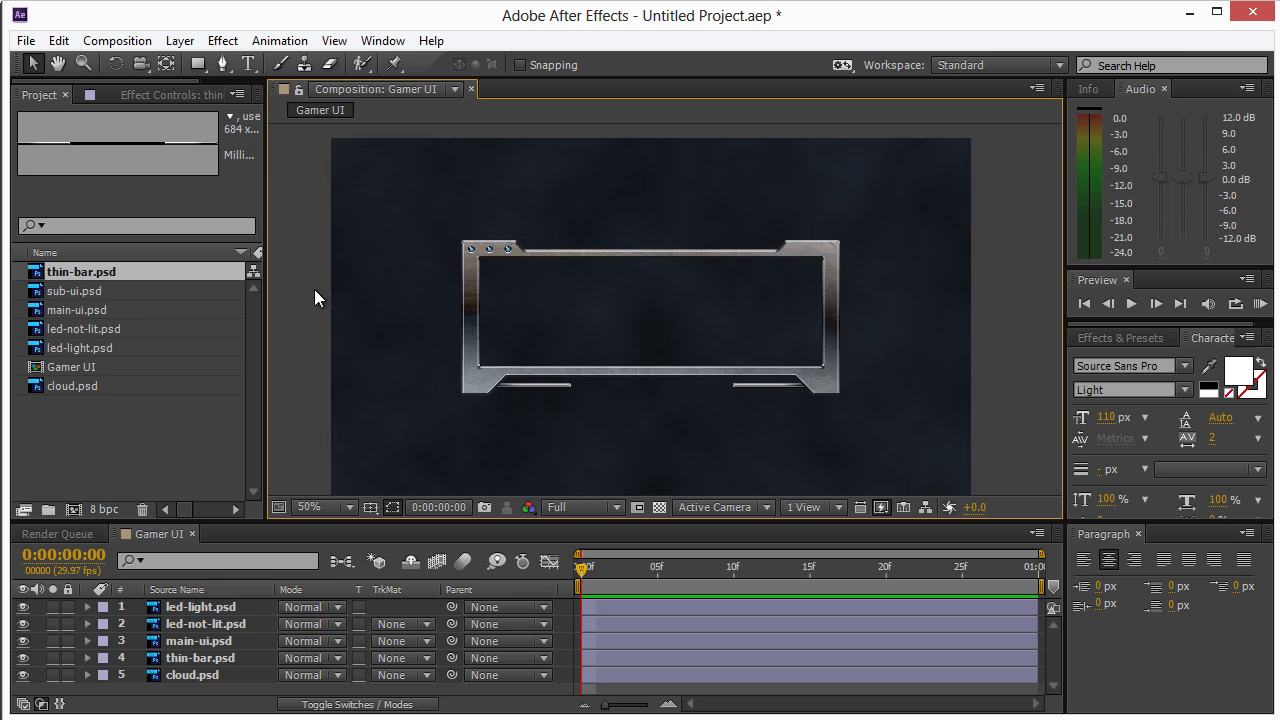
{"action": "key", "text": "period"}
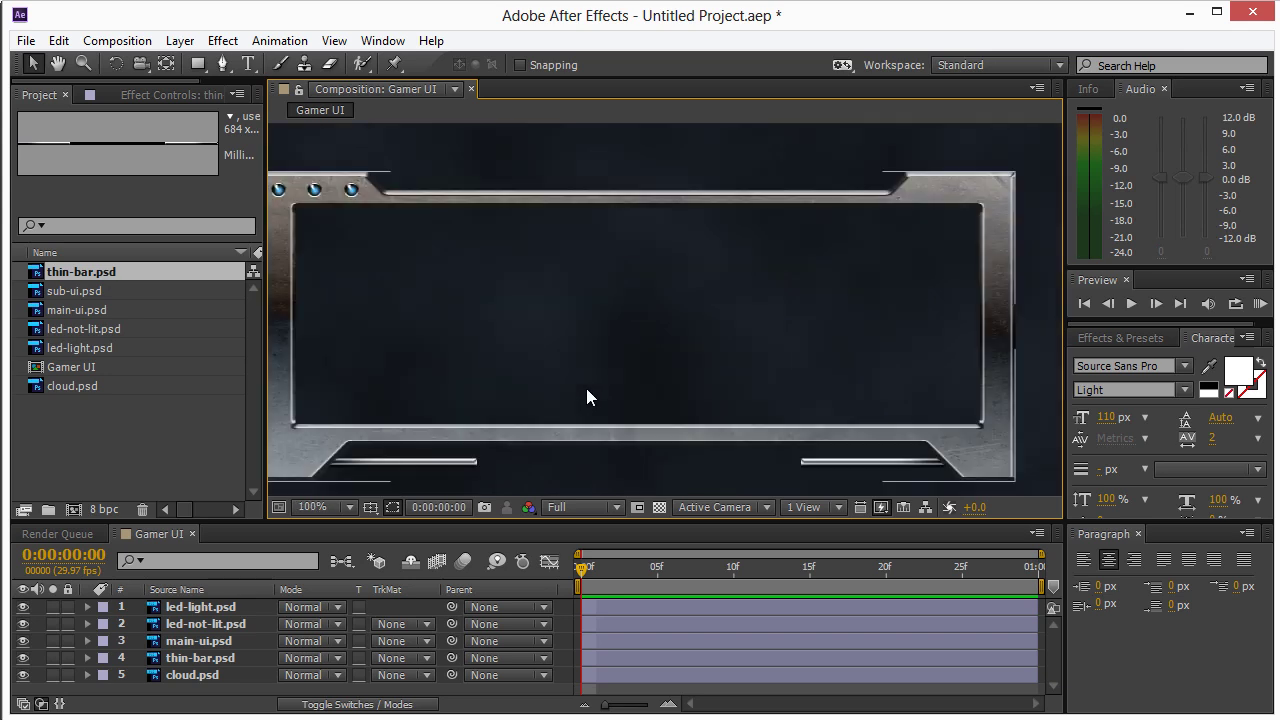
{"action": "key", "text": "h"}
{"action": "left_click_drag", "start_coordinate": [609, 400], "coordinate": [604, 276]}
{"action": "key", "text": "v"}
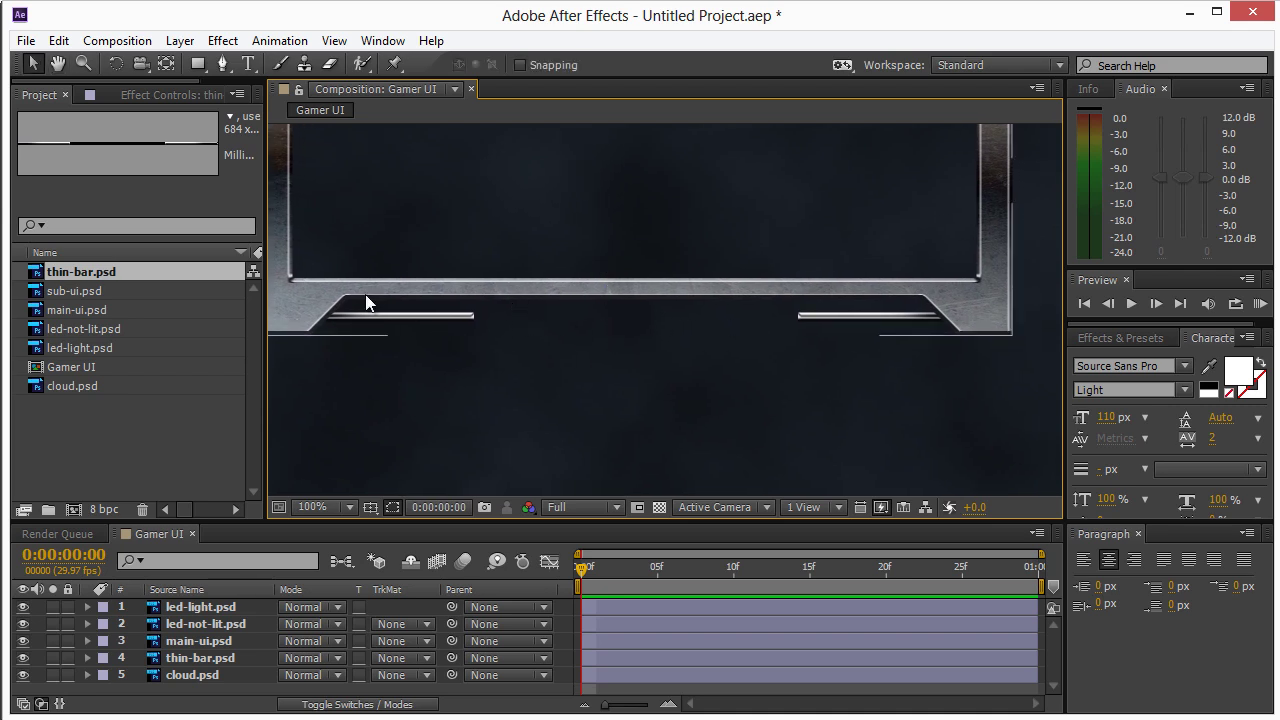
- Draw a thin rectangle between the two thin bars and nudge it slightly left
{"action": "left_click", "coordinate": [195, 65]}
{"action": "left_click_drag", "start_coordinate": [195, 65], "coordinate": [221, 71]}
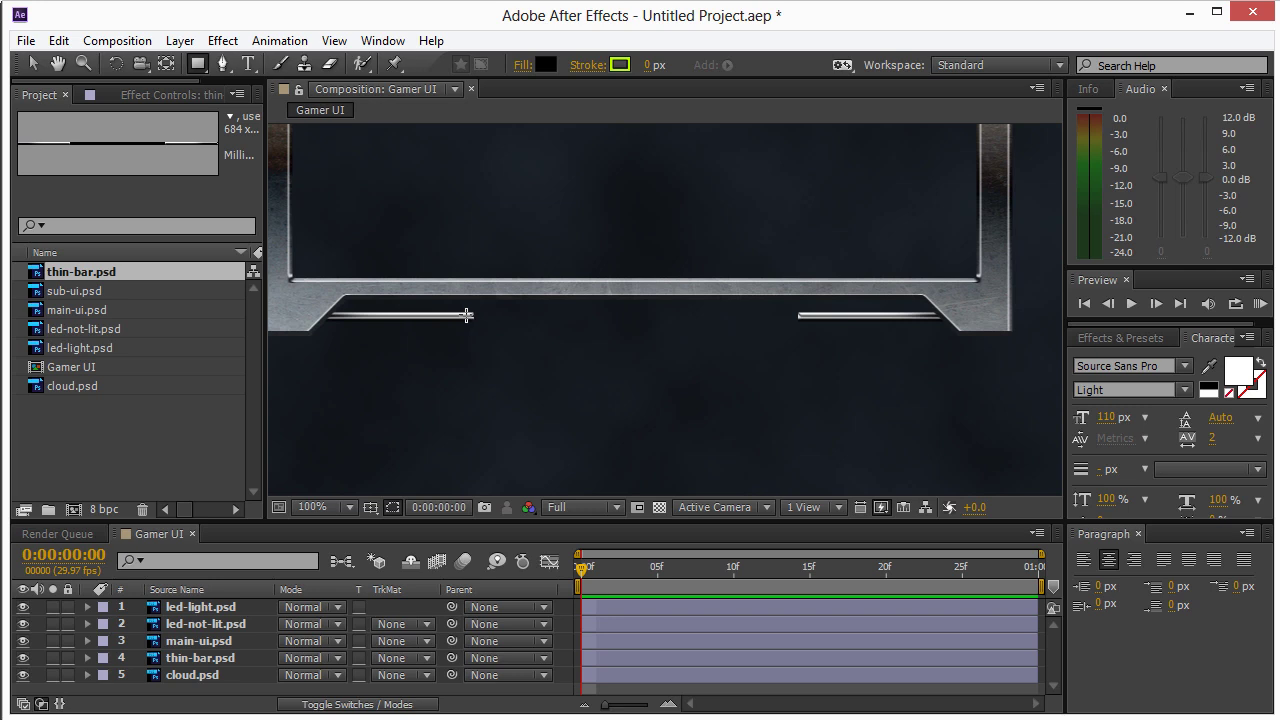
{"action": "left_click_drag", "start_coordinate": [466, 315], "coordinate": [817, 317]}
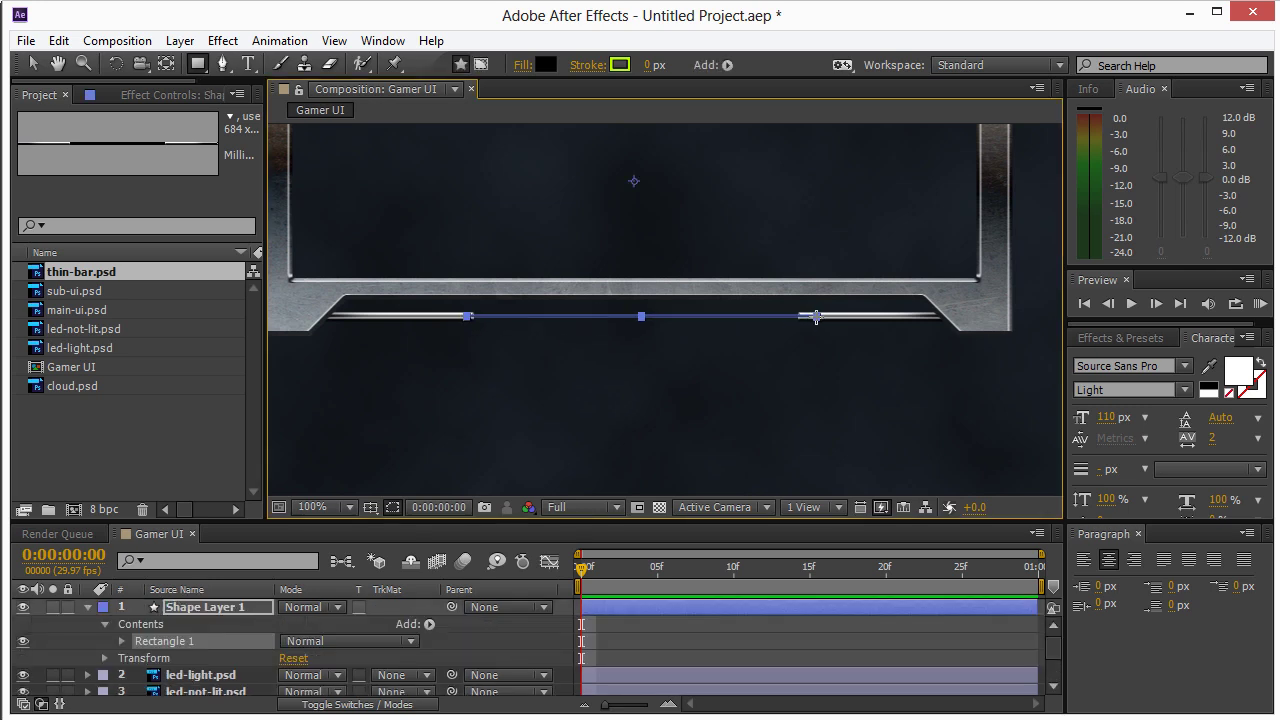
{"action": "left_click", "coordinate": [33, 63]}
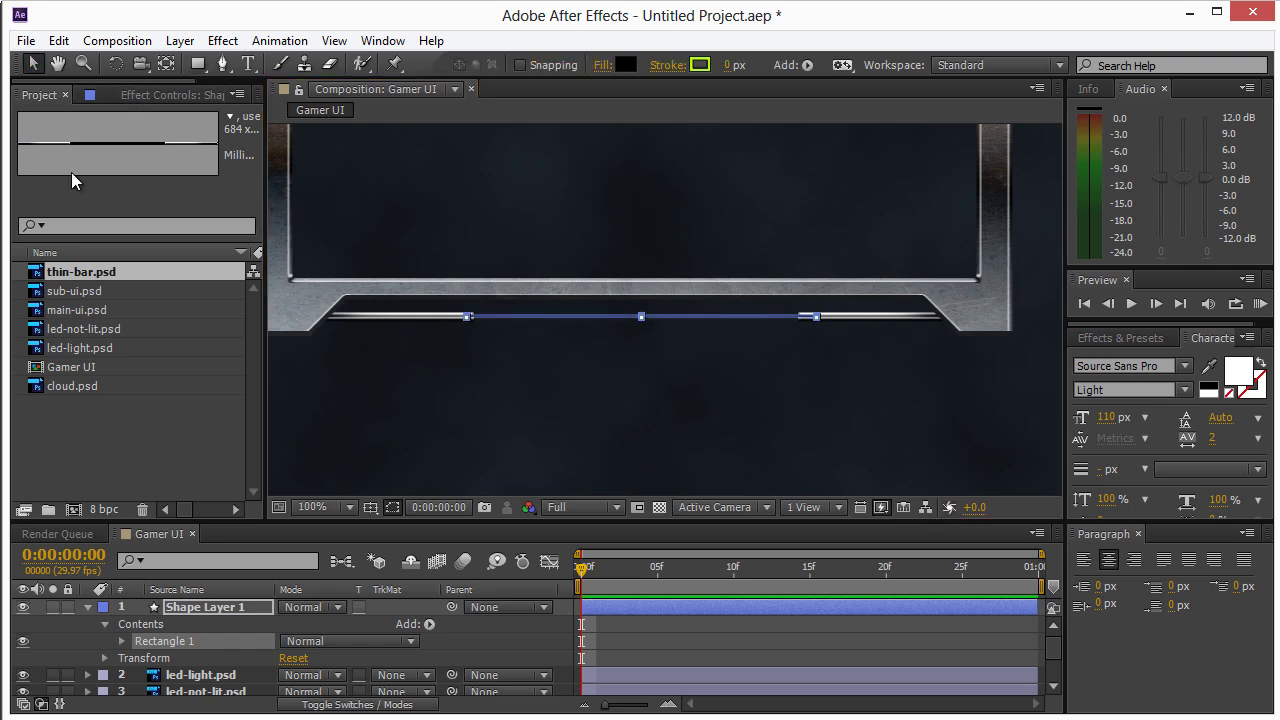
{"action": "key", "text": "Left"}
{"action": "key", "text": "Left"}
{"action": "key", "text": "Left"}
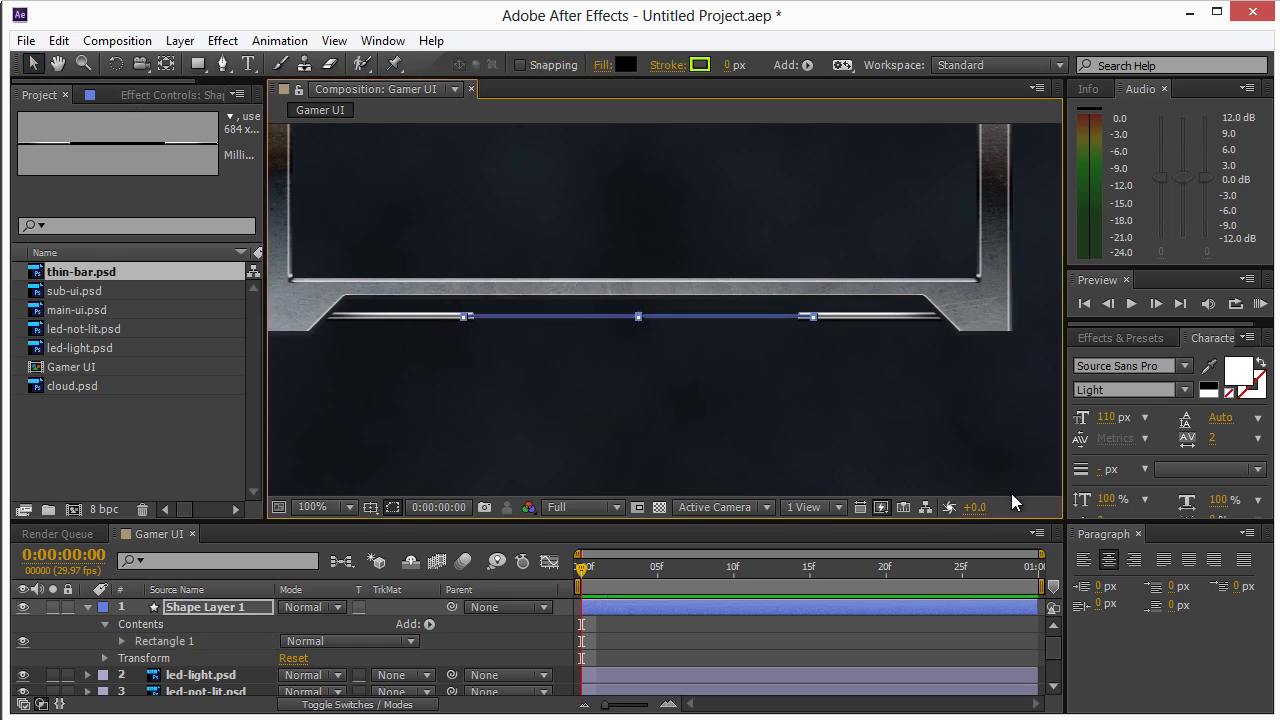
{"action": "left_click", "coordinate": [840, 644]}
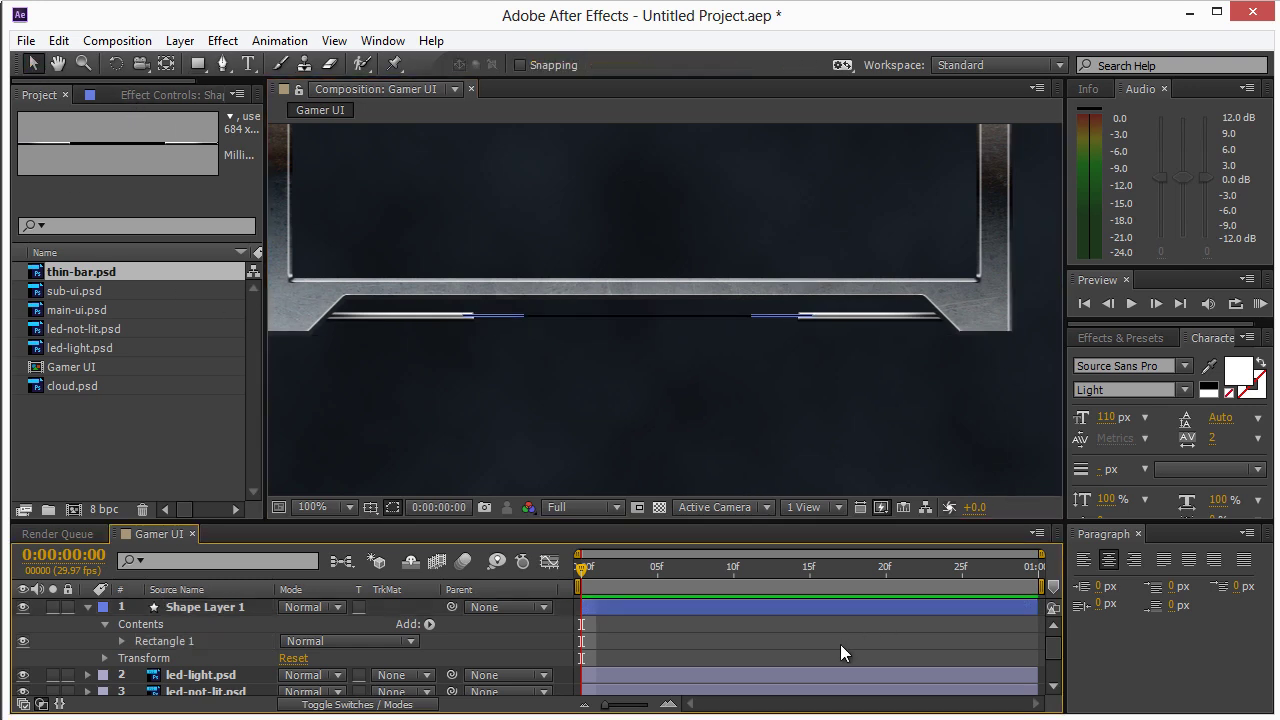
{"action": "left_click", "coordinate": [624, 315]}
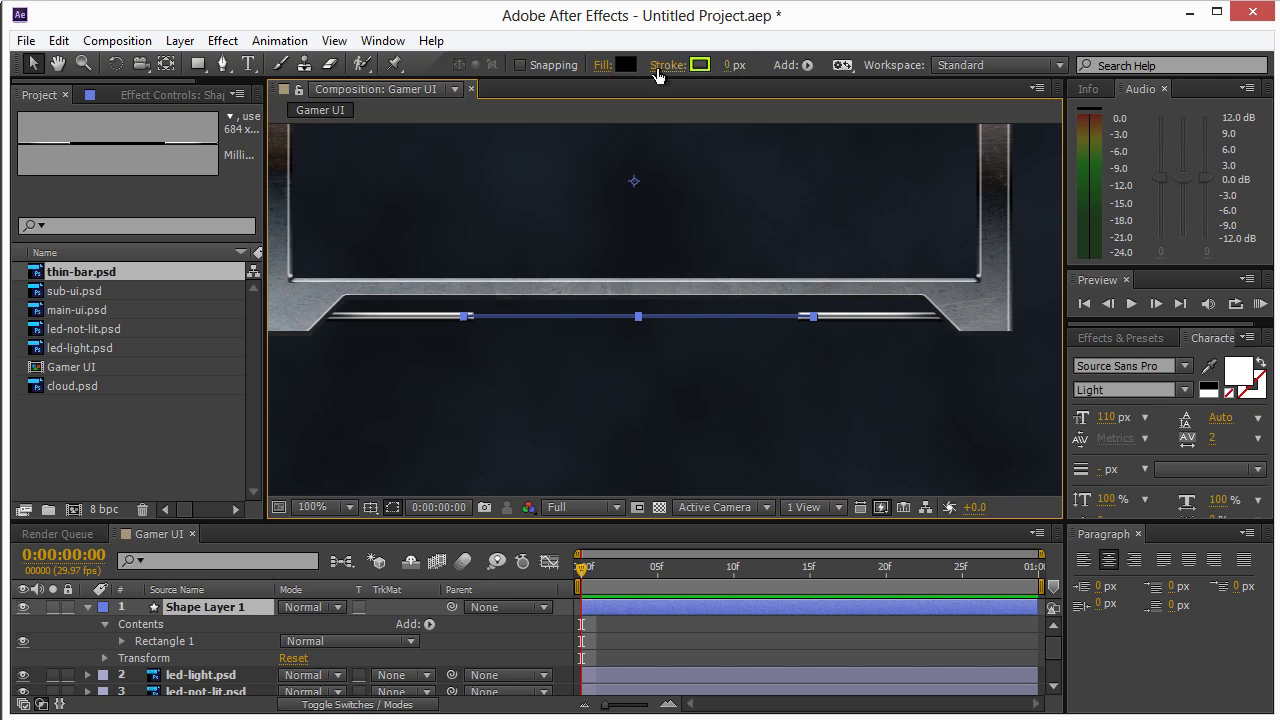
- Change Rectangle 1's fill type to Linear Gradient
{"action": "left_click", "coordinate": [604, 70]}
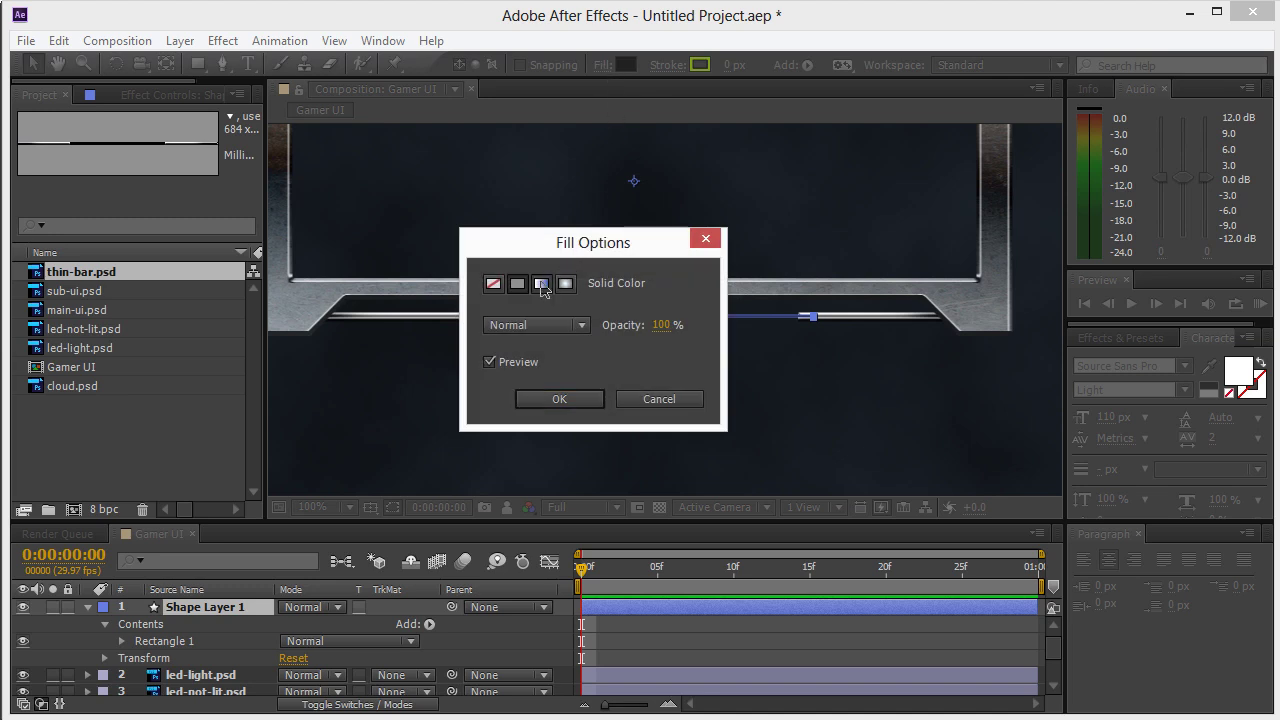
{"action": "left_click", "coordinate": [541, 283]}
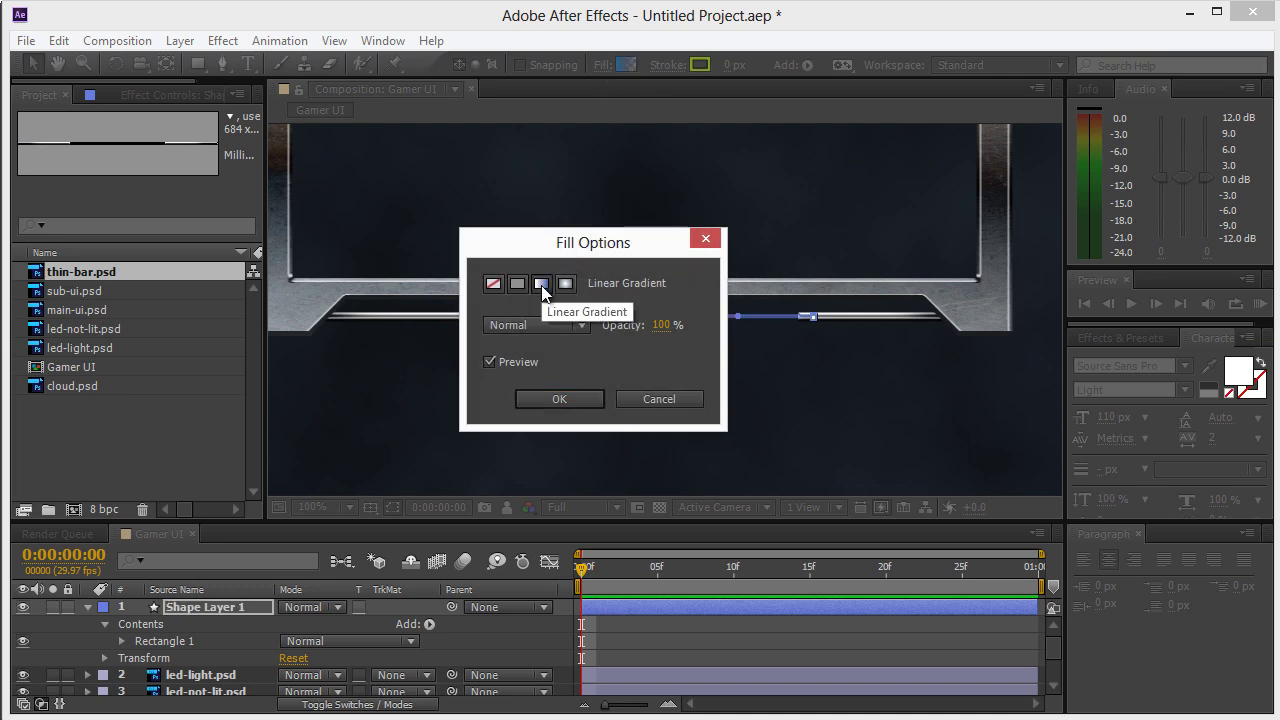
{"action": "left_click", "coordinate": [547, 396]}
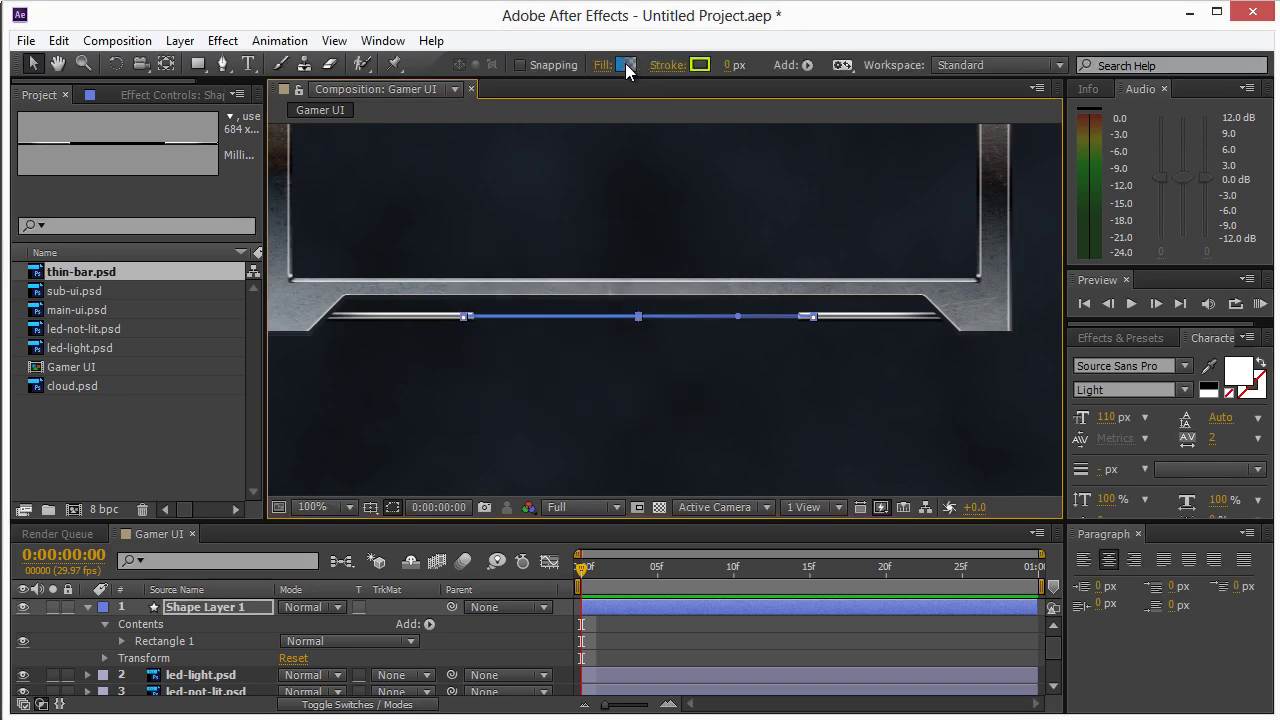
- Set the gradient's left colour stop to dark grey 242424
{"action": "left_click", "coordinate": [626, 66]}
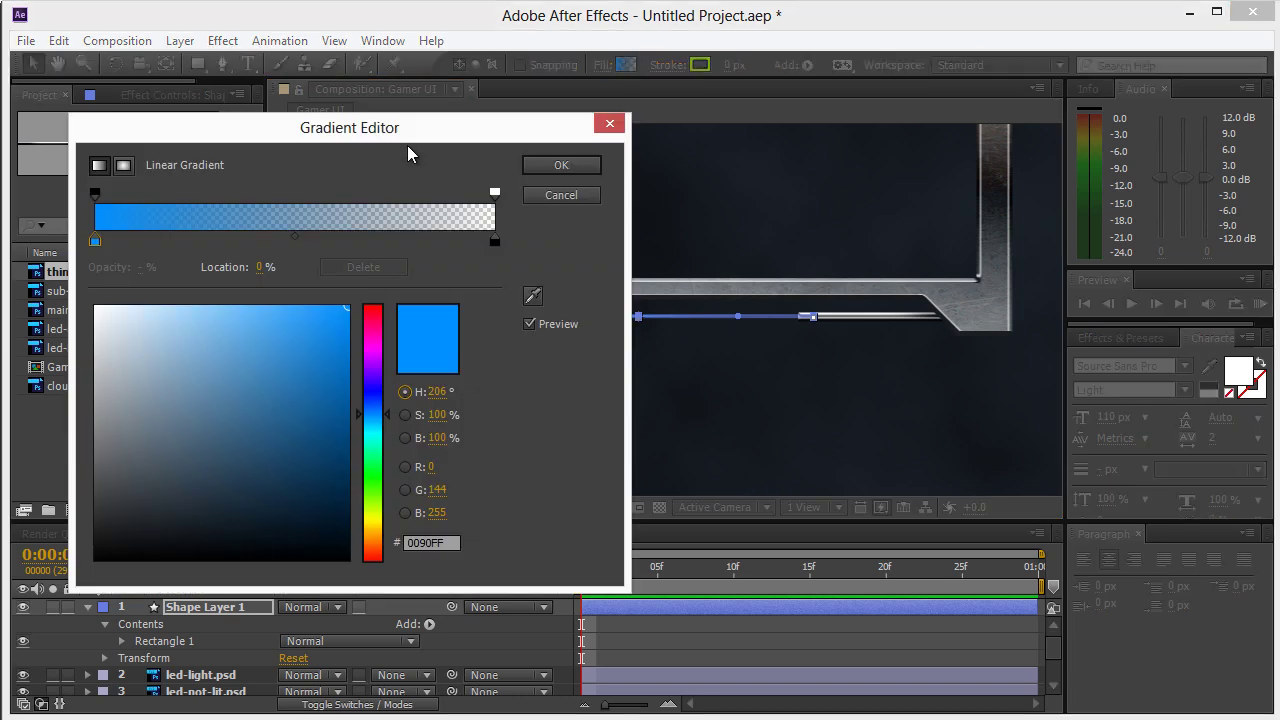
{"action": "left_click_drag", "start_coordinate": [491, 133], "coordinate": [646, 131]}
{"action": "left_click_drag", "start_coordinate": [528, 137], "coordinate": [432, 133]}
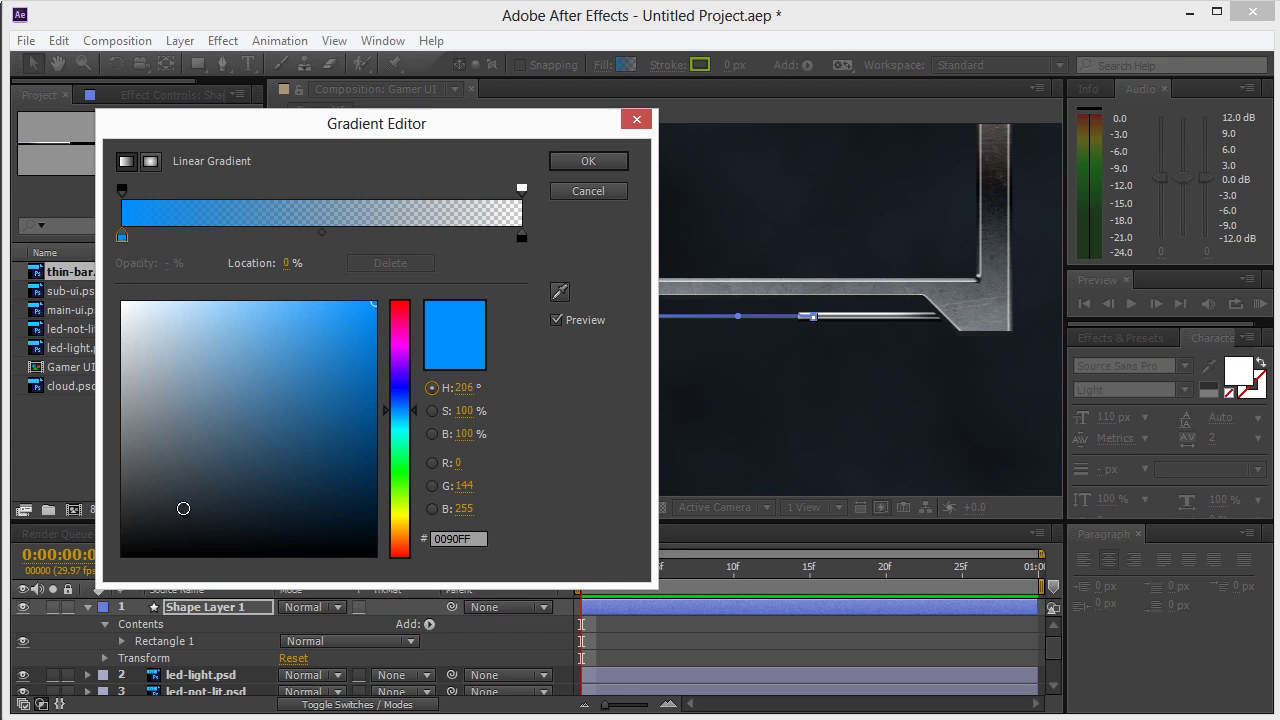
{"action": "left_click_drag", "start_coordinate": [183, 508], "coordinate": [105, 565]}
{"action": "mouse_move", "coordinate": [177, 531]}
{"action": "left_mouse_down"}
{"action": "mouse_move", "coordinate": [88, 497]}
{"action": "mouse_move", "coordinate": [76, 519]}
{"action": "mouse_move", "coordinate": [107, 529]}
{"action": "left_mouse_up"}
- Set the gradient's right opacity stop to 100%
{"action": "left_click", "coordinate": [521, 236]}
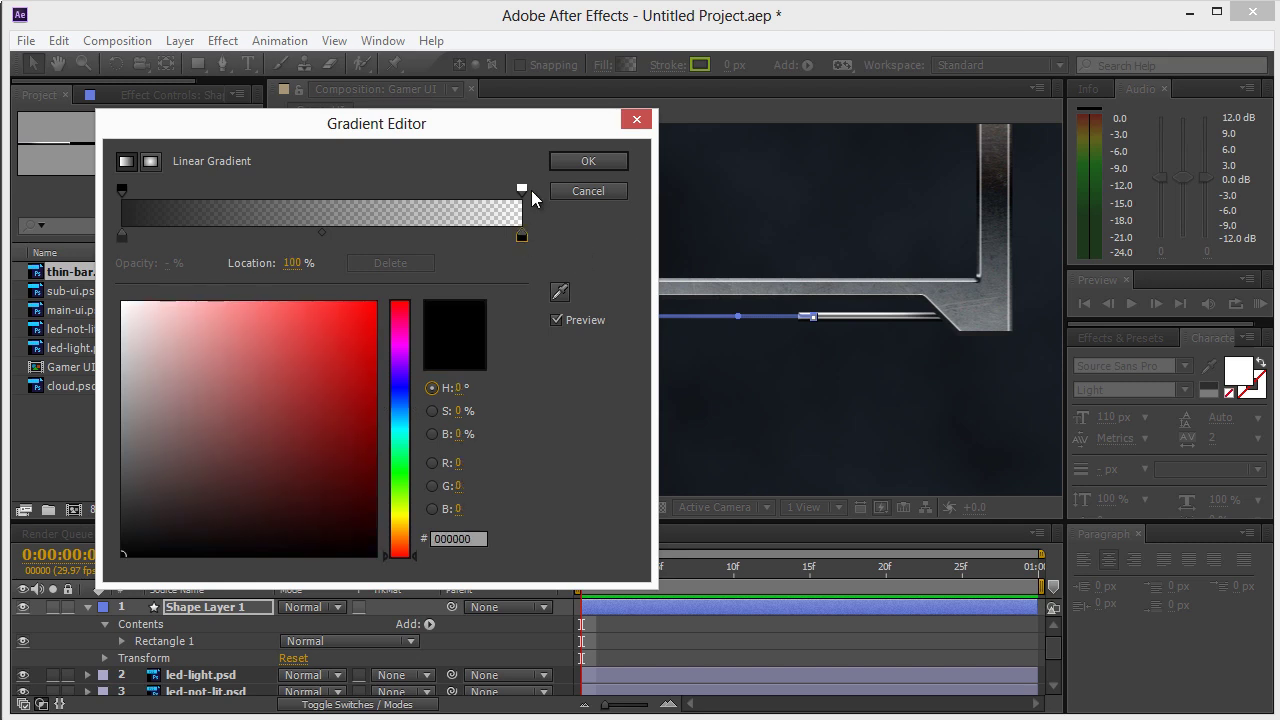
{"action": "left_click", "coordinate": [521, 188]}
{"action": "left_click", "coordinate": [172, 263]}
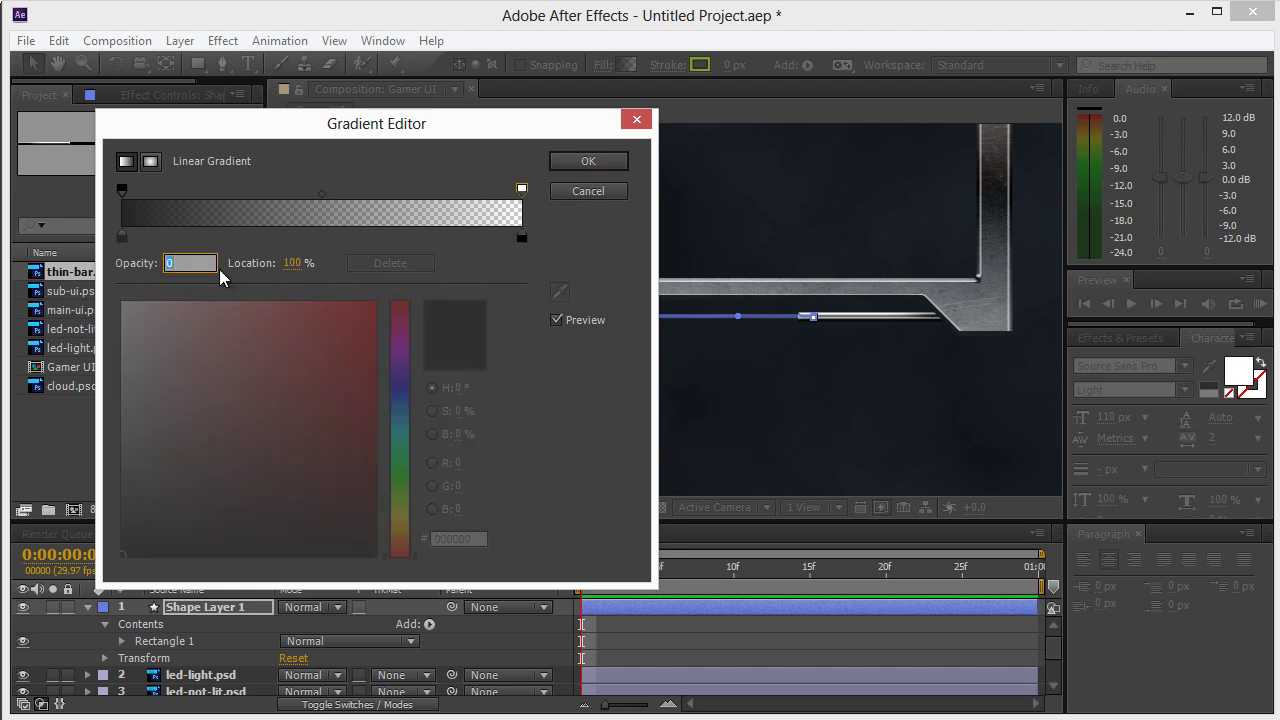
{"action": "type", "text": "100"}
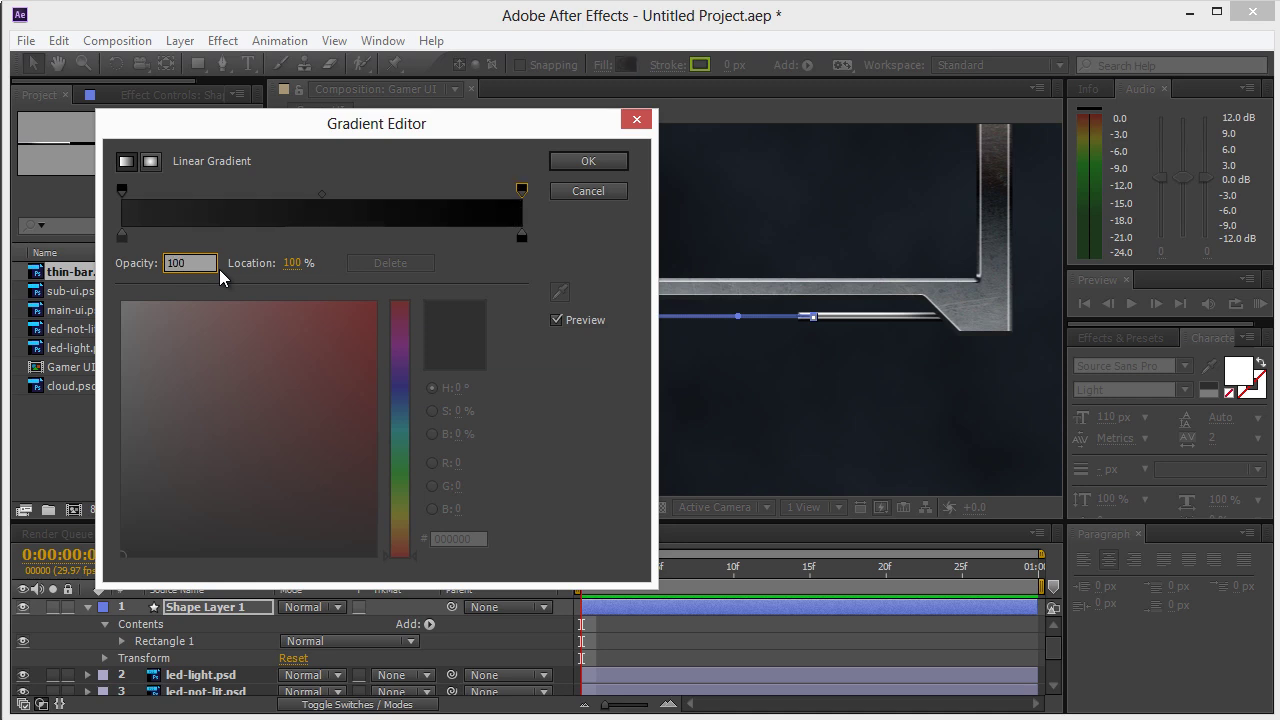
{"action": "left_click", "coordinate": [249, 236]}
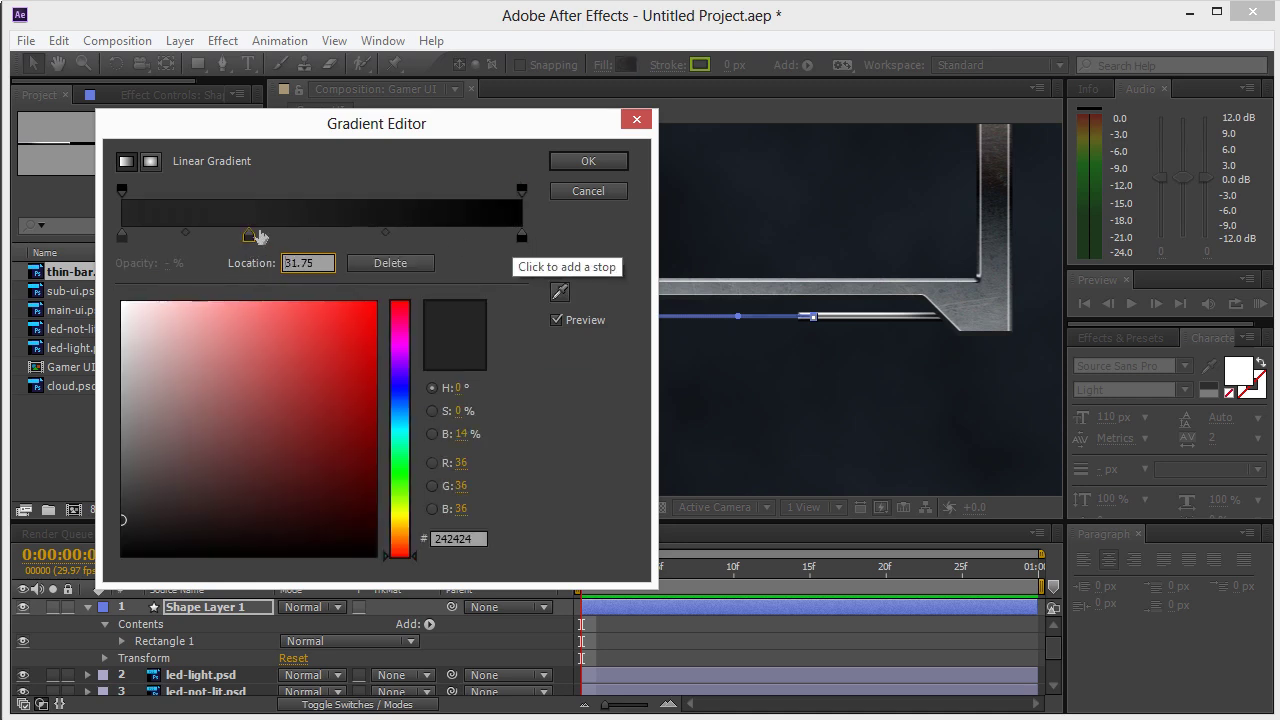
{"action": "left_click_drag", "start_coordinate": [258, 236], "coordinate": [247, 275]}
- Make the right stop mid grey 6E6E6E, place stops at 42.8% and 57.7%, and apply
{"action": "left_click", "coordinate": [521, 237]}
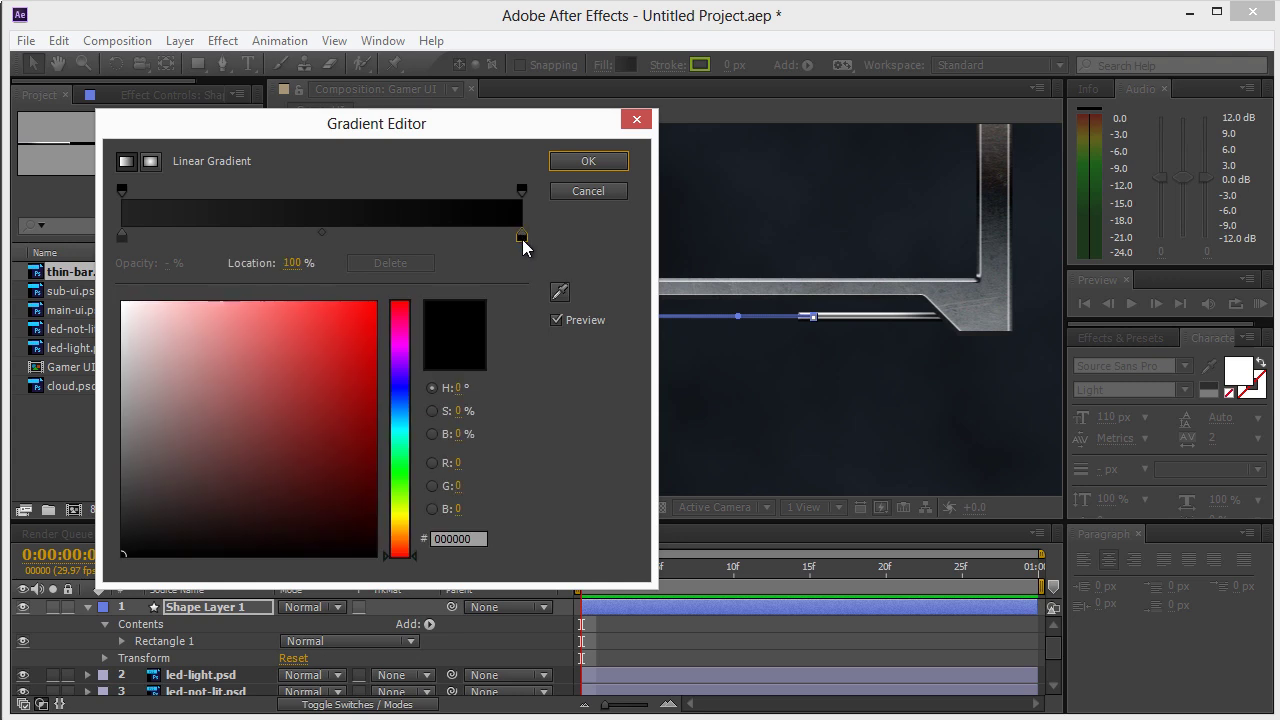
{"action": "left_click_drag", "start_coordinate": [146, 486], "coordinate": [90, 450]}
{"action": "left_click_drag", "start_coordinate": [521, 237], "coordinate": [351, 247]}
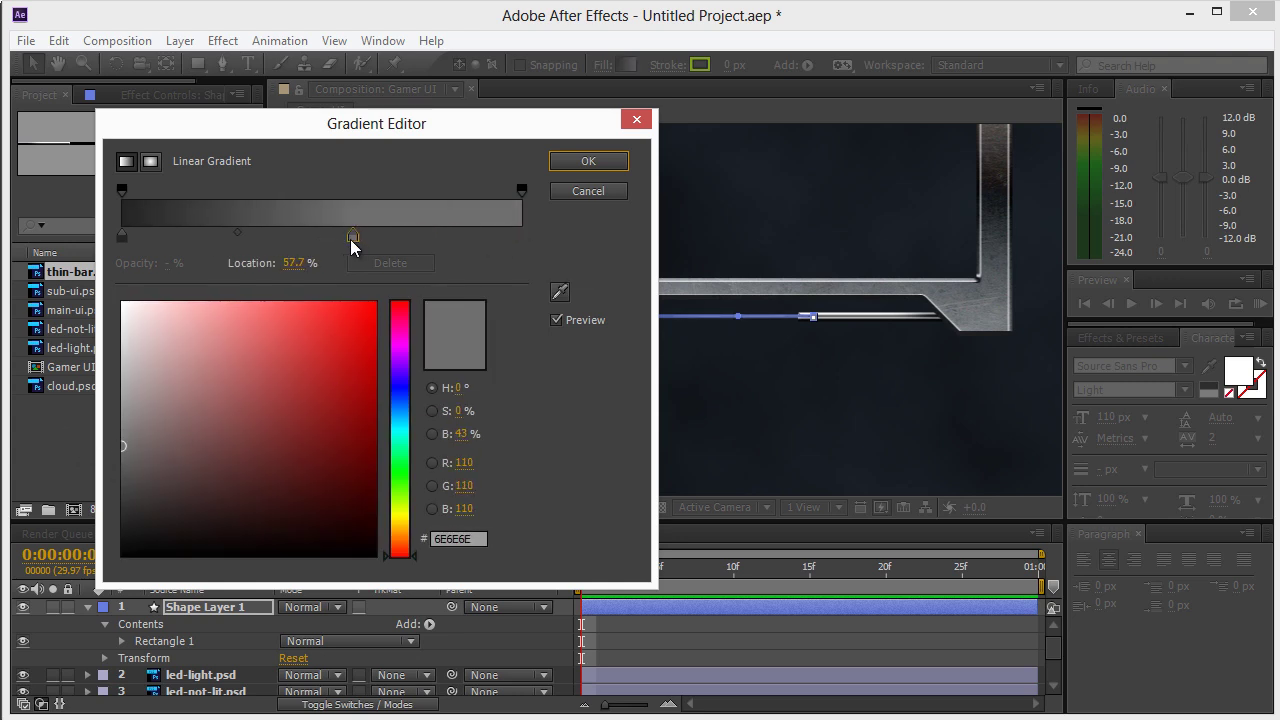
{"action": "left_click_drag", "start_coordinate": [122, 238], "coordinate": [292, 242]}
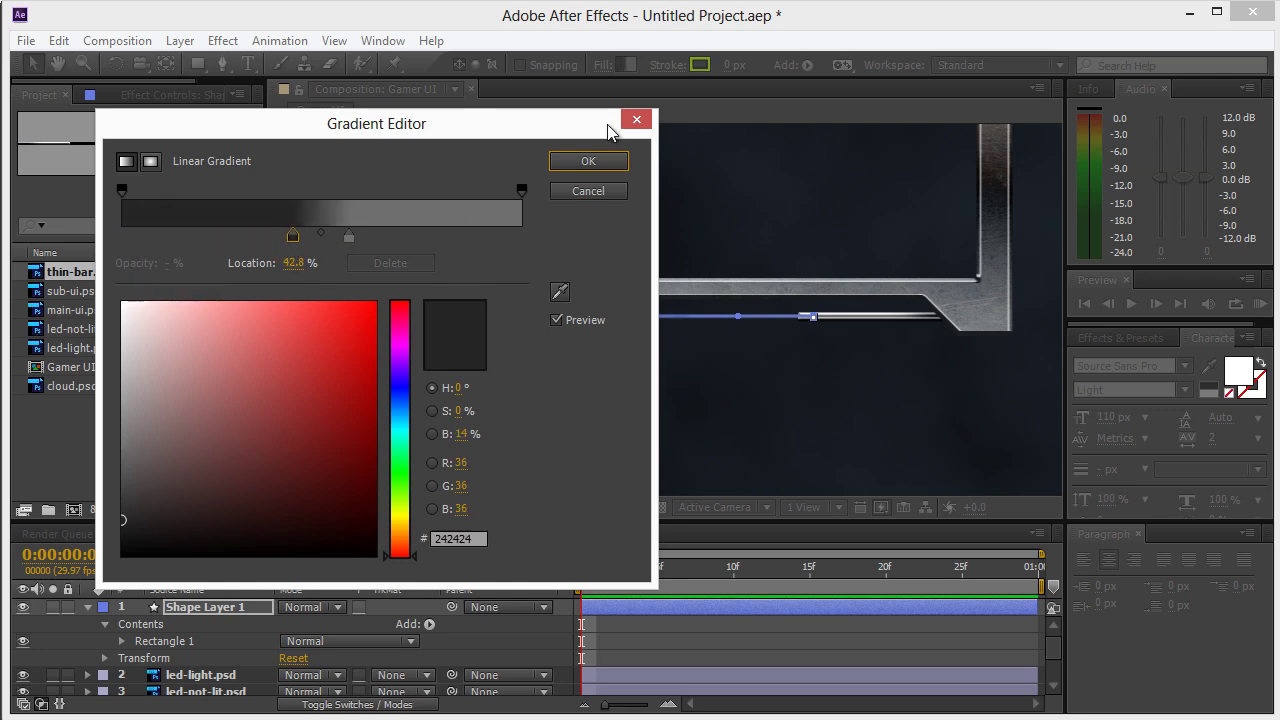
{"action": "left_click", "coordinate": [606, 163]}
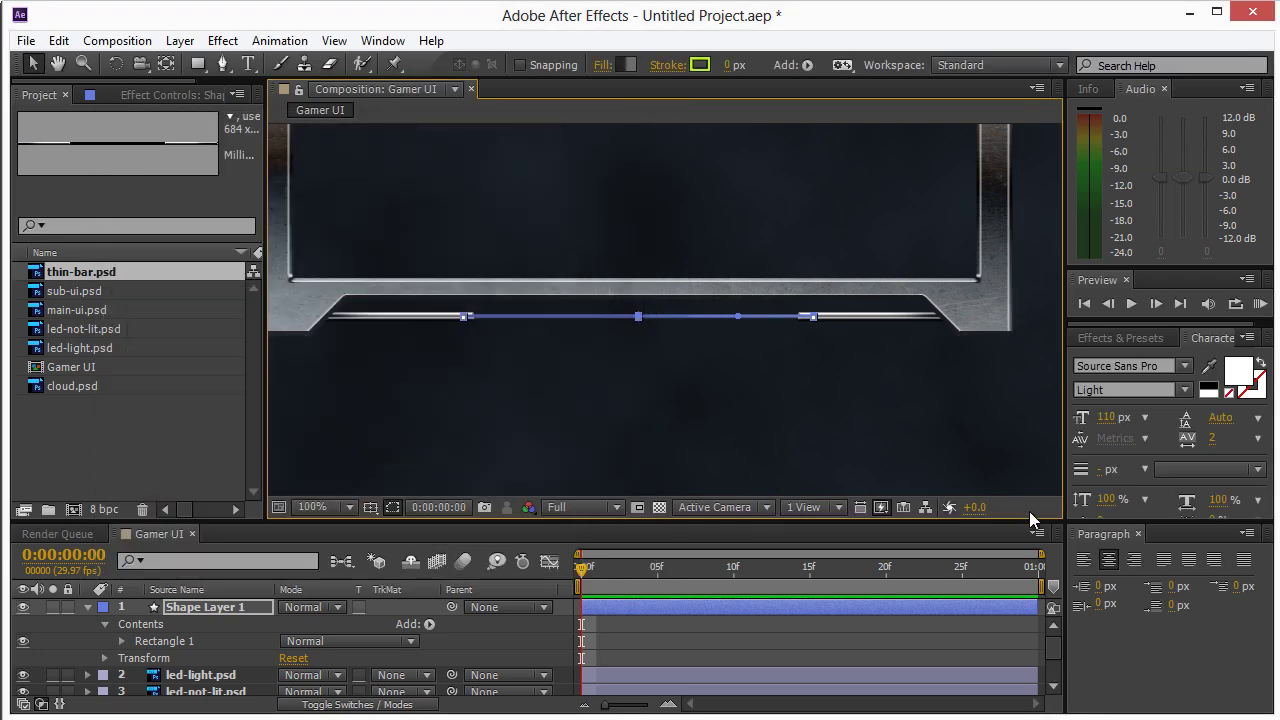
- Inspect the gradient bar's path at different zoom levels, then reselect Shape Layer 1
{"action": "key", "text": "g"}
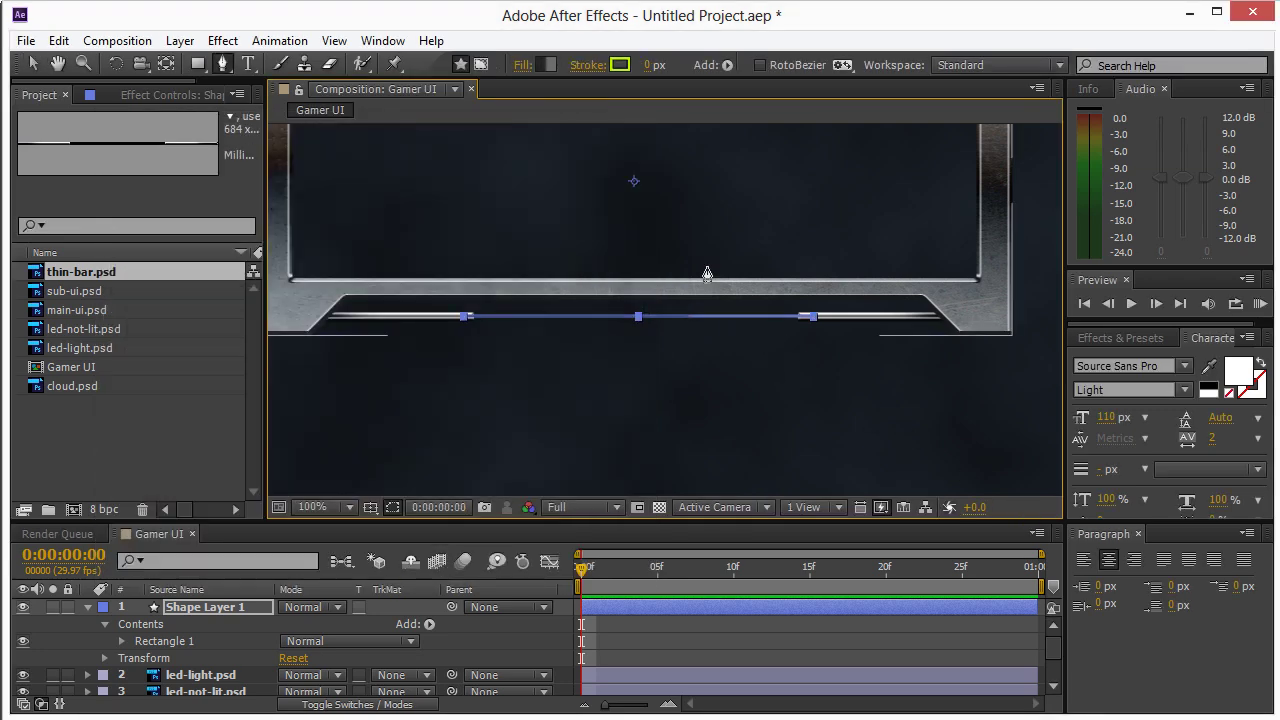
{"action": "key", "text": "comma"}
{"action": "key", "text": "comma"}
{"action": "key", "text": "period"}
{"action": "key", "text": "period"}
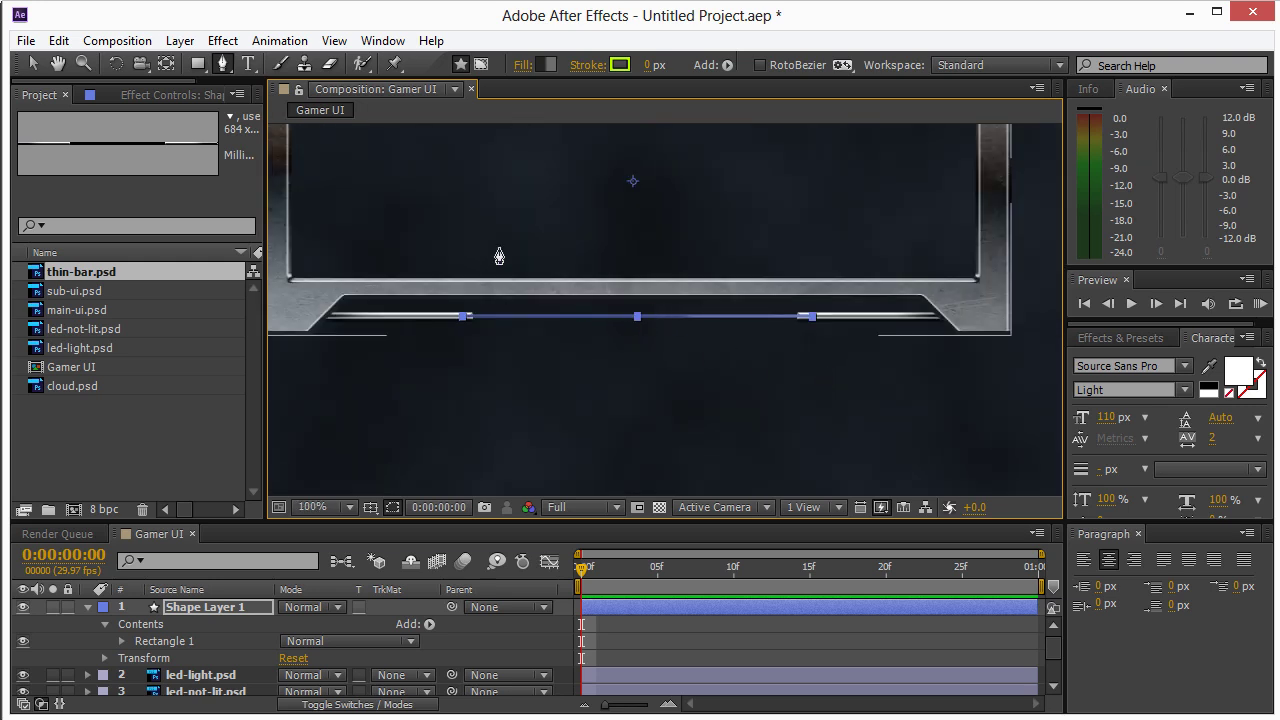
{"action": "key", "text": "v"}
{"action": "left_click", "coordinate": [637, 316]}
{"action": "key", "text": "comma"}
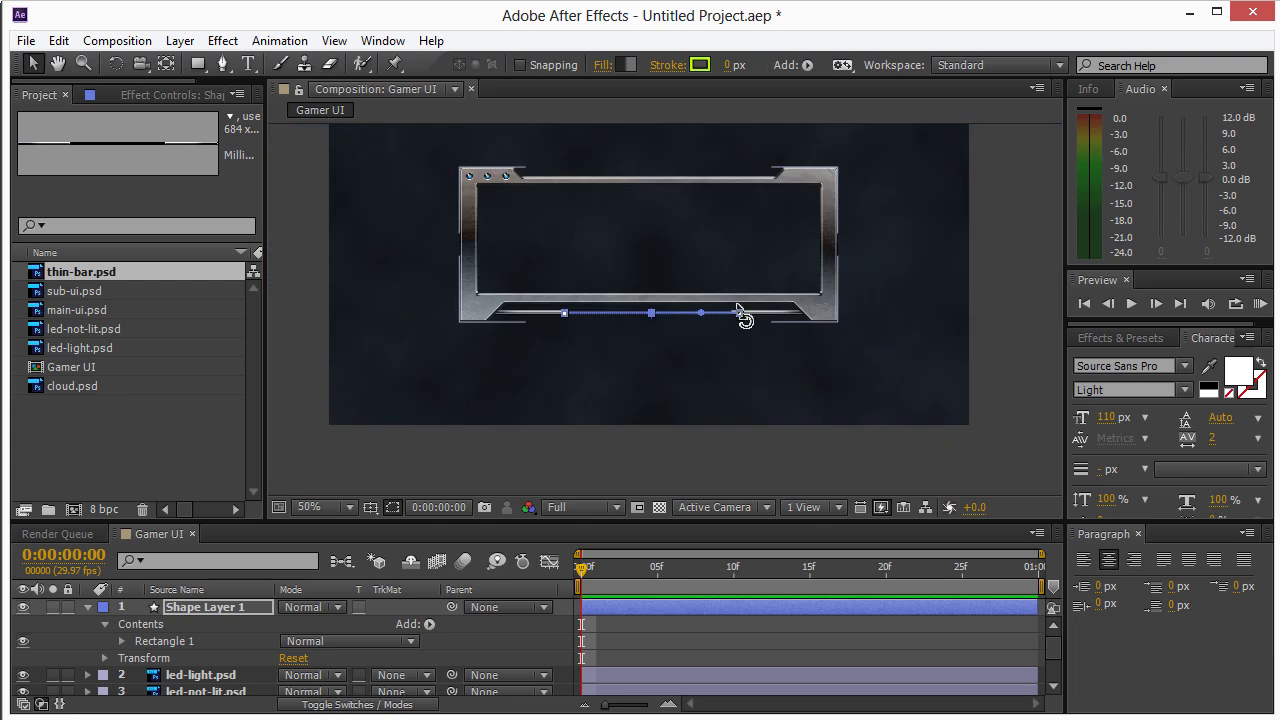
{"action": "key", "text": "period"}
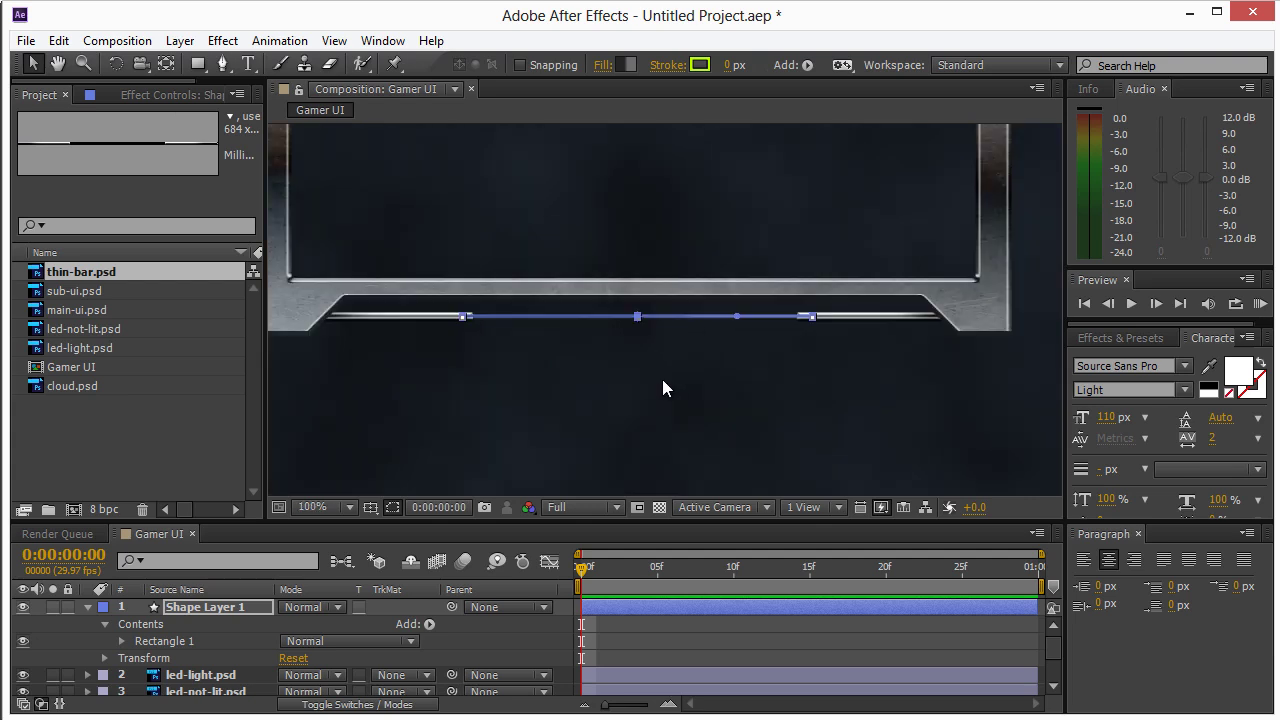
{"action": "left_click", "coordinate": [811, 655]}
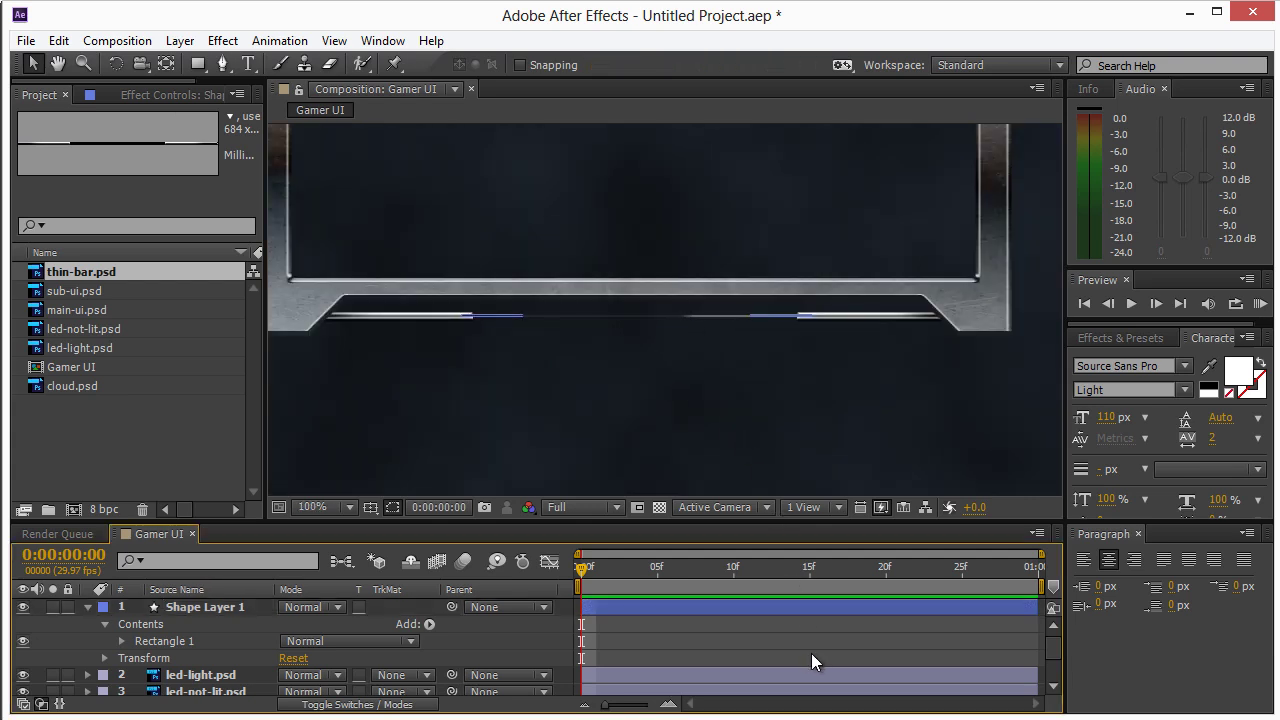
{"action": "left_click", "coordinate": [703, 316]}
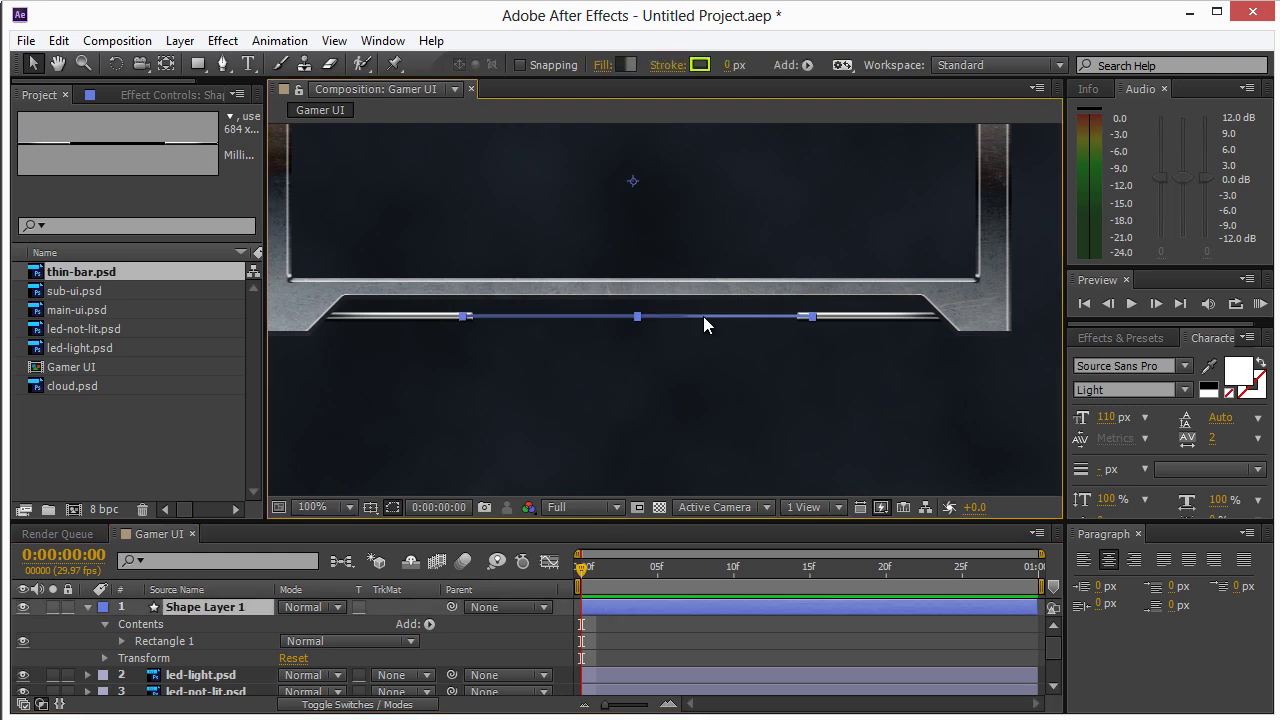
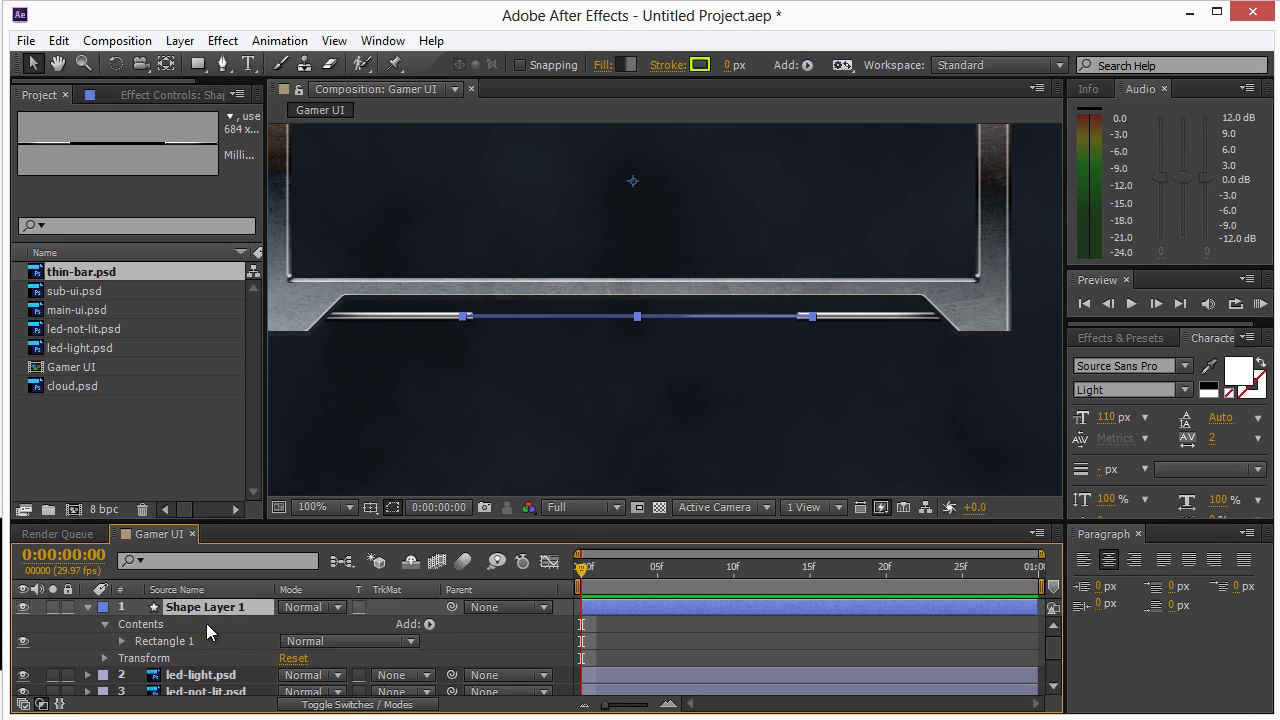
- Pull a curve handle up from the middle of the bar's rectangle path
{"action": "left_click", "coordinate": [176, 643]}
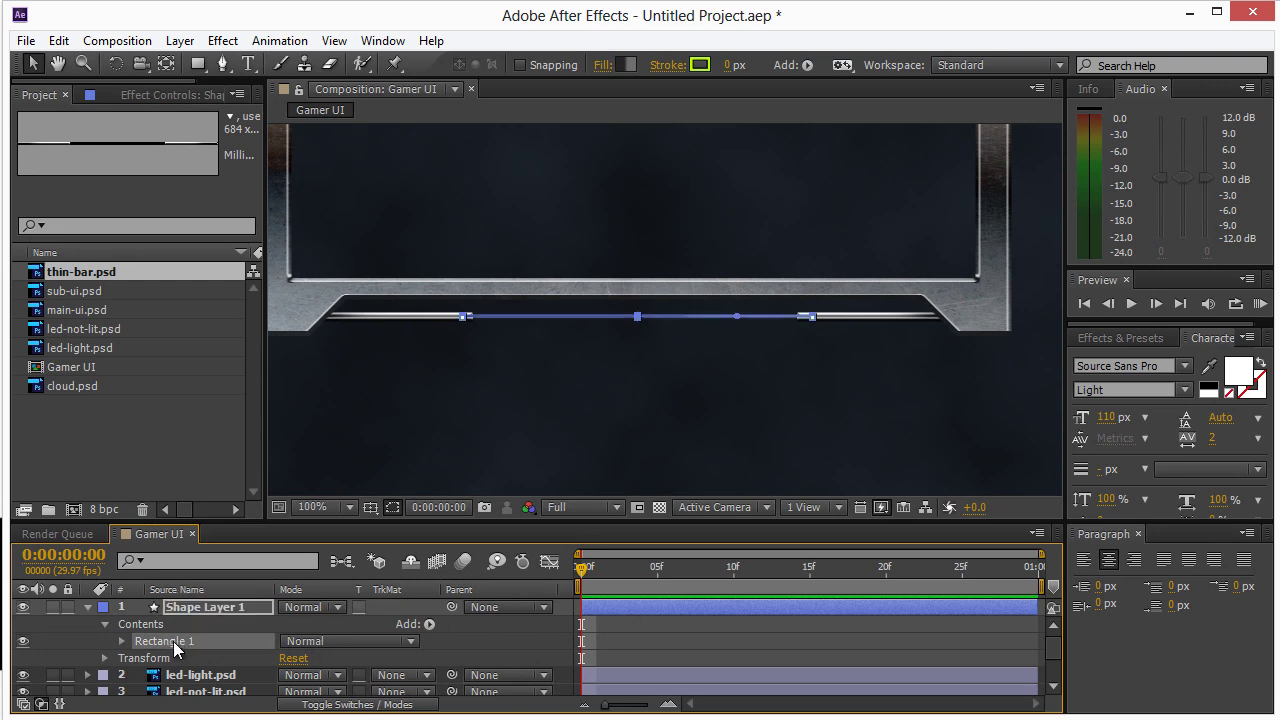
{"action": "left_click", "coordinate": [737, 319]}
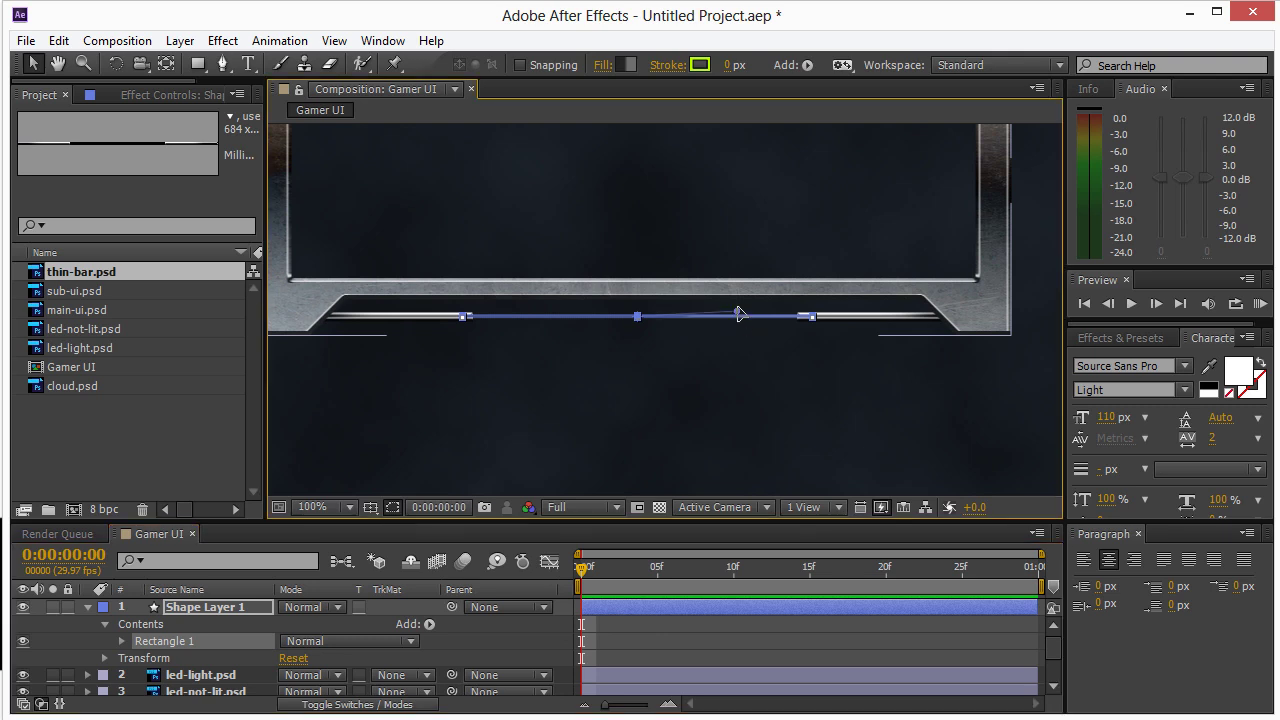
{"action": "left_click_drag", "start_coordinate": [637, 316], "coordinate": [639, 227]}
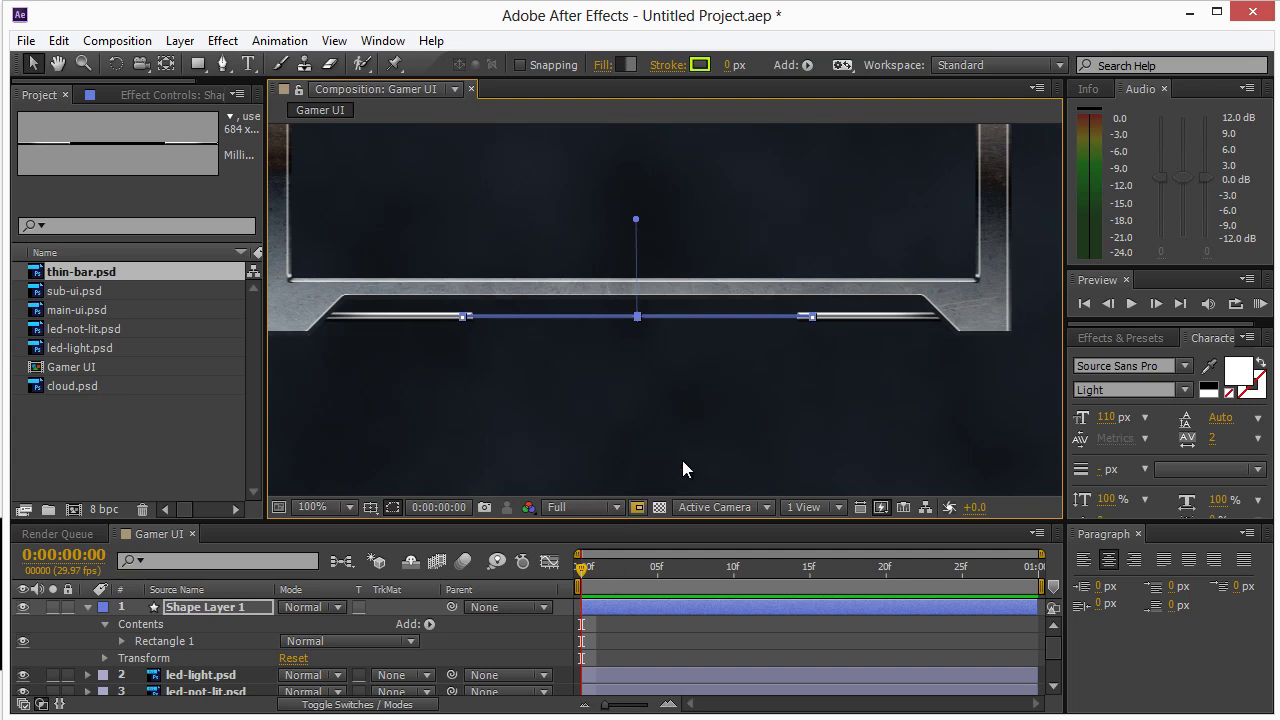
{"action": "left_click", "coordinate": [909, 473]}
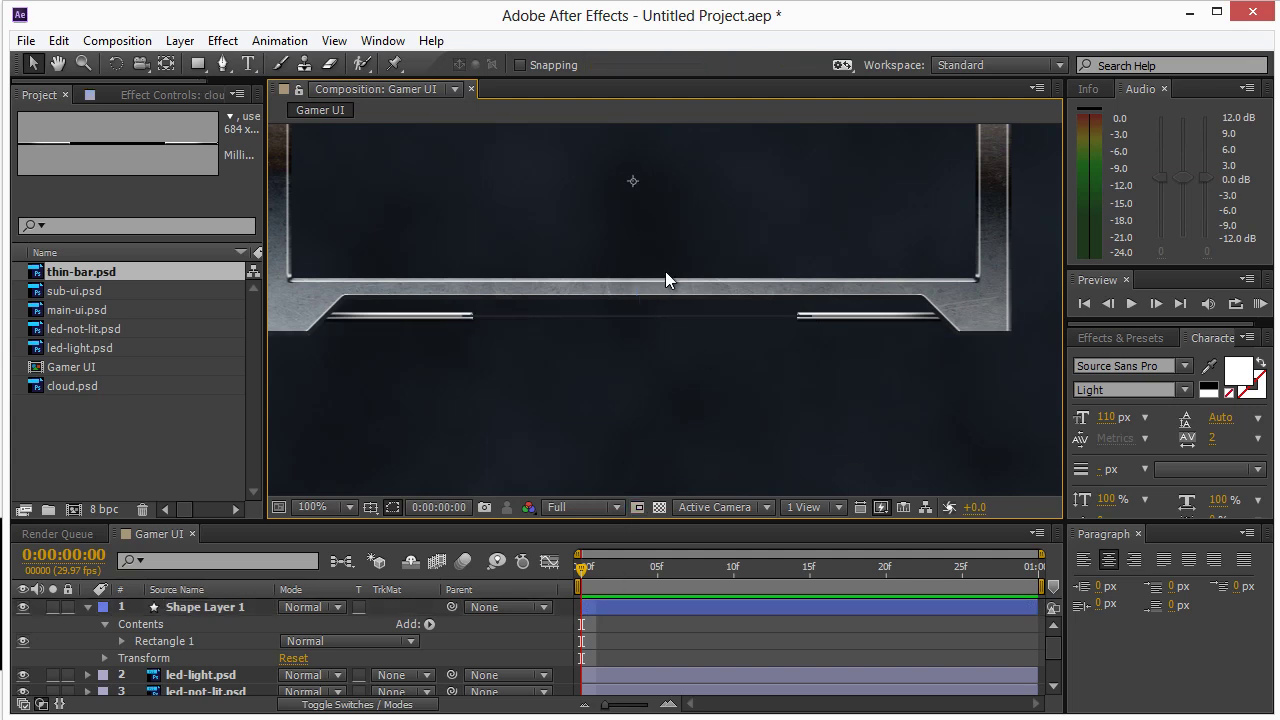
- Flatten the raised handle back onto the bar and bring up Shape Layer 1's gradient fill settings
{"action": "left_click", "coordinate": [627, 603]}
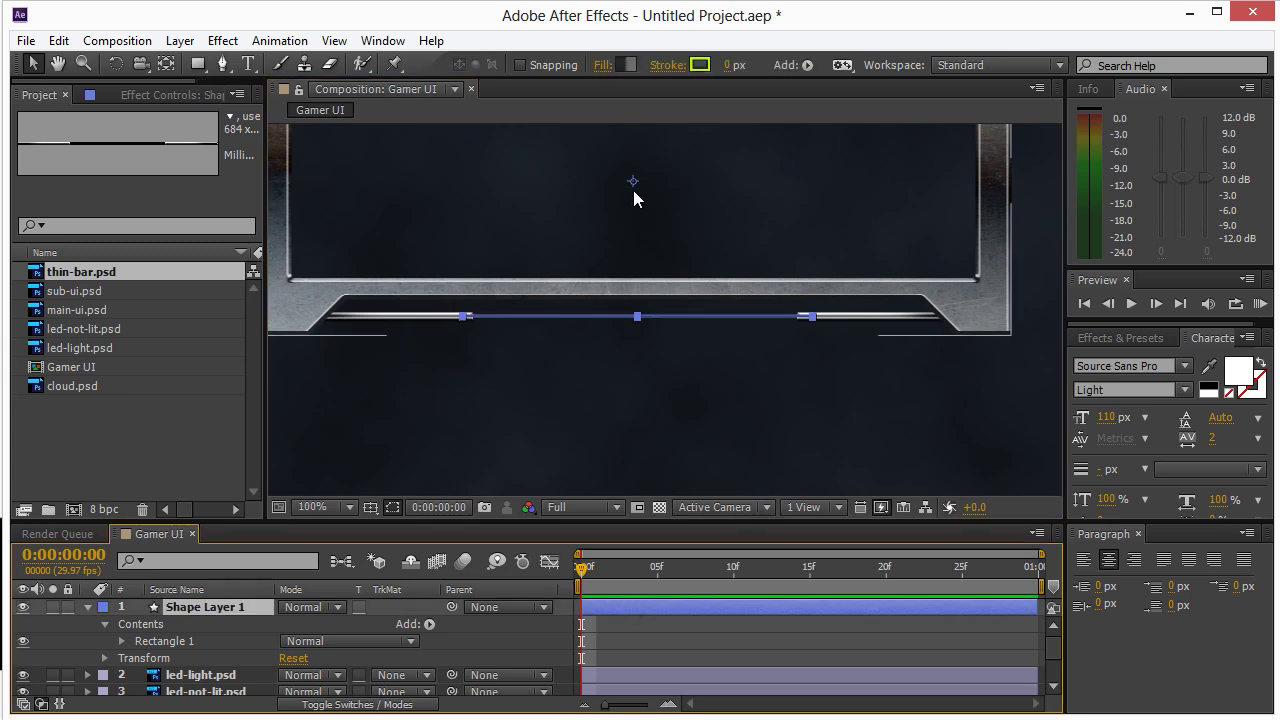
{"action": "left_click", "coordinate": [164, 643]}
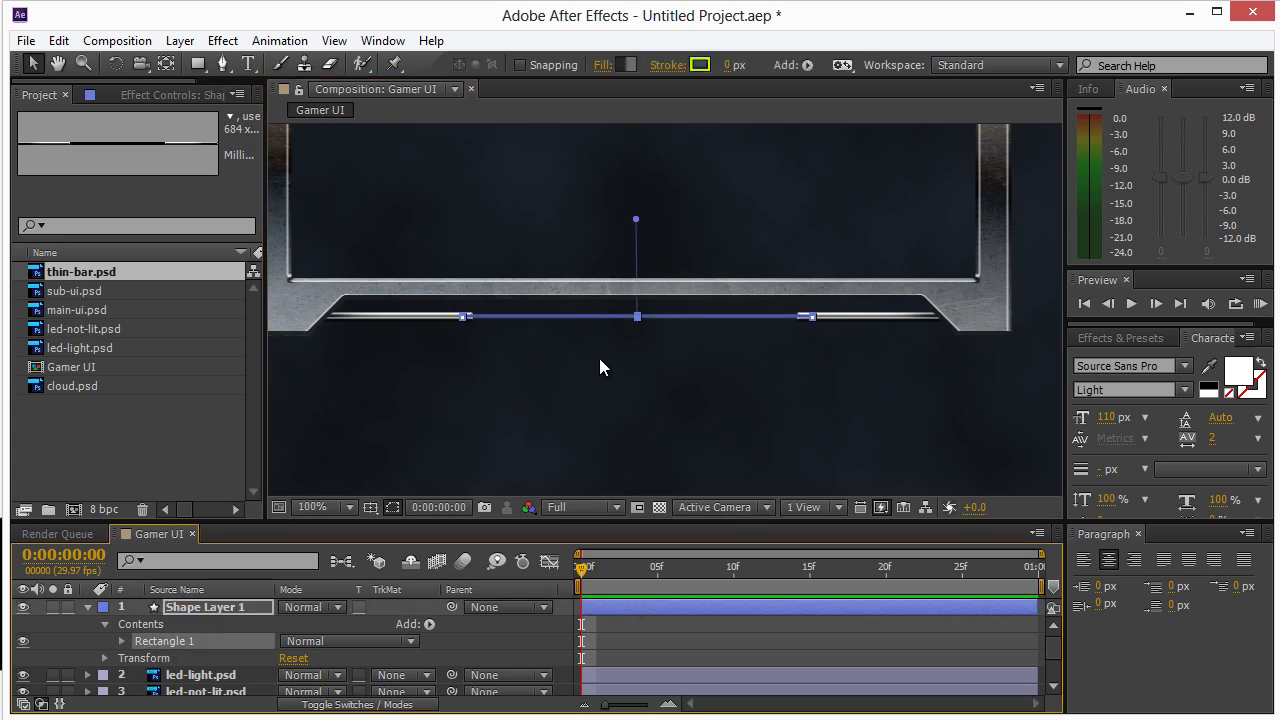
{"action": "left_click_drag", "start_coordinate": [636, 220], "coordinate": [640, 318]}
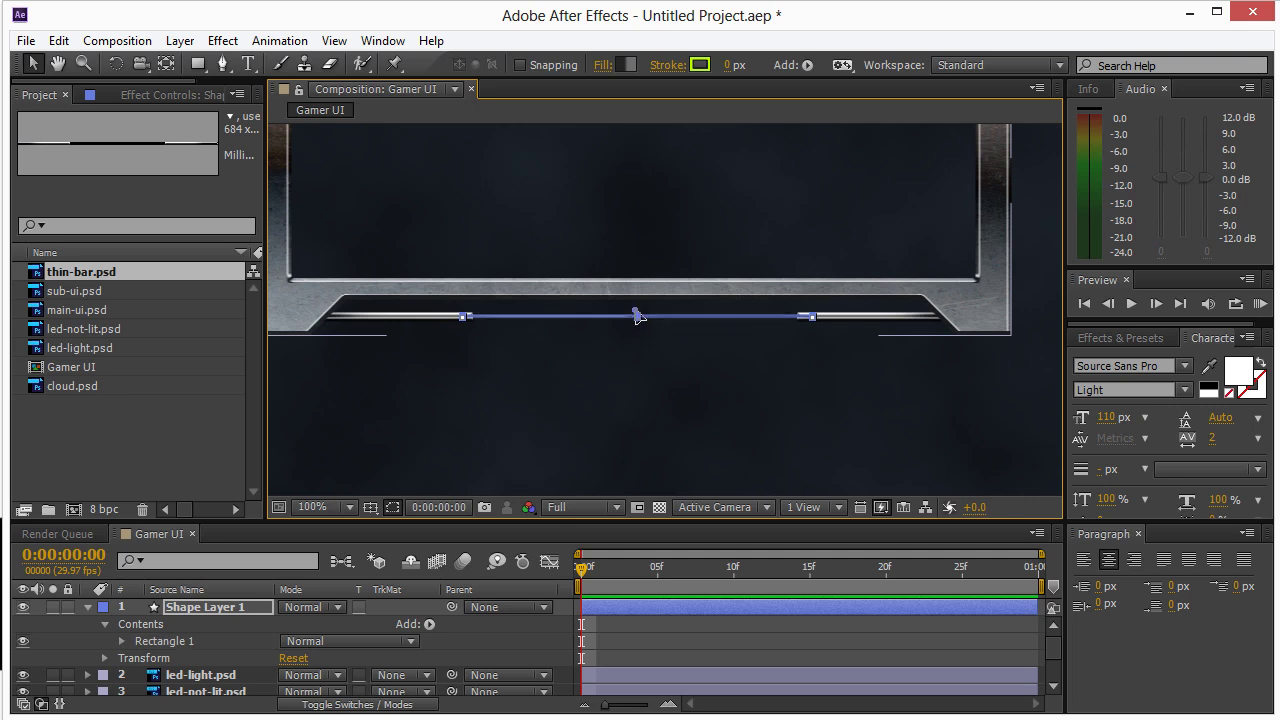
{"action": "left_click", "coordinate": [998, 493]}
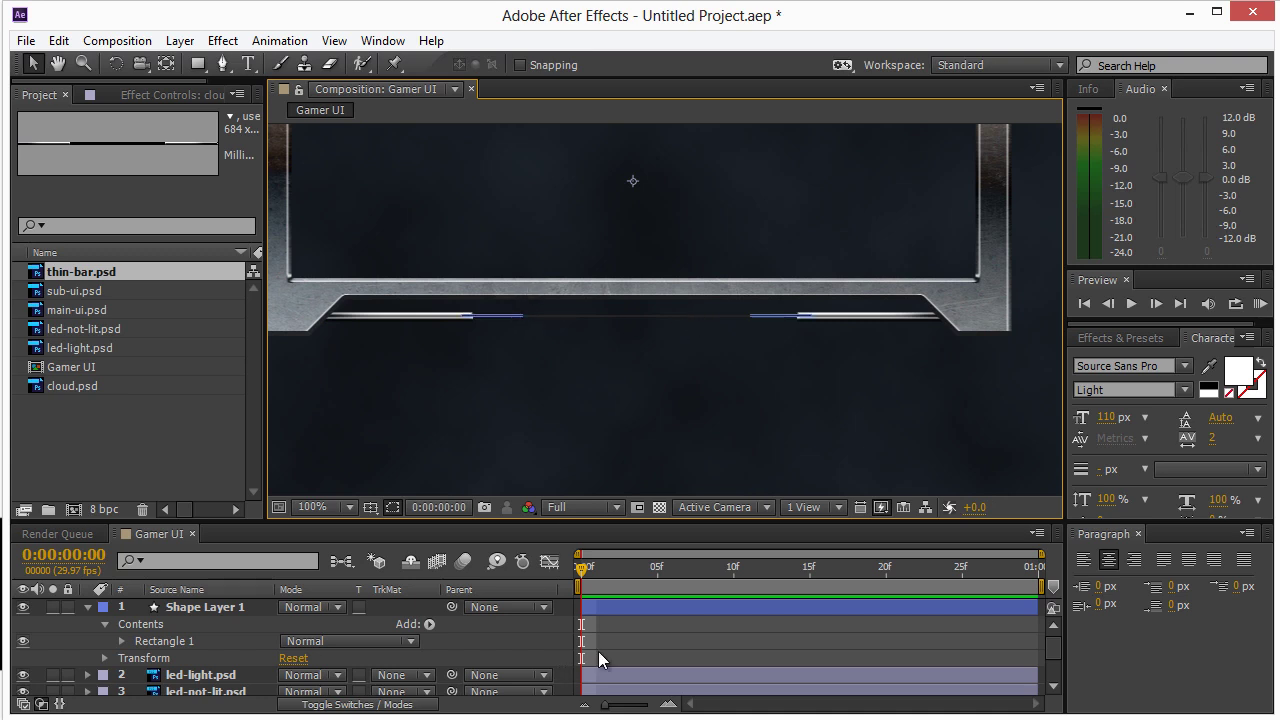
{"action": "left_click", "coordinate": [201, 605]}
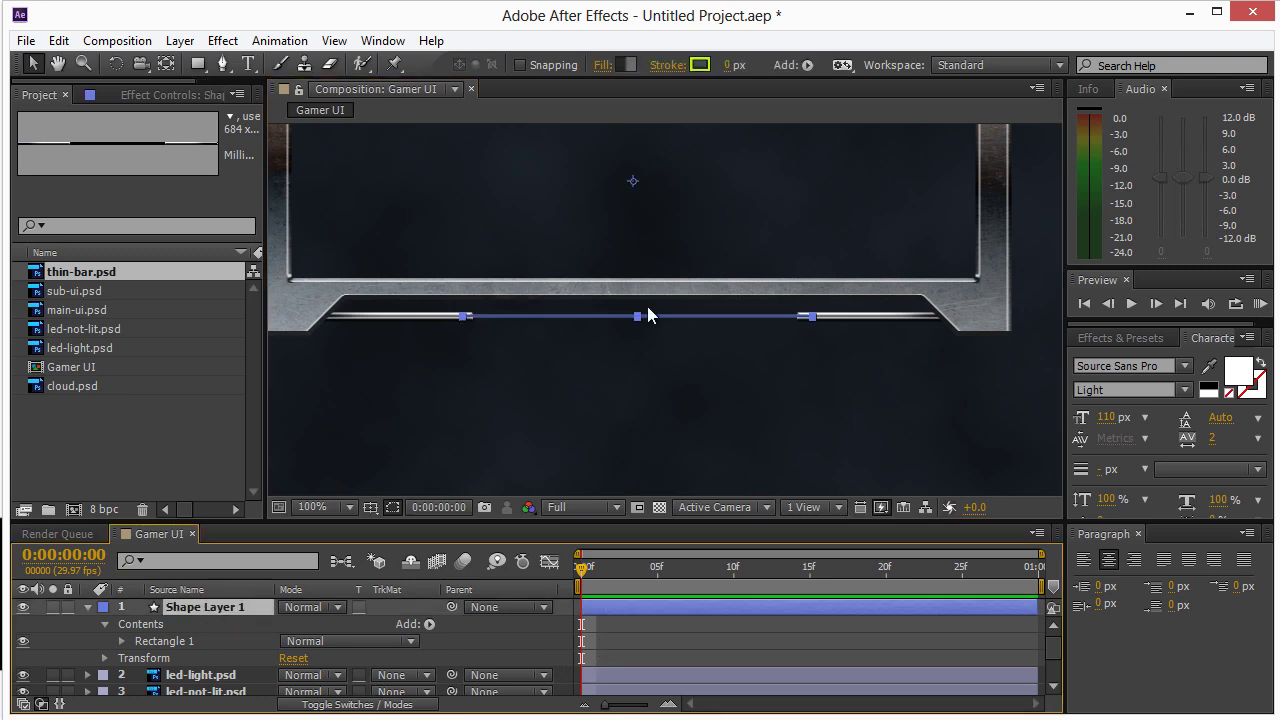
{"action": "left_click", "coordinate": [625, 65]}
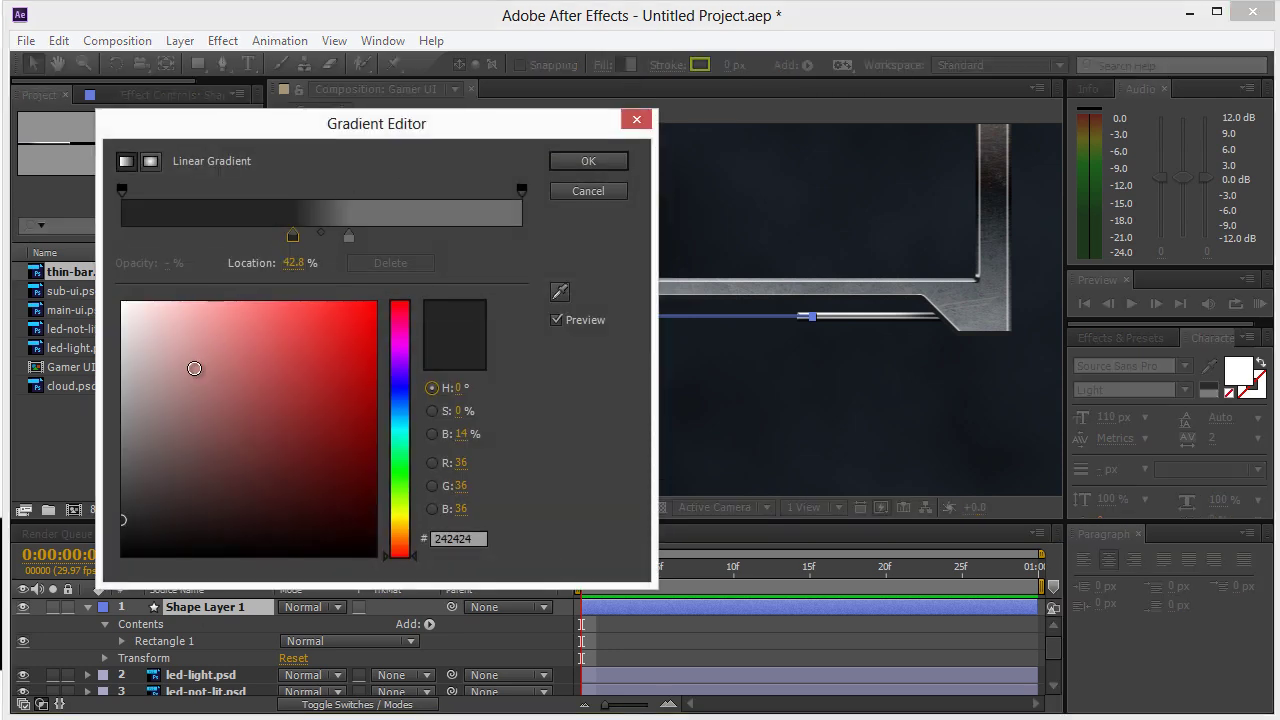
- Set the gradient stop to light grey B8B8B8 and confirm
{"action": "left_click_drag", "start_coordinate": [197, 369], "coordinate": [84, 372]}
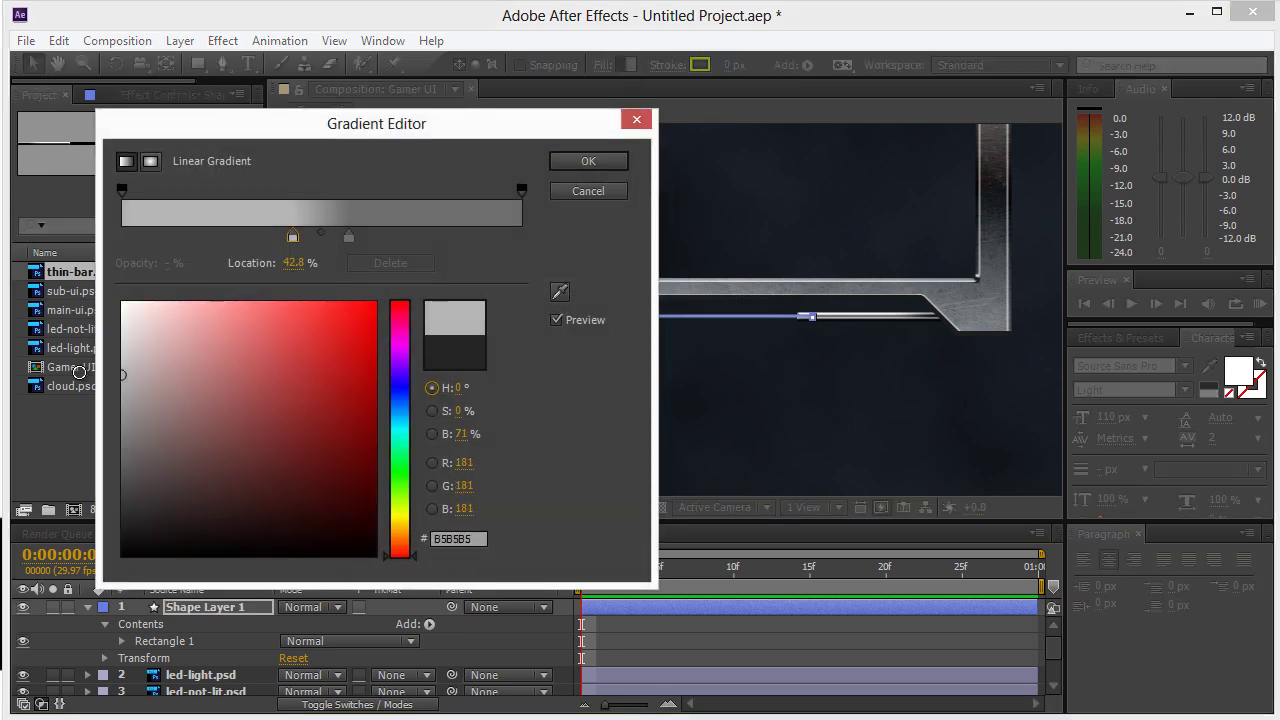
{"action": "left_click", "coordinate": [608, 158]}
{"action": "left_click", "coordinate": [1027, 486]}
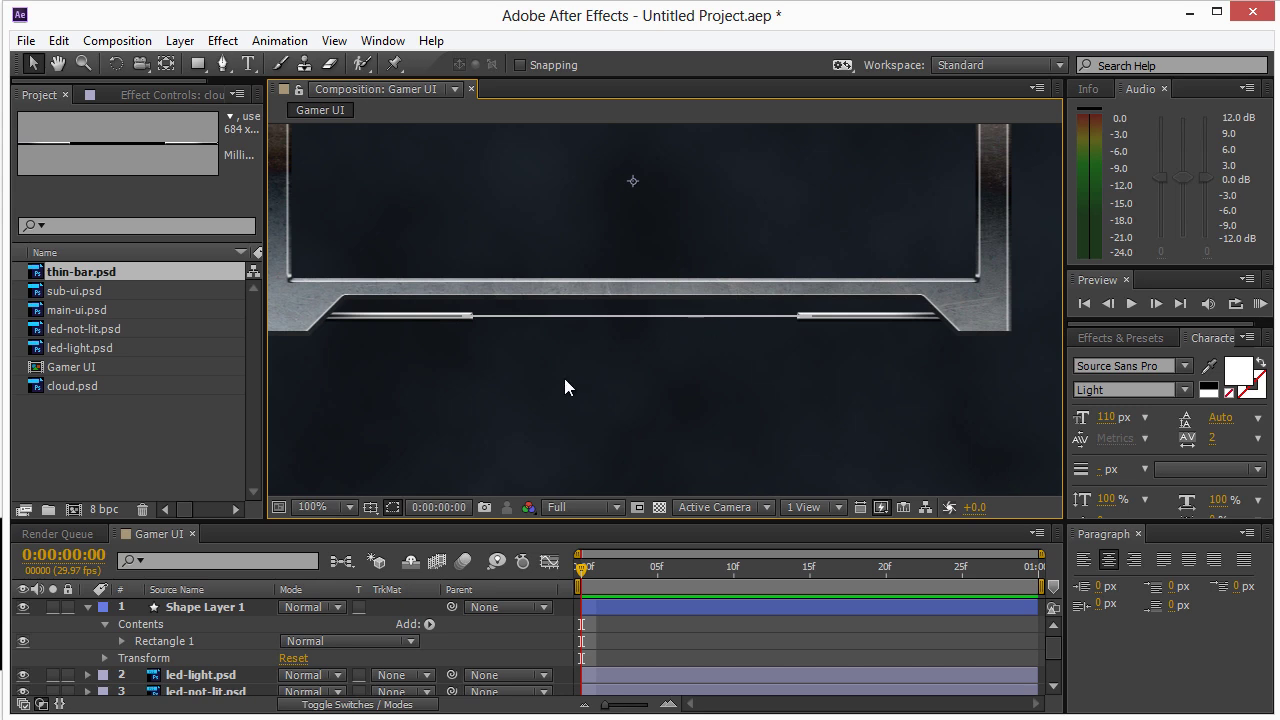
{"action": "key", "text": "period"}
{"action": "key", "text": "period"}
{"action": "key", "text": "comma"}
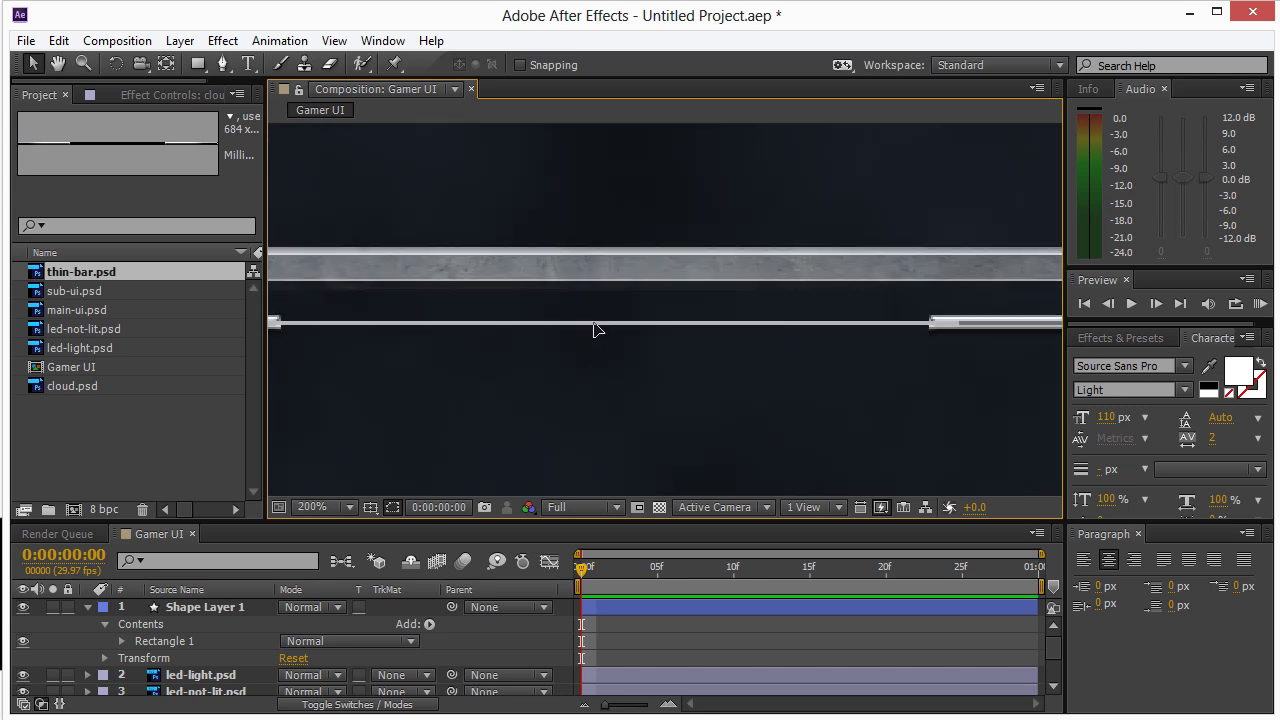
- Flatten Rectangle 1's stray top handle back onto the bar, then return the view to 100%
{"action": "left_click", "coordinate": [645, 612]}
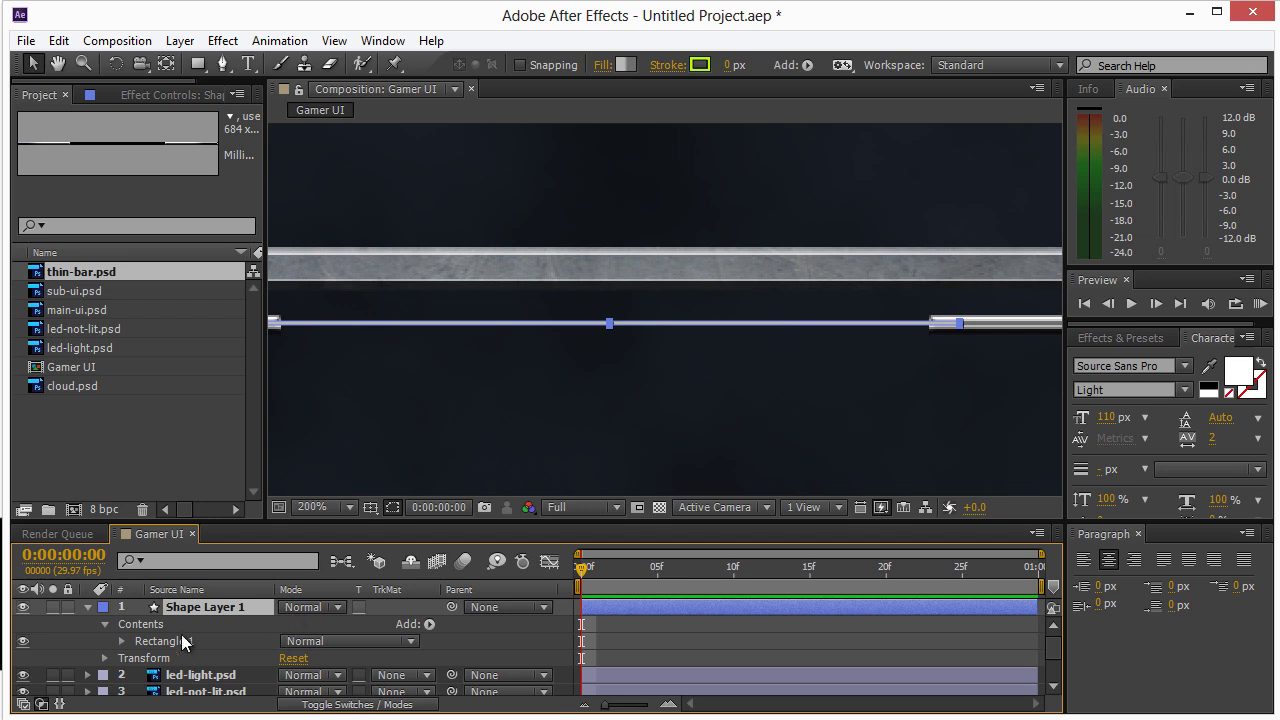
{"action": "key", "text": "period"}
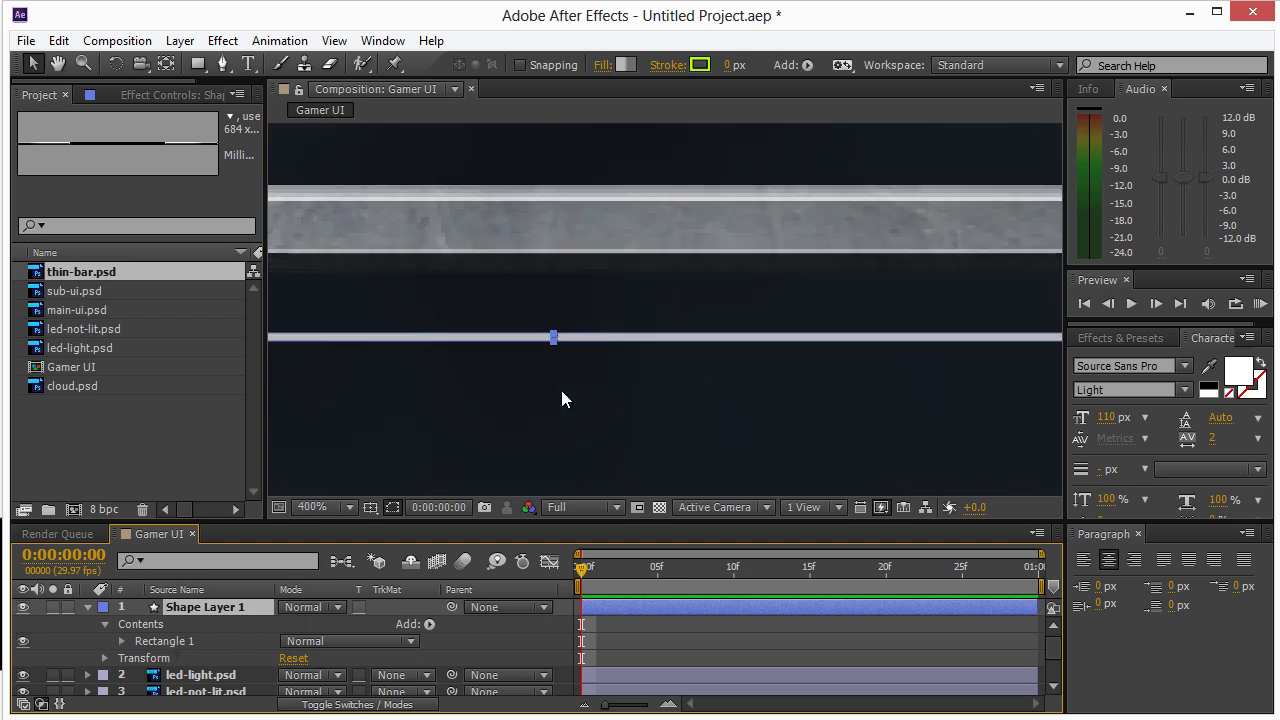
{"action": "left_click", "coordinate": [156, 647]}
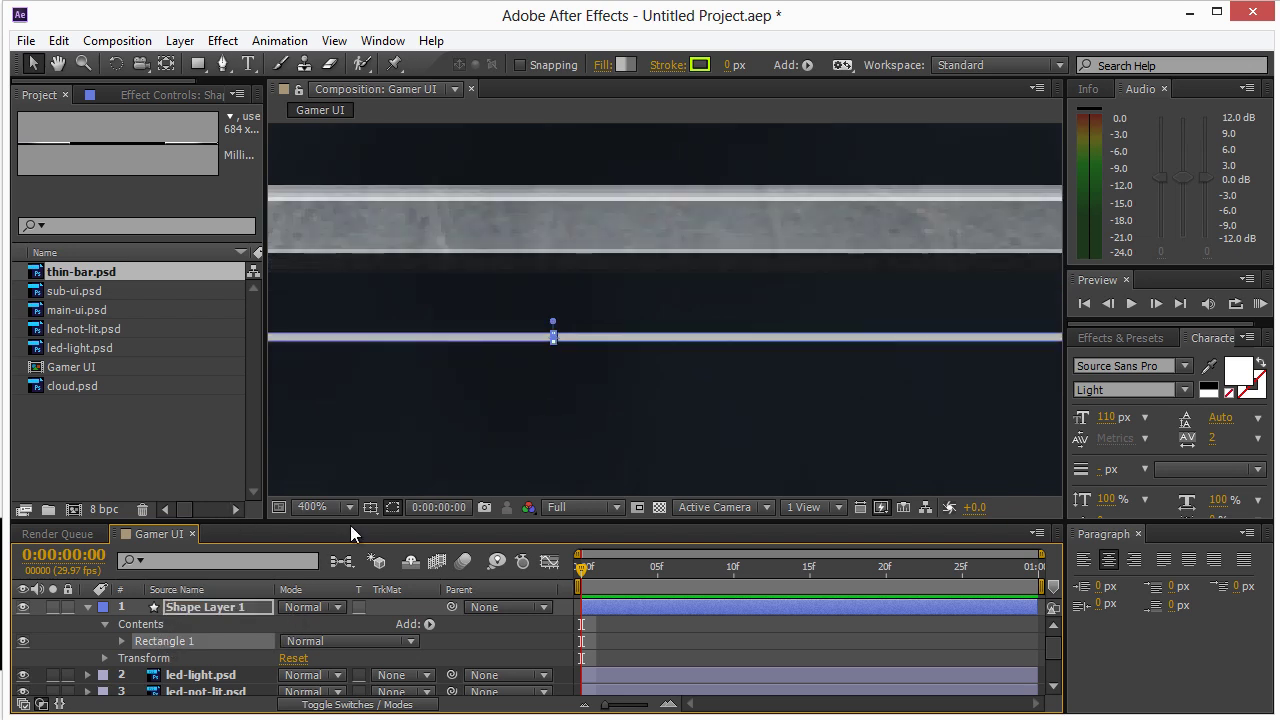
{"action": "left_click", "coordinate": [556, 326]}
{"action": "left_click_drag", "start_coordinate": [556, 326], "coordinate": [553, 334]}
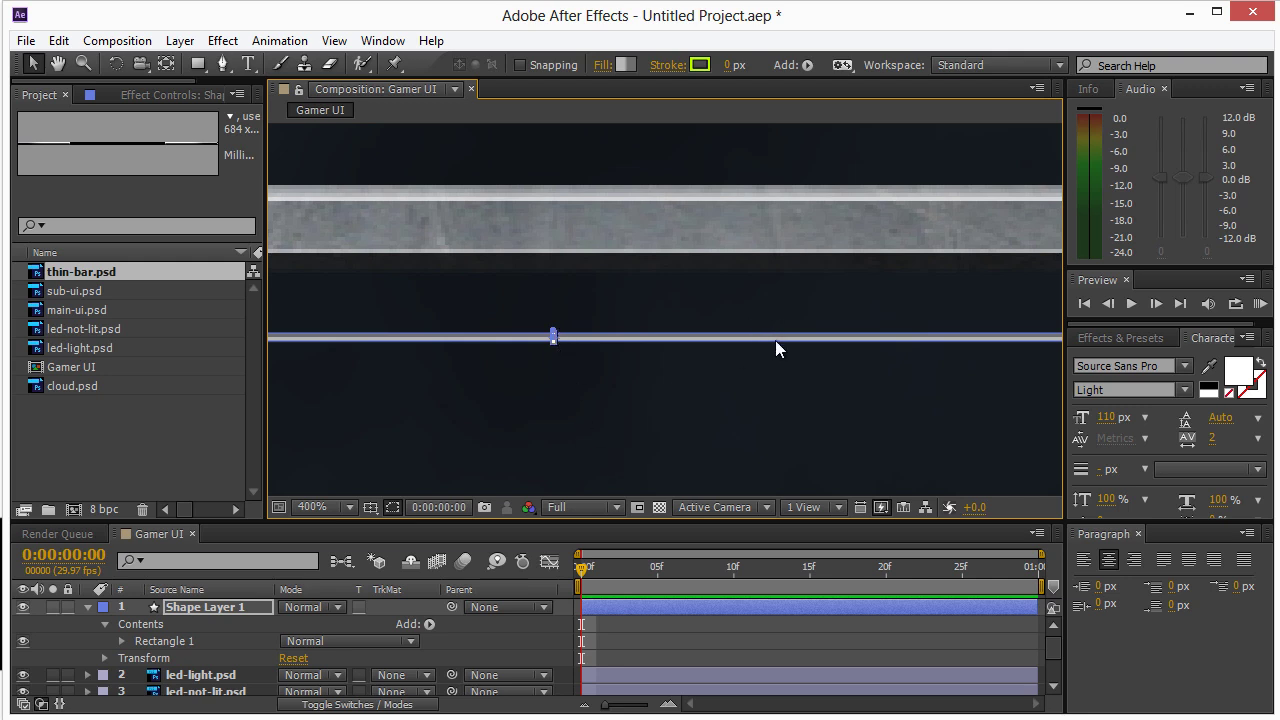
{"action": "left_click", "coordinate": [750, 390]}
{"action": "key", "text": "comma"}
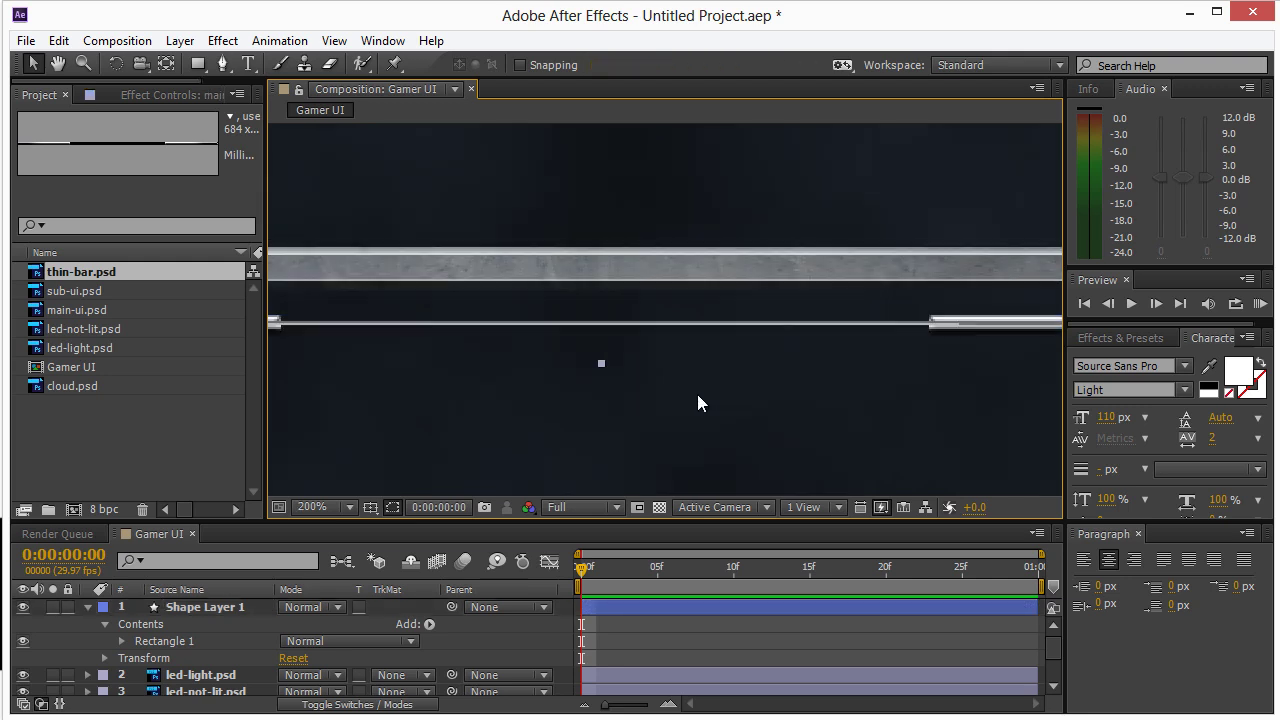
{"action": "key", "text": "comma"}
{"action": "key", "text": "comma"}
{"action": "key", "text": "period"}
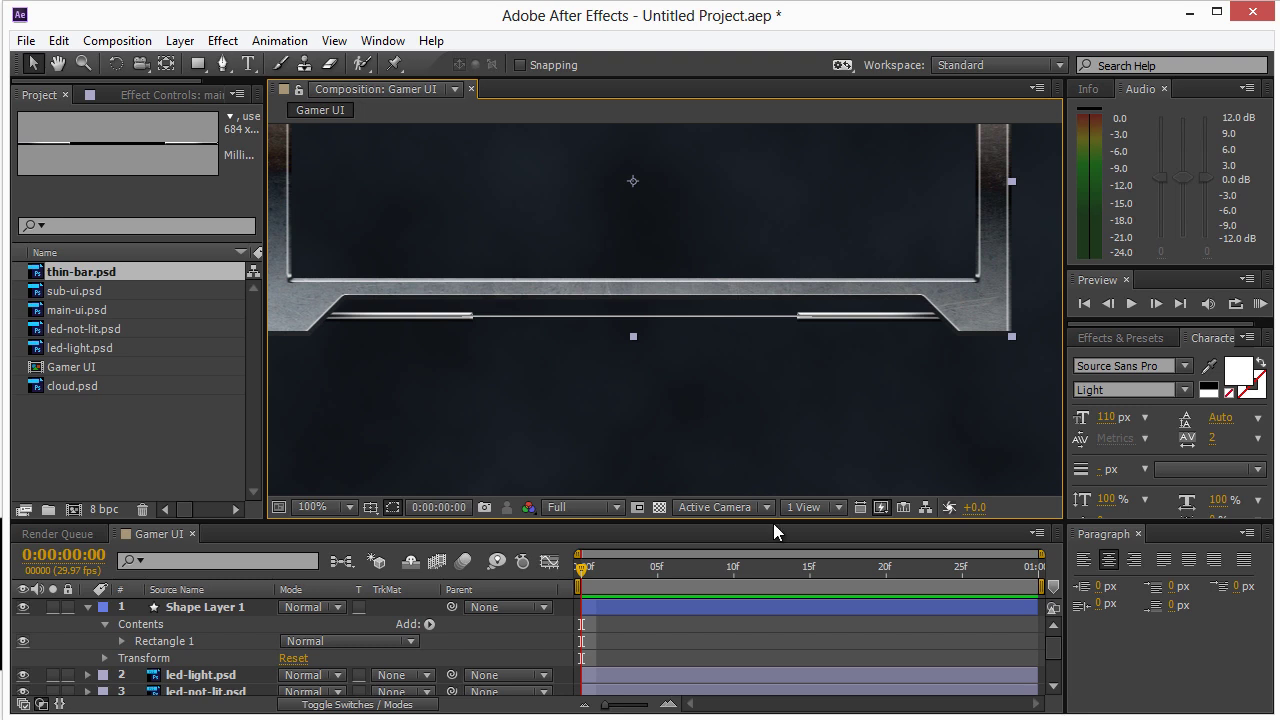
{"action": "key", "text": "period"}
{"action": "key", "text": "comma"}
{"action": "key", "text": "comma"}
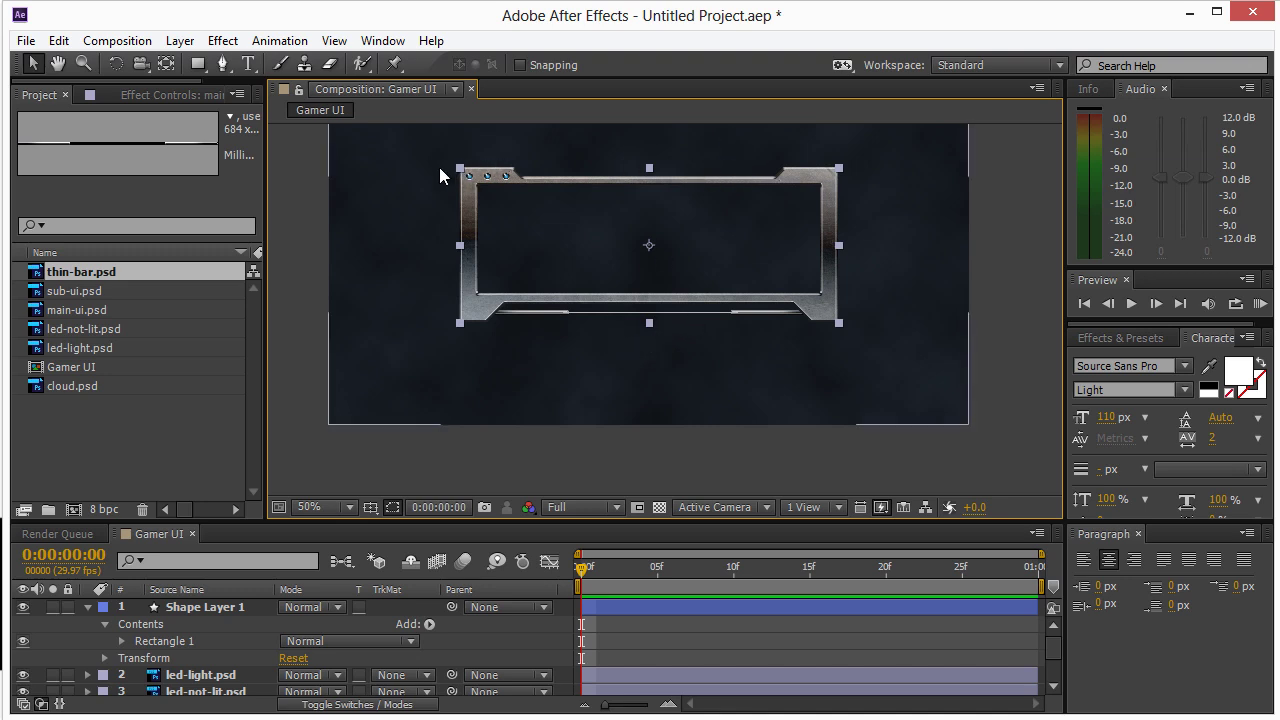
{"action": "left_click", "coordinate": [85, 331]}
{"action": "left_click", "coordinate": [86, 312]}
{"action": "left_click", "coordinate": [88, 291]}
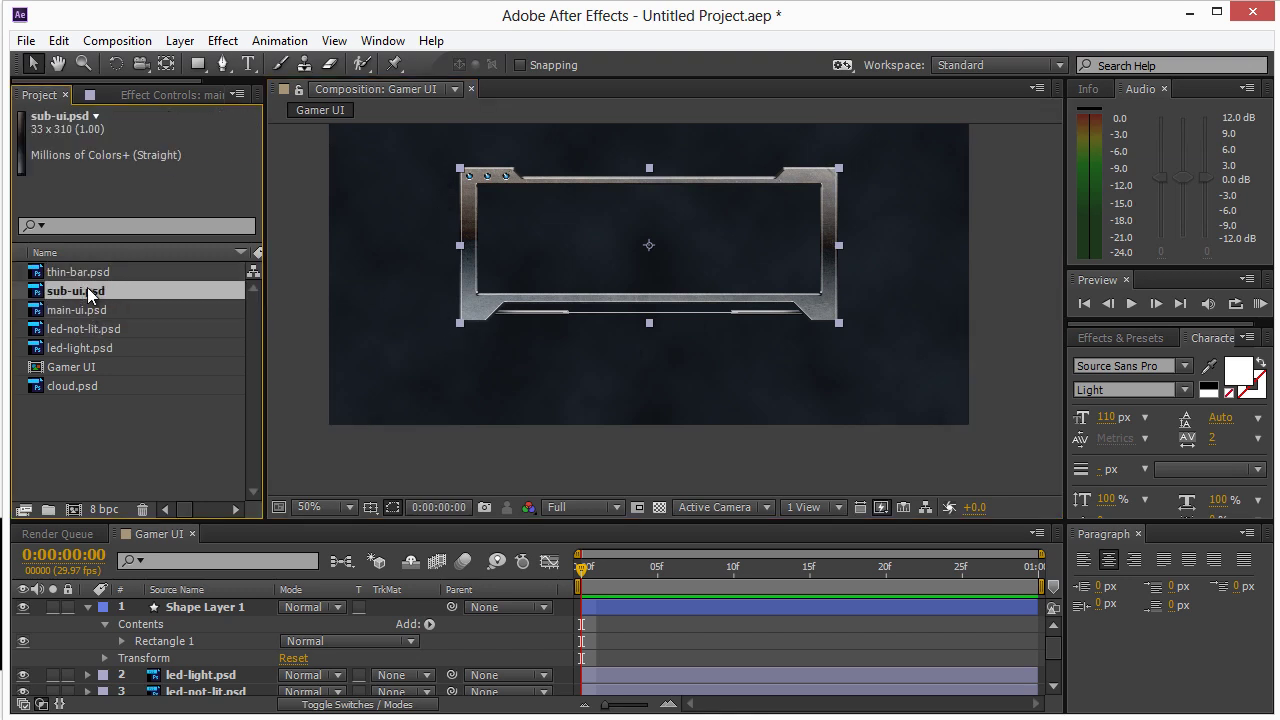
{"action": "left_click", "coordinate": [89, 350]}
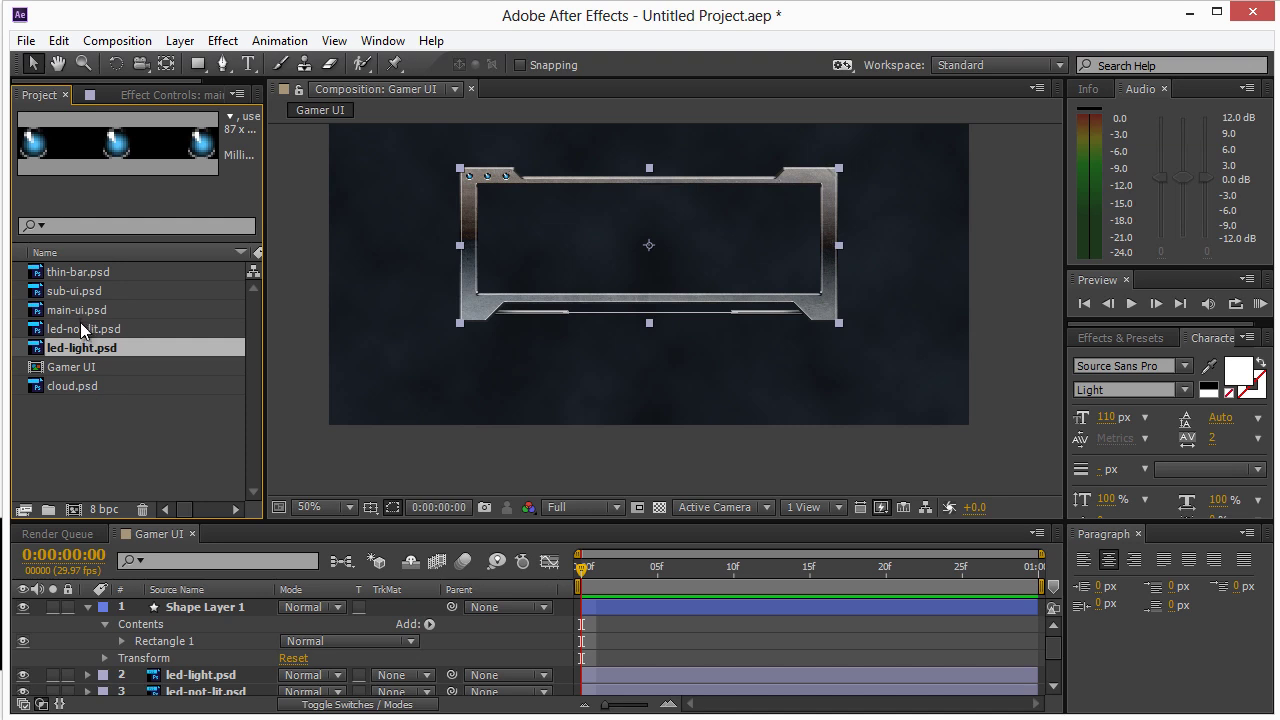
{"action": "left_click", "coordinate": [81, 328]}
{"action": "left_click", "coordinate": [82, 310]}
{"action": "left_click", "coordinate": [85, 291]}
{"action": "left_click", "coordinate": [87, 274]}
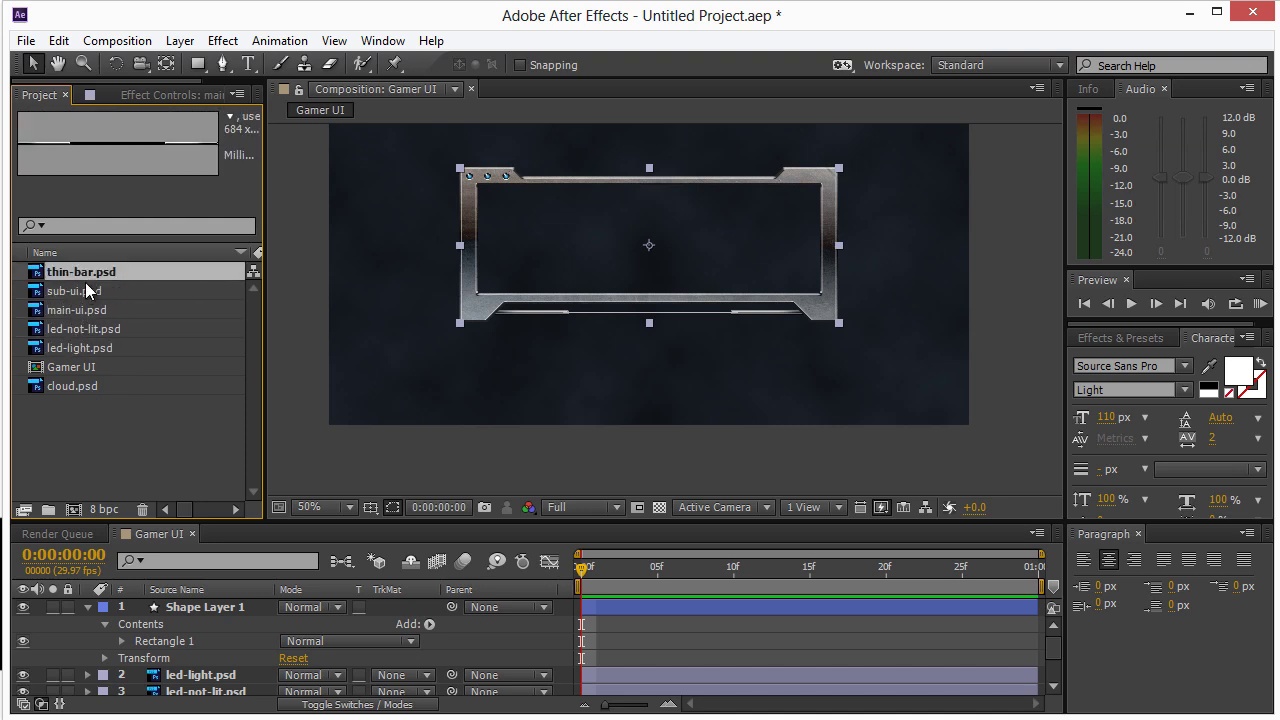
{"action": "left_click", "coordinate": [87, 291]}
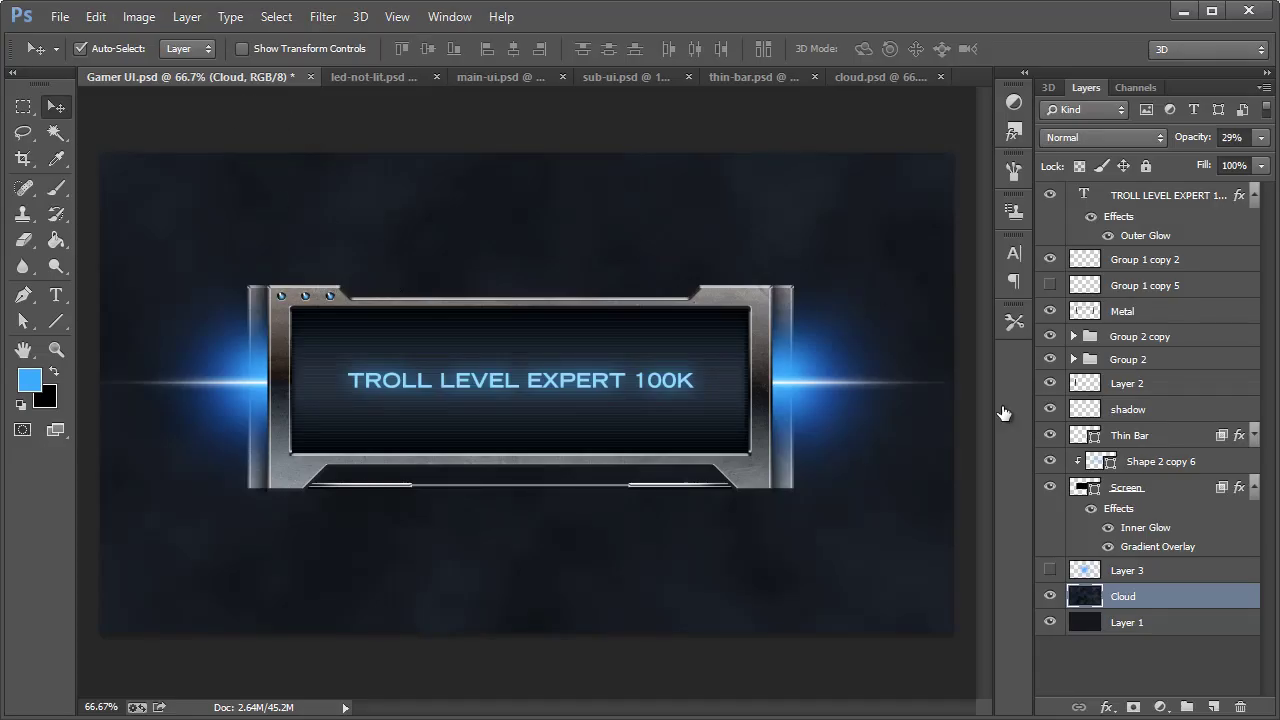
- Hide the left and right blue glow layers, keeping the rivet dots and Layer 2 visible
{"action": "left_click", "coordinate": [1049, 261]}
{"action": "left_click", "coordinate": [1049, 260]}
{"action": "left_click", "coordinate": [1050, 338]}
{"action": "left_click", "coordinate": [1050, 359]}
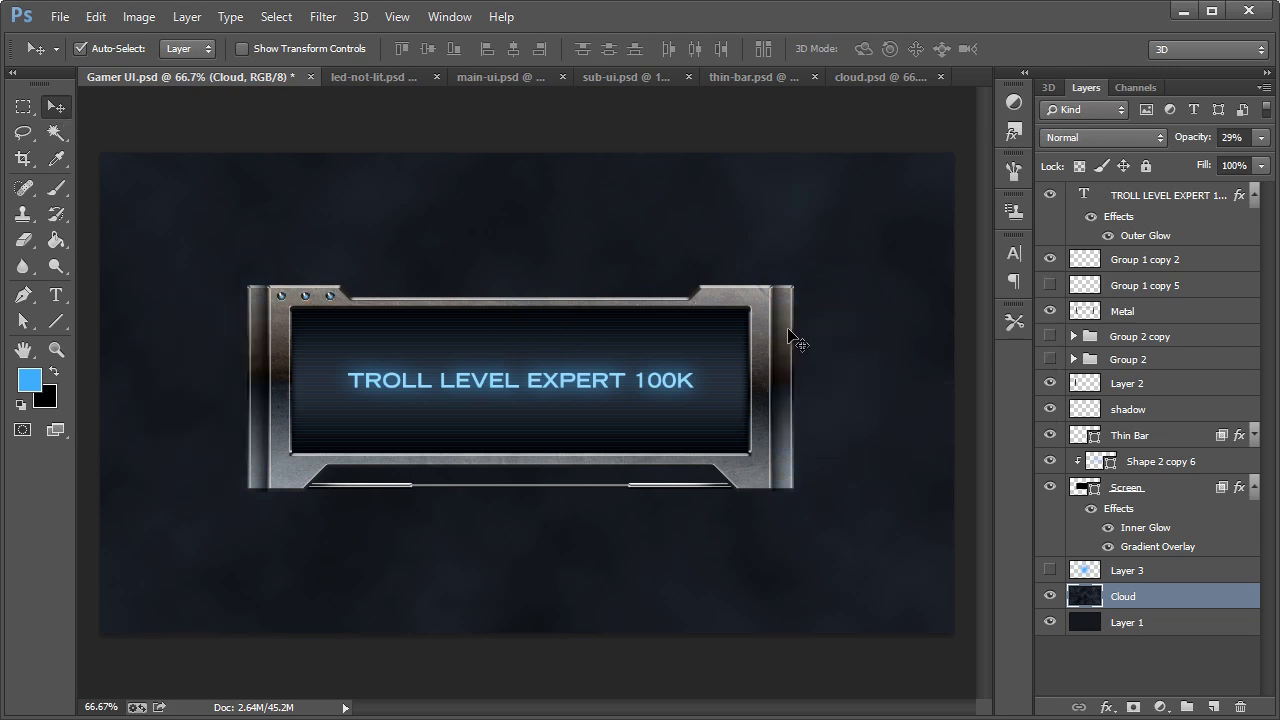
{"action": "left_click", "coordinate": [789, 330]}
{"action": "left_click", "coordinate": [1049, 383]}
{"action": "left_click", "coordinate": [1049, 383]}
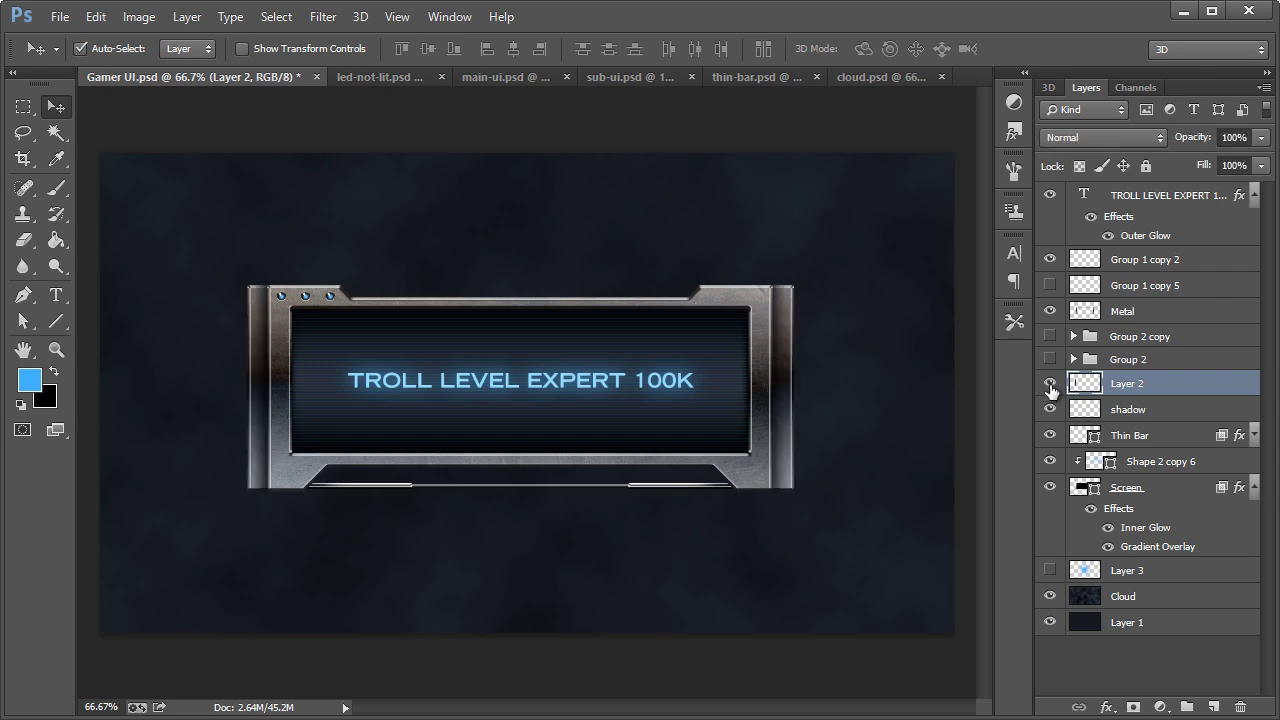
- Copy the visible artwork into a new document sized to the copy
{"action": "key", "text": "ctrl+a"}
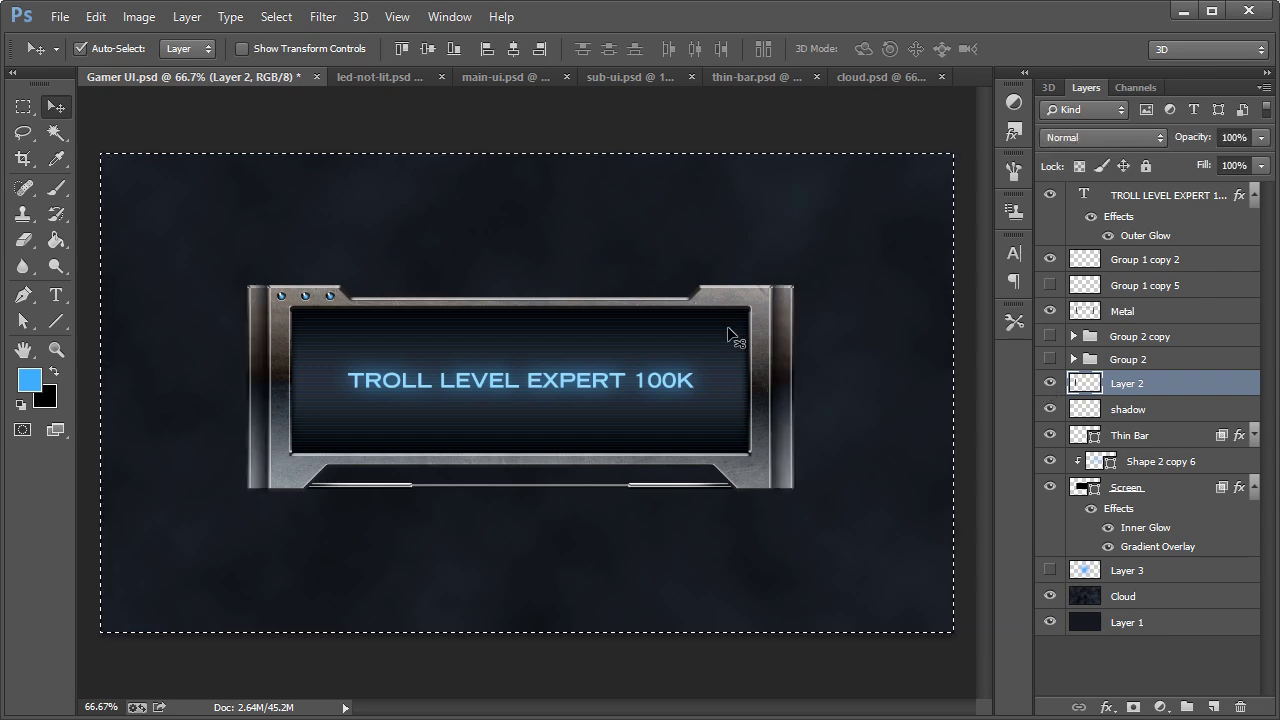
{"action": "key", "text": "ctrl+c"}
{"action": "key", "text": "ctrl+n"}
{"action": "key", "text": "Return"}
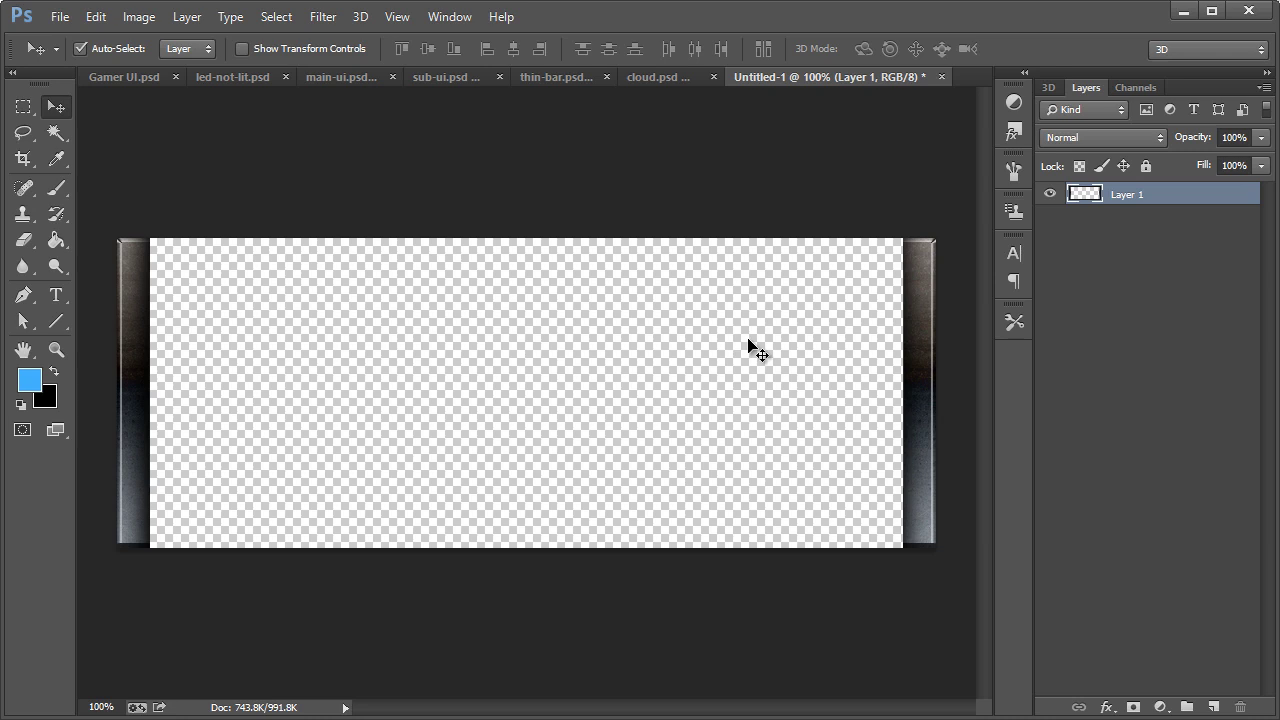
- Try saving the new document over sub-ui.psd and dismiss the 'Could not save' error
{"action": "key", "text": "ctrl+s"}
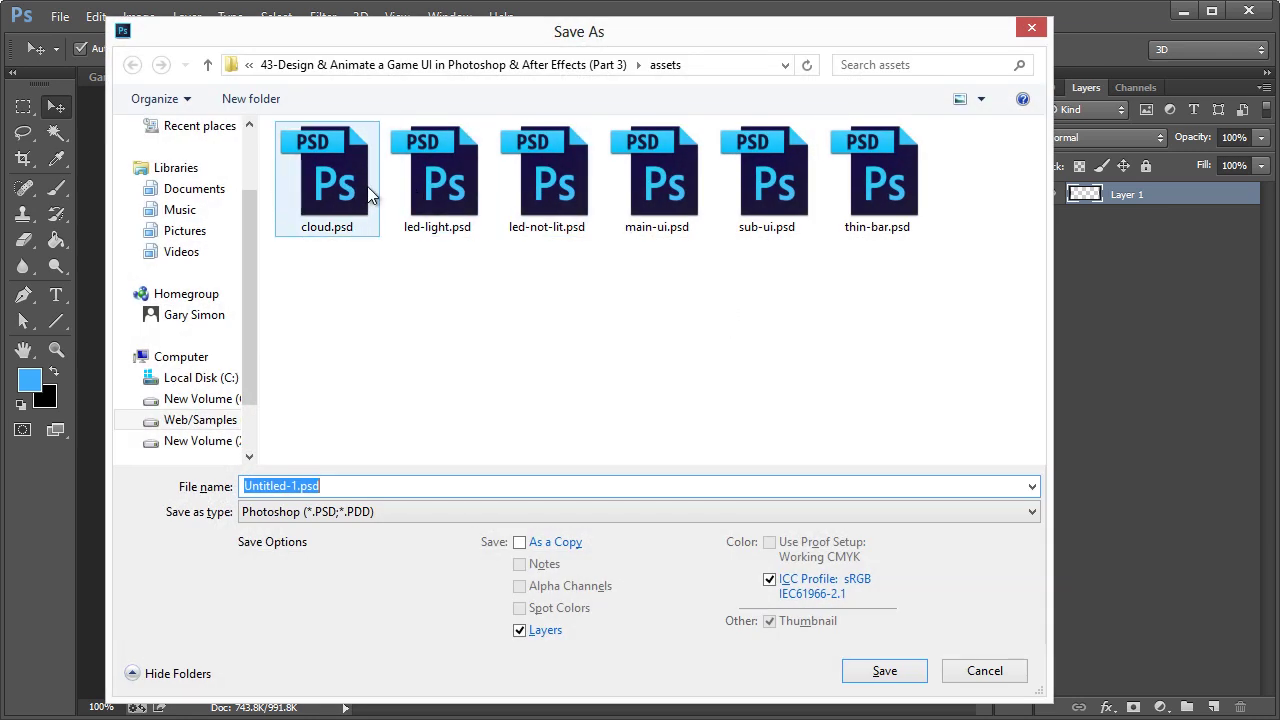
{"action": "left_click", "coordinate": [762, 205]}
{"action": "key", "text": "Return"}
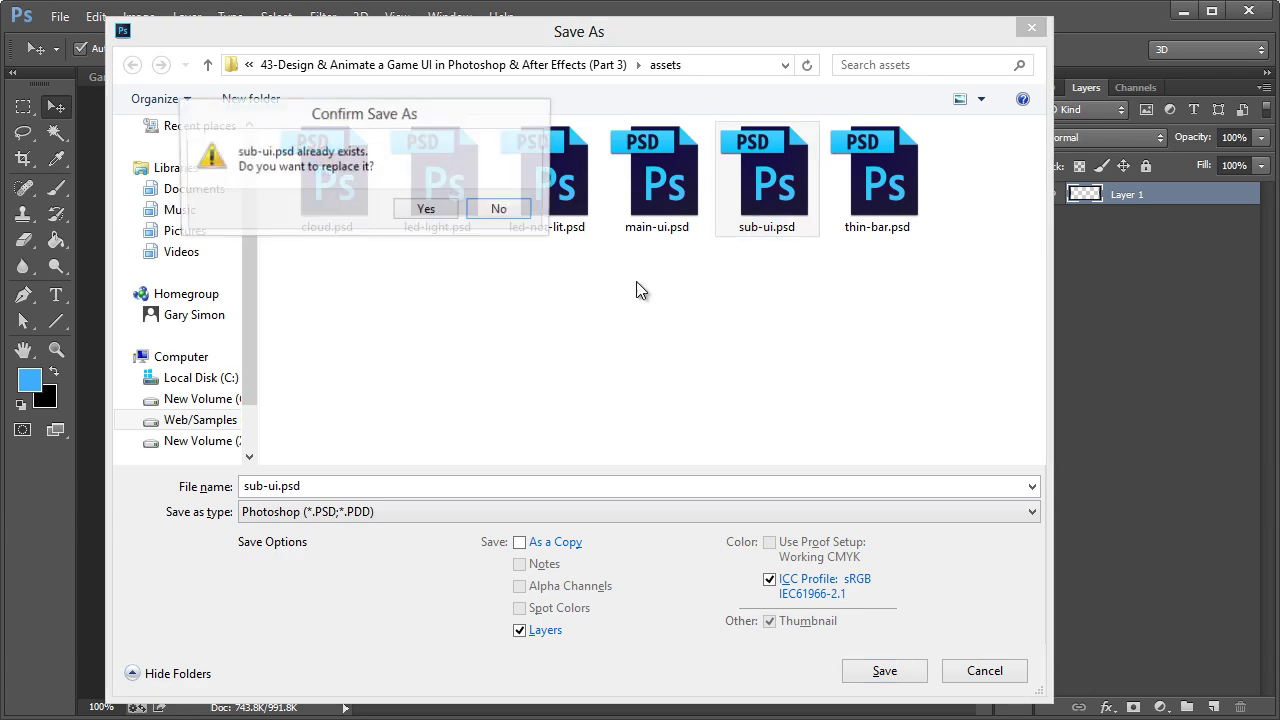
{"action": "left_click", "coordinate": [408, 210]}
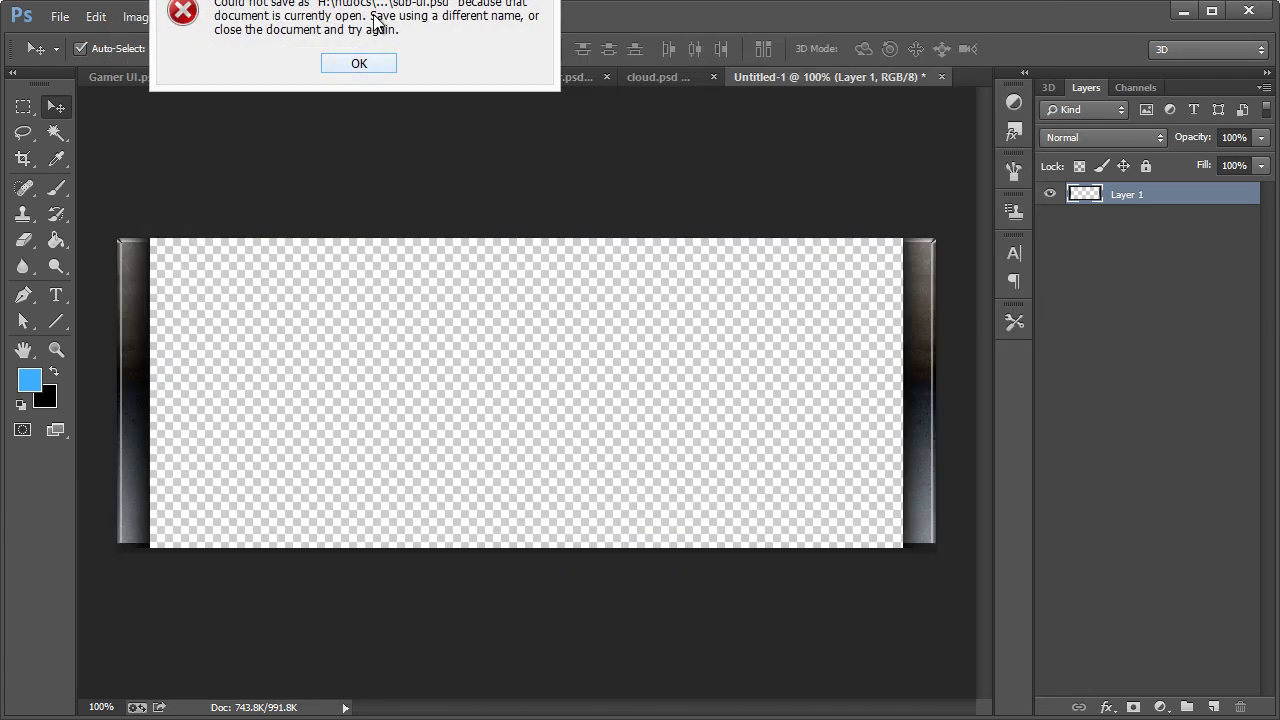
{"action": "left_click_drag", "start_coordinate": [363, 2], "coordinate": [408, 94]}
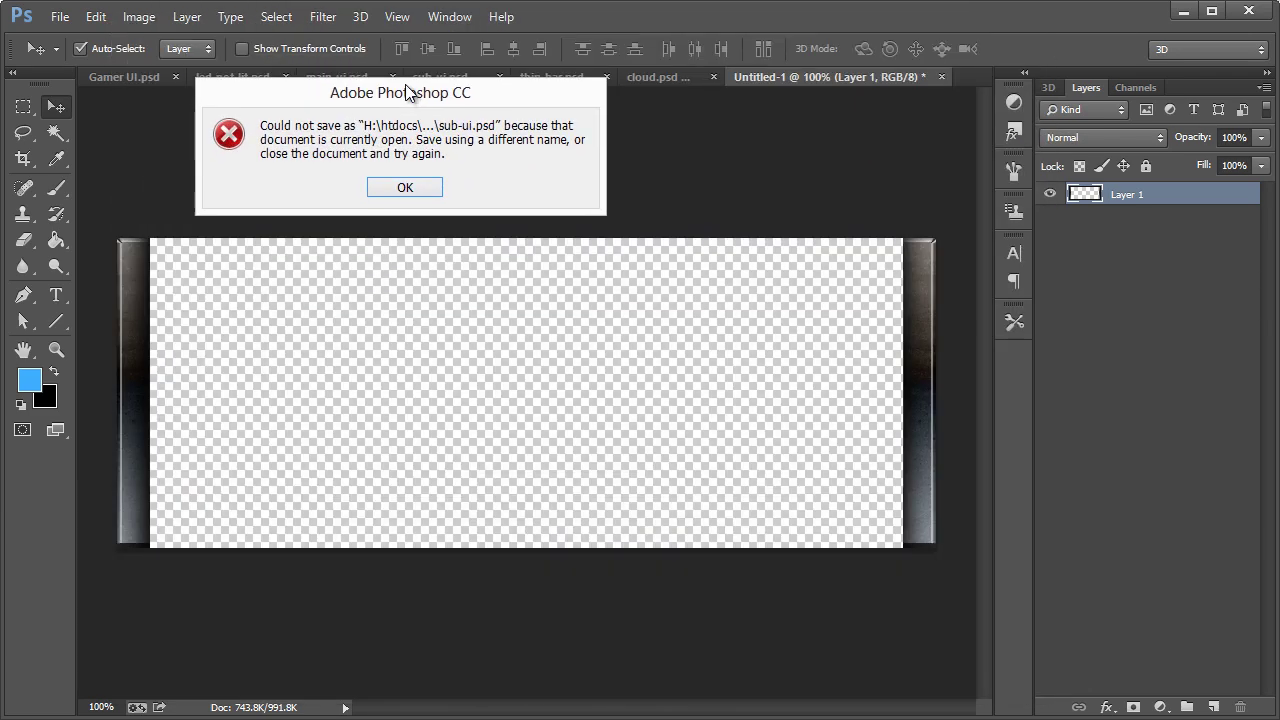
{"action": "left_click", "coordinate": [405, 188]}
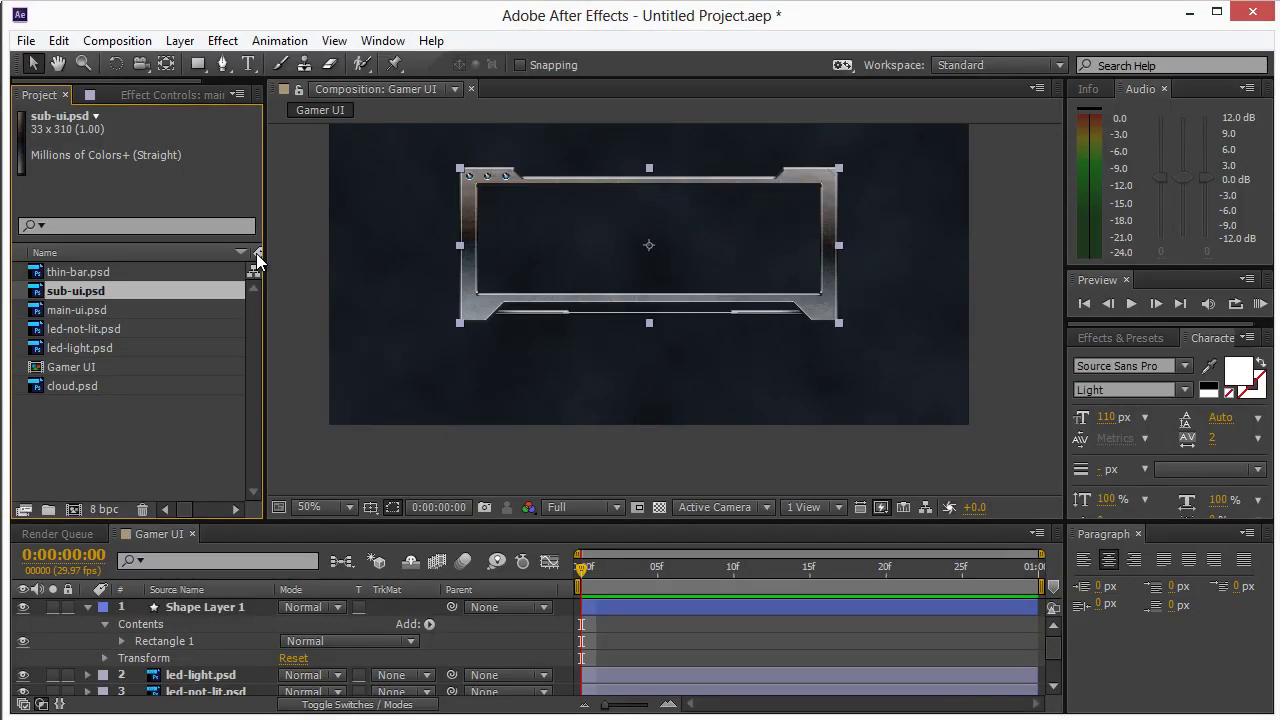
- Delete sub-ui.psd from the After Effects project
{"action": "left_click", "coordinate": [87, 411]}
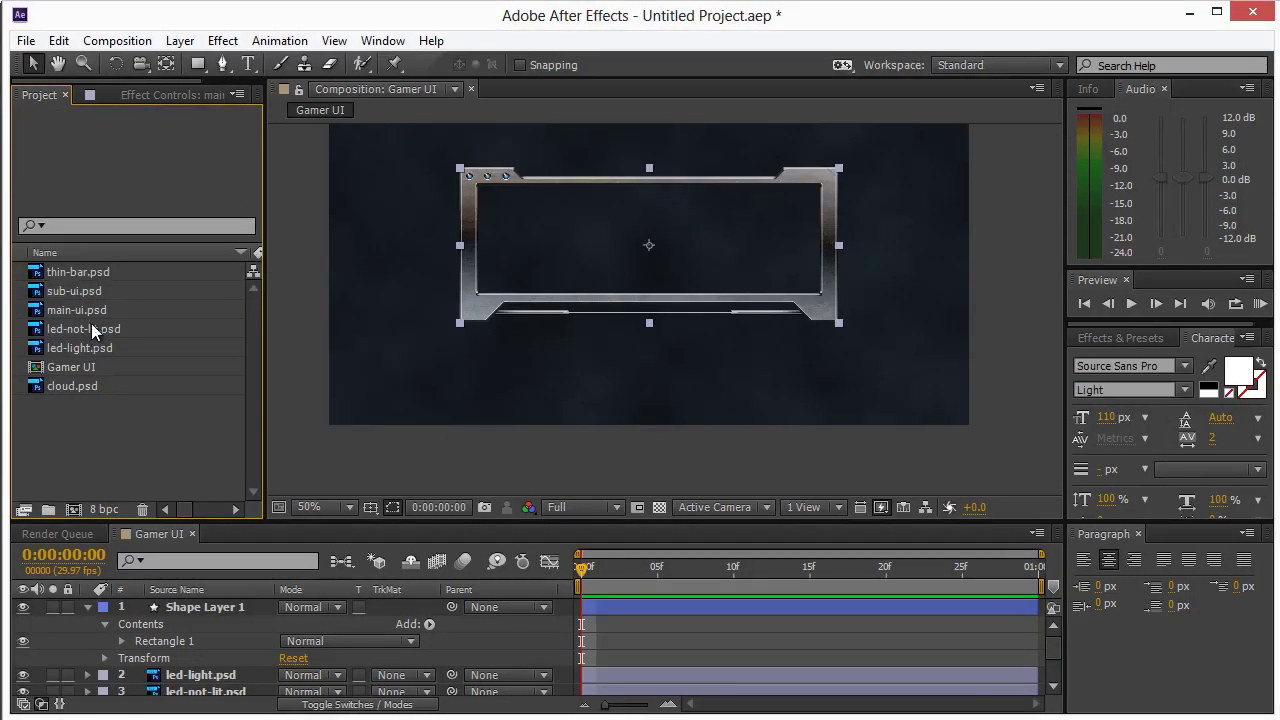
{"action": "left_click", "coordinate": [91, 290]}
{"action": "key", "text": "Delete"}
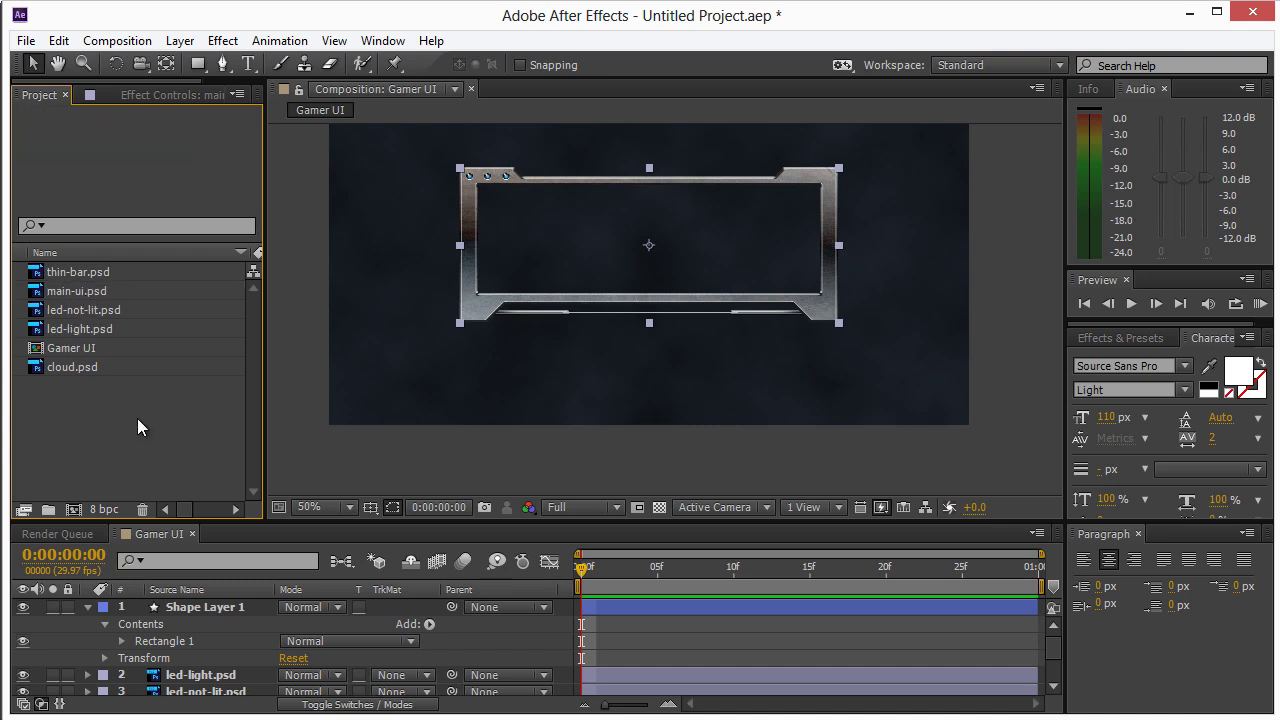
{"action": "left_click", "coordinate": [391, 459]}
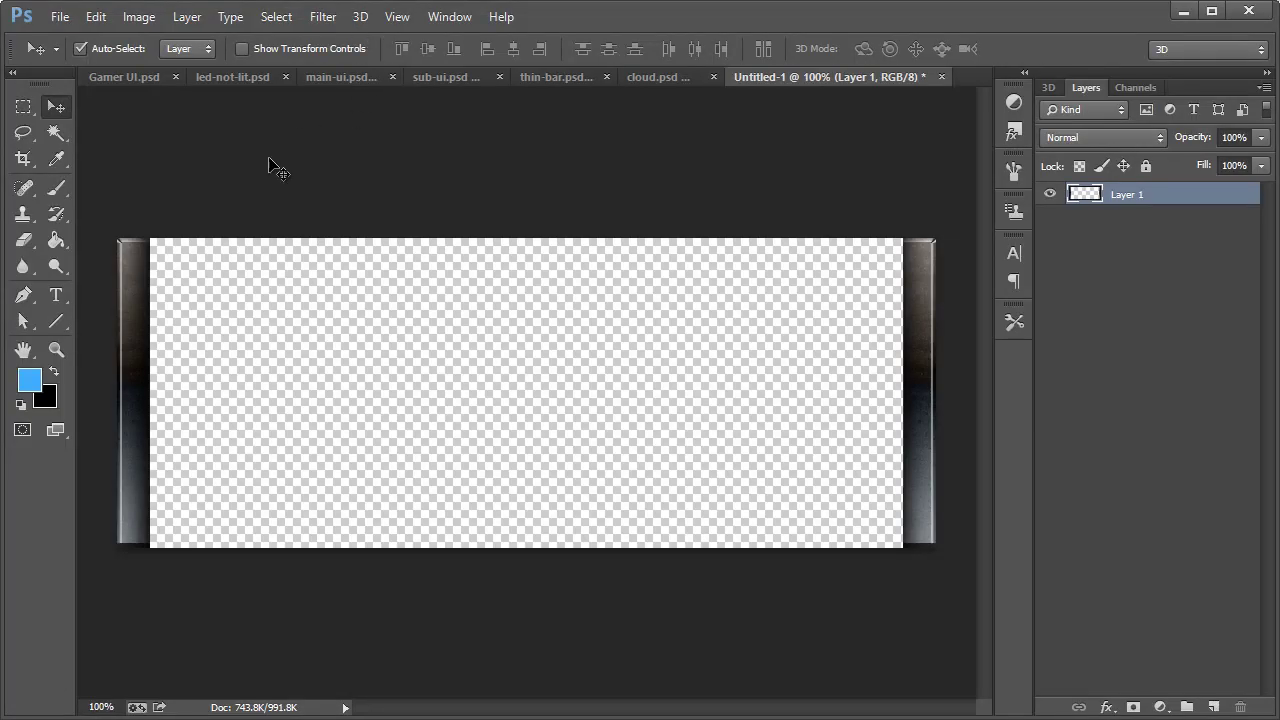
- Retry overwriting sub-ui.psd and dismiss the could-not-save error again
{"action": "key", "text": "ctrl+s"}
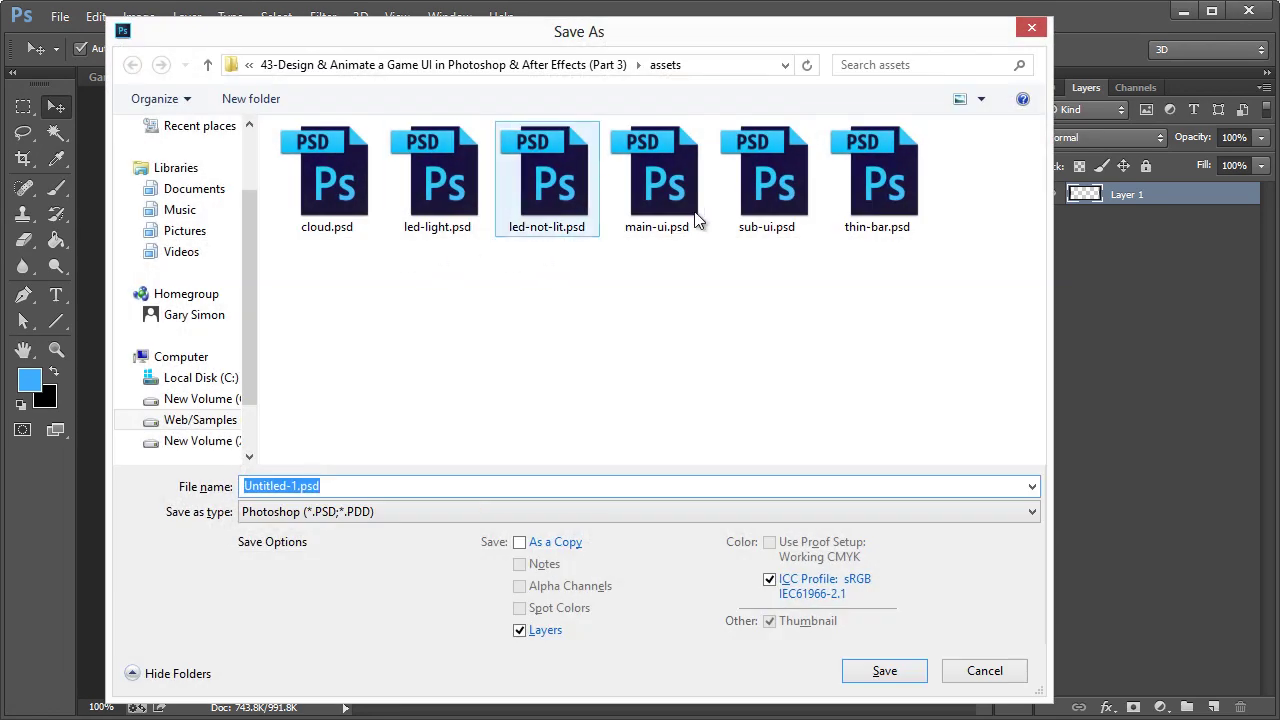
{"action": "double_click", "coordinate": [766, 180]}
{"action": "left_click", "coordinate": [435, 218]}
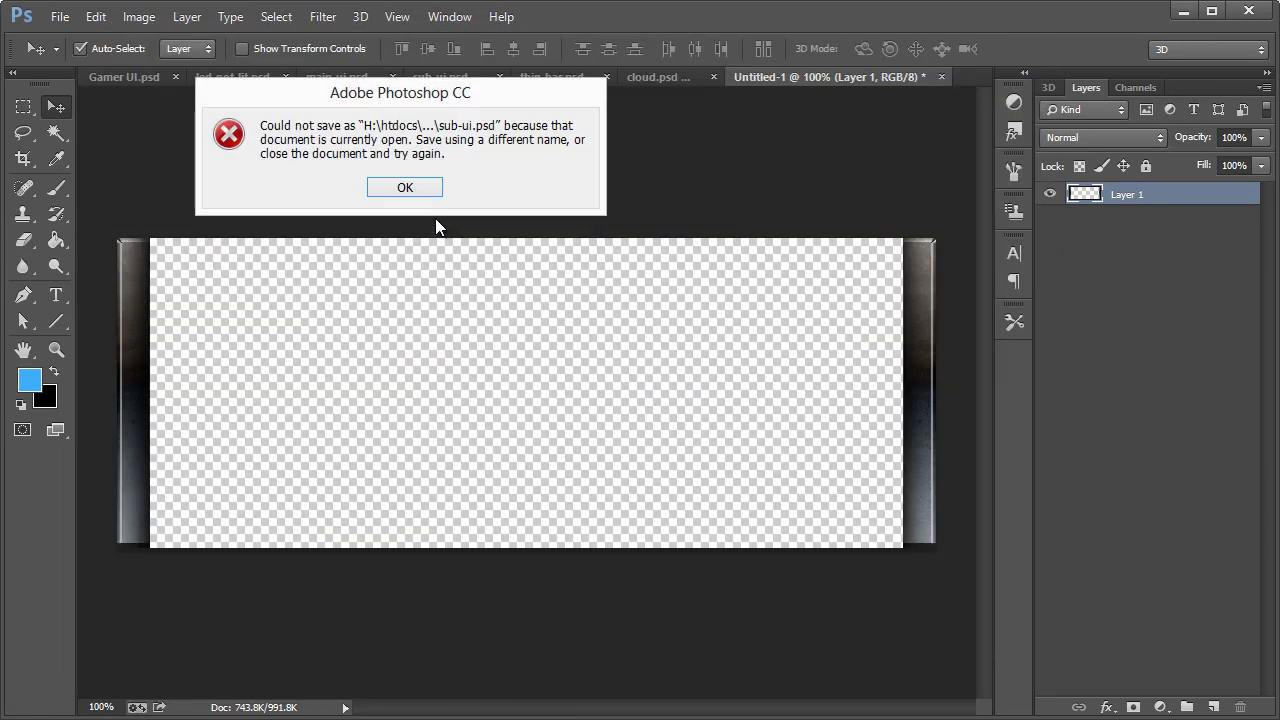
{"action": "left_click", "coordinate": [395, 190]}
- Save the document under the new name sub-ui2.psd and return to After Effects
{"action": "left_click", "coordinate": [60, 16]}
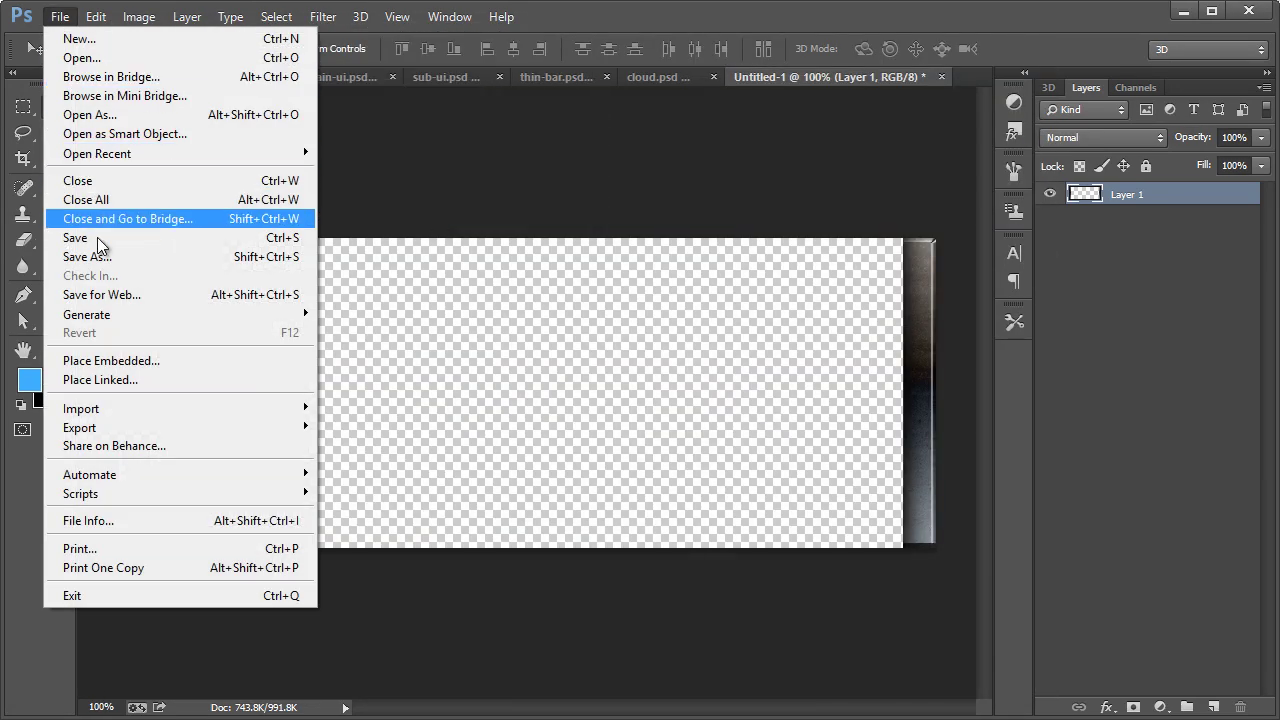
{"action": "left_click", "coordinate": [120, 256]}
{"action": "type", "text": "su"}
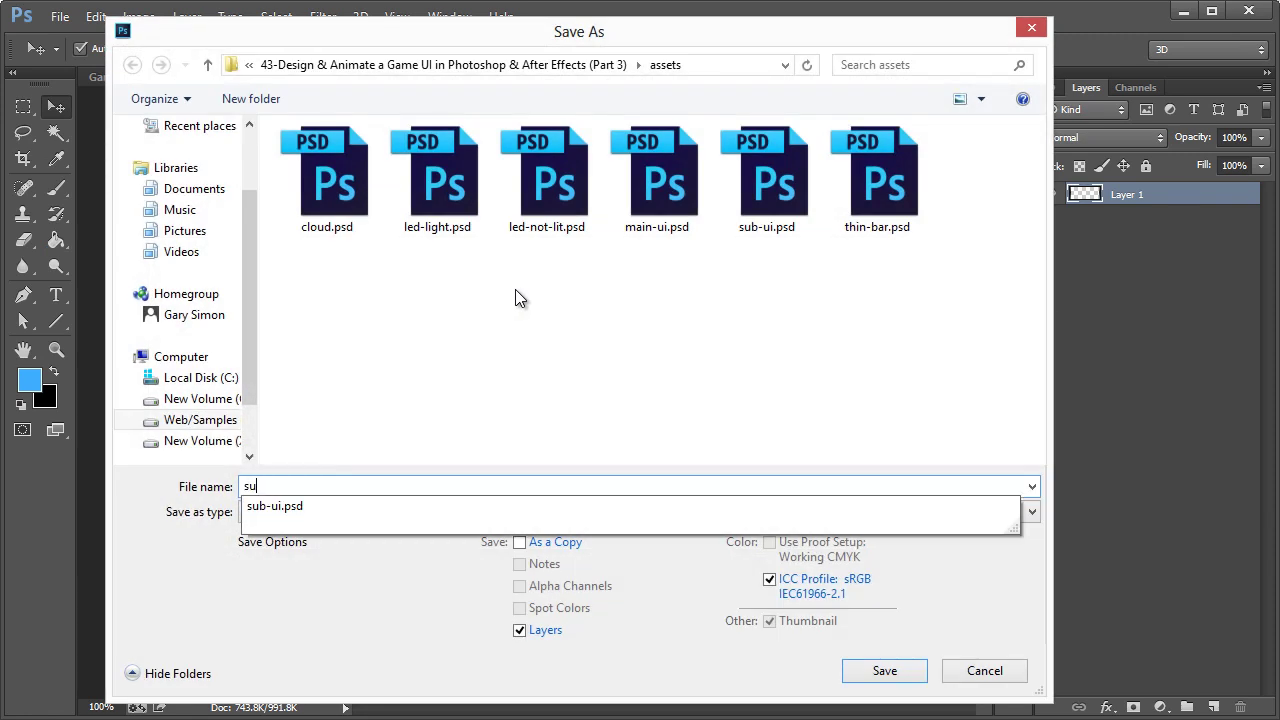
{"action": "type", "text": "b-ui2"}
{"action": "key", "text": "Return"}
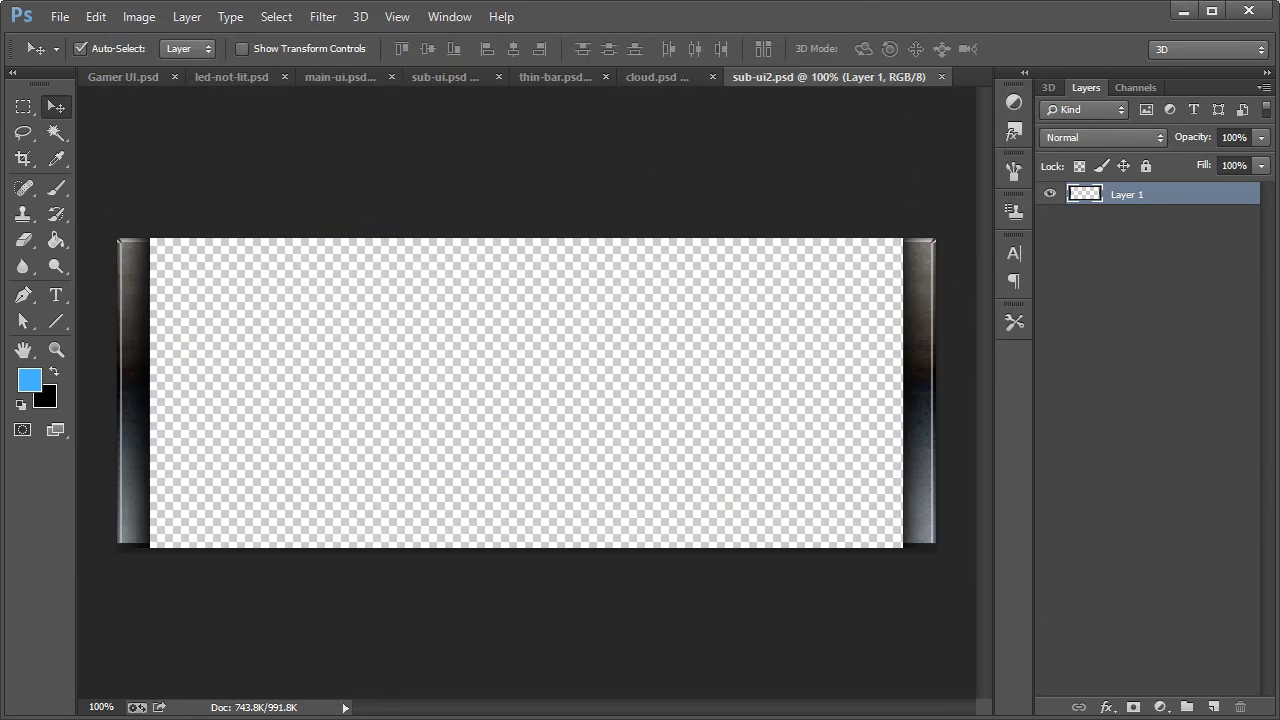
{"action": "key", "text": "alt+Tab"}
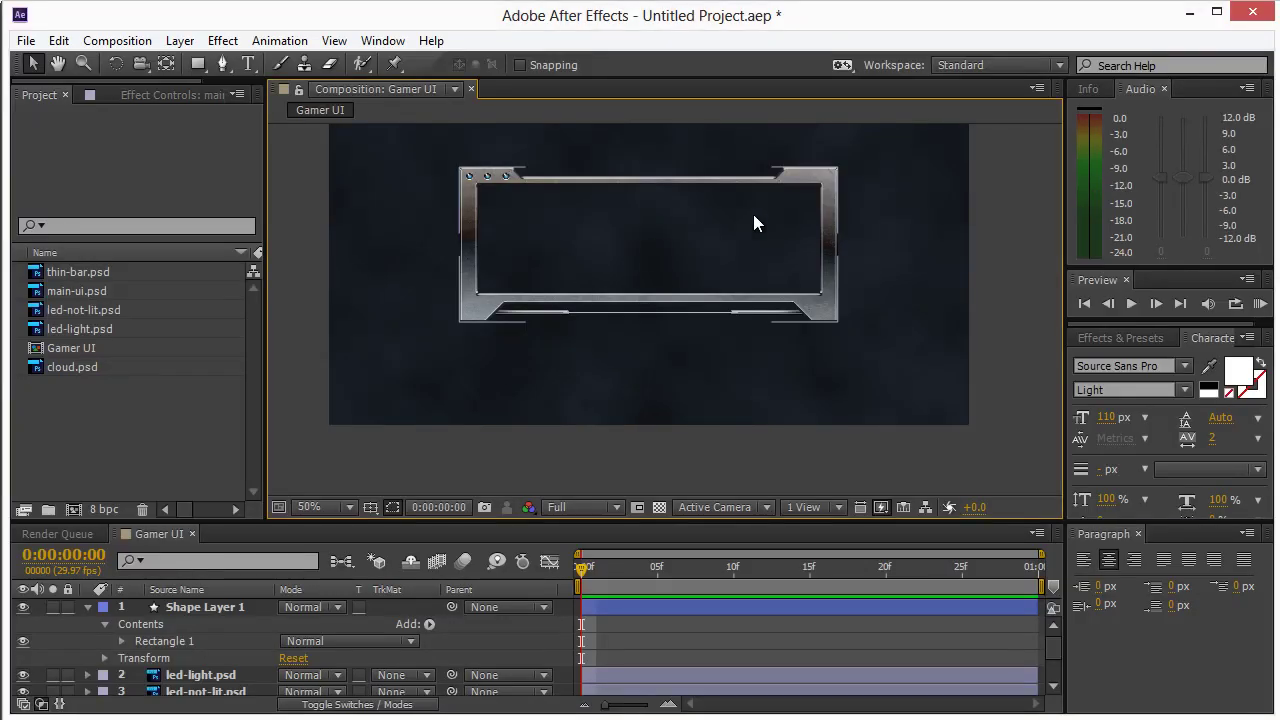
- Import sub-ui2.psd (819 x 310) into the project through the Import File dialog
{"action": "key", "text": "period"}
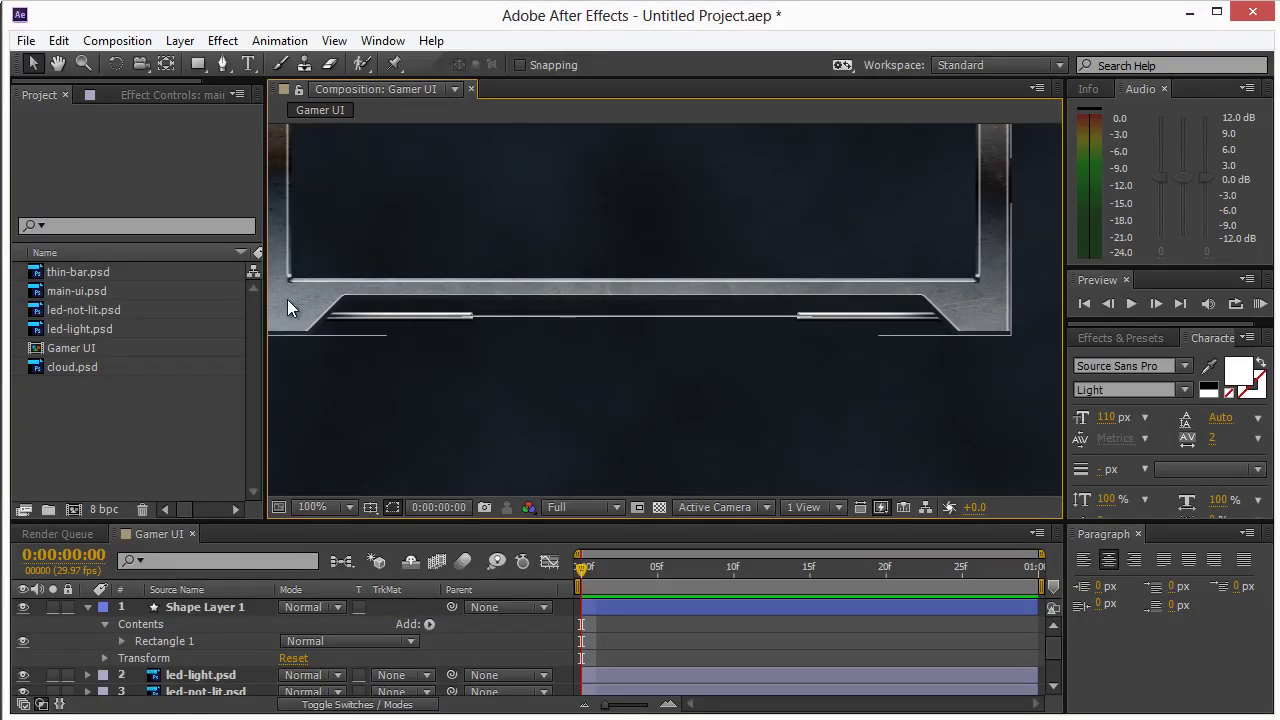
{"action": "key", "text": "comma"}
{"action": "right_click", "coordinate": [135, 387]}
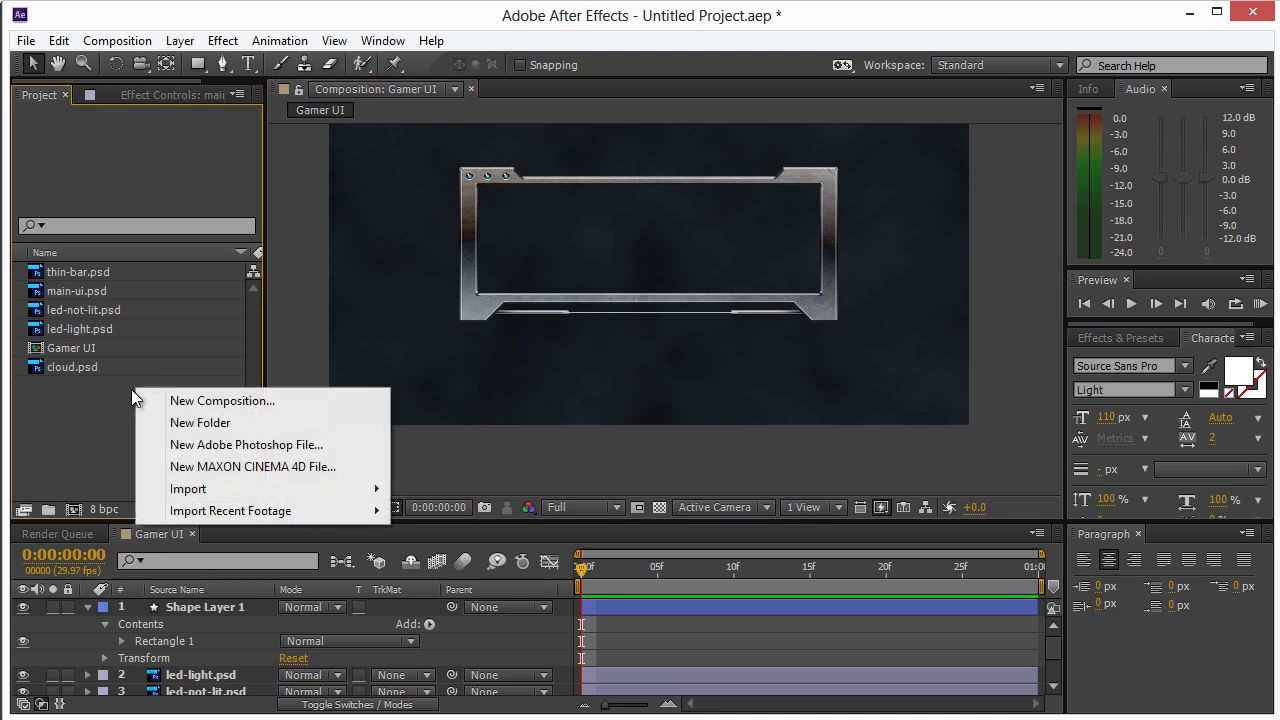
{"action": "mouse_move", "coordinate": [323, 489]}
{"action": "left_click", "coordinate": [460, 492]}
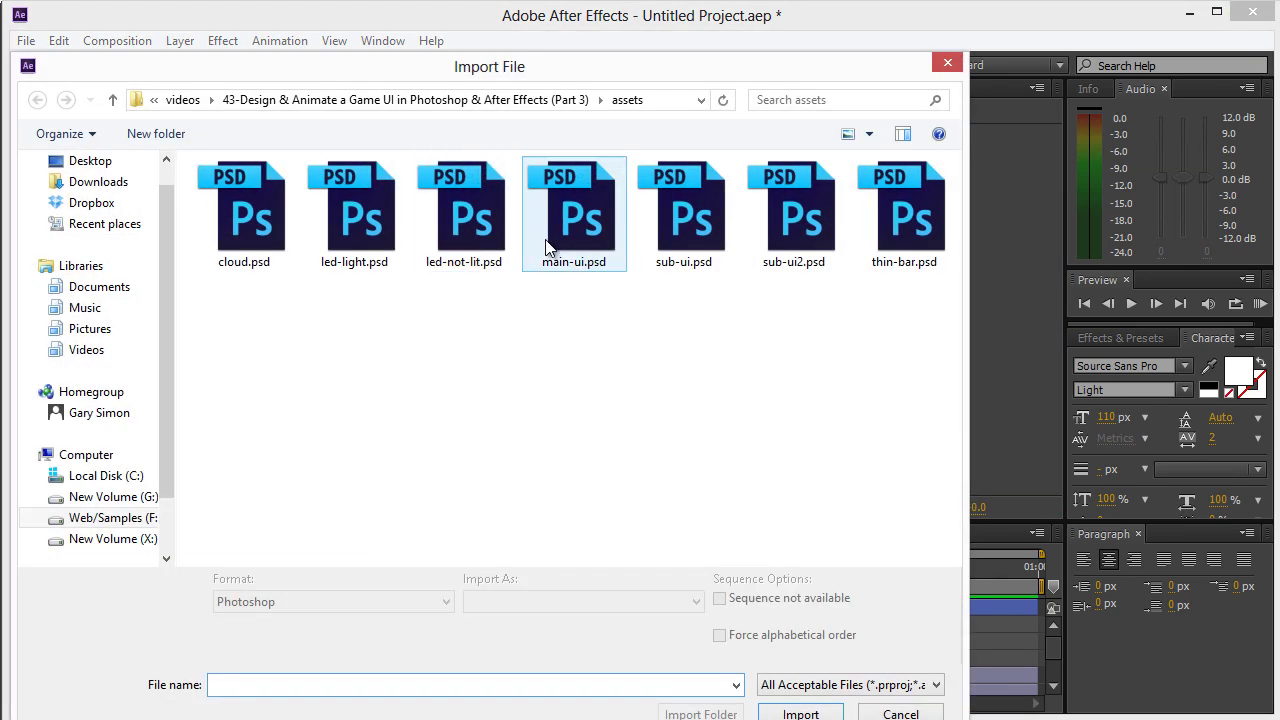
{"action": "left_click", "coordinate": [773, 219]}
{"action": "double_click", "coordinate": [773, 219]}
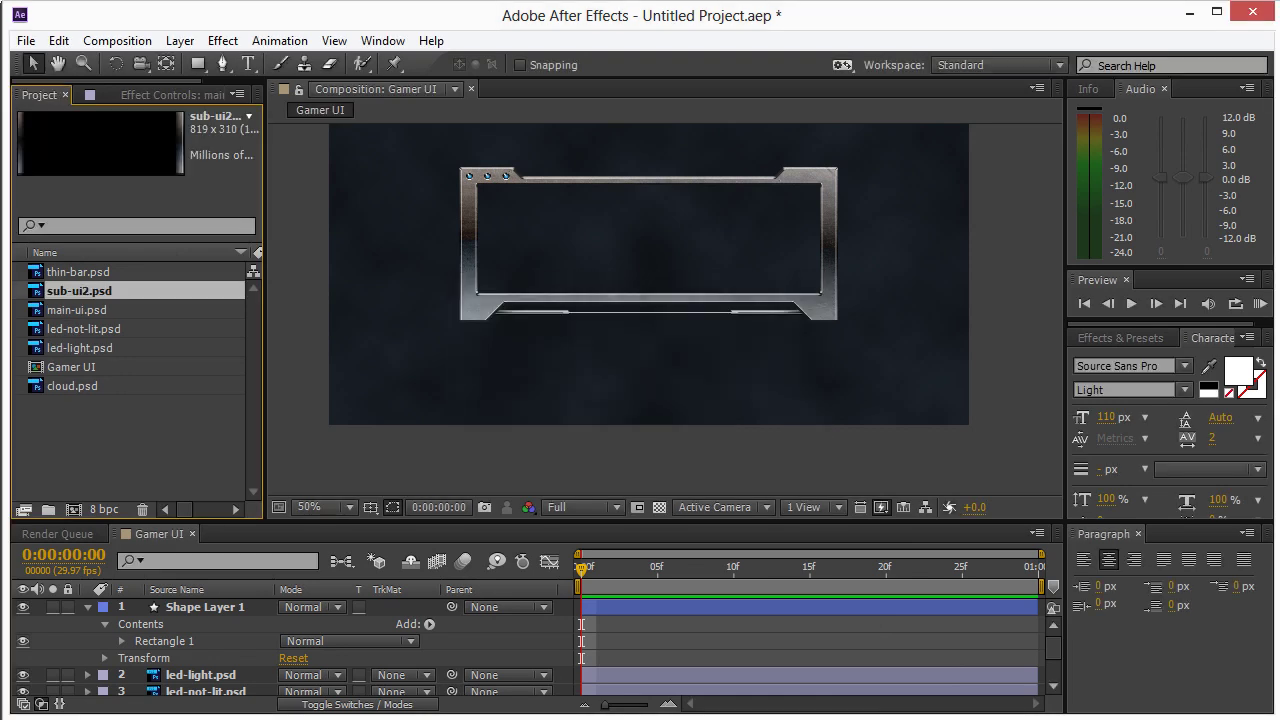
- Add sub-ui2.psd to Gamer UI and move its layer below main-ui.psd, above thin-bar.psd
{"action": "left_click_drag", "start_coordinate": [78, 294], "coordinate": [646, 247]}
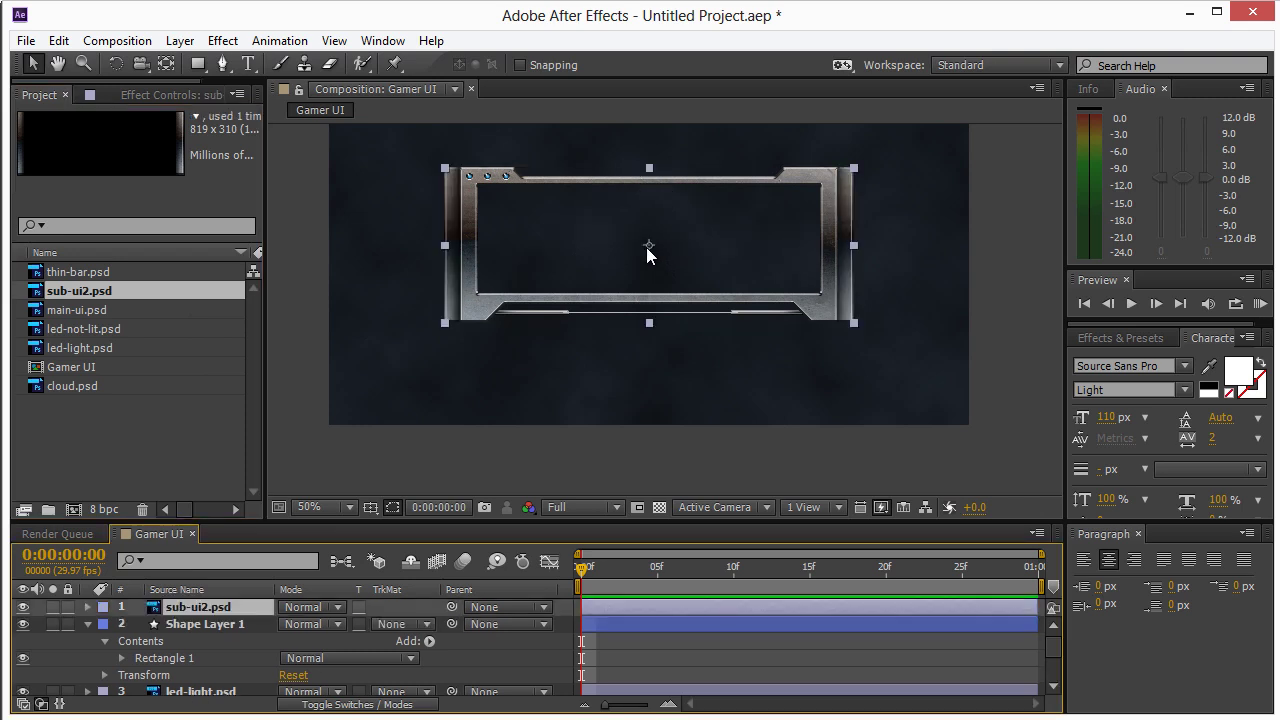
{"action": "left_click", "coordinate": [1005, 248]}
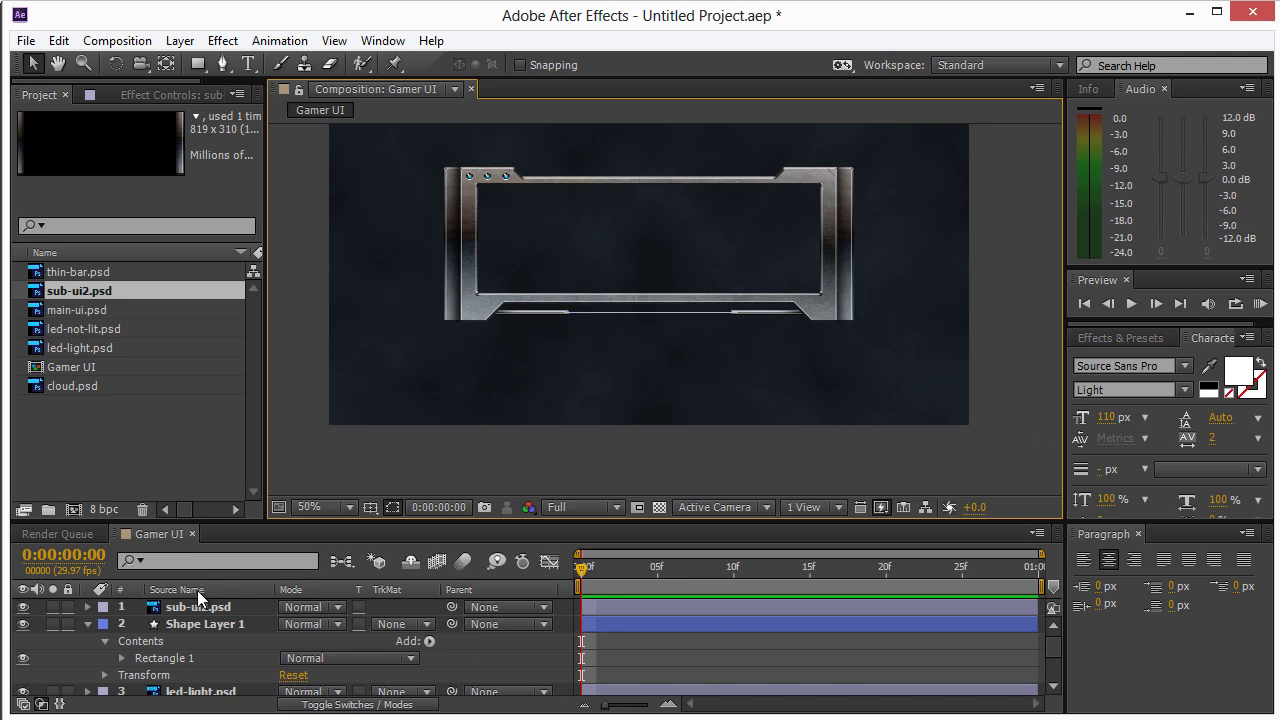
{"action": "left_click", "coordinate": [198, 608]}
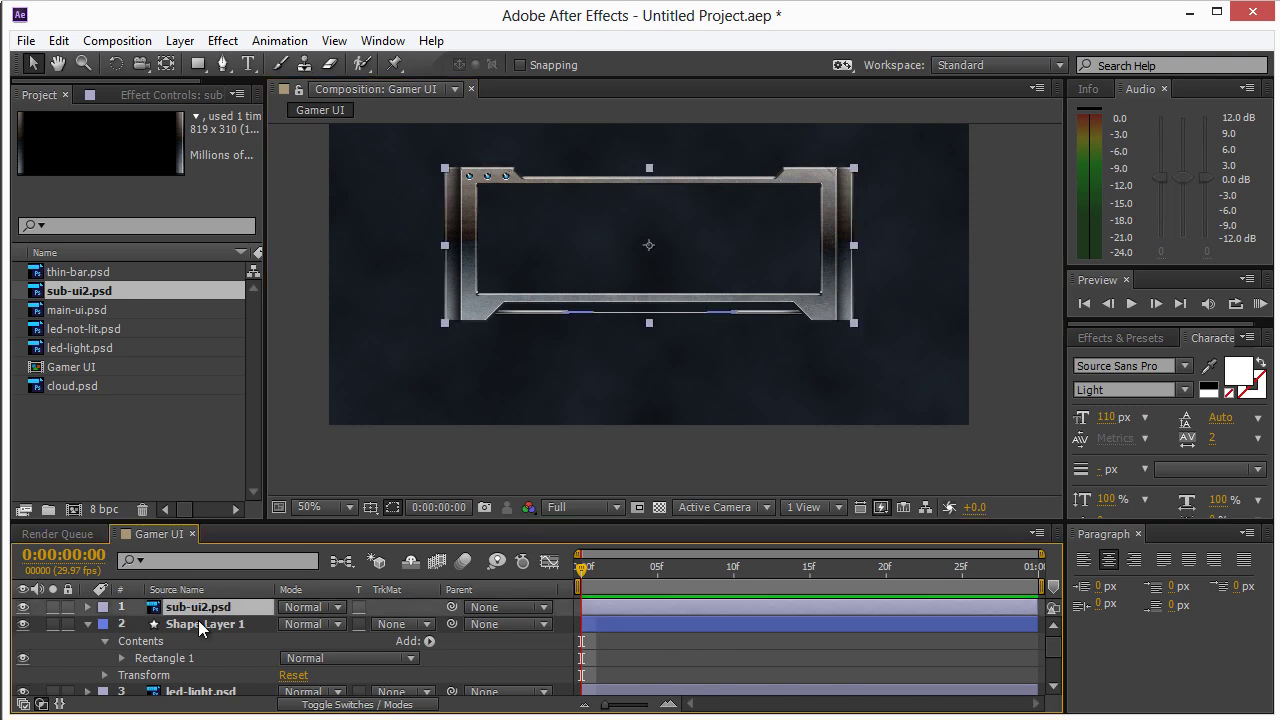
{"action": "scroll", "coordinate": [245, 656], "scroll_direction": "down", "scroll_amount": 1}
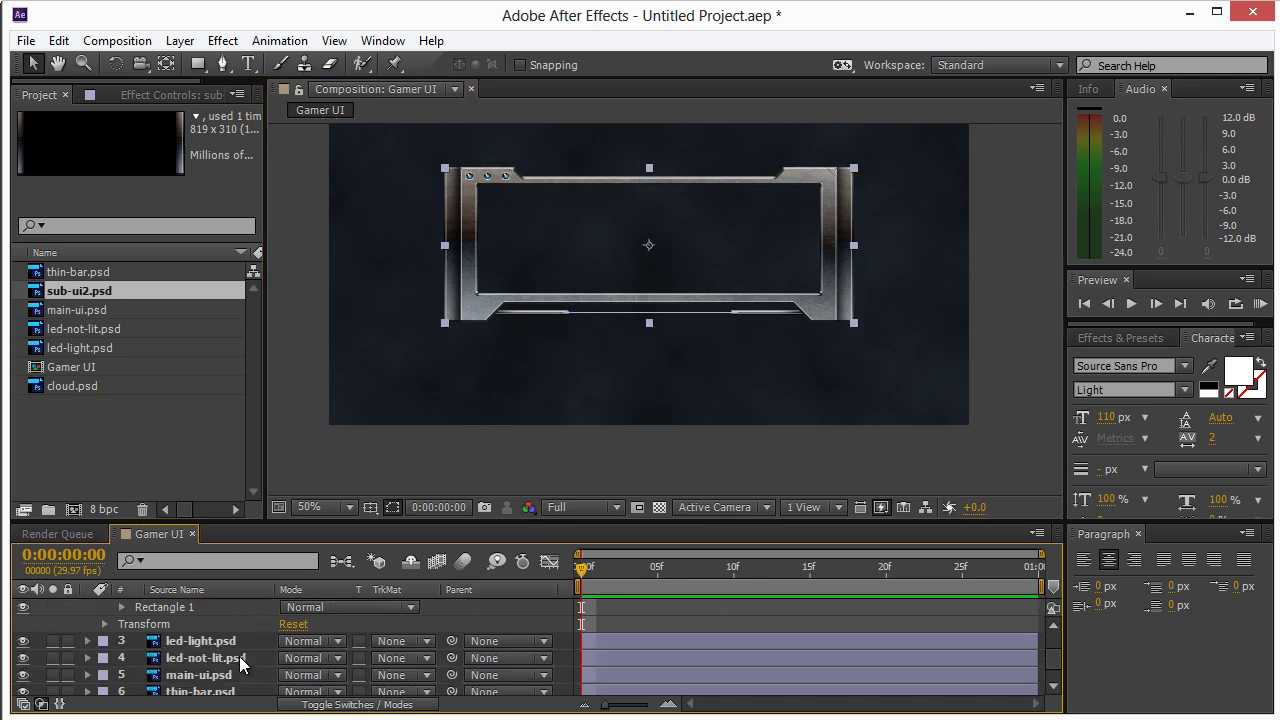
{"action": "scroll", "coordinate": [239, 656], "scroll_direction": "up", "scroll_amount": 1}
{"action": "scroll", "coordinate": [214, 686], "scroll_direction": "down", "scroll_amount": 1}
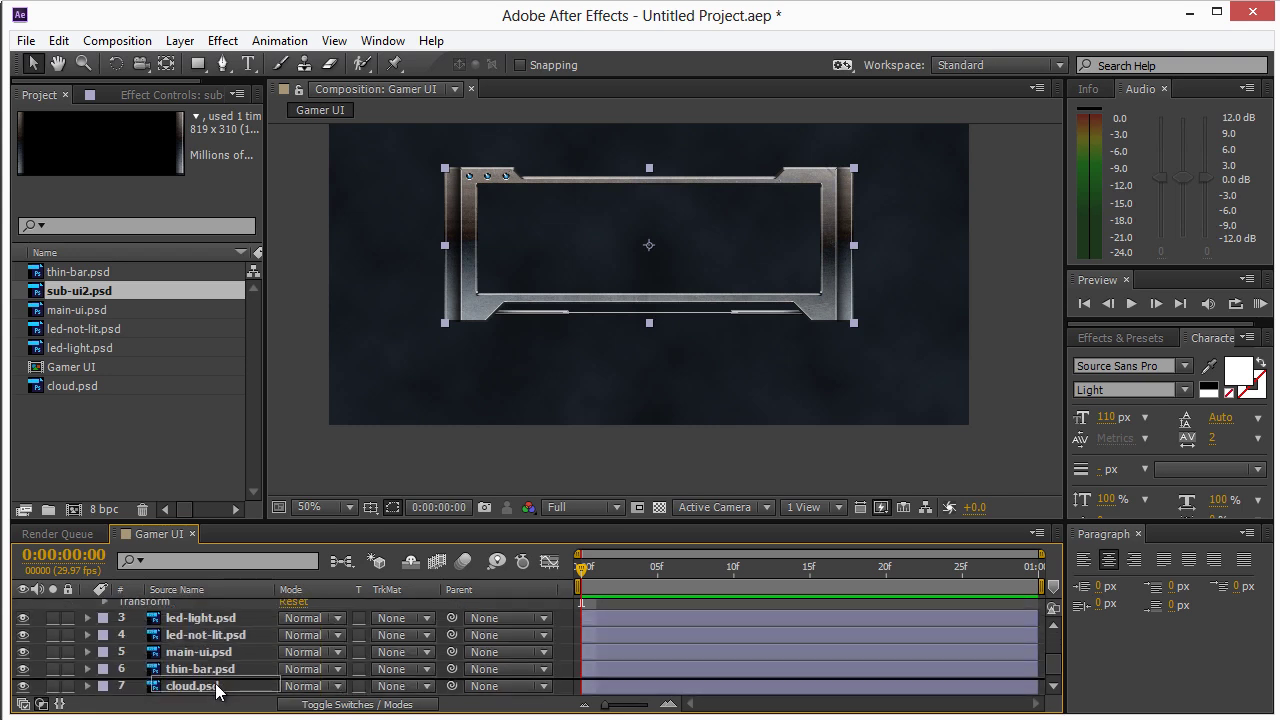
{"action": "left_click_drag", "start_coordinate": [214, 688], "coordinate": [223, 664]}
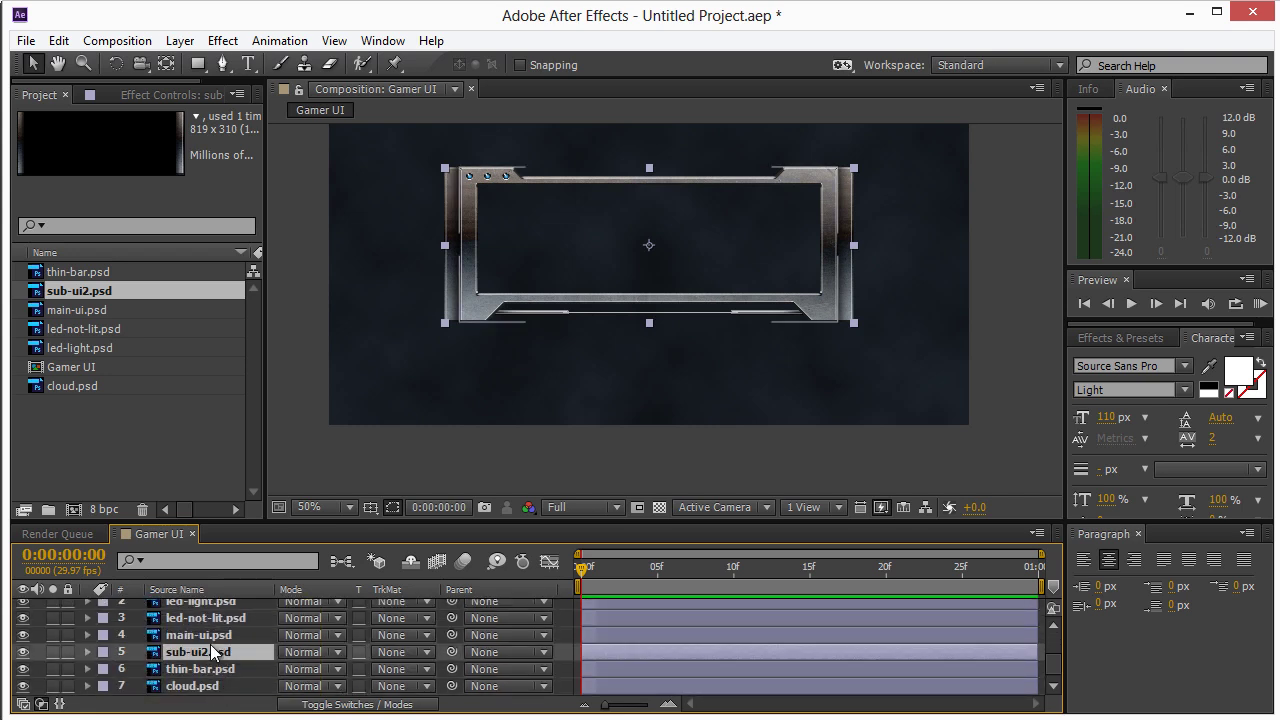
{"action": "left_click", "coordinate": [1019, 287]}
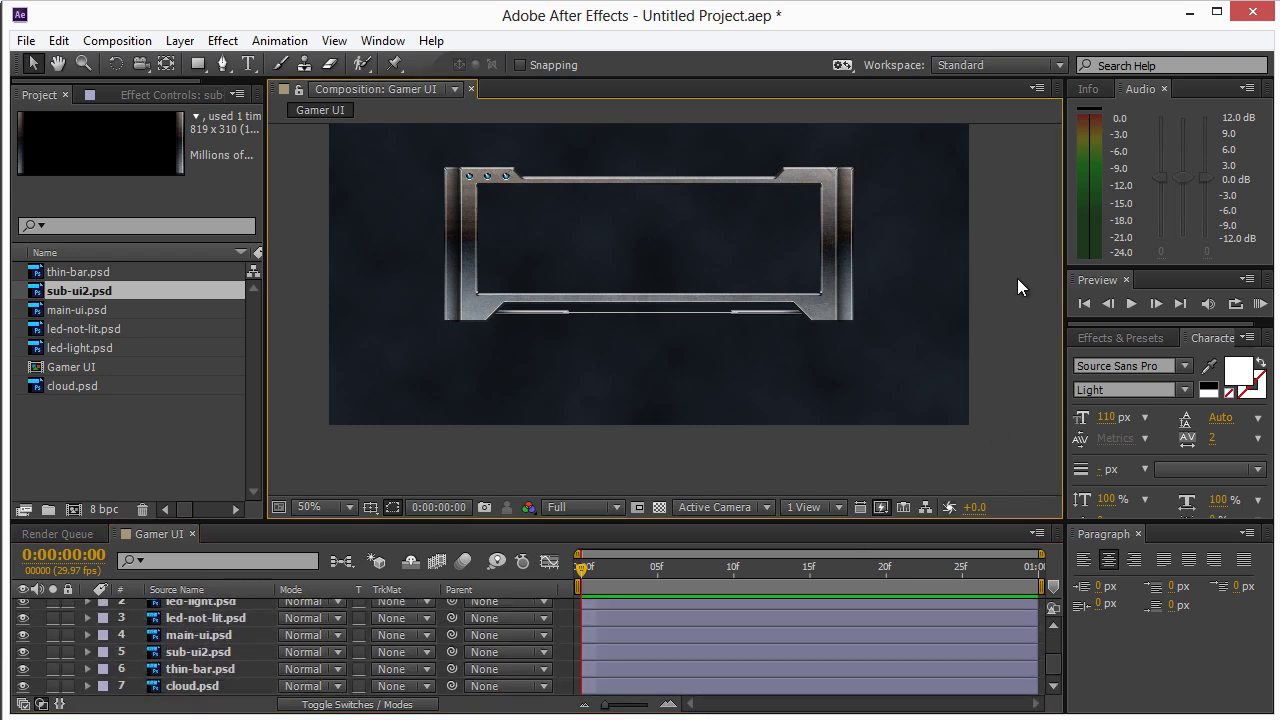
{"action": "key", "text": "h"}
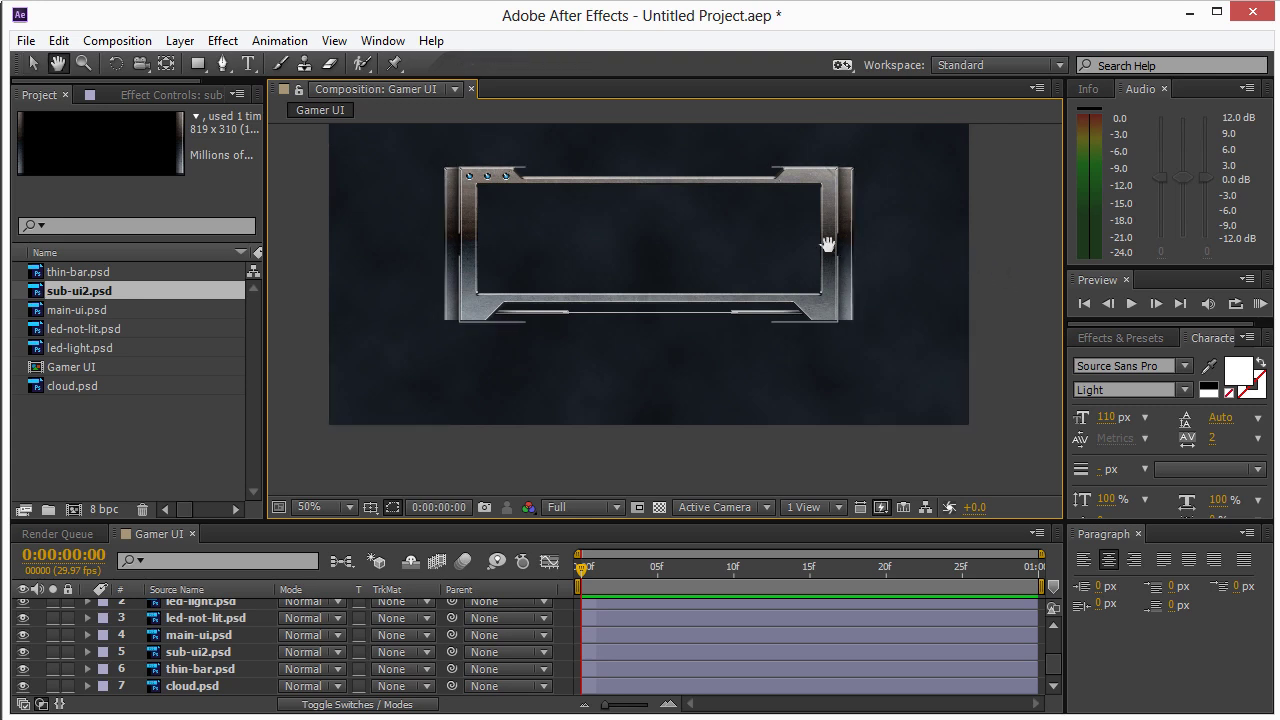
{"action": "left_click_drag", "start_coordinate": [866, 223], "coordinate": [832, 281]}
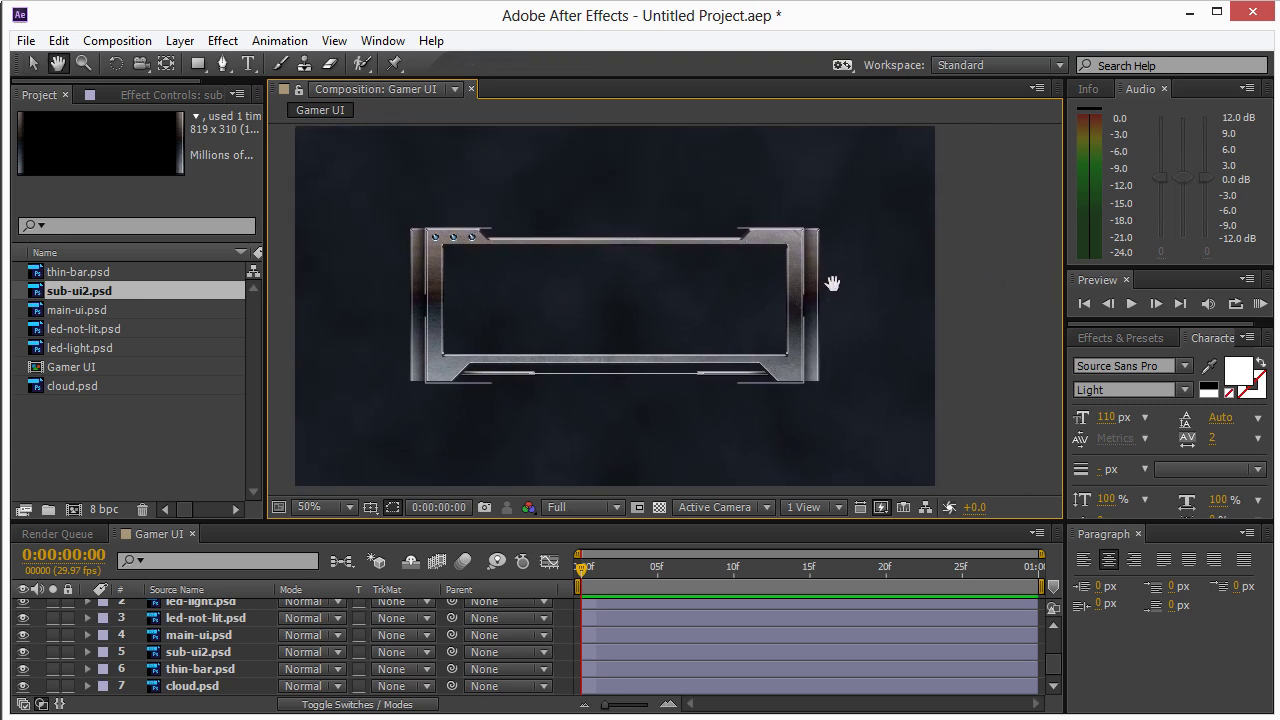
{"action": "key", "text": "v"}
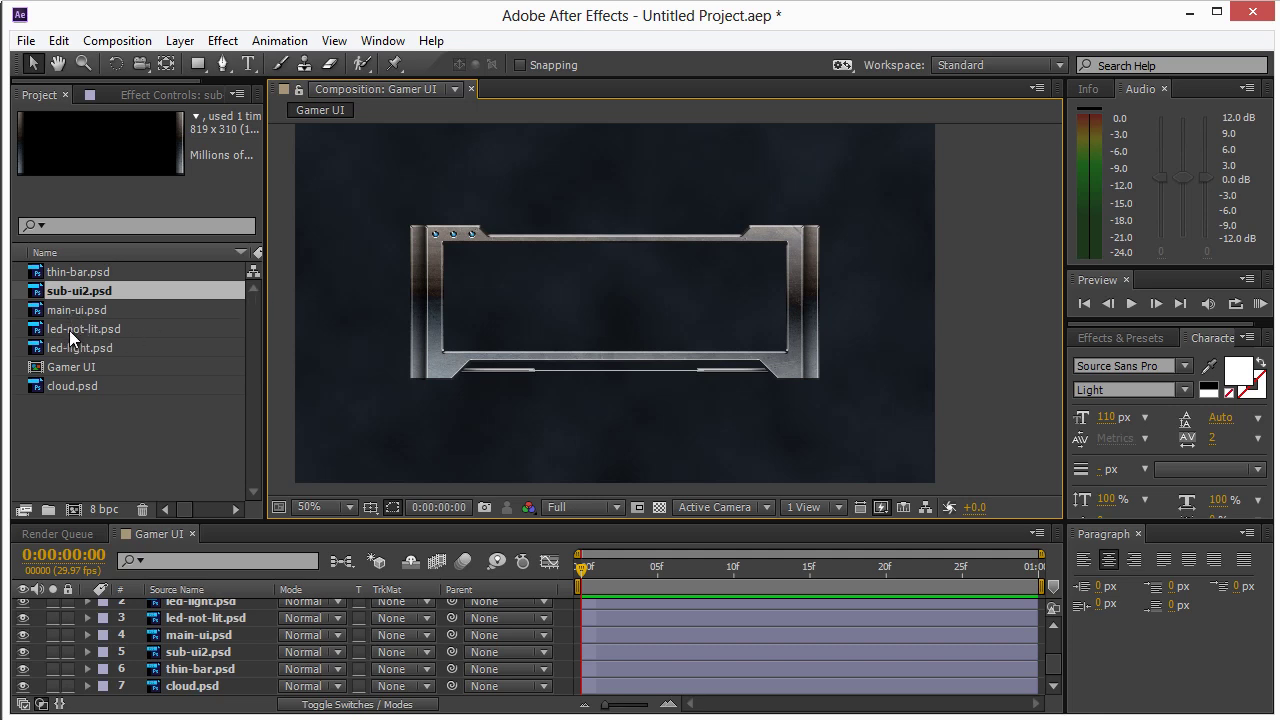
- Preview each project asset: the LED, cloud, thin-bar, sub-ui2 and main-ui PSDs
{"action": "left_click", "coordinate": [69, 330]}
{"action": "left_click", "coordinate": [73, 349]}
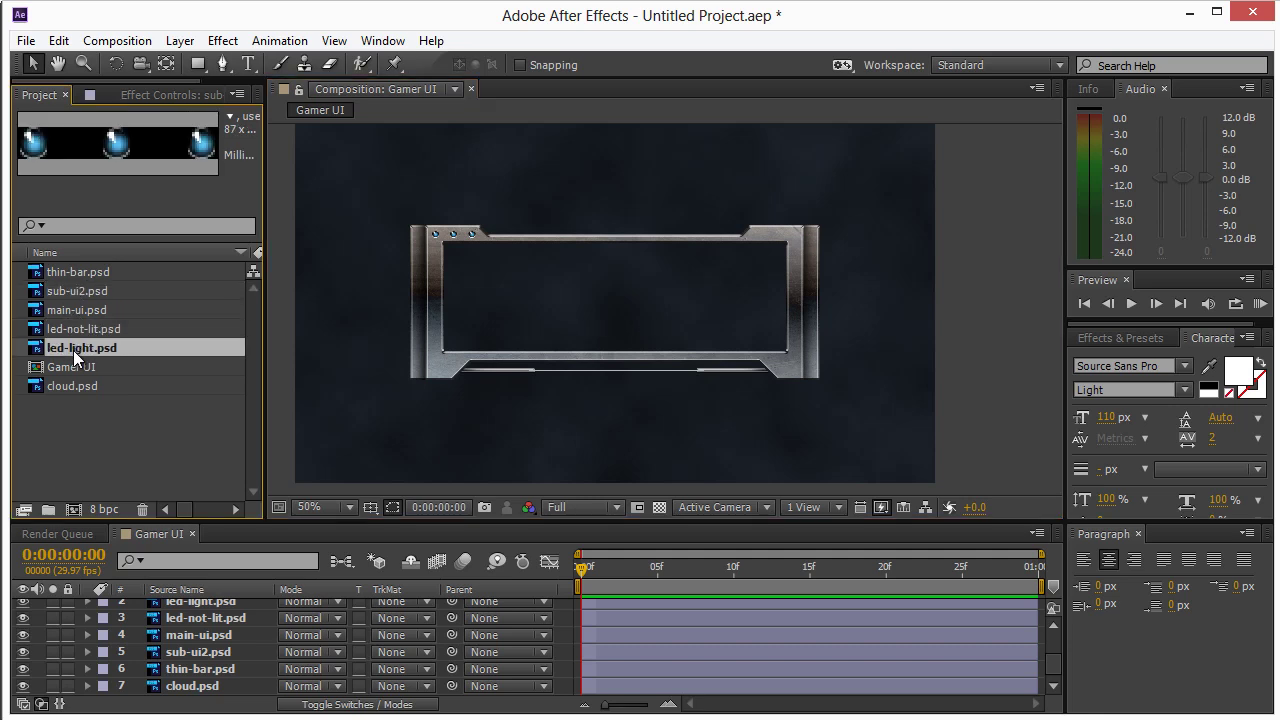
{"action": "left_click", "coordinate": [73, 385]}
{"action": "left_click", "coordinate": [63, 274]}
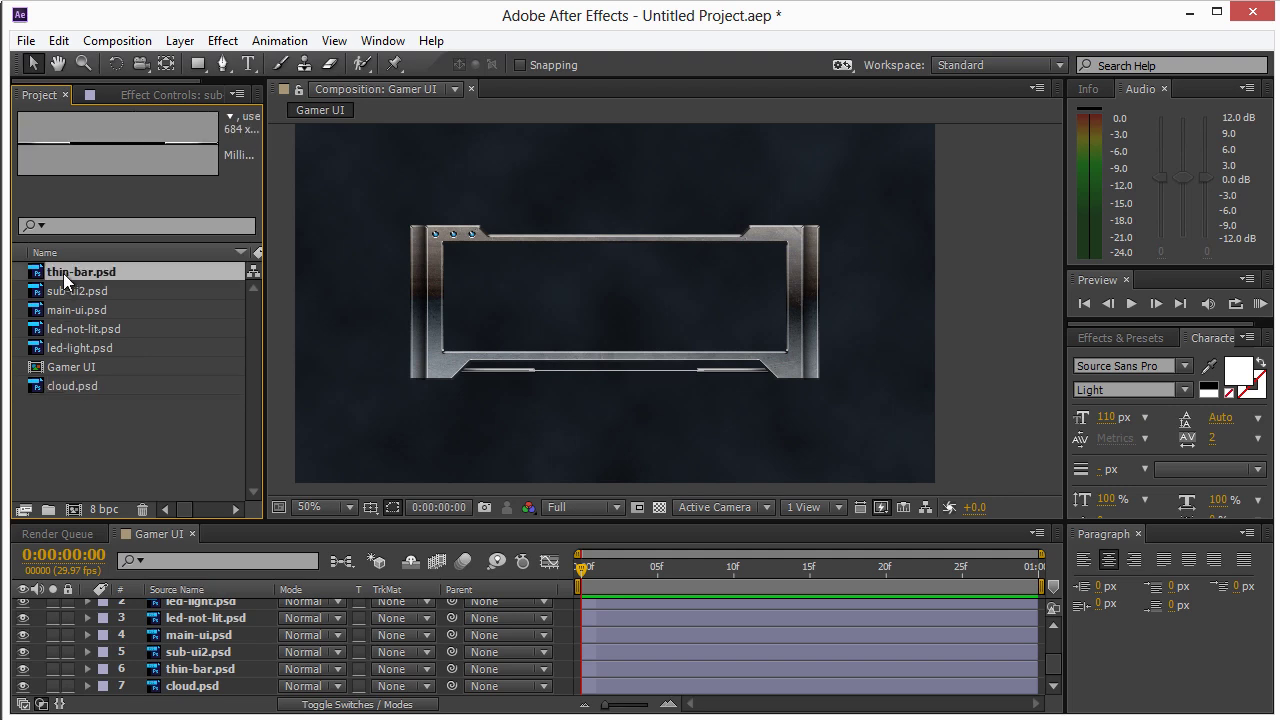
{"action": "left_click", "coordinate": [65, 289]}
{"action": "left_click", "coordinate": [67, 310]}
{"action": "left_click", "coordinate": [68, 326]}
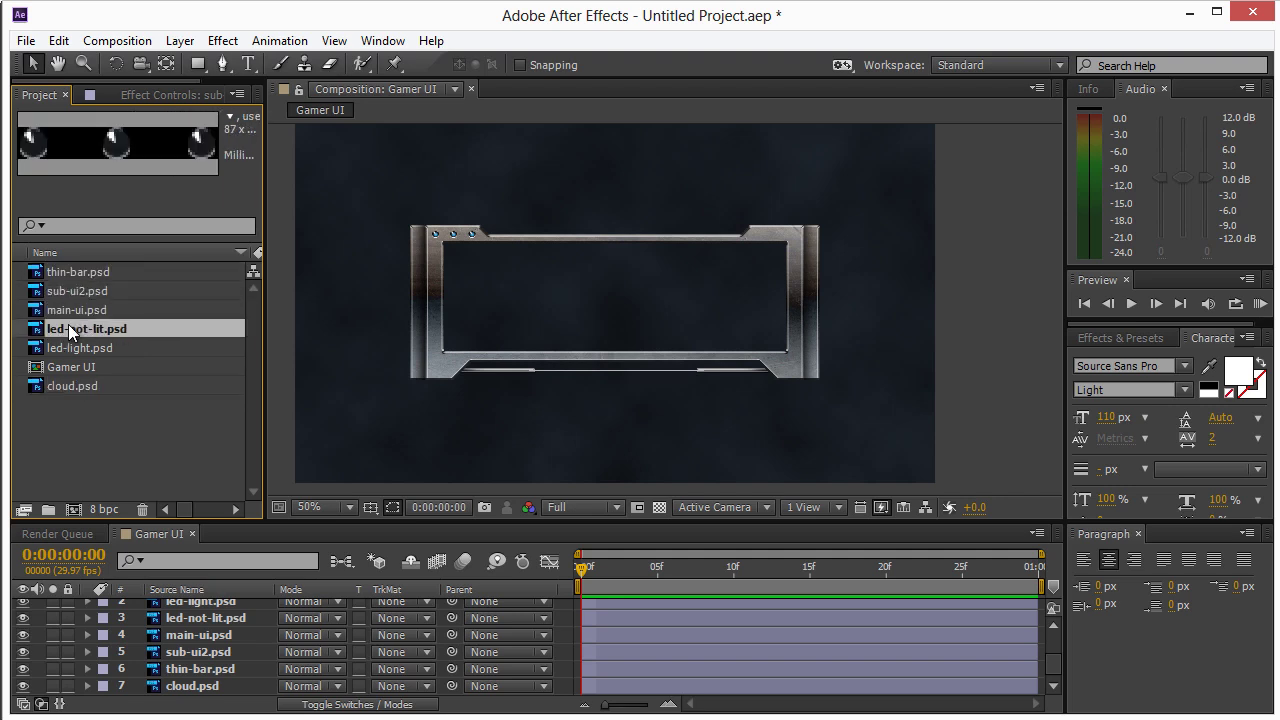
{"action": "left_click", "coordinate": [72, 342]}
{"action": "left_click", "coordinate": [73, 331]}
{"action": "left_click", "coordinate": [70, 311]}
{"action": "left_click", "coordinate": [69, 288]}
{"action": "left_click", "coordinate": [69, 272]}
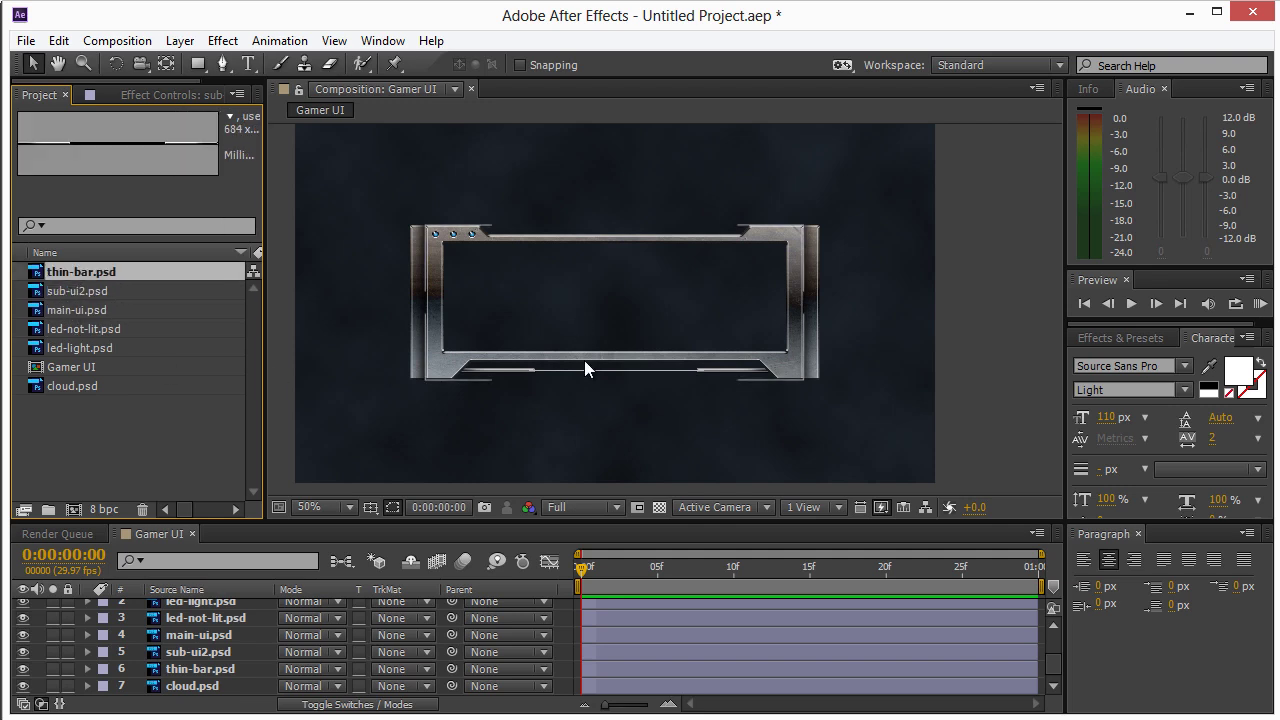
{"action": "left_click", "coordinate": [1005, 256]}
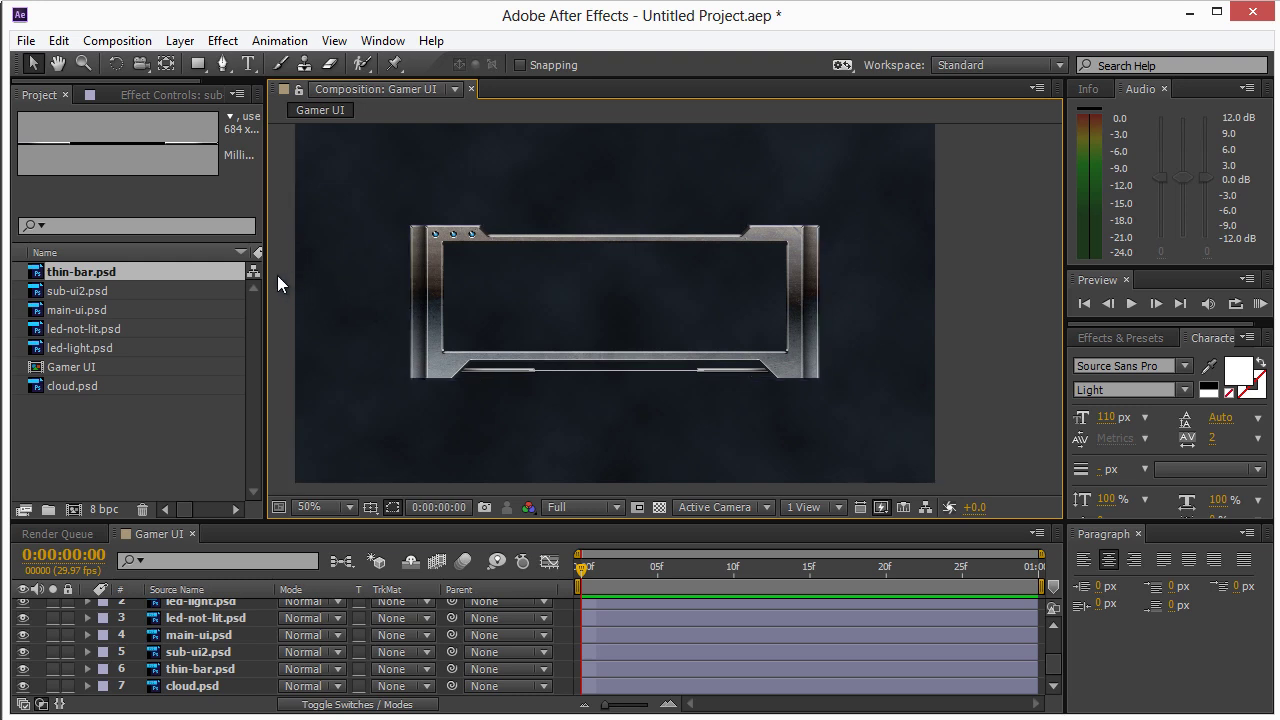
- Draw a circle at the frame's centre as Shape Layer 2 and set its fill to Radial Gradient
{"action": "key", "text": "ctrl+v"}
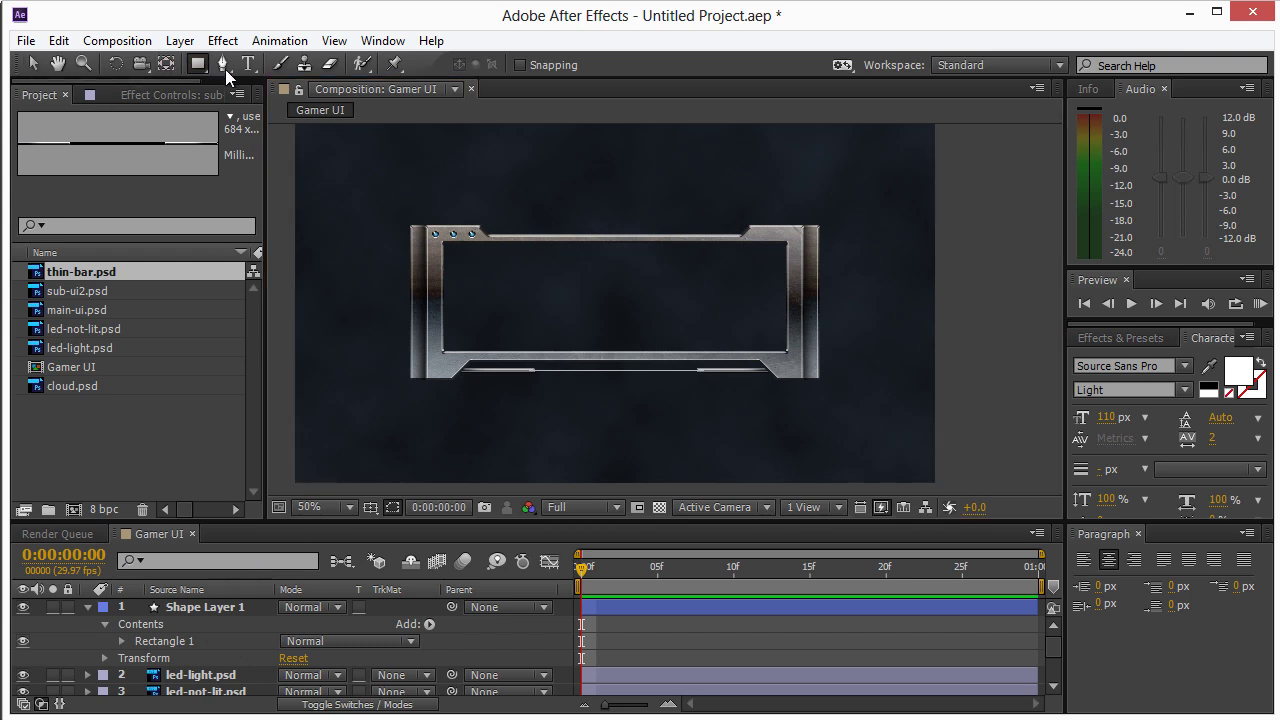
{"action": "left_click_drag", "start_coordinate": [199, 64], "coordinate": [277, 106]}
{"action": "mouse_move", "coordinate": [605, 297]}
{"action": "left_mouse_down"}
{"action": "mouse_move", "coordinate": [729, 391]}
{"action": "mouse_move", "coordinate": [677, 363]}
{"action": "left_mouse_up"}
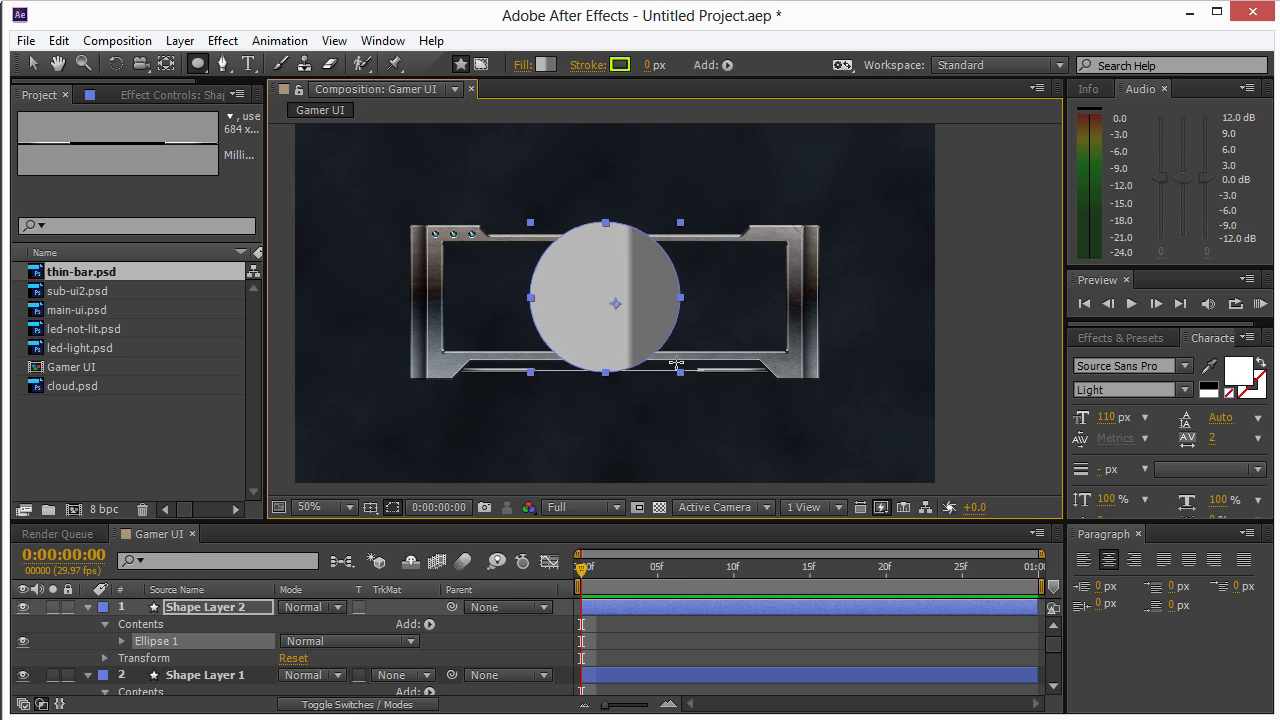
{"action": "left_click", "coordinate": [531, 66]}
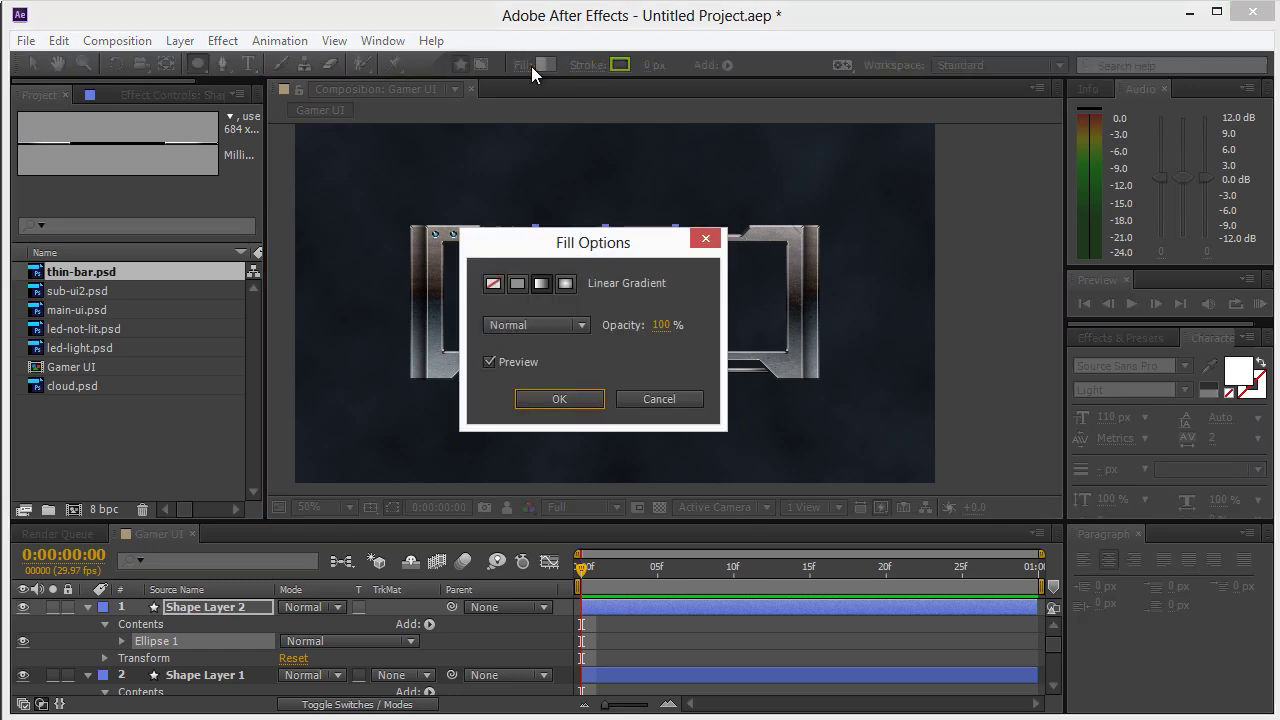
{"action": "left_click", "coordinate": [564, 286]}
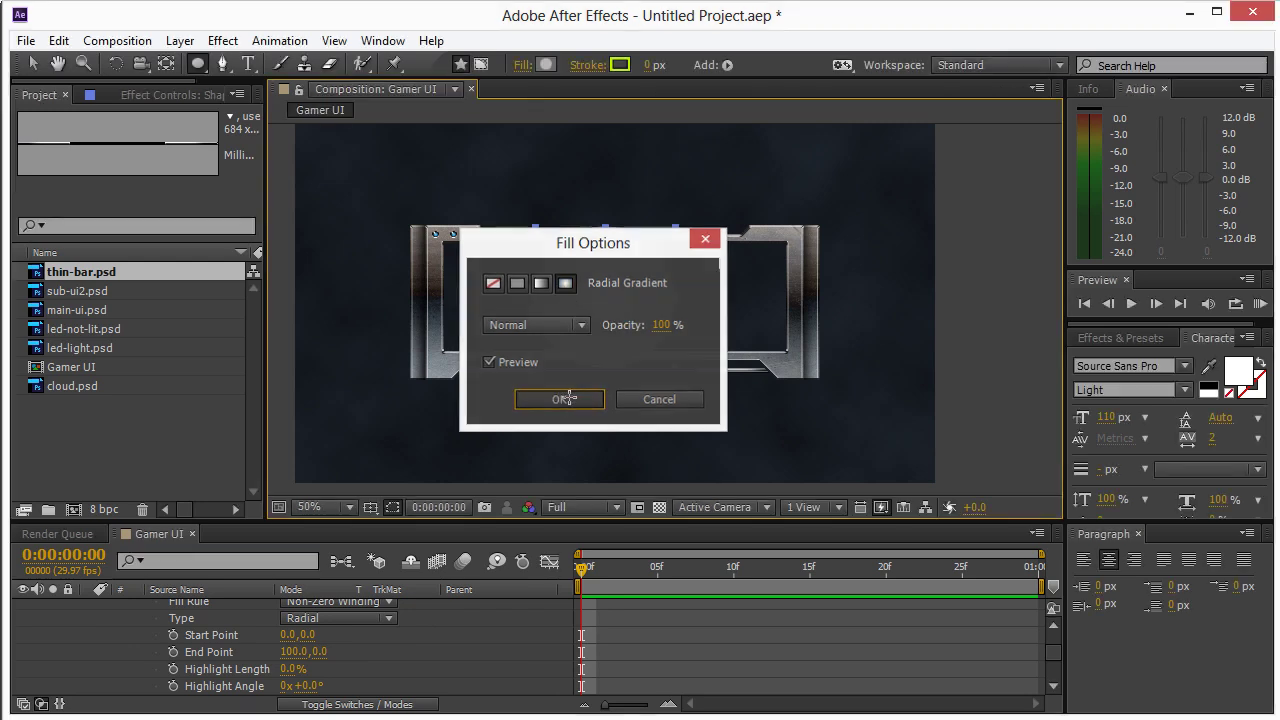
{"action": "left_click", "coordinate": [559, 399]}
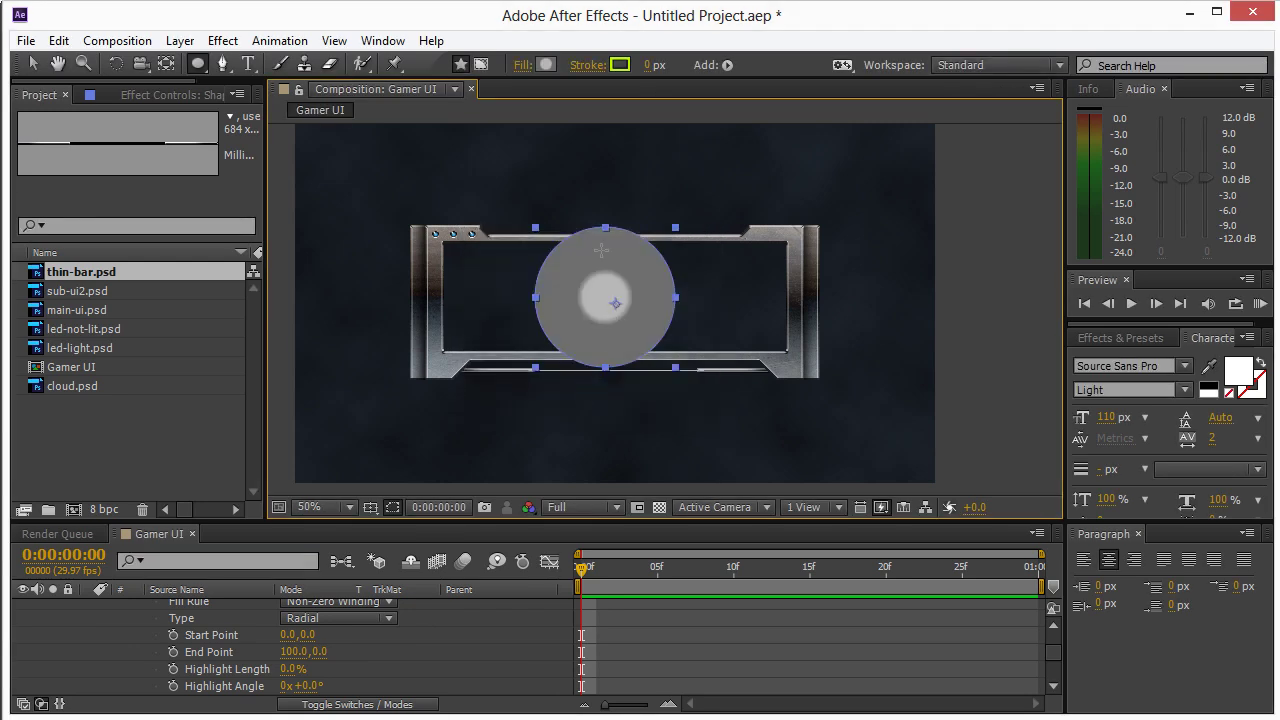
{"action": "left_click", "coordinate": [546, 65]}
- Spread the colour stops to both ends and make the centre stop bright blue 0060FF
{"action": "left_click_drag", "start_coordinate": [499, 112], "coordinate": [1103, 80]}
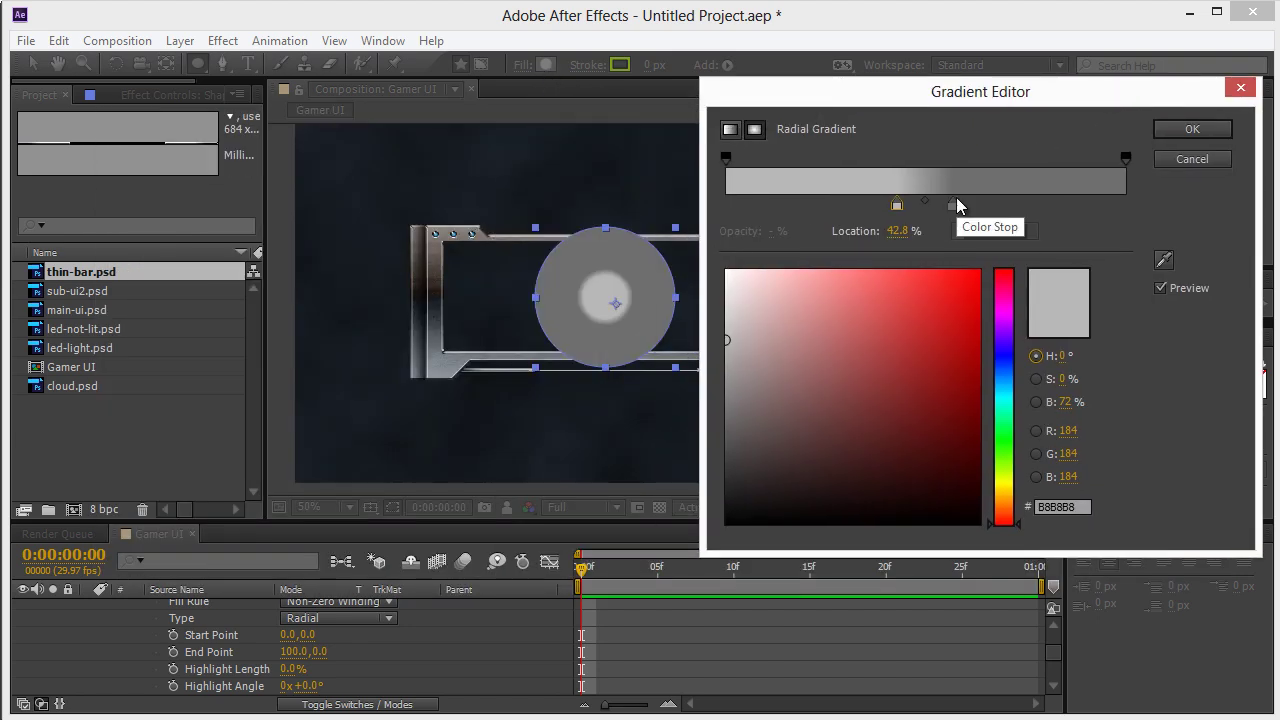
{"action": "left_click_drag", "start_coordinate": [874, 214], "coordinate": [672, 220]}
{"action": "left_click_drag", "start_coordinate": [955, 206], "coordinate": [1130, 206]}
{"action": "left_click", "coordinate": [726, 206]}
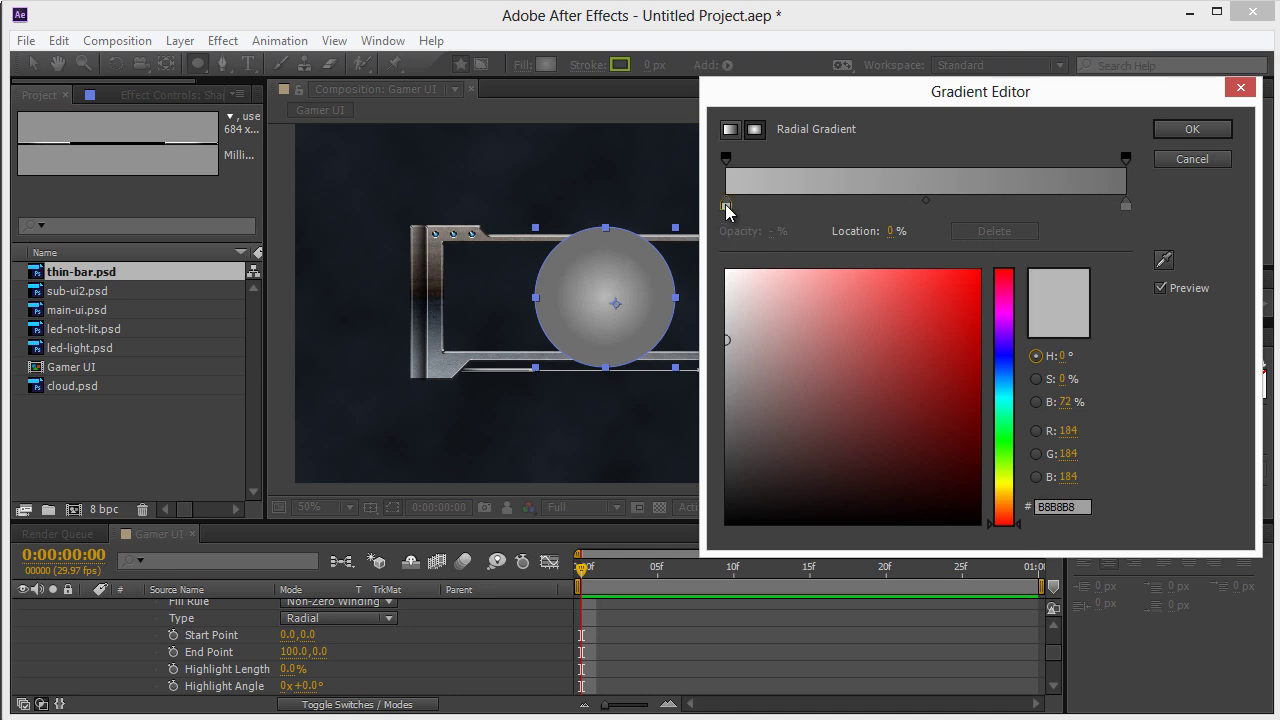
{"action": "left_click", "coordinate": [1008, 372]}
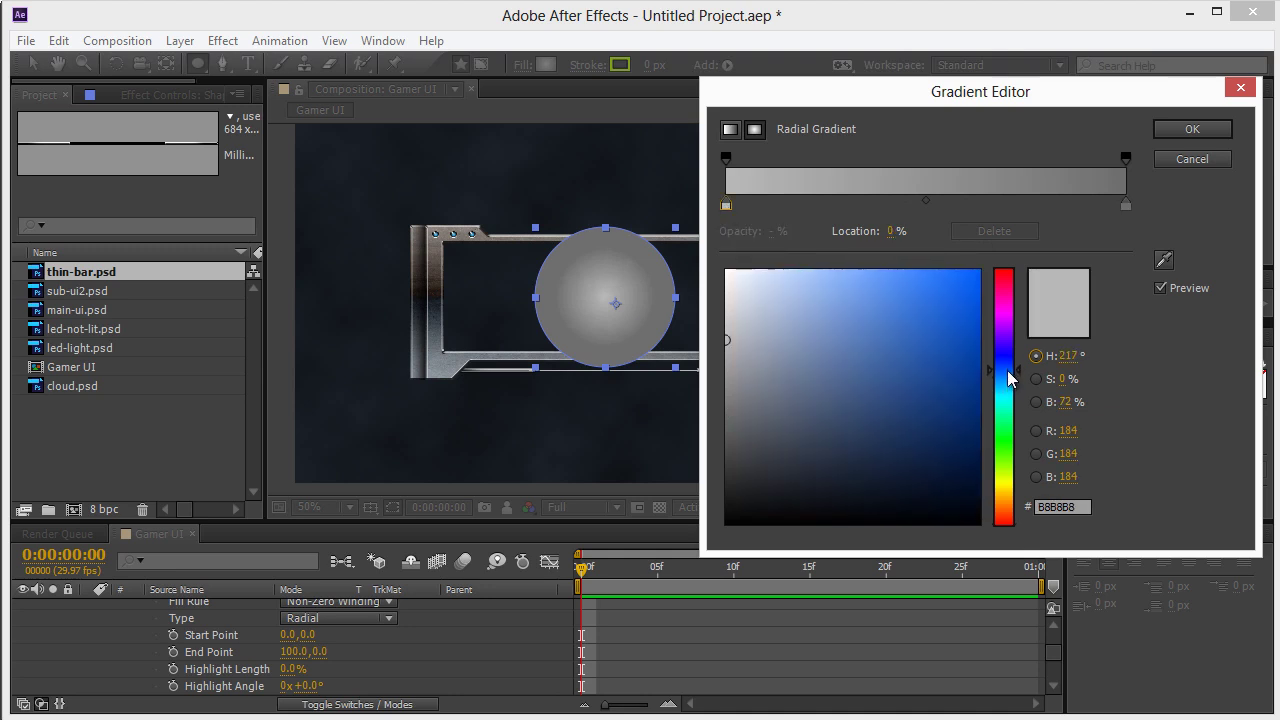
{"action": "left_click", "coordinate": [943, 286]}
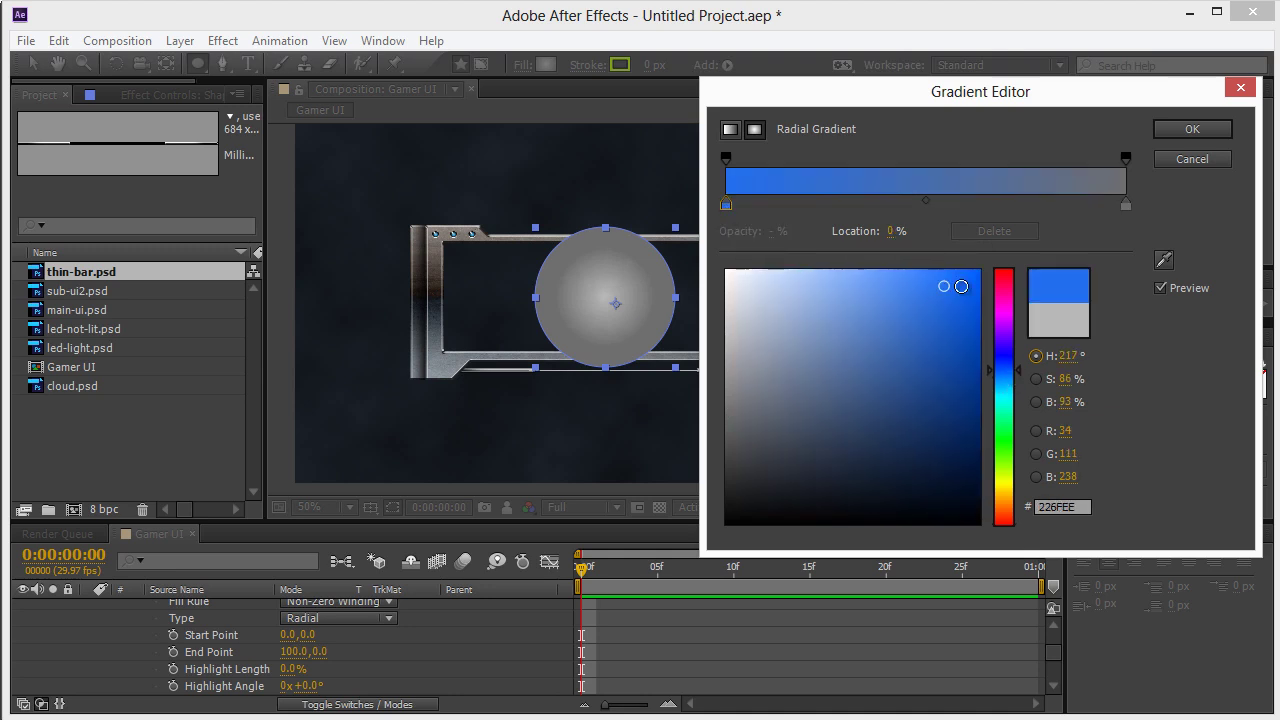
- Make the outer stop black with opacity 0 so the glow fades to transparent
{"action": "left_click", "coordinate": [1126, 205]}
{"action": "left_click_drag", "start_coordinate": [857, 486], "coordinate": [780, 522]}
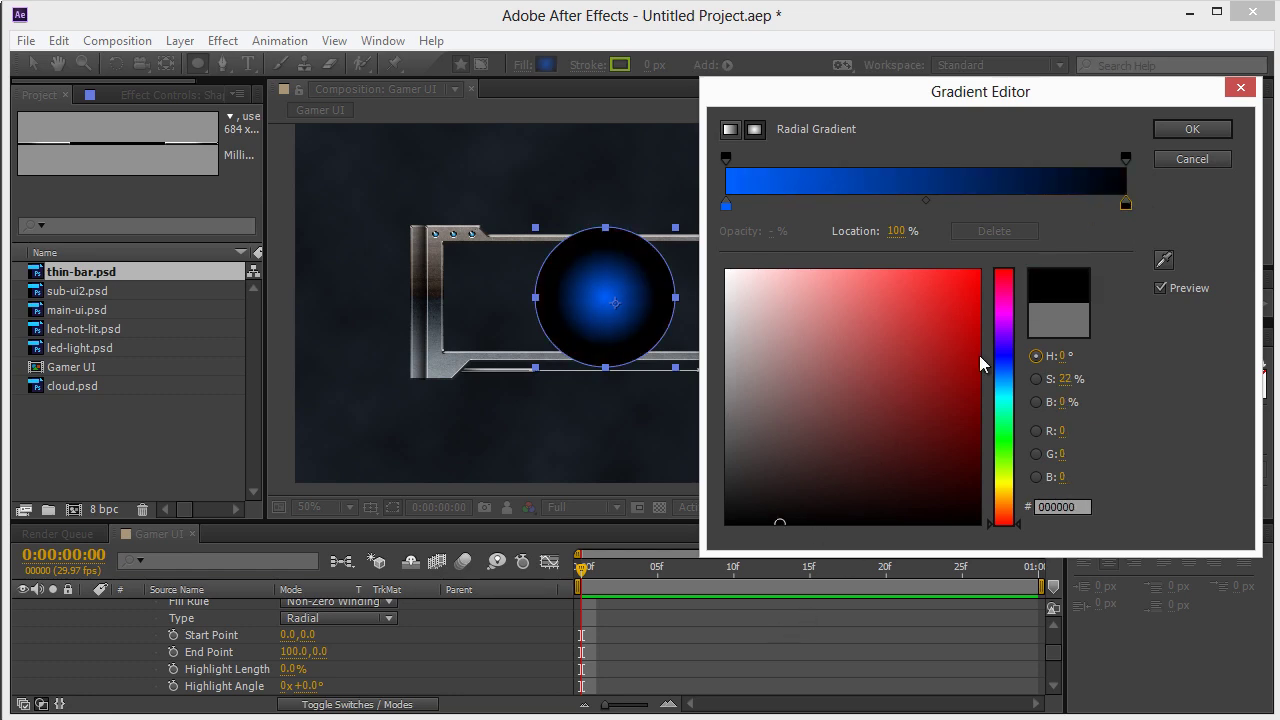
{"action": "left_click", "coordinate": [1126, 157]}
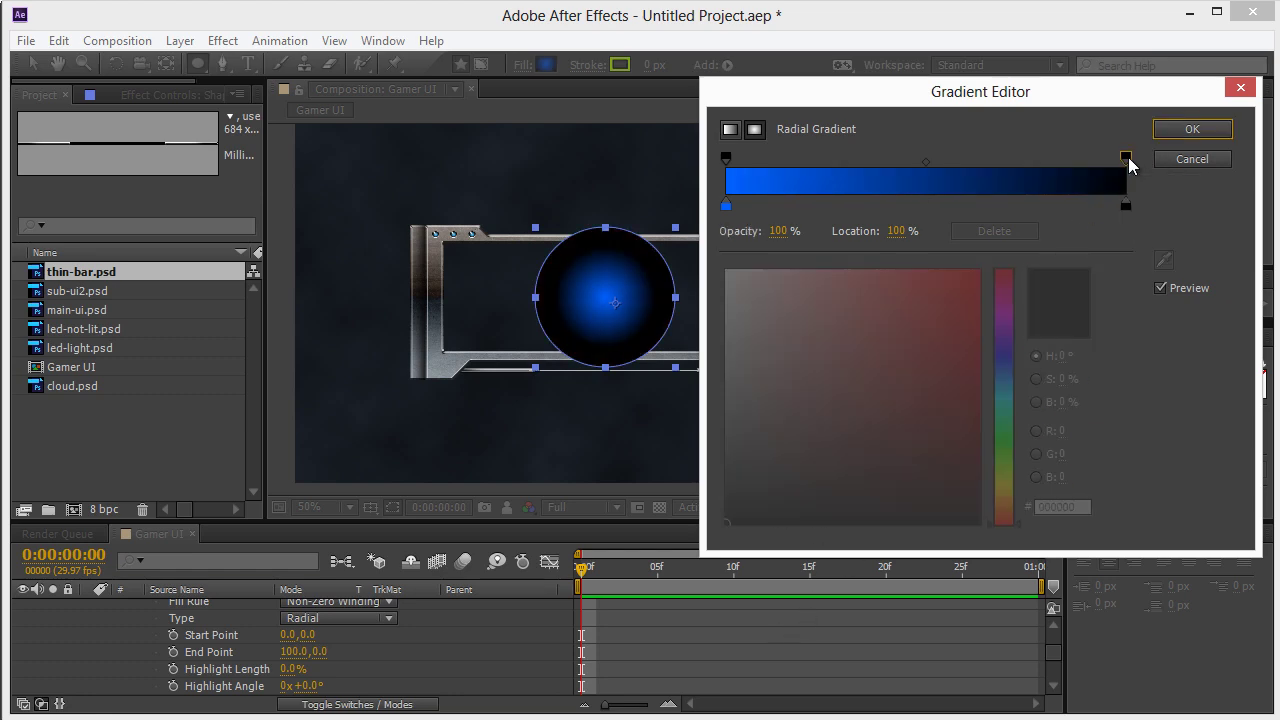
{"action": "left_click", "coordinate": [777, 231]}
{"action": "type", "text": "0"}
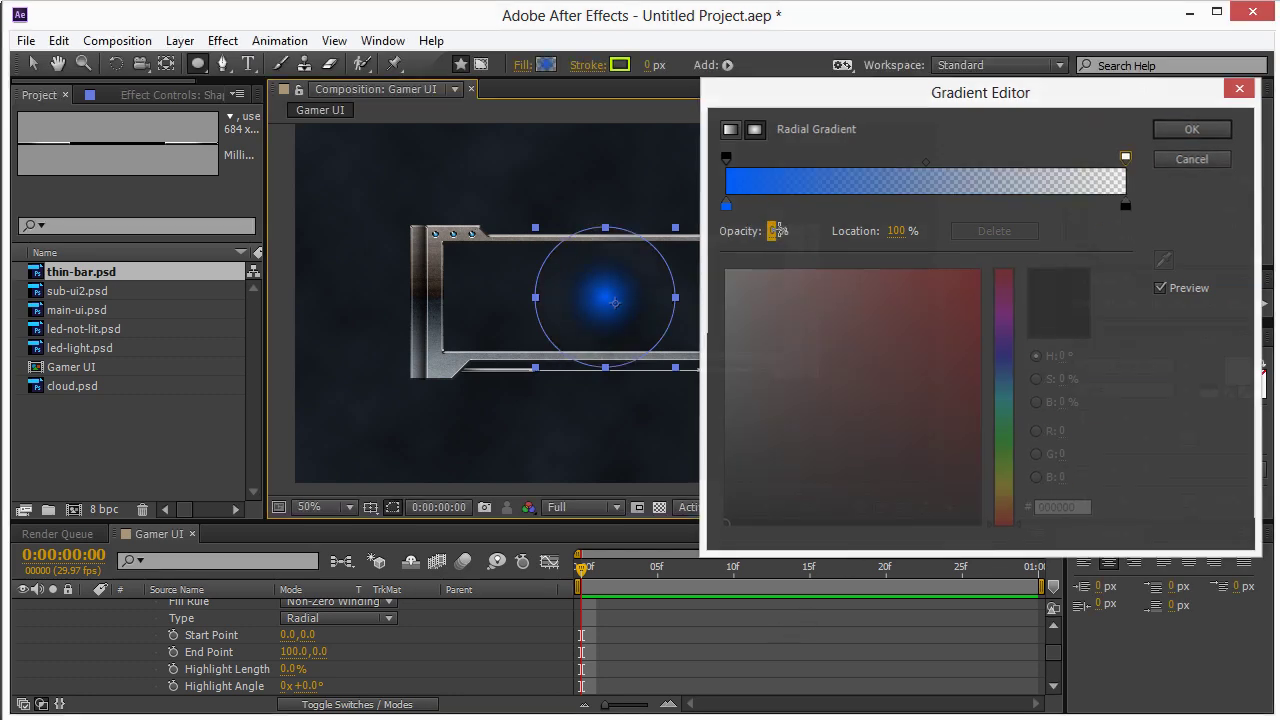
{"action": "key", "text": "Return"}
{"action": "left_click", "coordinate": [33, 63]}
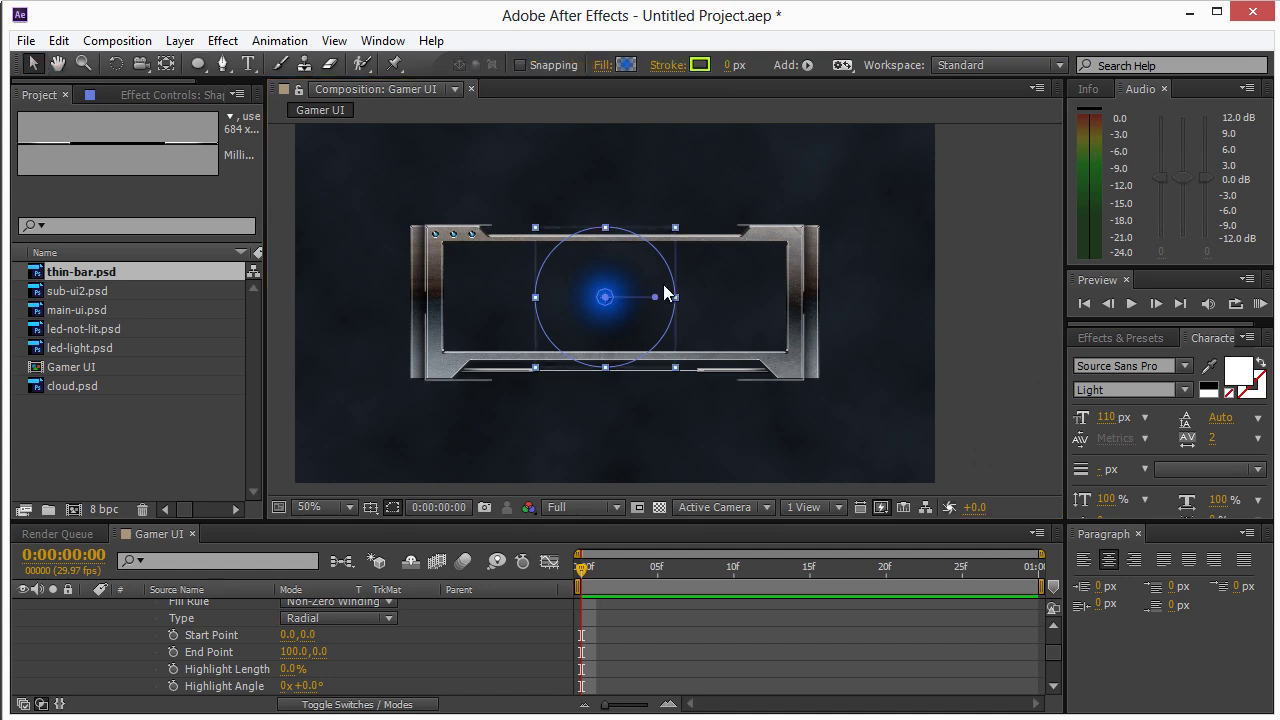
- Move the blue glow to the frame's left edge and enlarge it
{"action": "left_click_drag", "start_coordinate": [620, 284], "coordinate": [445, 294]}
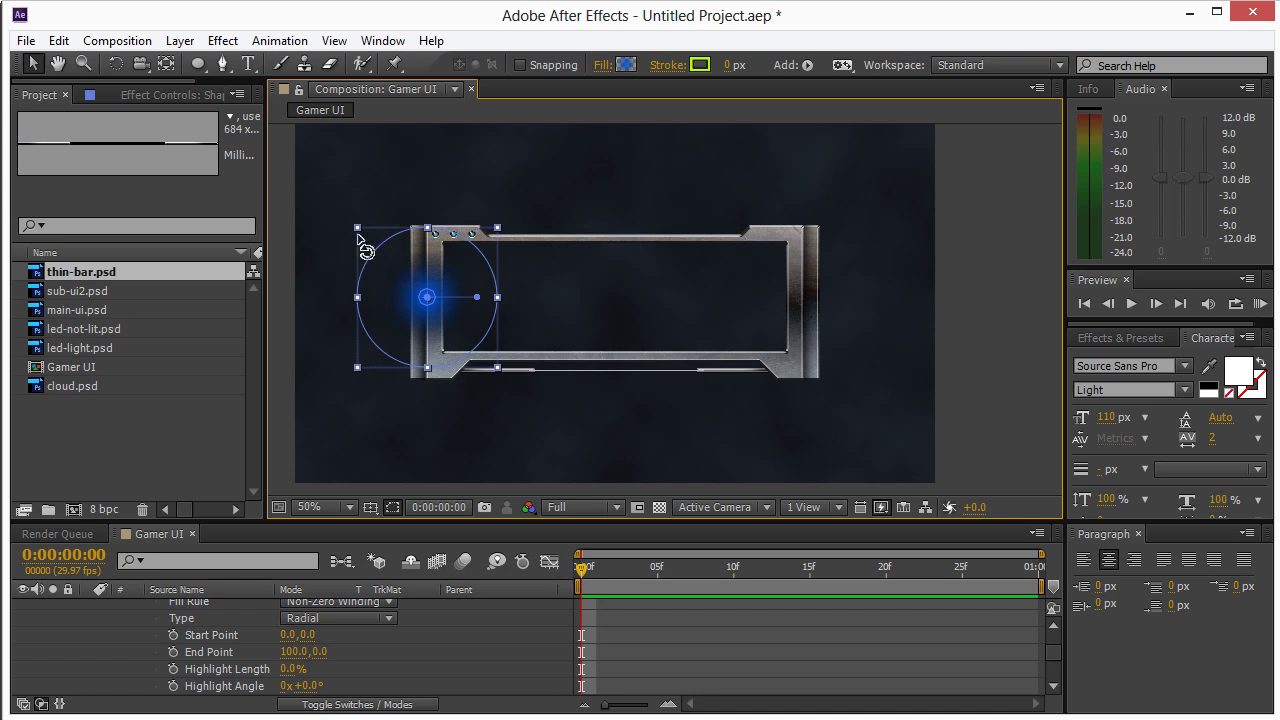
{"action": "left_click_drag", "start_coordinate": [357, 228], "coordinate": [327, 162]}
{"action": "left_click", "coordinate": [929, 306]}
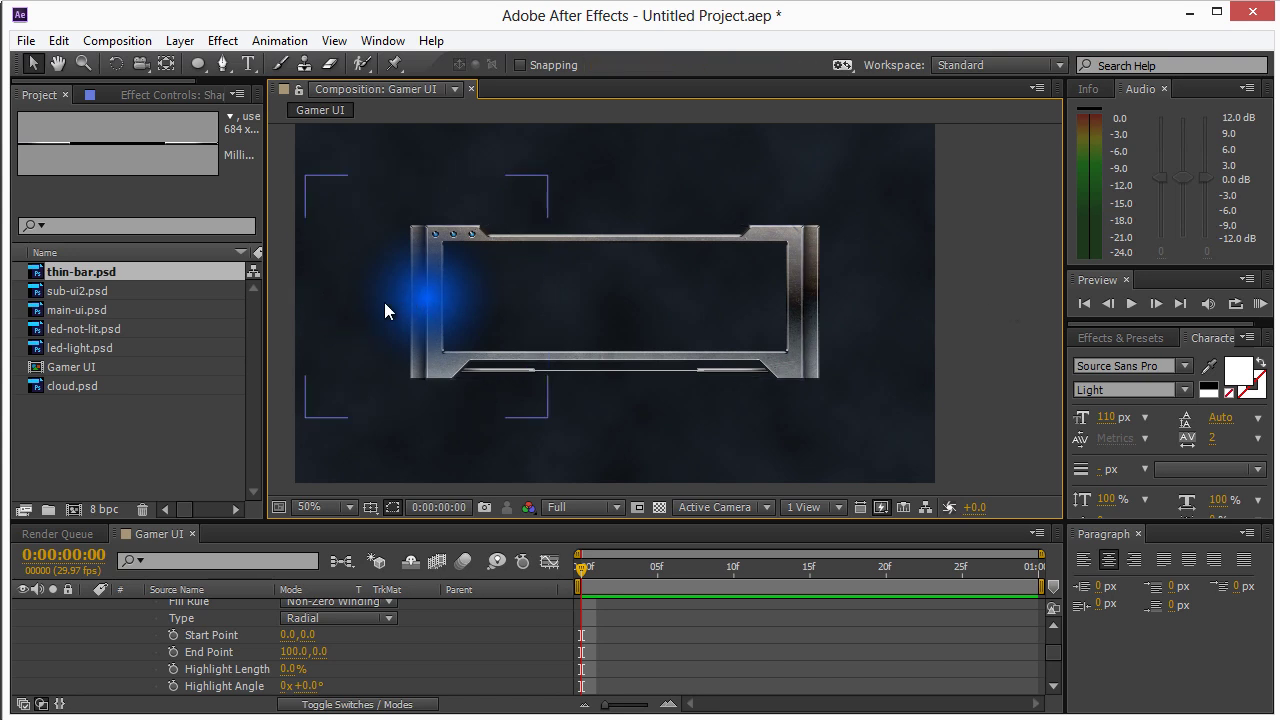
- Drag the glow's layer below main-ui.psd to become layer 5, then inspect the result
{"action": "left_click", "coordinate": [415, 312]}
{"action": "scroll", "coordinate": [250, 650], "scroll_direction": "up", "scroll_amount": 4}
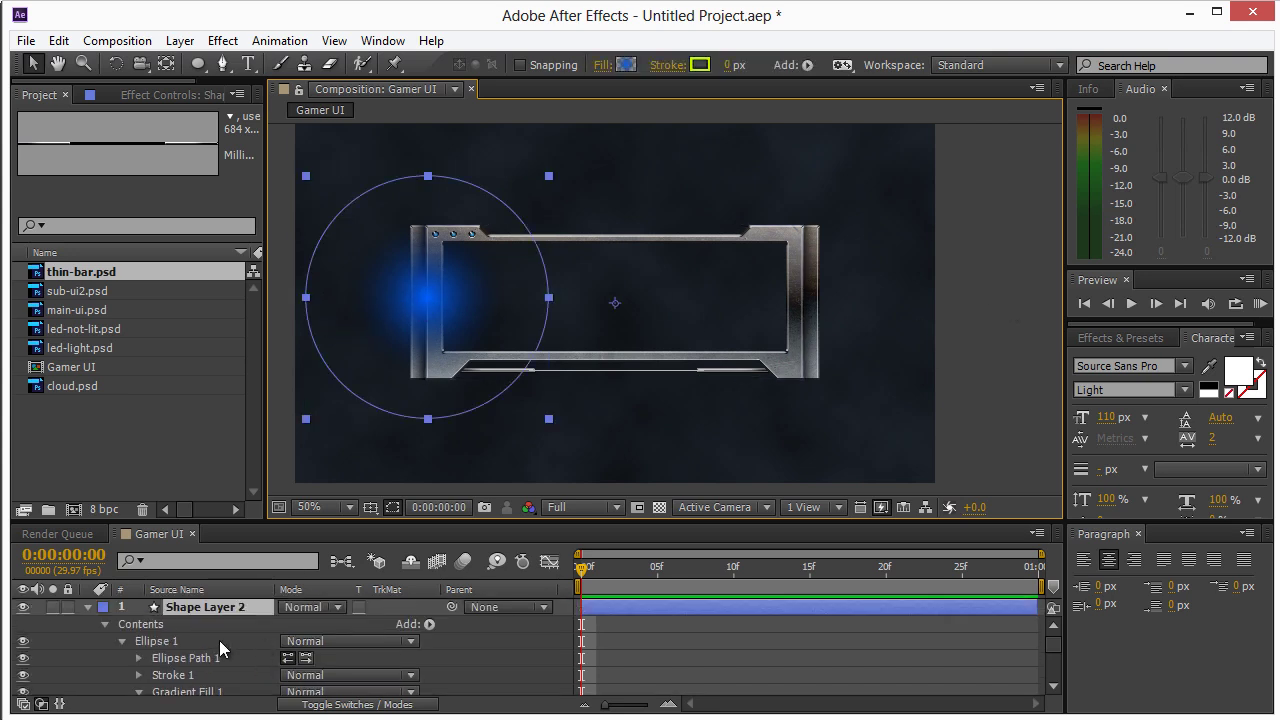
{"action": "left_click", "coordinate": [87, 607]}
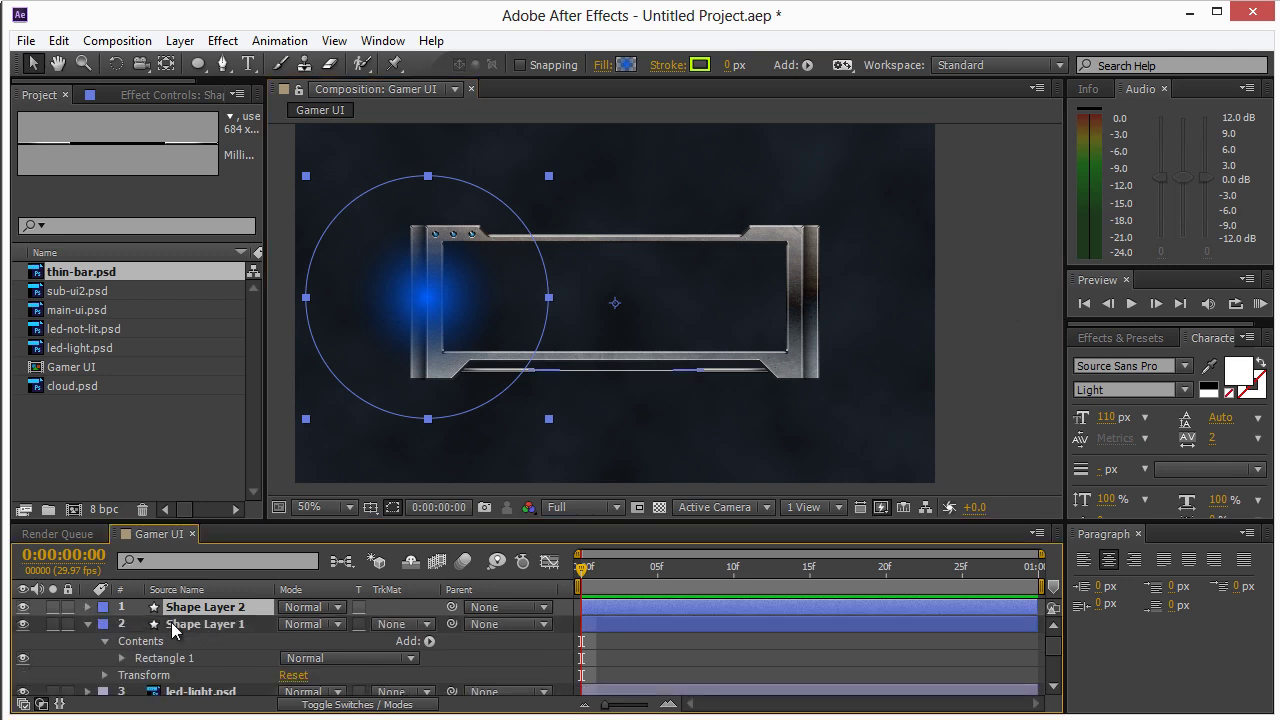
{"action": "left_click", "coordinate": [87, 622]}
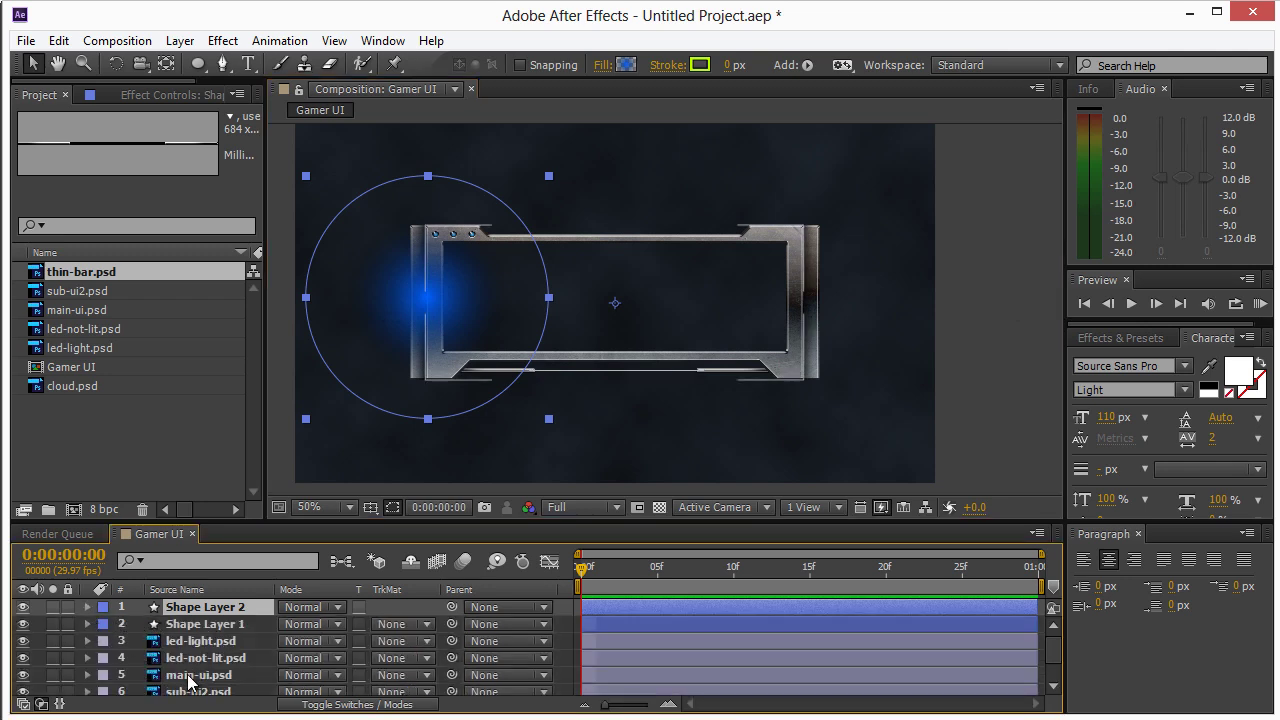
{"action": "left_click_drag", "start_coordinate": [202, 610], "coordinate": [217, 677]}
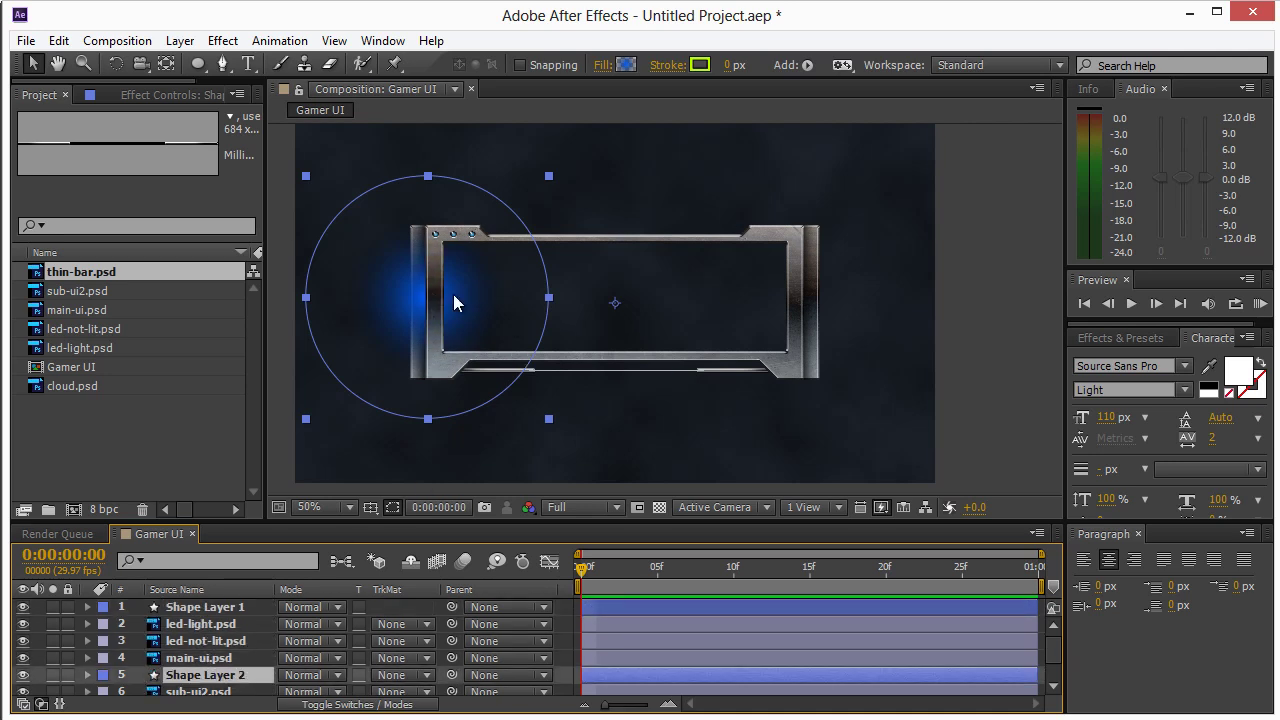
{"action": "left_click", "coordinate": [955, 268]}
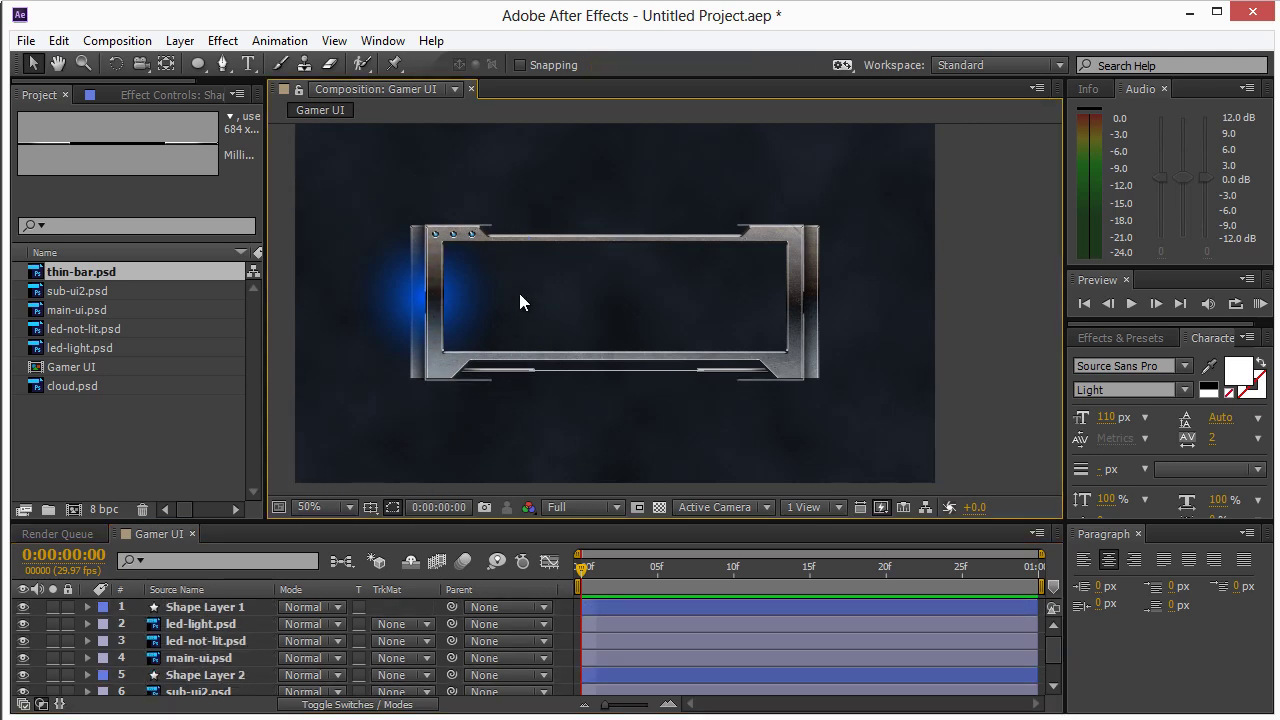
{"action": "scroll", "coordinate": [520, 300], "scroll_direction": "up", "scroll_amount": 2}
{"action": "key", "text": "h"}
{"action": "left_click_drag", "start_coordinate": [649, 305], "coordinate": [751, 386]}
{"action": "key", "text": "v"}
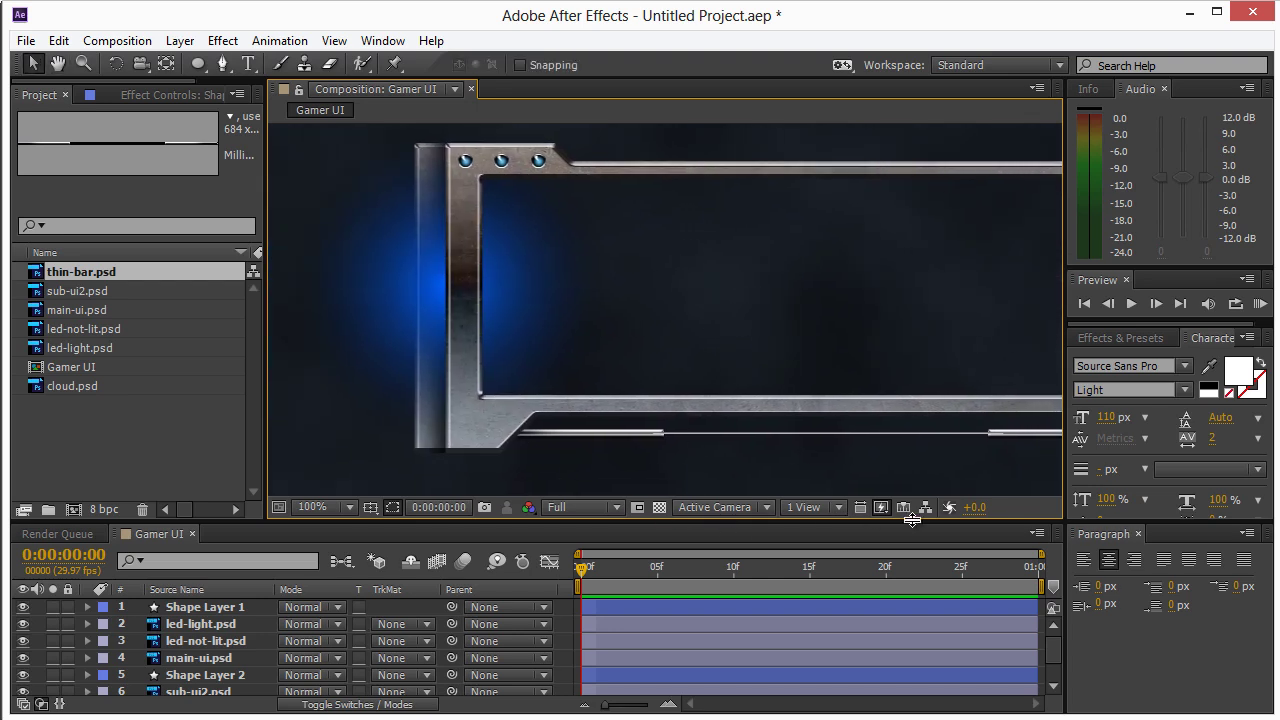
{"action": "scroll", "coordinate": [715, 333], "scroll_direction": "down", "scroll_amount": 2}
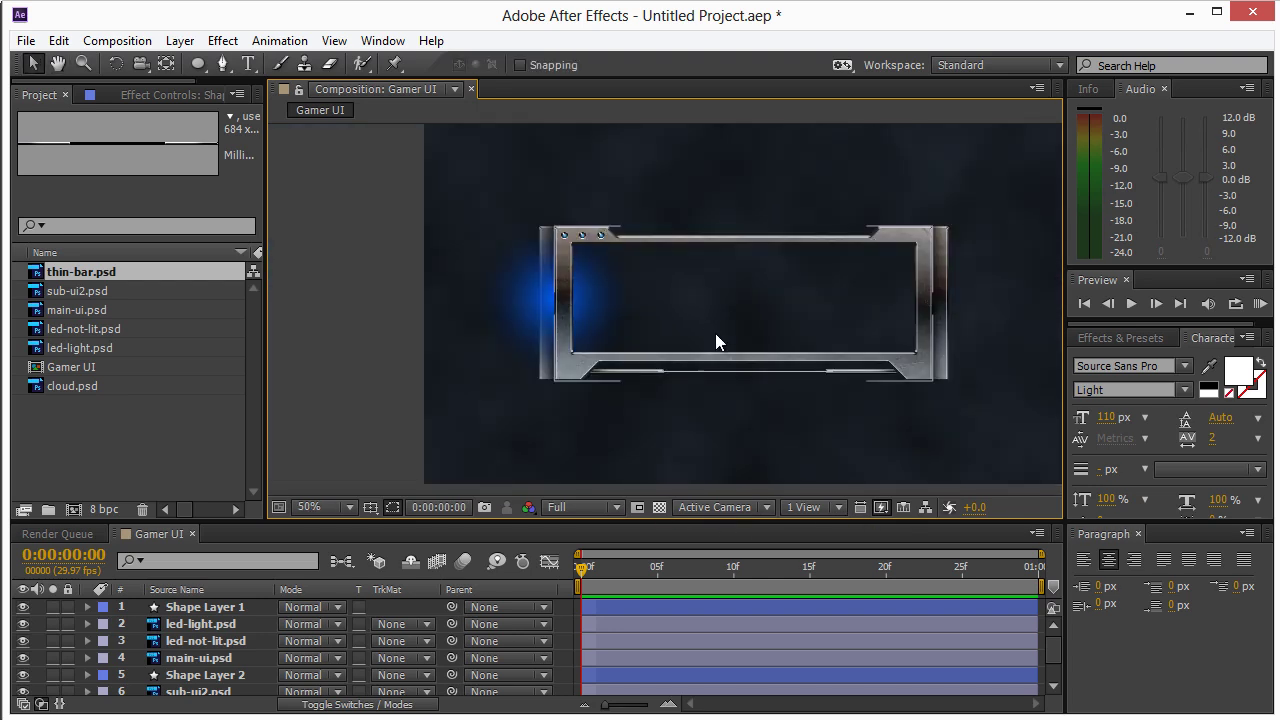
{"action": "left_click", "coordinate": [513, 287]}
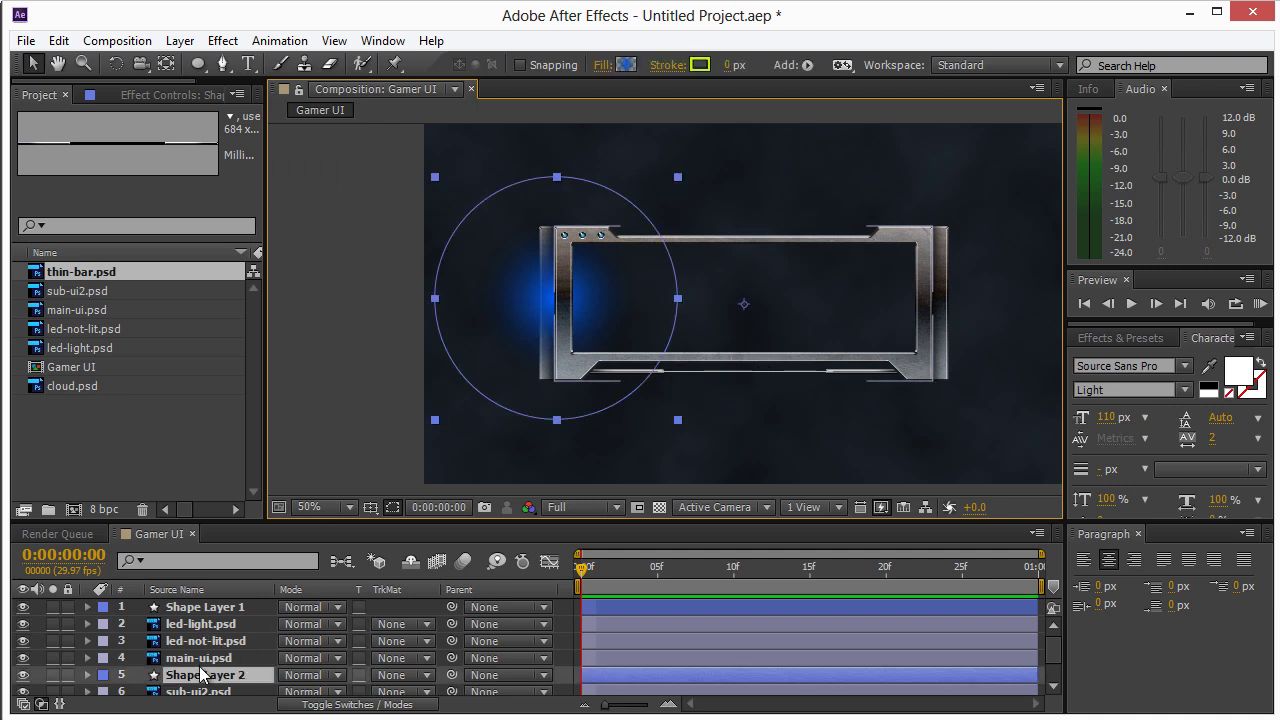
- Duplicate the blue glow as Shape Layer 3, shrink it and place it on the frame's left edge
{"action": "key", "text": "ctrl+d"}
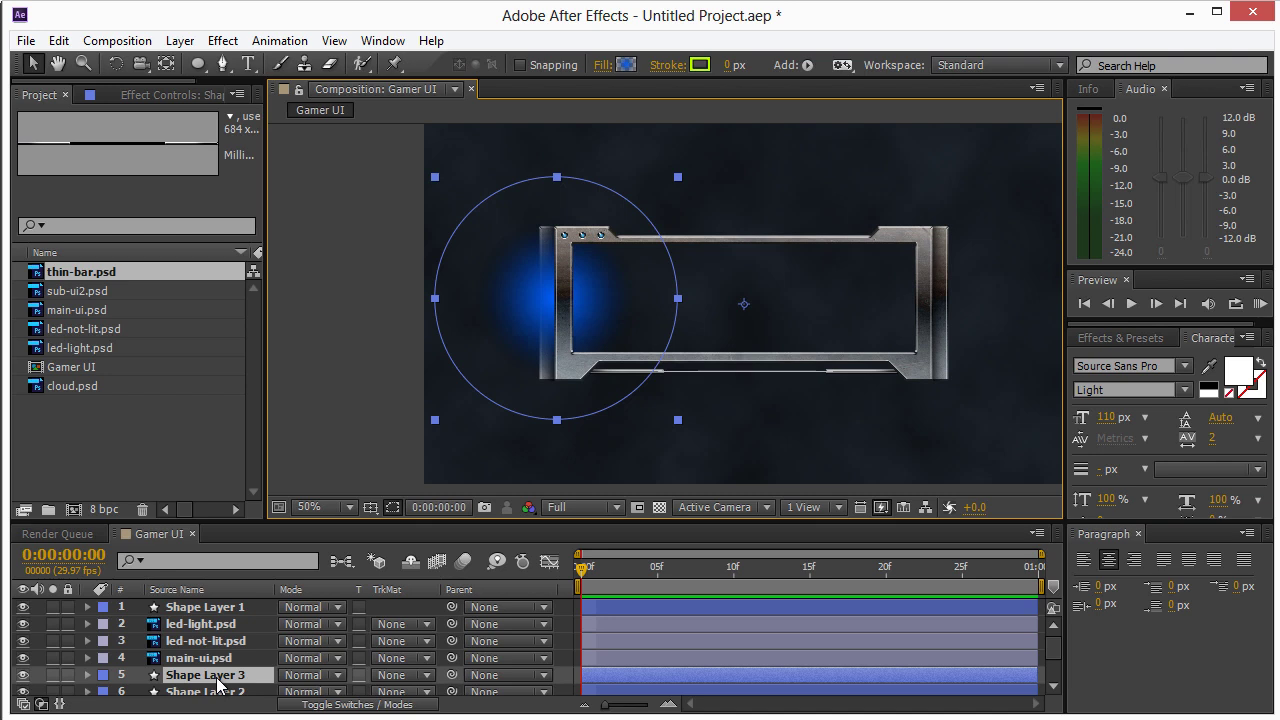
{"action": "scroll", "coordinate": [220, 660], "scroll_direction": "down", "scroll_amount": 2}
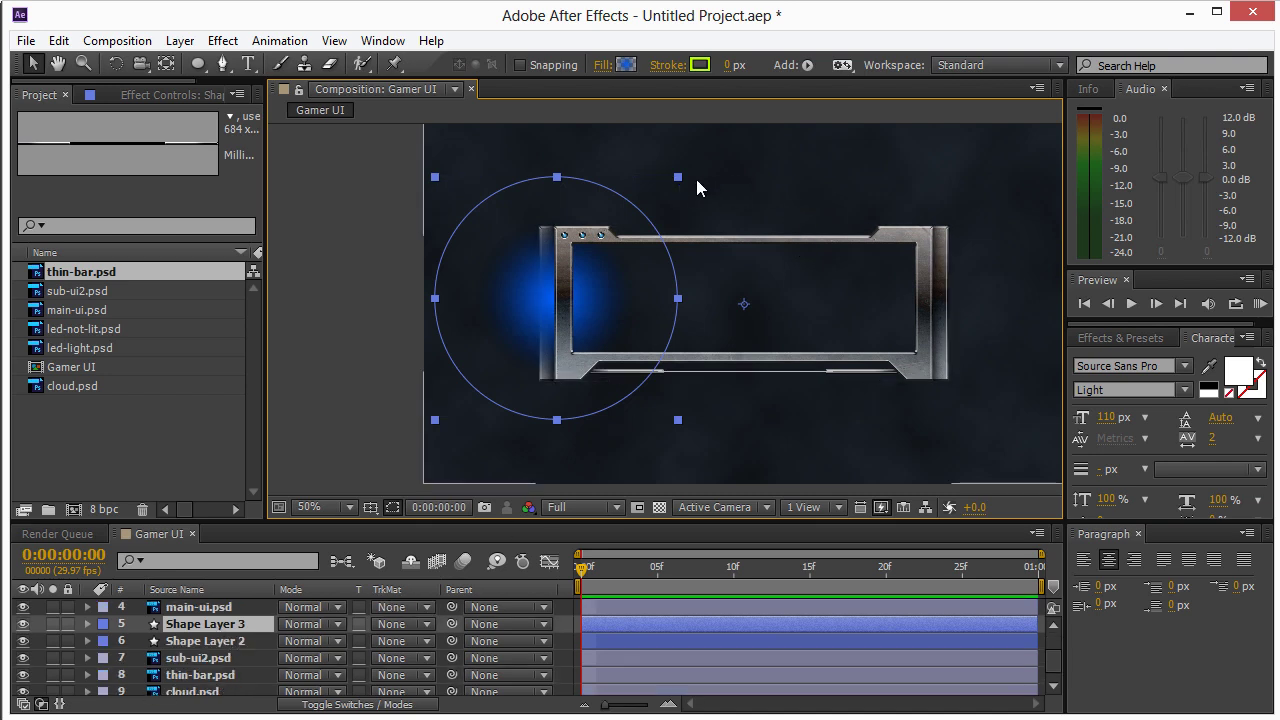
{"action": "left_click_drag", "start_coordinate": [678, 177], "coordinate": [651, 234]}
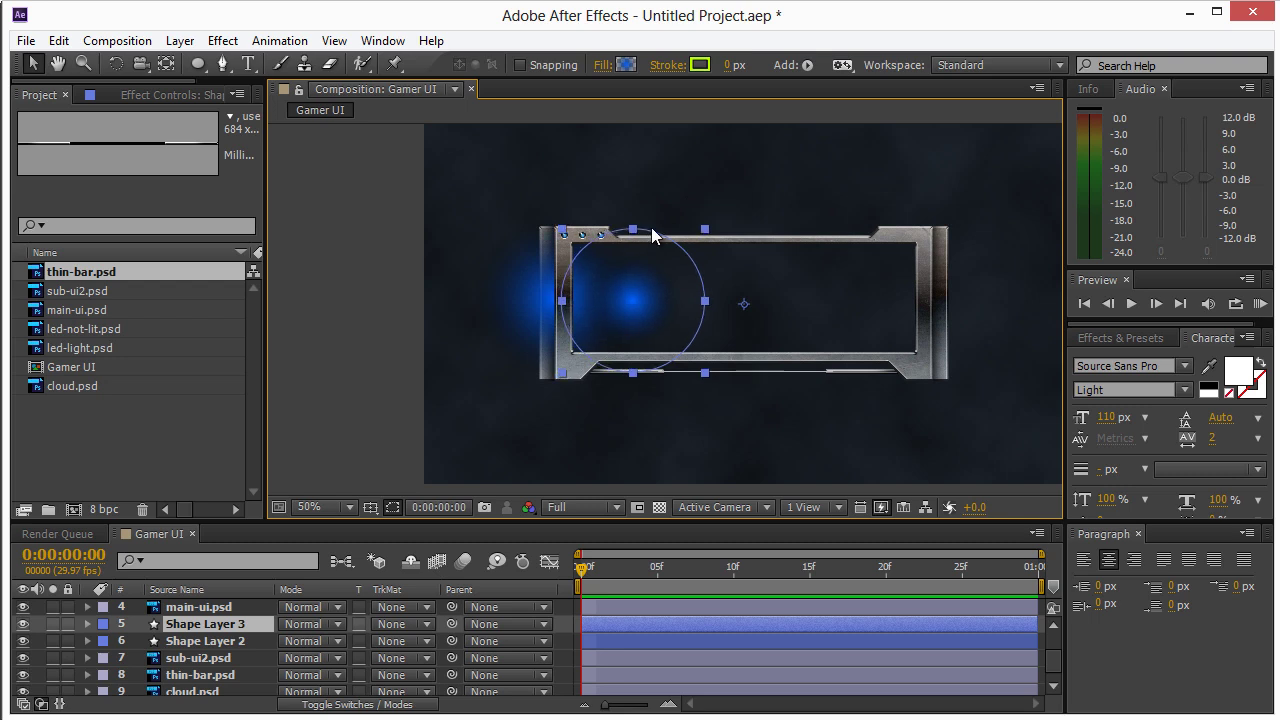
{"action": "left_click_drag", "start_coordinate": [640, 303], "coordinate": [563, 308]}
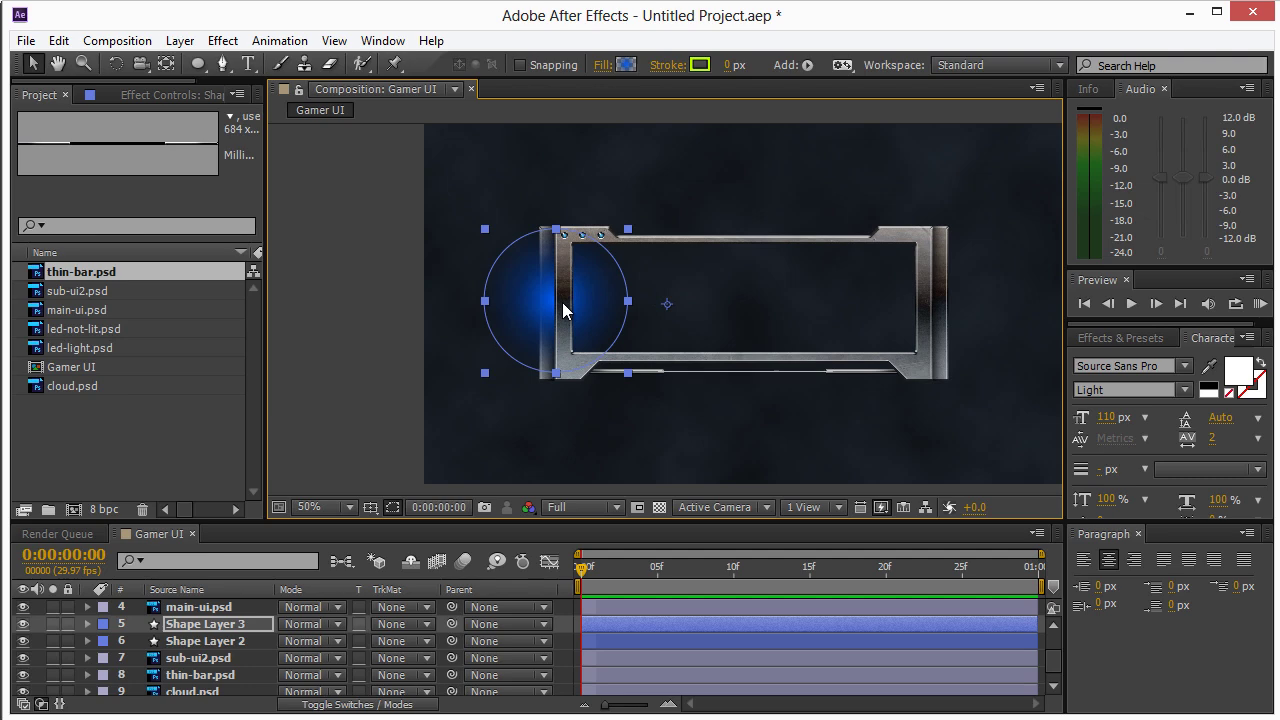
- Change the copy's gradient centre colour to lighter cyan 47CDFF
{"action": "left_click", "coordinate": [624, 65]}
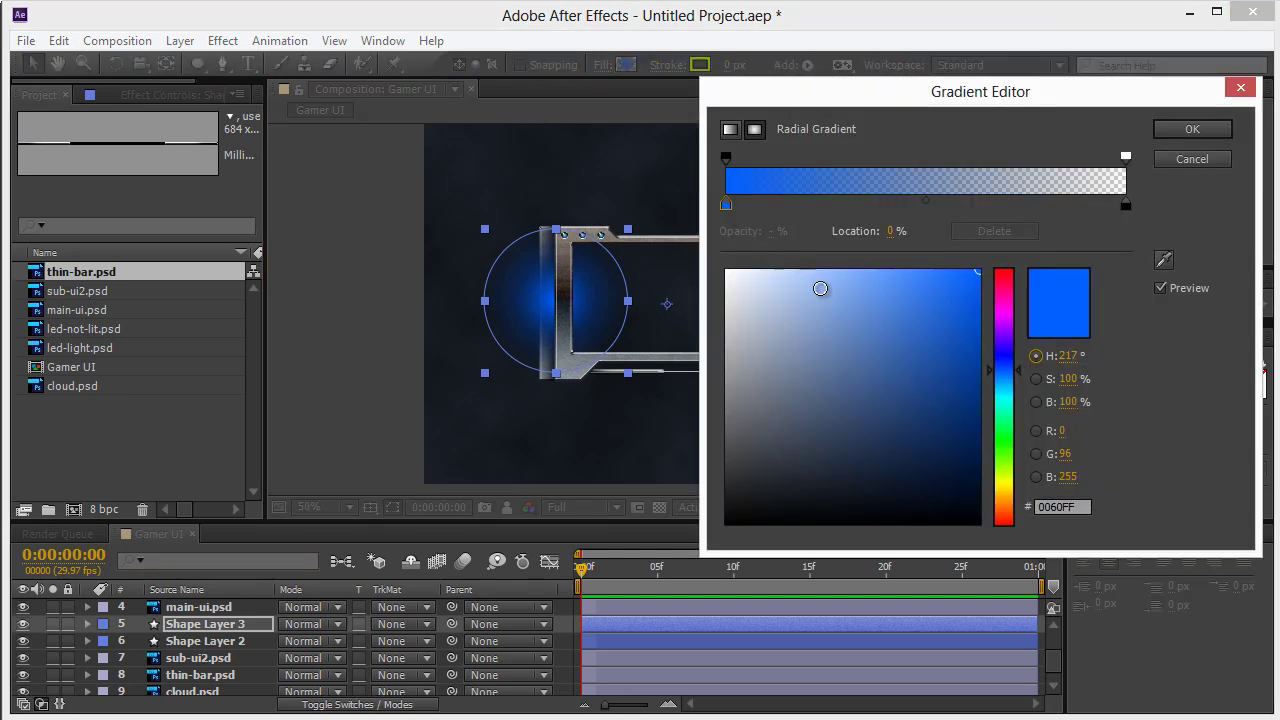
{"action": "left_click", "coordinate": [1004, 389]}
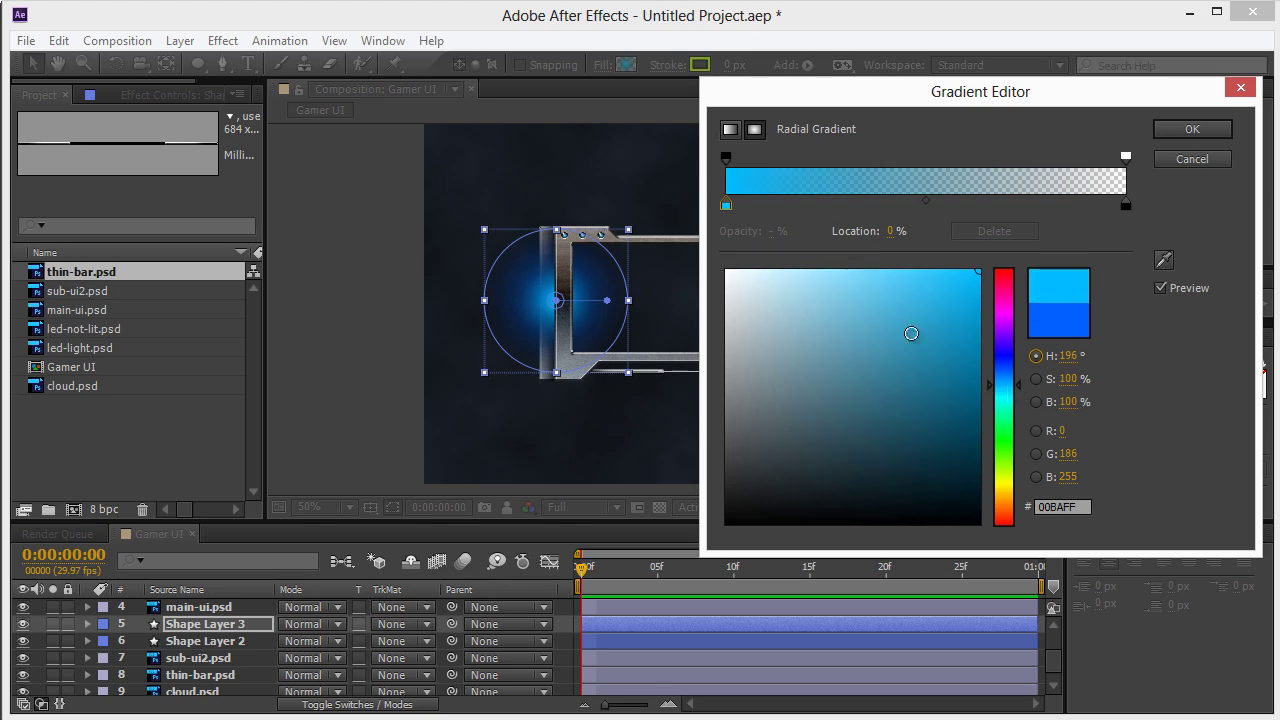
{"action": "left_click_drag", "start_coordinate": [908, 283], "coordinate": [908, 262]}
{"action": "left_click", "coordinate": [1177, 129]}
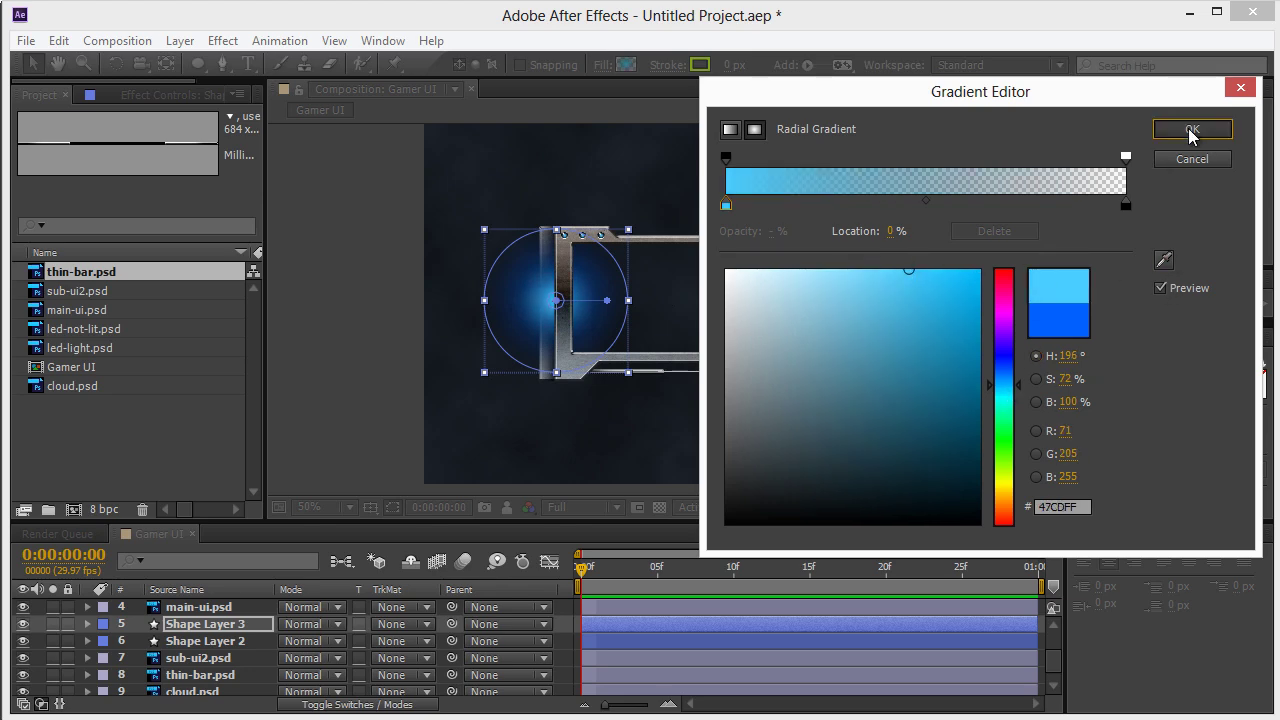
{"action": "left_click", "coordinate": [385, 251]}
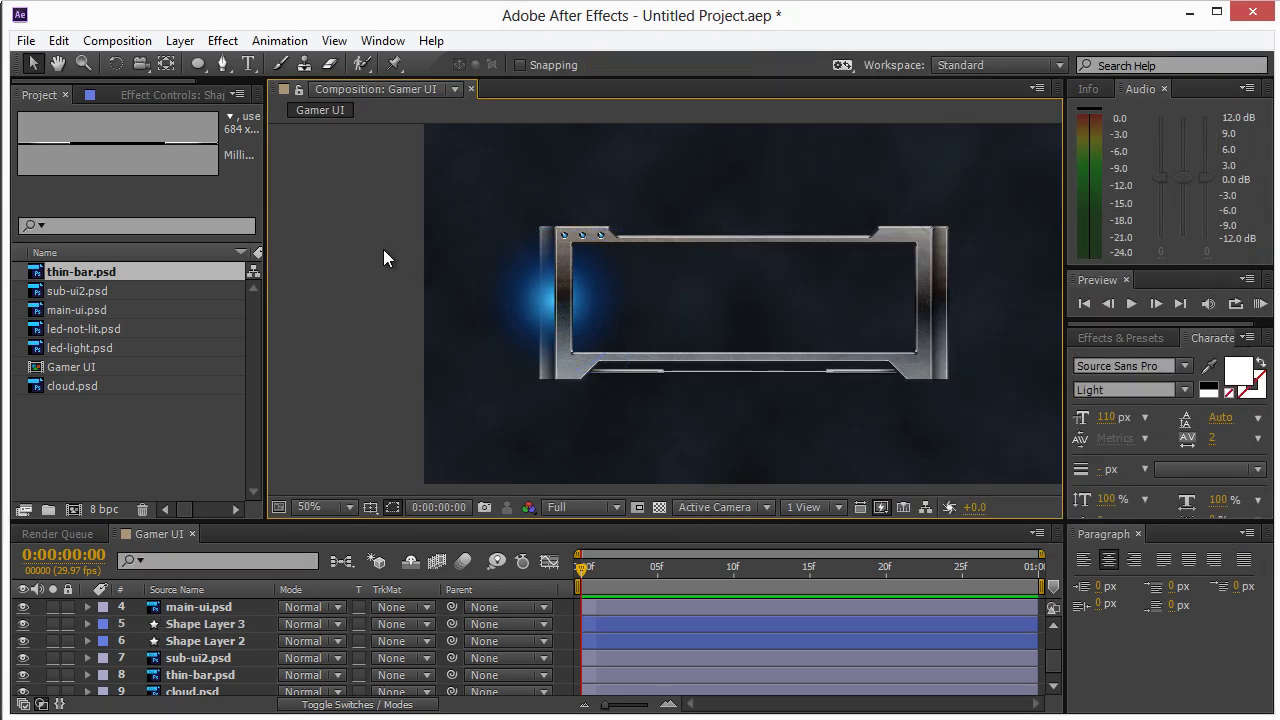
- Duplicate Shape Layer 3 and reshape the copy into a flat, wide ellipse centred on the glow
{"action": "left_click", "coordinate": [545, 298]}
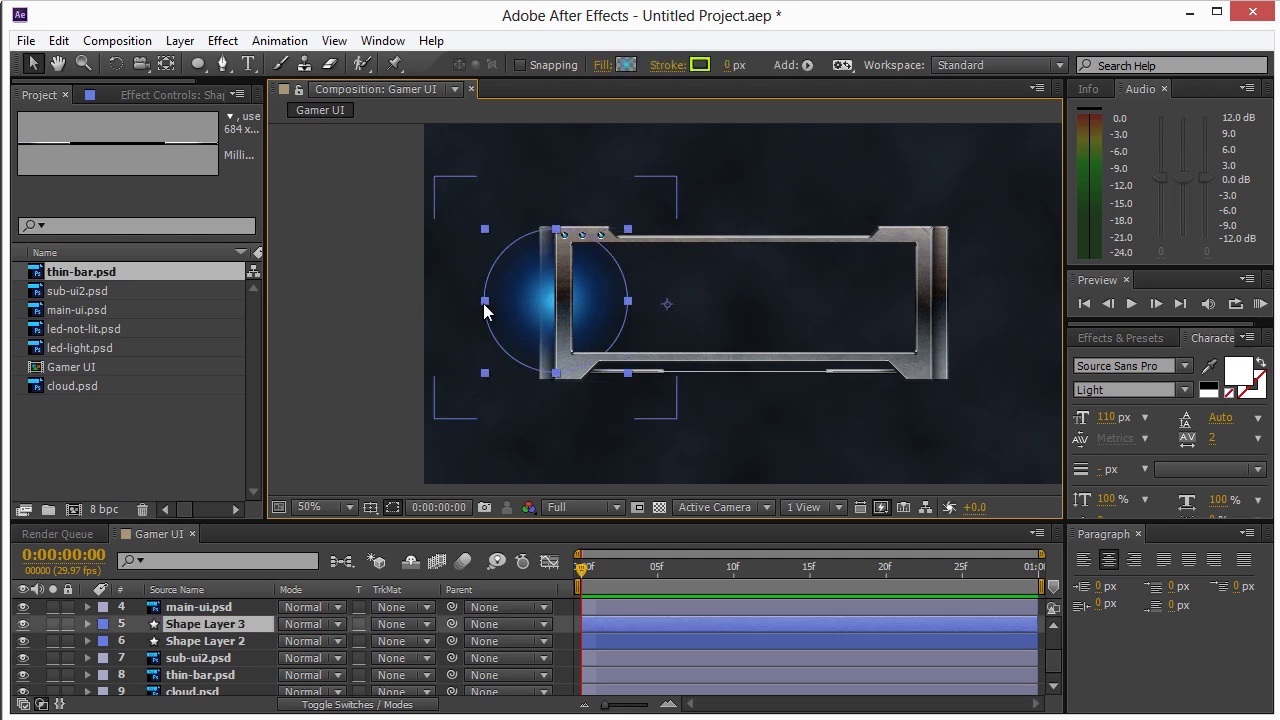
{"action": "left_click", "coordinate": [190, 626]}
{"action": "key", "text": "ctrl+d"}
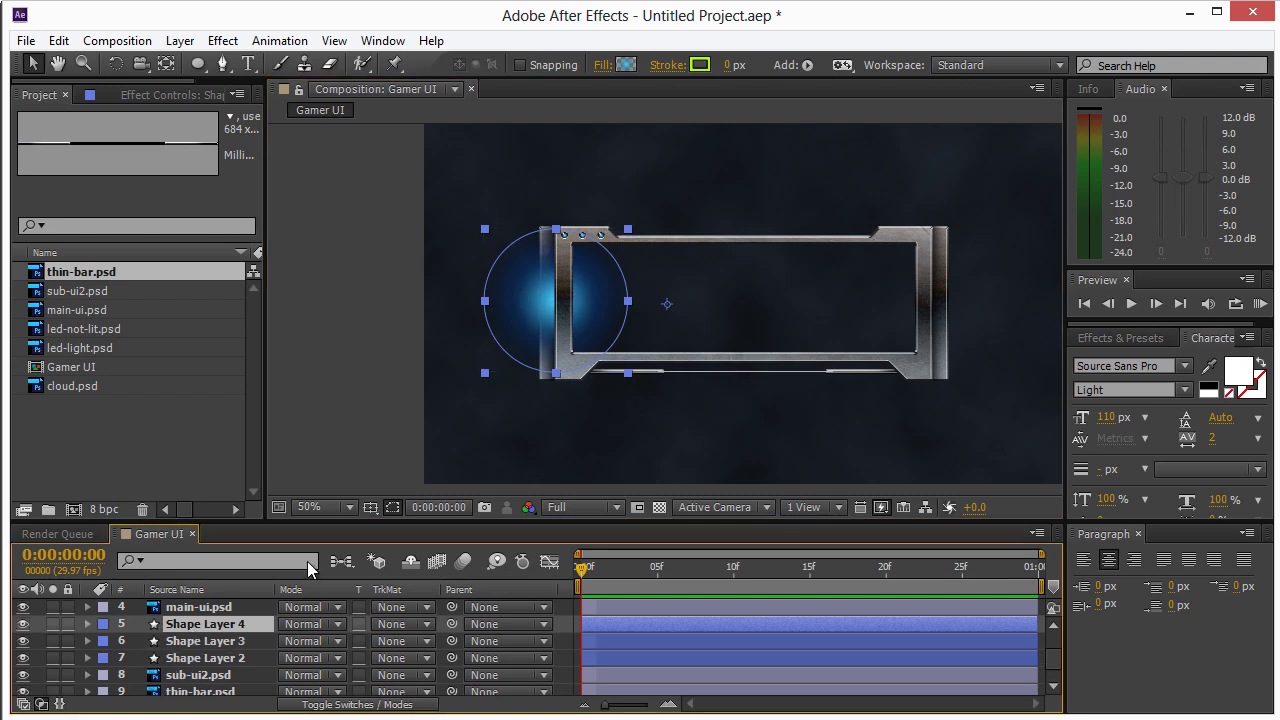
{"action": "left_click_drag", "start_coordinate": [557, 234], "coordinate": [557, 296]}
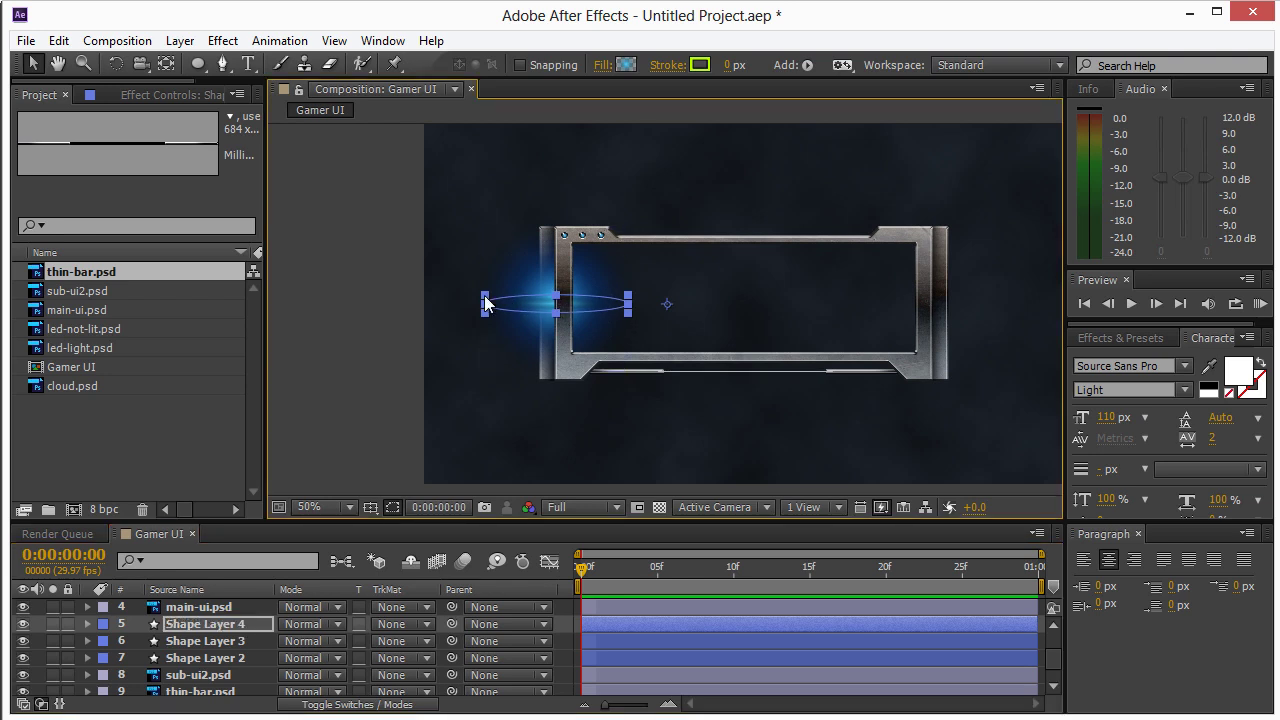
{"action": "left_click_drag", "start_coordinate": [487, 308], "coordinate": [300, 307]}
{"action": "left_click_drag", "start_coordinate": [485, 305], "coordinate": [597, 303]}
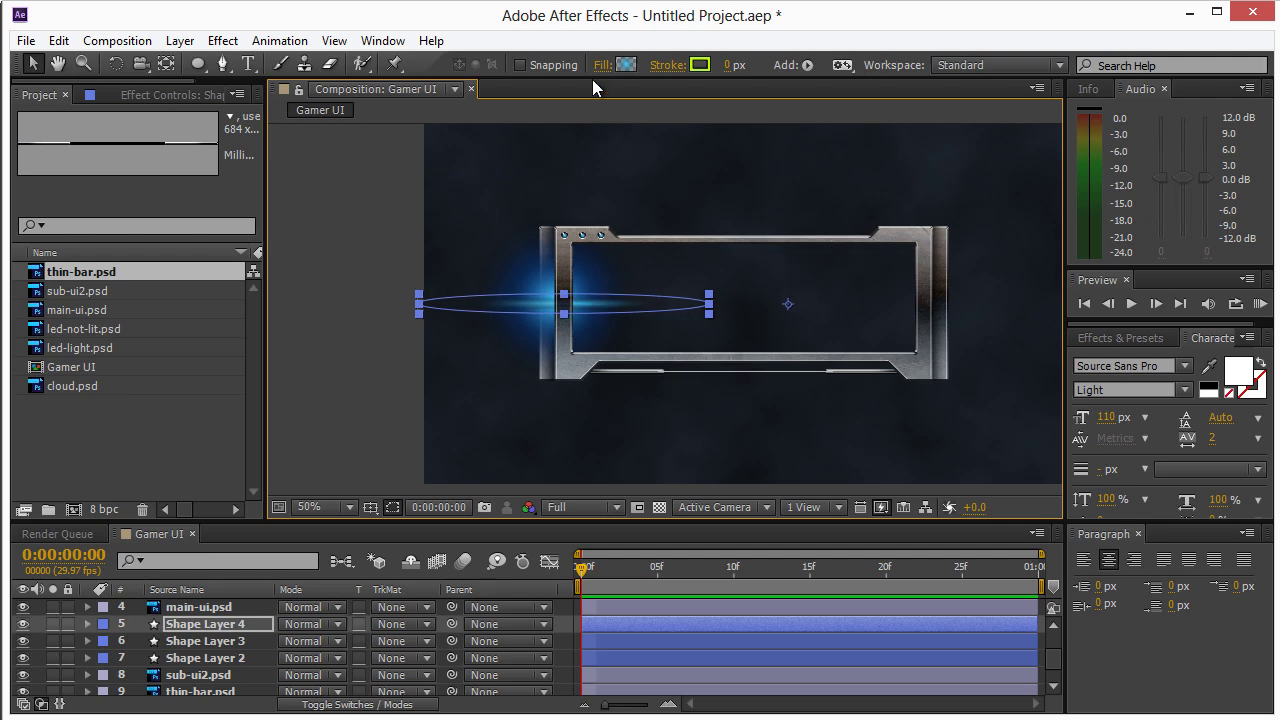
- Set both gradient stops of the ellipse fill to white
{"action": "left_click", "coordinate": [625, 64]}
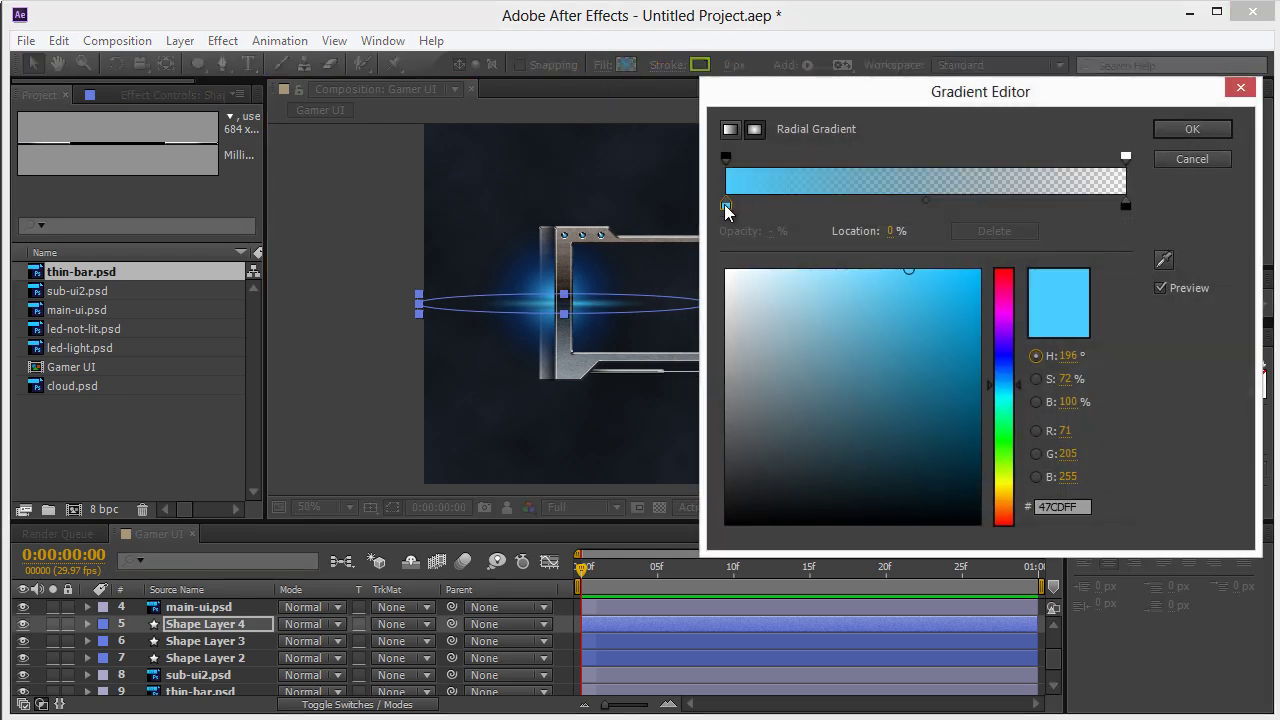
{"action": "left_click", "coordinate": [727, 269]}
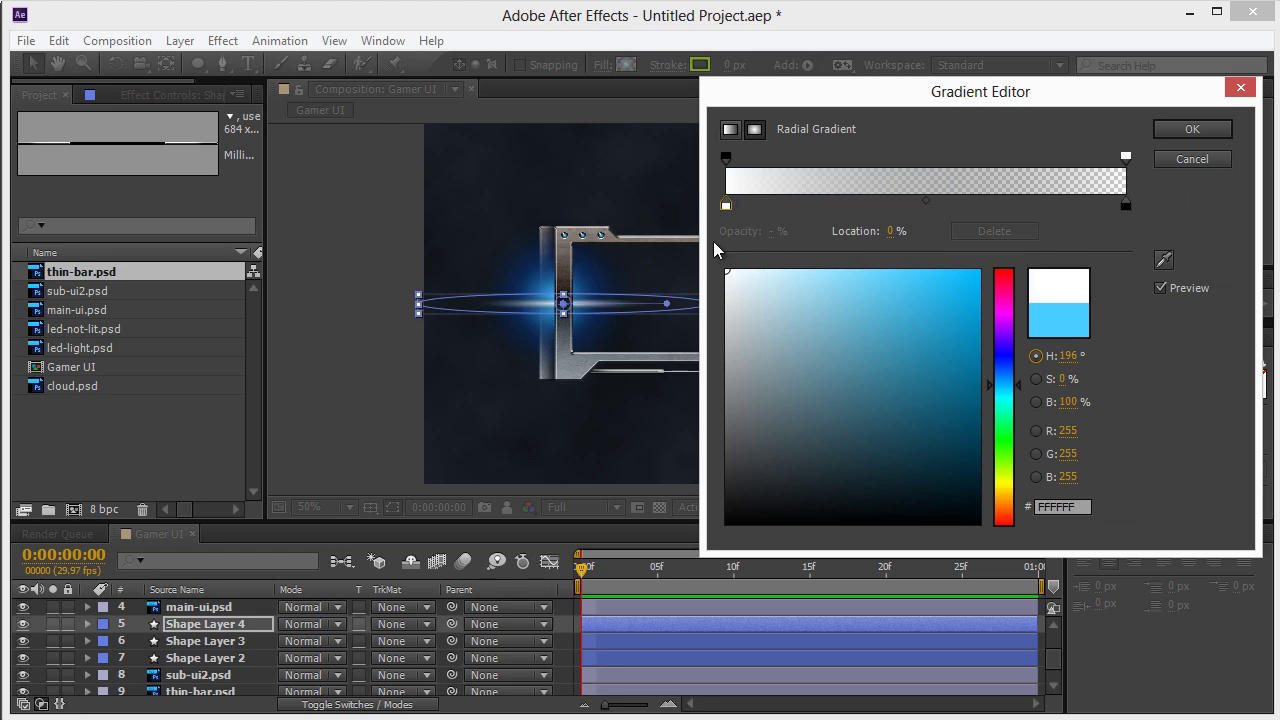
{"action": "left_click", "coordinate": [1126, 205]}
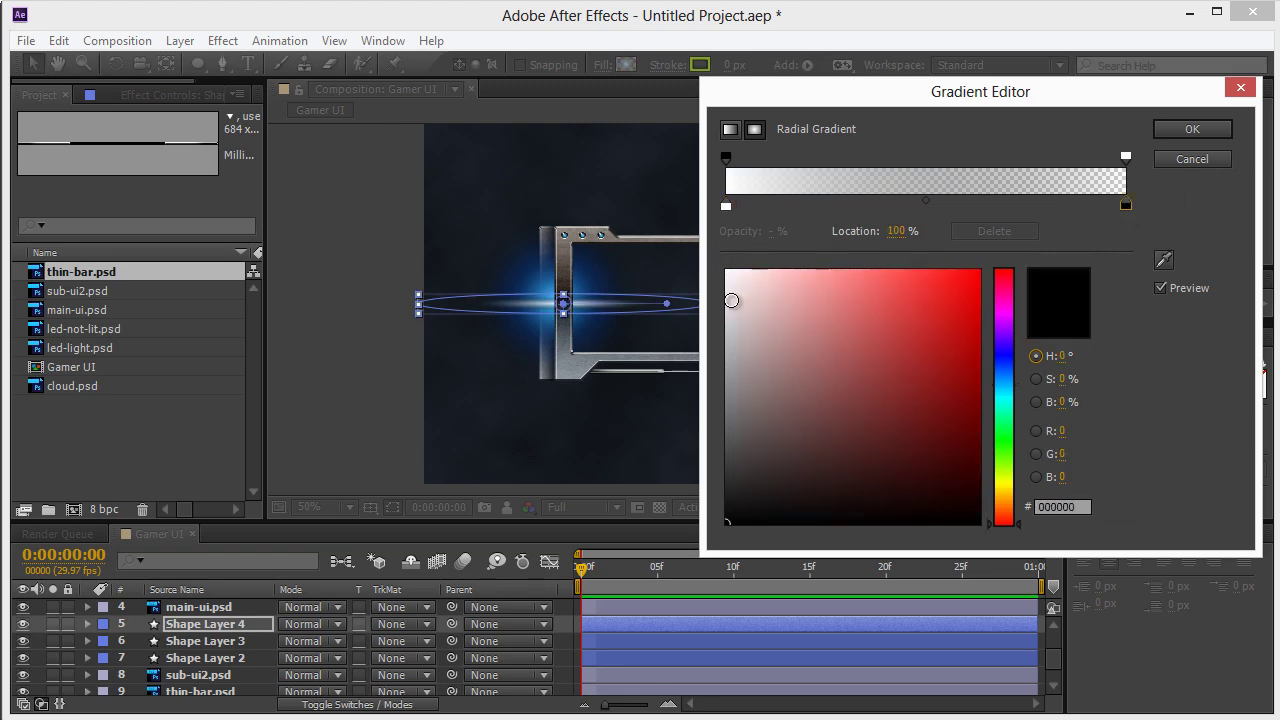
{"action": "left_click", "coordinate": [727, 270]}
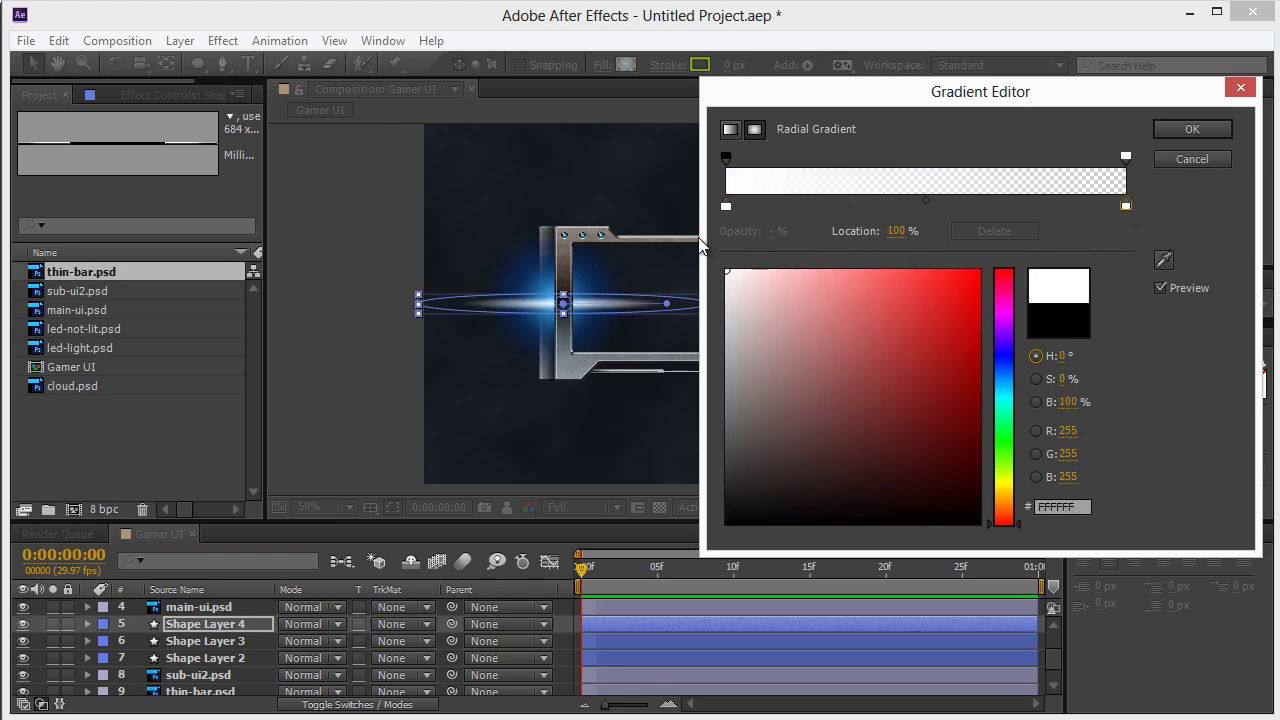
{"action": "left_click", "coordinate": [1192, 129]}
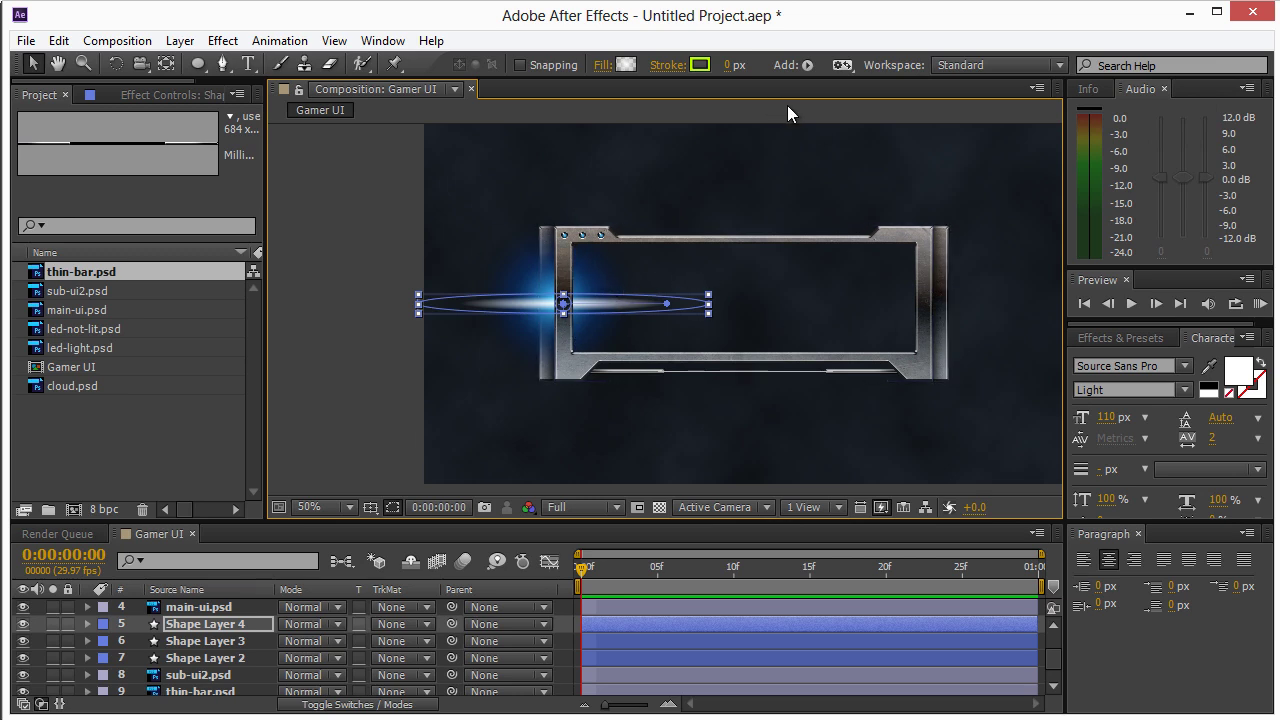
- Duplicate the white streak as Shape Layer 5, squash it thinner, and reveal Shape Layer 4's opacity
{"action": "left_click", "coordinate": [385, 238]}
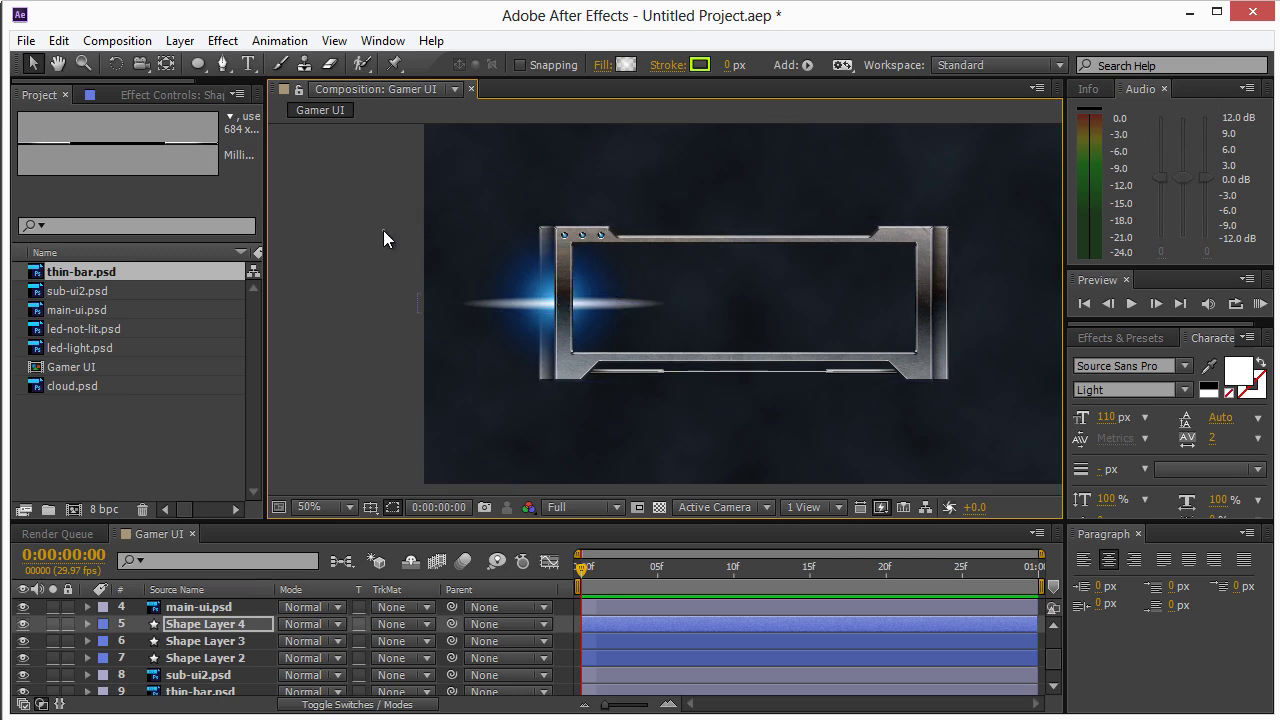
{"action": "left_click", "coordinate": [532, 305]}
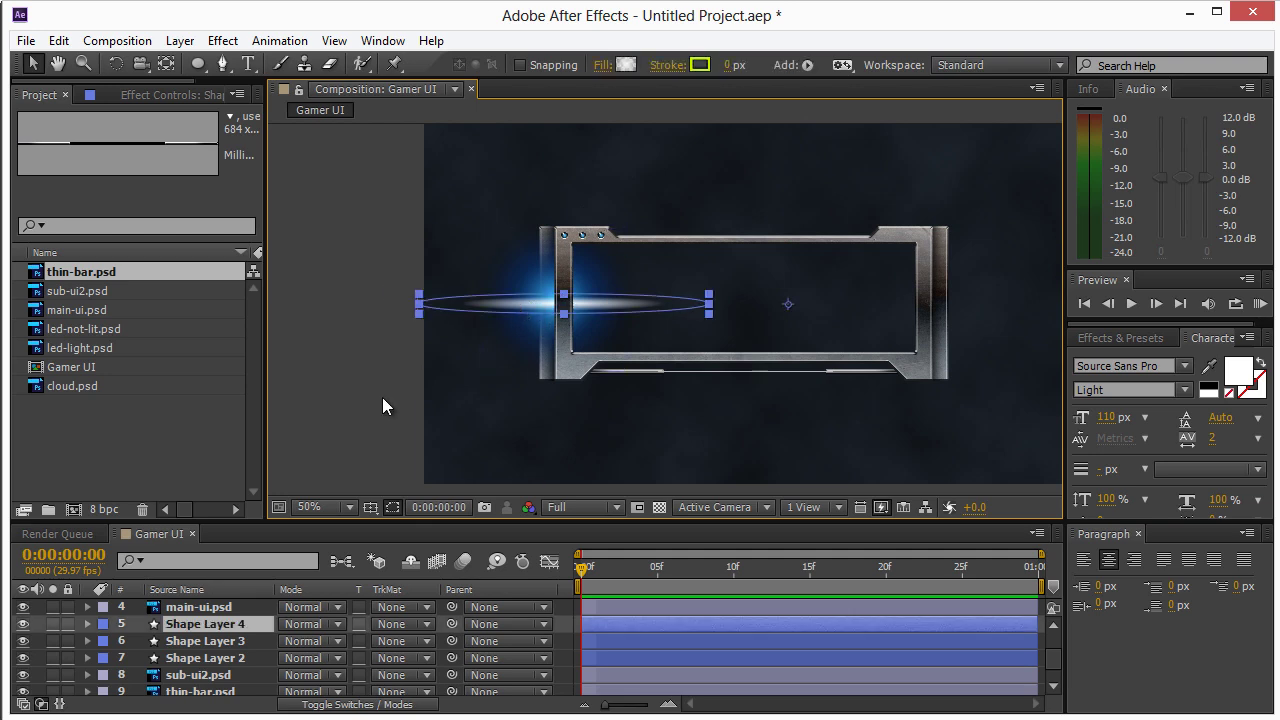
{"action": "key", "text": "ctrl+d"}
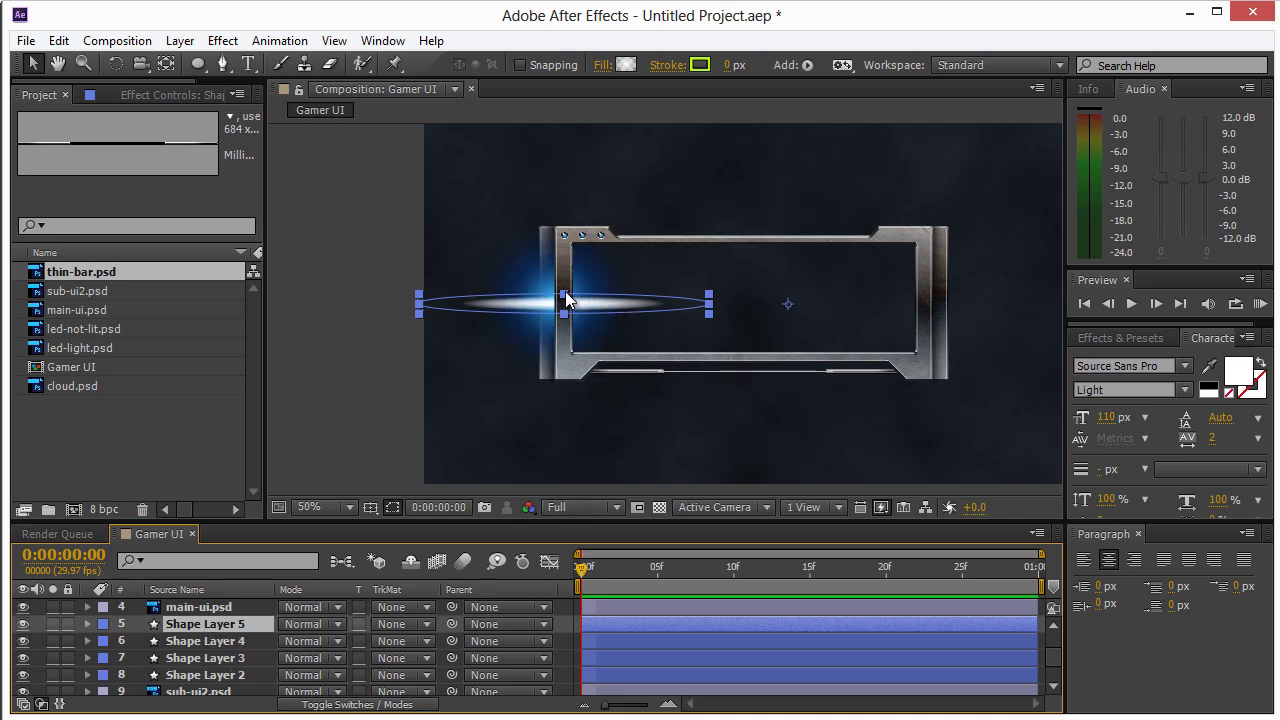
{"action": "left_click_drag", "start_coordinate": [566, 293], "coordinate": [566, 299]}
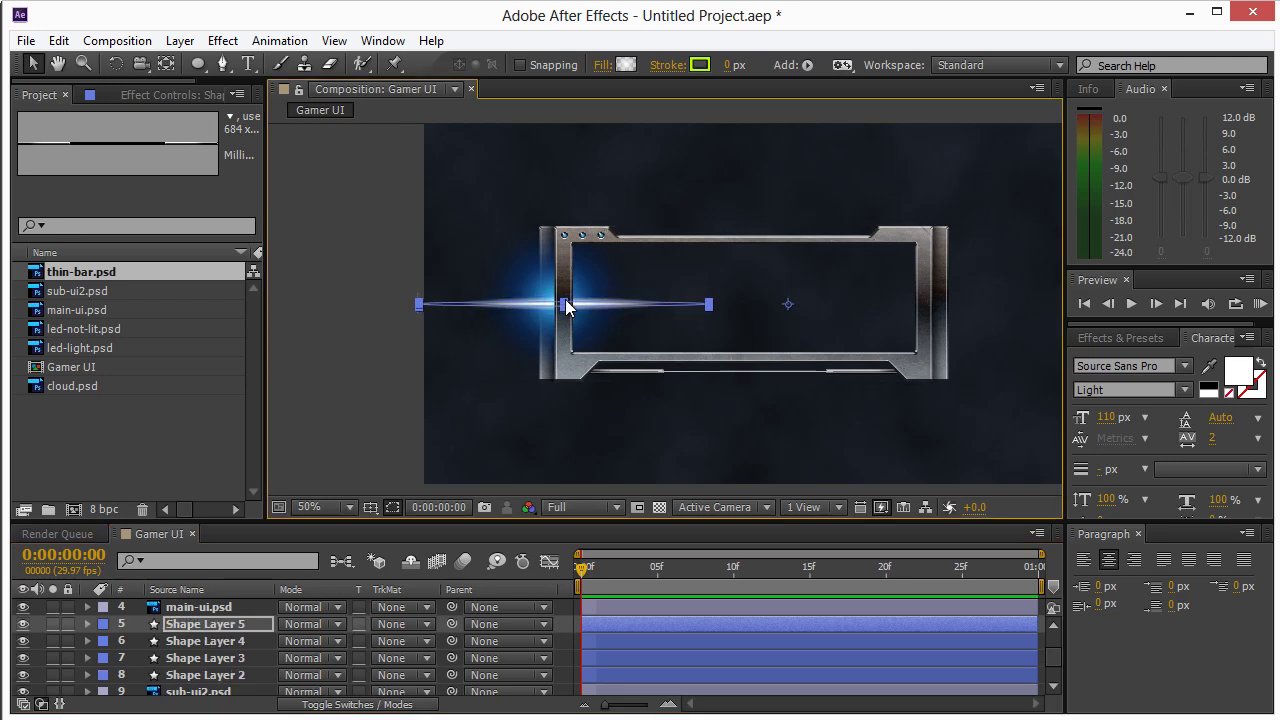
{"action": "left_click", "coordinate": [230, 643]}
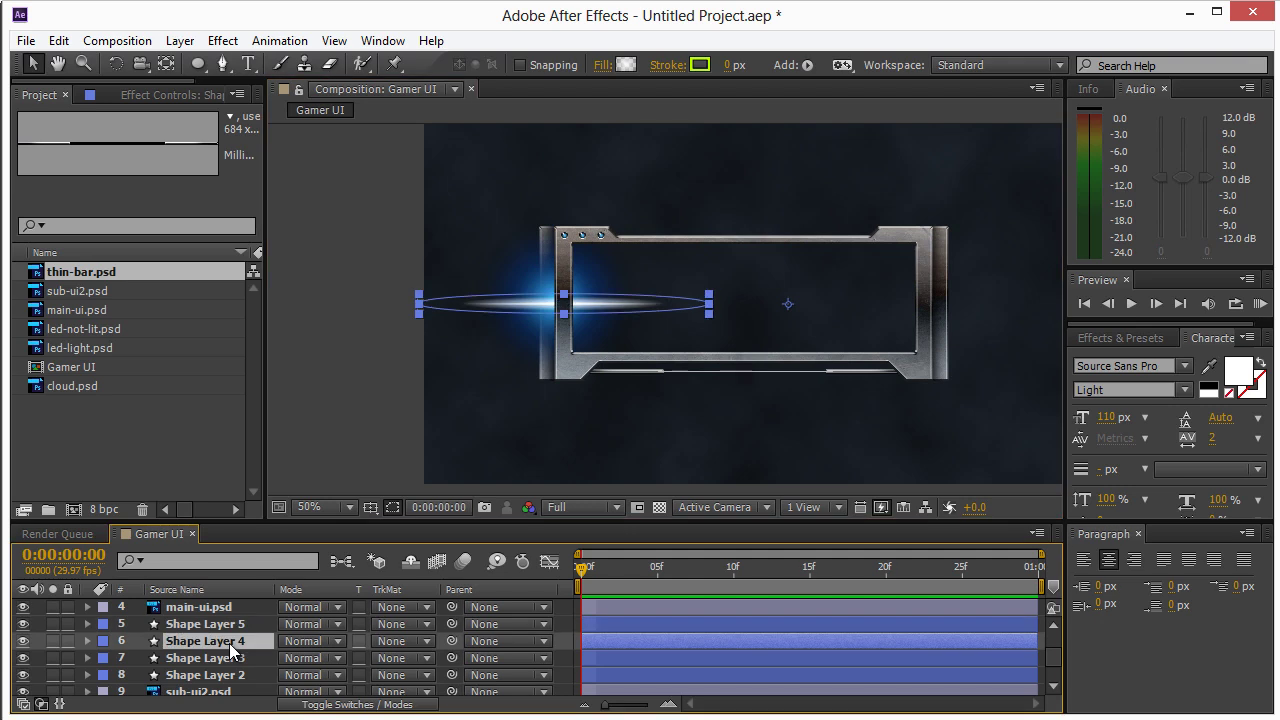
{"action": "key", "text": "t"}
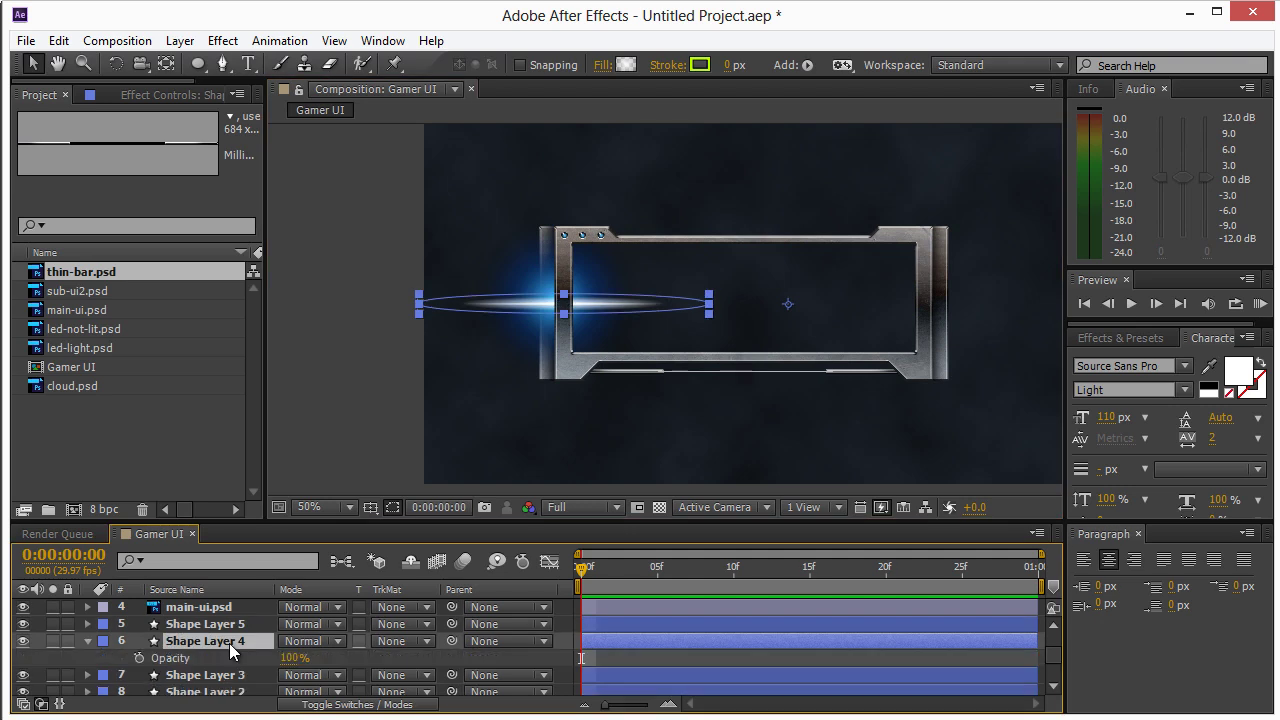
- Lower the wider streak's opacity and nudge the thin line streak slightly left
{"action": "left_click", "coordinate": [139, 658]}
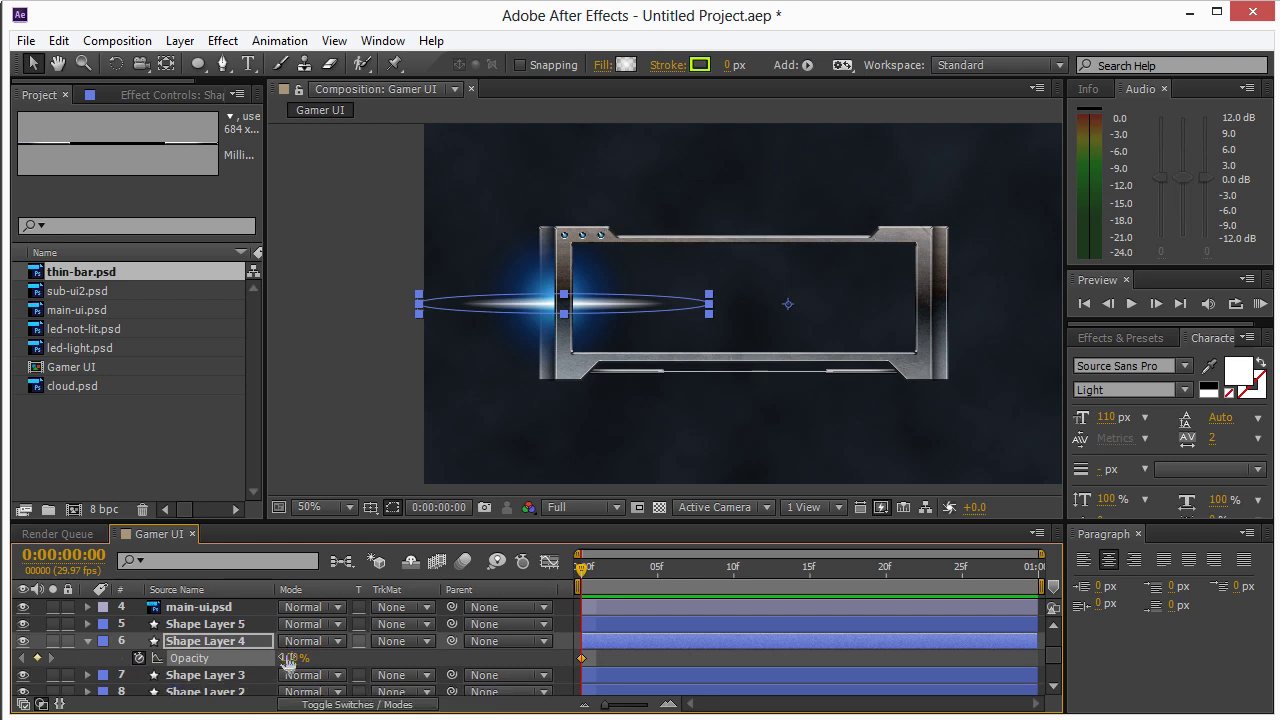
{"action": "left_click_drag", "start_coordinate": [287, 660], "coordinate": [226, 650]}
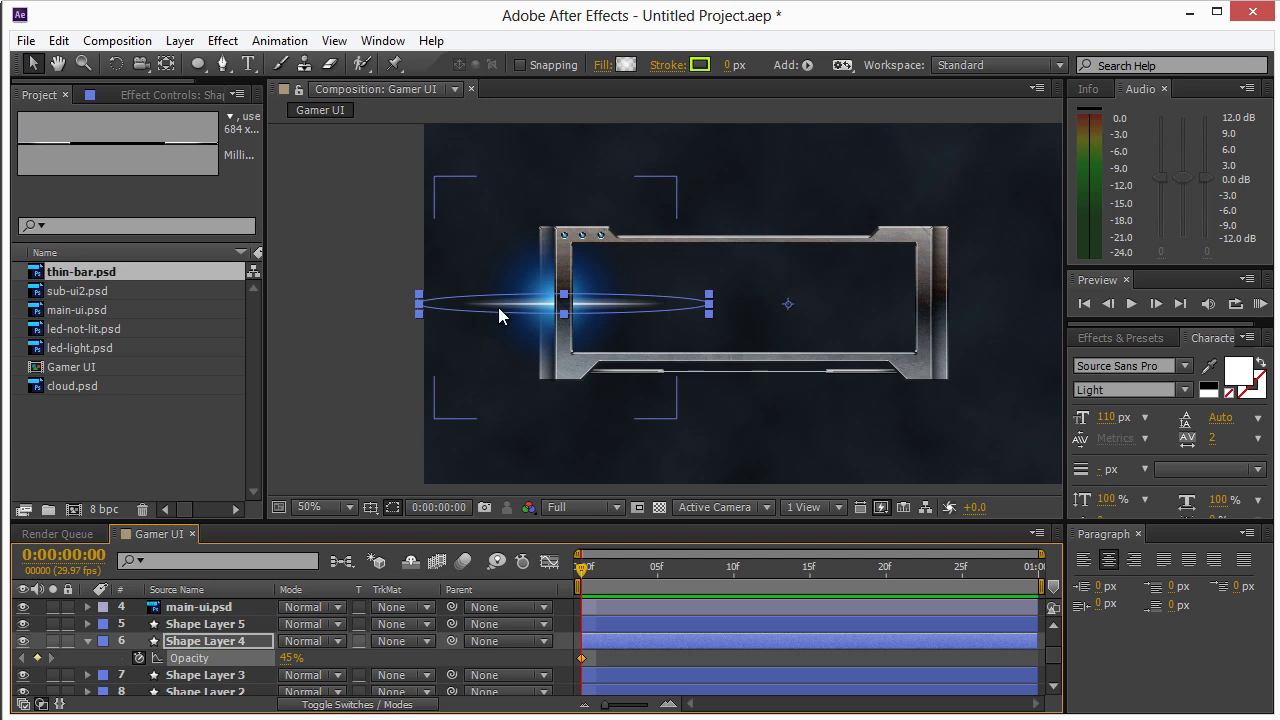
{"action": "left_click", "coordinate": [548, 299]}
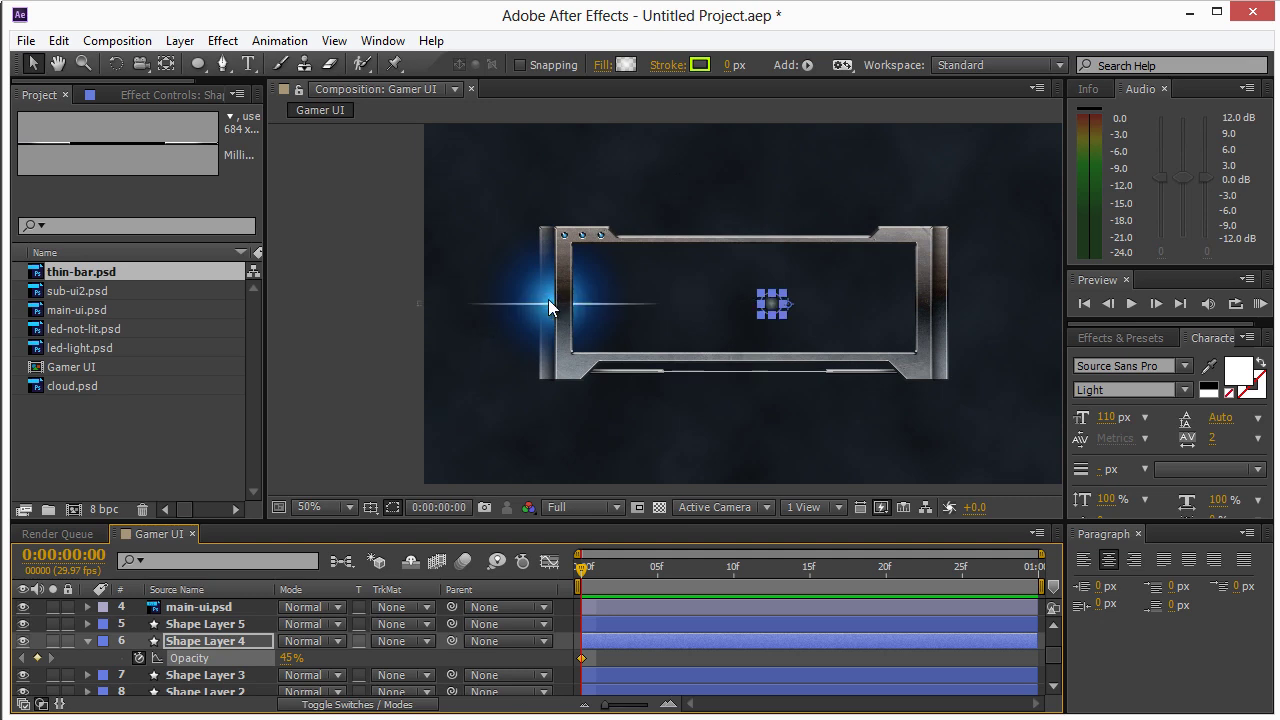
{"action": "left_click", "coordinate": [527, 305]}
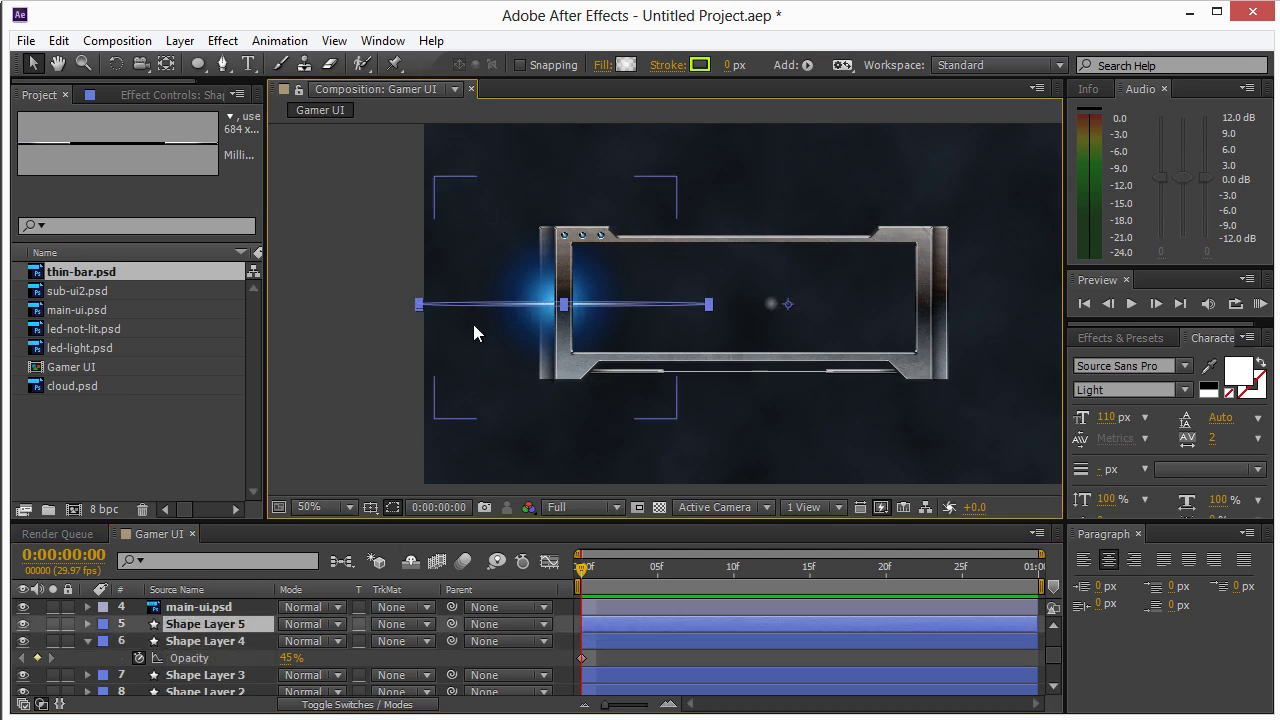
{"action": "key", "text": "Left"}
{"action": "key", "text": "Left"}
{"action": "key", "text": "Left"}
{"action": "key", "text": "Left"}
{"action": "key", "text": "Left"}
{"action": "key", "text": "Left"}
{"action": "key", "text": "Left"}
{"action": "key", "text": "Left"}
{"action": "key", "text": "Left"}
{"action": "key", "text": "Left"}
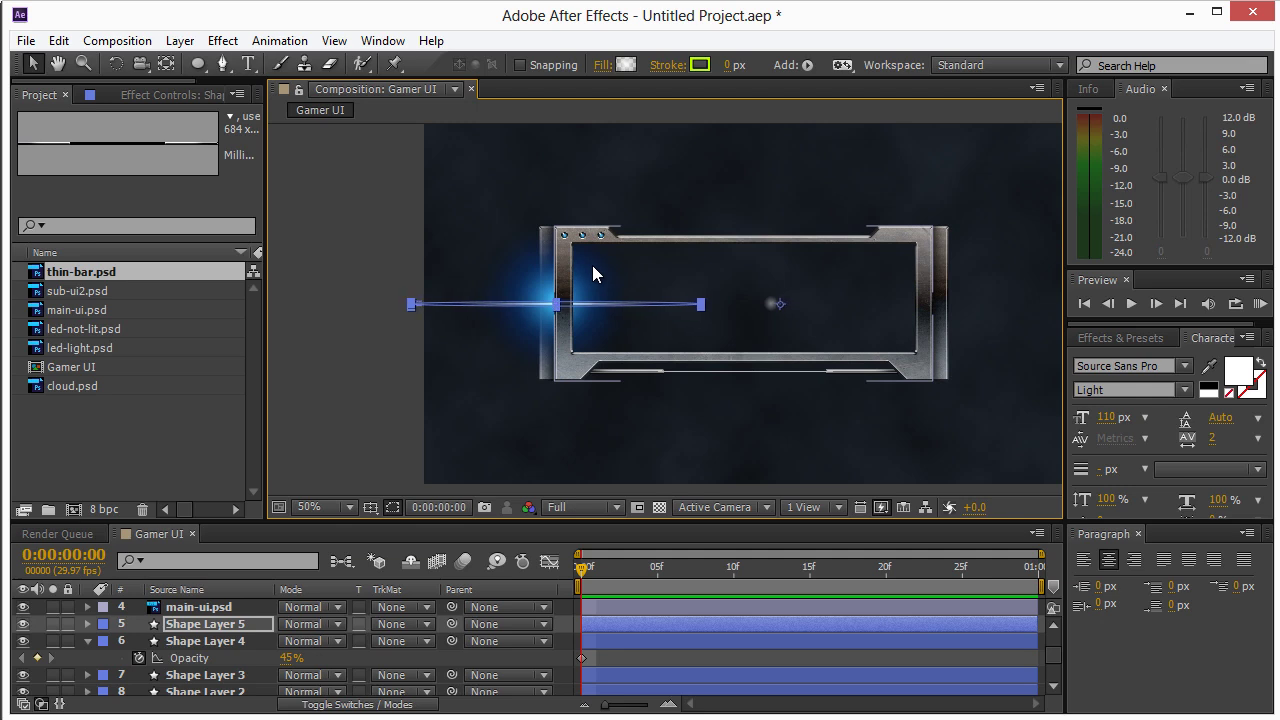
{"action": "left_click", "coordinate": [374, 170]}
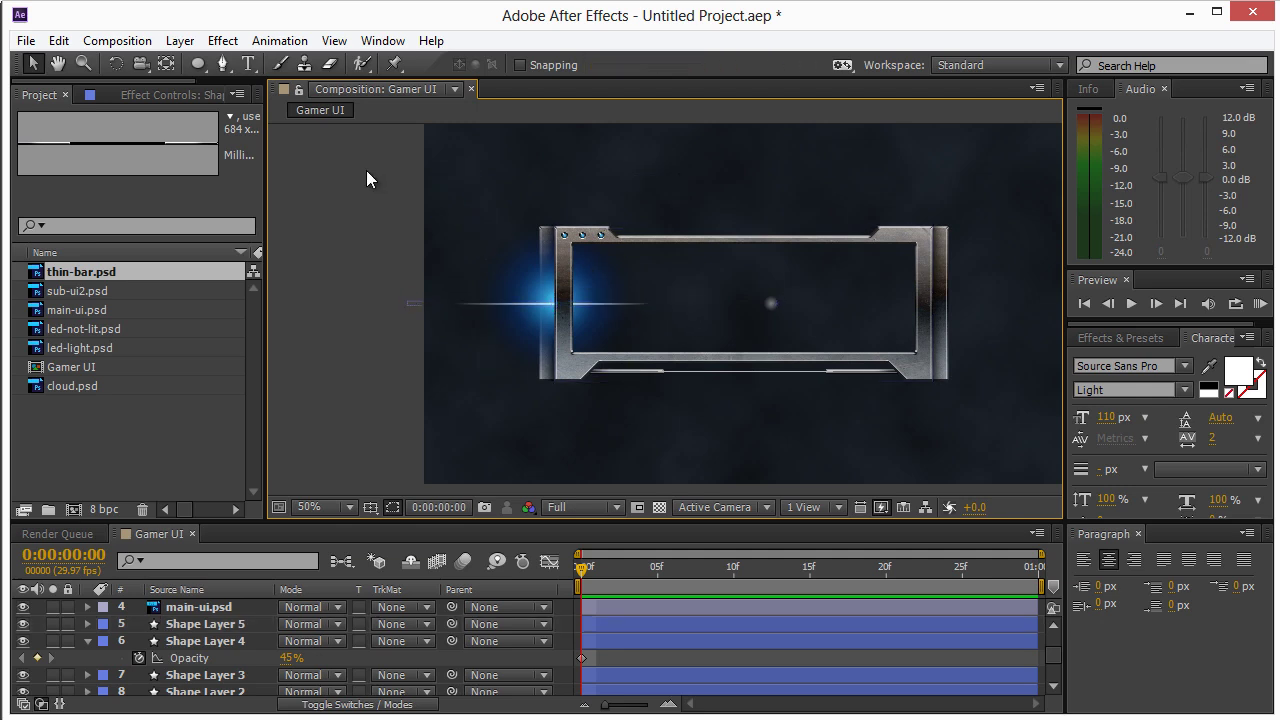
- Undo the opacity keyframe and set Shape Layer 4's opacity to 64%
{"action": "left_click", "coordinate": [222, 642]}
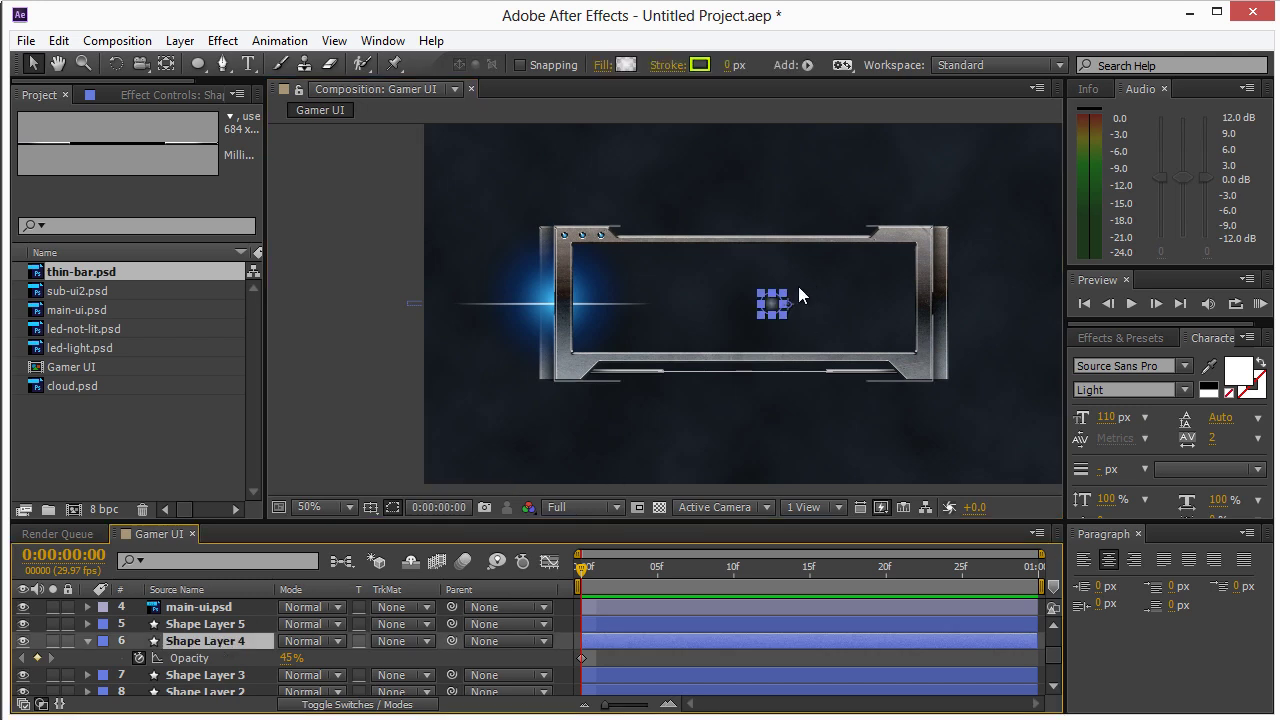
{"action": "key", "text": "ctrl+Up"}
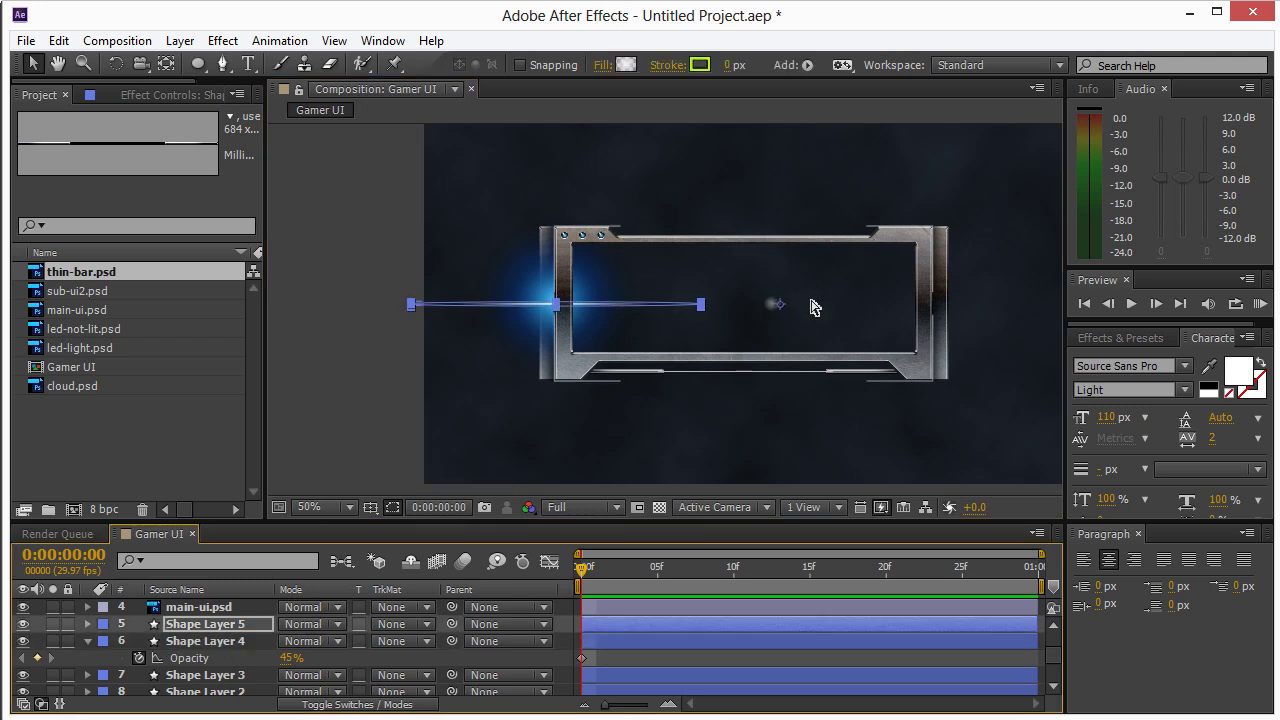
{"action": "key", "text": "ctrl+Down"}
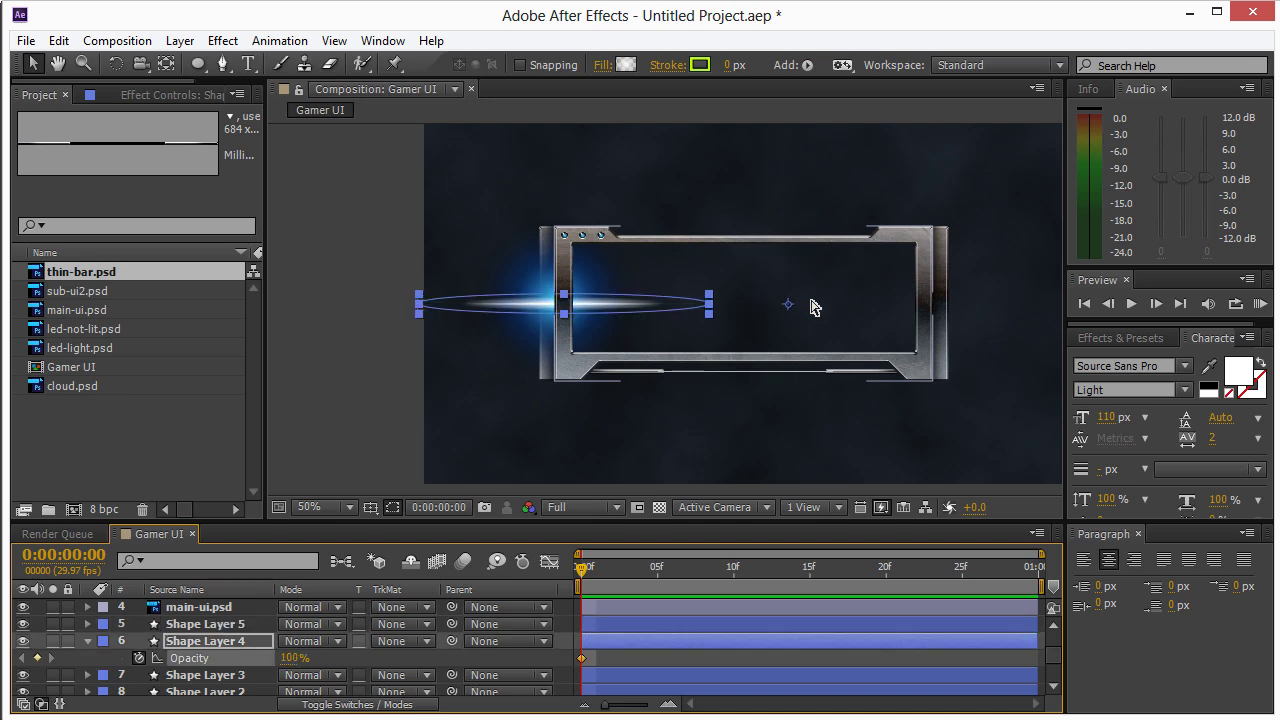
{"action": "key", "text": "ctrl+z"}
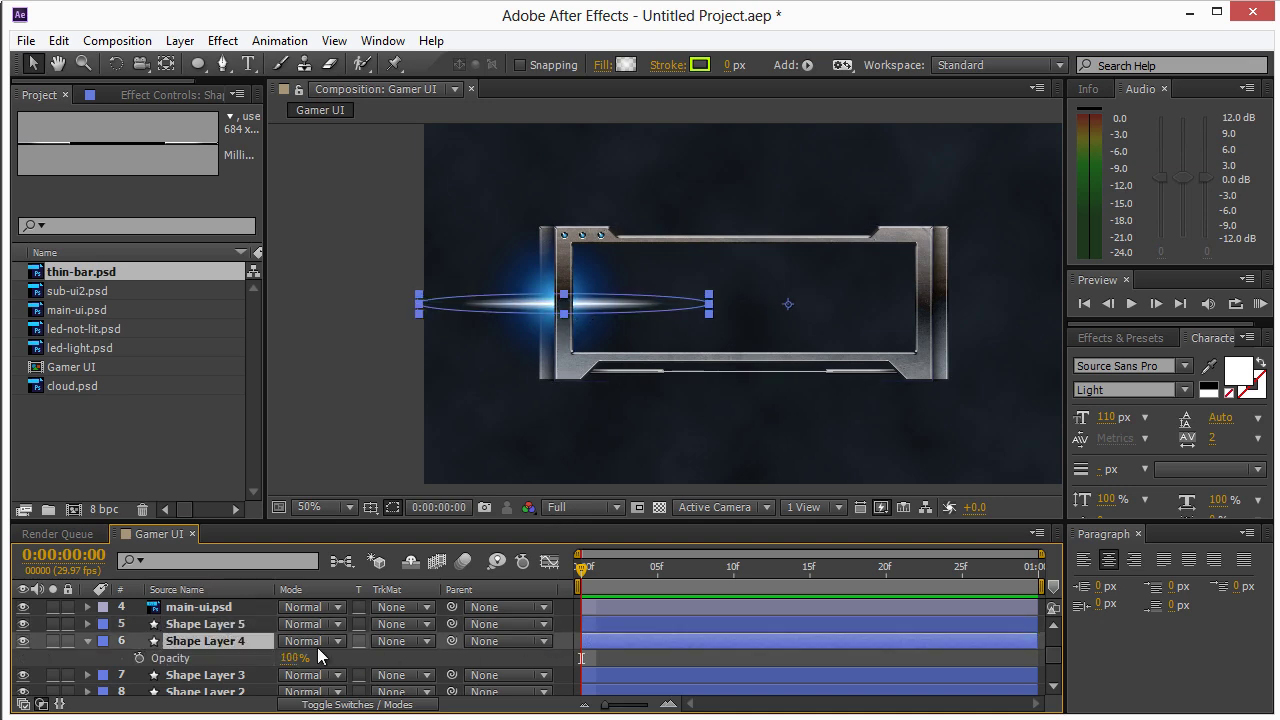
{"action": "left_click_drag", "start_coordinate": [283, 661], "coordinate": [247, 661]}
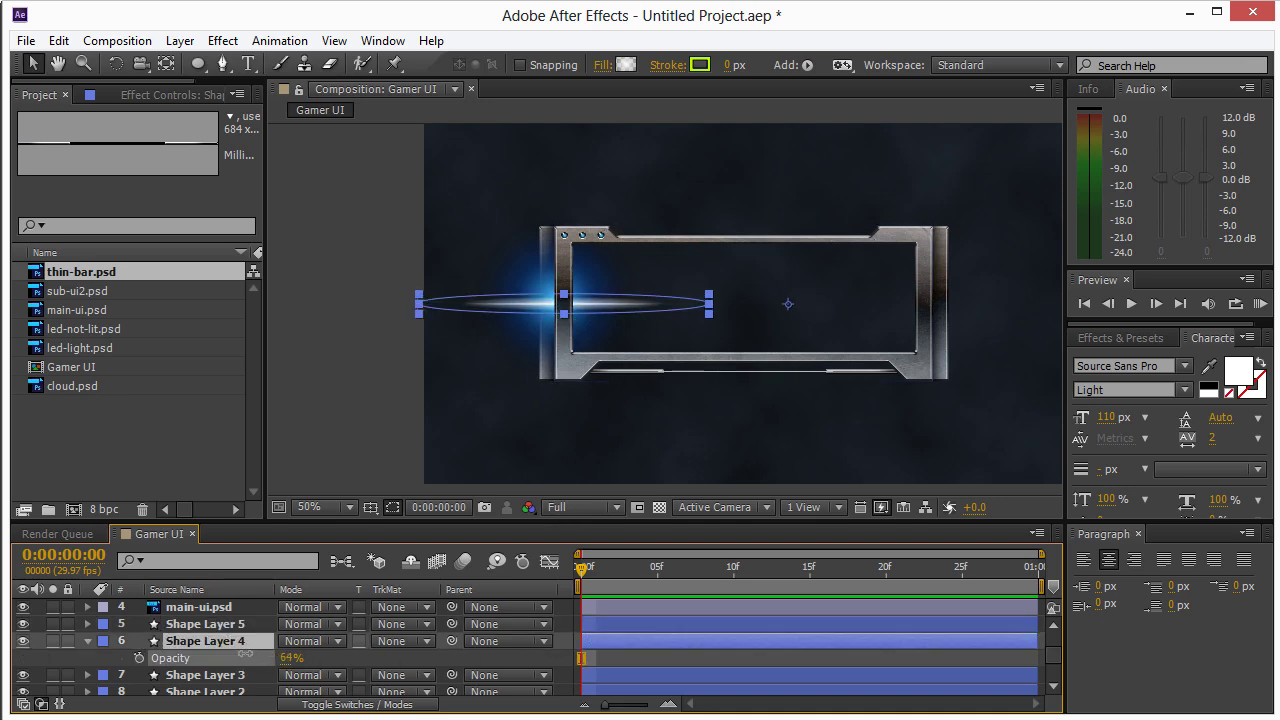
{"action": "left_click", "coordinate": [364, 368]}
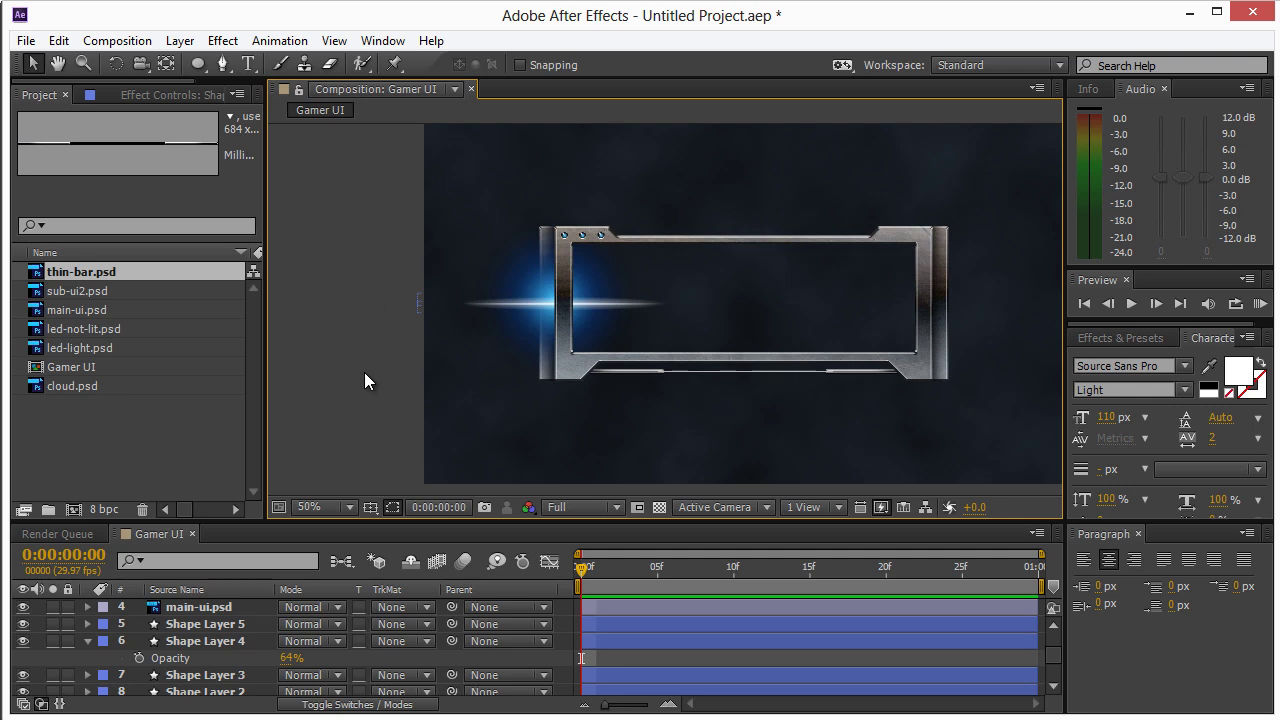
- Nudge Shape Layer 5's thin line left again and zoom in to inspect the streak
{"action": "left_click", "coordinate": [493, 303]}
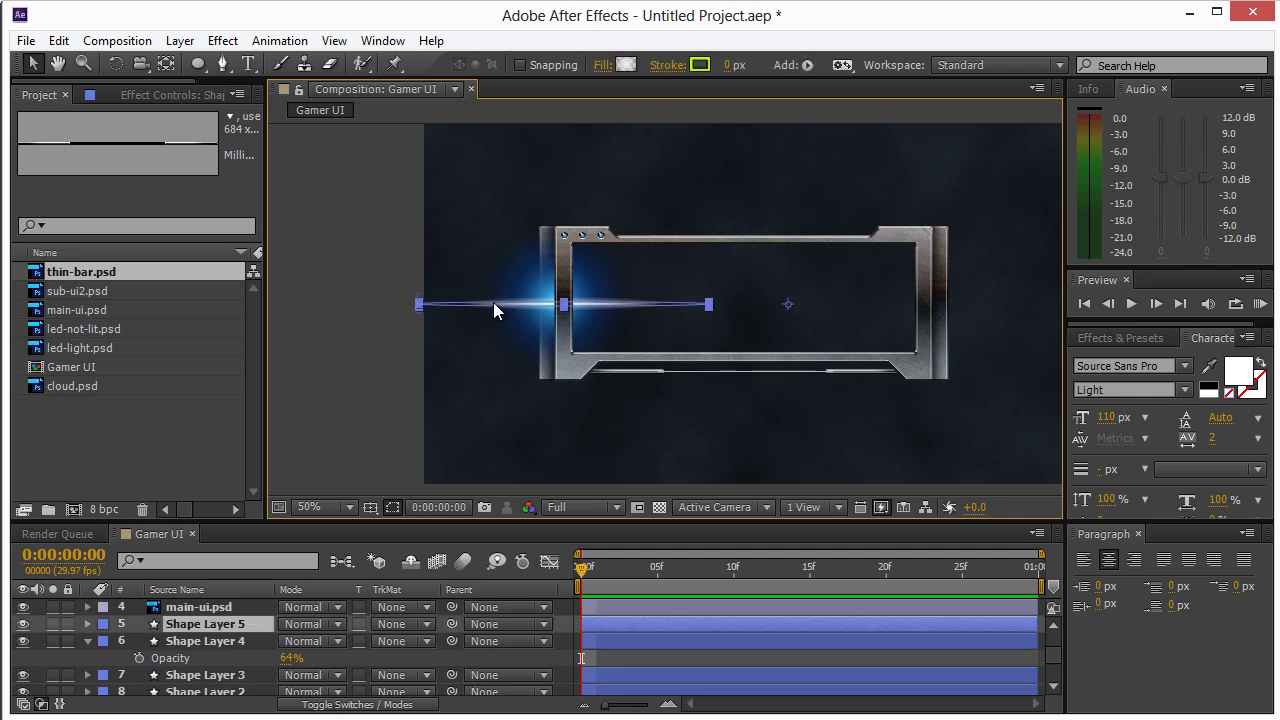
{"action": "left_click", "coordinate": [220, 624]}
{"action": "key", "text": "Left"}
{"action": "key", "text": "Left"}
{"action": "key", "text": "Left"}
{"action": "key", "text": "Left"}
{"action": "key", "text": "Left"}
{"action": "key", "text": "Left"}
{"action": "key", "text": "Left"}
{"action": "key", "text": "Left"}
{"action": "key", "text": "Left"}
{"action": "key", "text": "Left"}
{"action": "key", "text": "Left"}
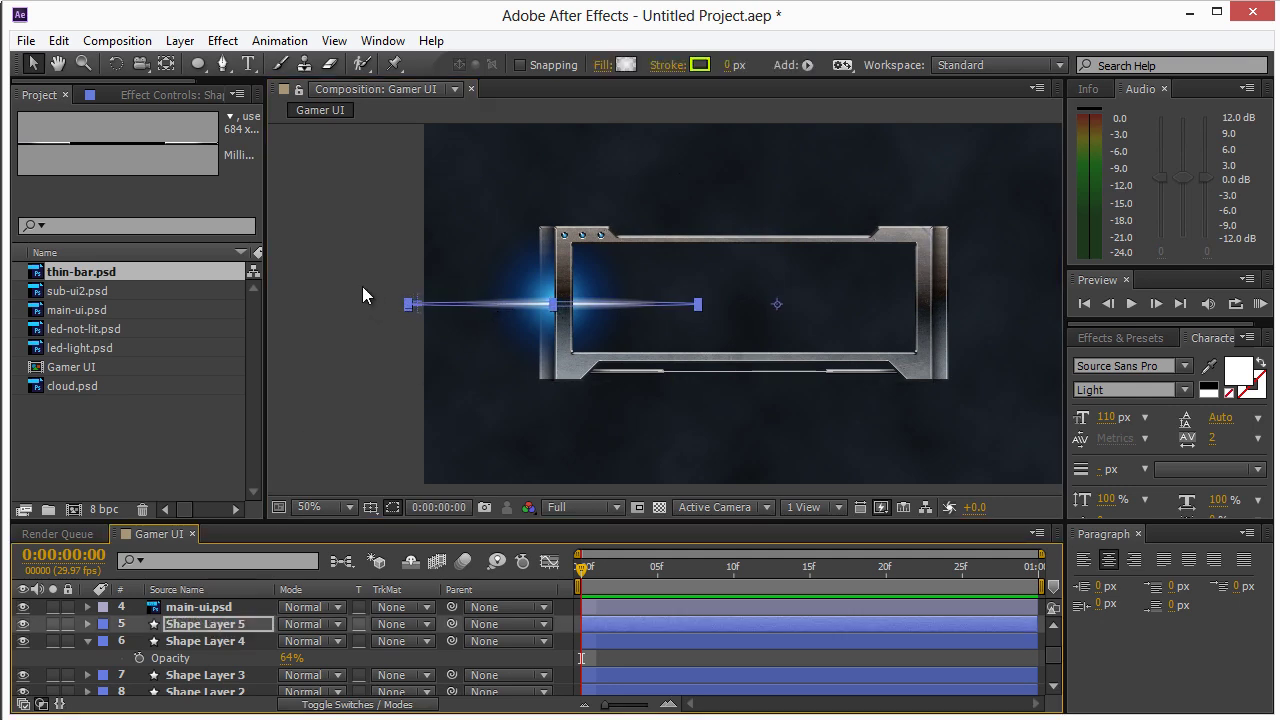
{"action": "left_click", "coordinate": [325, 222]}
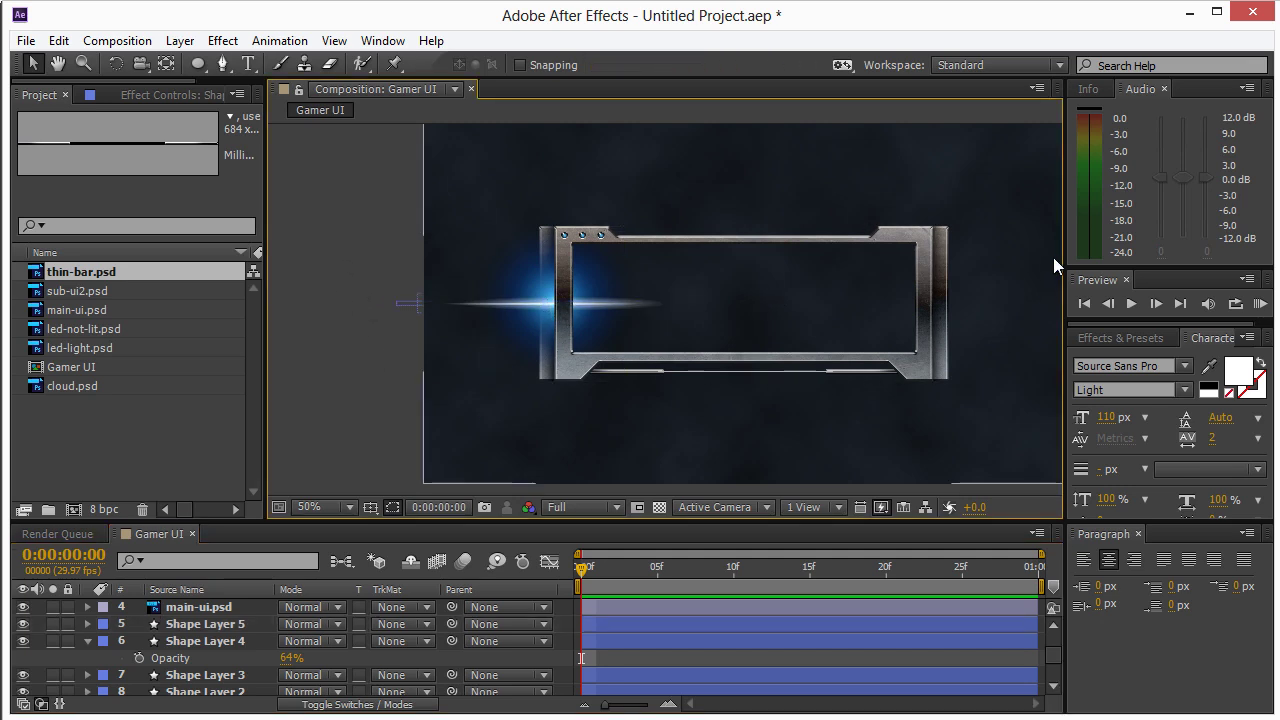
{"action": "key", "text": "period"}
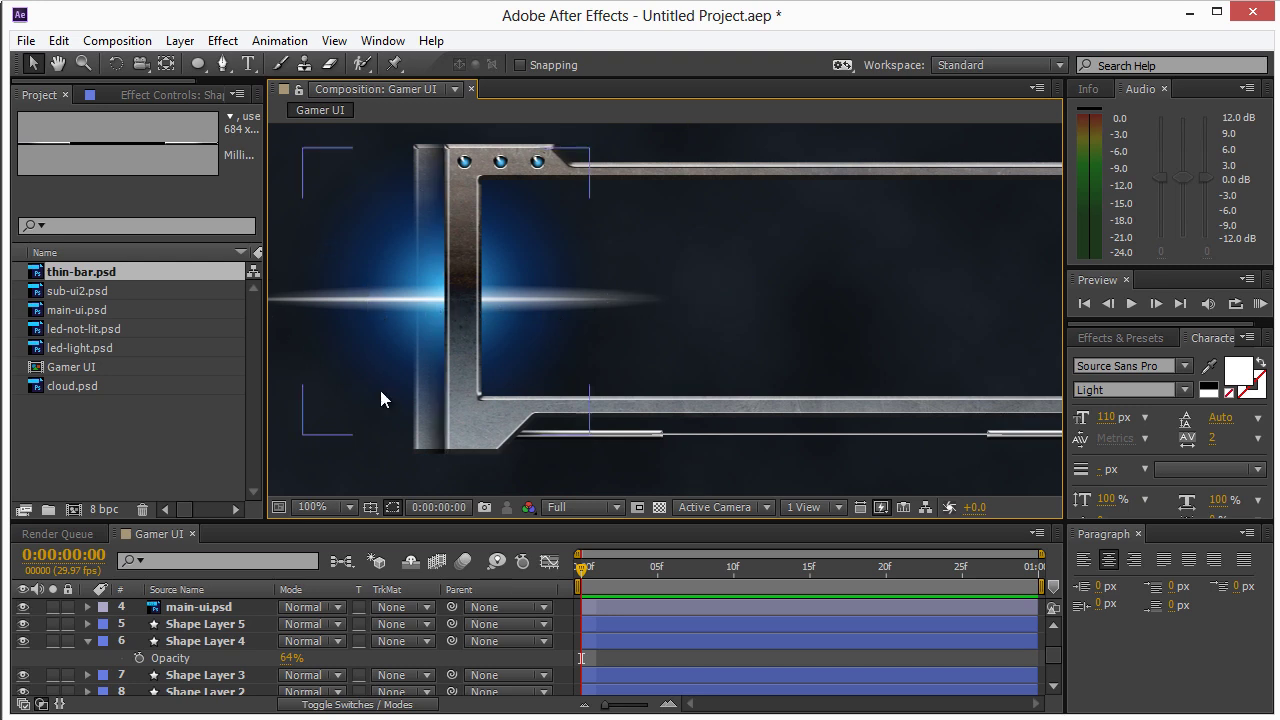
{"action": "key", "text": "comma"}
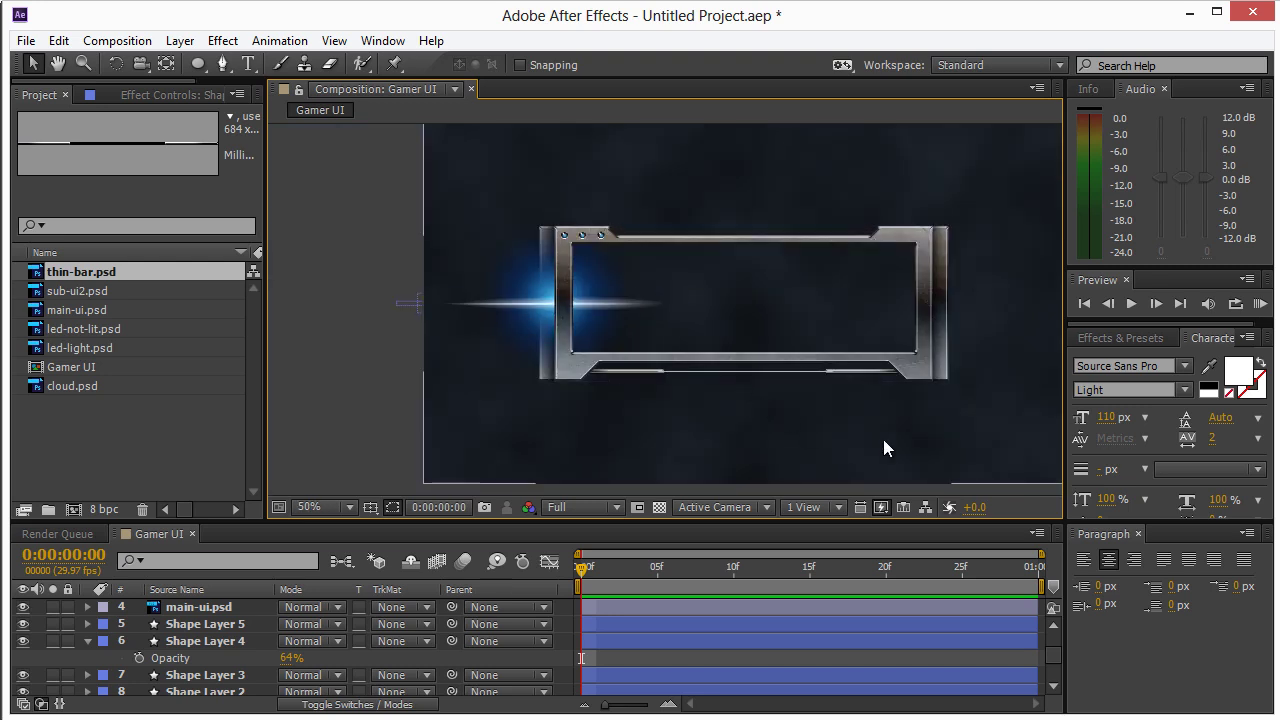
{"action": "left_click", "coordinate": [210, 622]}
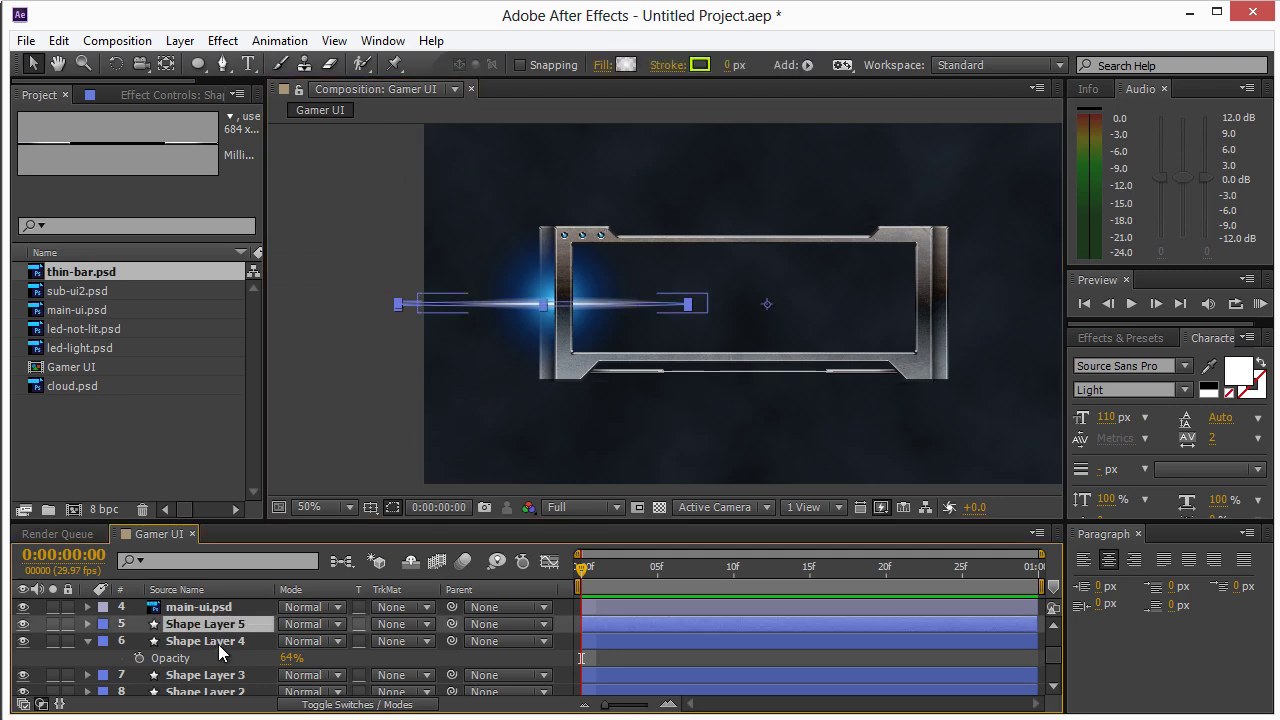
- Select Shape Layers 2 through 5 together and bring up the Layer menu
{"action": "left_click", "coordinate": [221, 646]}
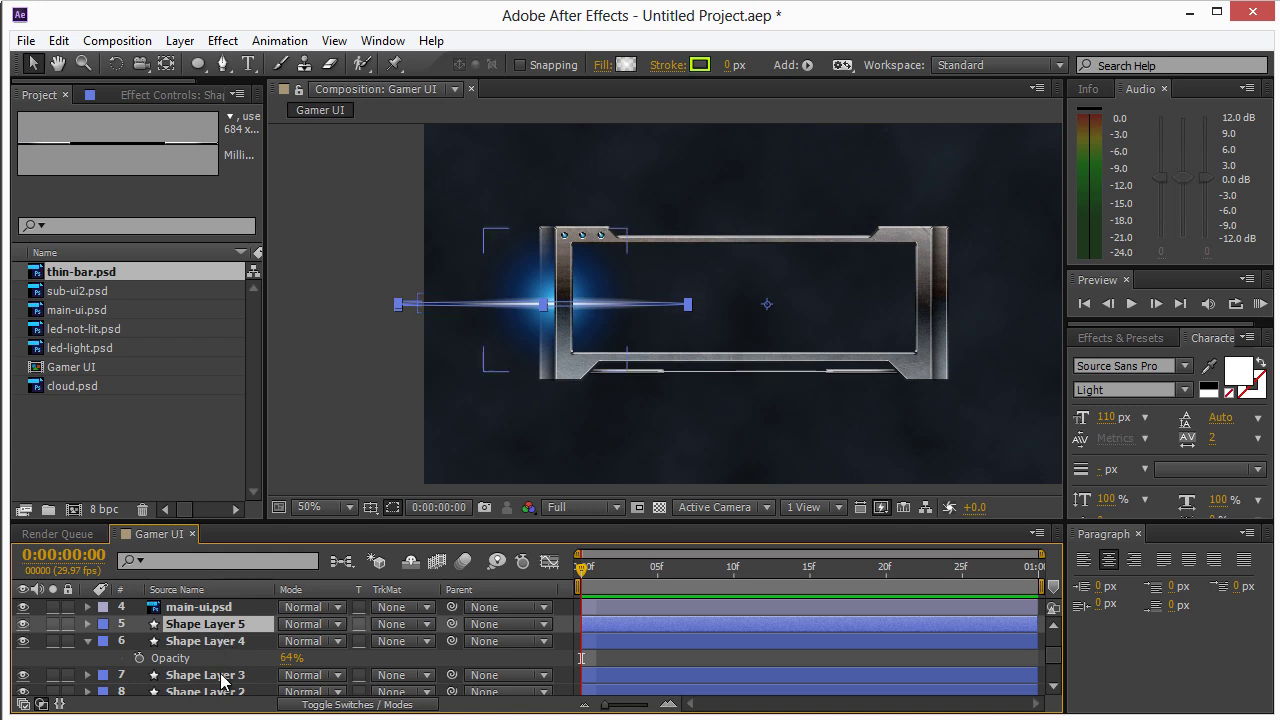
{"action": "scroll", "coordinate": [219, 645], "scroll_direction": "down", "scroll_amount": 3}
{"action": "left_click", "coordinate": [220, 645], "text": "shift"}
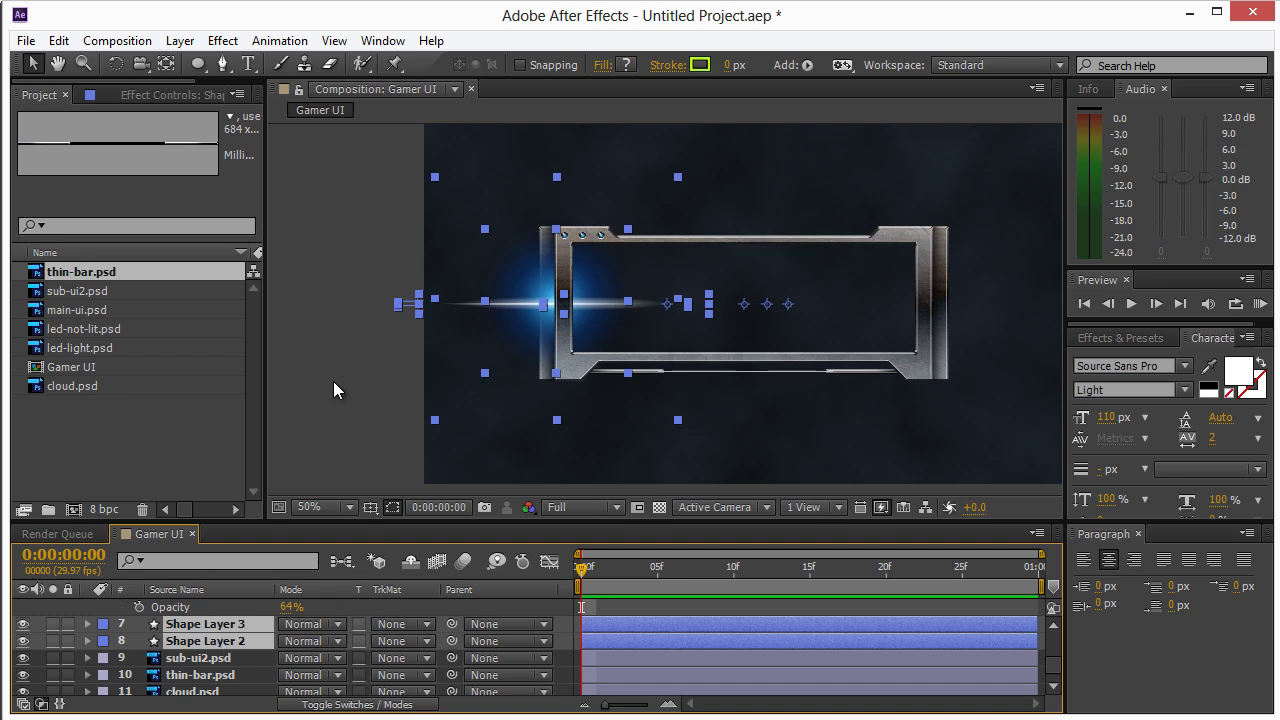
{"action": "left_click", "coordinate": [180, 40]}
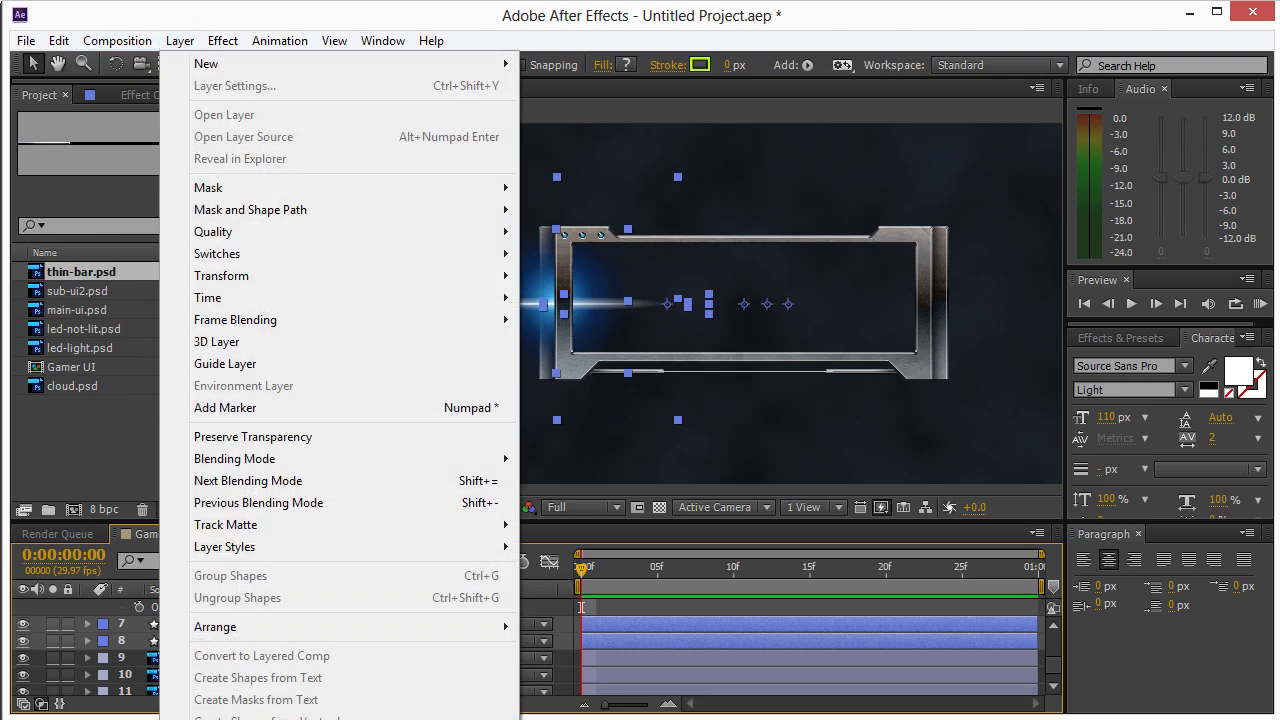
- Pre-compose the selected flare layers as 'Flare', moving all attributes into it
{"action": "left_click", "coordinate": [240, 712]}
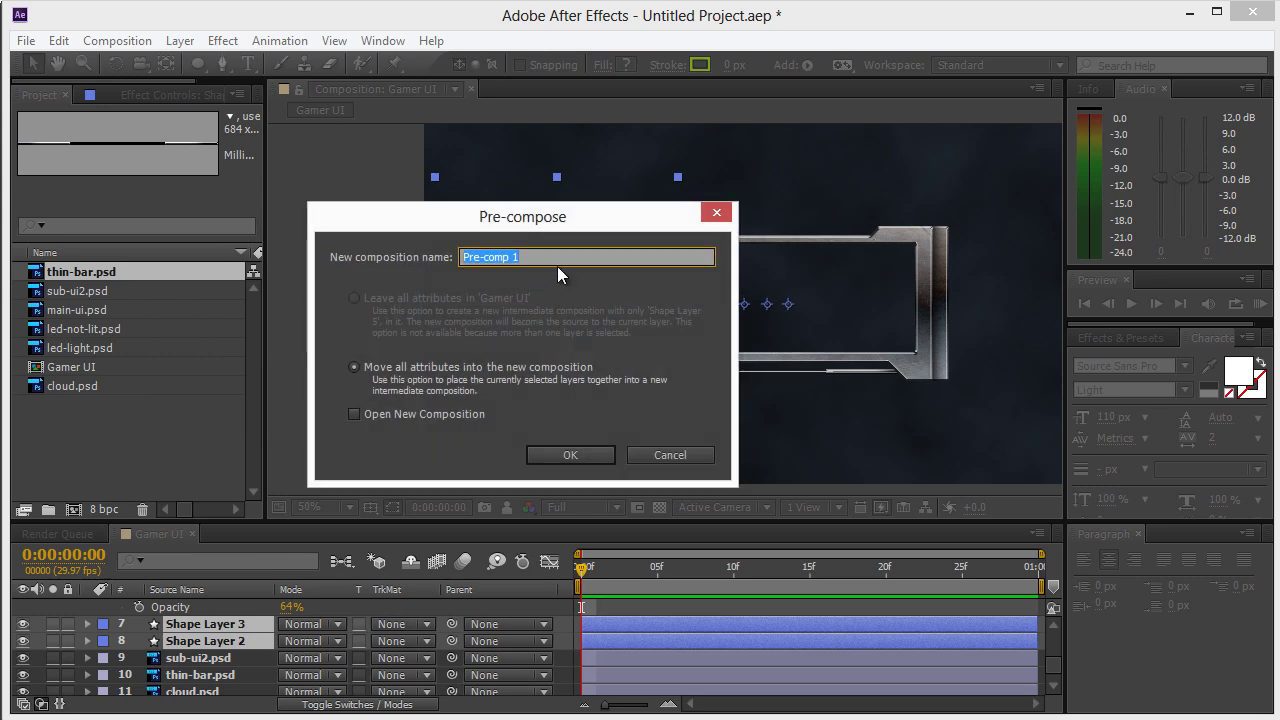
{"action": "type", "text": "Flare"}
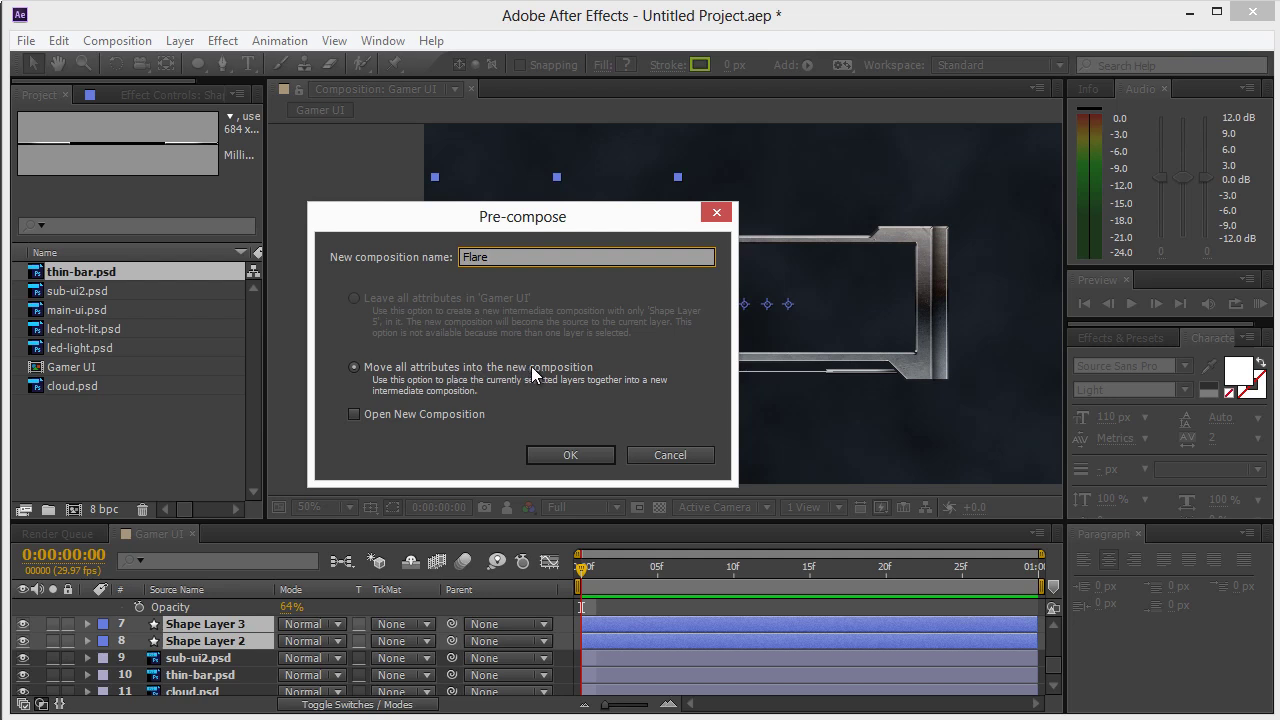
{"action": "left_click", "coordinate": [566, 456]}
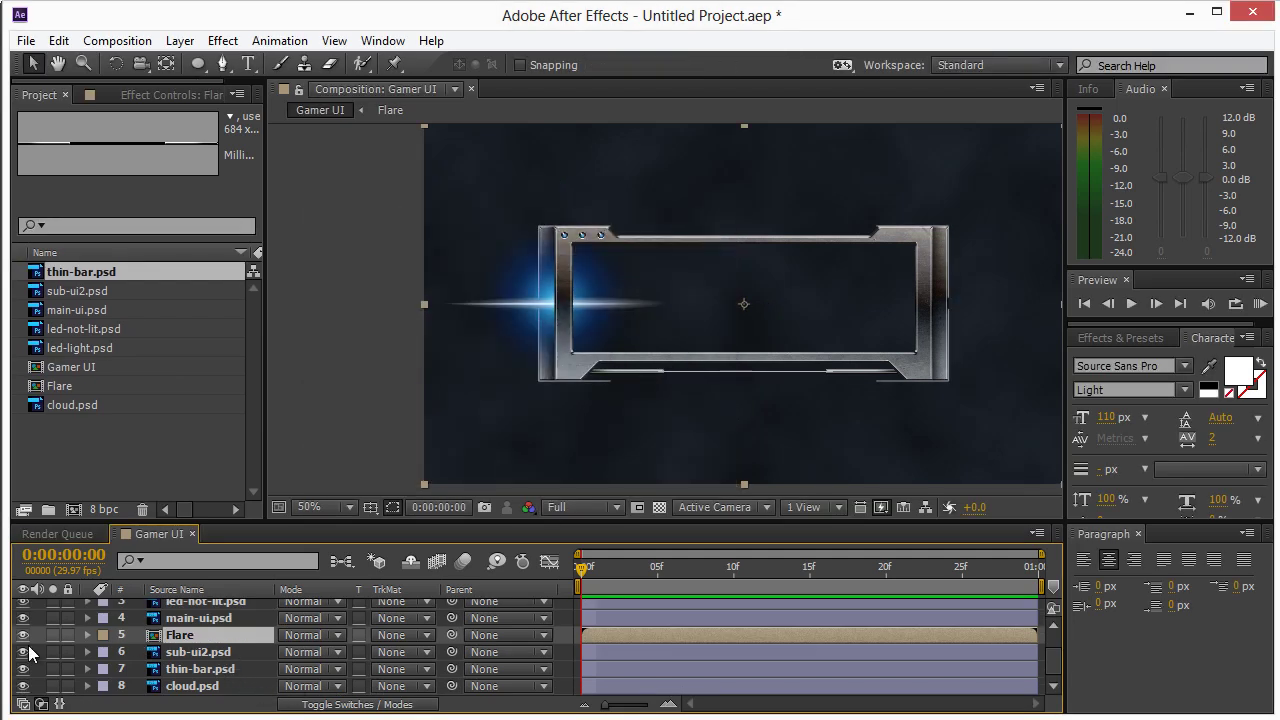
{"action": "left_click", "coordinate": [22, 636]}
{"action": "left_click", "coordinate": [22, 636]}
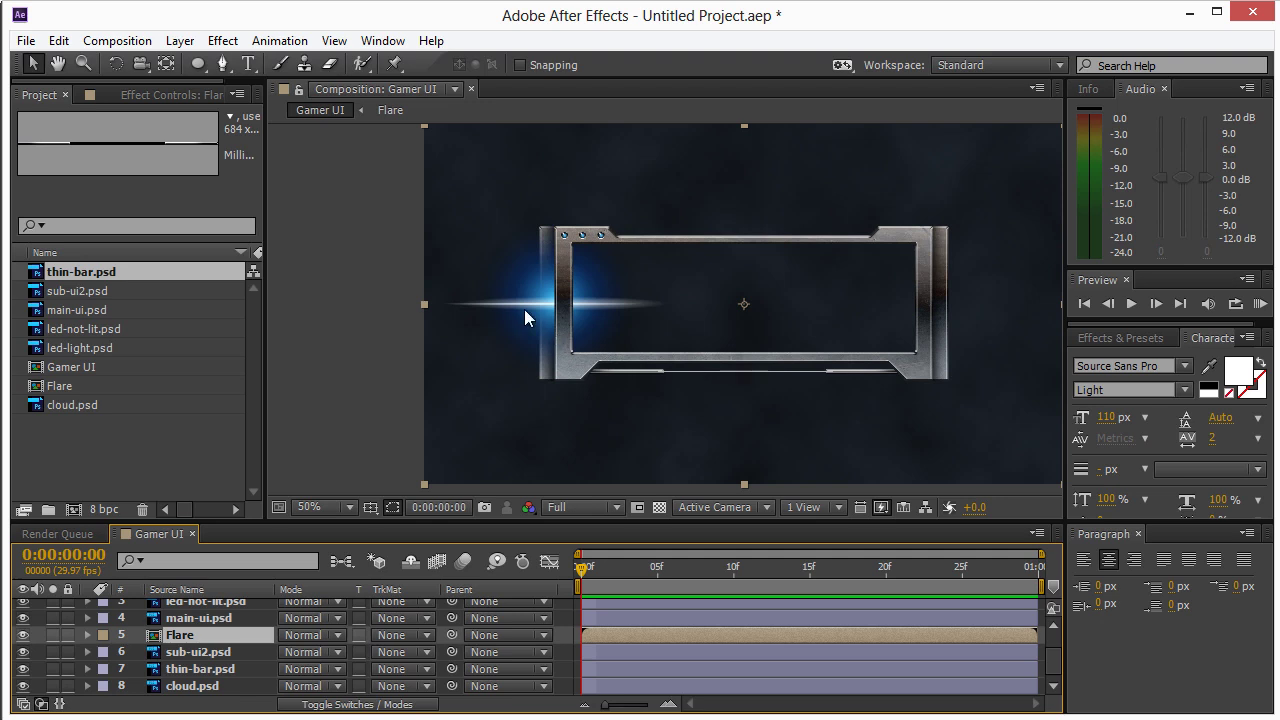
{"action": "left_click", "coordinate": [94, 330]}
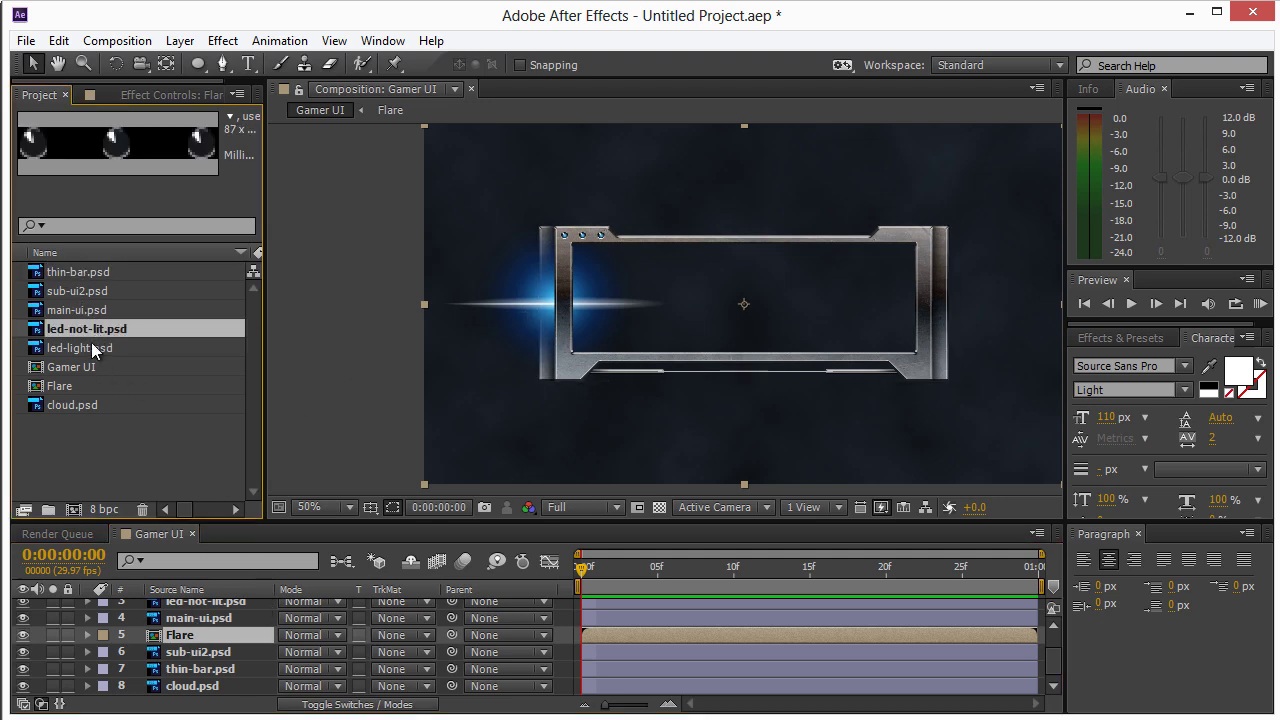
{"action": "left_click", "coordinate": [94, 348]}
{"action": "left_click", "coordinate": [95, 313]}
{"action": "left_click", "coordinate": [100, 291]}
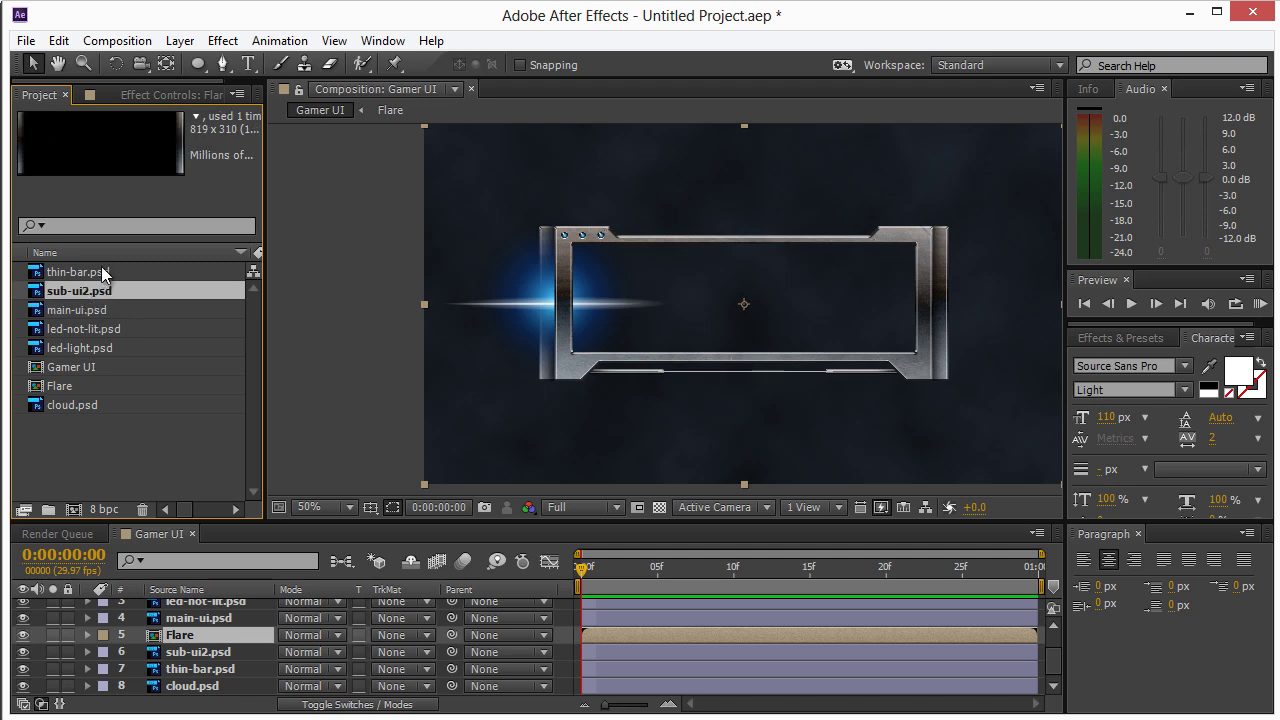
{"action": "left_click", "coordinate": [101, 271]}
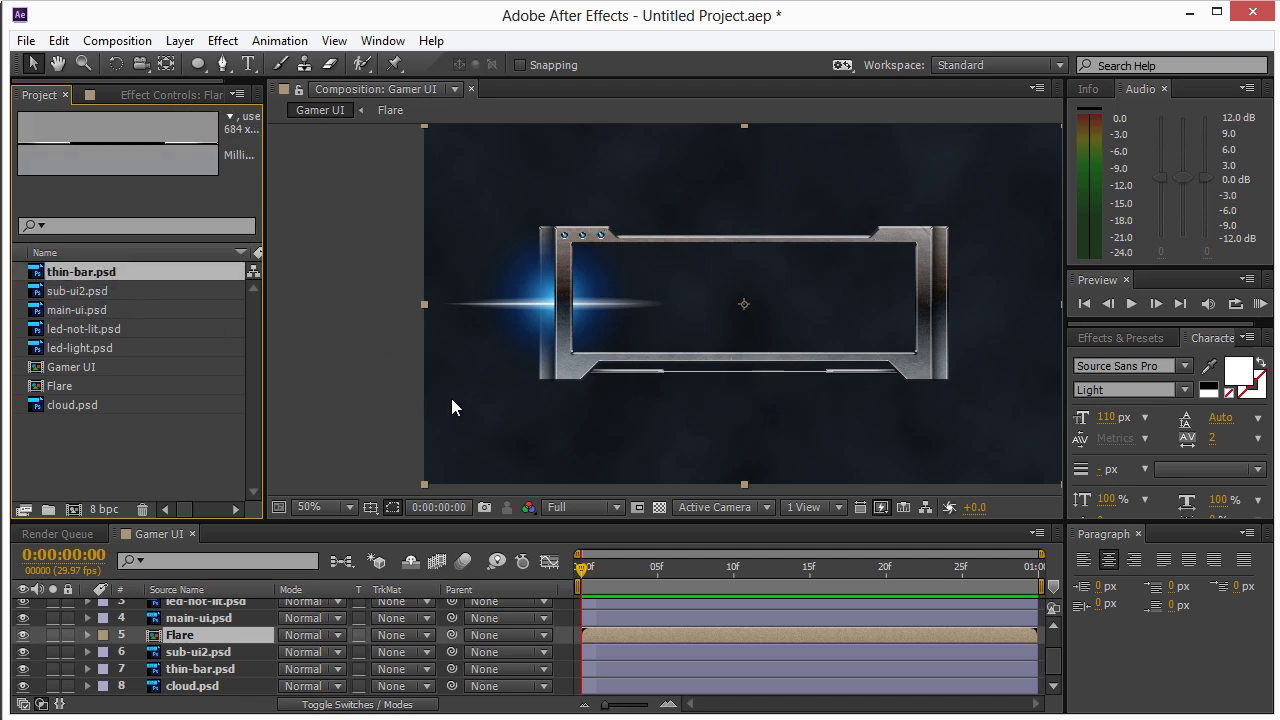
{"action": "key", "text": "h"}
{"action": "left_click_drag", "start_coordinate": [600, 357], "coordinate": [508, 353]}
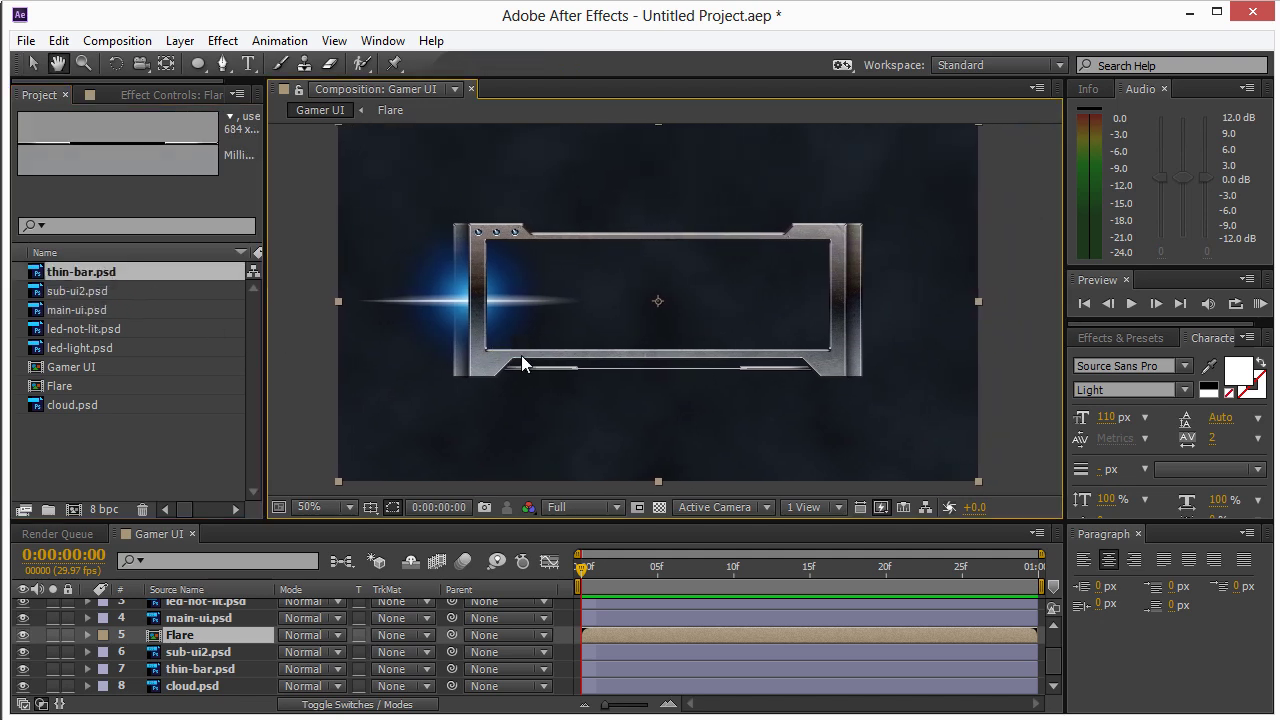
{"action": "key", "text": "v"}
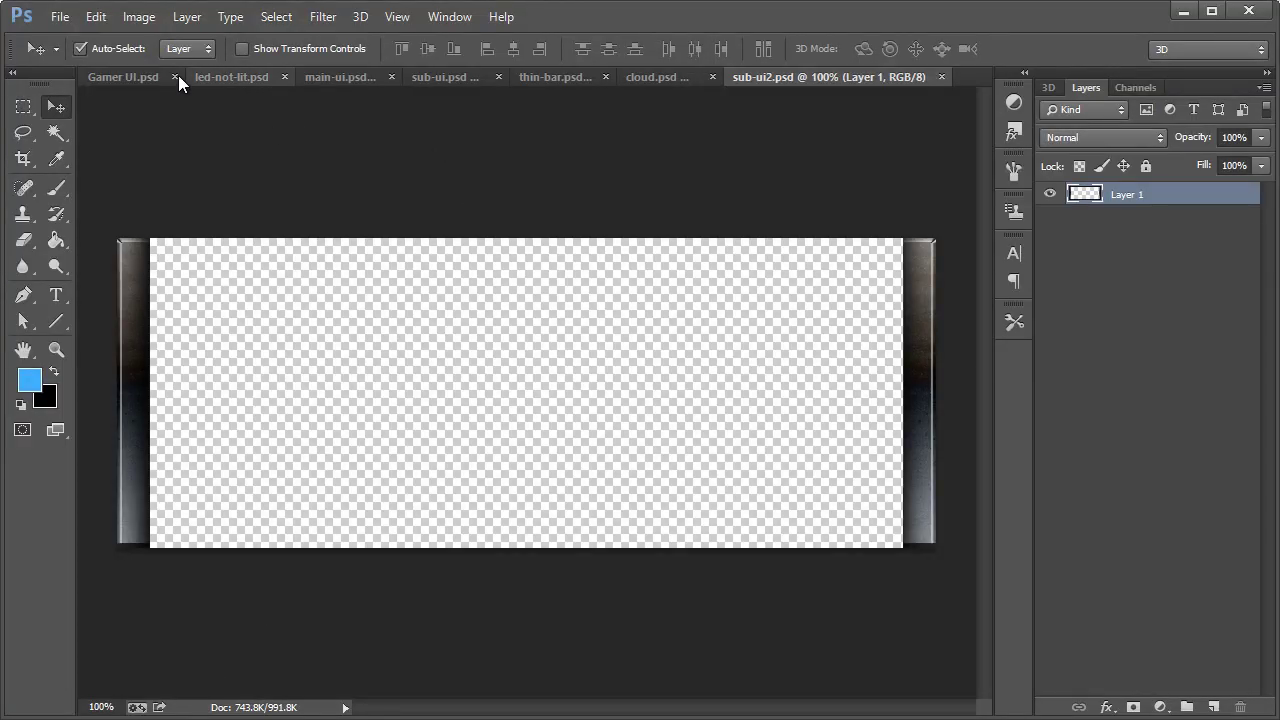
{"action": "left_click", "coordinate": [127, 78]}
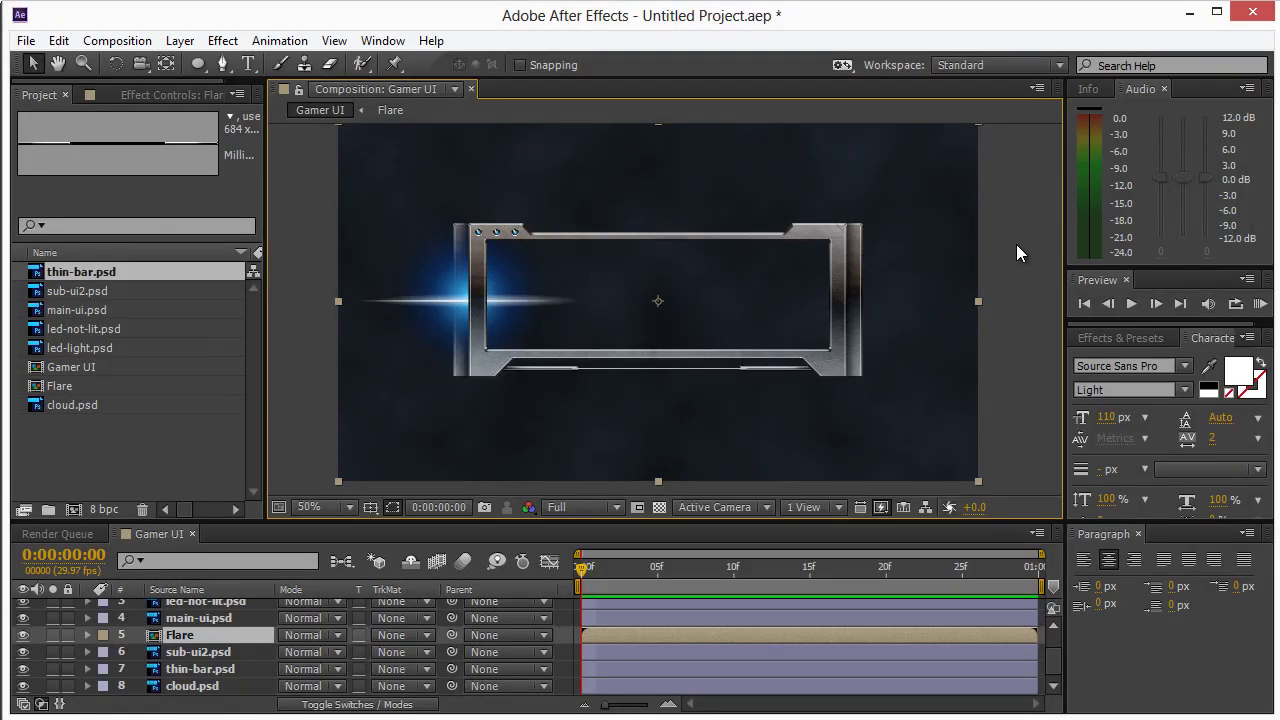
- Draw a rectangle covering the frame's inner opening with the Rectangle Tool
{"action": "left_click", "coordinate": [1019, 243]}
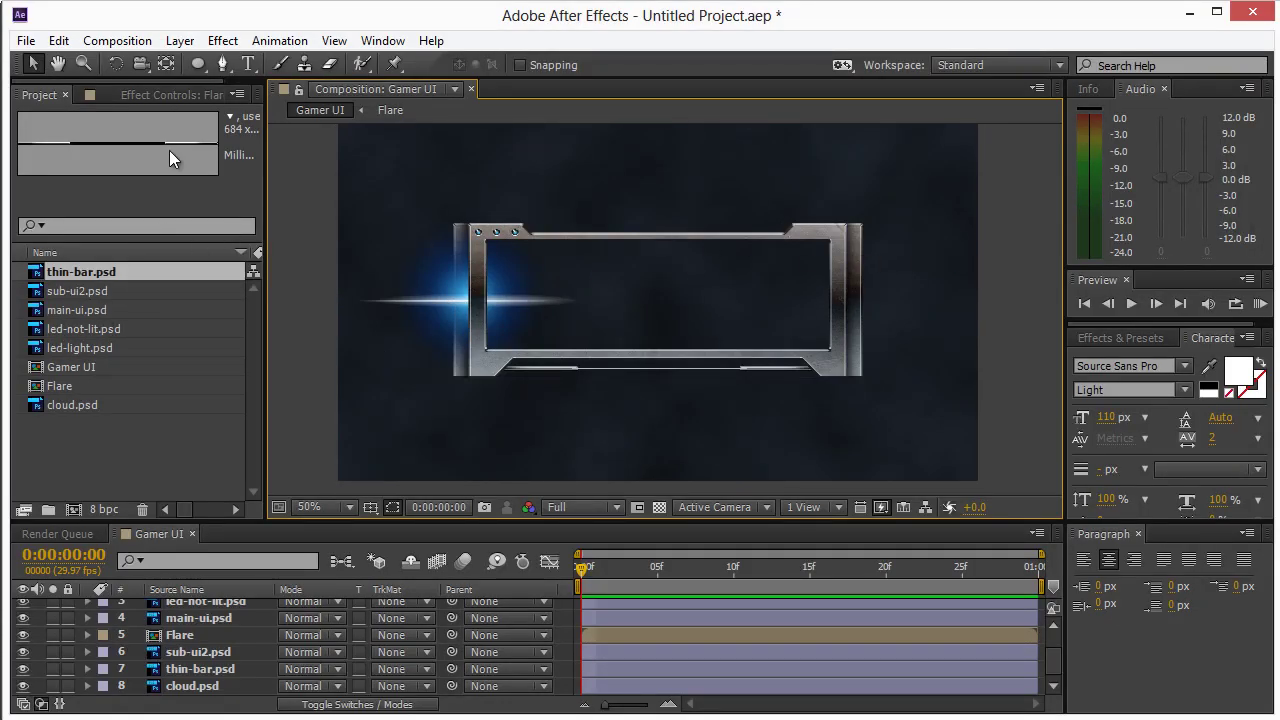
{"action": "left_click_drag", "start_coordinate": [203, 63], "coordinate": [238, 70]}
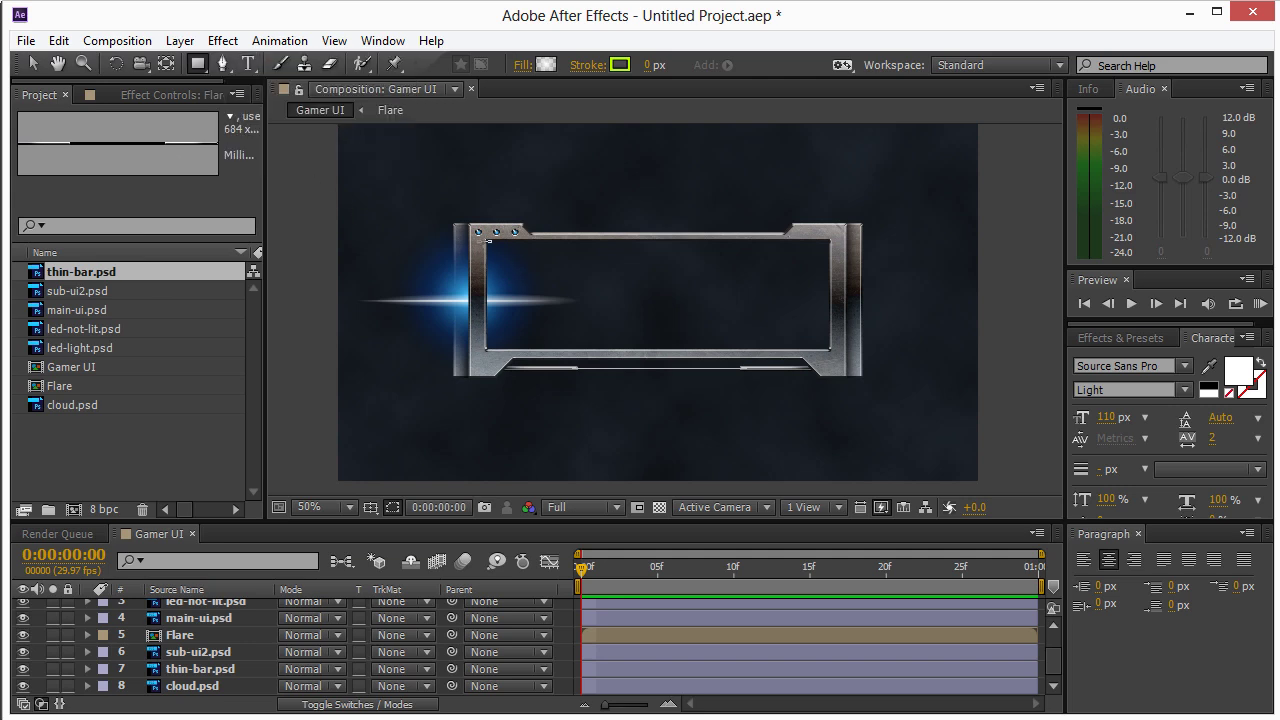
{"action": "left_click_drag", "start_coordinate": [478, 233], "coordinate": [550, 270]}
{"action": "left_click_drag", "start_coordinate": [743, 334], "coordinate": [836, 355]}
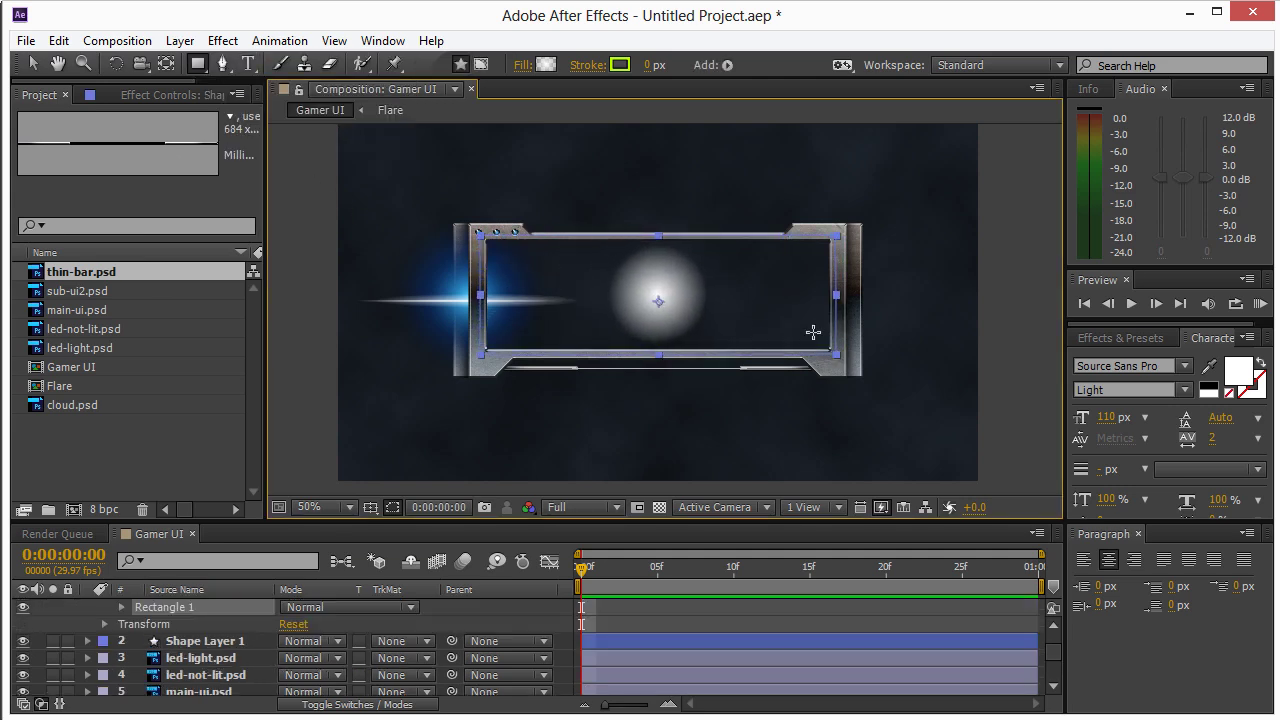
{"action": "left_click", "coordinate": [32, 63]}
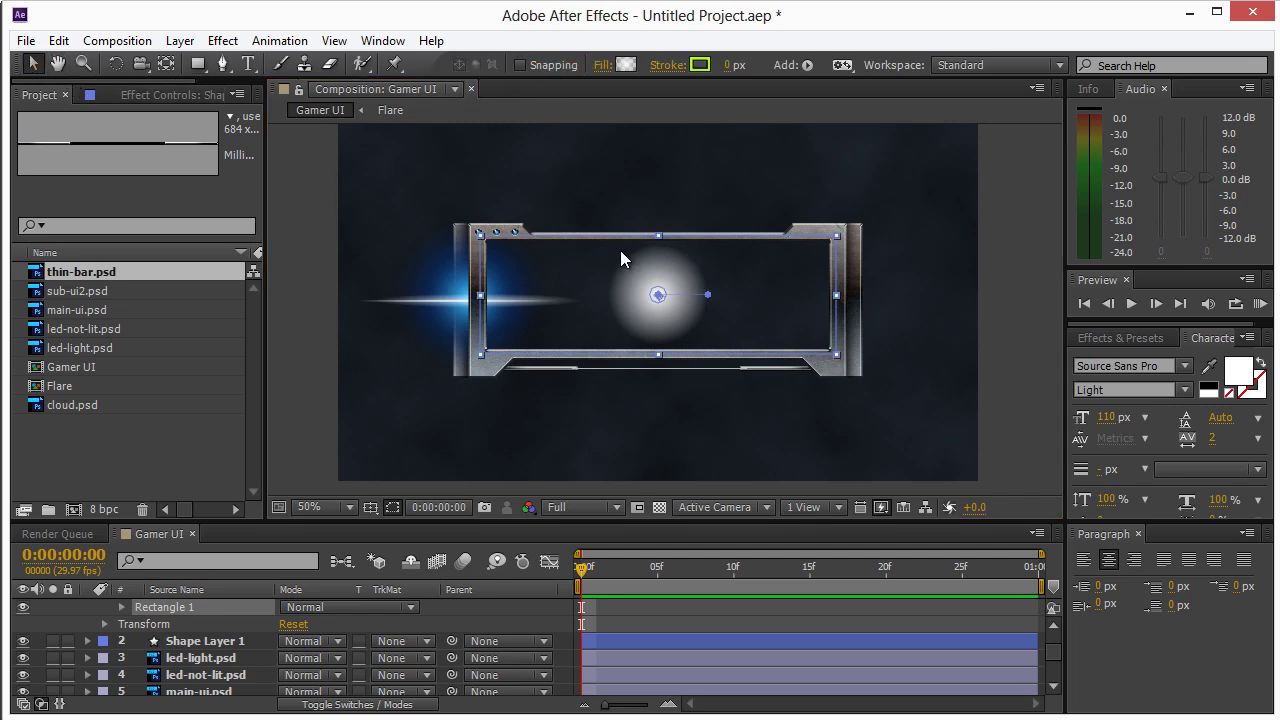
- Change the rectangle's fill to a linear gradient running from top to bottom
{"action": "left_click", "coordinate": [604, 66]}
{"action": "left_click", "coordinate": [547, 282]}
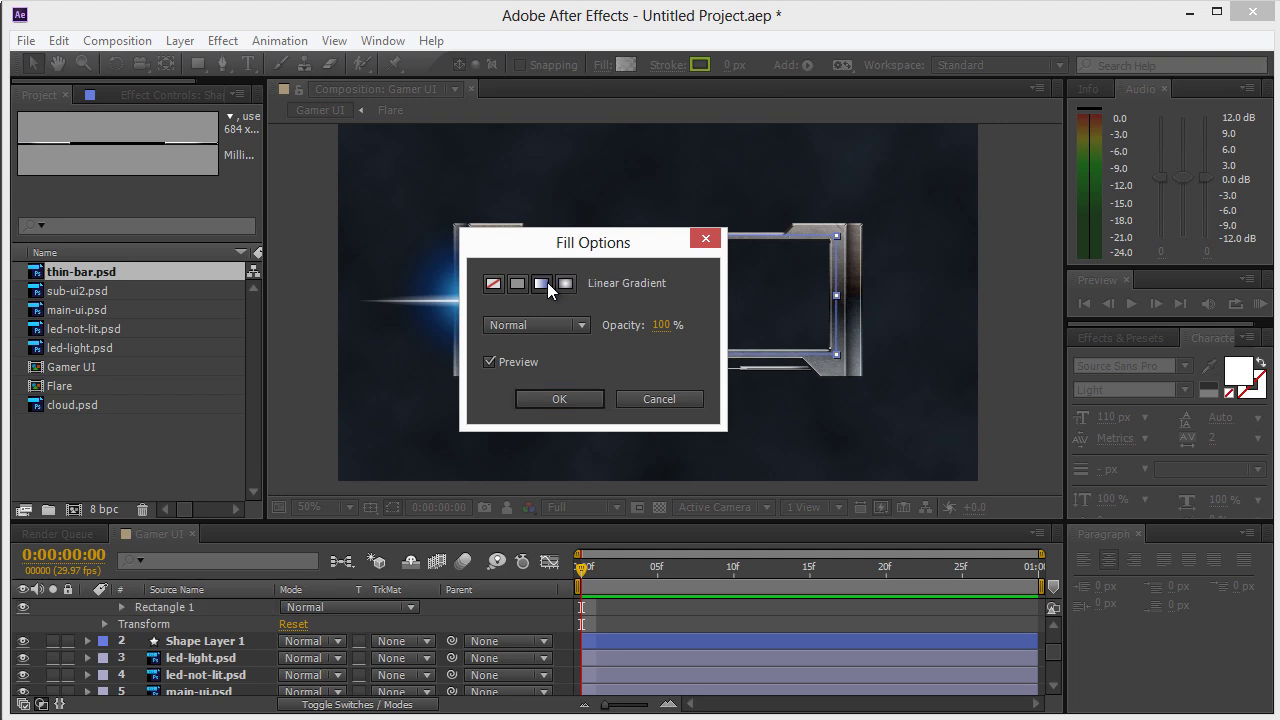
{"action": "left_click", "coordinate": [563, 398]}
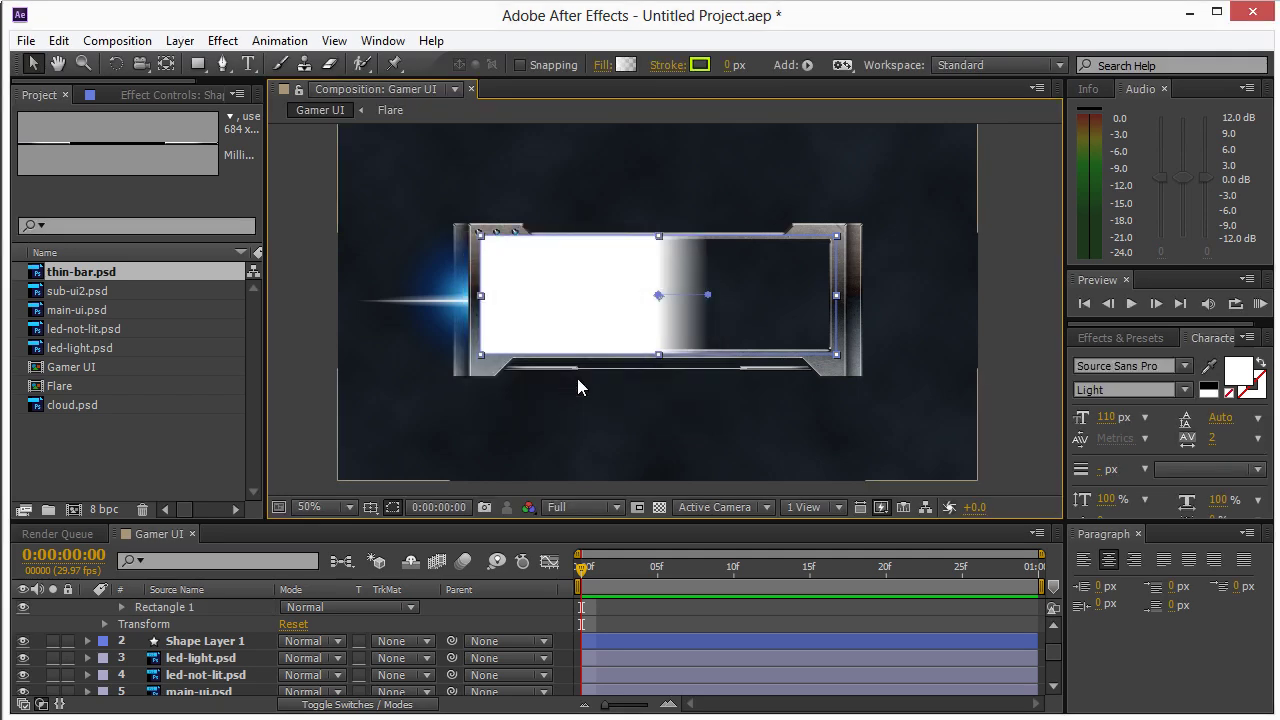
{"action": "left_click_drag", "start_coordinate": [714, 300], "coordinate": [662, 244]}
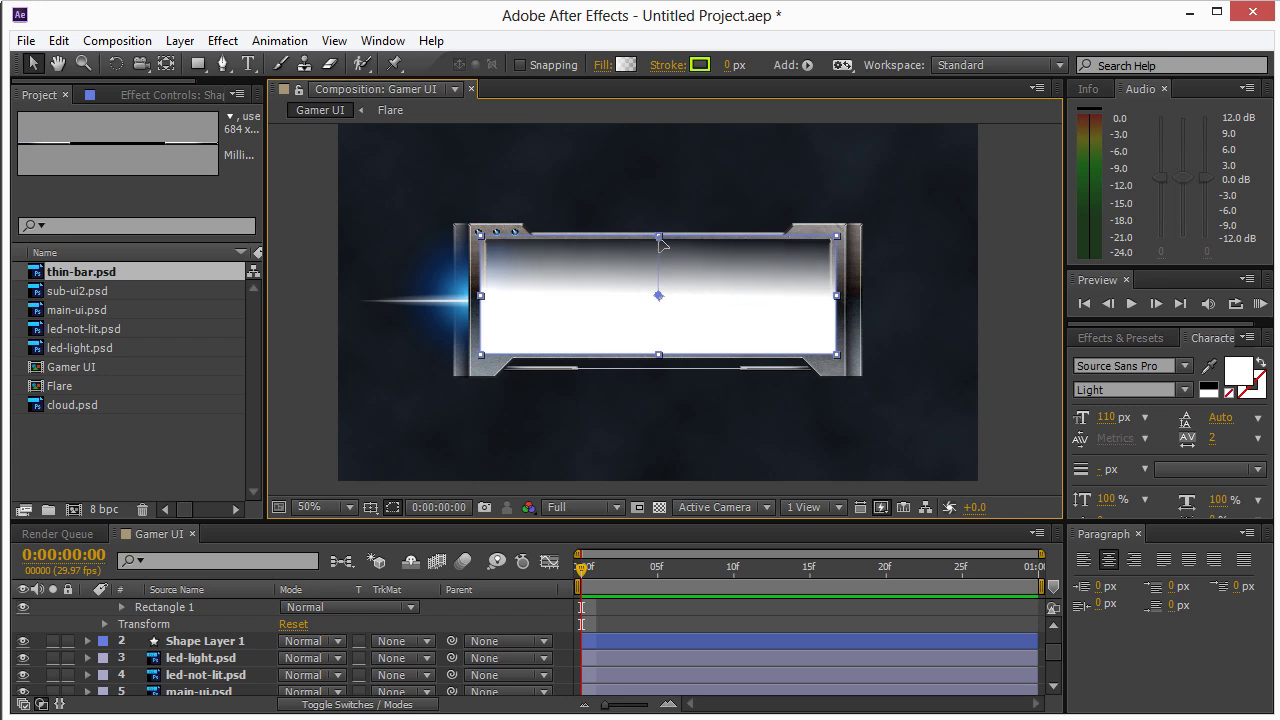
{"action": "left_click_drag", "start_coordinate": [661, 293], "coordinate": [661, 353]}
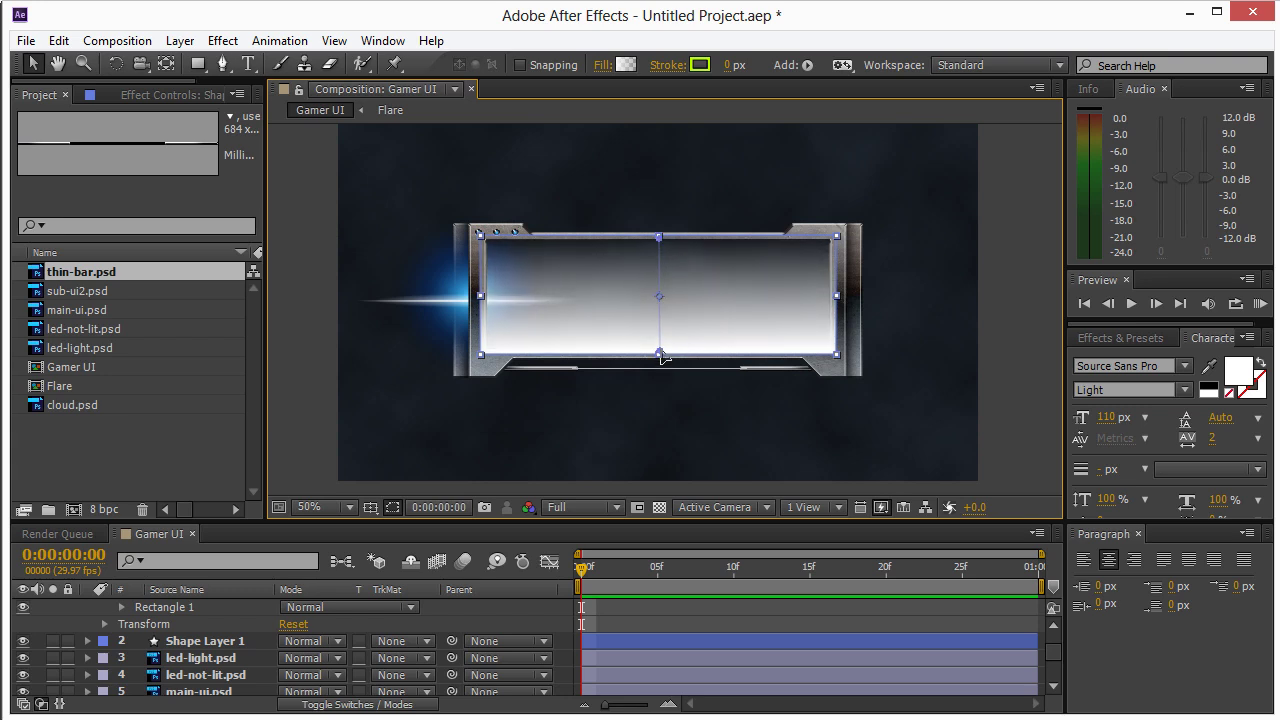
{"action": "left_click", "coordinate": [623, 65]}
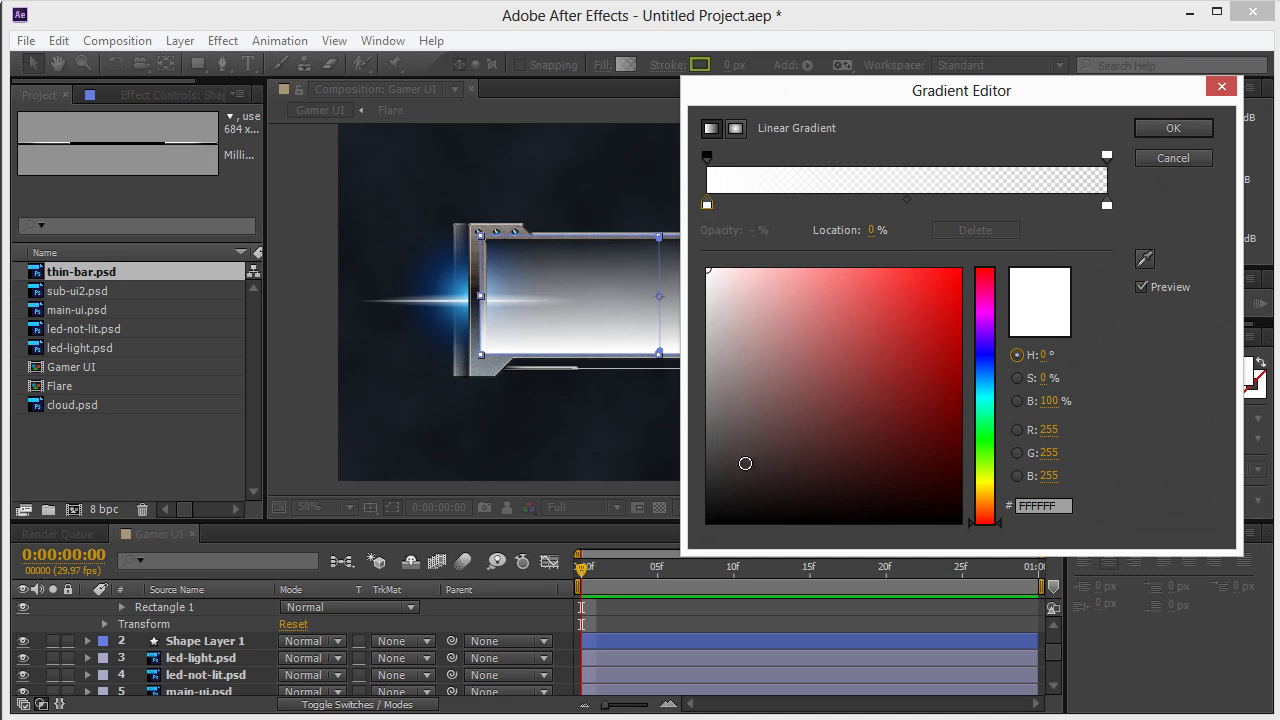
- Make the gradient's left end black and its right end 100% opaque
{"action": "left_click", "coordinate": [754, 492]}
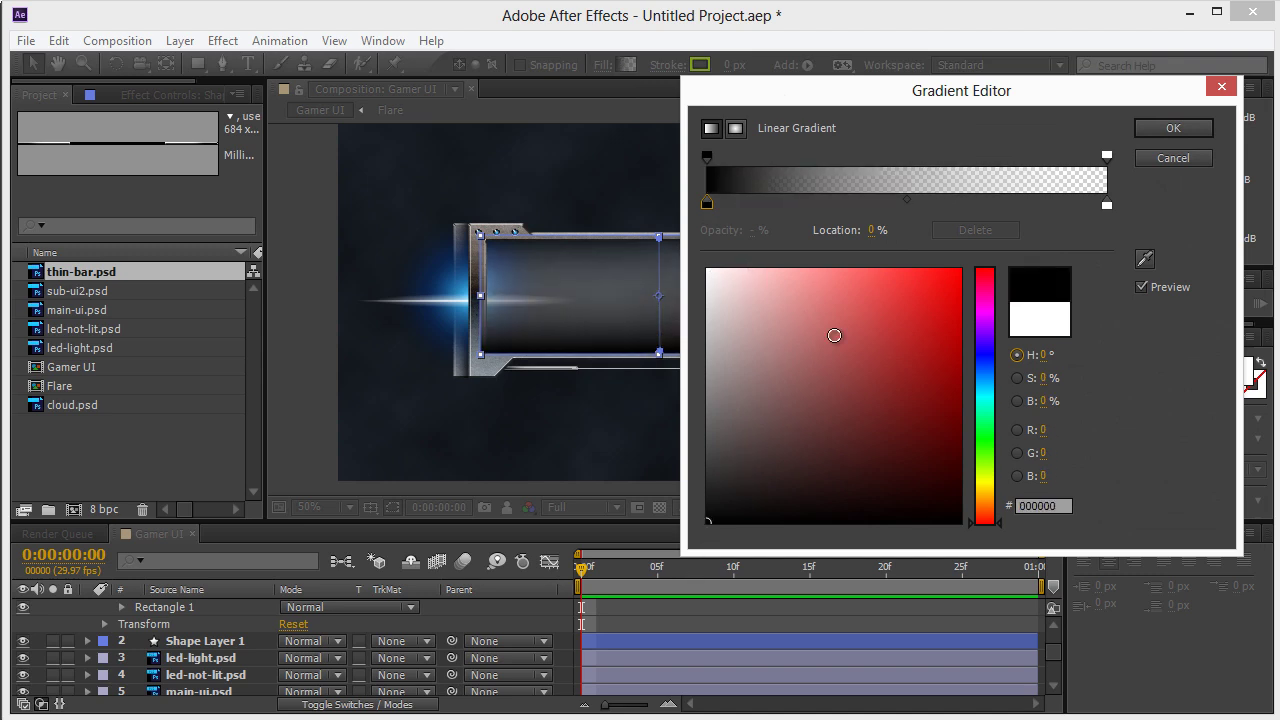
{"action": "left_click", "coordinate": [1107, 206]}
{"action": "left_click", "coordinate": [1107, 155]}
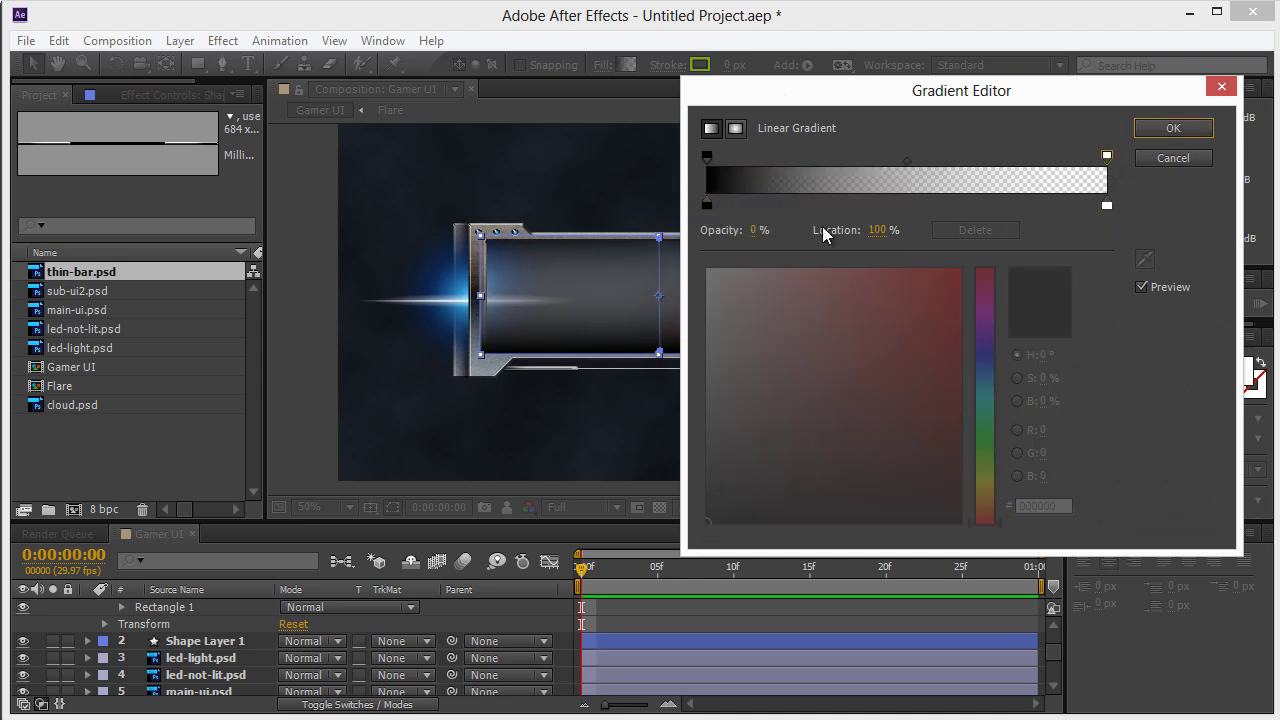
{"action": "left_click", "coordinate": [753, 231]}
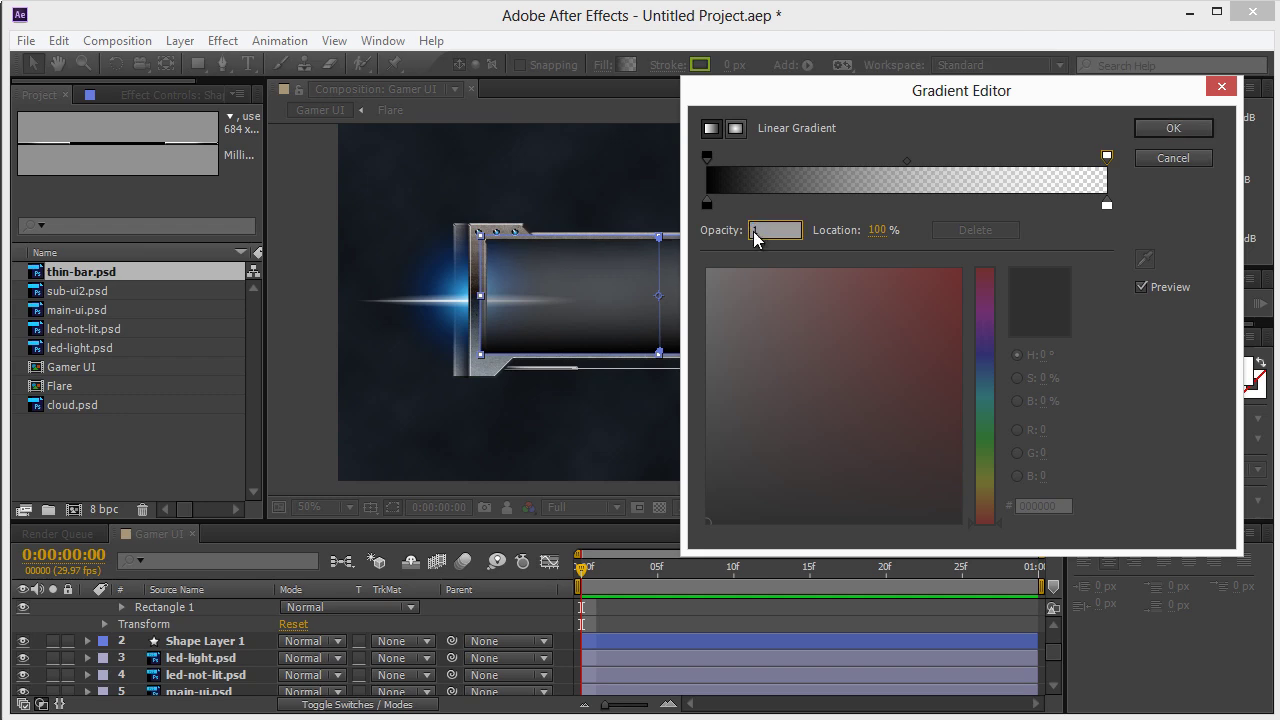
{"action": "type", "text": "100"}
{"action": "key", "text": "Return"}
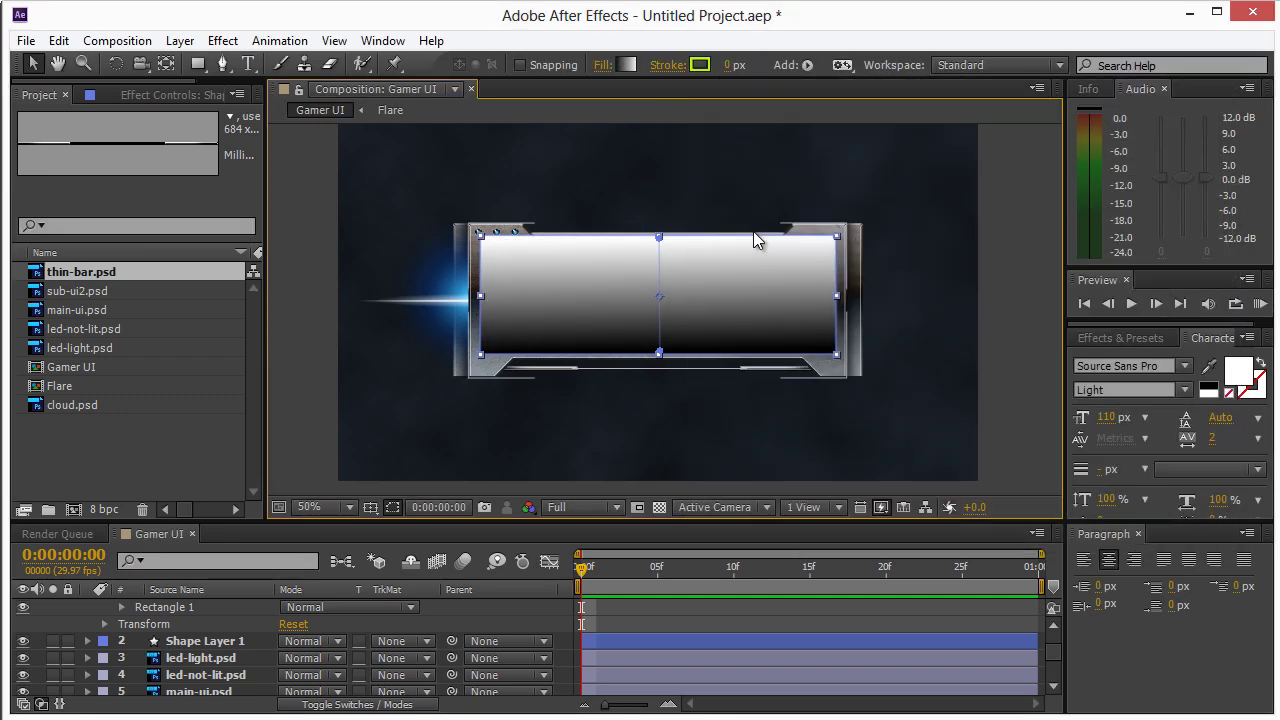
- Darken the right stop to black and add a 1F262D blue-grey stop at 28.5%
{"action": "left_click", "coordinate": [627, 64]}
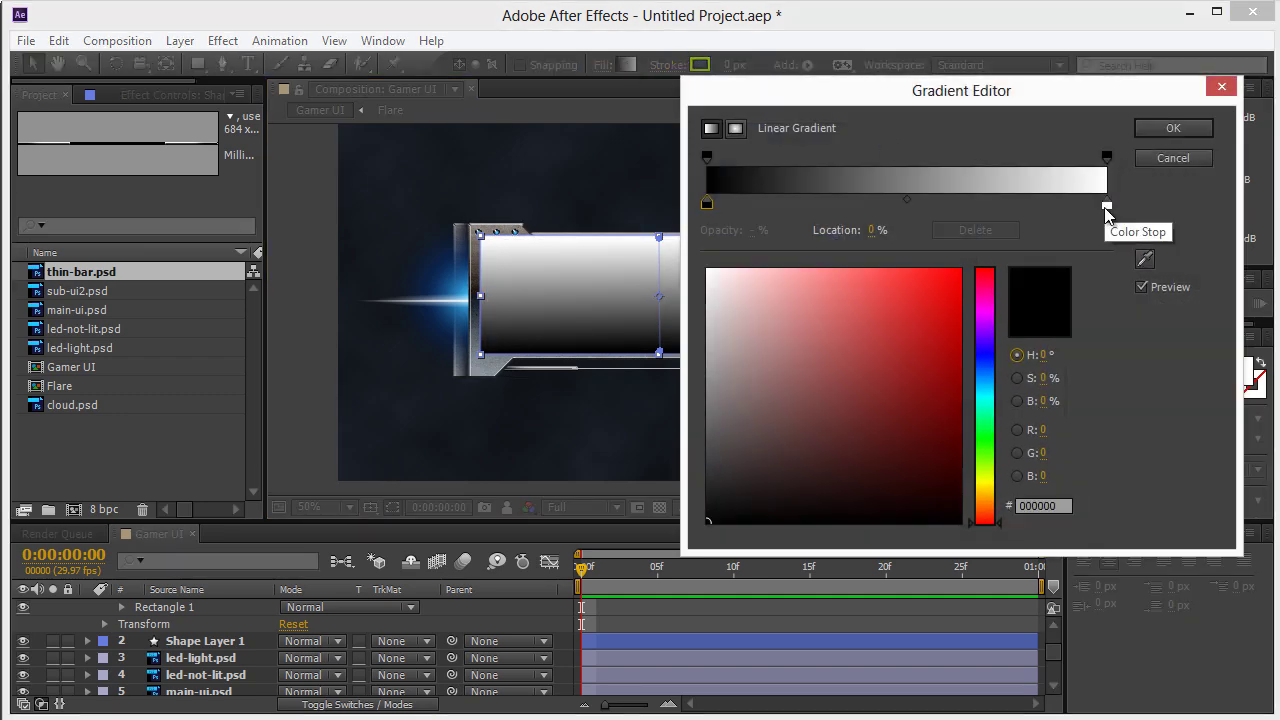
{"action": "left_click", "coordinate": [1106, 204]}
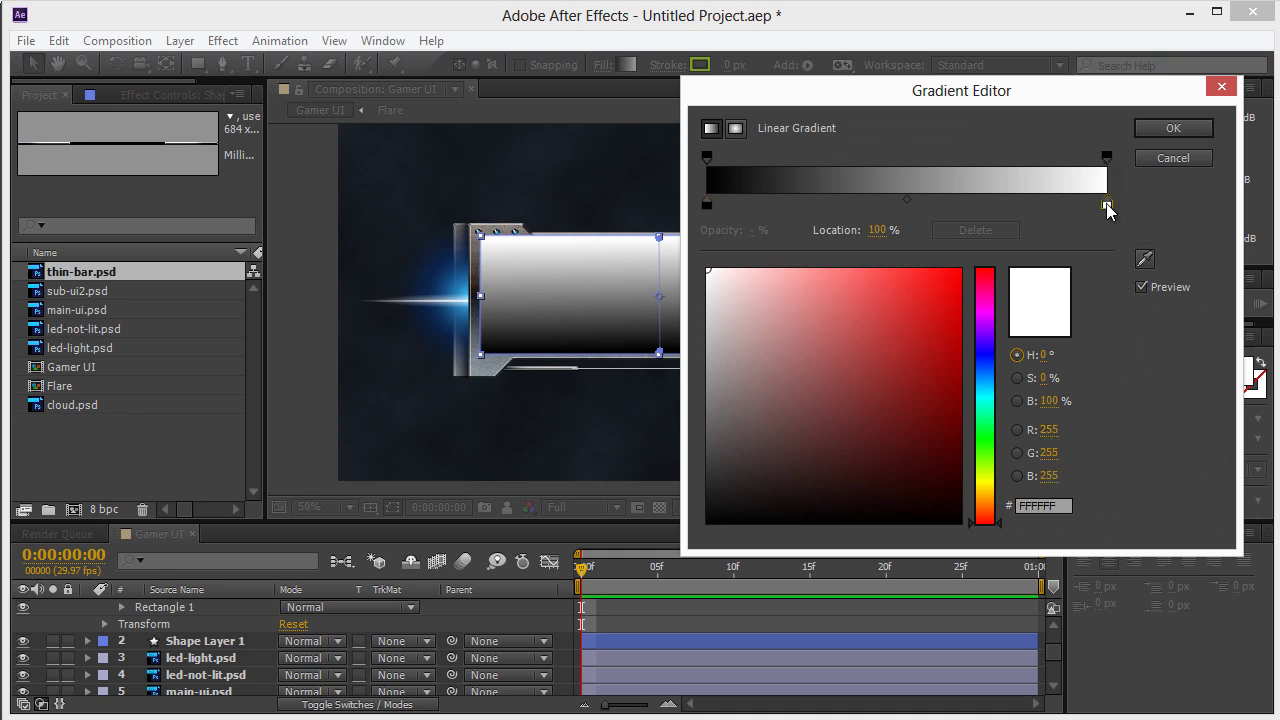
{"action": "left_click", "coordinate": [793, 467]}
{"action": "left_click_drag", "start_coordinate": [760, 493], "coordinate": [706, 522]}
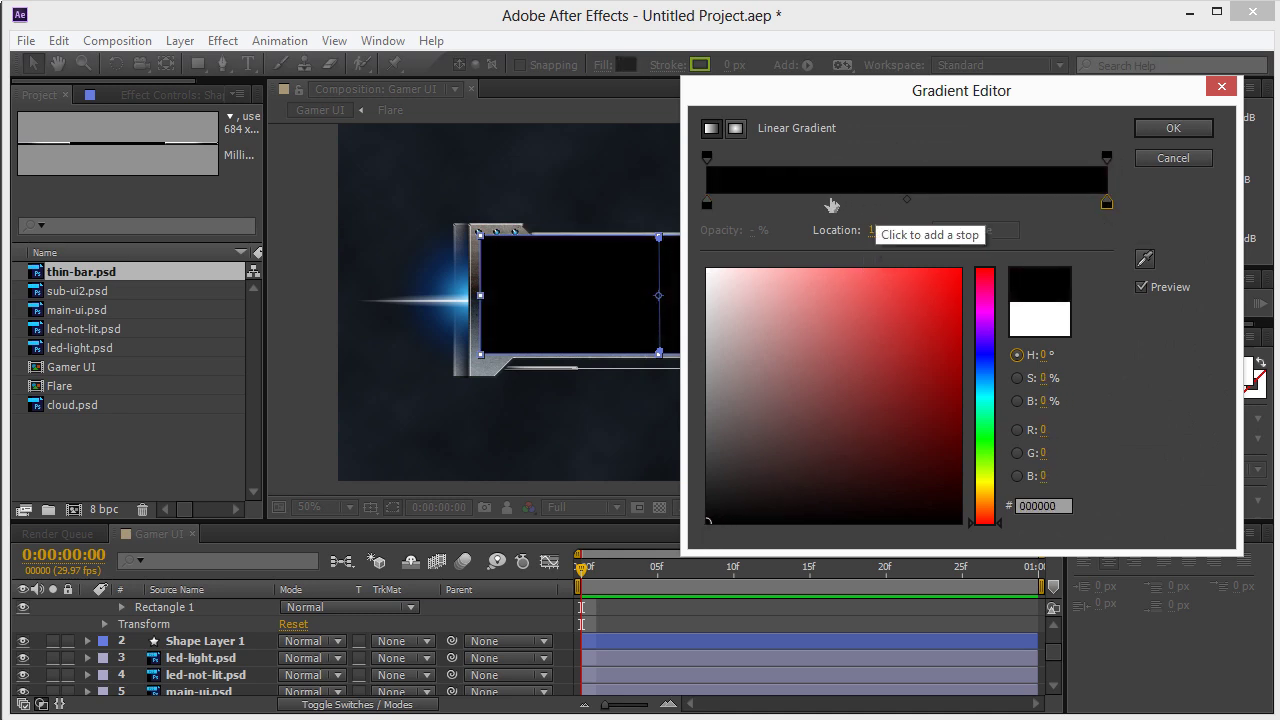
{"action": "left_click", "coordinate": [821, 205]}
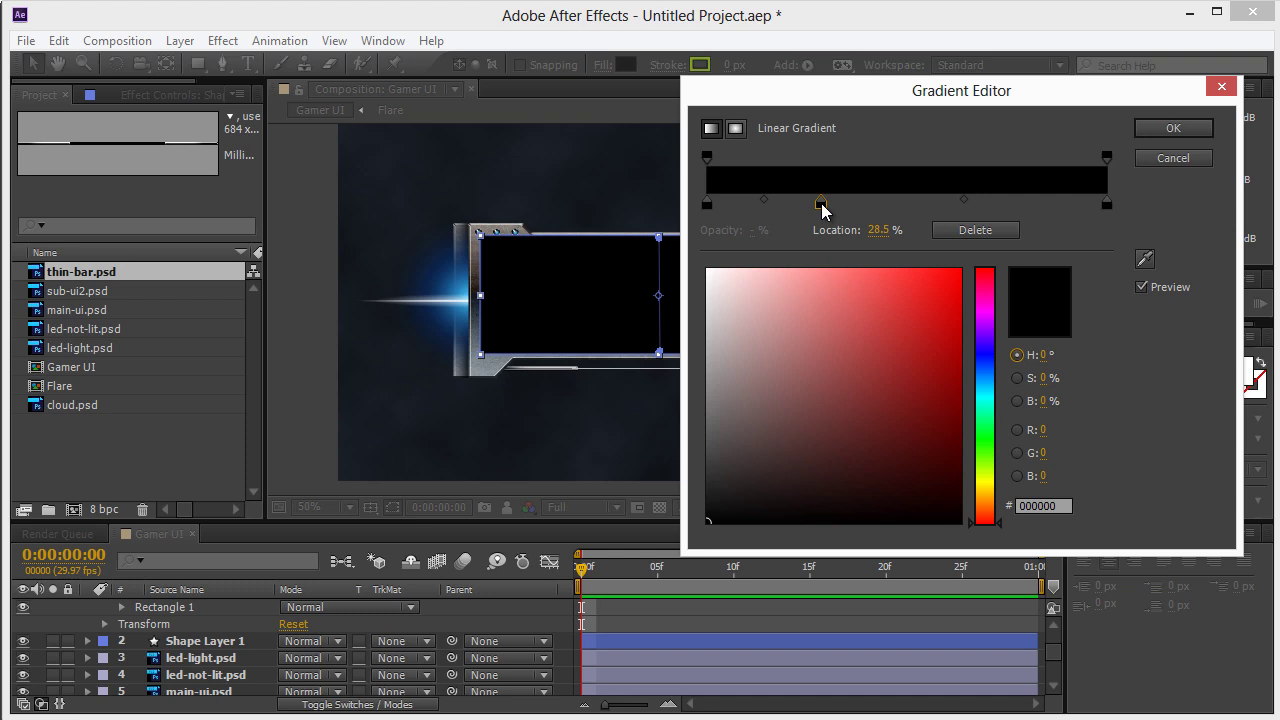
{"action": "left_click", "coordinate": [985, 376]}
{"action": "left_click", "coordinate": [788, 477]}
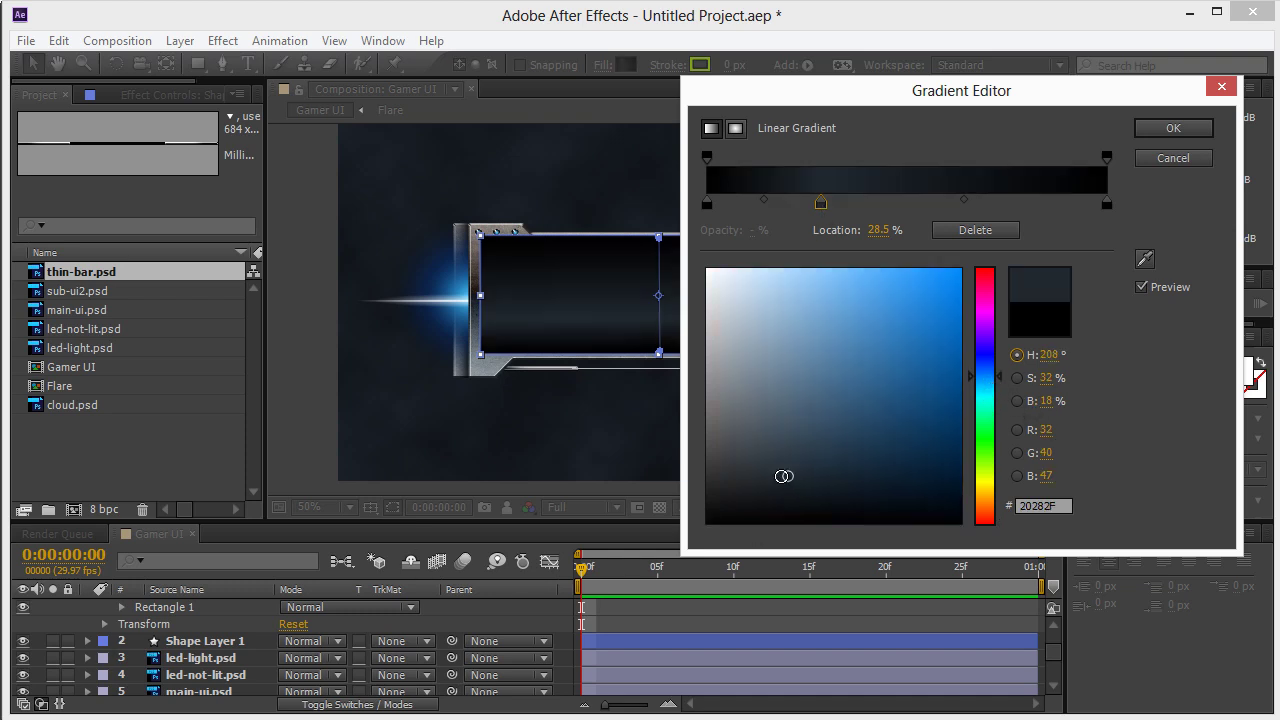
{"action": "left_click", "coordinate": [1045, 505]}
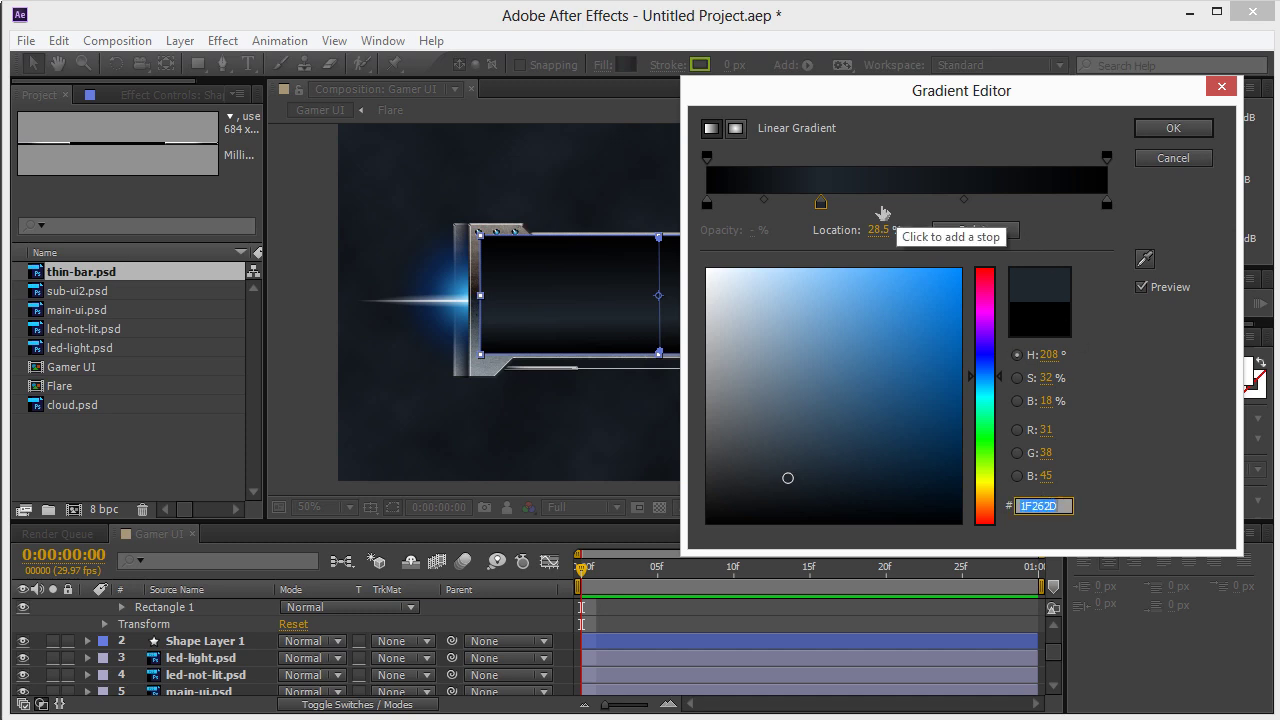
- Add another stop and position the stops at about 42.3% and 68% to form bands
{"action": "left_click", "coordinate": [953, 204]}
{"action": "left_click_drag", "start_coordinate": [963, 206], "coordinate": [989, 206]}
{"action": "left_click_drag", "start_coordinate": [821, 204], "coordinate": [865, 204]}
{"action": "left_click_drag", "start_coordinate": [979, 205], "coordinate": [957, 208]}
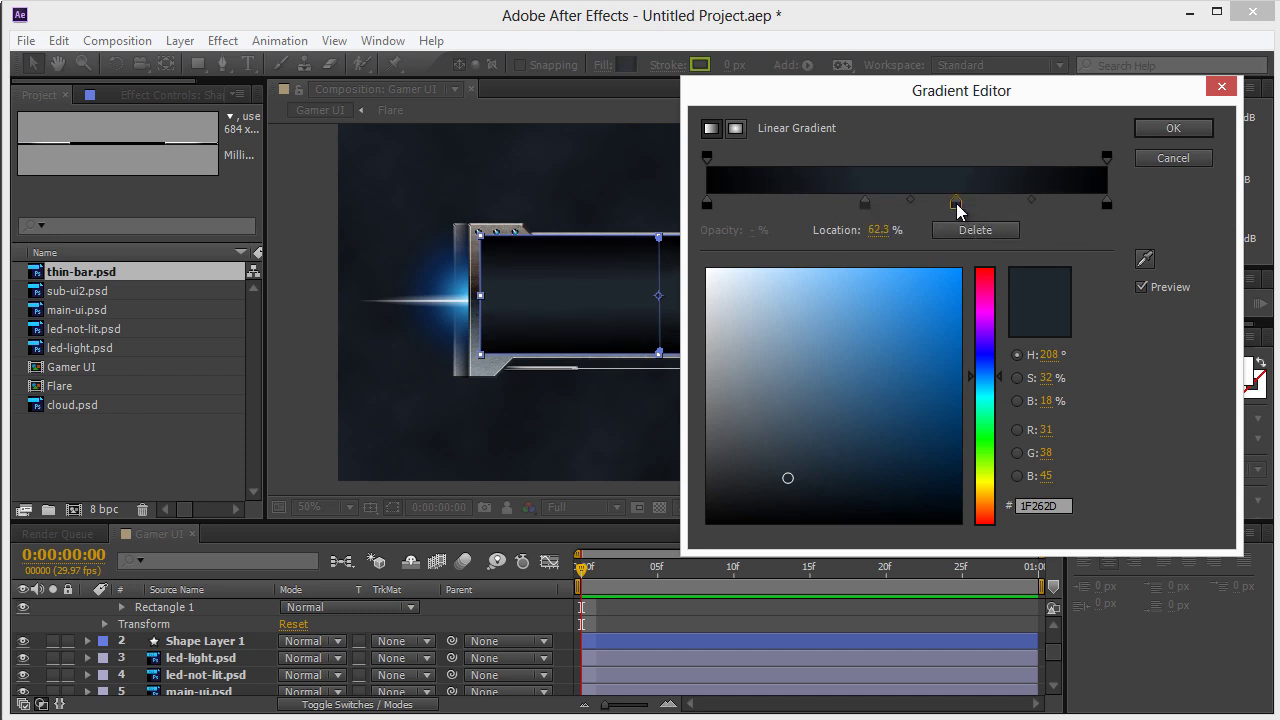
{"action": "left_click", "coordinate": [872, 207]}
{"action": "left_click_drag", "start_coordinate": [874, 206], "coordinate": [884, 206]}
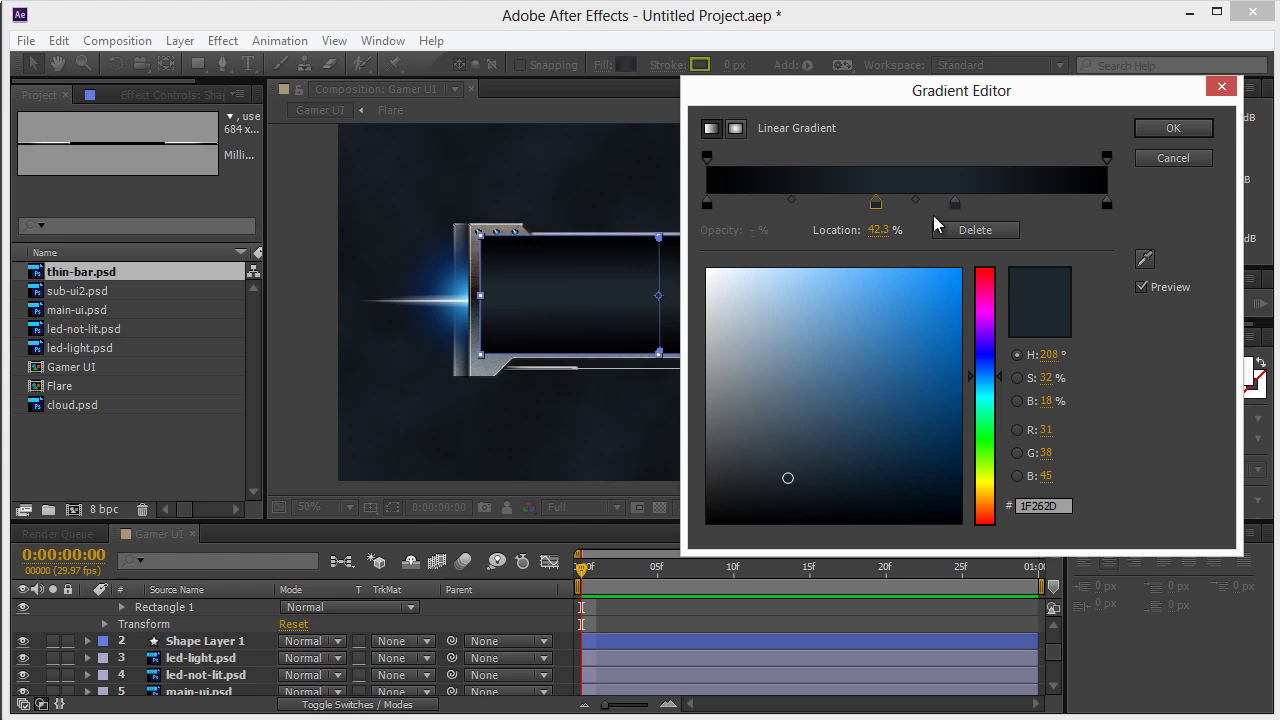
{"action": "left_click", "coordinate": [1160, 128]}
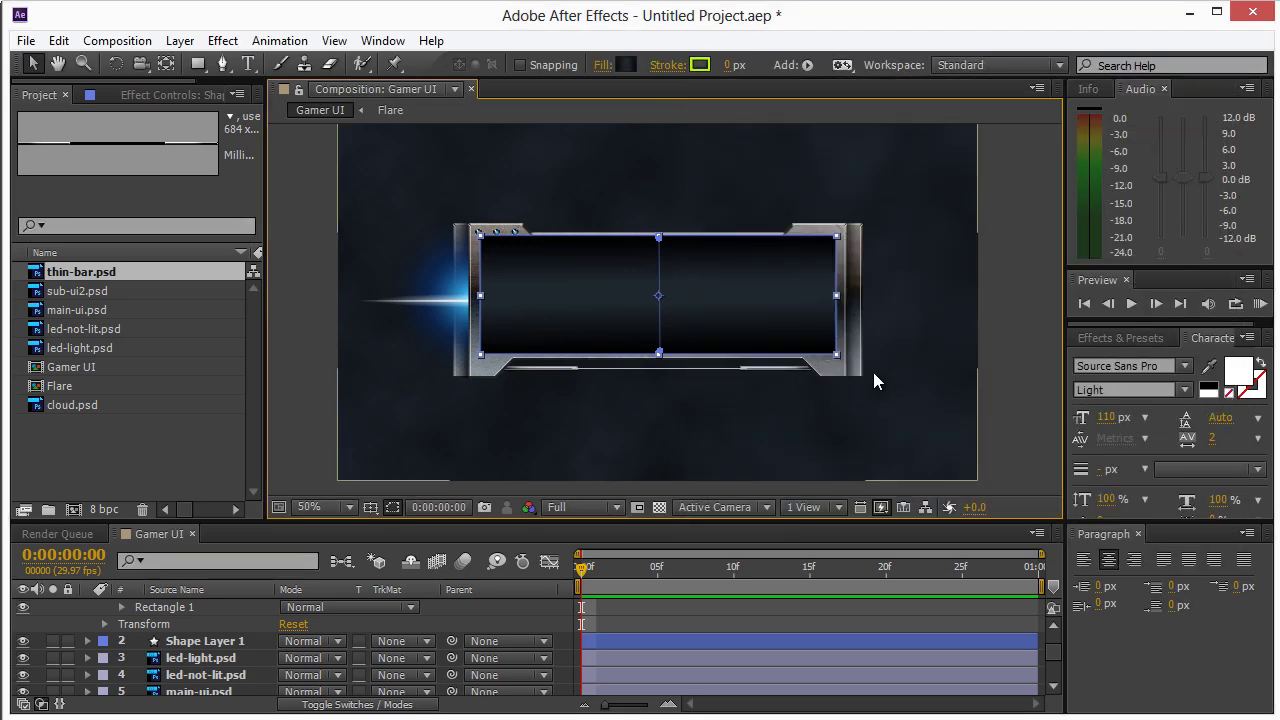
{"action": "key", "text": "period"}
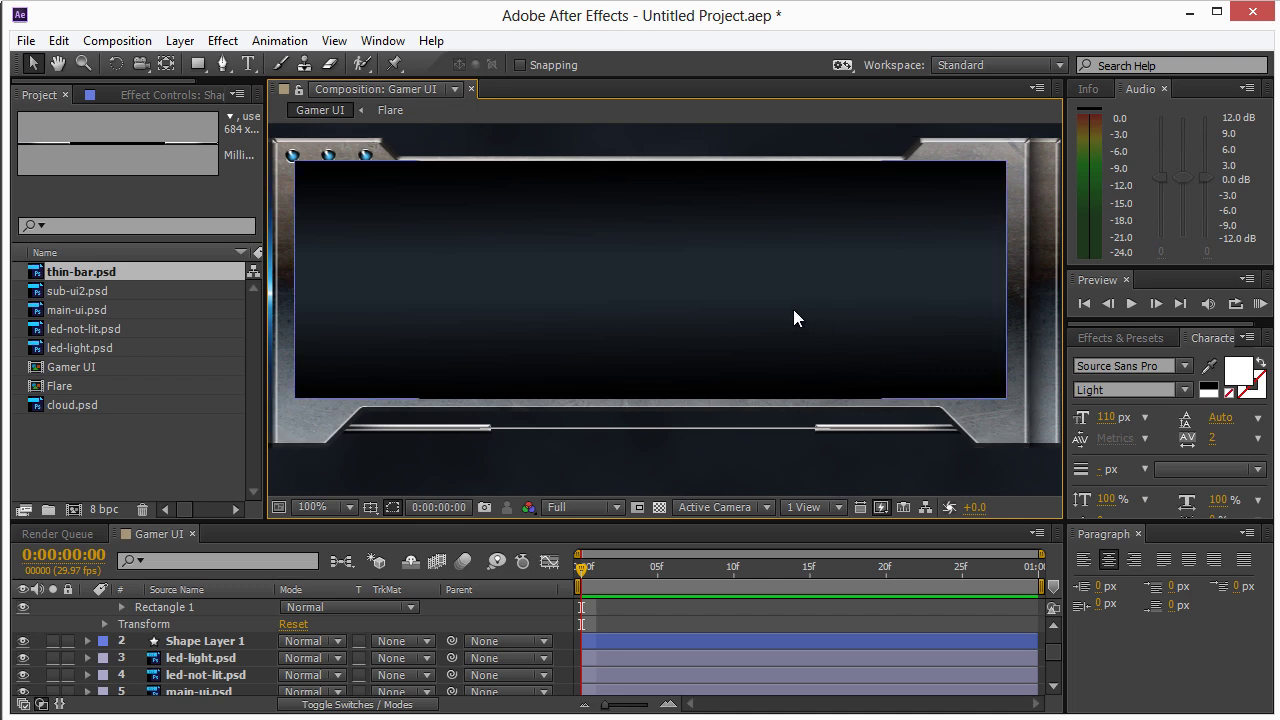
{"action": "key", "text": "comma"}
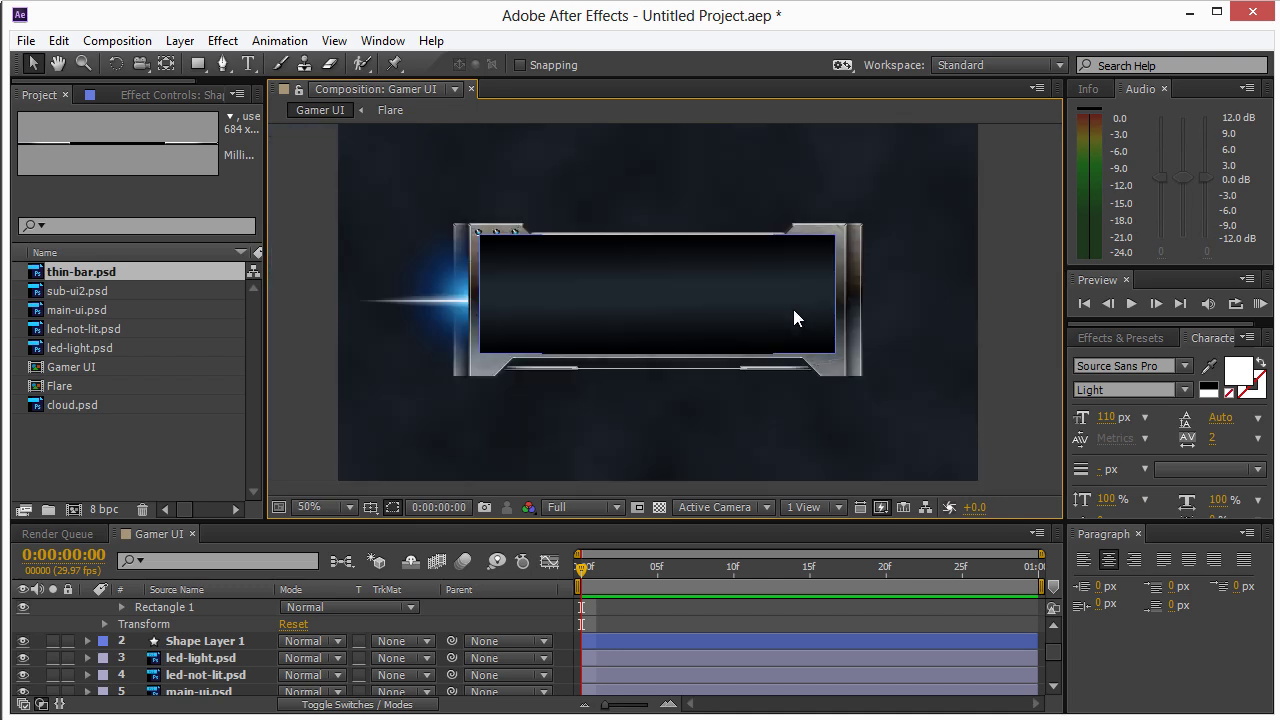
{"action": "key", "text": "period"}
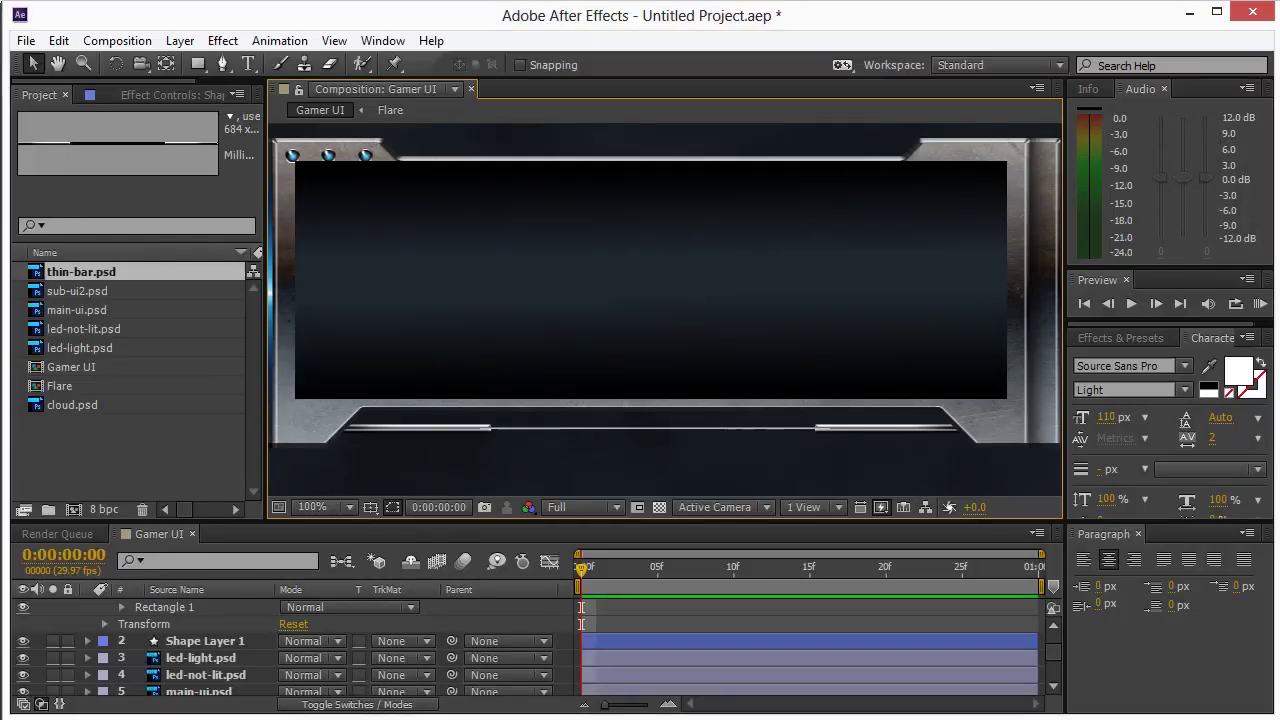
{"action": "left_click", "coordinate": [565, 287]}
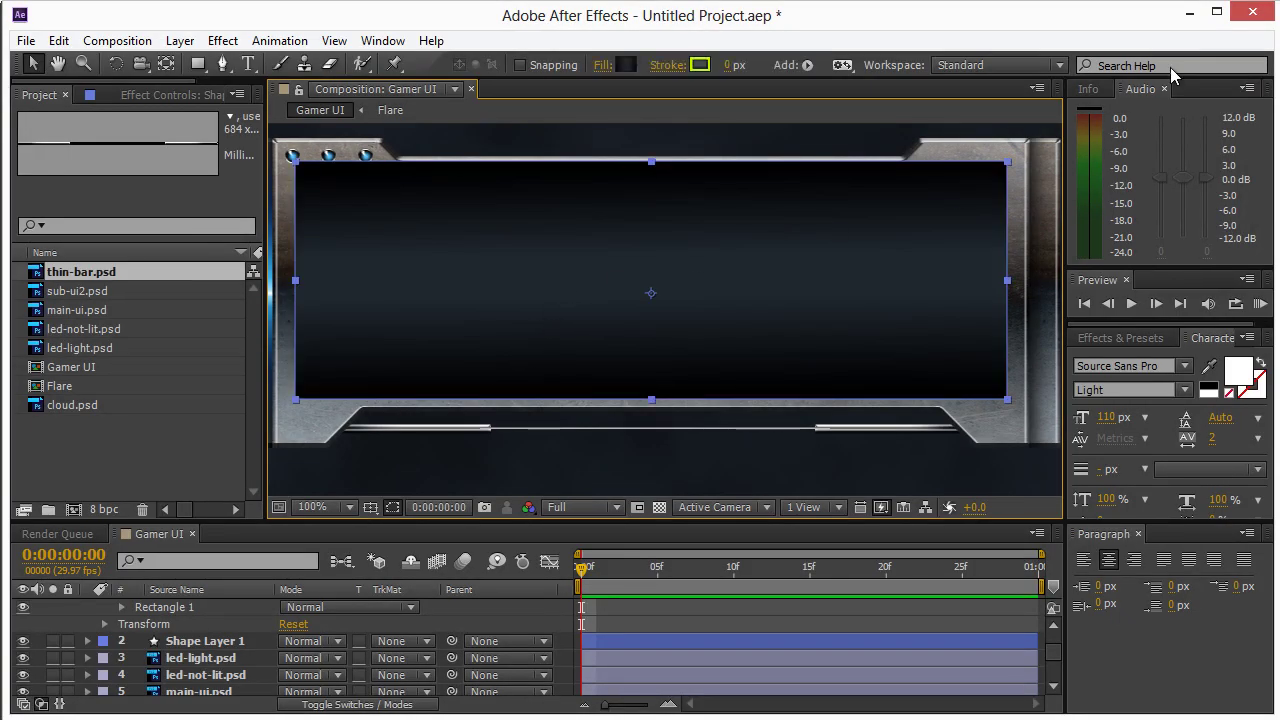
- Search Effects & Presets for 'glow' and apply Stylize > Glow to the panel shape
{"action": "left_click", "coordinate": [1151, 339]}
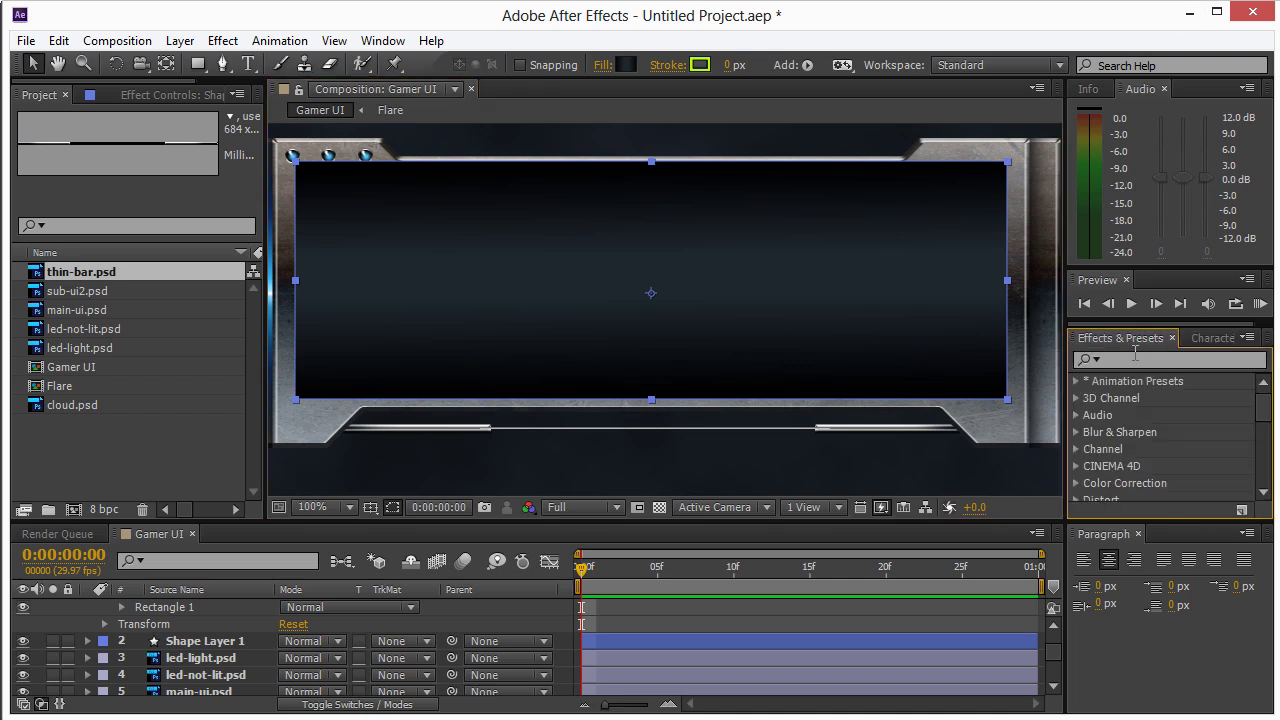
{"action": "left_click", "coordinate": [1145, 360]}
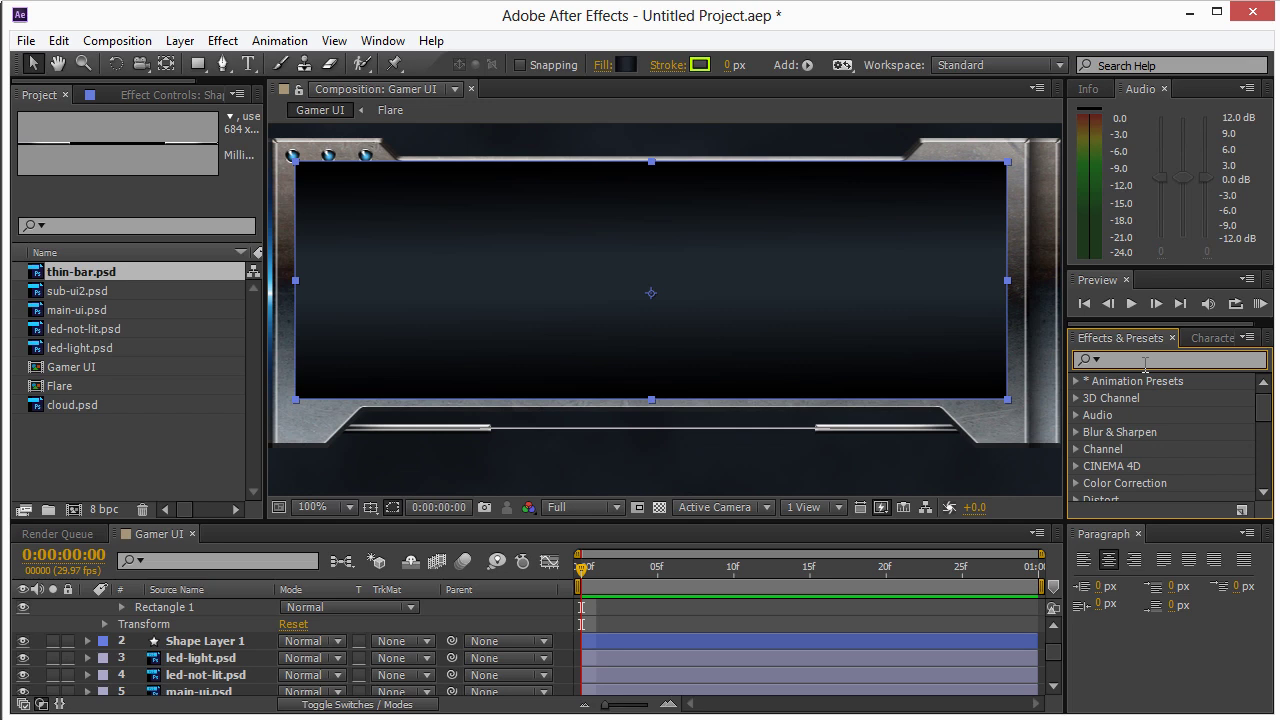
{"action": "type", "text": "inner"}
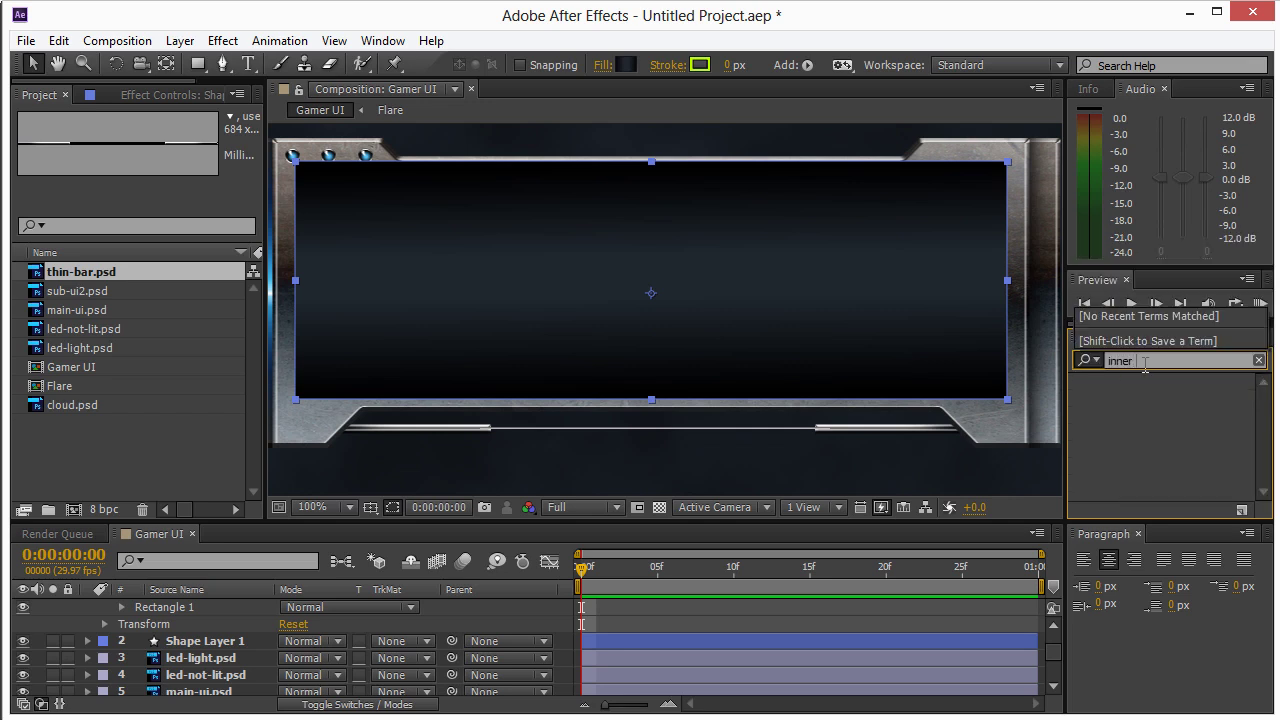
{"action": "key", "text": "BackSpace"}
{"action": "key", "text": "BackSpace"}
{"action": "key", "text": "BackSpace"}
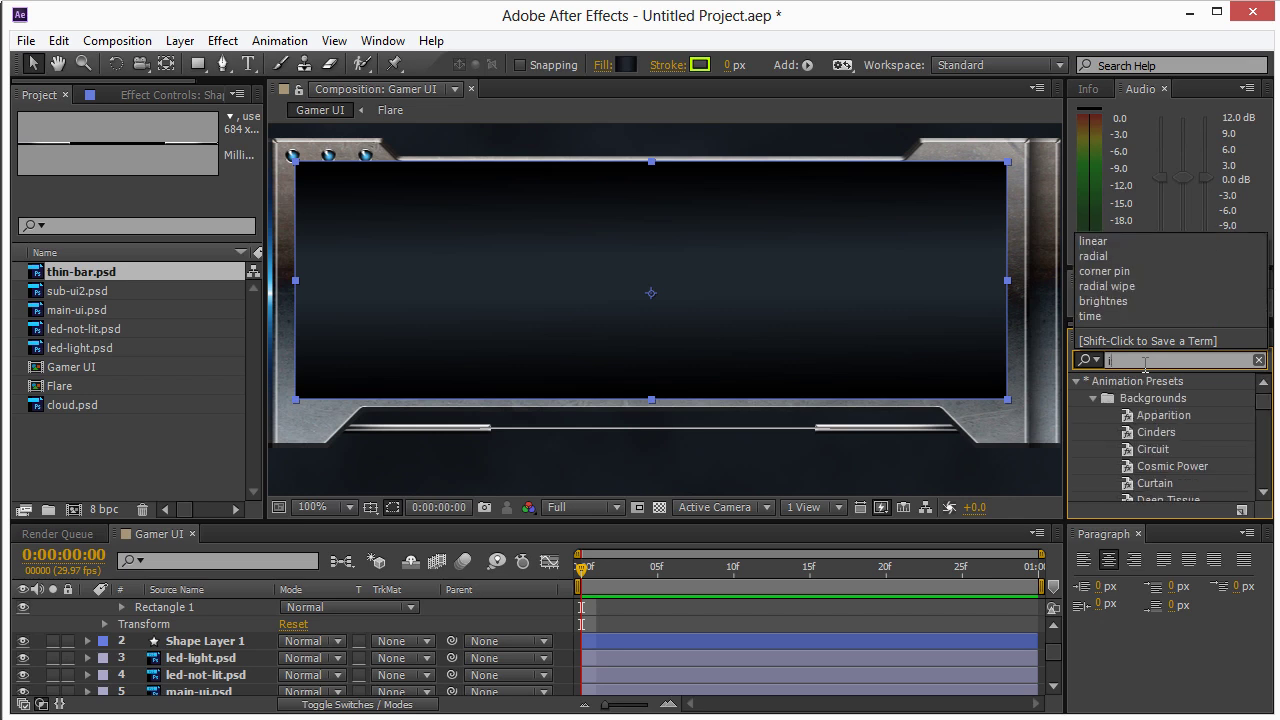
{"action": "type", "text": "nner"}
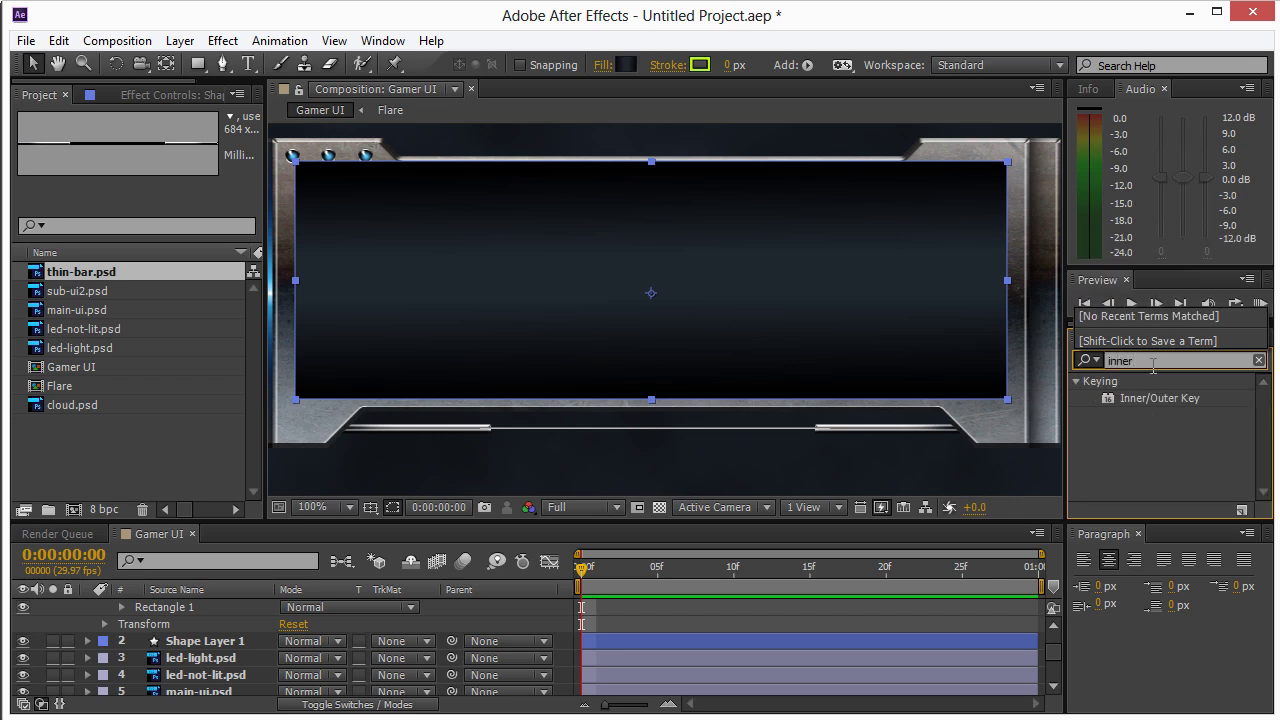
{"action": "key", "text": "ctrl+a"}
{"action": "type", "text": "glow"}
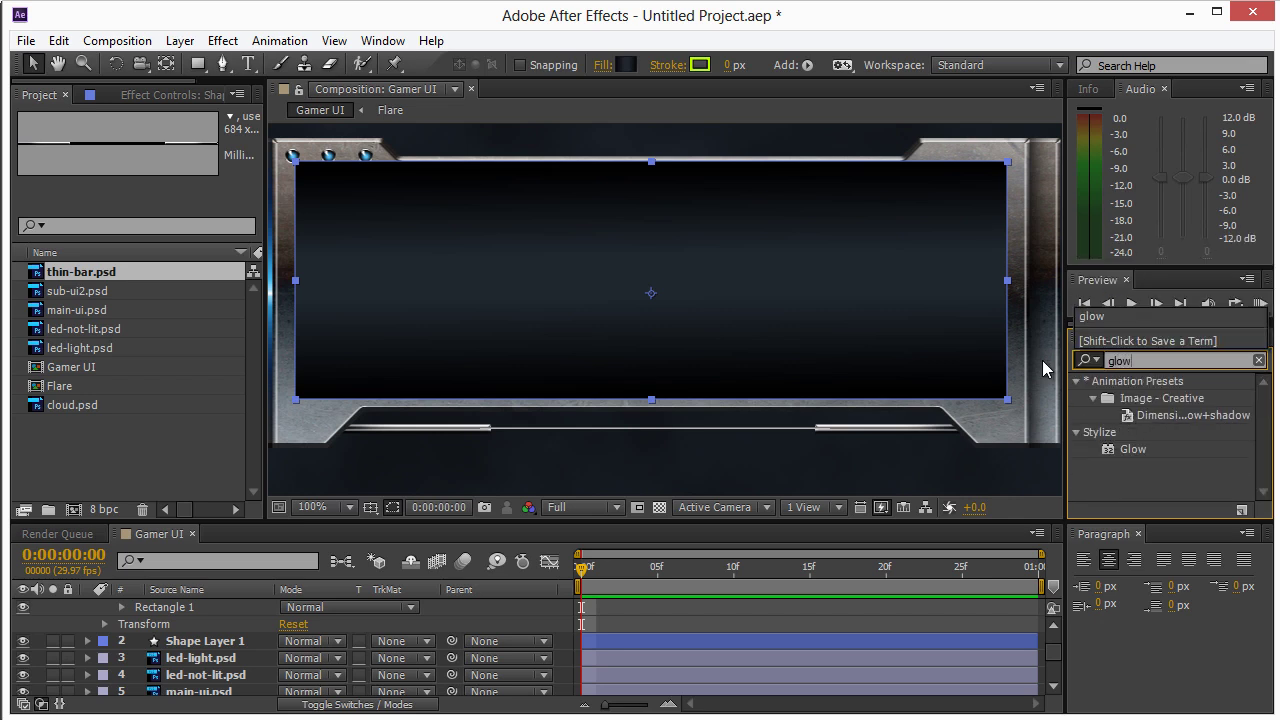
{"action": "left_click", "coordinate": [1133, 451]}
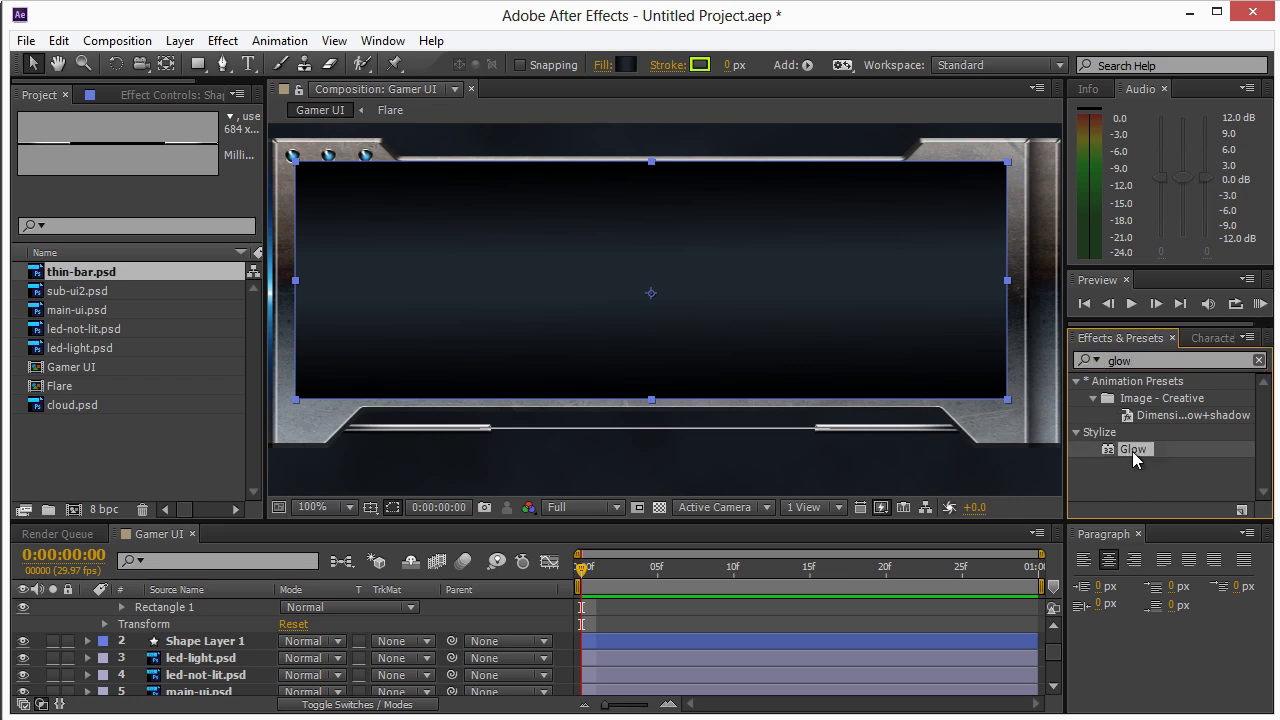
{"action": "left_click_drag", "start_coordinate": [1133, 457], "coordinate": [805, 288]}
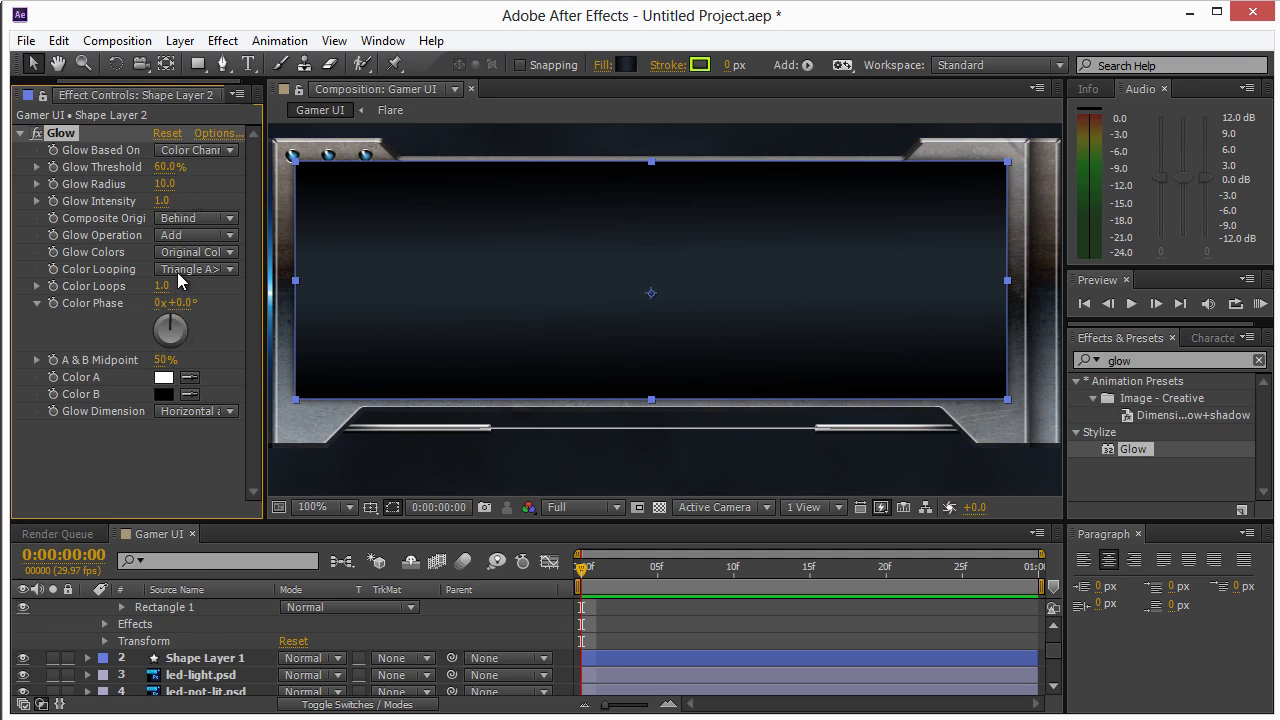
- Review Glow's Composite Original and Glow Operation options against the Photoshop design
{"action": "left_click", "coordinate": [180, 220]}
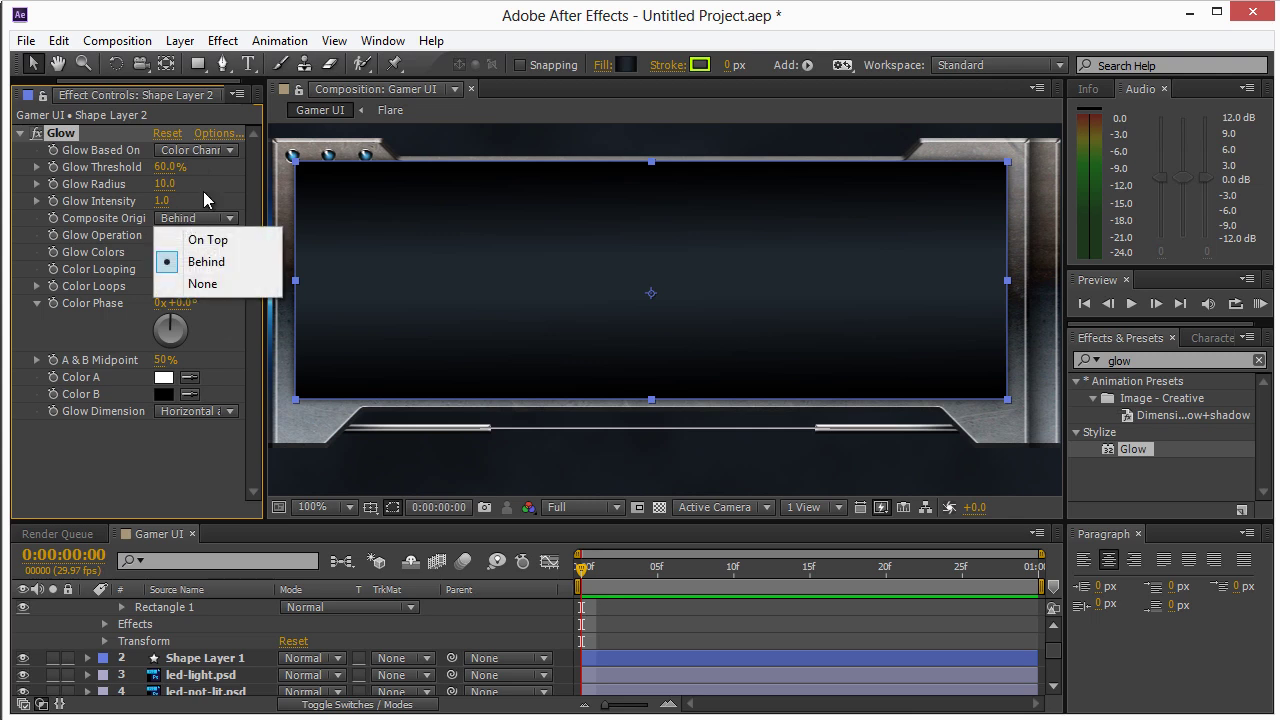
{"action": "left_click", "coordinate": [203, 191]}
{"action": "left_click", "coordinate": [201, 234]}
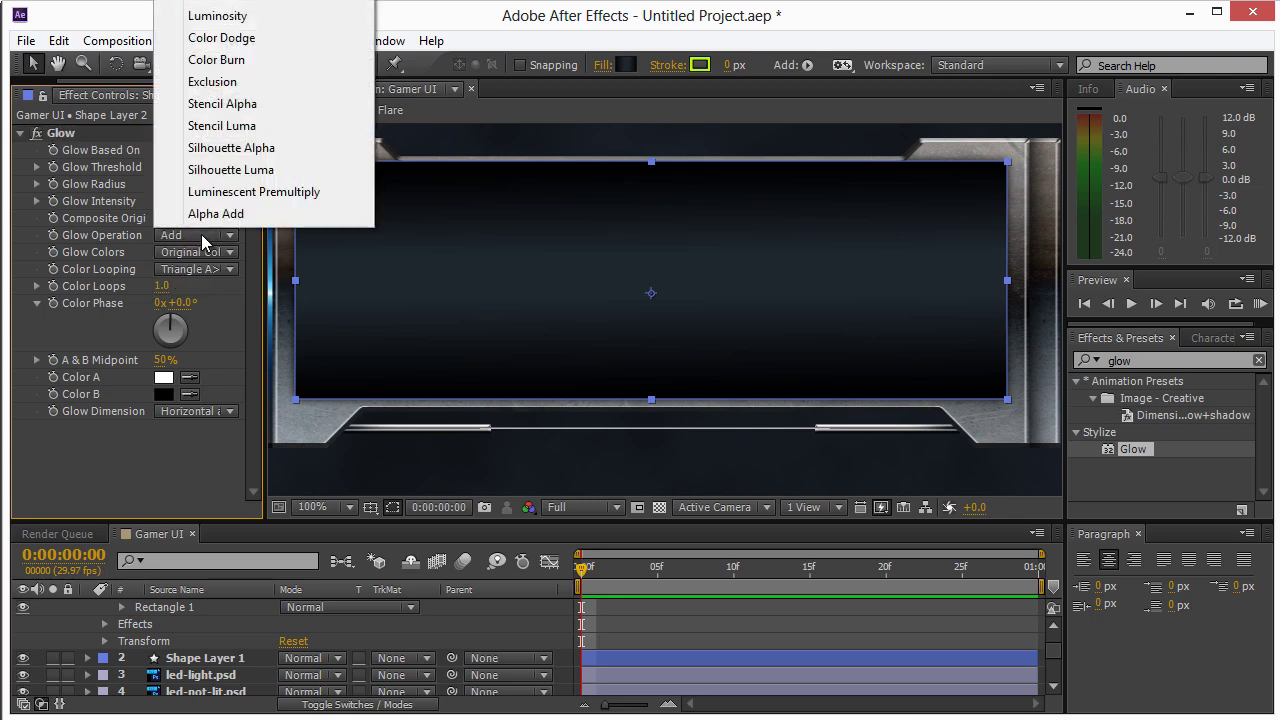
{"action": "left_click", "coordinate": [238, 295]}
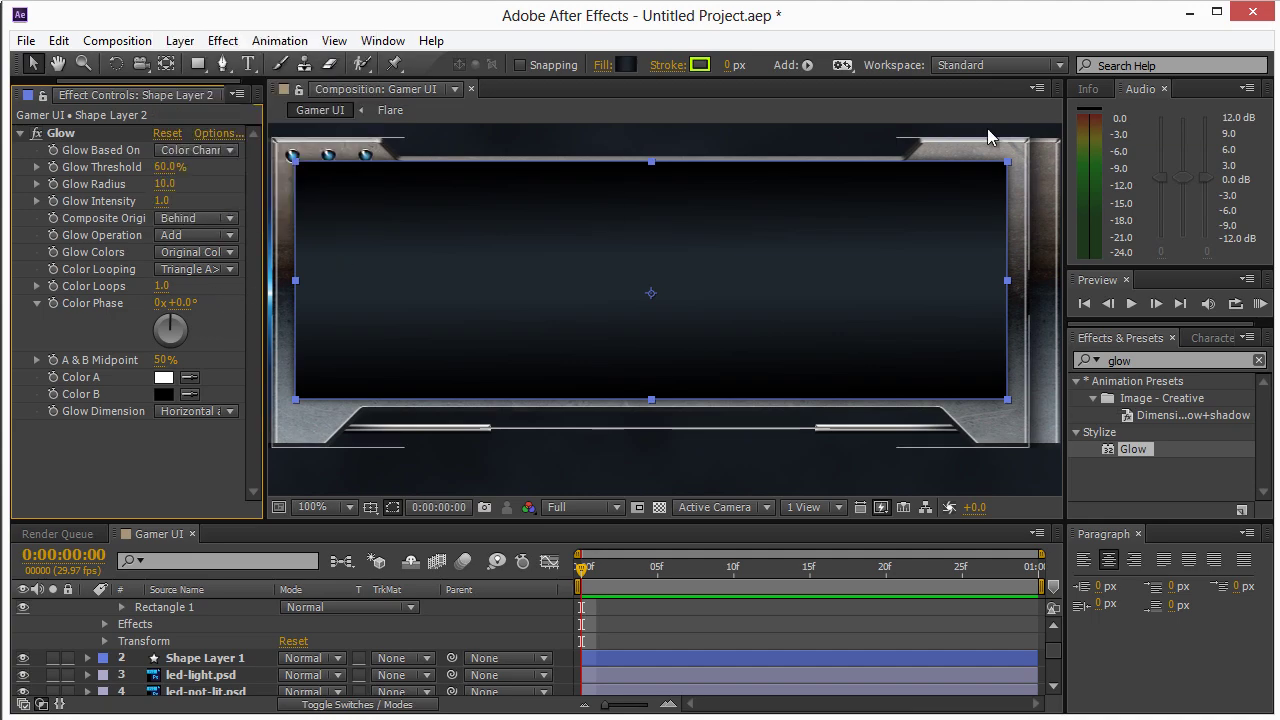
{"action": "left_click", "coordinate": [1188, 12]}
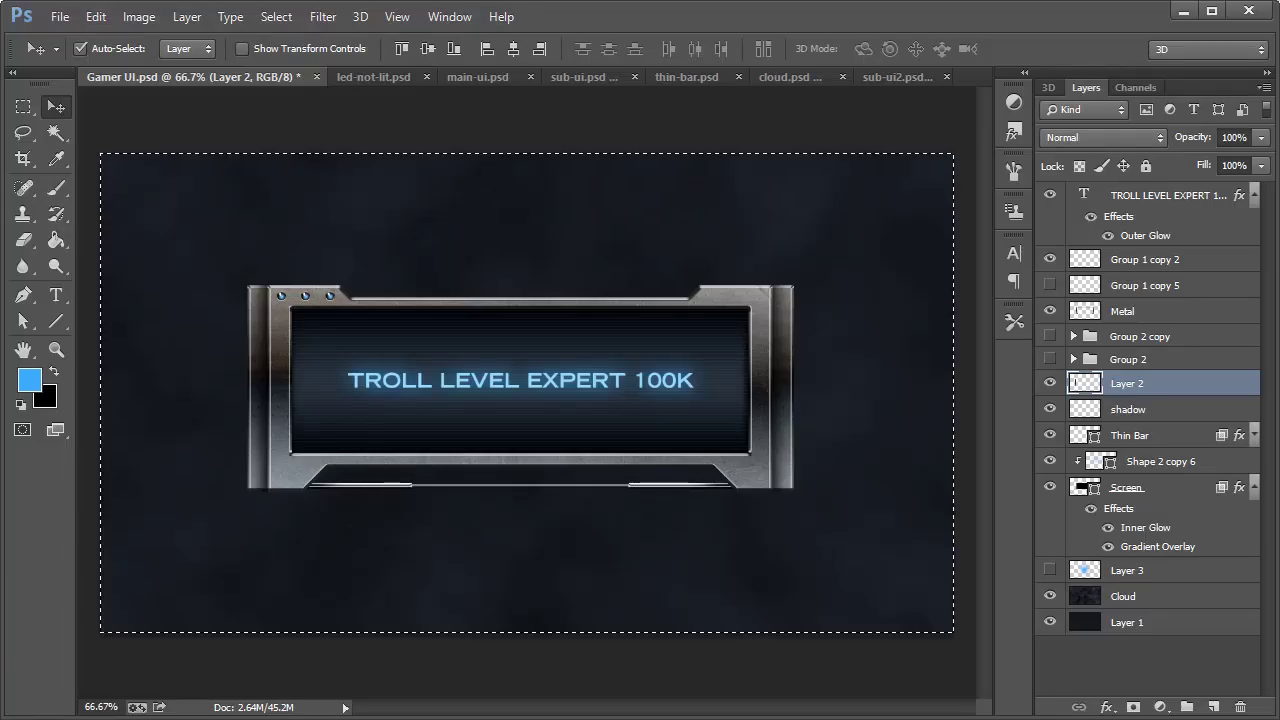
{"action": "key", "text": "alt+Tab"}
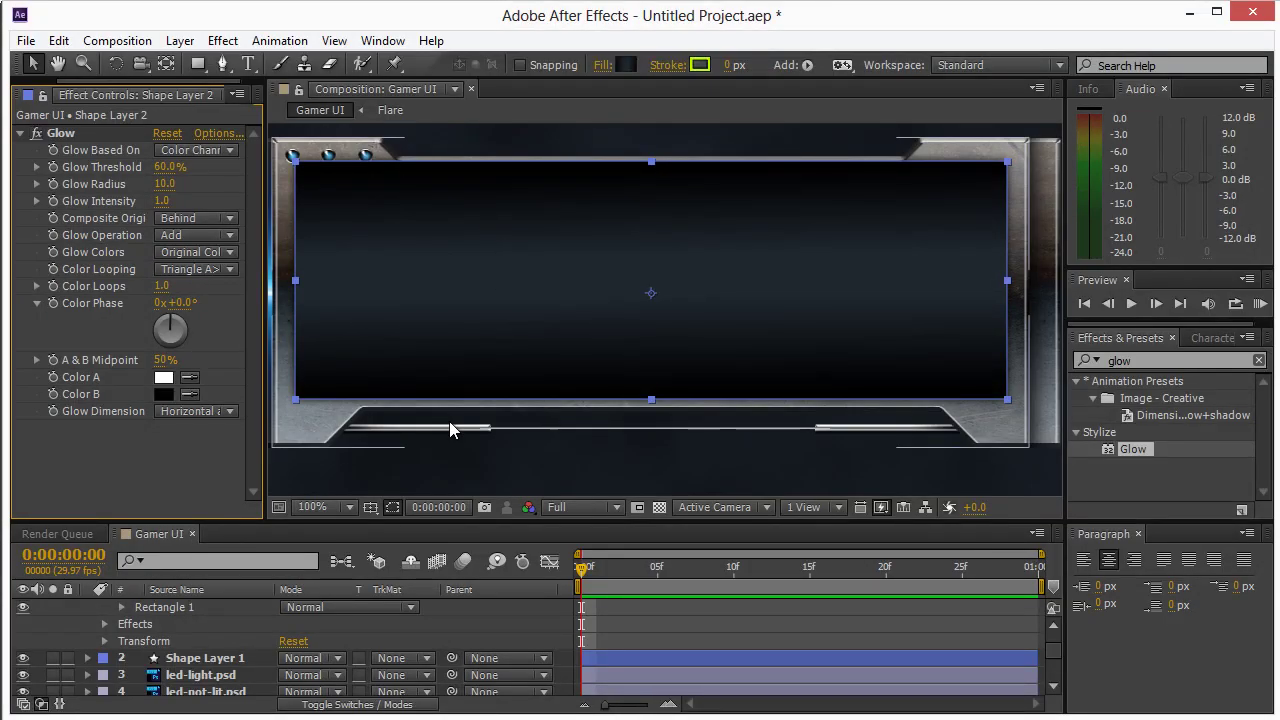
{"action": "left_click", "coordinate": [64, 133]}
- Delete the Glow effect and add an Inner Glow layer style to the panel shape
{"action": "key", "text": "Delete"}
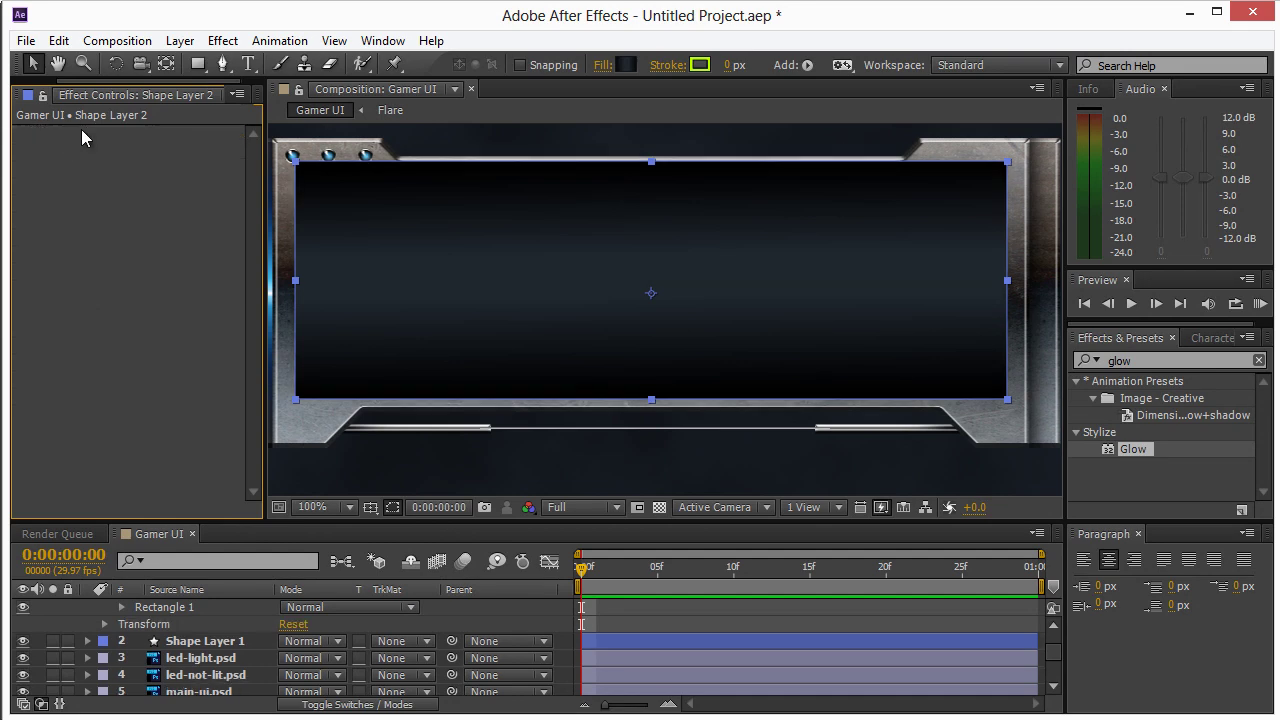
{"action": "left_click", "coordinate": [170, 42]}
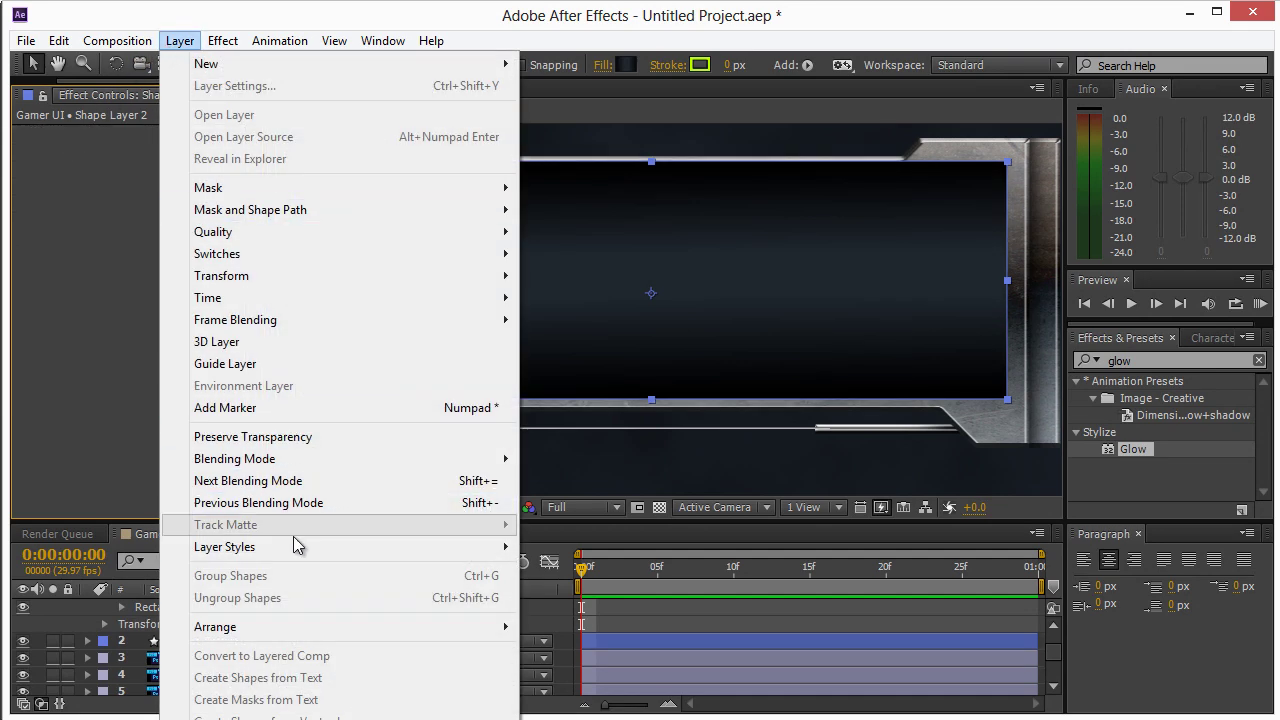
{"action": "mouse_move", "coordinate": [302, 547]}
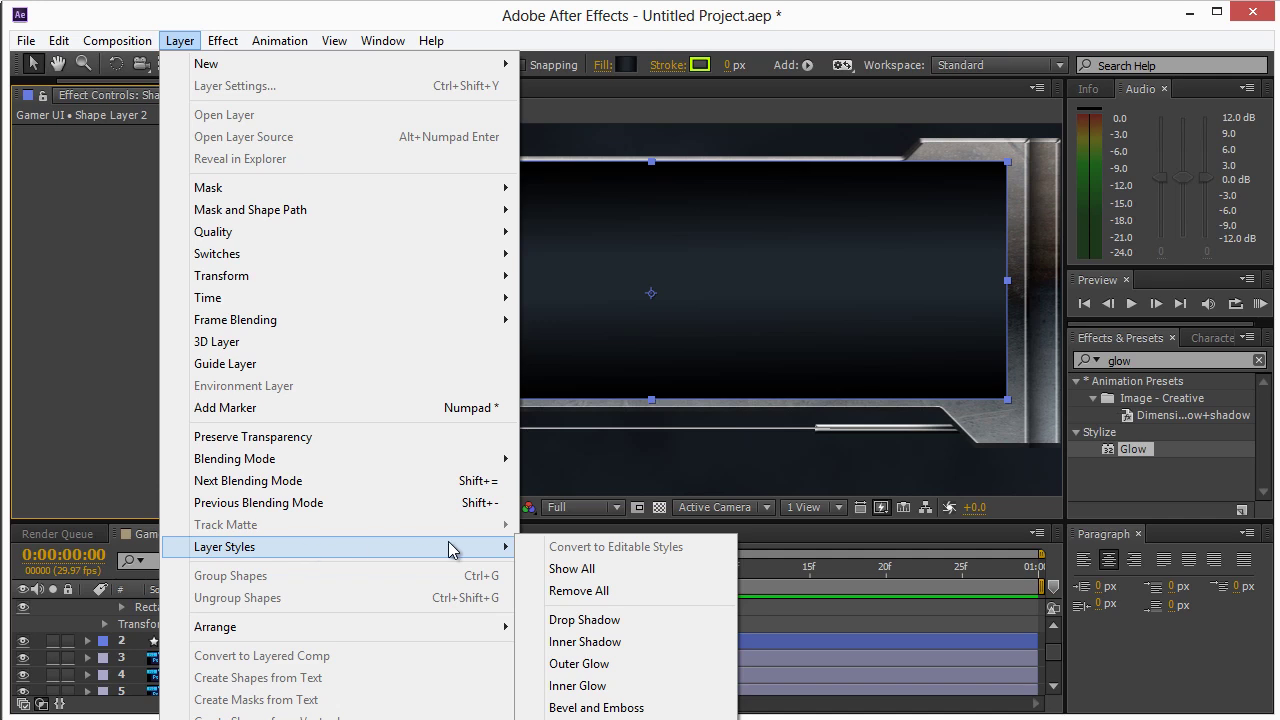
{"action": "left_click", "coordinate": [605, 686]}
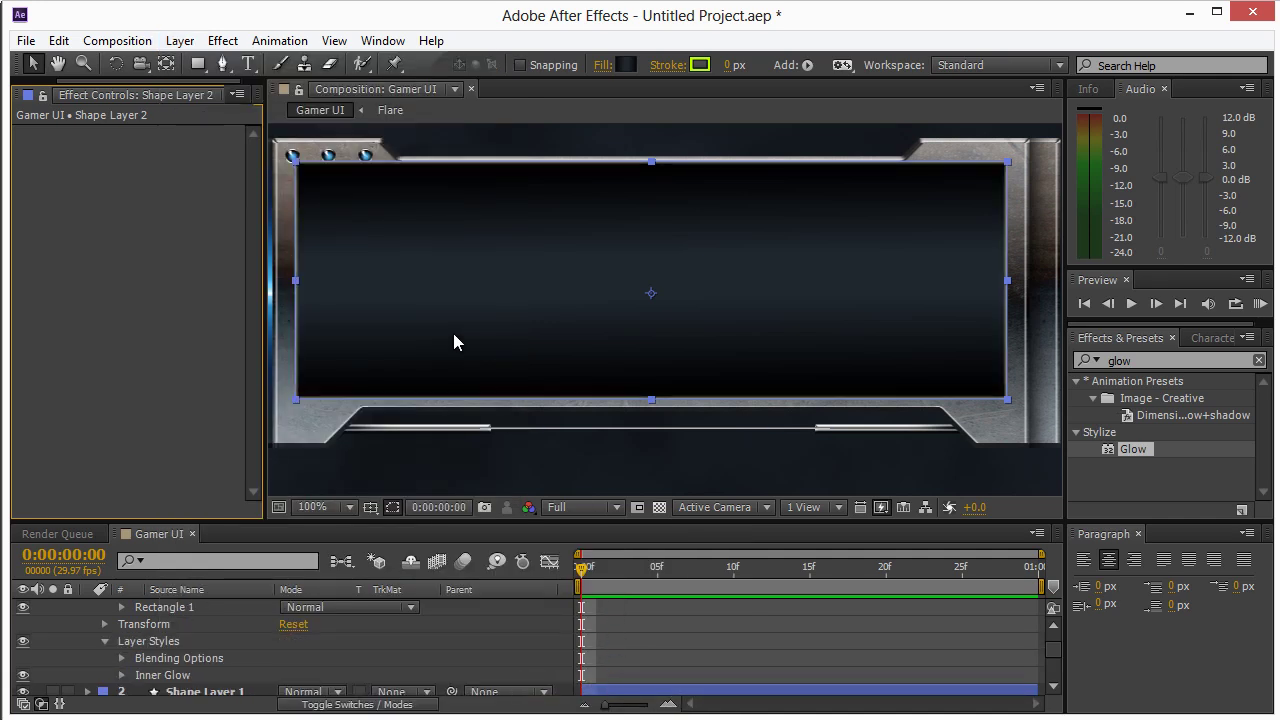
{"action": "scroll", "coordinate": [212, 640], "scroll_direction": "down", "scroll_amount": 5}
{"action": "scroll", "coordinate": [212, 640], "scroll_direction": "up", "scroll_amount": 6}
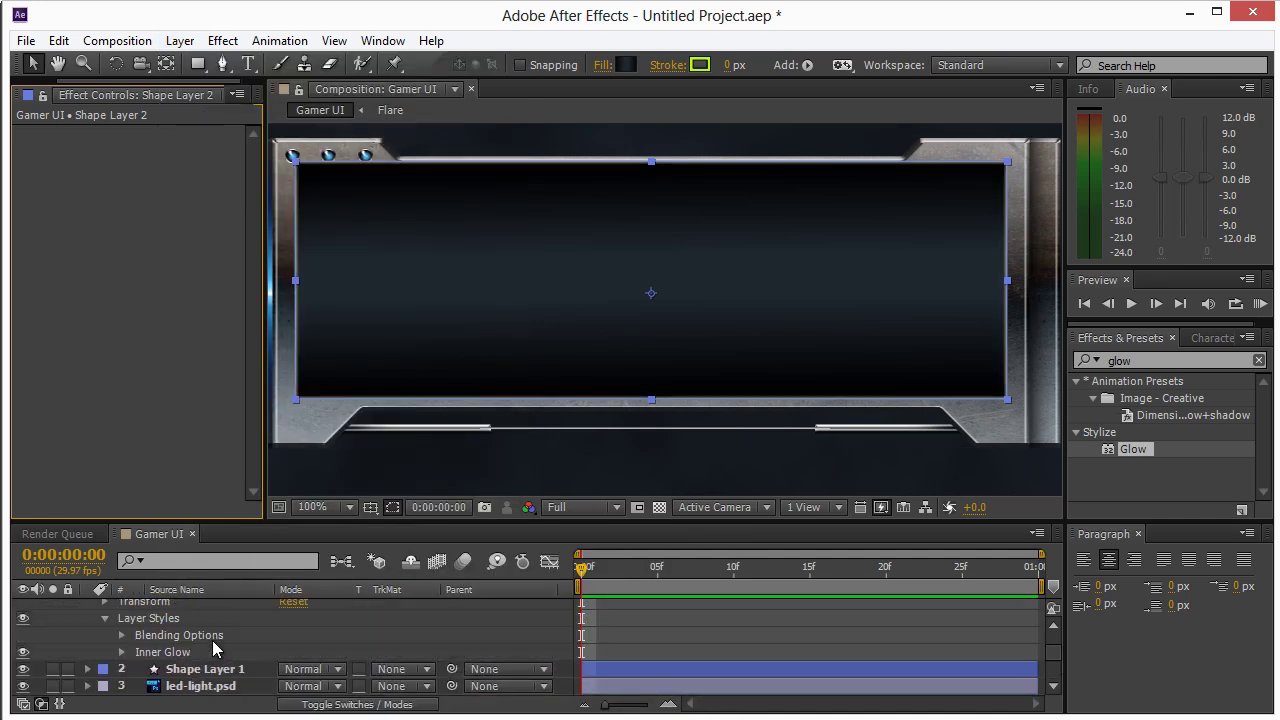
{"action": "scroll", "coordinate": [205, 644], "scroll_direction": "down", "scroll_amount": 2}
- Expand the Inner Glow settings and enlarge the timeline to show them
{"action": "left_click", "coordinate": [121, 652]}
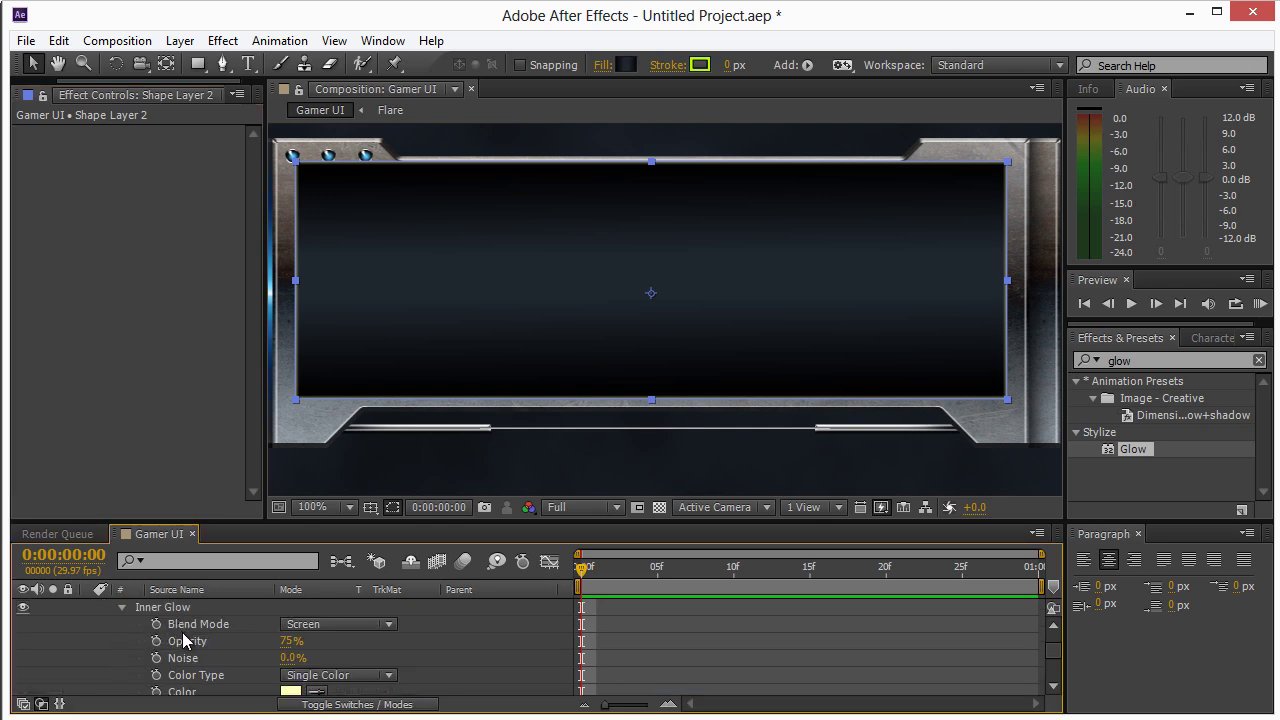
{"action": "scroll", "coordinate": [180, 636], "scroll_direction": "down", "scroll_amount": 1}
{"action": "scroll", "coordinate": [222, 640], "scroll_direction": "up", "scroll_amount": 1}
{"action": "scroll", "coordinate": [240, 632], "scroll_direction": "down", "scroll_amount": 1}
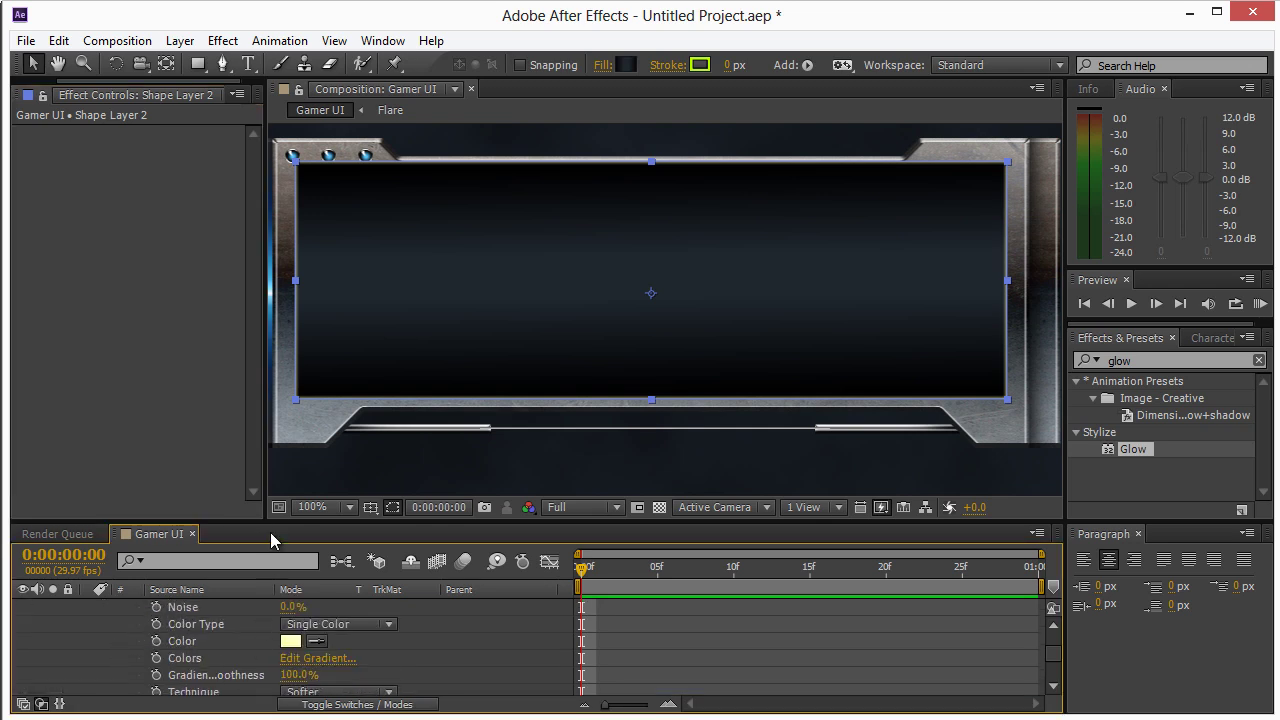
{"action": "left_click_drag", "start_coordinate": [273, 521], "coordinate": [280, 384]}
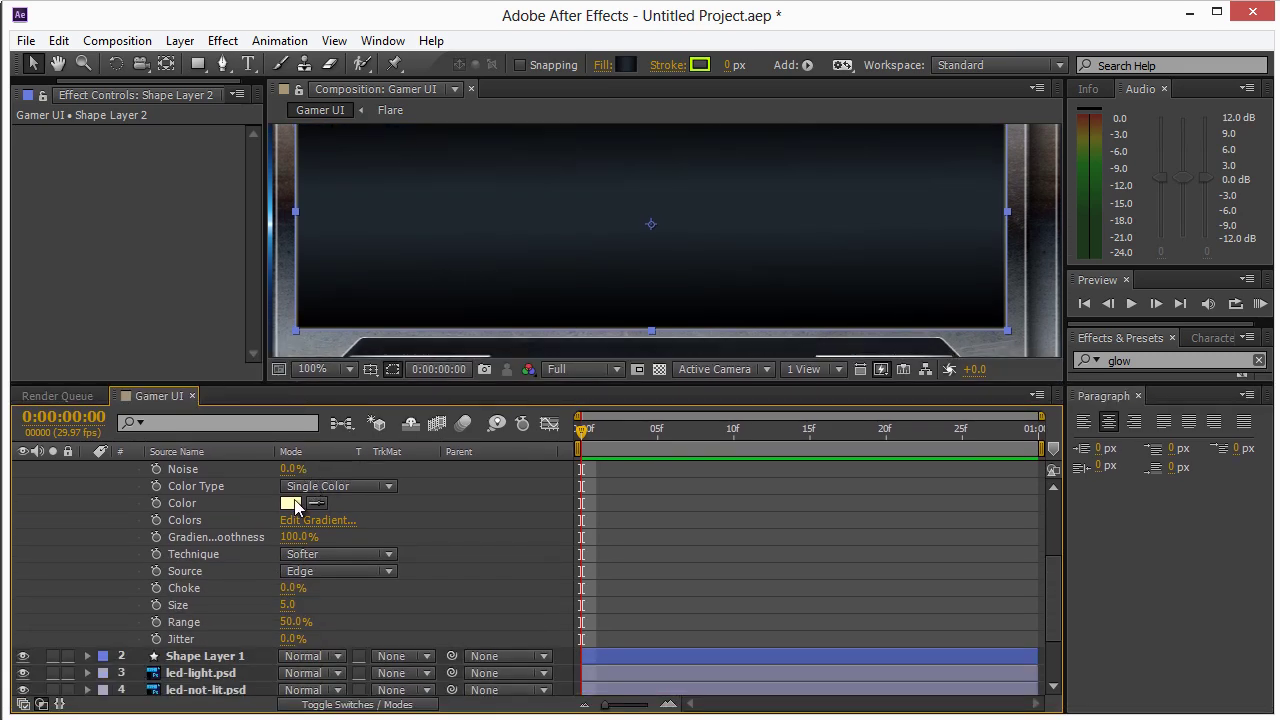
- Set the Inner Glow to black 000000, size 16, choke 15%, with Normal blend mode
{"action": "left_click", "coordinate": [293, 504]}
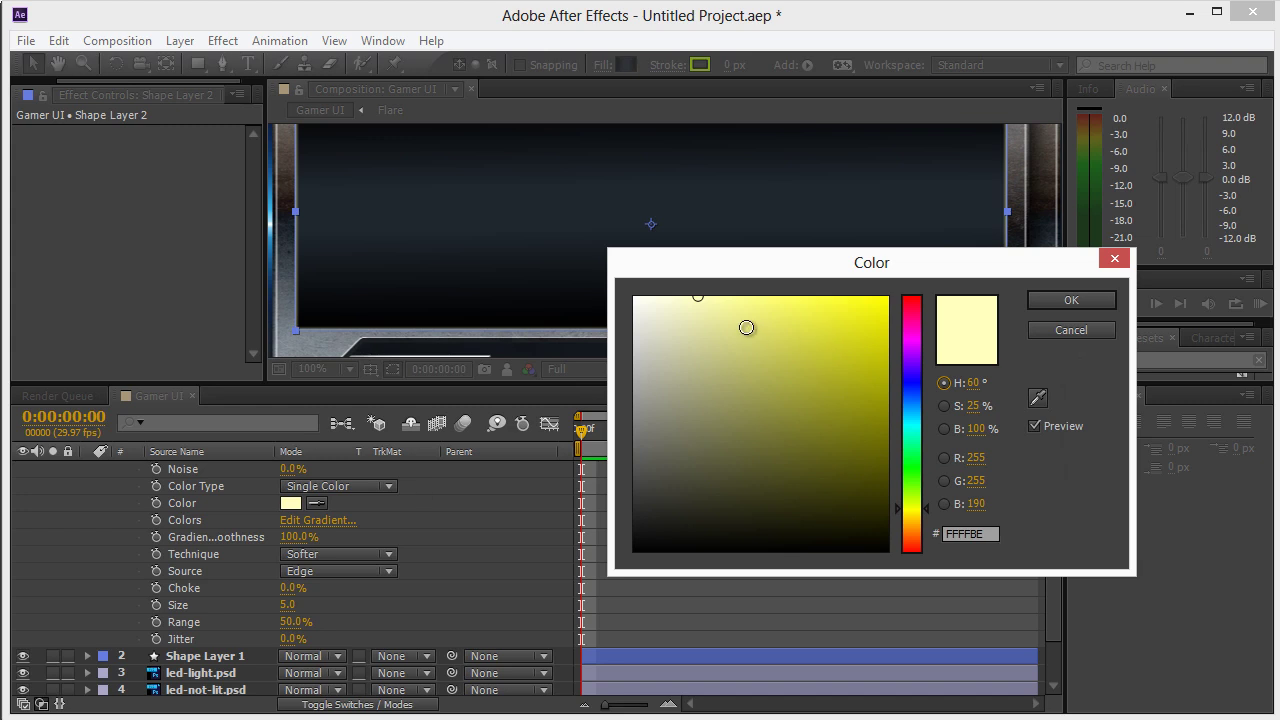
{"action": "left_click_drag", "start_coordinate": [706, 523], "coordinate": [614, 588]}
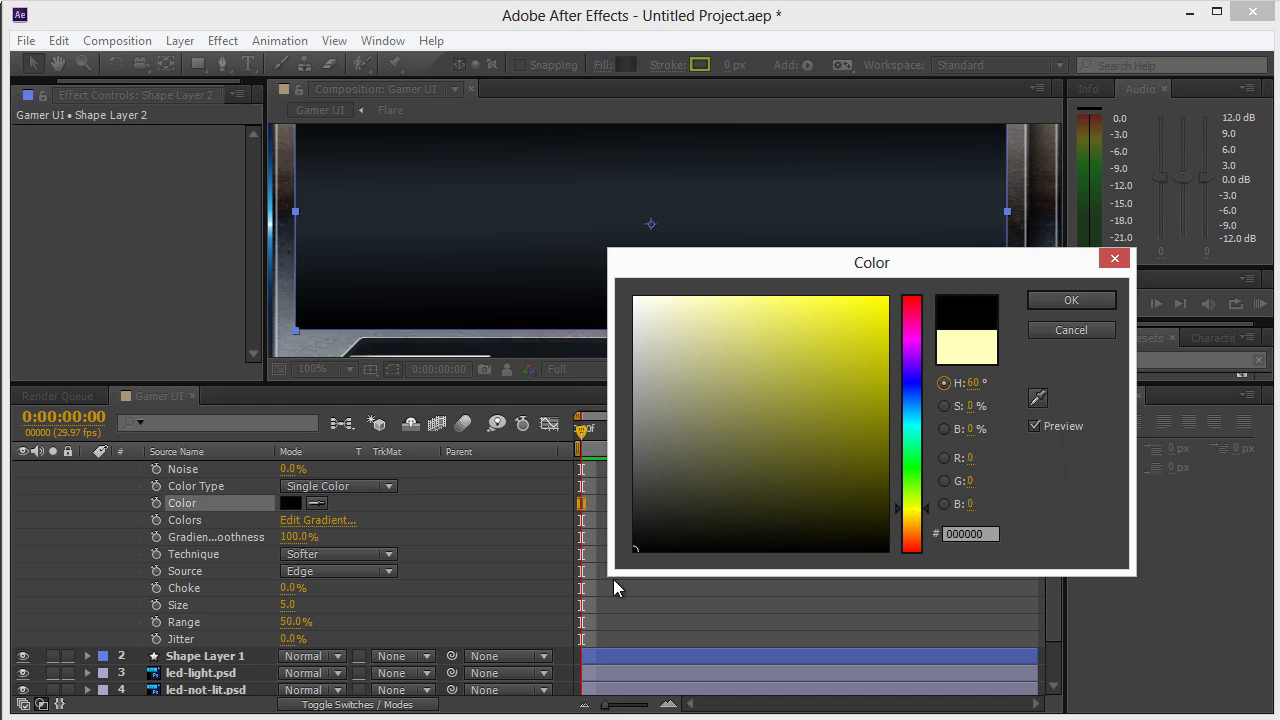
{"action": "left_click", "coordinate": [1071, 302]}
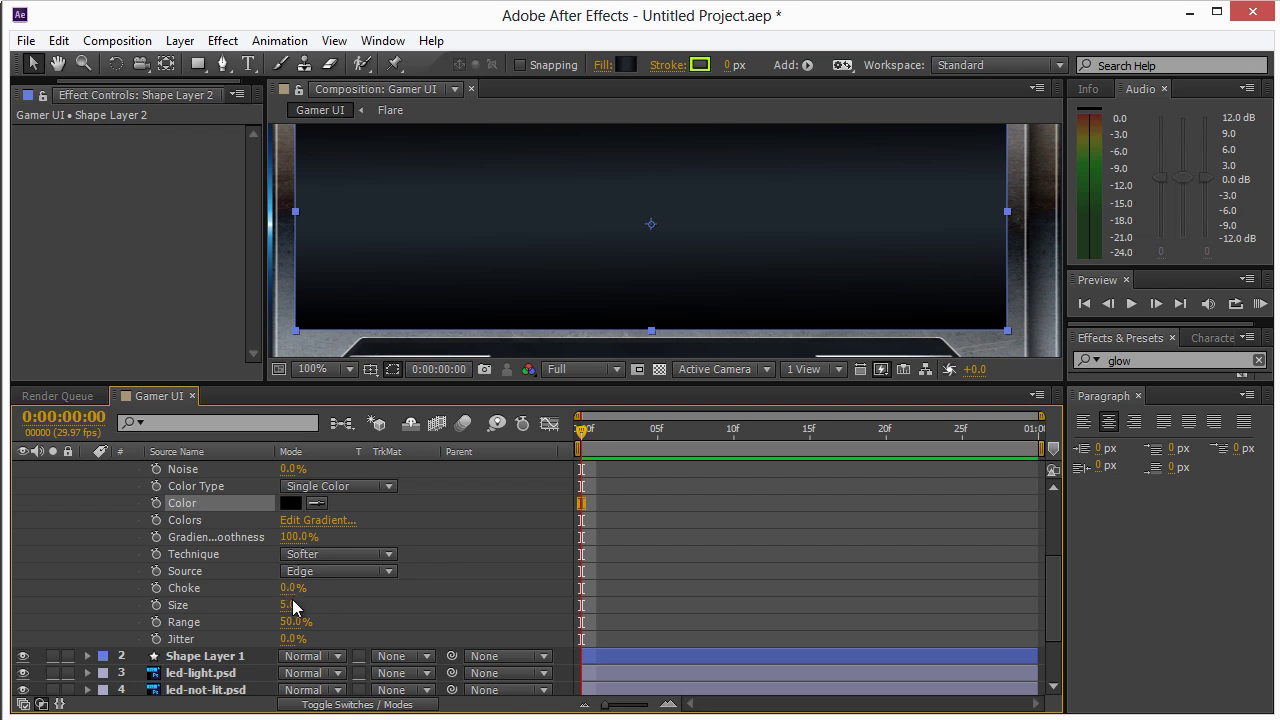
{"action": "mouse_move", "coordinate": [287, 605]}
{"action": "left_mouse_down"}
{"action": "mouse_move", "coordinate": [380, 600]}
{"action": "mouse_move", "coordinate": [292, 606]}
{"action": "mouse_move", "coordinate": [340, 587]}
{"action": "mouse_move", "coordinate": [305, 590]}
{"action": "left_mouse_up"}
{"action": "scroll", "coordinate": [328, 597], "scroll_direction": "up", "scroll_amount": 1}
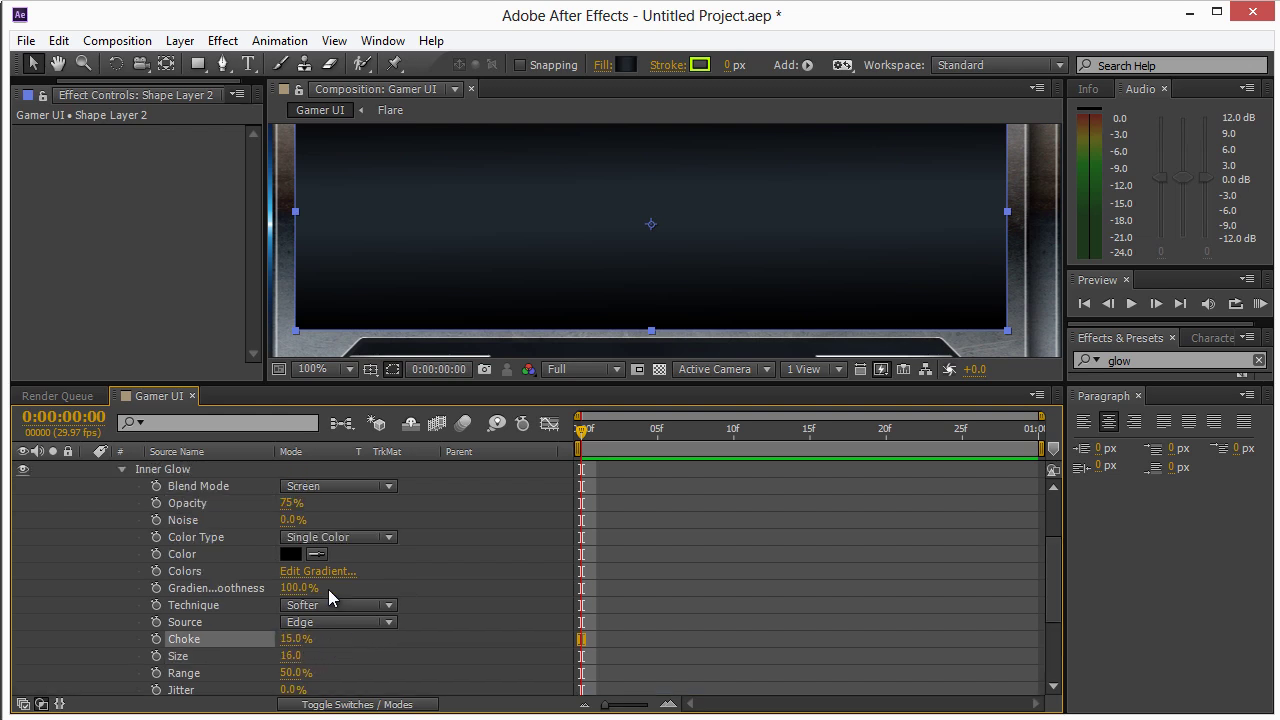
{"action": "left_click", "coordinate": [322, 490]}
{"action": "left_click", "coordinate": [345, 17]}
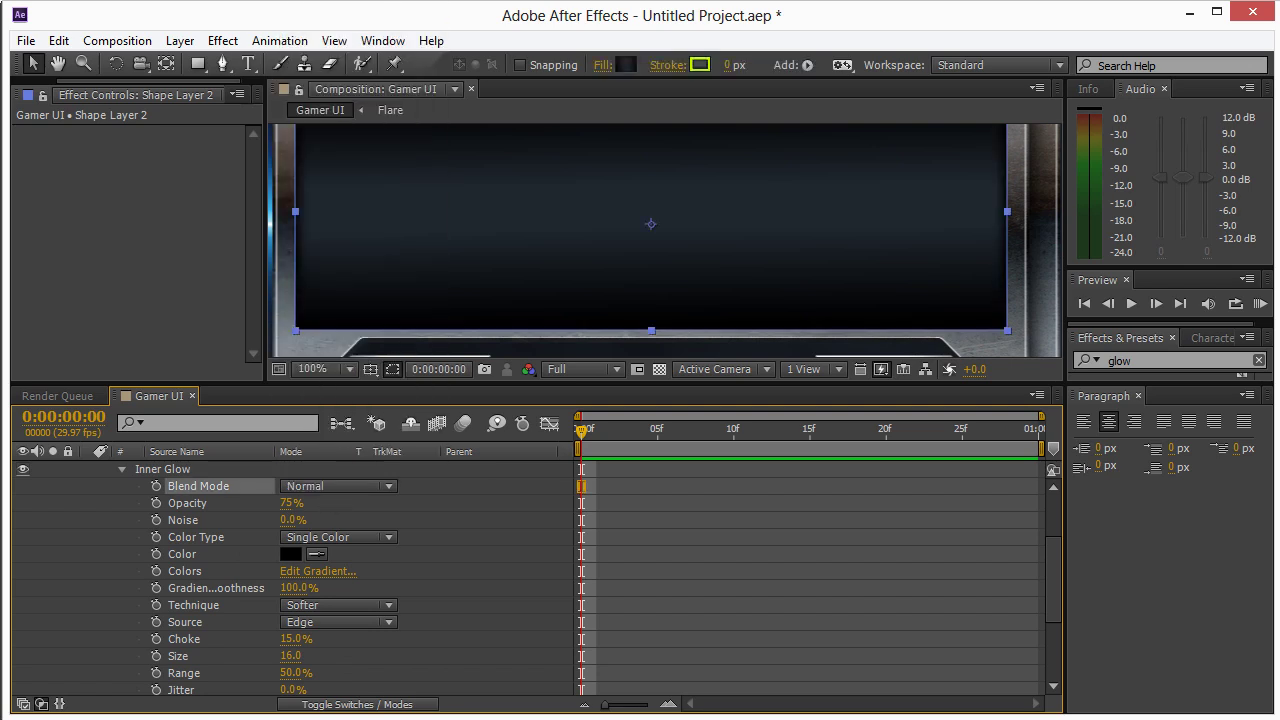
{"action": "left_click", "coordinate": [171, 268]}
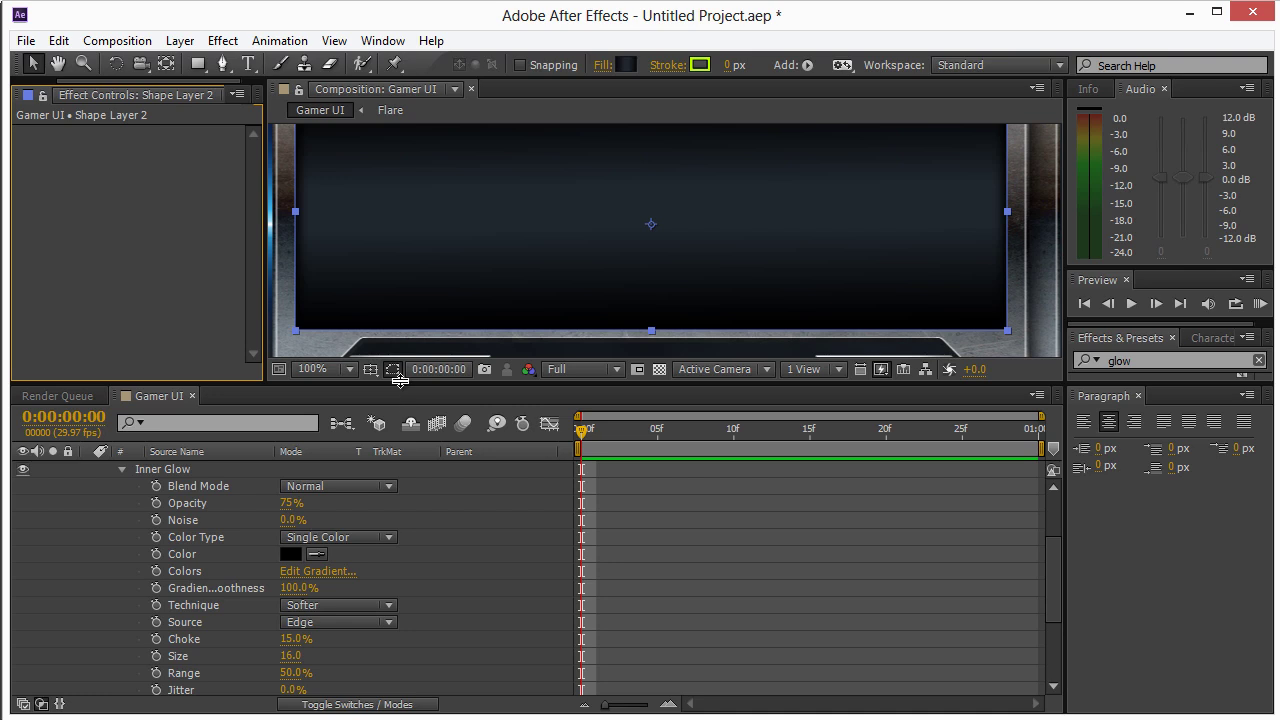
{"action": "left_click_drag", "start_coordinate": [401, 386], "coordinate": [405, 547]}
- Collapse Shape Layer 2 and nudge led-light.psd and led-not-lit.psd up slightly
{"action": "left_click", "coordinate": [476, 496]}
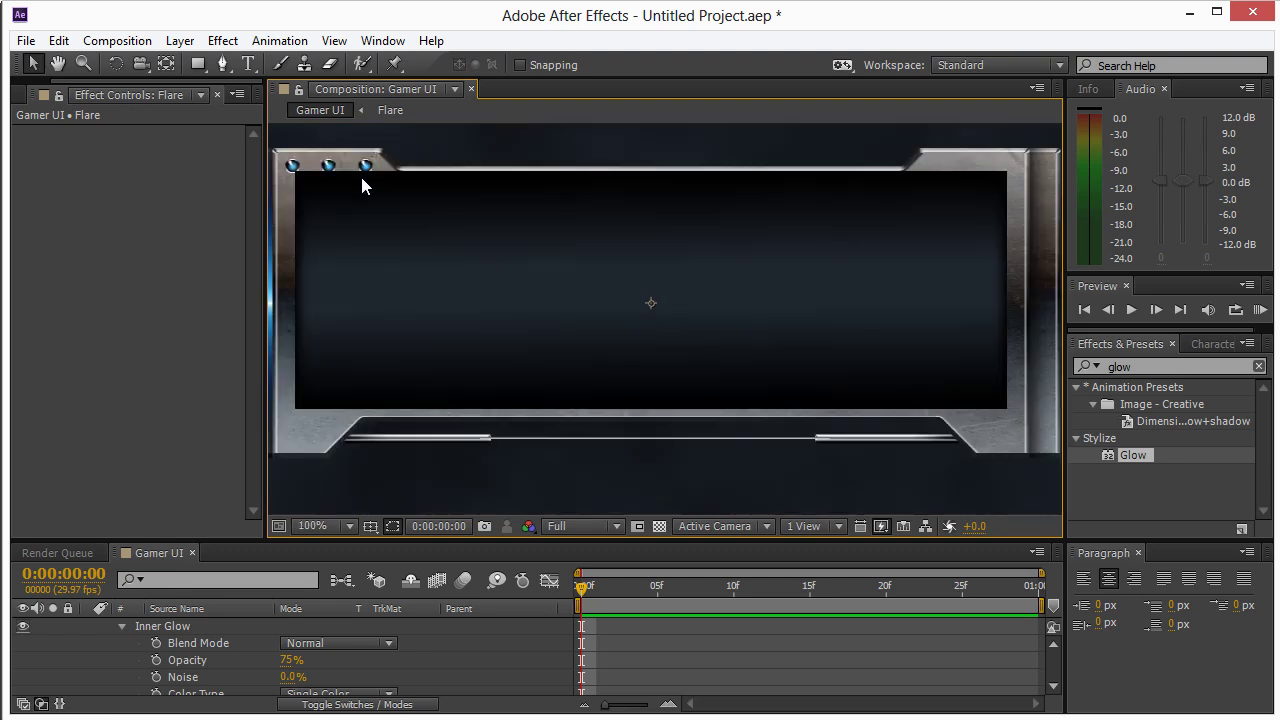
{"action": "scroll", "coordinate": [240, 636], "scroll_direction": "up", "scroll_amount": 5}
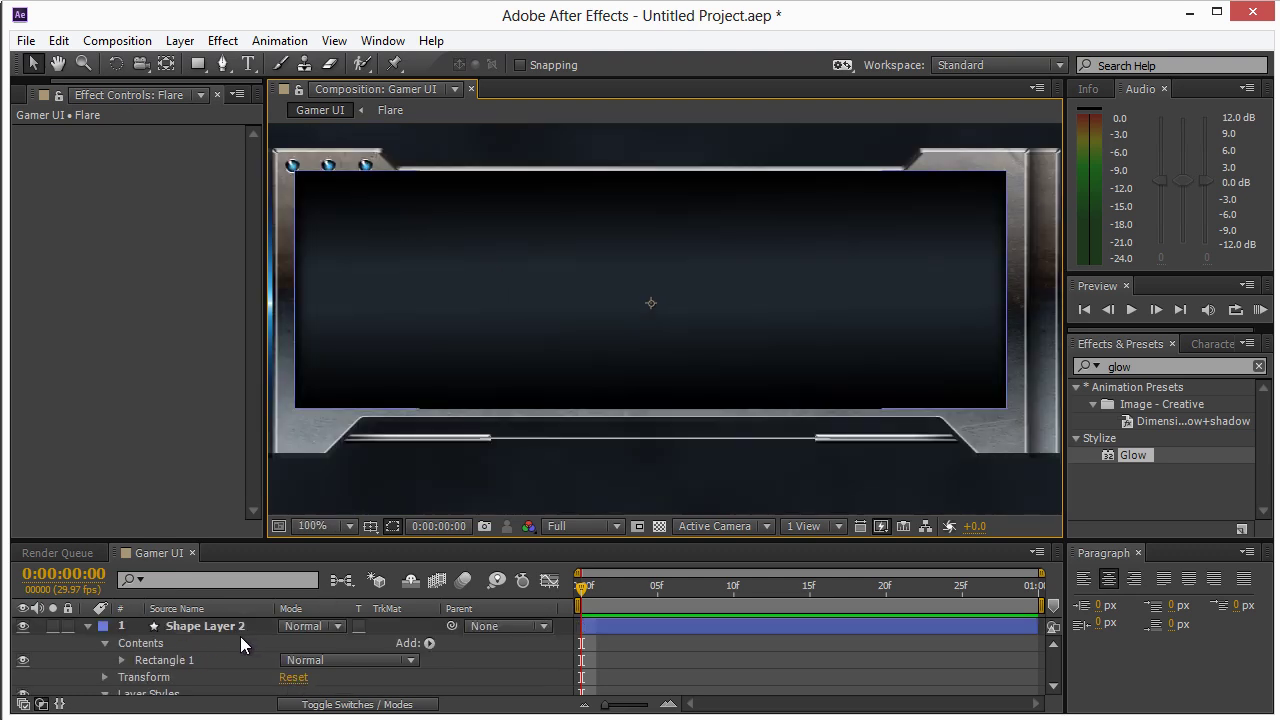
{"action": "left_click", "coordinate": [88, 626]}
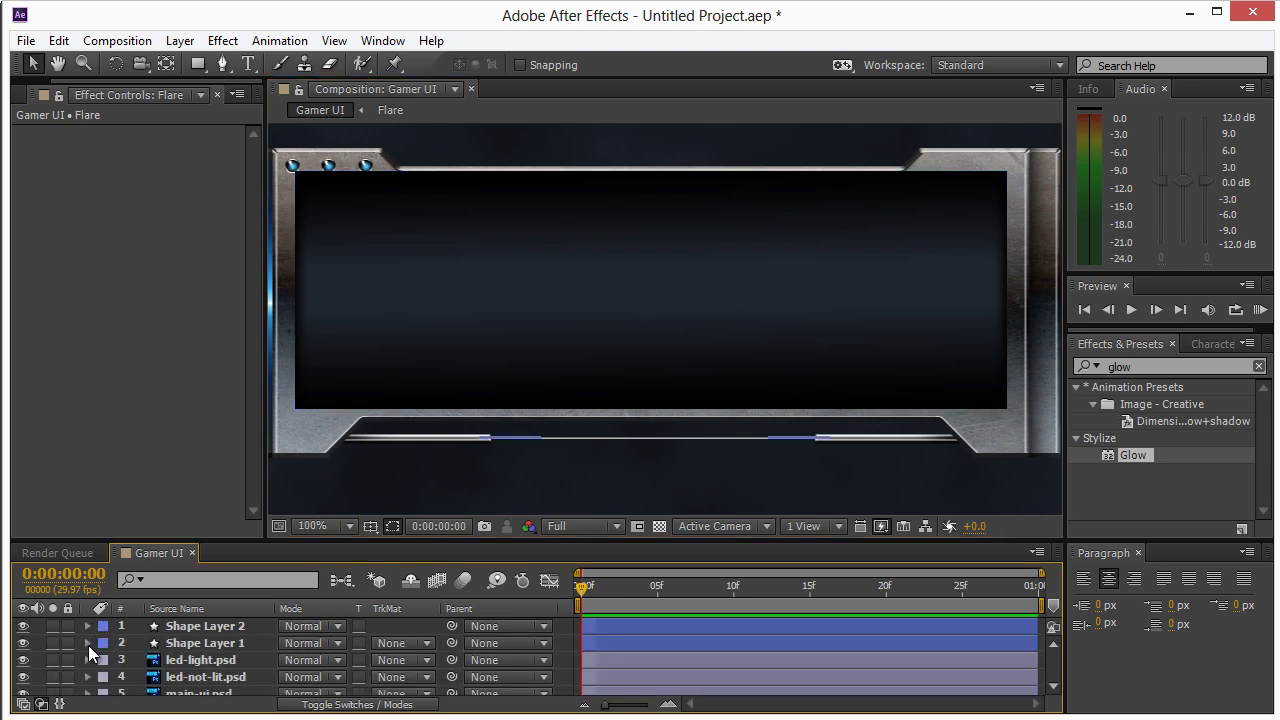
{"action": "left_click", "coordinate": [228, 662]}
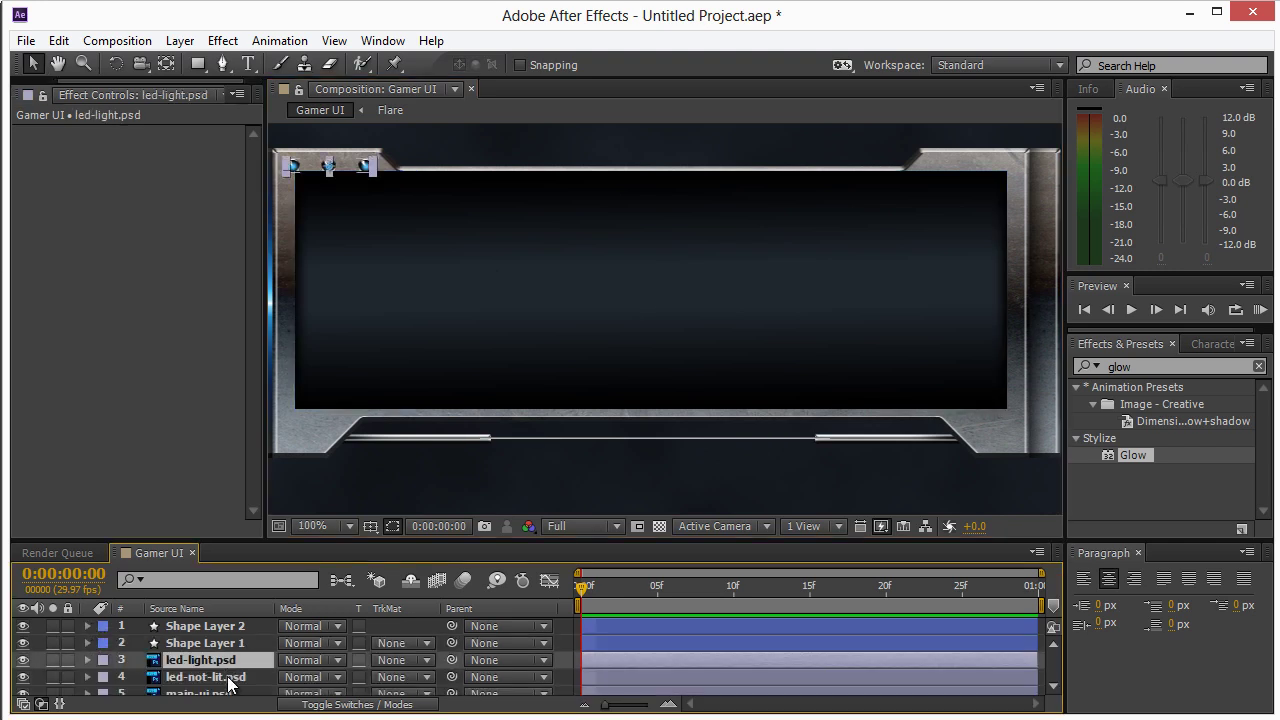
{"action": "left_click", "coordinate": [229, 680], "text": "ctrl"}
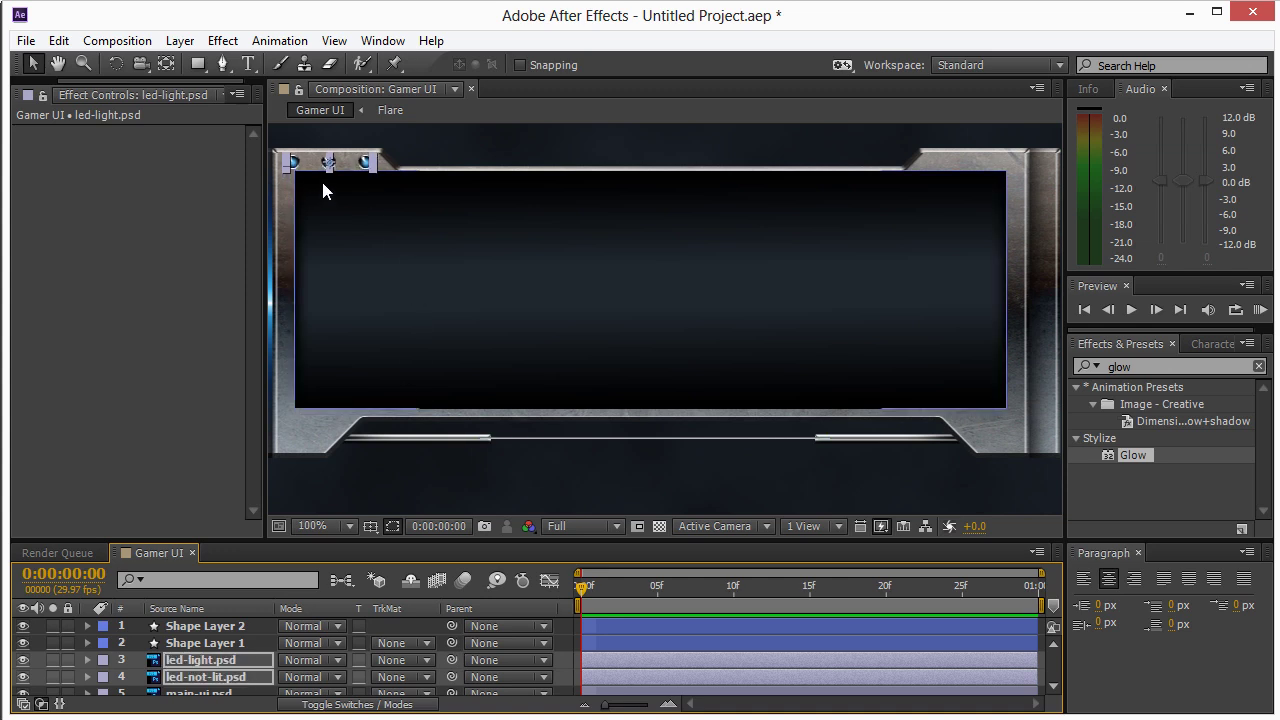
{"action": "key", "text": "Up"}
{"action": "key", "text": "Up"}
{"action": "key", "text": "Up"}
{"action": "key", "text": "Up"}
{"action": "left_click", "coordinate": [906, 138]}
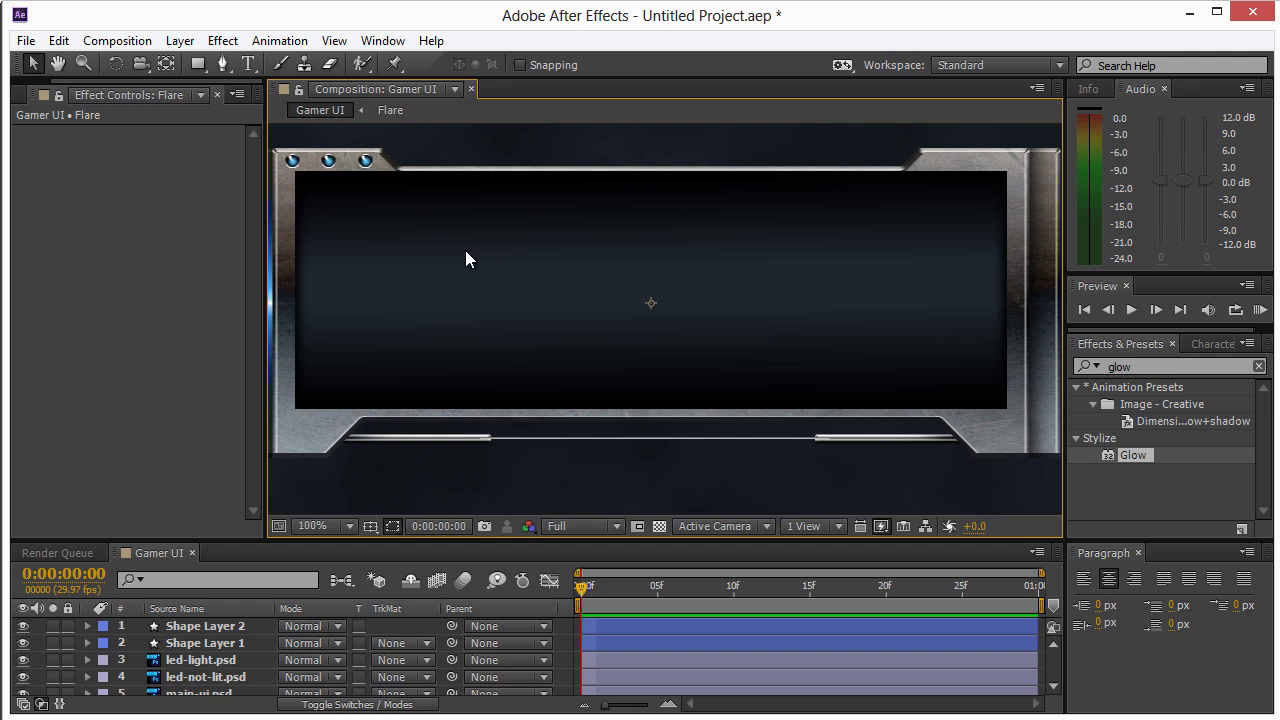
{"action": "key", "text": "ctrl+z"}
{"action": "key", "text": "ctrl+z"}
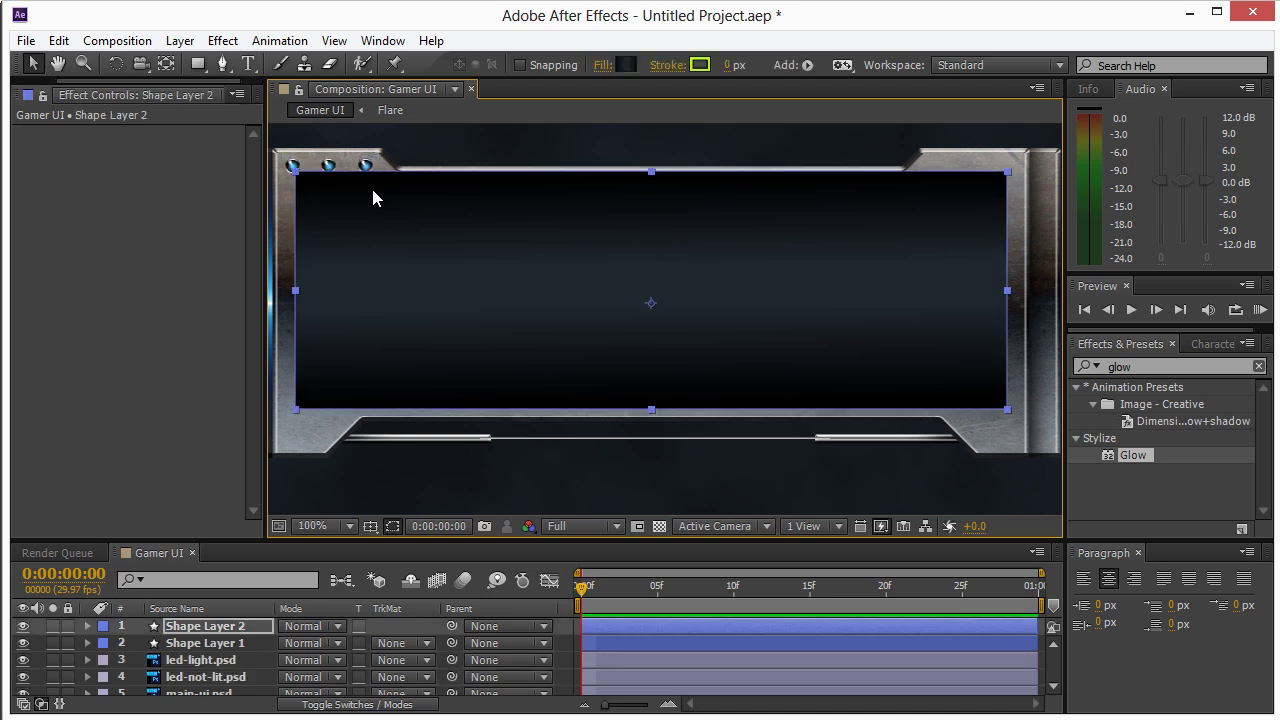
- Reorder the stack so Shape Layer 1 sits directly above Shape Layer 2
{"action": "left_click", "coordinate": [195, 627]}
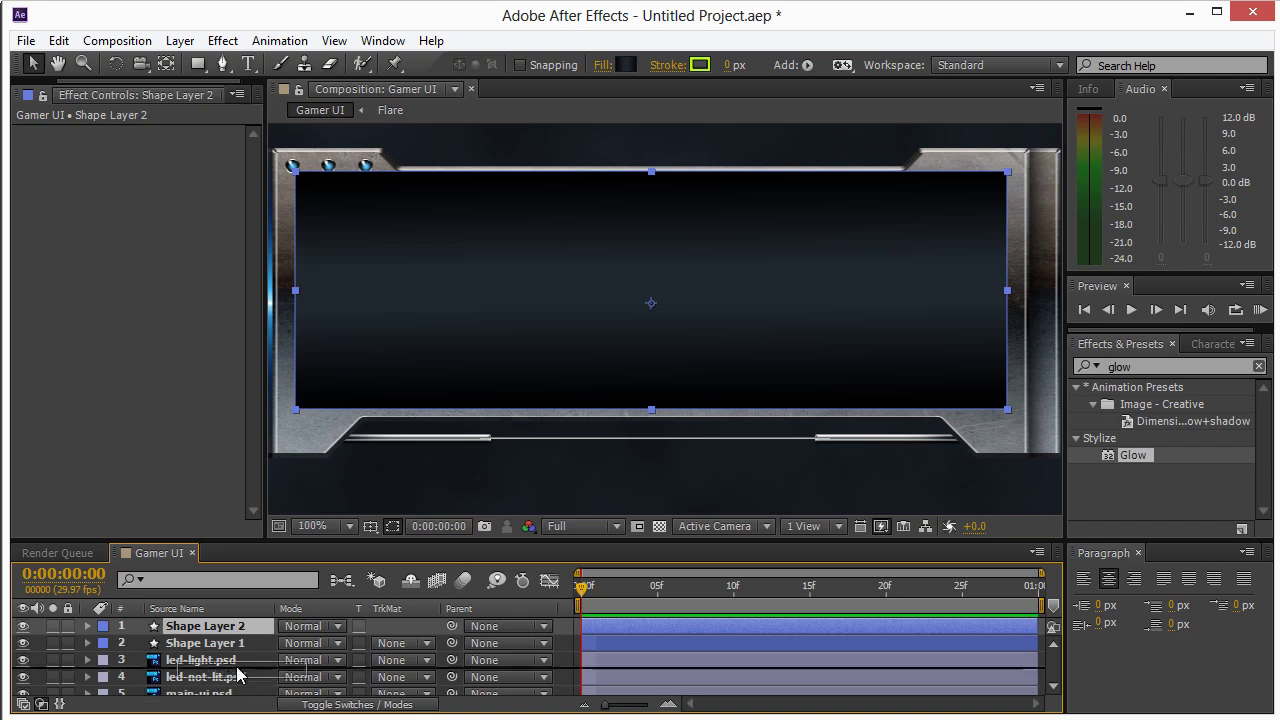
{"action": "scroll", "coordinate": [240, 677], "scroll_direction": "down", "scroll_amount": 3}
{"action": "left_click_drag", "start_coordinate": [230, 682], "coordinate": [216, 634]}
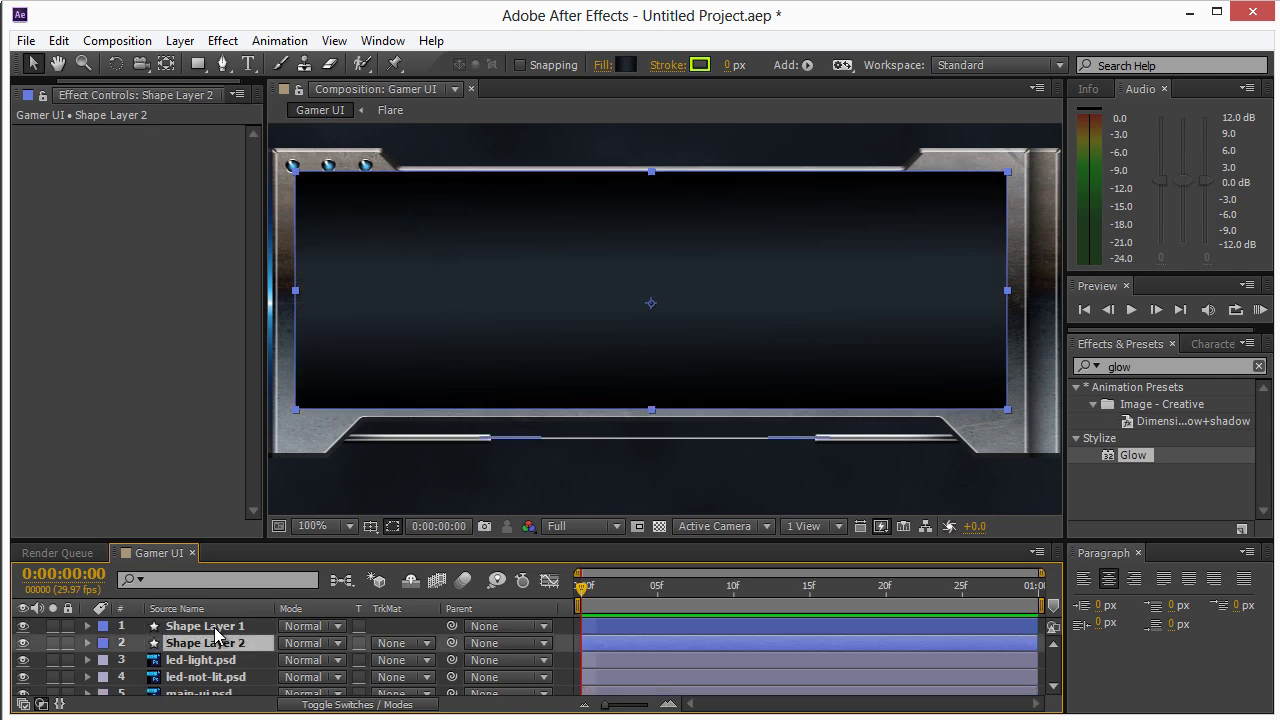
- Enlarge the timeline to show all layers, including the LED, main-ui.psd and Flare layers
{"action": "left_click", "coordinate": [205, 660]}
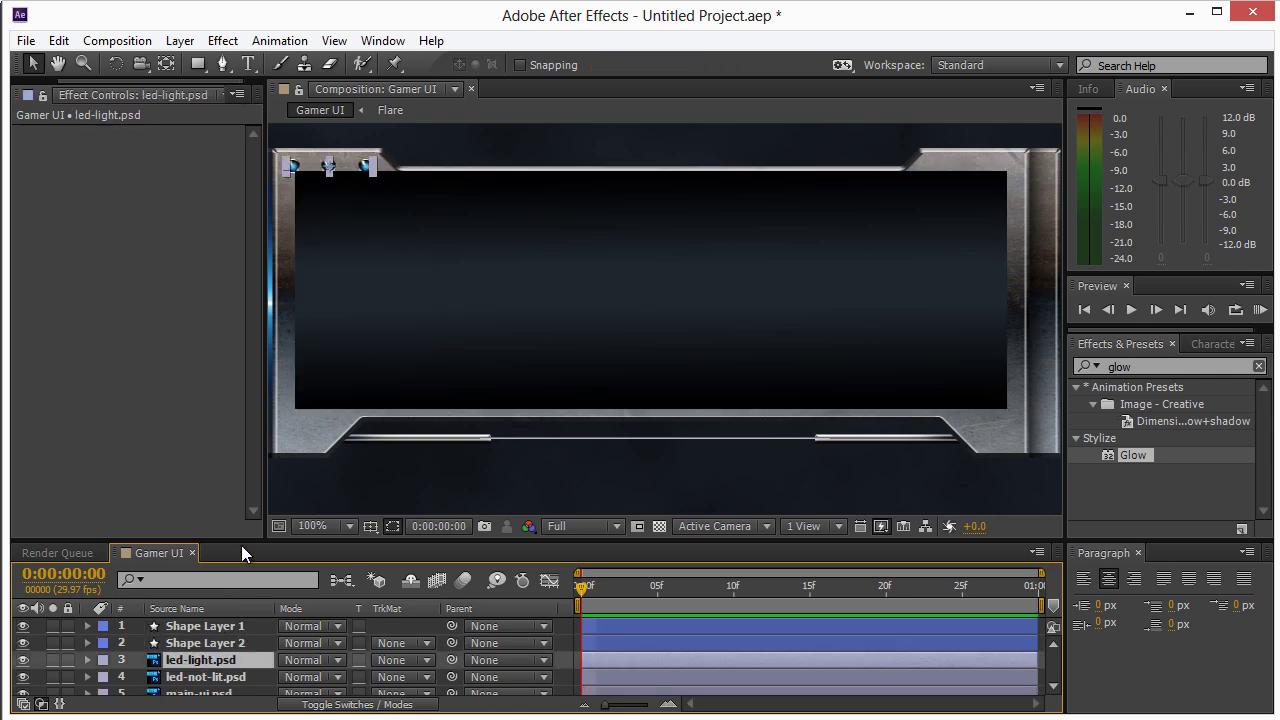
{"action": "left_click_drag", "start_coordinate": [245, 543], "coordinate": [255, 445]}
{"action": "left_click", "coordinate": [197, 582]}
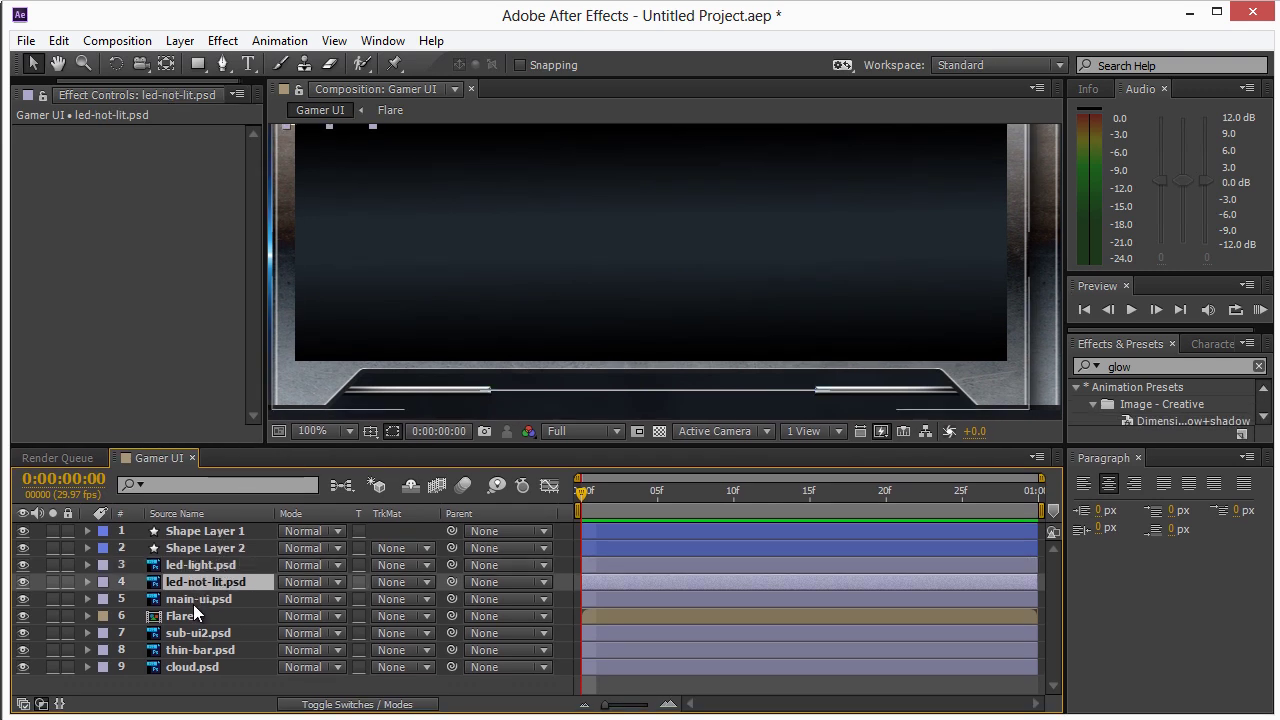
{"action": "left_click", "coordinate": [193, 604]}
{"action": "left_click", "coordinate": [190, 618]}
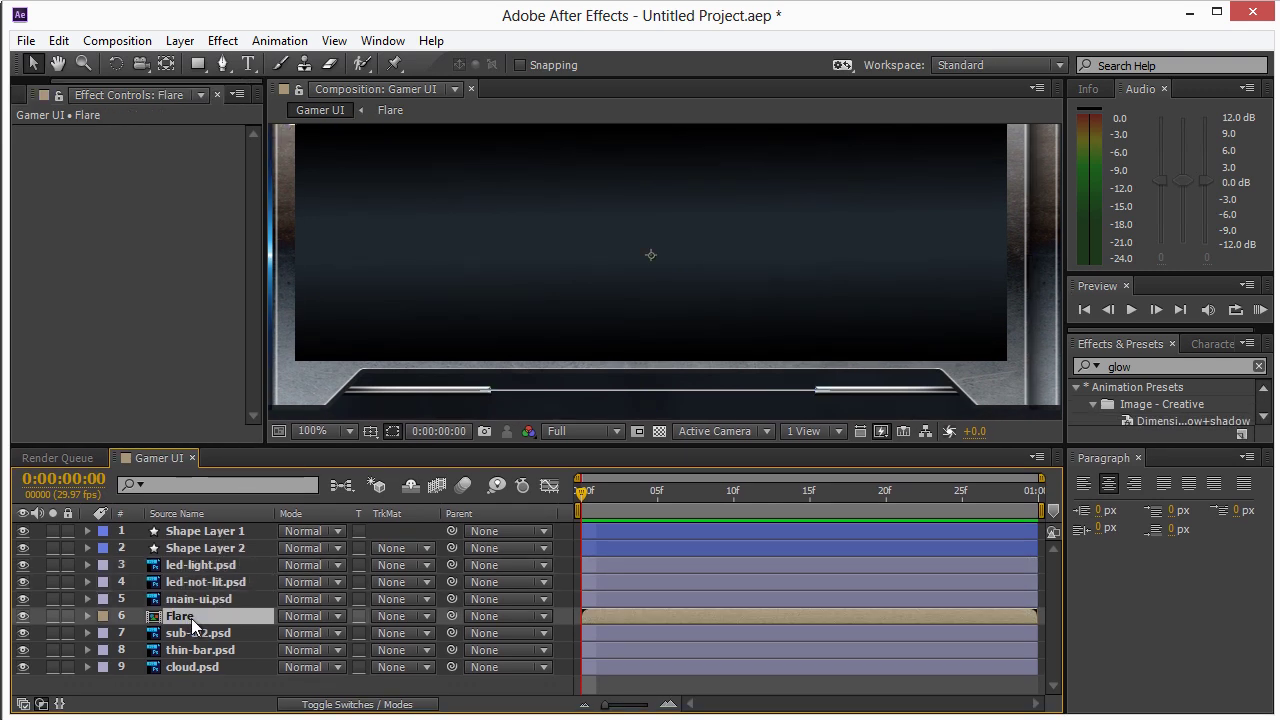
{"action": "mouse_move", "coordinate": [203, 615]}
{"action": "left_mouse_down"}
{"action": "mouse_move", "coordinate": [207, 665]}
{"action": "mouse_move", "coordinate": [200, 617]}
{"action": "left_mouse_up"}
- Send Shape Layer 2 beneath main-ui.psd with Ctrl+[ and zoom the viewer to 50%
{"action": "left_click", "coordinate": [206, 531]}
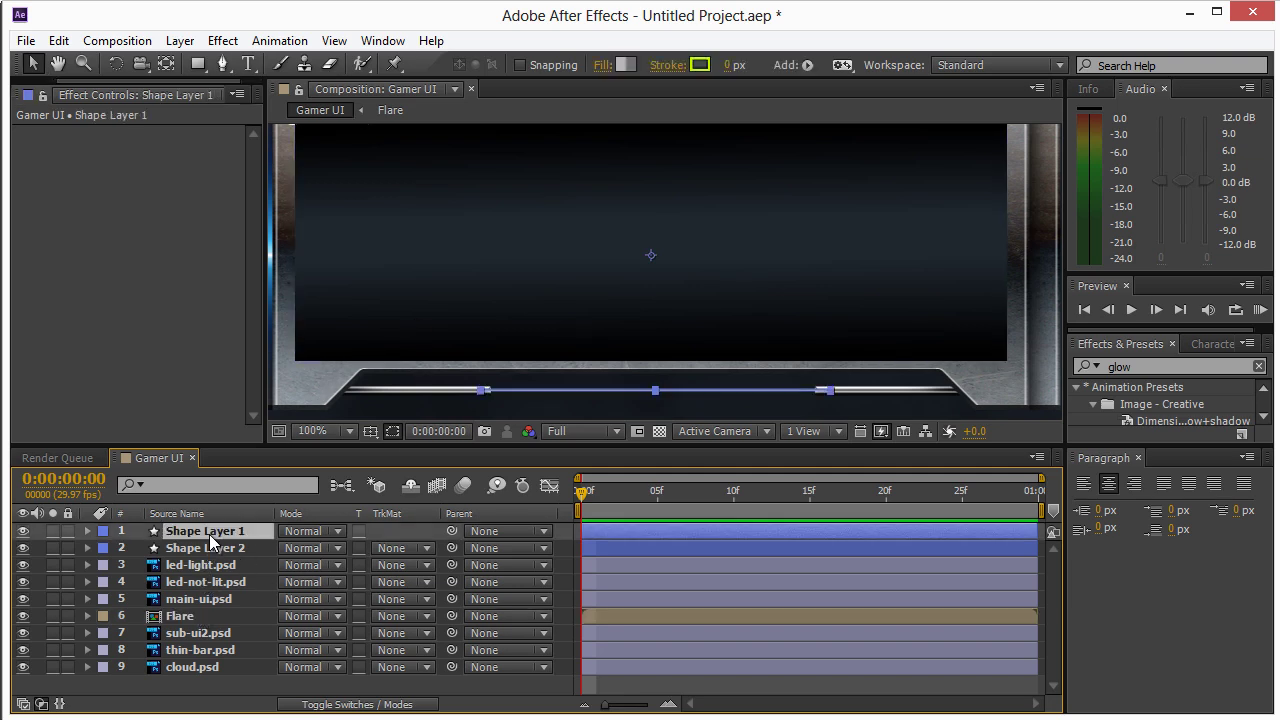
{"action": "left_click", "coordinate": [210, 549]}
{"action": "left_click", "coordinate": [205, 531]}
{"action": "left_click", "coordinate": [207, 549]}
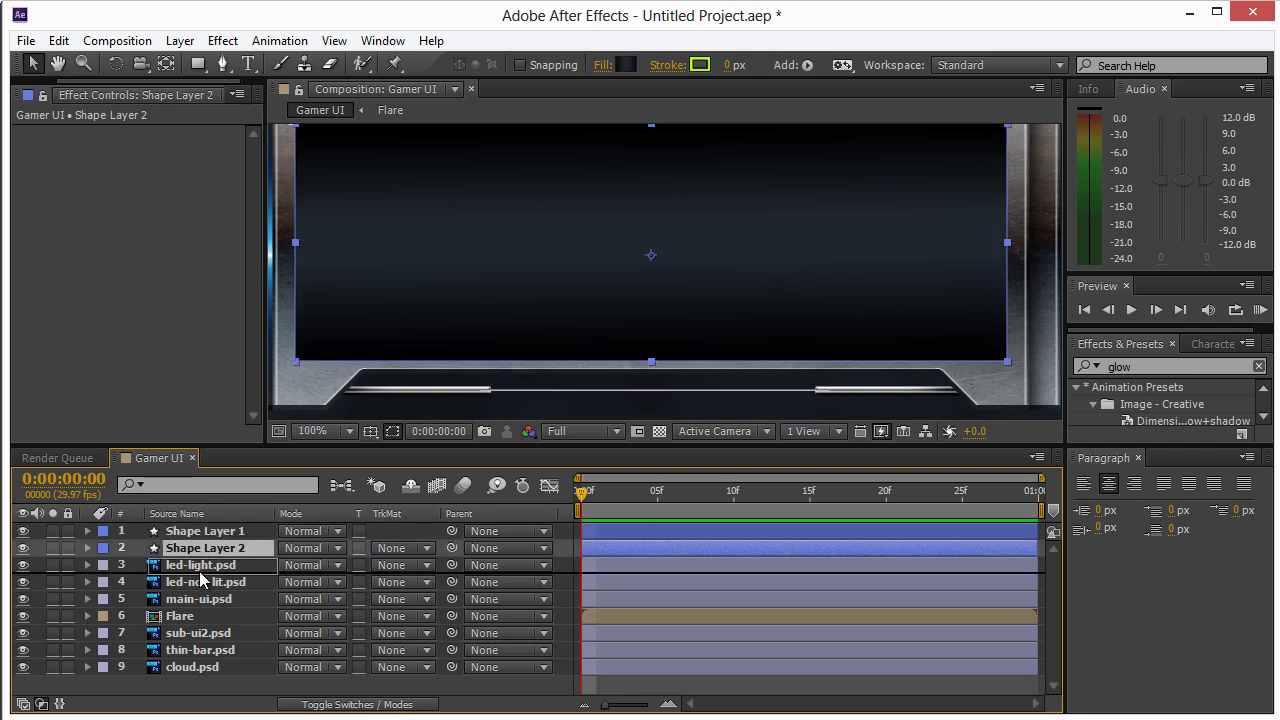
{"action": "key", "text": "ctrl+bracketleft"}
{"action": "key", "text": "ctrl+bracketleft"}
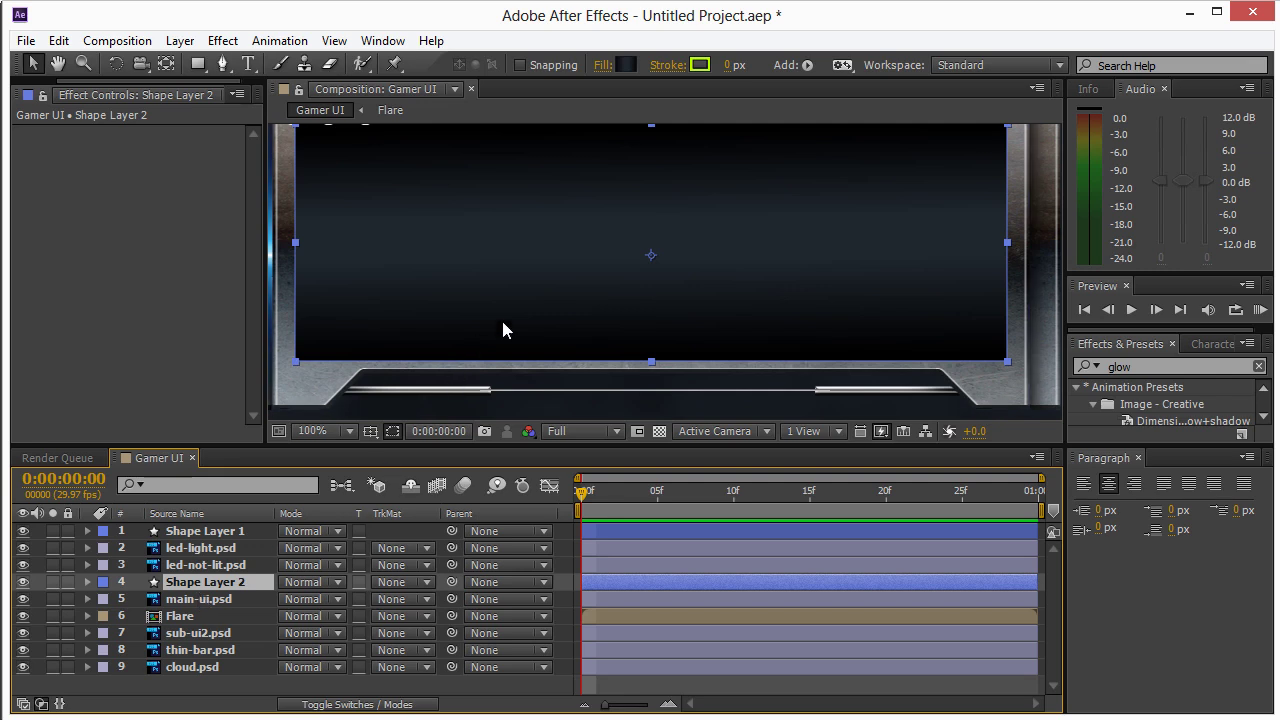
{"action": "key", "text": "ctrl+Down"}
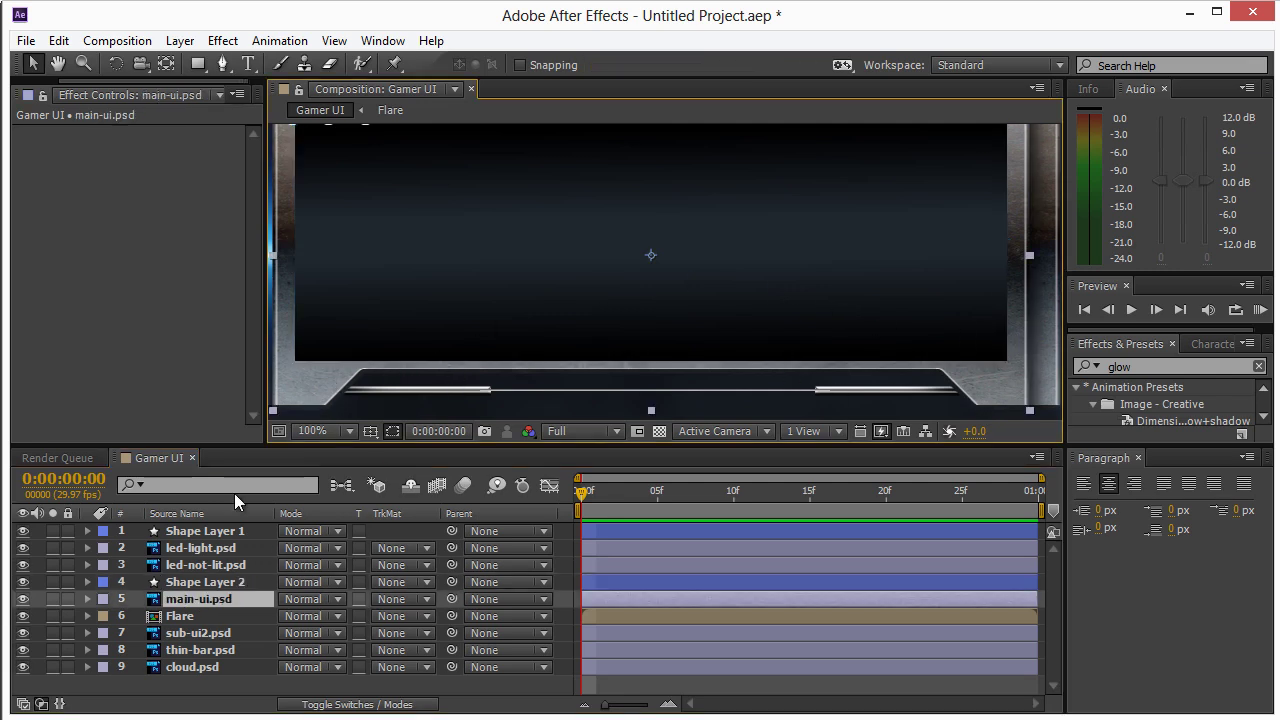
{"action": "left_click", "coordinate": [178, 581]}
{"action": "key", "text": "ctrl+bracketleft"}
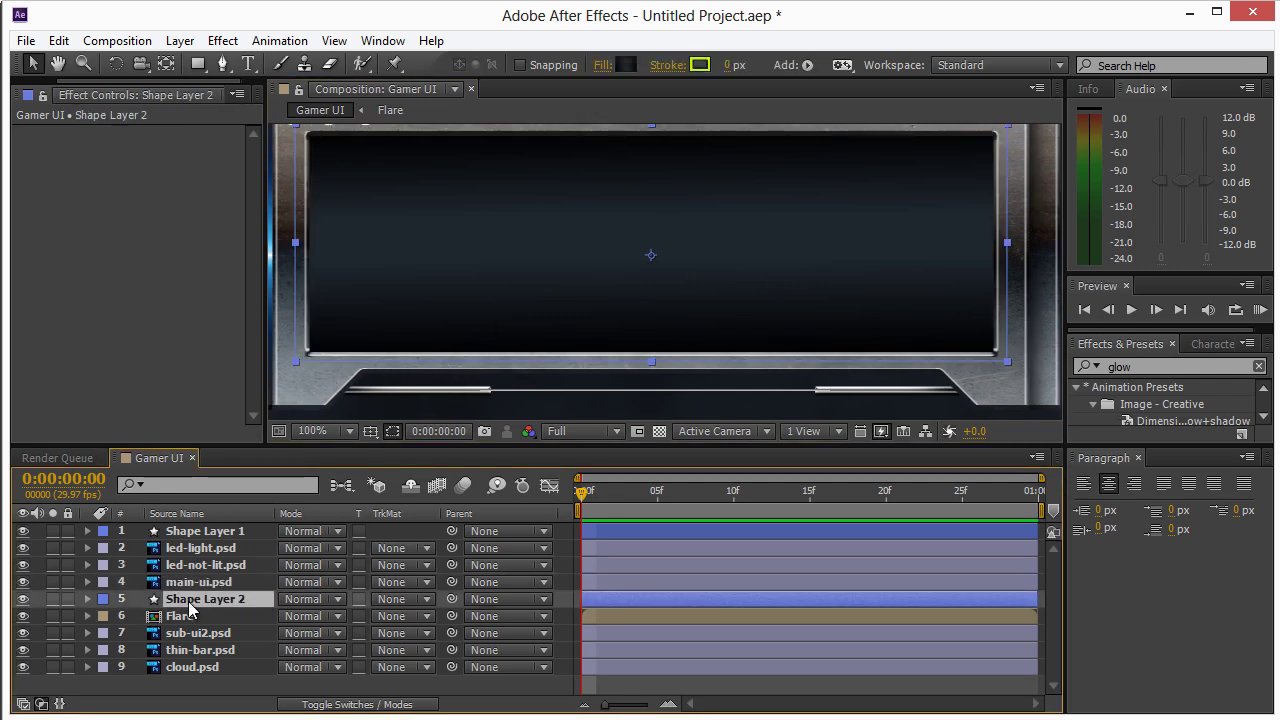
{"action": "left_click", "coordinate": [590, 344]}
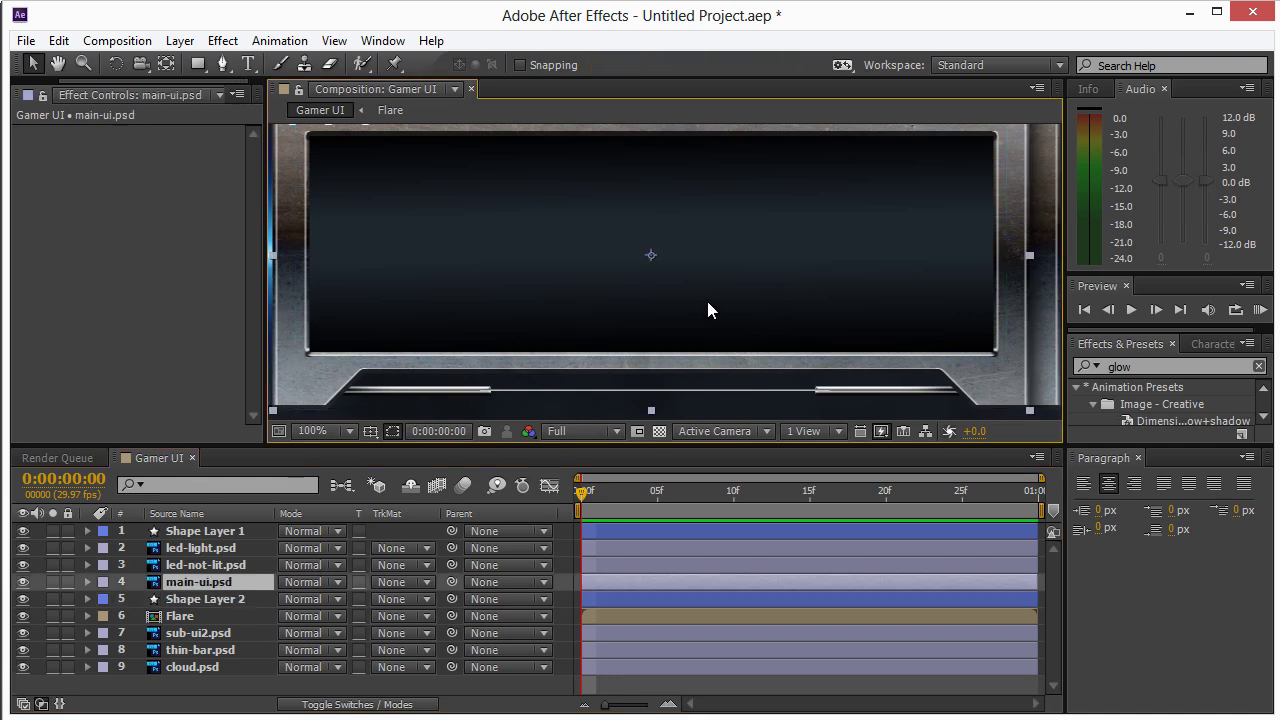
{"action": "key", "text": "comma"}
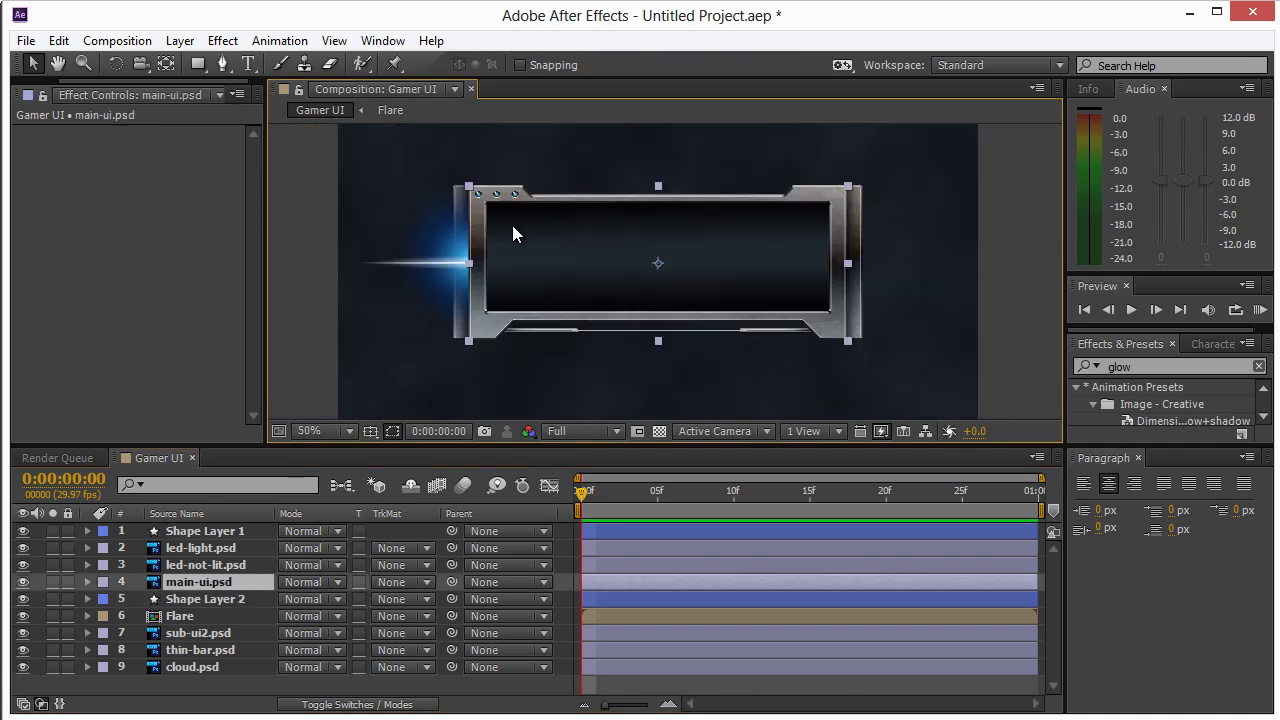
{"action": "left_click", "coordinate": [998, 210]}
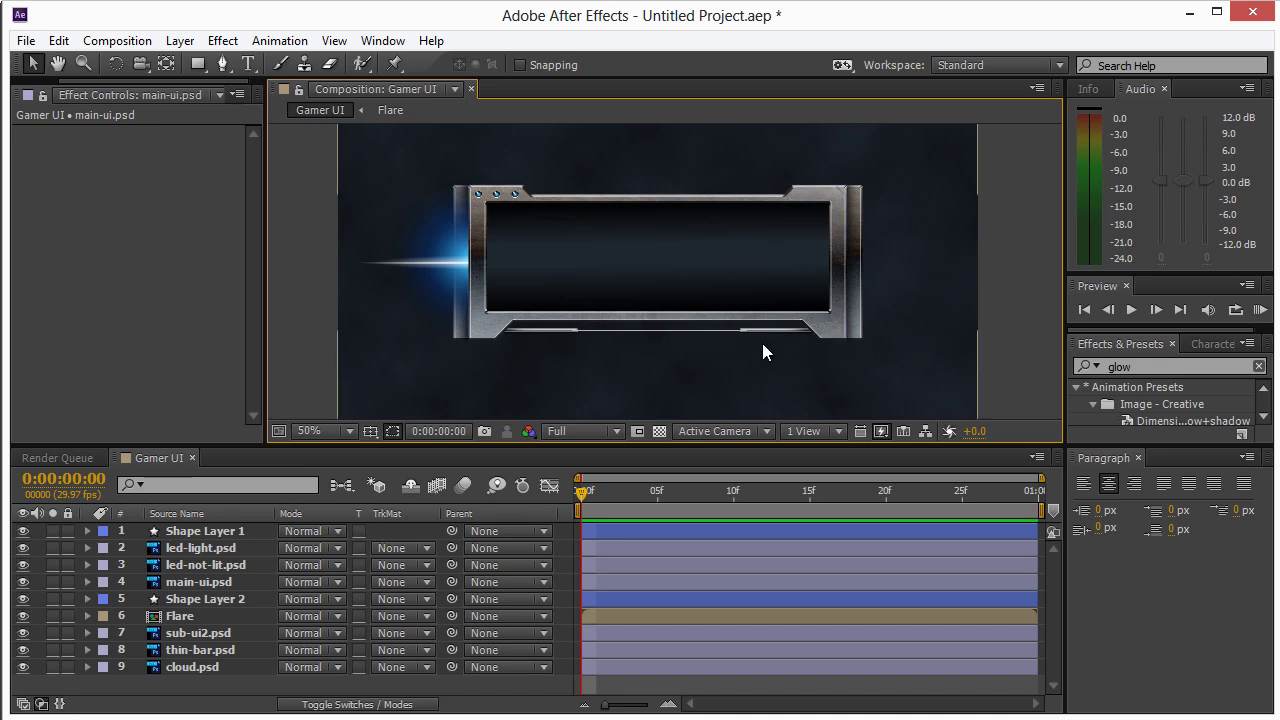
- Keyframe Shape Layer 1's opacity and lower it to 54%
{"action": "key", "text": "period"}
{"action": "left_click", "coordinate": [631, 391]}
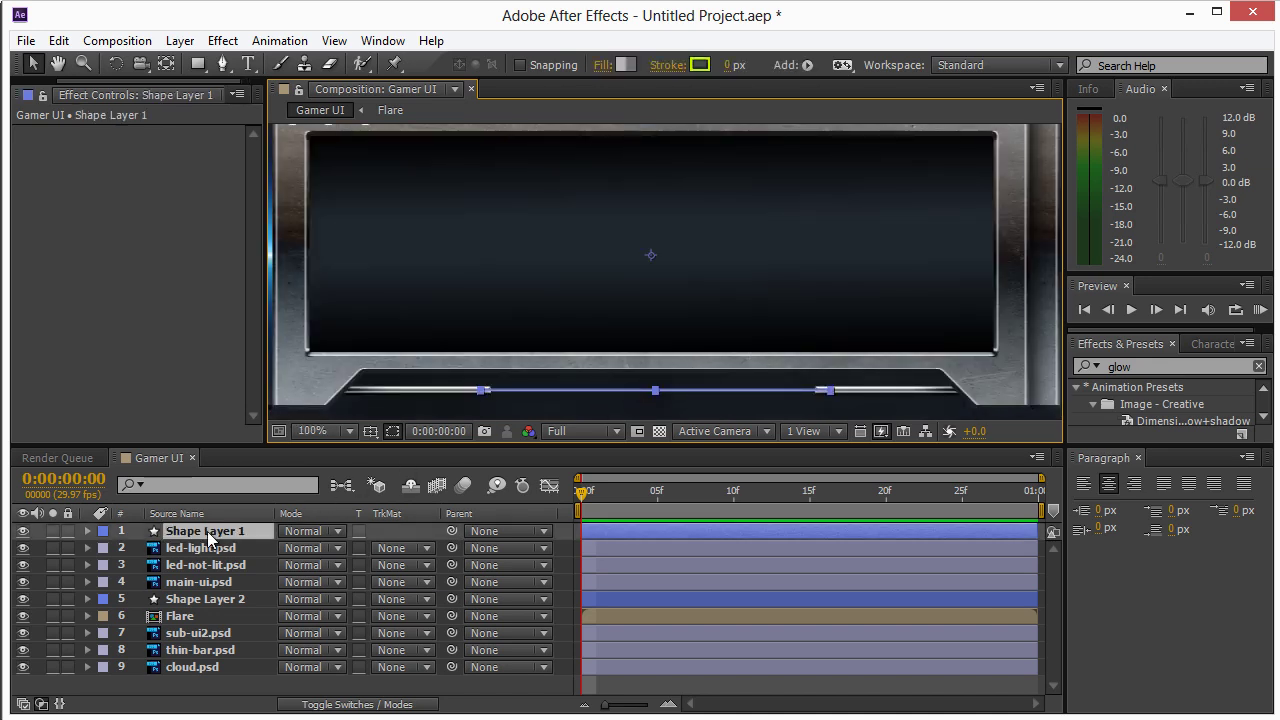
{"action": "key", "text": "t"}
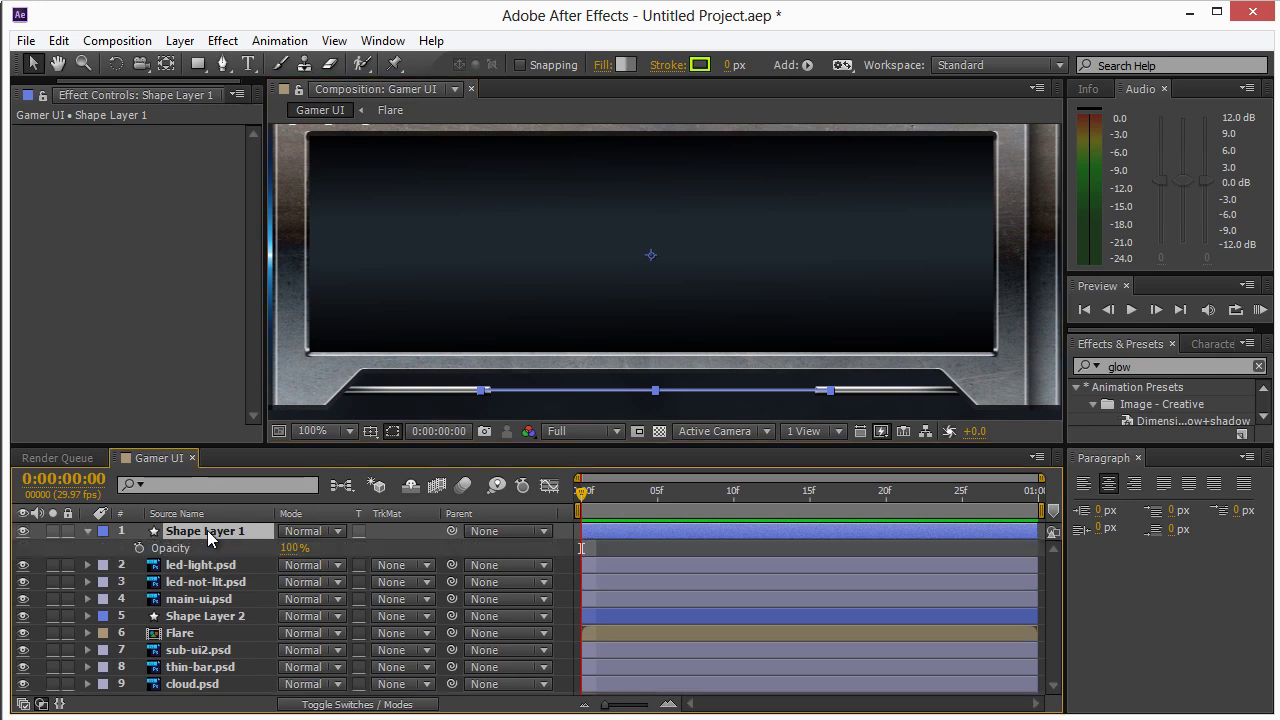
{"action": "key", "text": "alt+shift+t"}
{"action": "left_click_drag", "start_coordinate": [290, 549], "coordinate": [275, 558]}
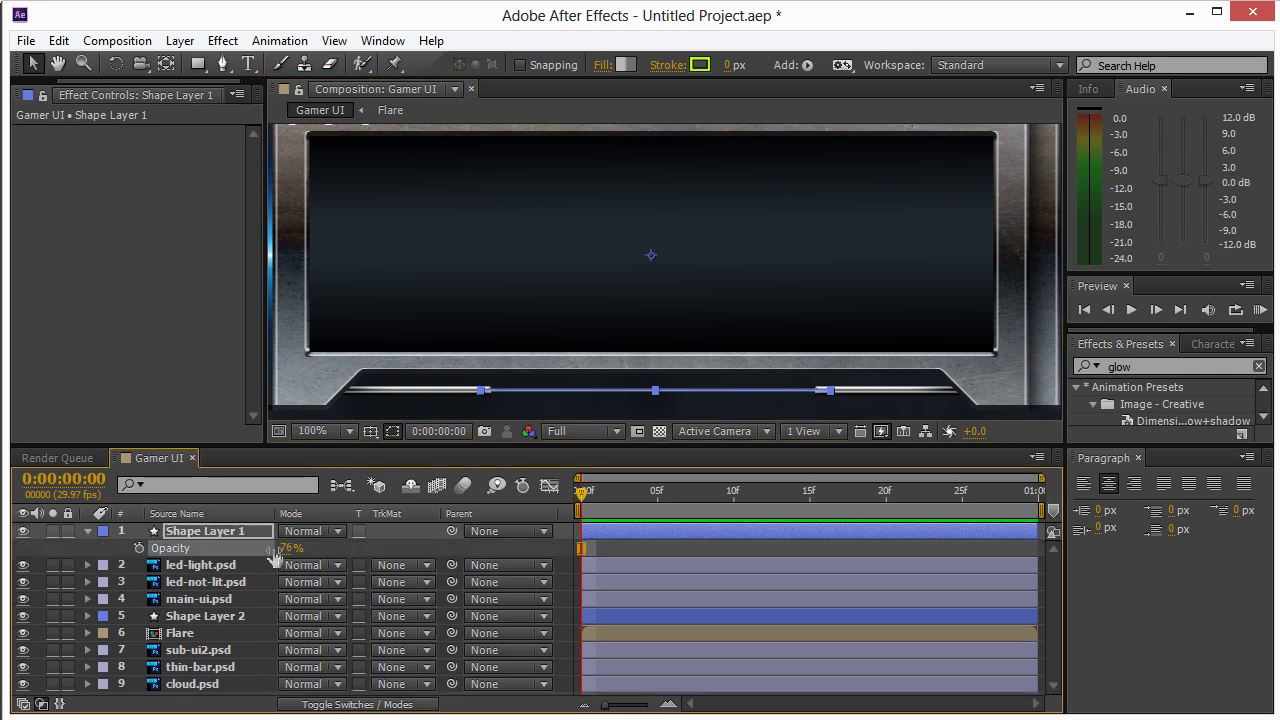
{"action": "left_click", "coordinate": [1012, 283]}
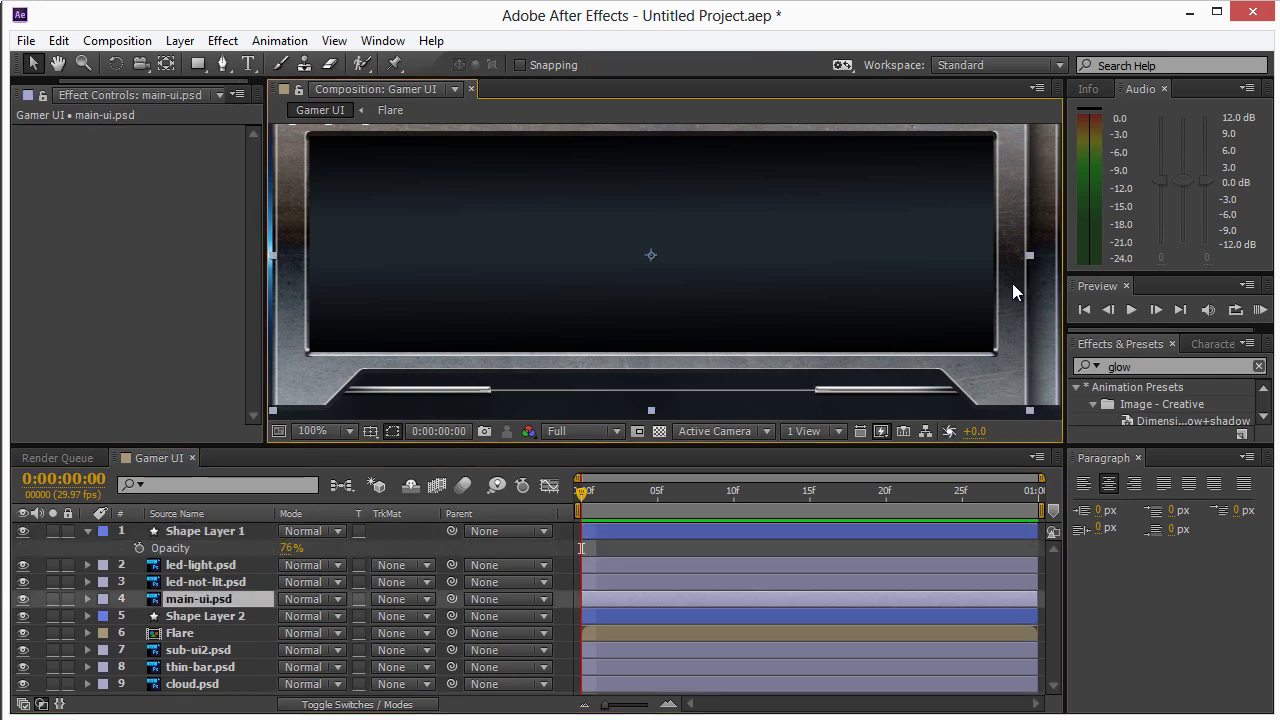
{"action": "left_click", "coordinate": [218, 531]}
{"action": "left_click_drag", "start_coordinate": [290, 548], "coordinate": [263, 545]}
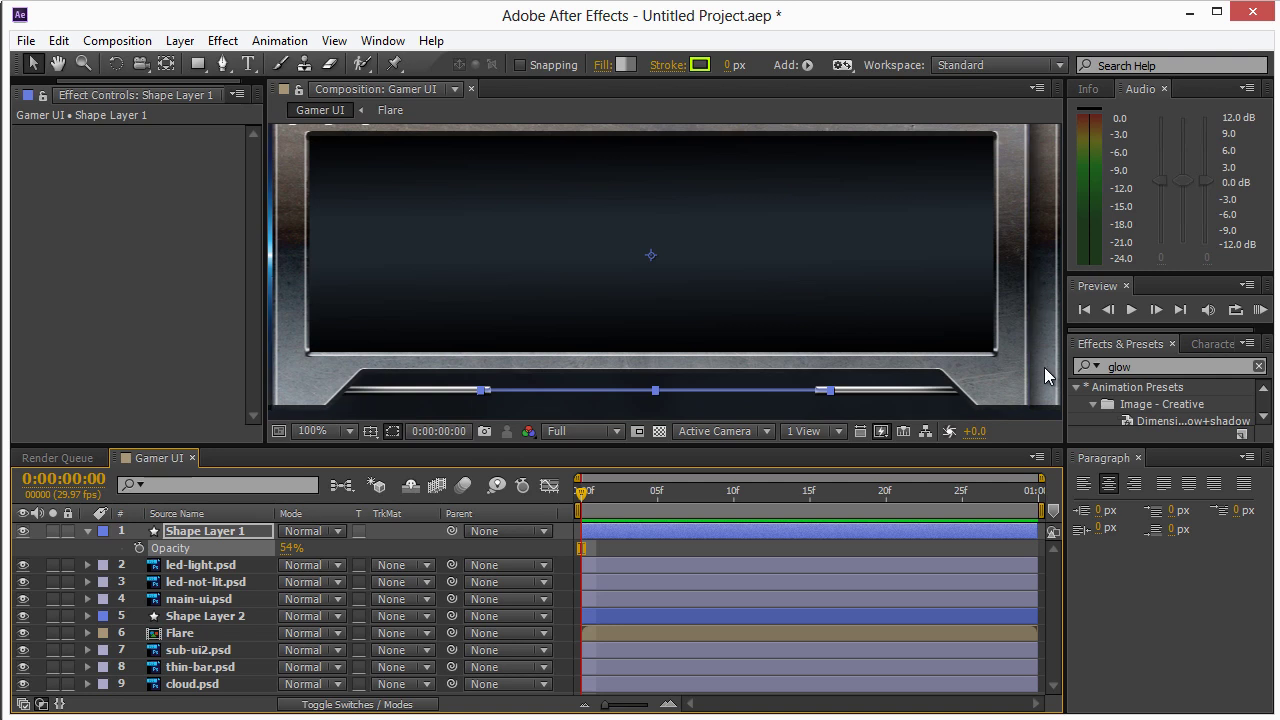
- Drag Shape Layer 1 down the stack below the Flare layer
{"action": "key", "text": "KP_6"}
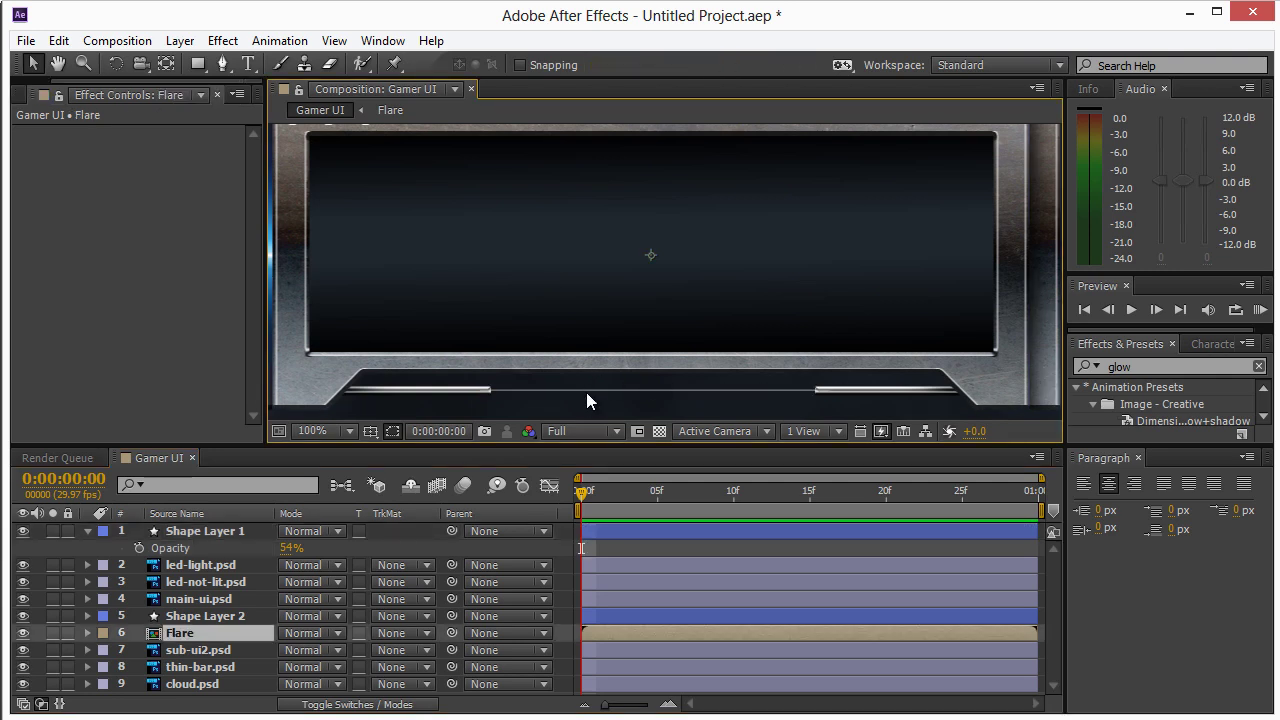
{"action": "left_click", "coordinate": [209, 531]}
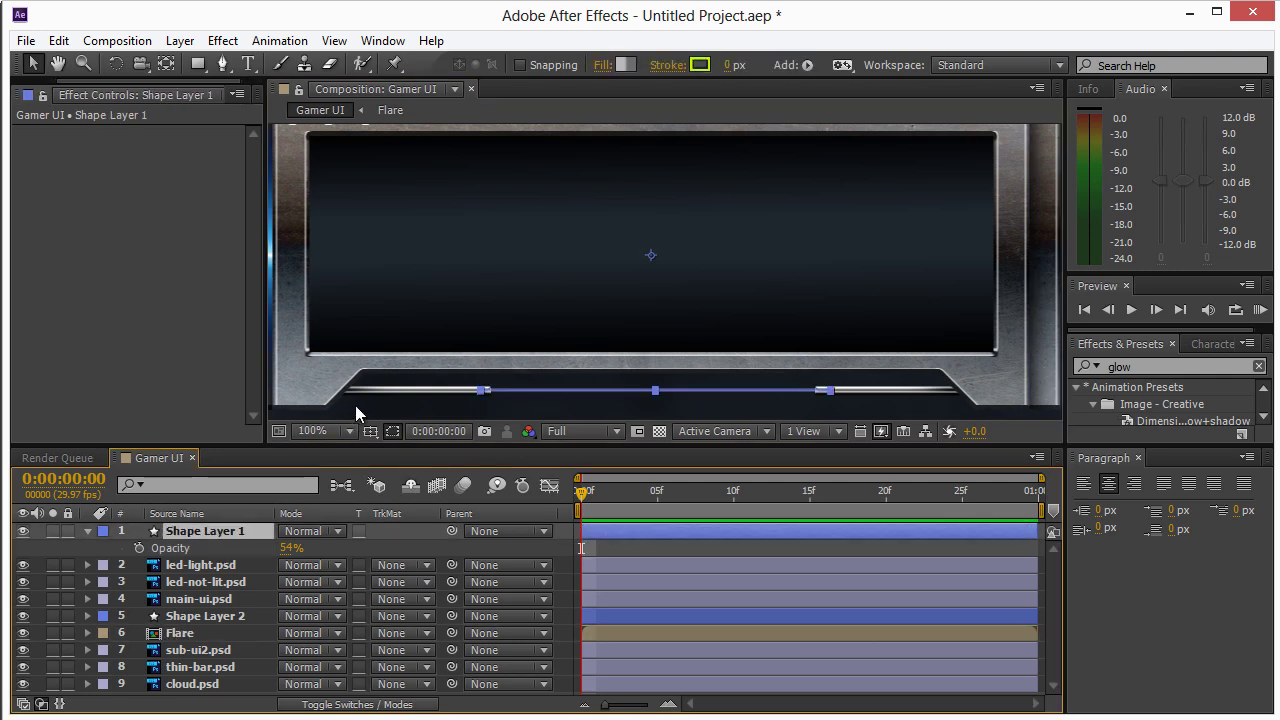
{"action": "left_click", "coordinate": [434, 401]}
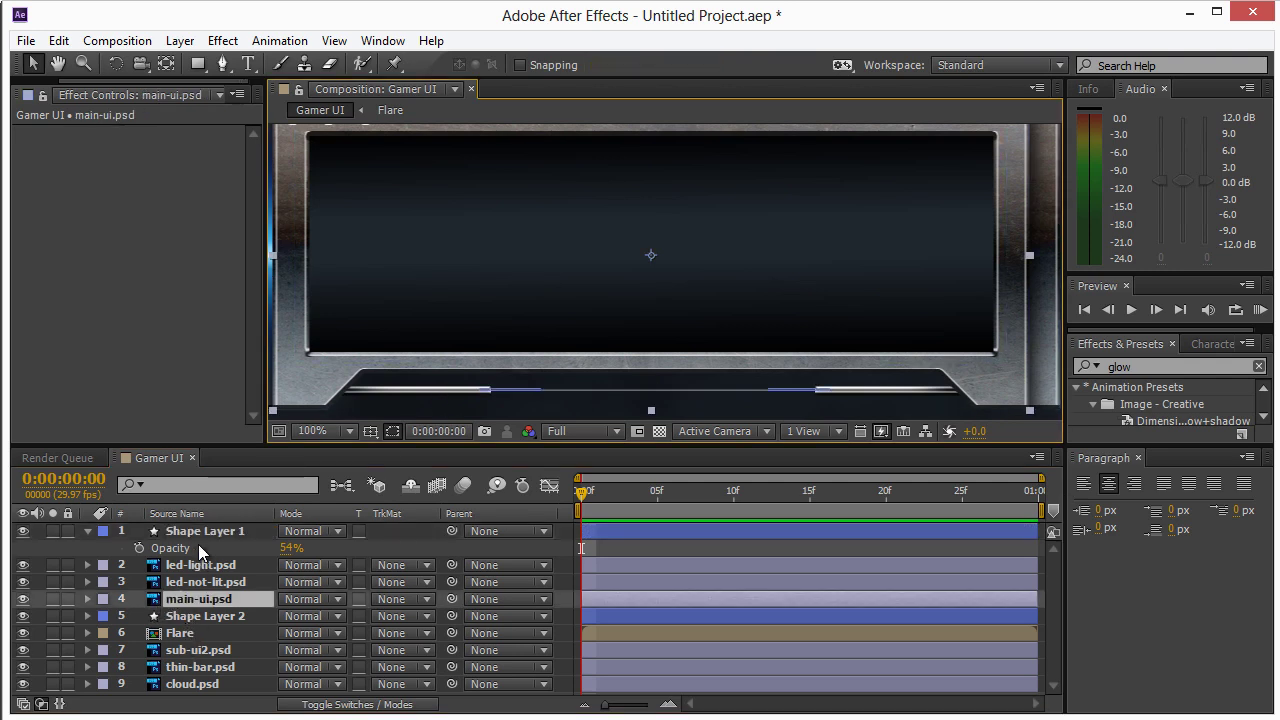
{"action": "left_click_drag", "start_coordinate": [205, 530], "coordinate": [205, 657]}
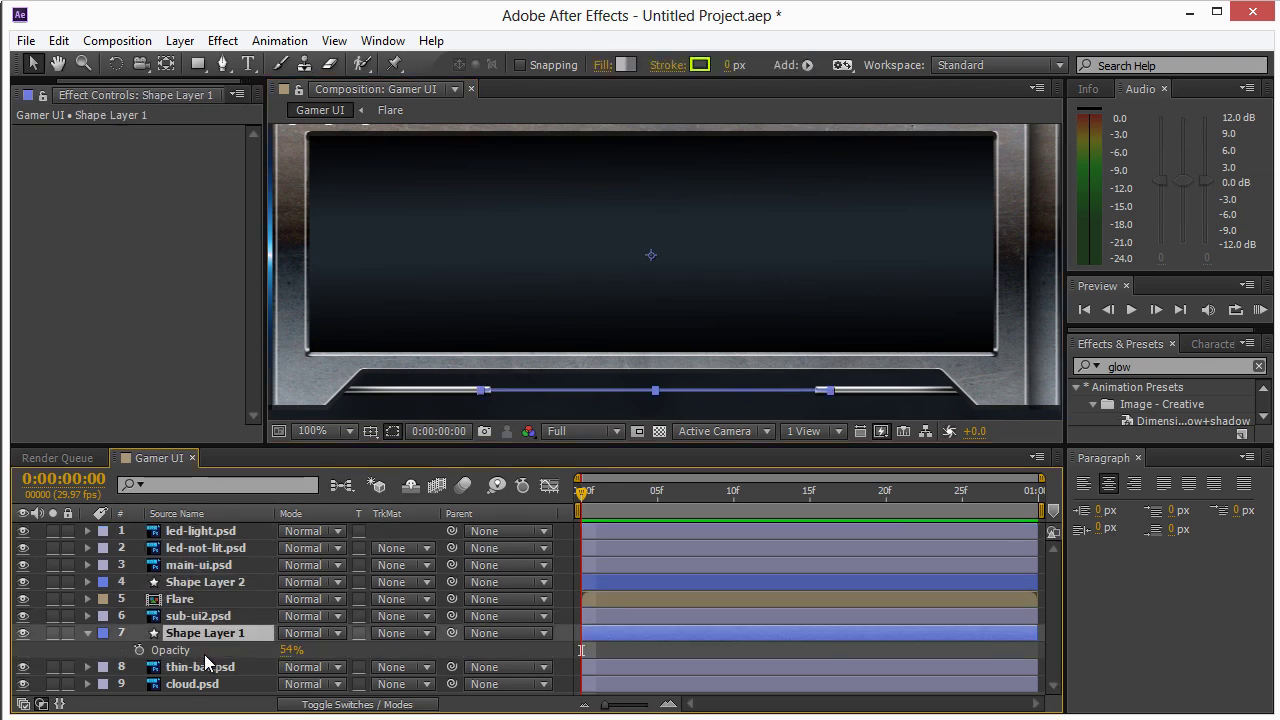
- Zoom the viewer to 50% to show the whole frame with the blue flare on the left
{"action": "key", "text": "ctrl+Up"}
{"action": "key", "text": "ctrl+Up"}
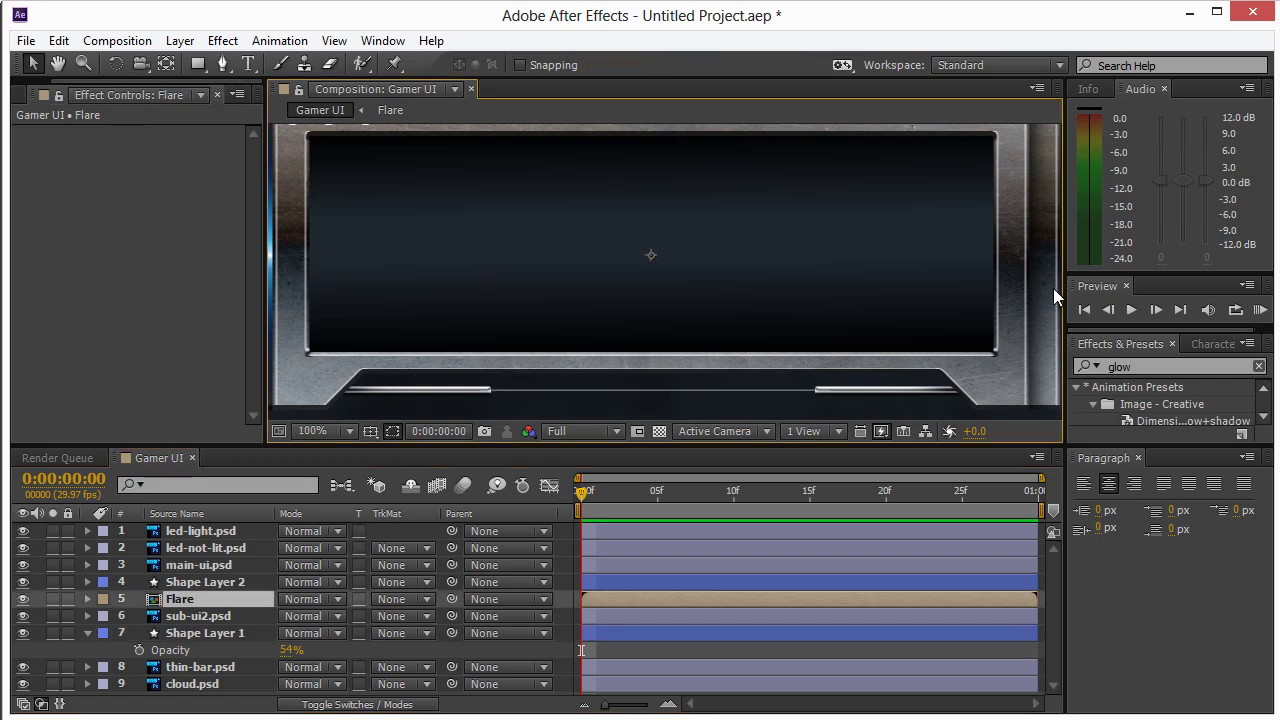
{"action": "key", "text": "comma"}
{"action": "key", "text": "comma"}
{"action": "key", "text": "comma"}
{"action": "key", "text": "comma"}
{"action": "key", "text": "period"}
{"action": "key", "text": "period"}
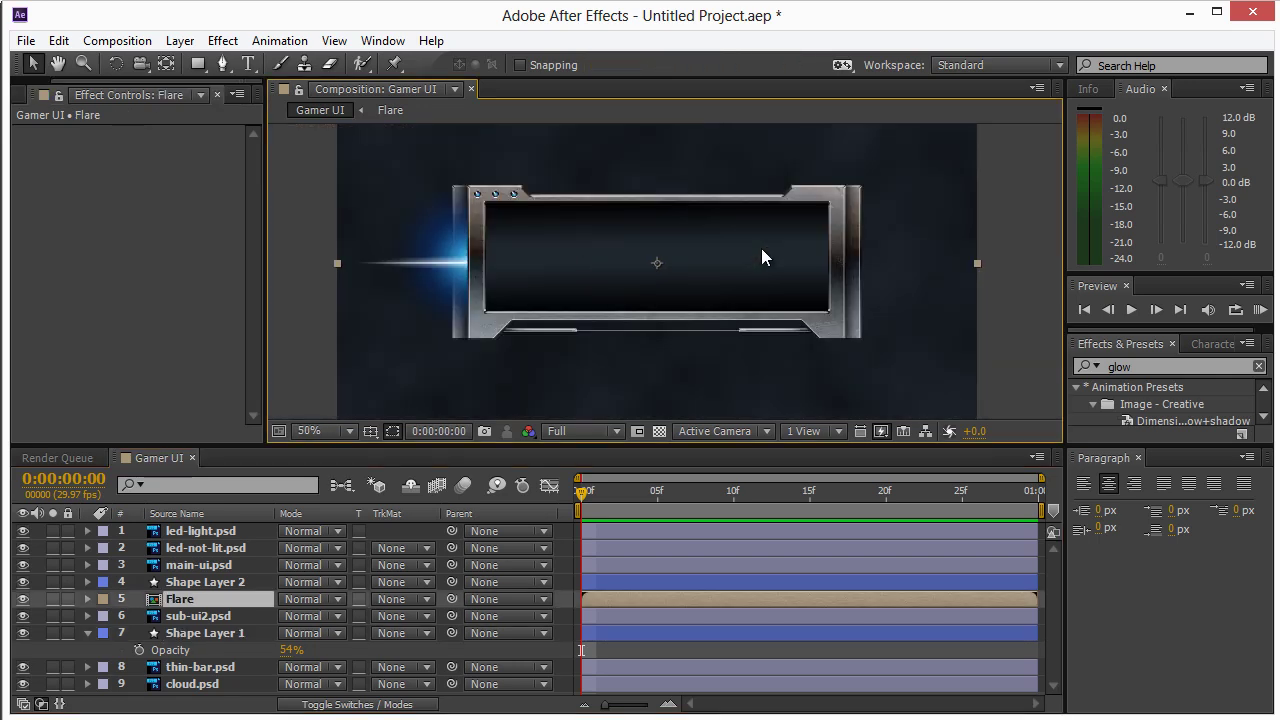
{"action": "left_click", "coordinate": [1011, 218]}
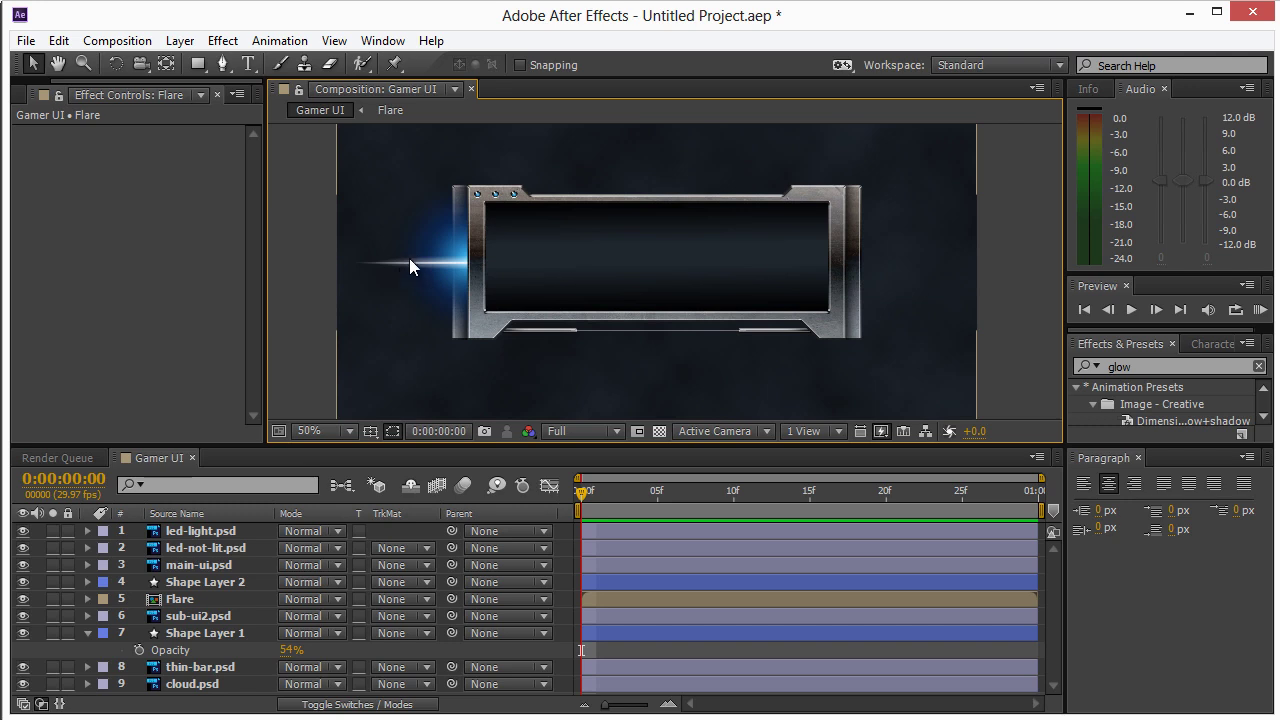
{"action": "left_click", "coordinate": [187, 533]}
{"action": "left_click", "coordinate": [200, 551]}
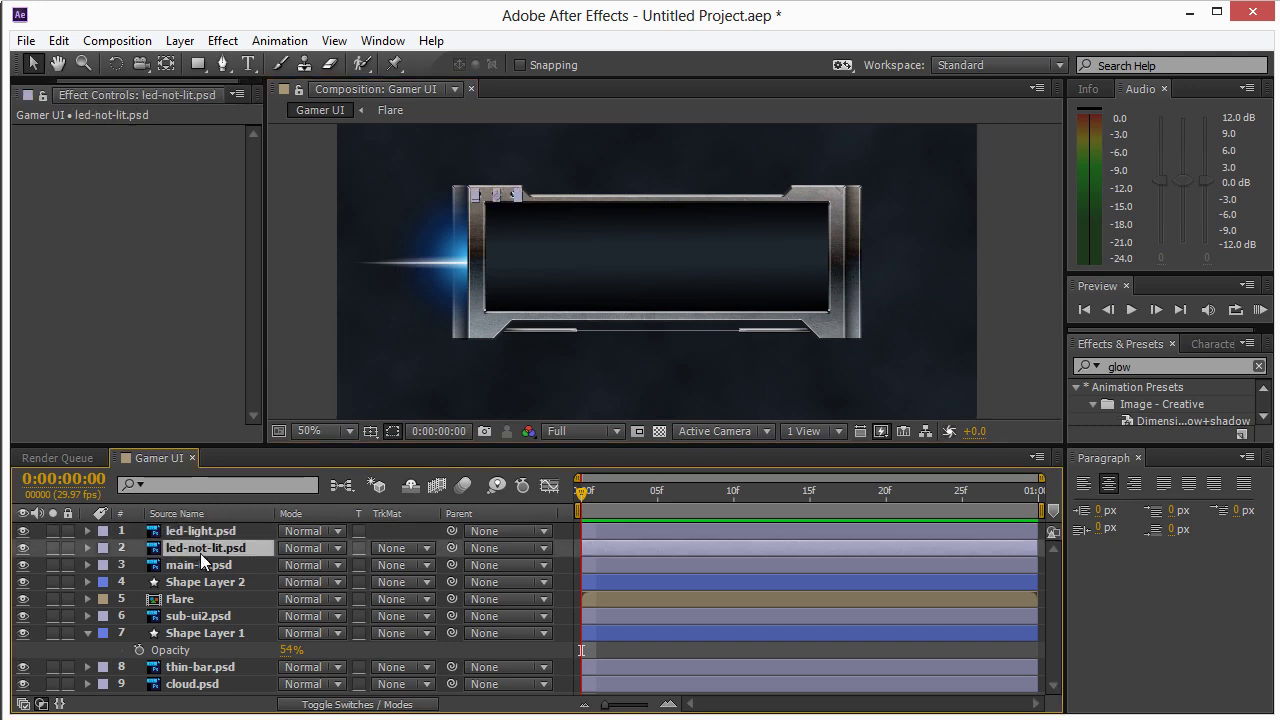
{"action": "left_click", "coordinate": [193, 595]}
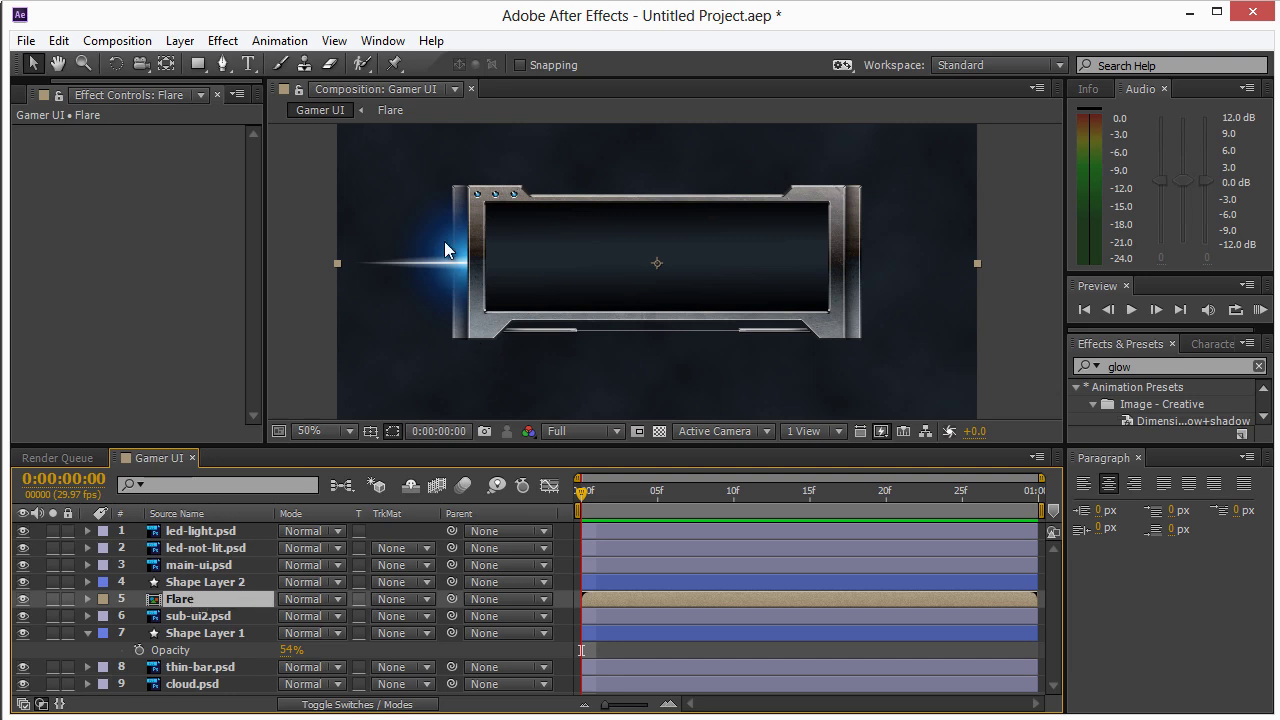
{"action": "left_click", "coordinate": [998, 214]}
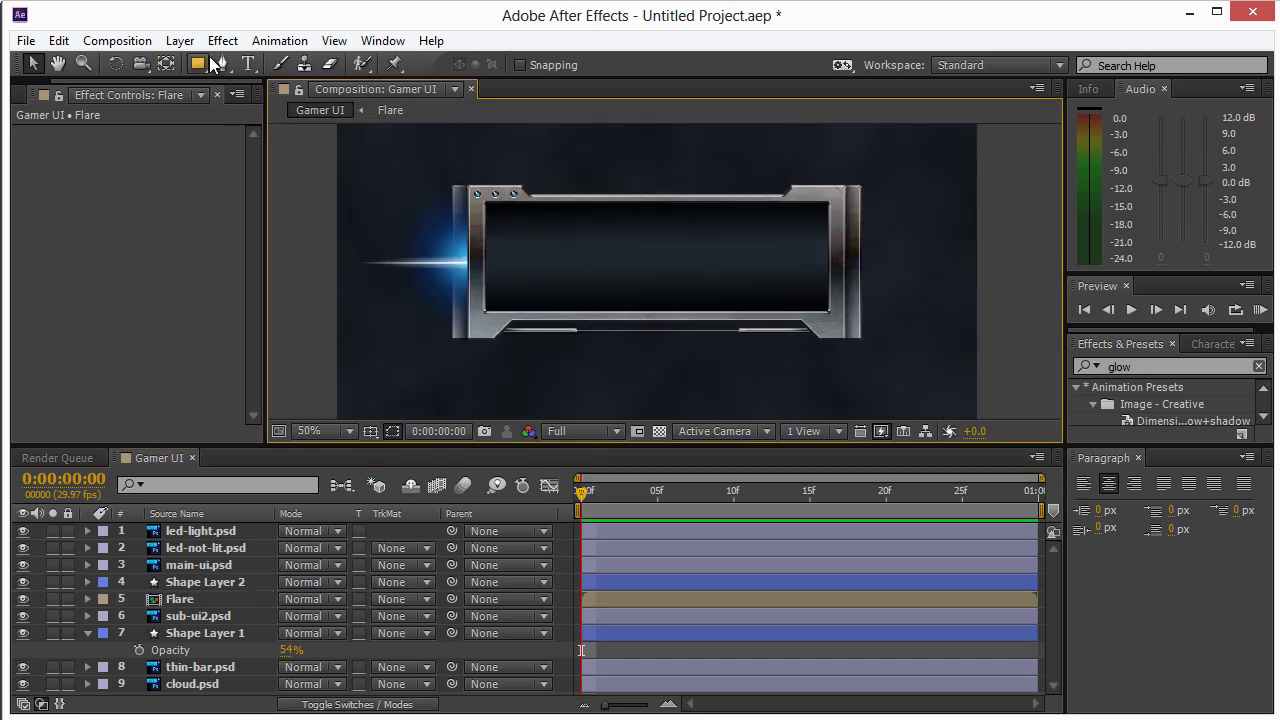
{"action": "left_click", "coordinate": [249, 64]}
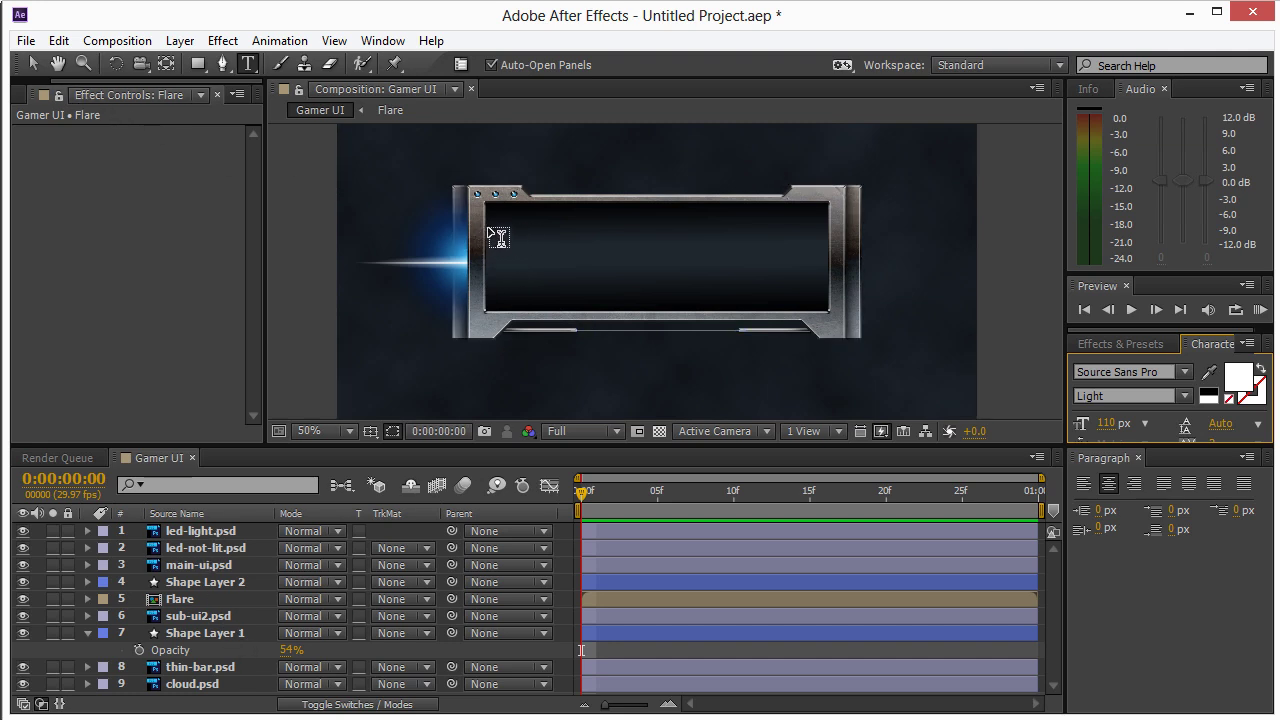
- Draw a paragraph text box in the dark panel and type 'TROLL LEVEL'
{"action": "left_click_drag", "start_coordinate": [486, 229], "coordinate": [838, 279]}
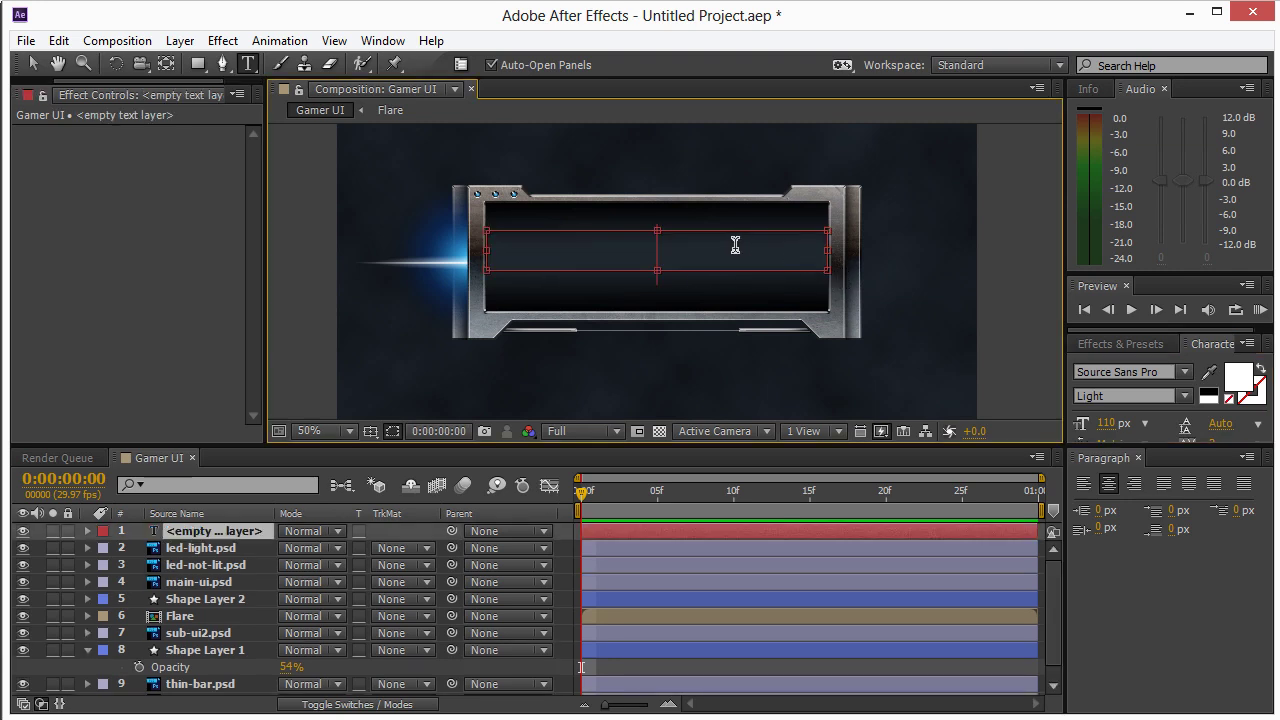
{"action": "type", "text": "dfas"}
{"action": "left_click_drag", "start_coordinate": [712, 258], "coordinate": [565, 263]}
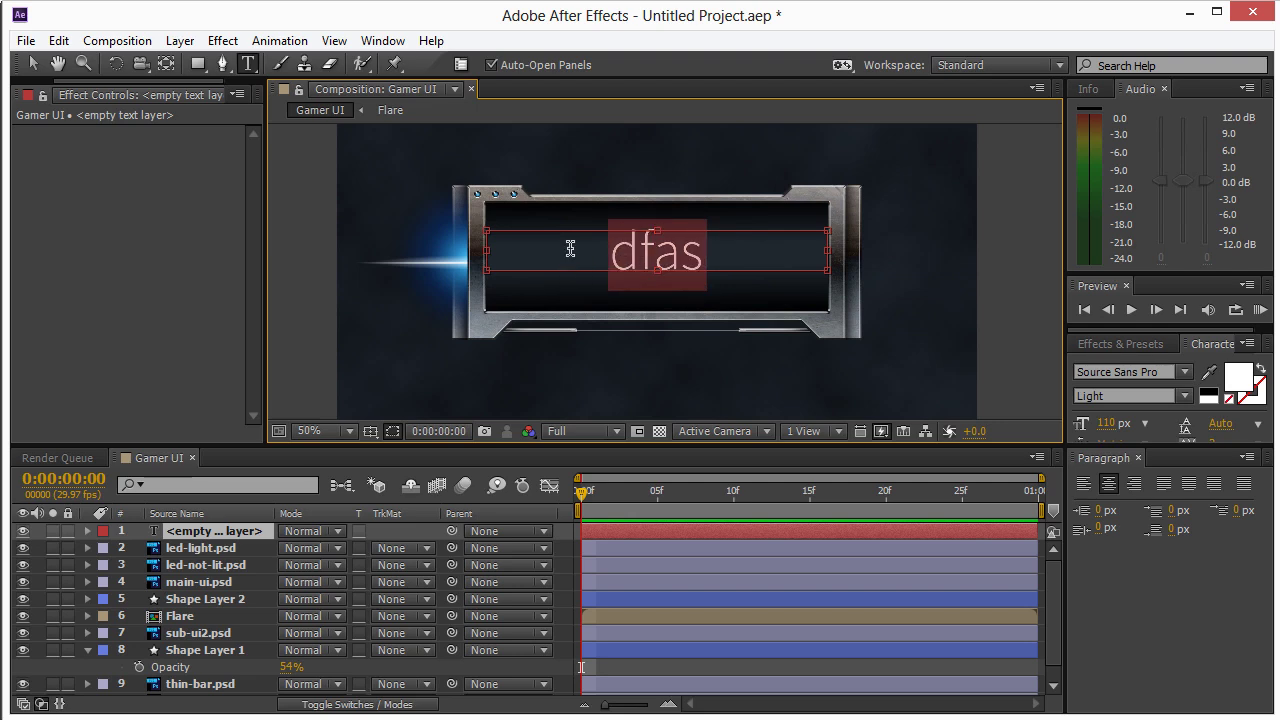
{"action": "type", "text": "TROLL LEVF"}
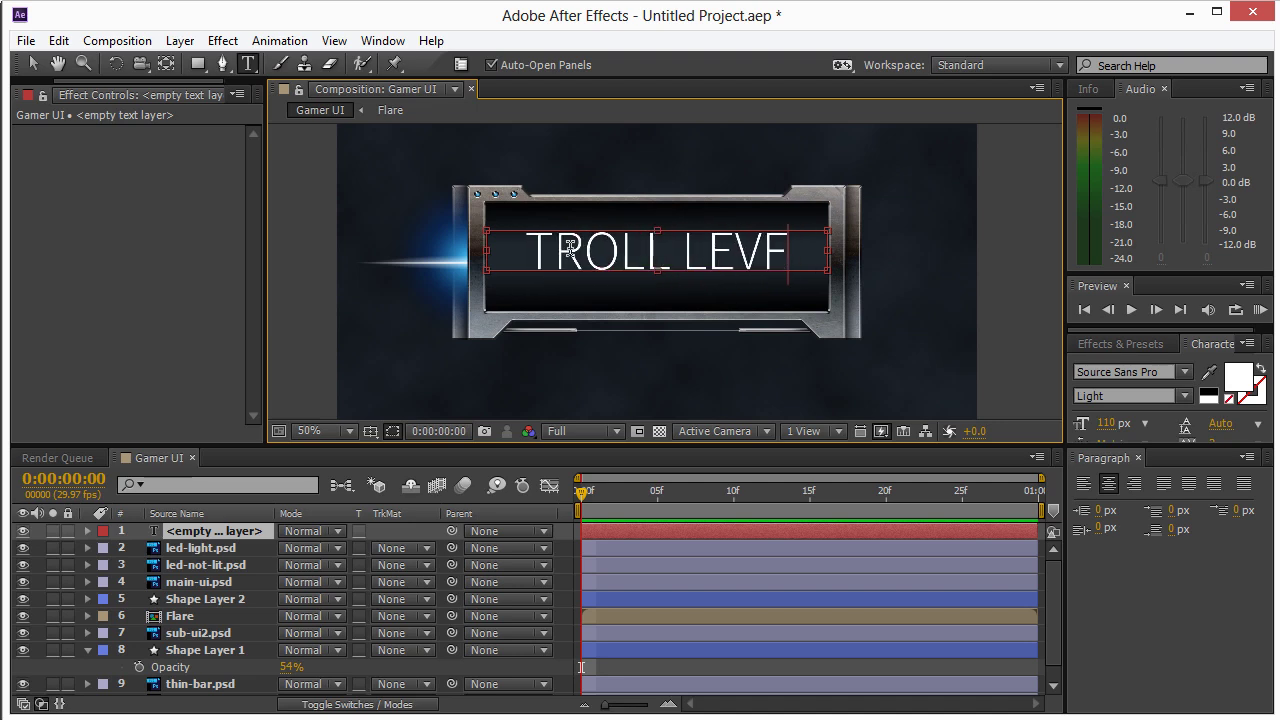
{"action": "key", "text": "BackSpace"}
{"action": "type", "text": "EL"}
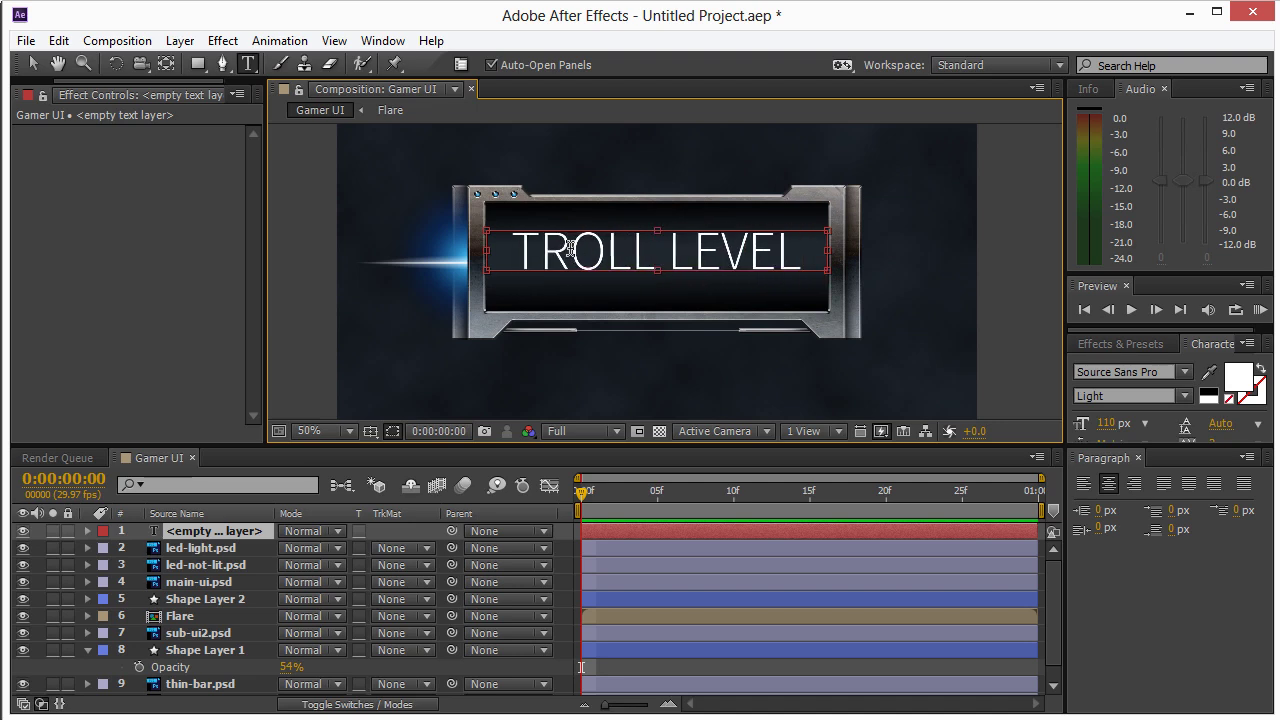
{"action": "key", "text": "ctrl+a"}
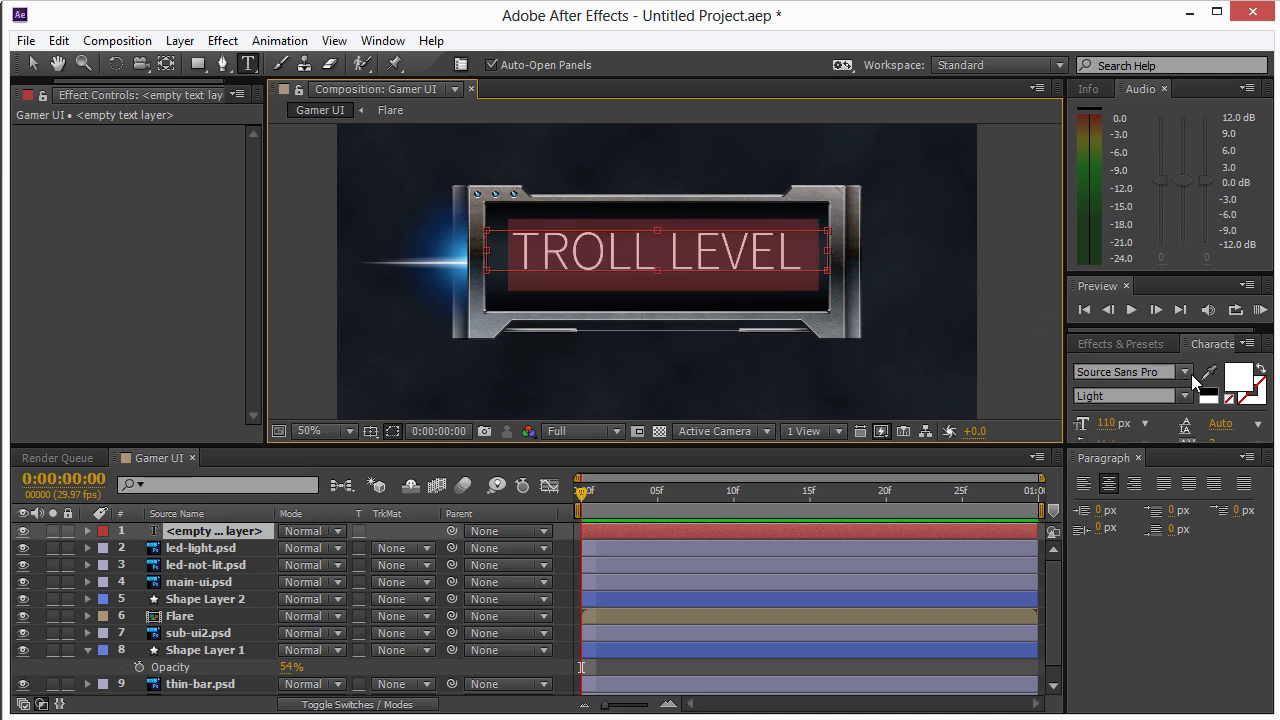
- Set the title font to Trade Gothic LT Std Bold Extended at 25 px
{"action": "left_click", "coordinate": [1186, 373]}
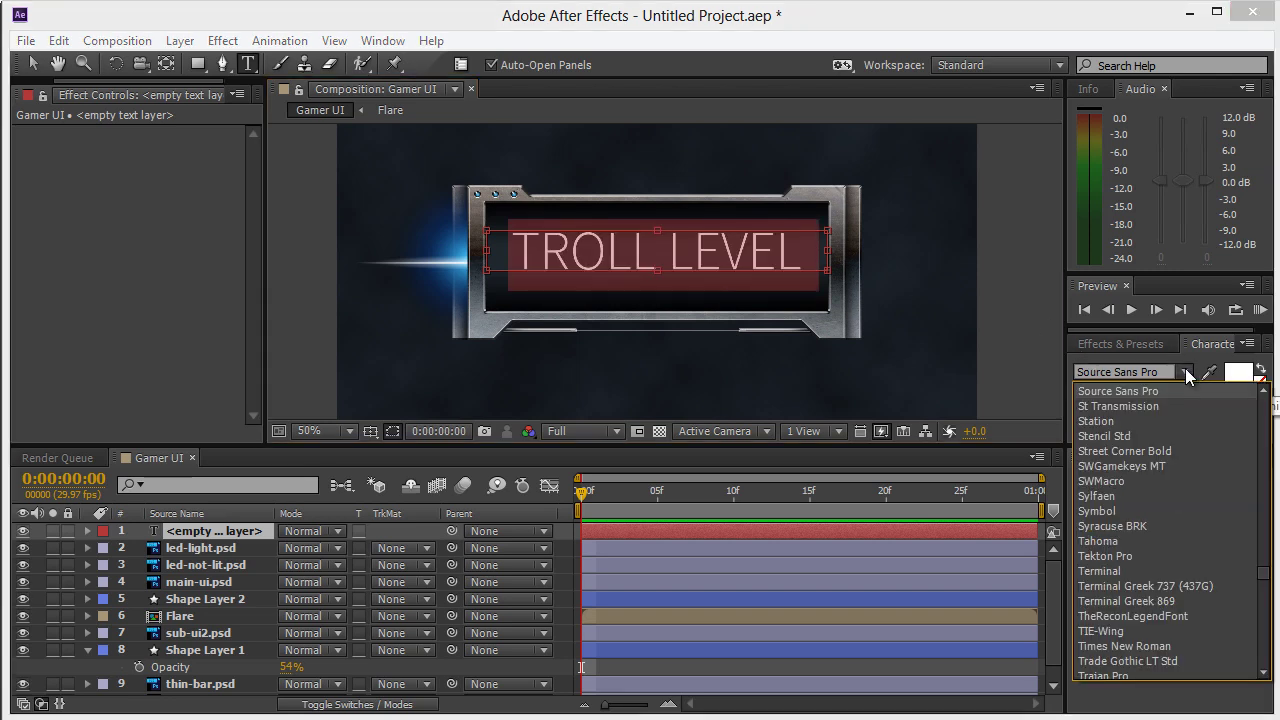
{"action": "left_click", "coordinate": [1127, 661]}
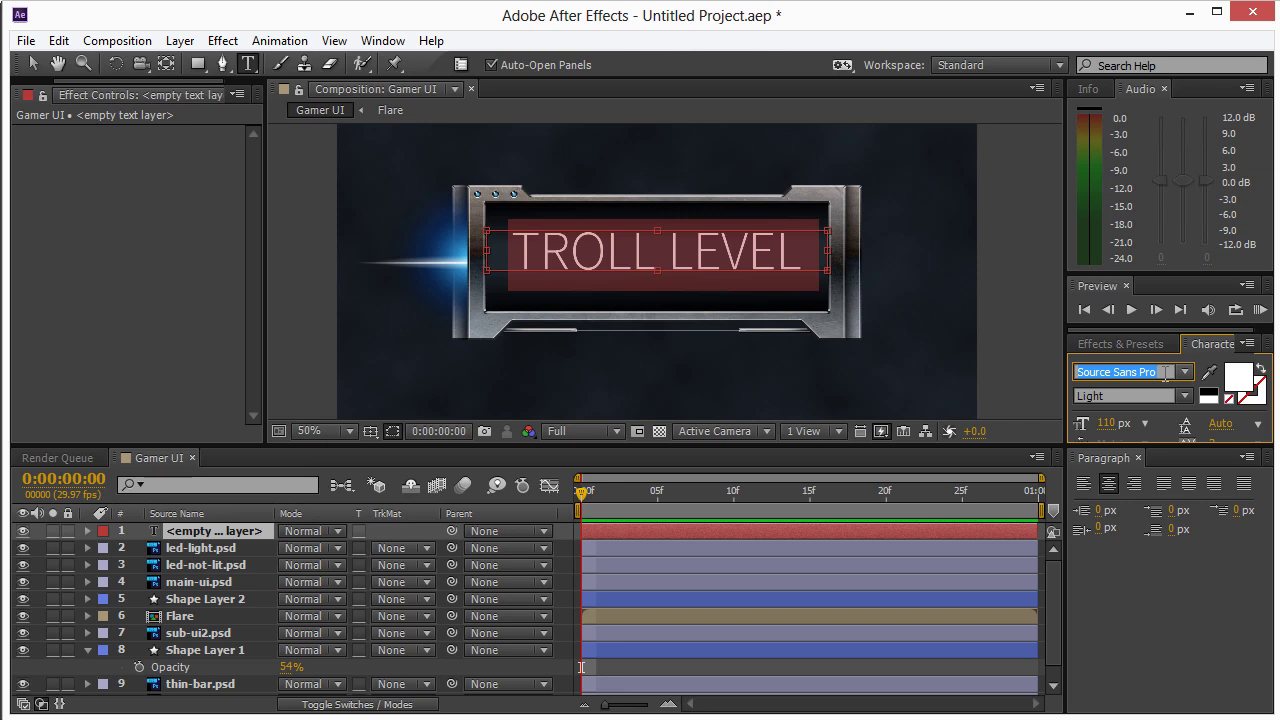
{"action": "key", "text": "Return"}
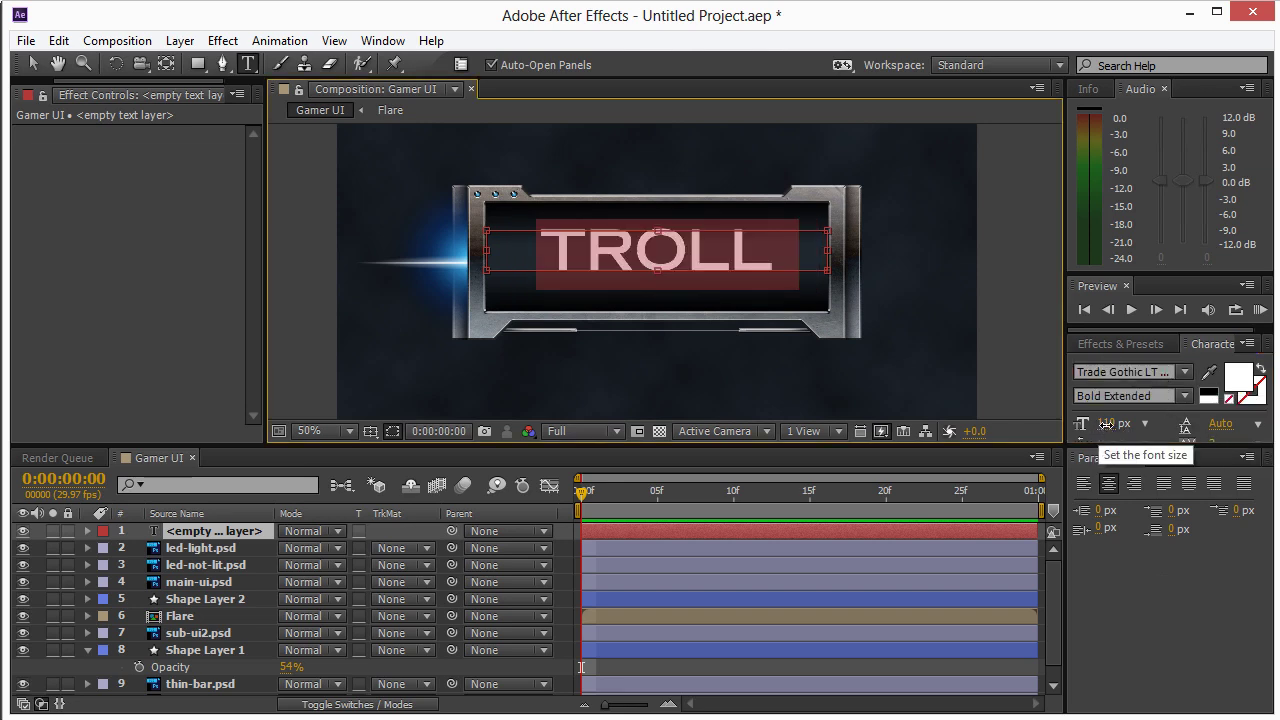
{"action": "left_click_drag", "start_coordinate": [1106, 423], "coordinate": [1022, 430]}
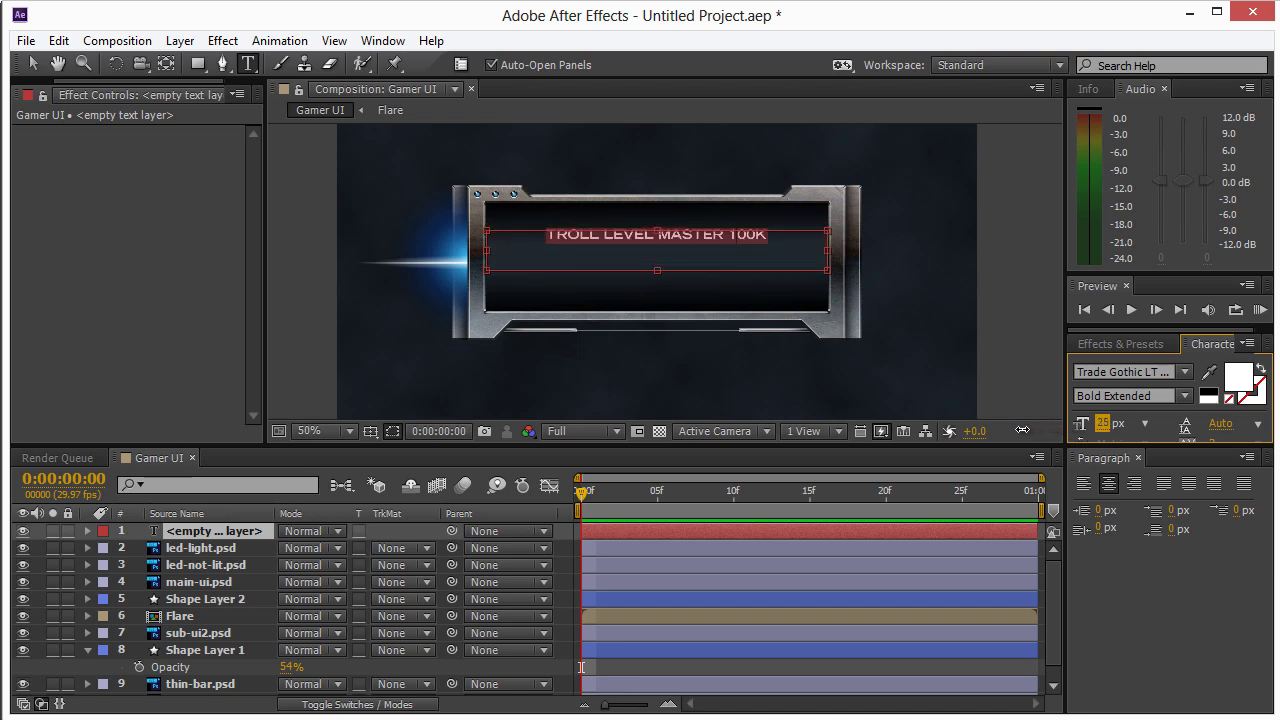
- Commit the text and move the title slightly lower in the panel
{"action": "left_click", "coordinate": [662, 262]}
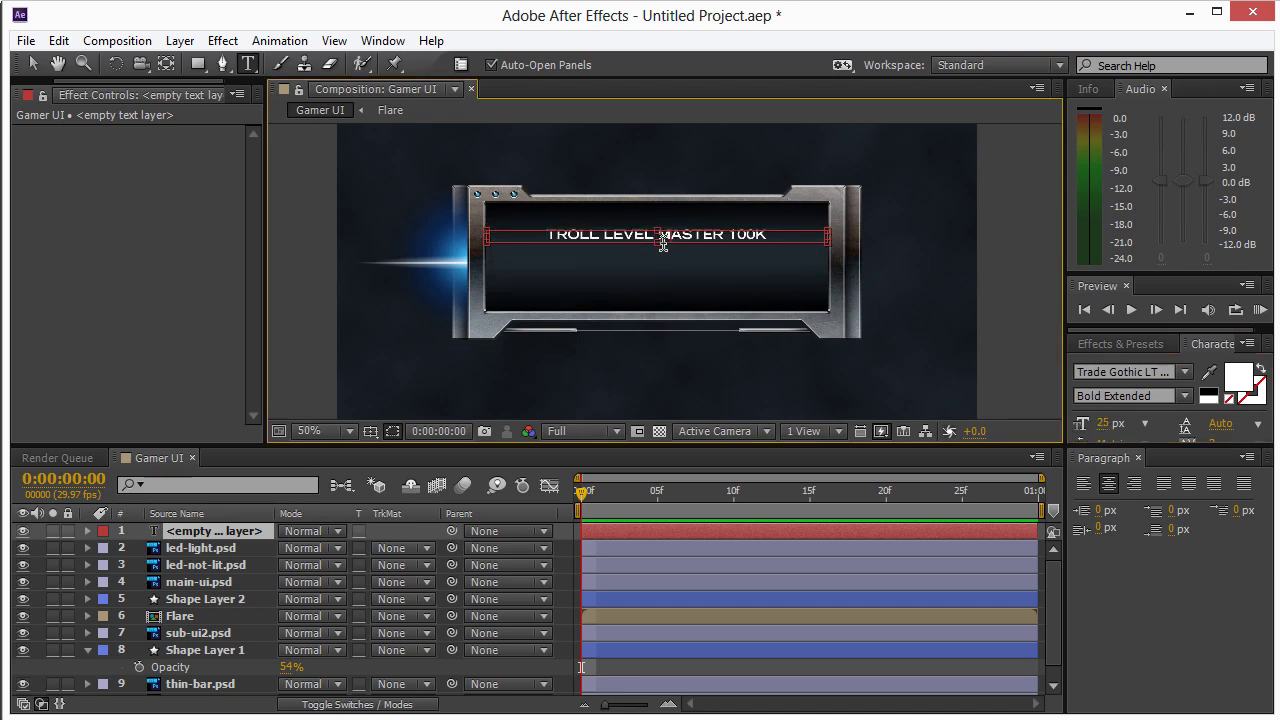
{"action": "left_click", "coordinate": [33, 63]}
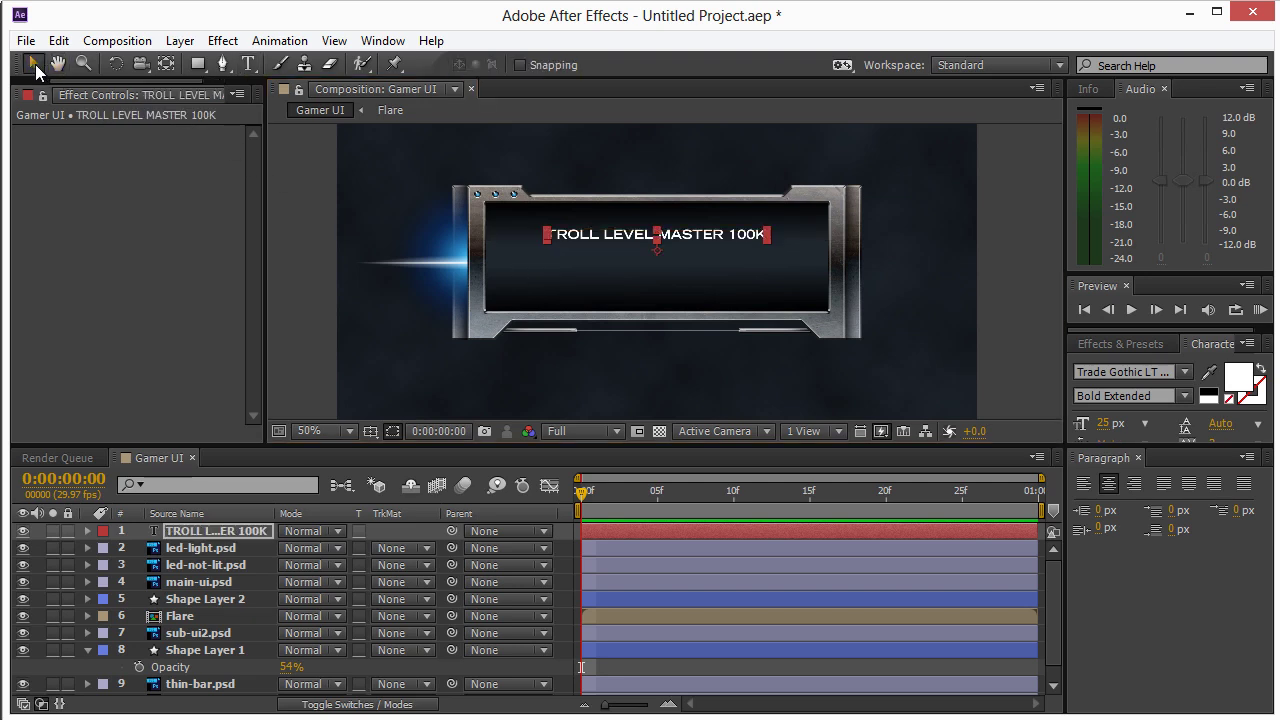
{"action": "left_click_drag", "start_coordinate": [697, 241], "coordinate": [702, 254]}
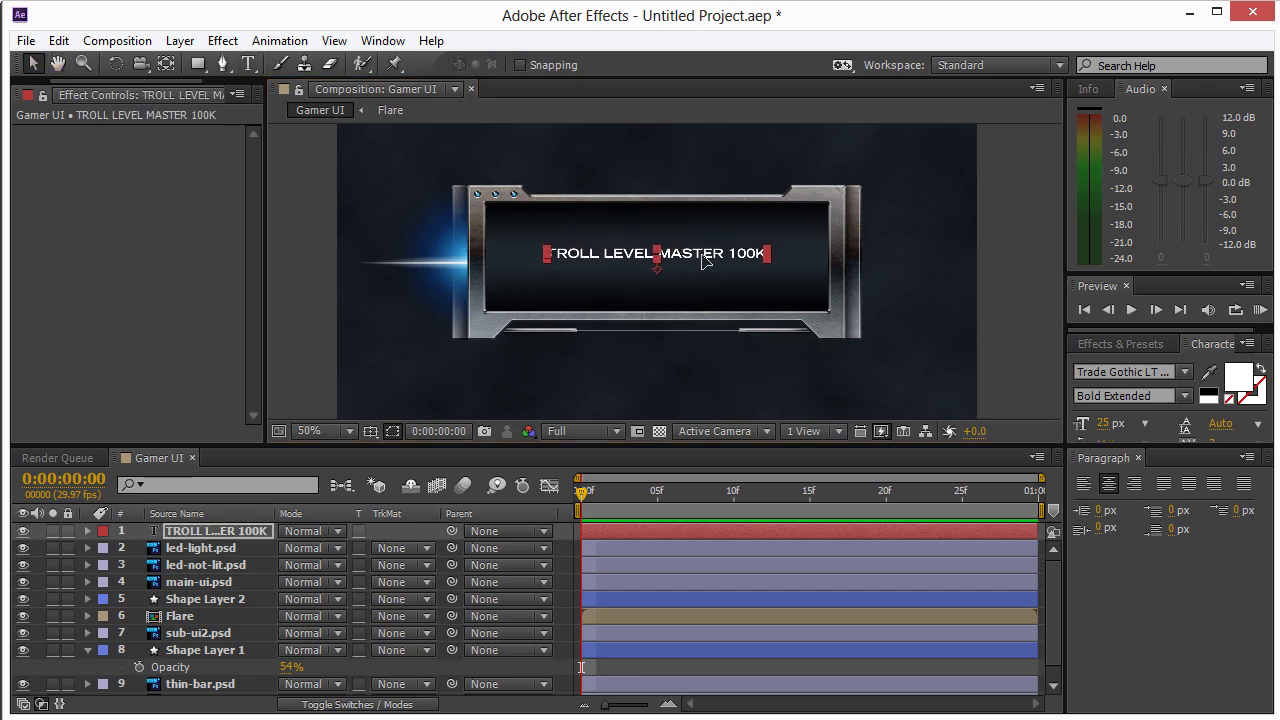
{"action": "left_click", "coordinate": [1001, 245]}
{"action": "key", "text": "period"}
{"action": "key", "text": "period"}
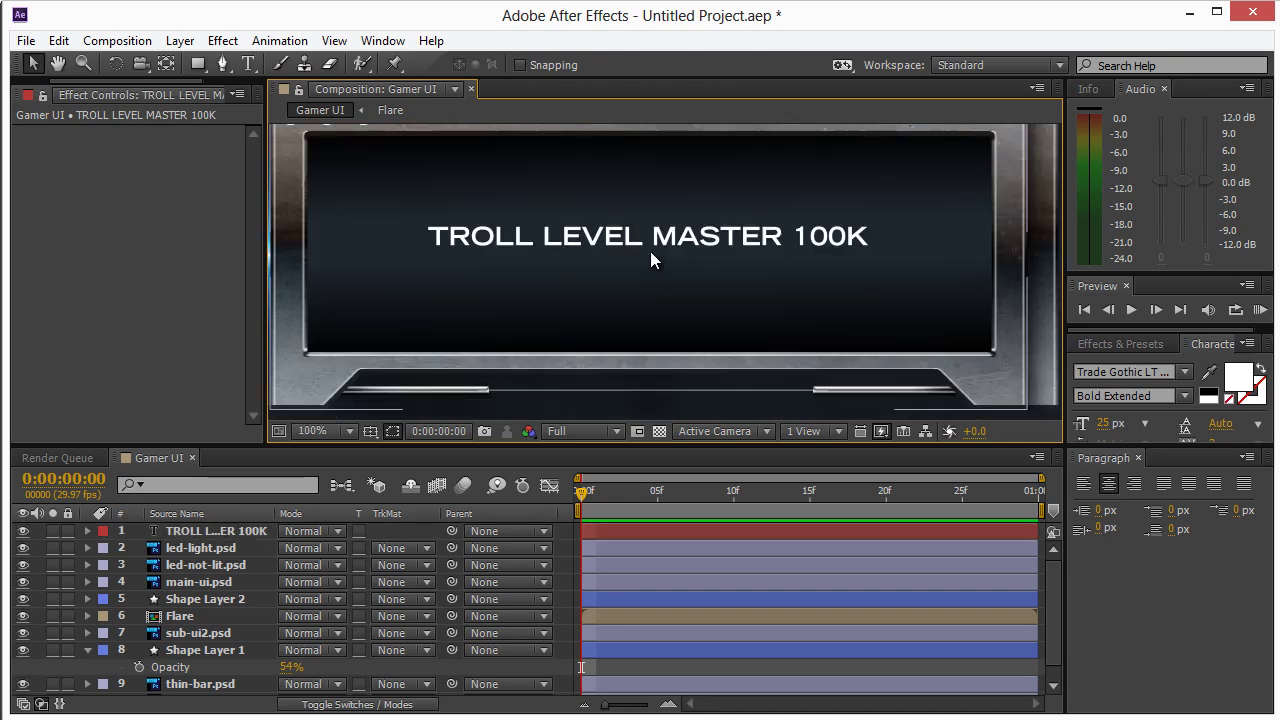
- Set the title's fill colour to light cyan 79DEFF
{"action": "left_click", "coordinate": [662, 238]}
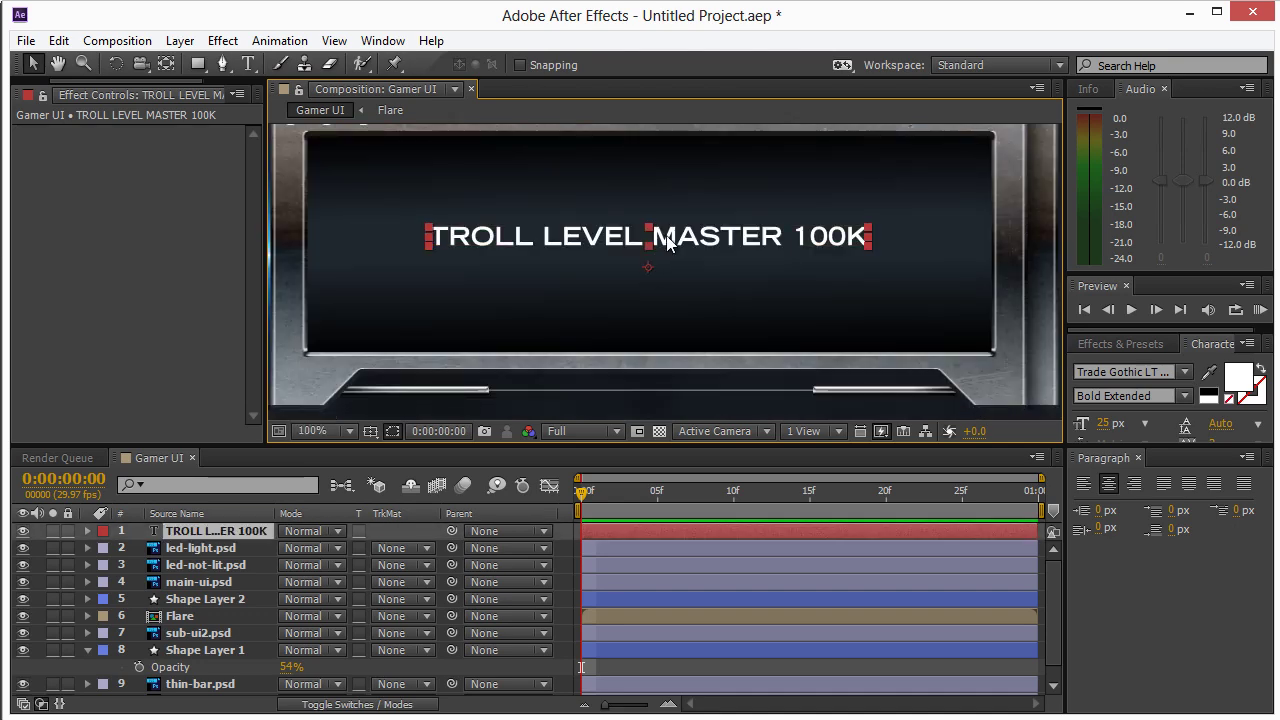
{"action": "left_click", "coordinate": [1224, 377]}
{"action": "left_click", "coordinate": [911, 412]}
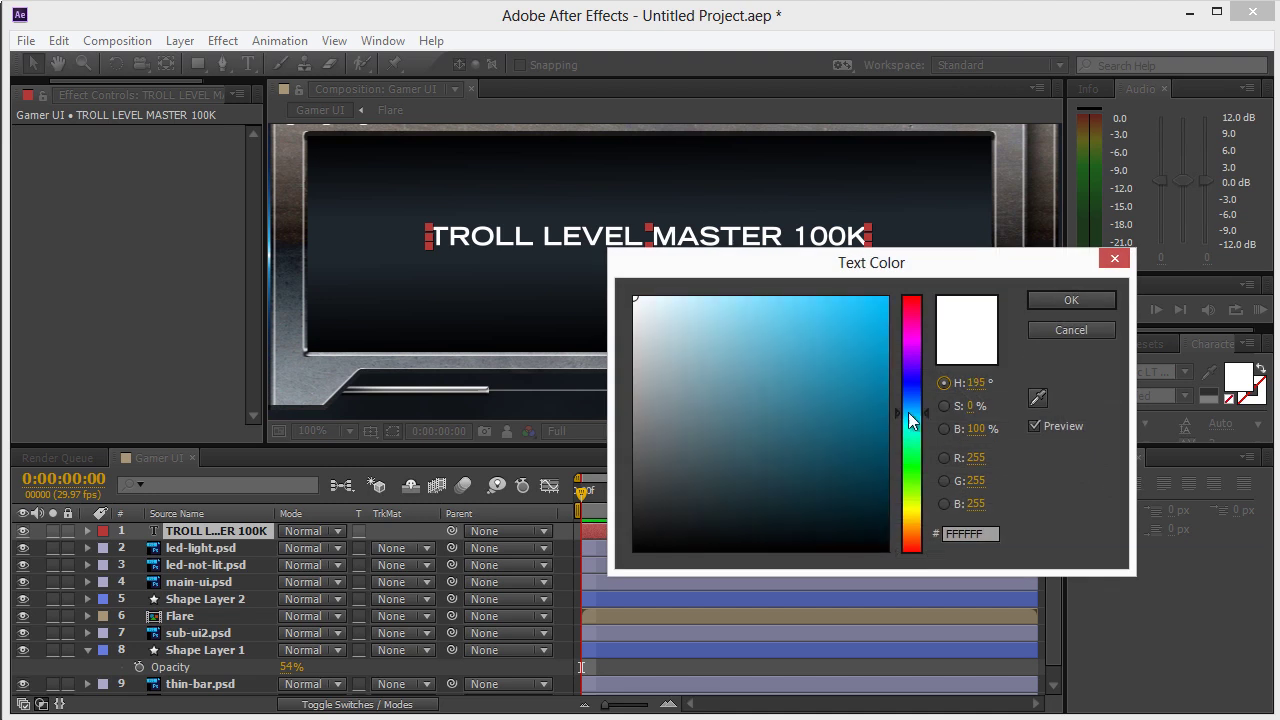
{"action": "left_click", "coordinate": [877, 318]}
{"action": "left_click_drag", "start_coordinate": [780, 316], "coordinate": [768, 272]}
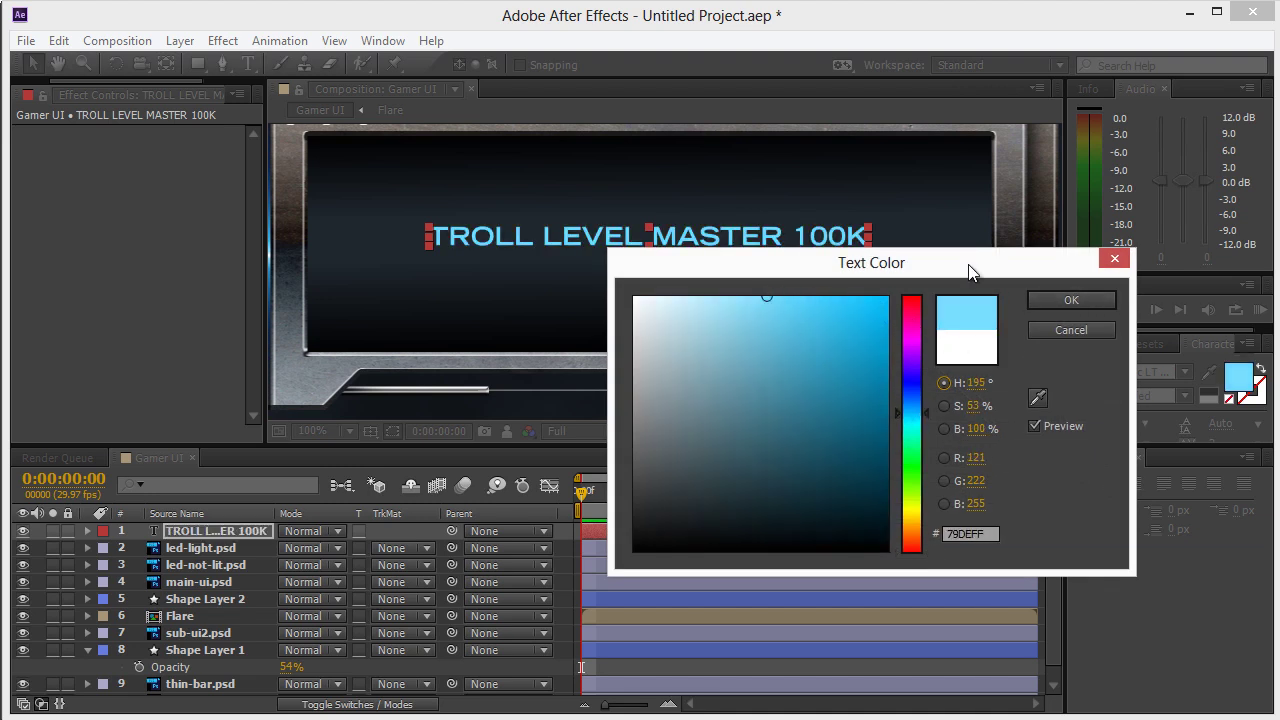
{"action": "left_click", "coordinate": [1069, 293]}
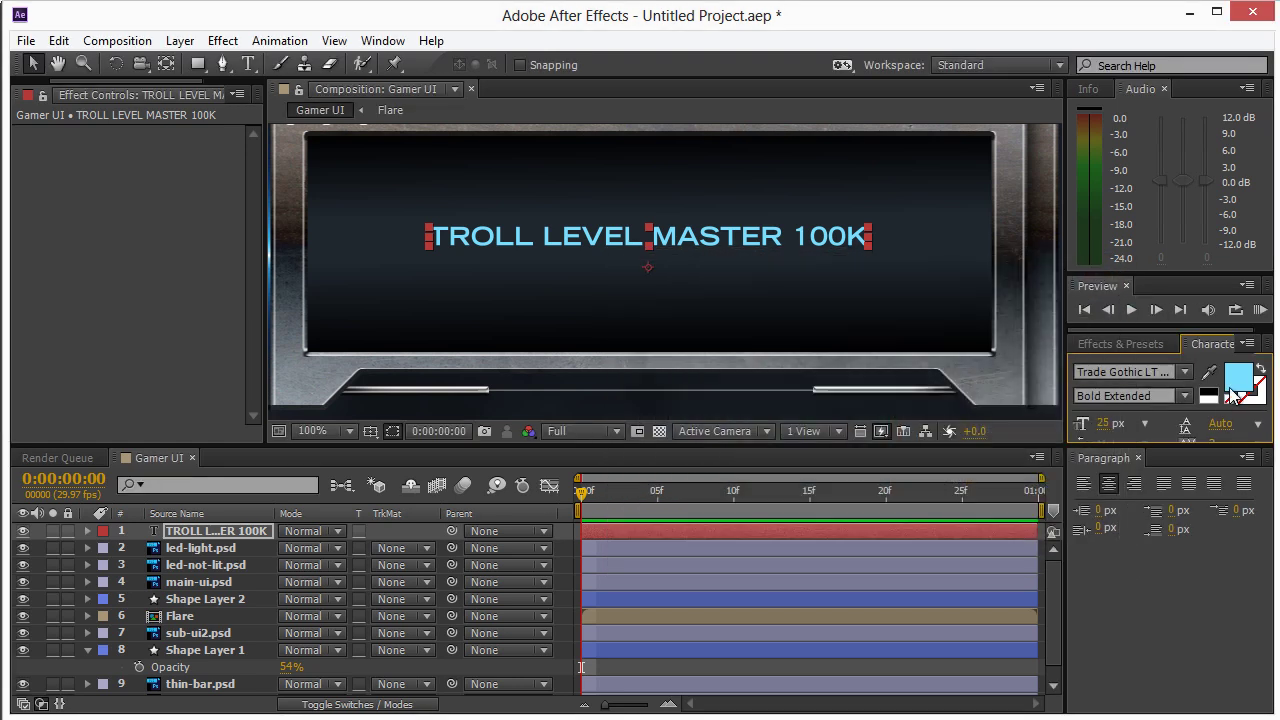
- Apply the Glow effect from Effects & Presets to the title text
{"action": "left_click", "coordinate": [1103, 348]}
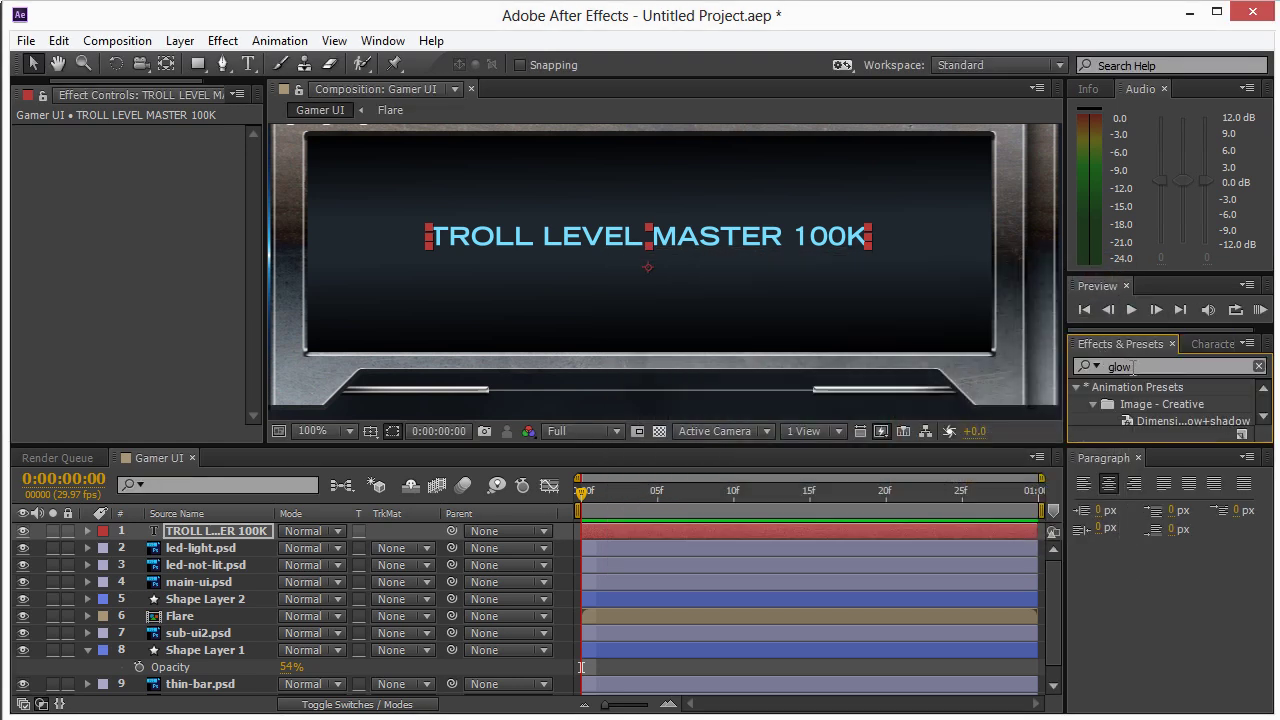
{"action": "left_click", "coordinate": [1145, 366]}
{"action": "type", "text": "glow"}
{"action": "left_click_drag", "start_coordinate": [1156, 416], "coordinate": [722, 233]}
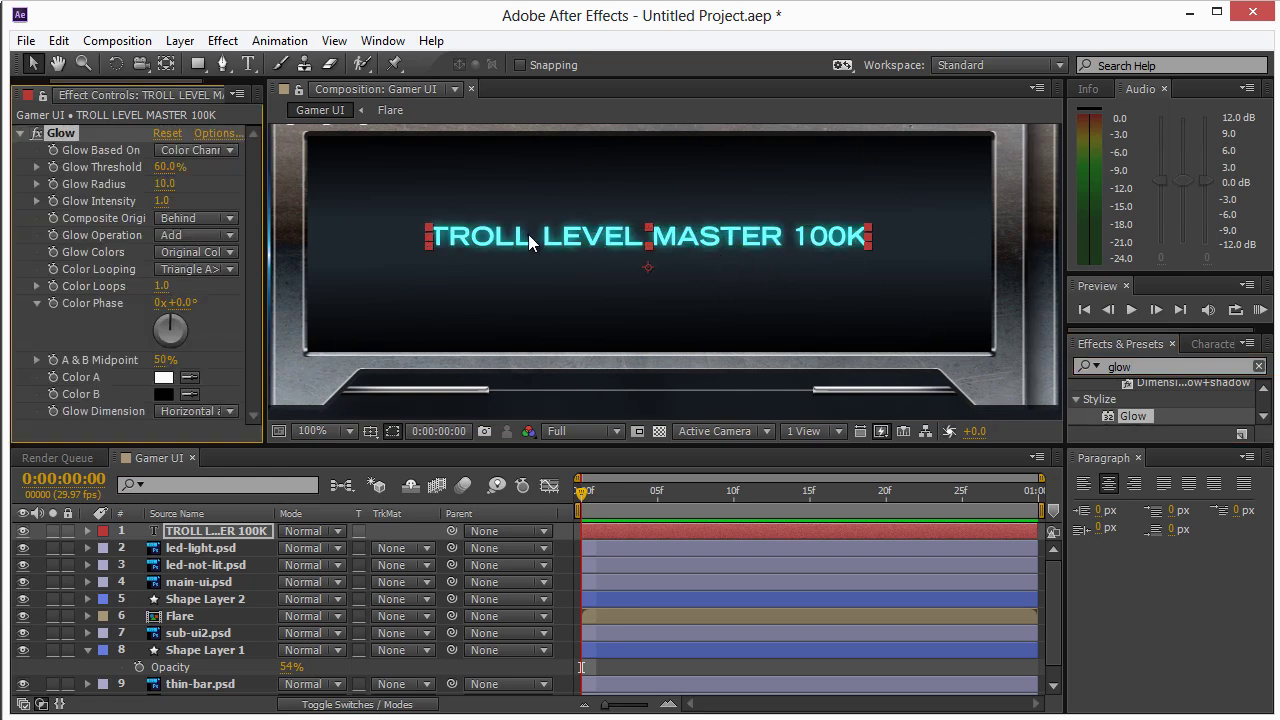
{"action": "key", "text": "comma"}
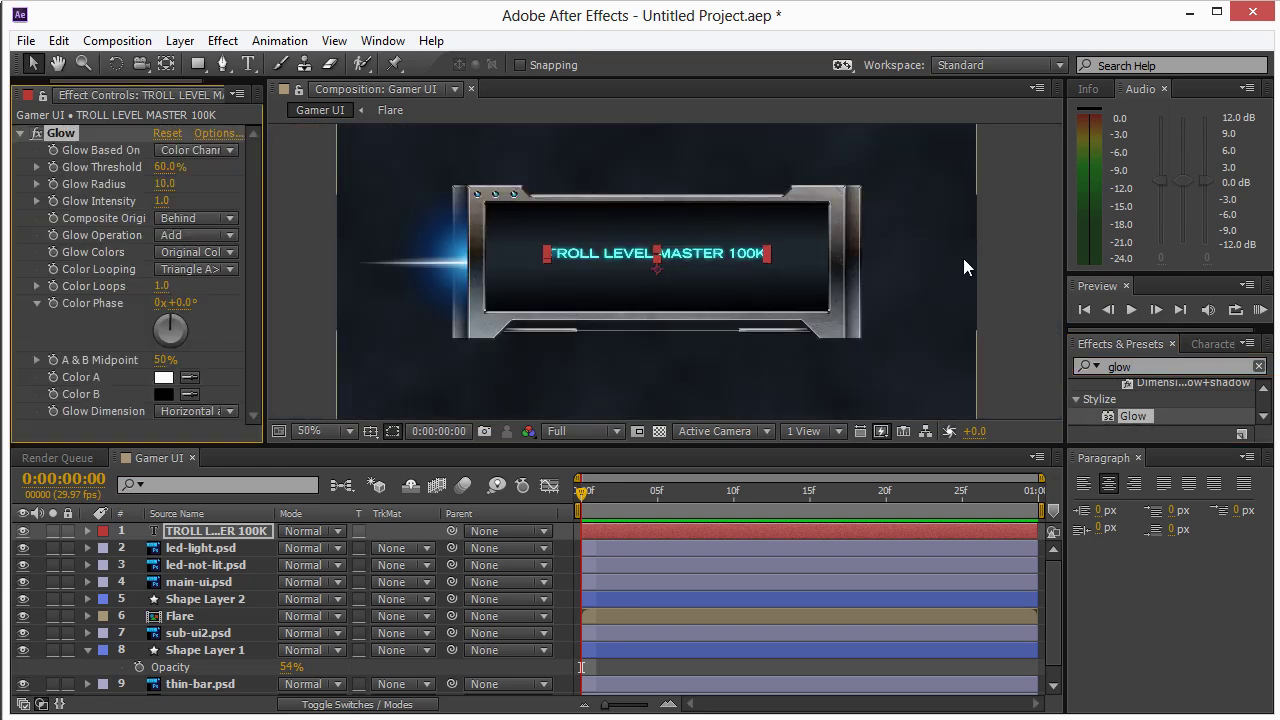
{"action": "left_click", "coordinate": [997, 210]}
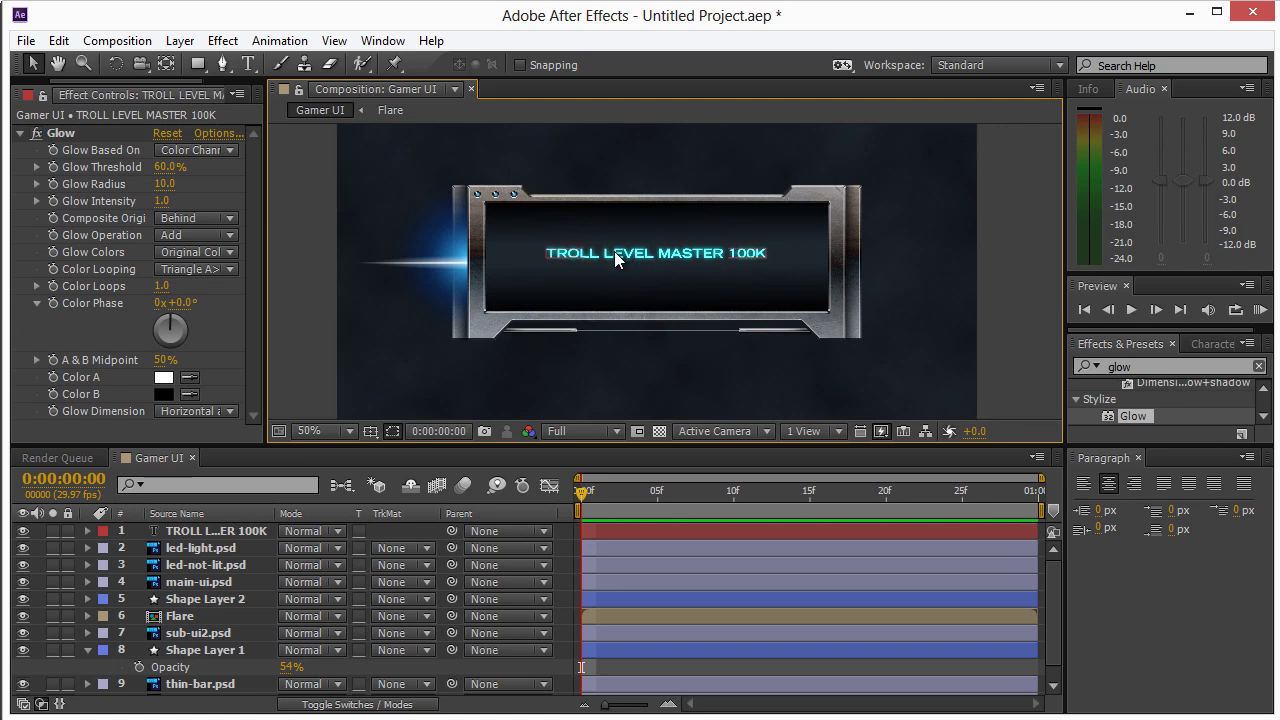